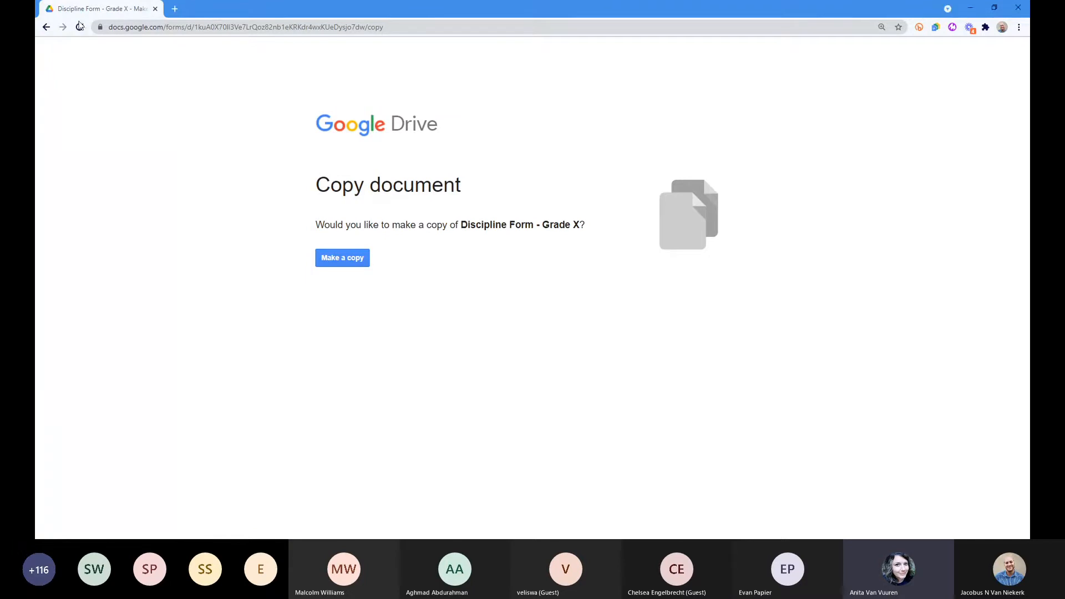
Step: Zoom the page in and make your own copy of the Discipline Form
key("ctrl+plus")
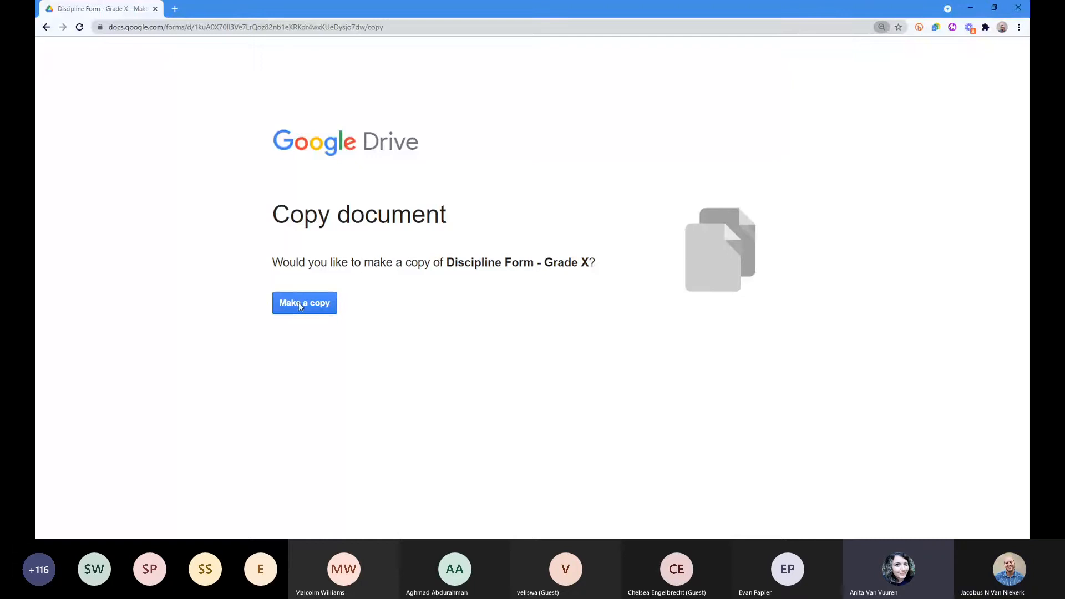
left_click(300, 306)
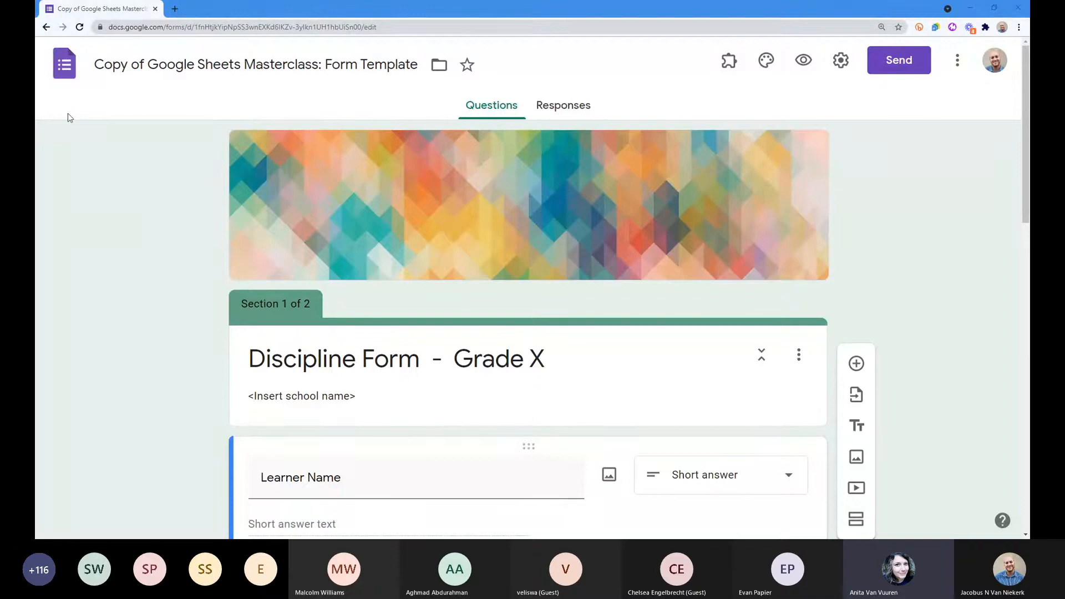
left_click(326, 349)
scroll(326, 349, "down", 1)
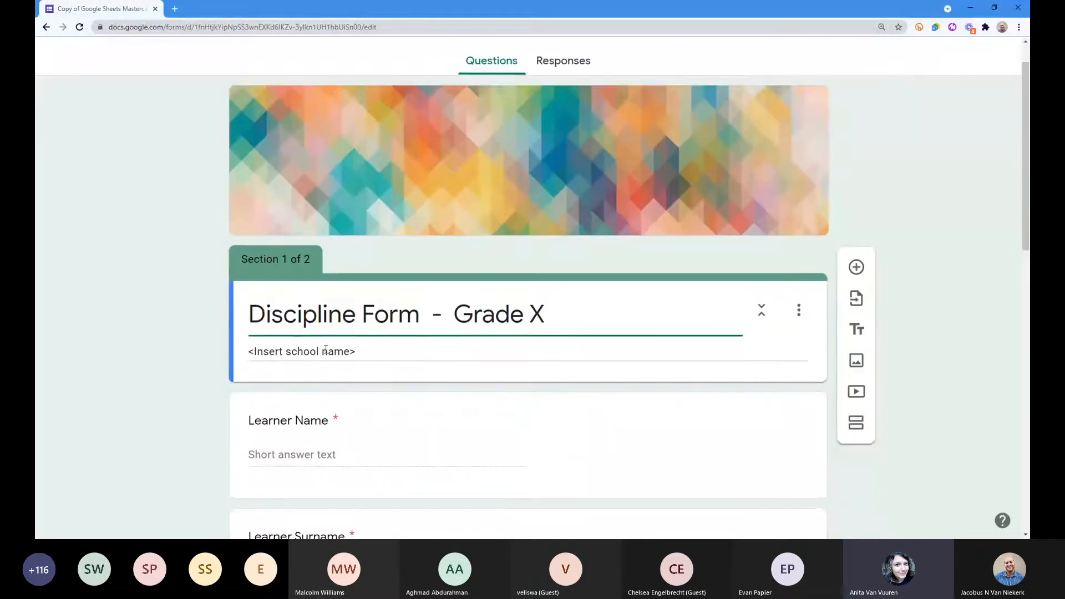
scroll(325, 349, "down", 1)
scroll(40, 349, "up", 2)
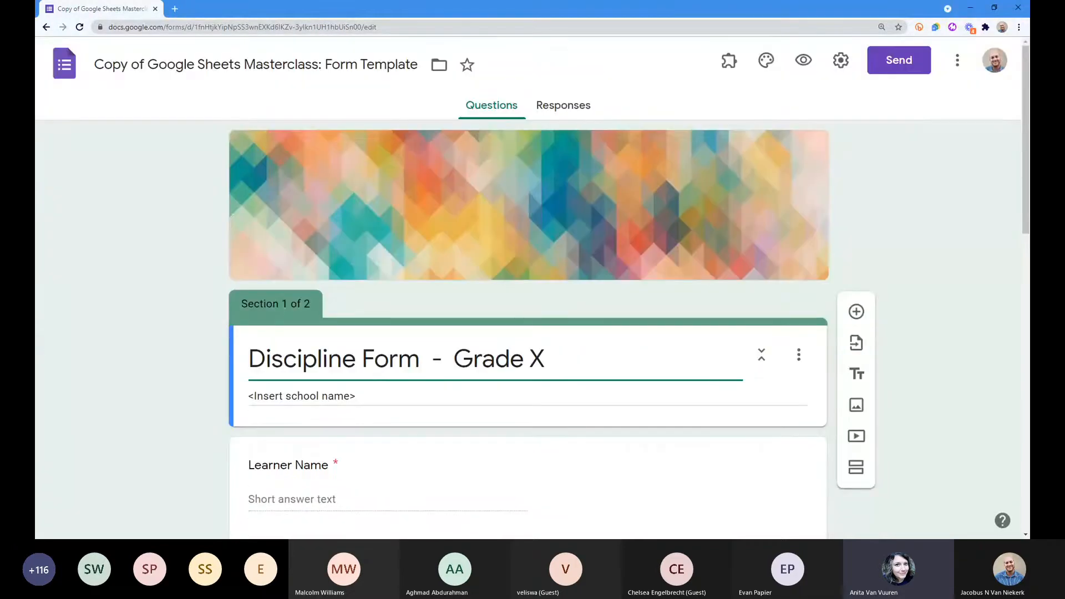
scroll(962, 307, "down", 6)
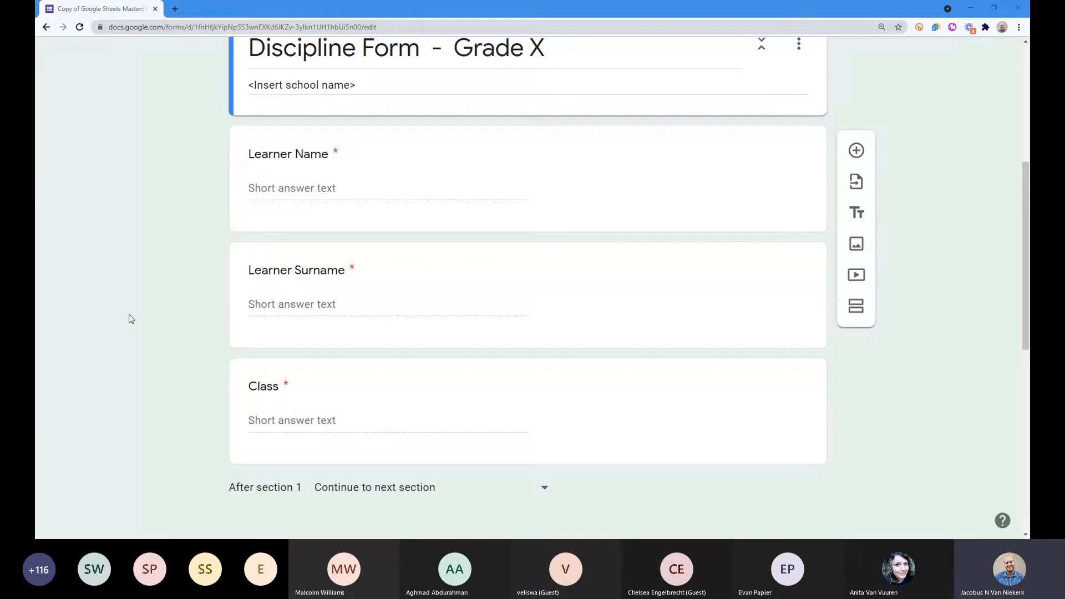
scroll(136, 322, "up", 3)
scroll(136, 323, "up", 1)
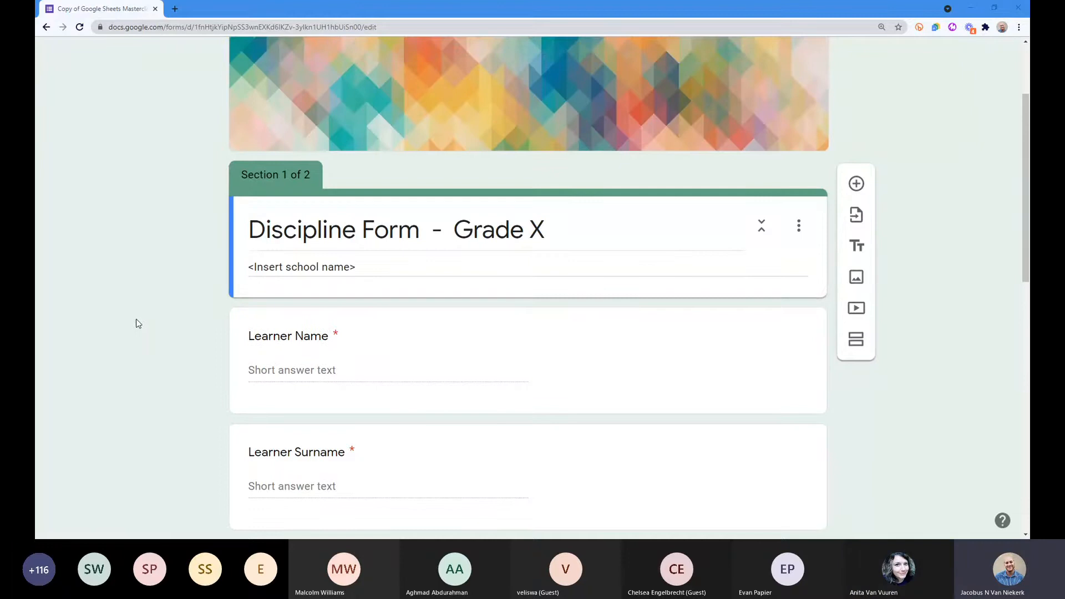
scroll(428, 236, "up", 3)
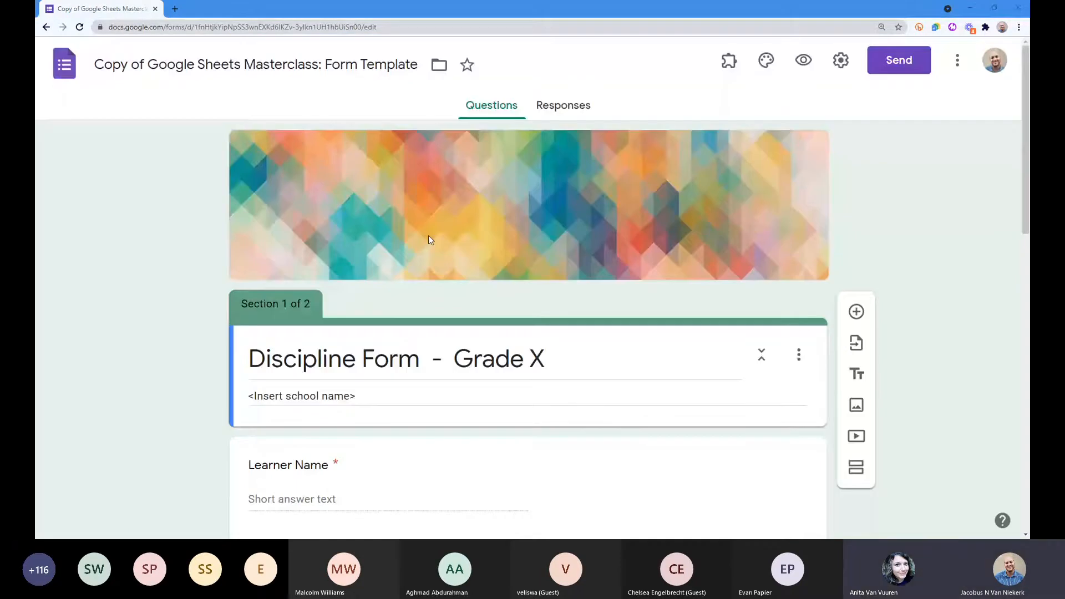
scroll(93, 236, "down", 4)
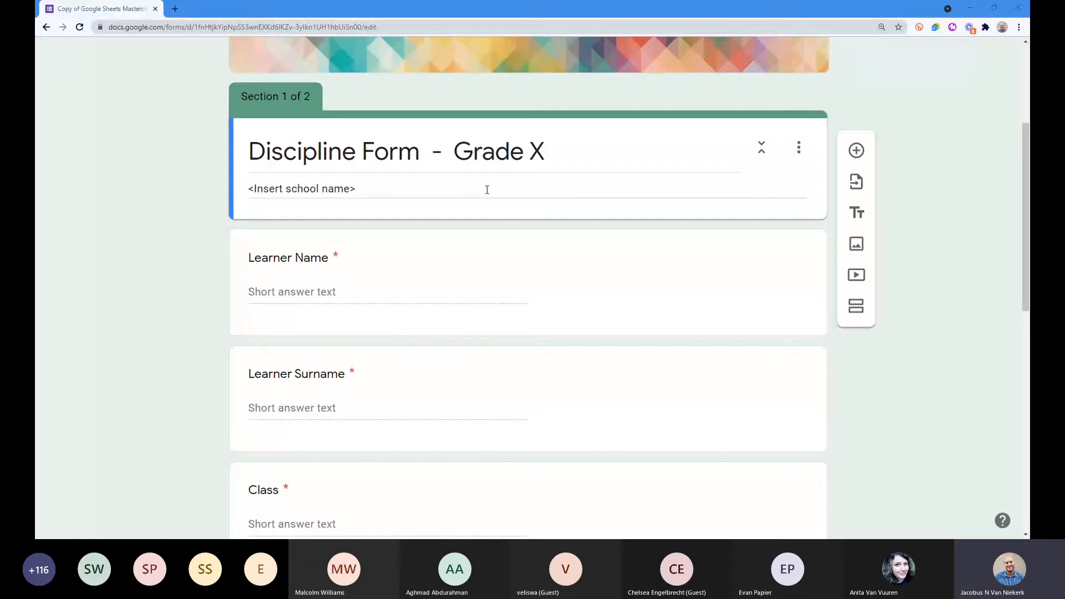
Step: Replace the X at the end of the form title with 1, giving 'Discipline Form - Grade 1'
left_click(550, 152)
left_click_drag(550, 152, 531, 155)
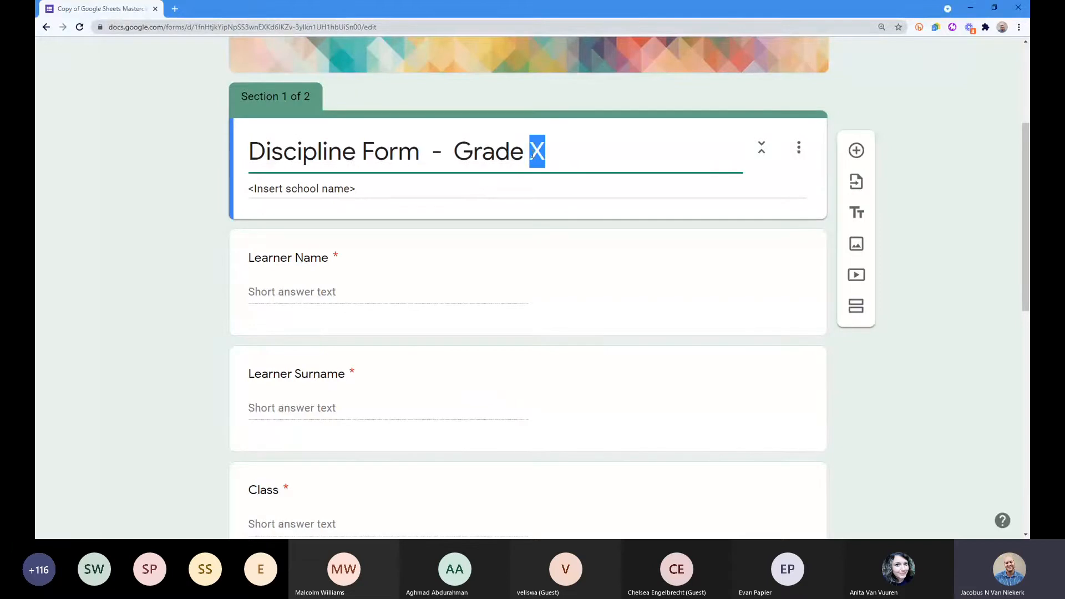
left_click(576, 158)
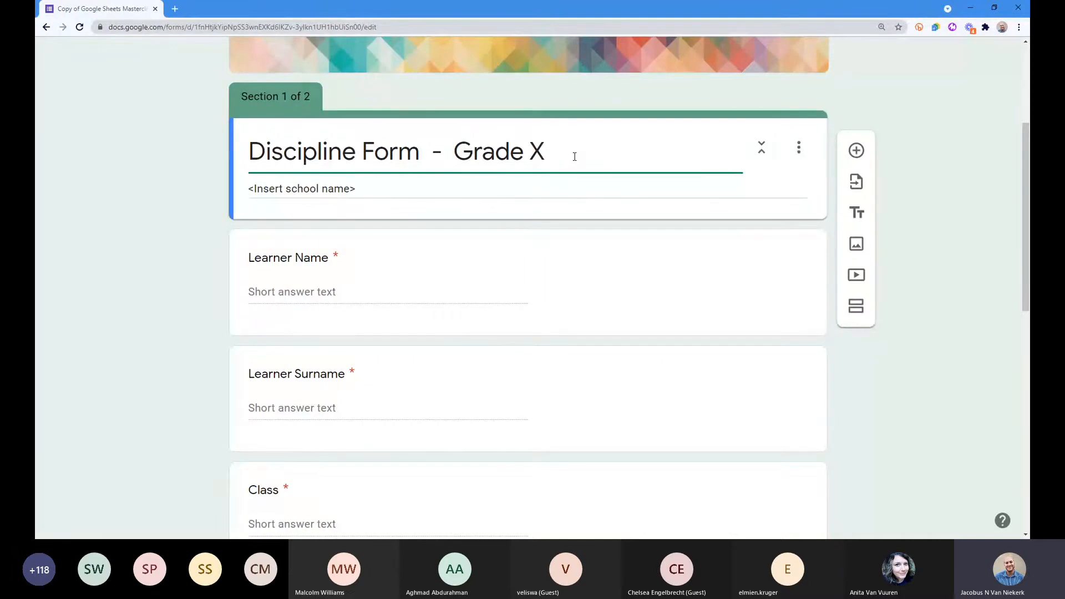
key("BackSpace")
type("1")
left_click(222, 166)
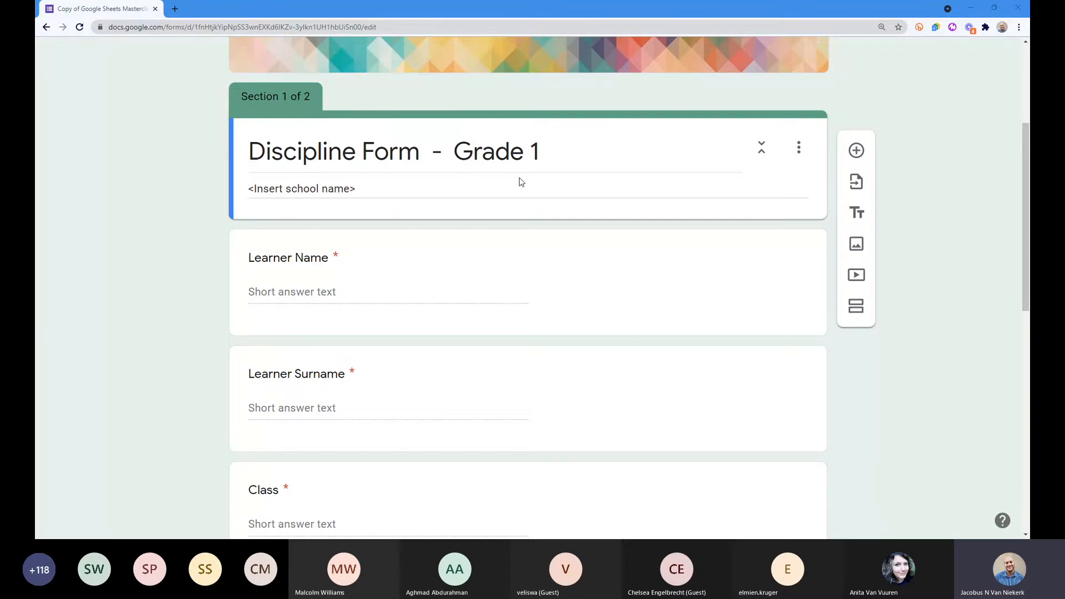
scroll(521, 182, "down", 1)
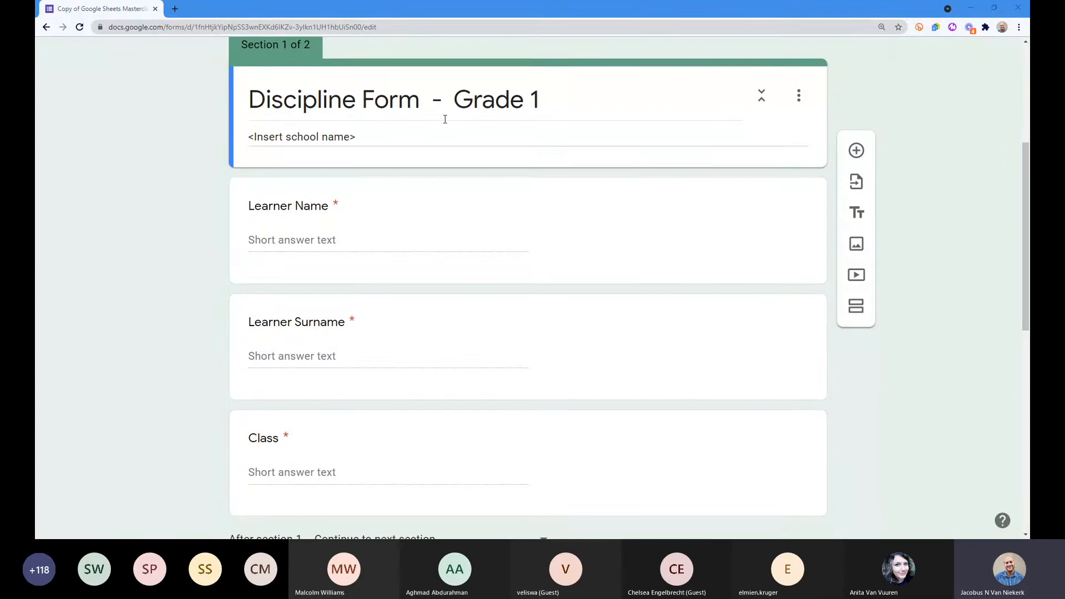
scroll(438, 124, "down", 2)
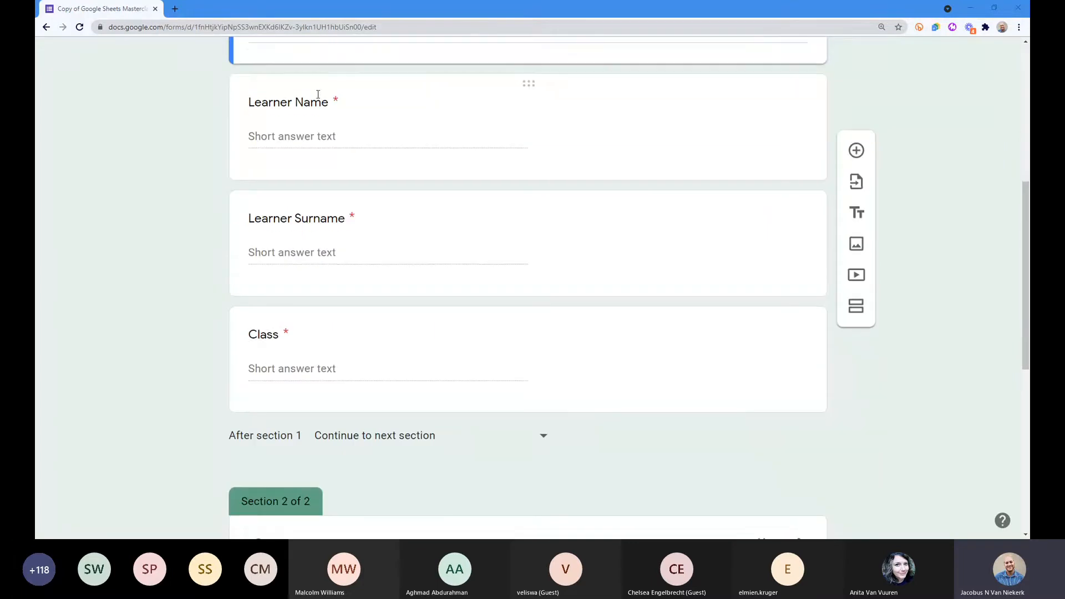
left_click(316, 220)
left_click(75, 240)
scroll(206, 234, "down", 2)
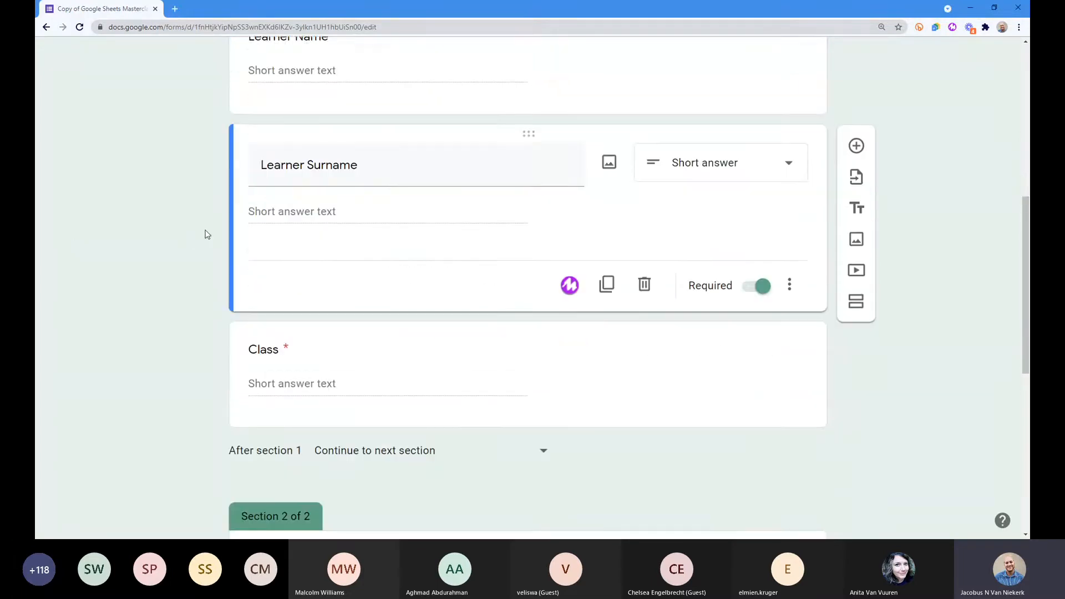
scroll(209, 231, "up", 3)
scroll(212, 274, "down", 4)
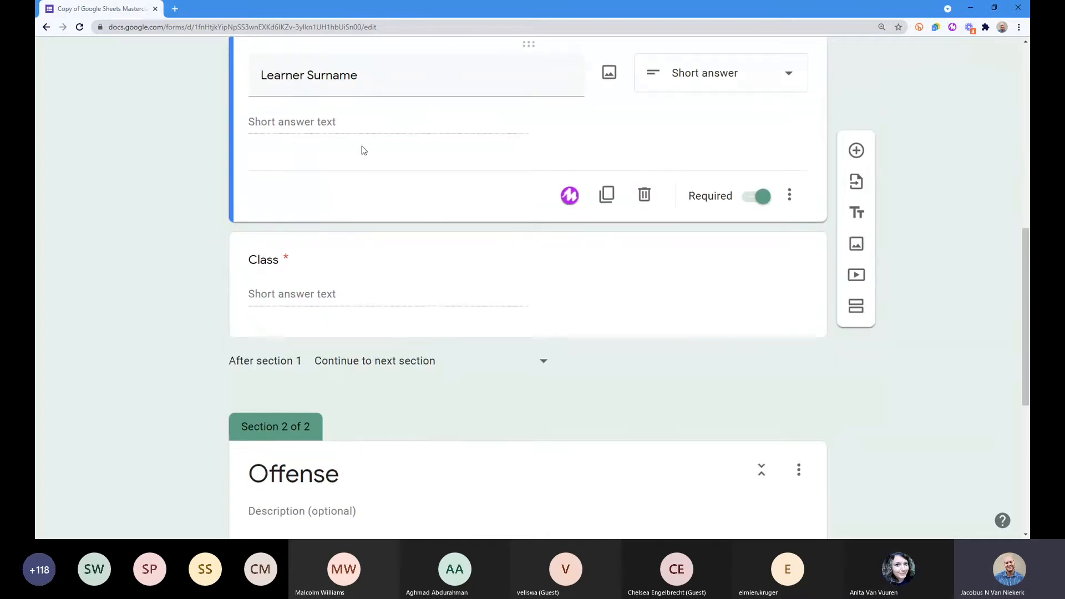
scroll(409, 261, "up", 1)
scroll(433, 272, "down", 1)
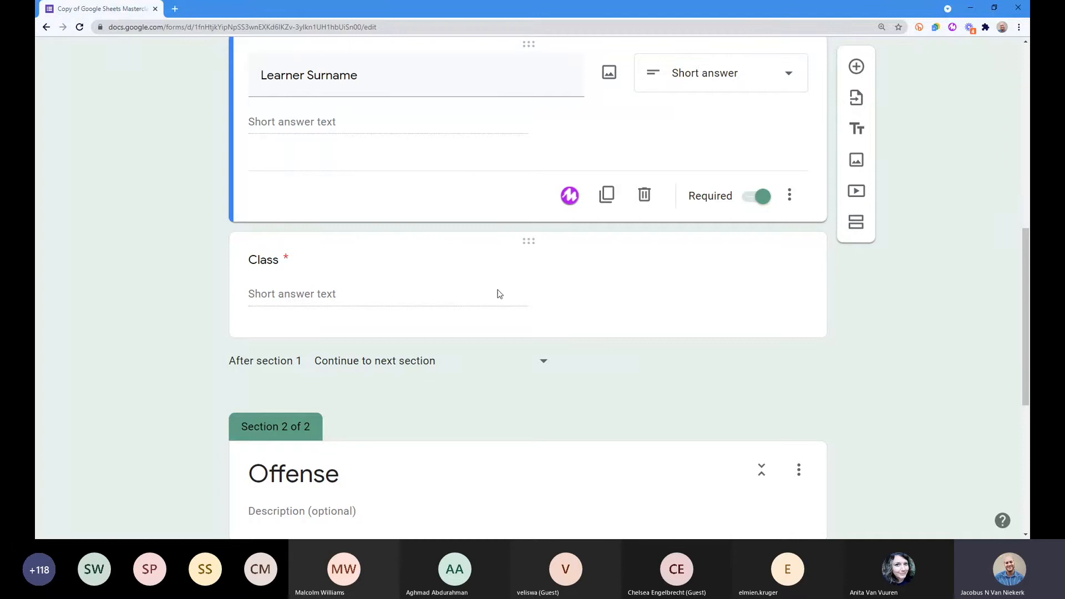
scroll(509, 299, "down", 6)
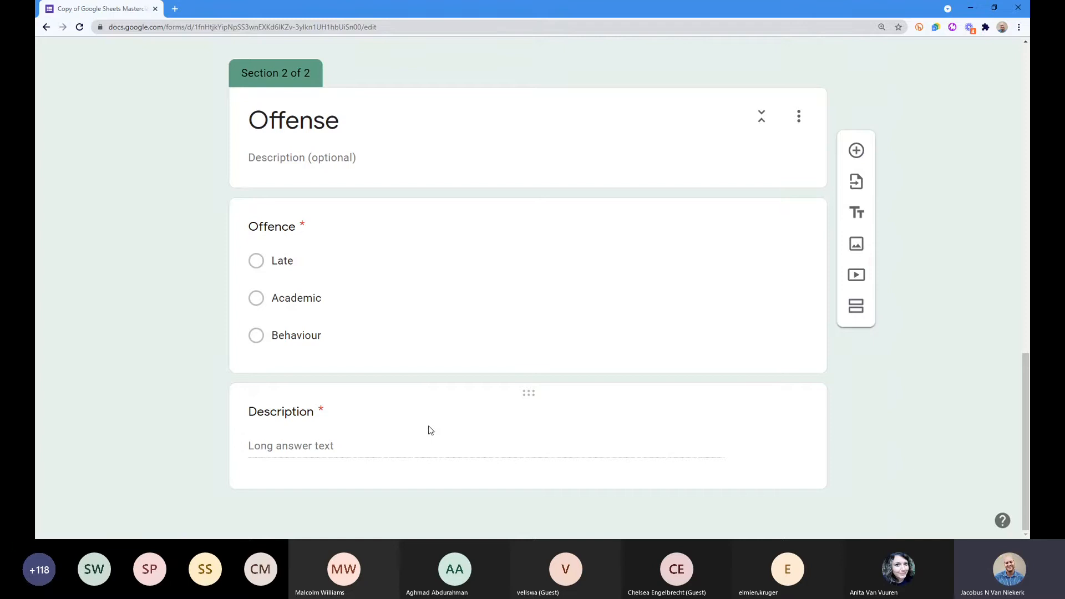
scroll(417, 413, "up", 1)
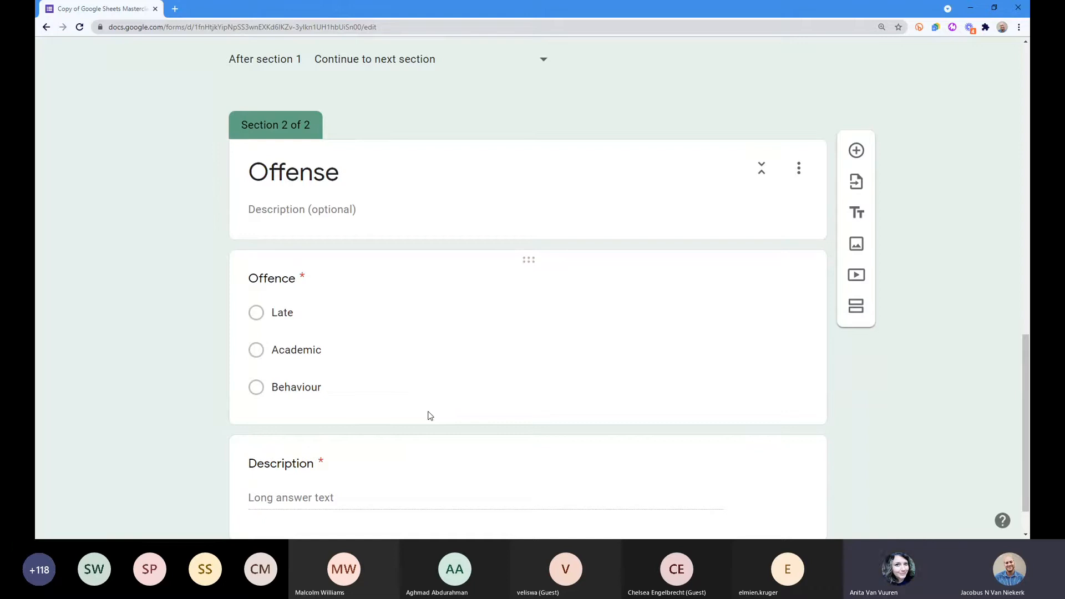
scroll(428, 415, "up", 8)
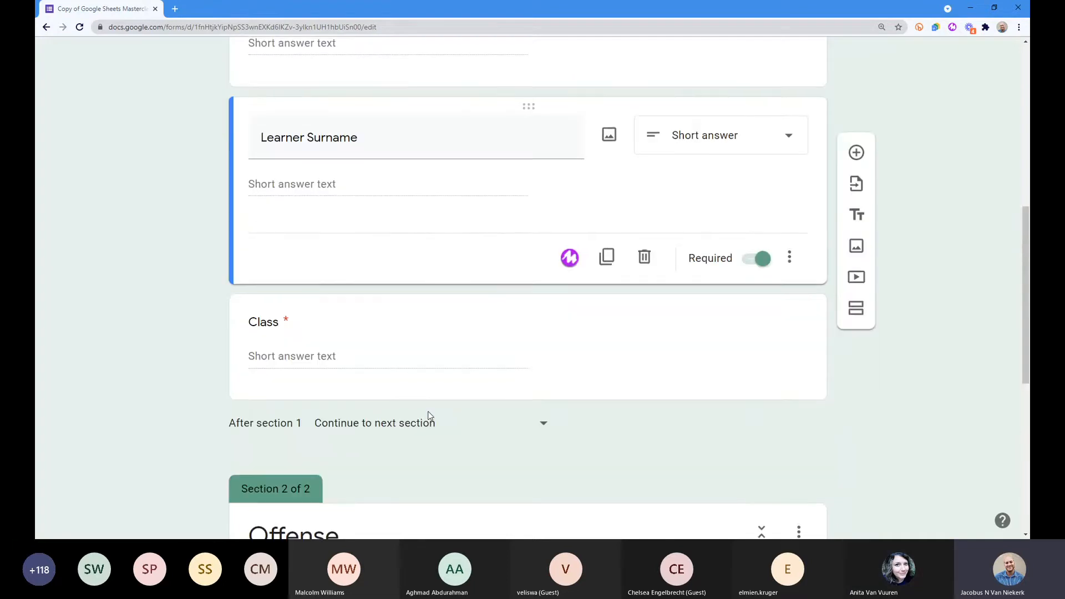
scroll(327, 363, "up", 5)
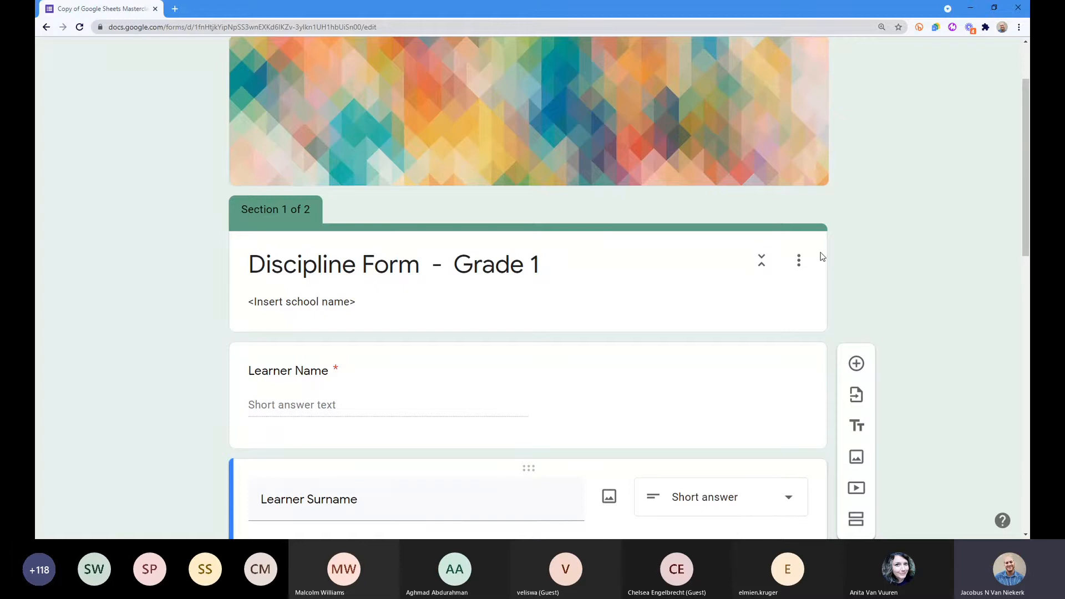
scroll(821, 256, "down", 1)
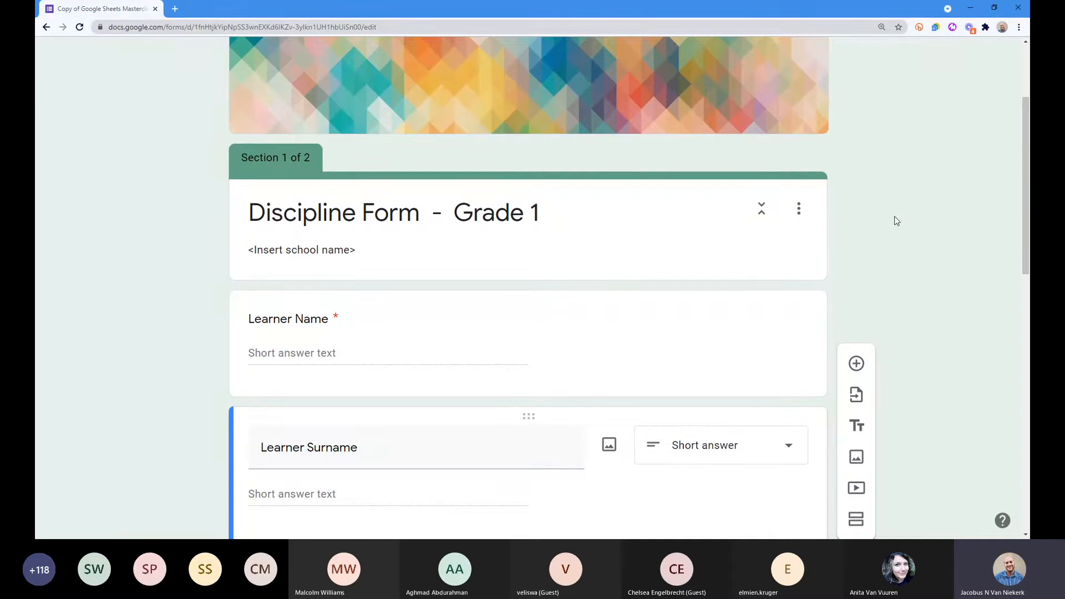
scroll(904, 228, "down", 3)
scroll(904, 228, "up", 5)
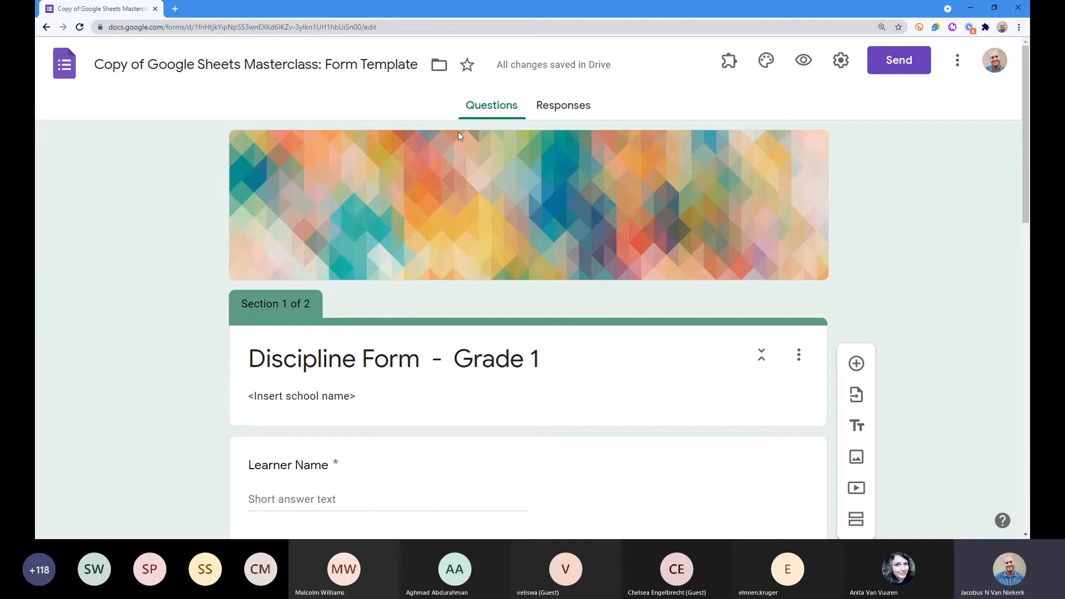
left_click(554, 110)
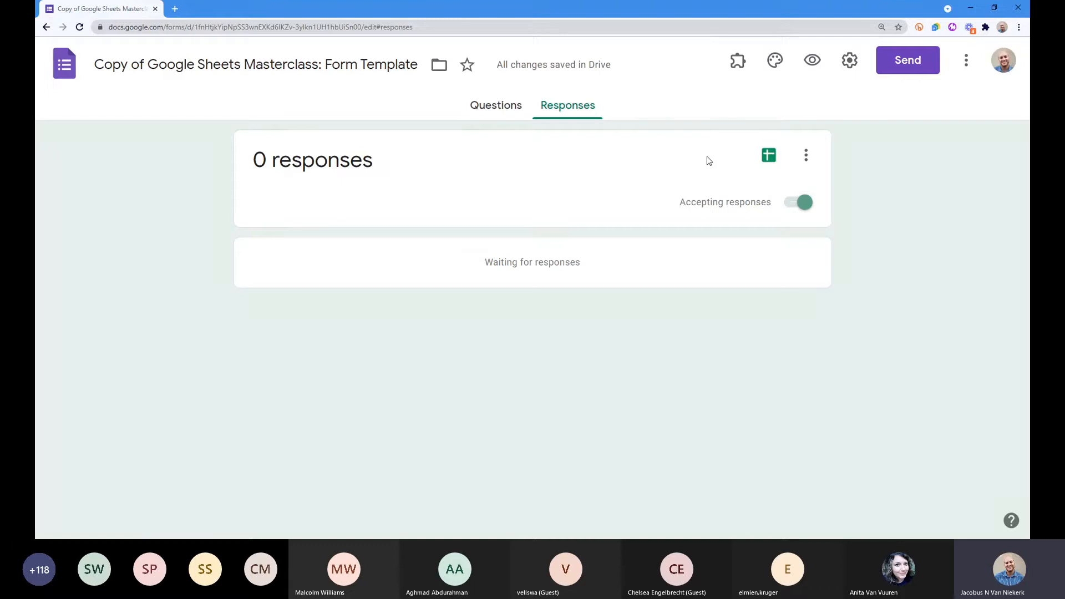
Step: Create a new linked responses spreadsheet named 'Example 18/08/201'
left_click(770, 164)
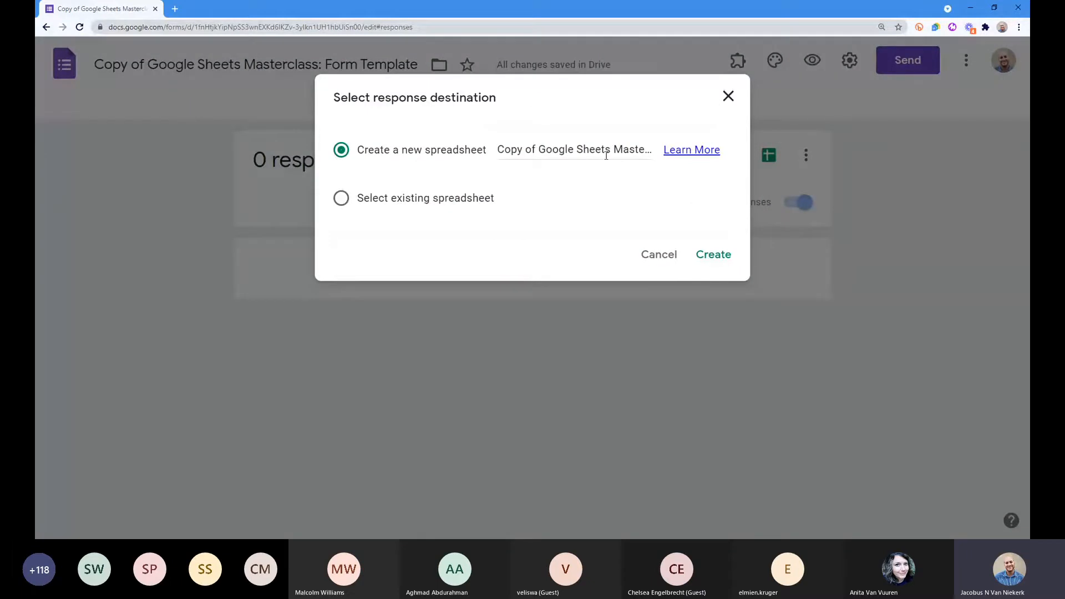
left_click(571, 153)
key("ctrl+a")
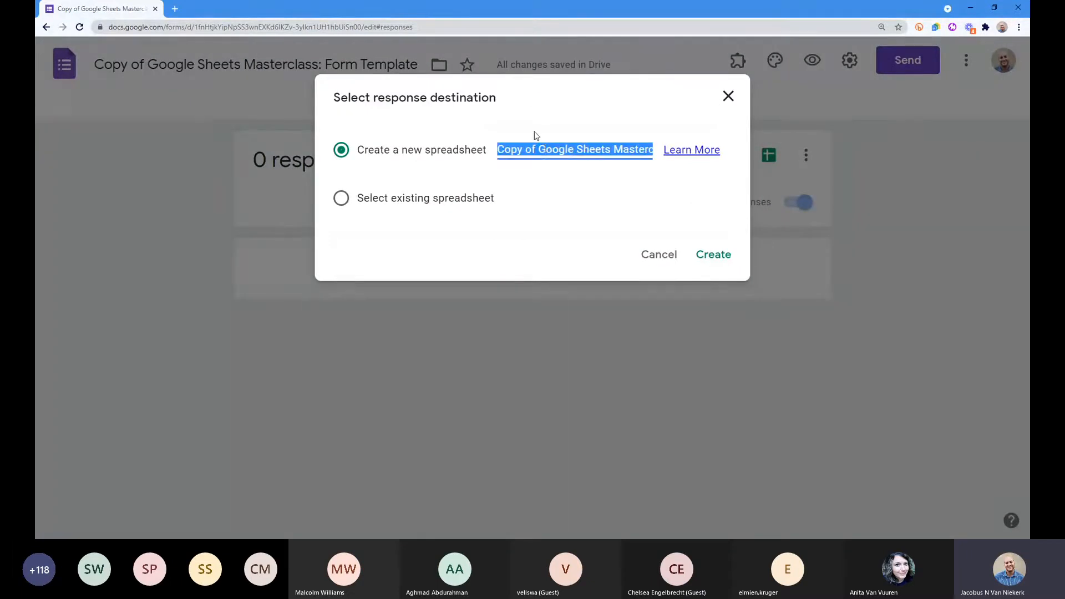
left_click(541, 149)
left_click_drag(501, 149, 544, 137)
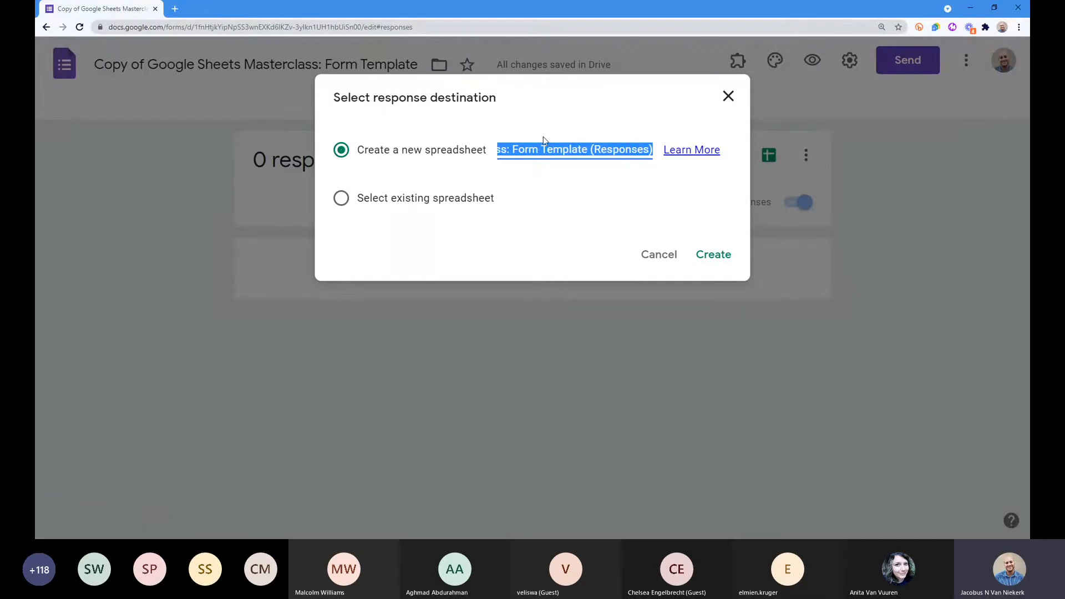
type("Exa")
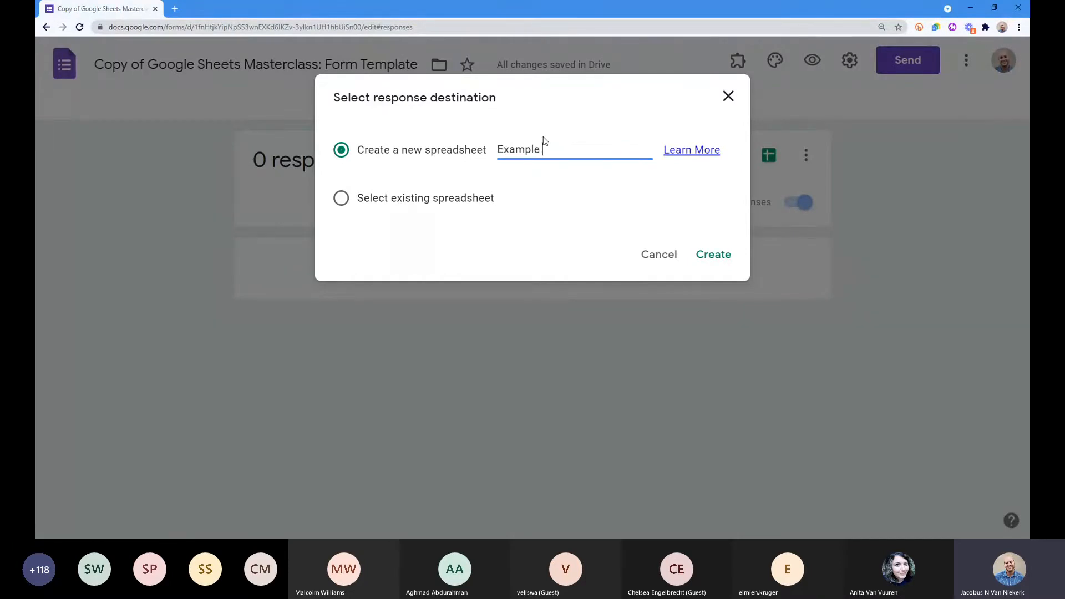
type("mple 18/08/201")
left_click(714, 256)
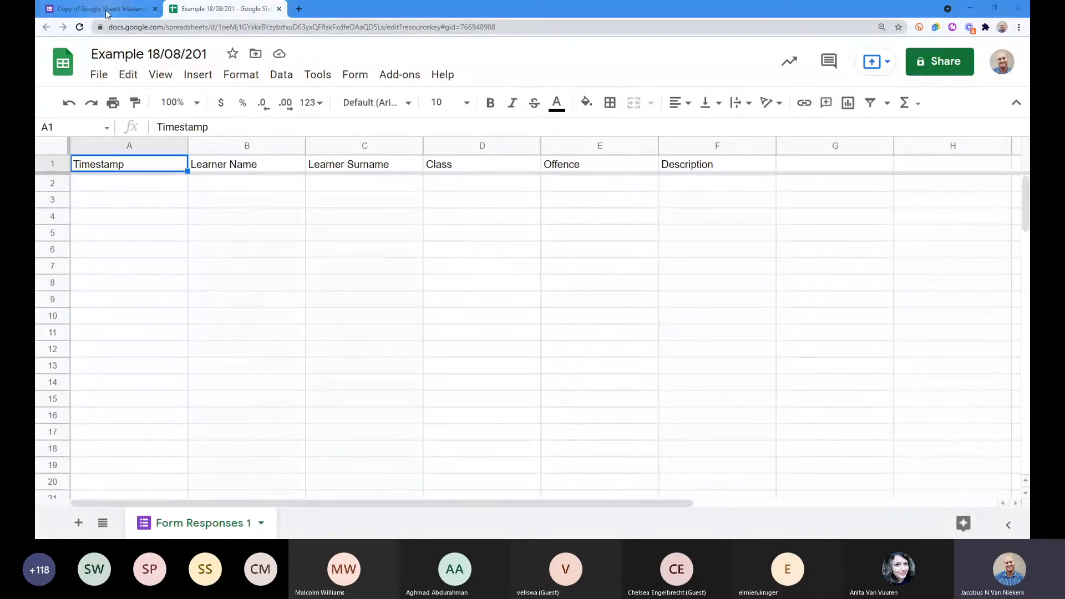
left_click(247, 146)
left_click(364, 146)
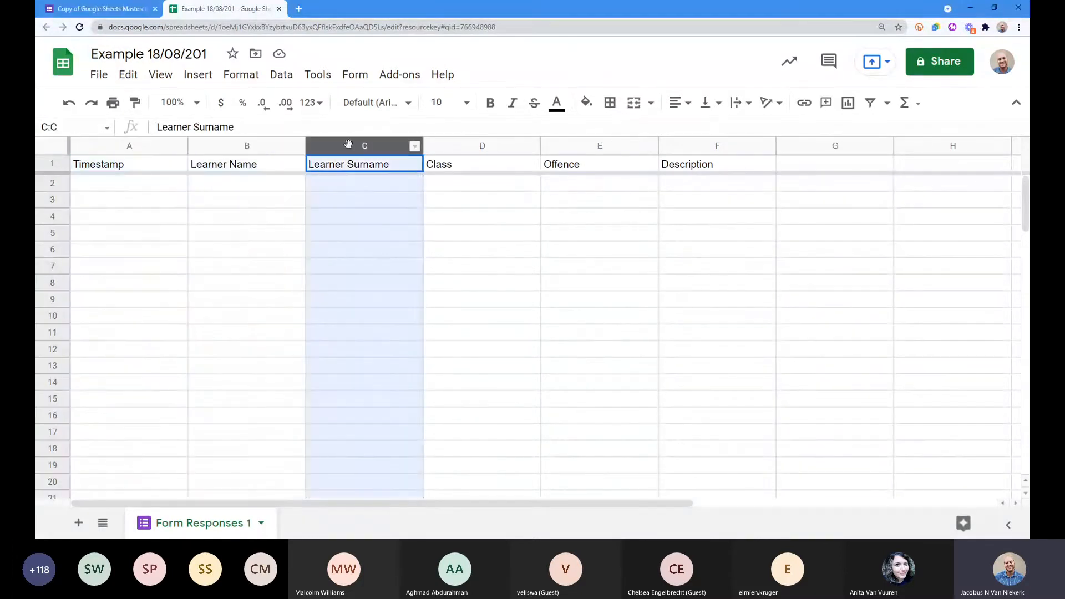
left_click(464, 145)
left_click_drag(138, 167, 728, 170)
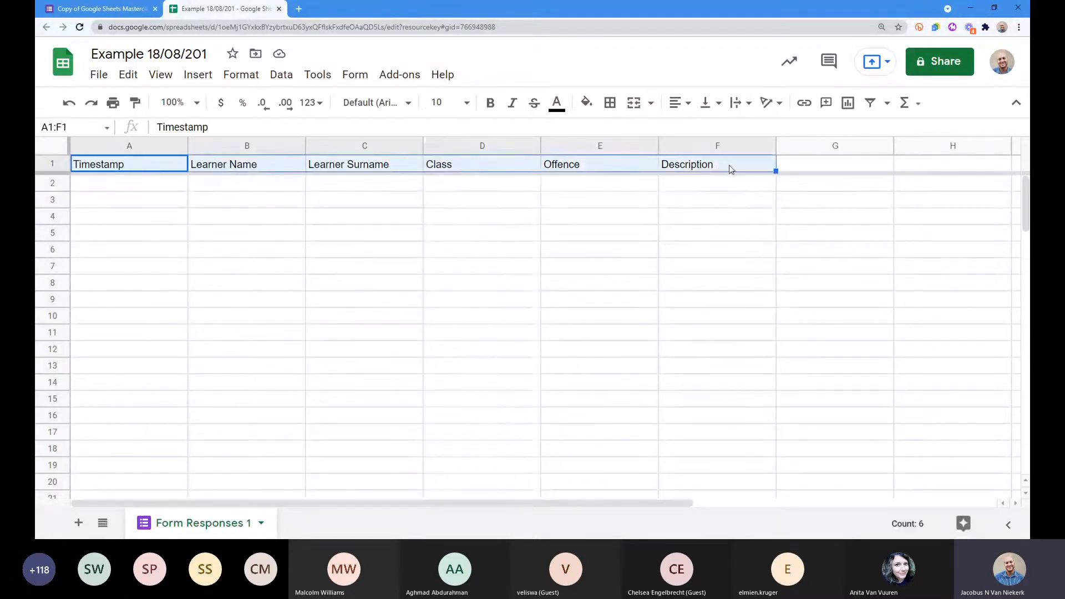
left_click(721, 168)
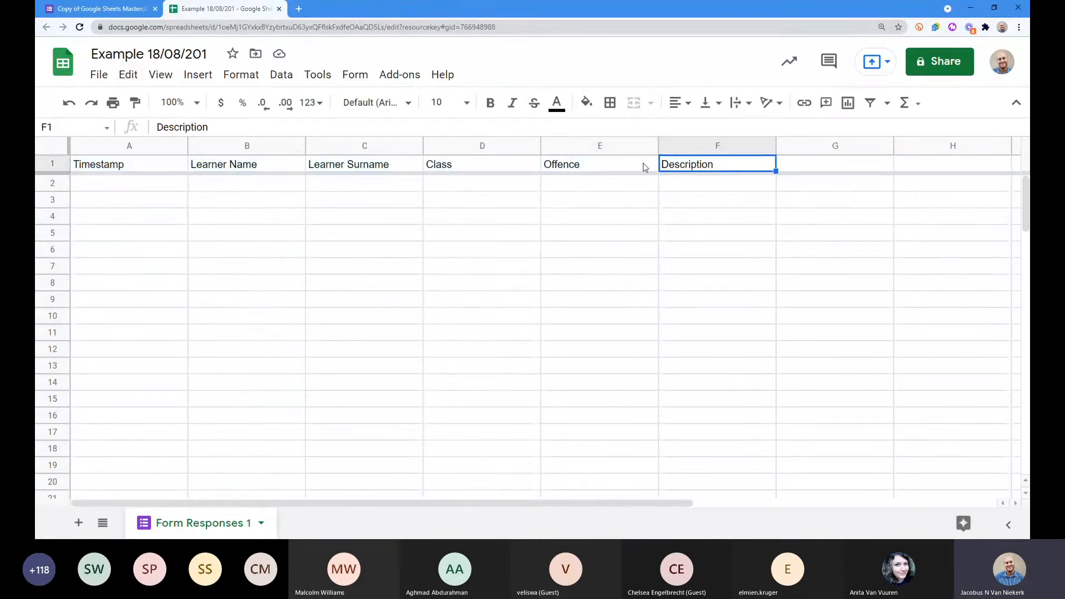
left_click(604, 166)
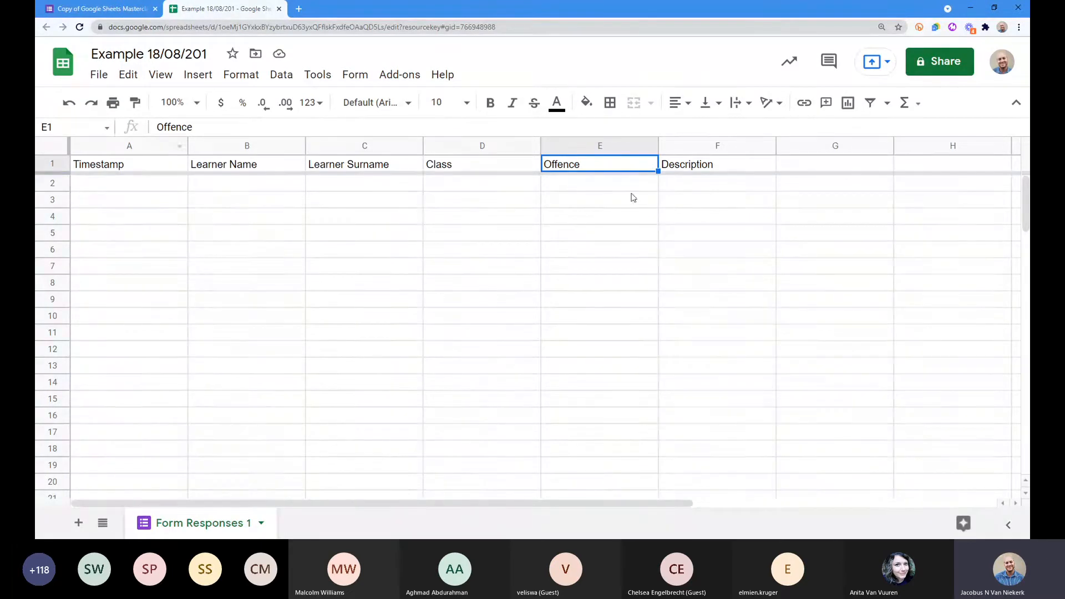
left_click(96, 171)
key("ctrl+shift+Right")
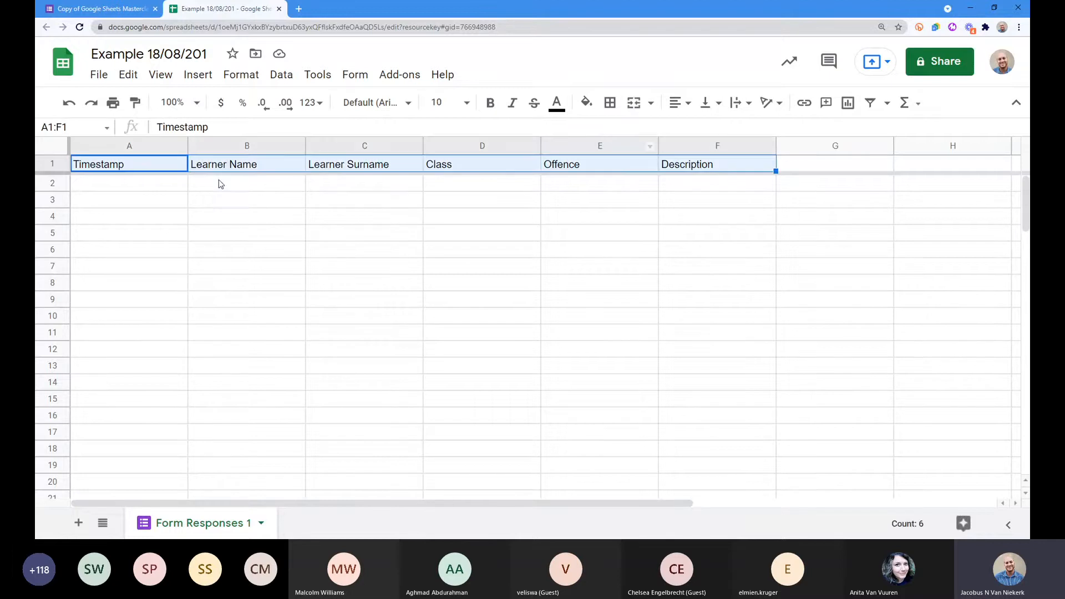
left_click(310, 191)
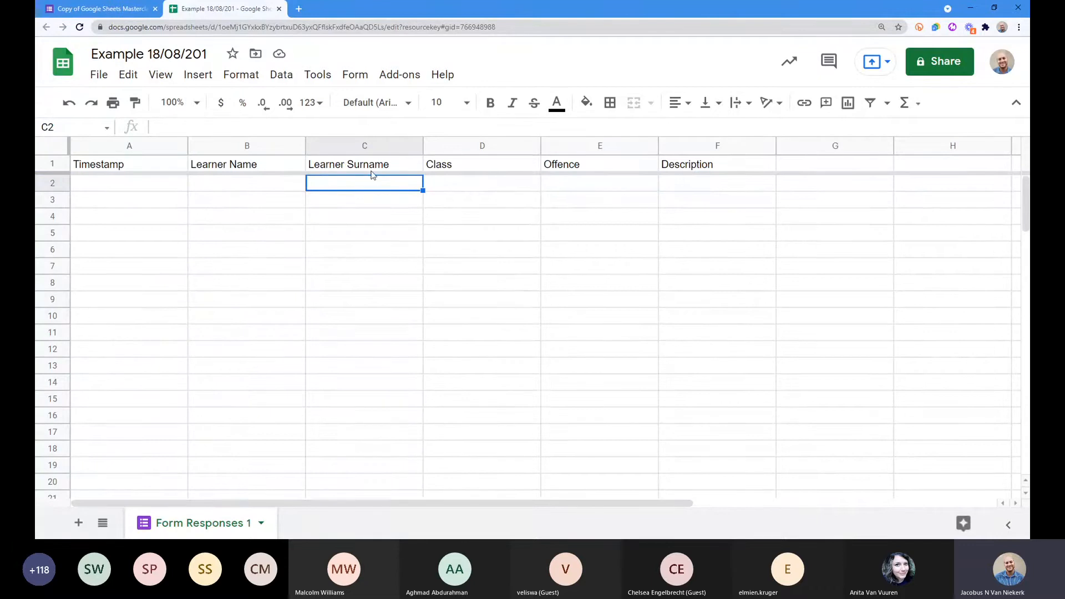
Step: Open the form's Questions view and scroll down to the Learner Surname and Class questions
left_click(108, 10)
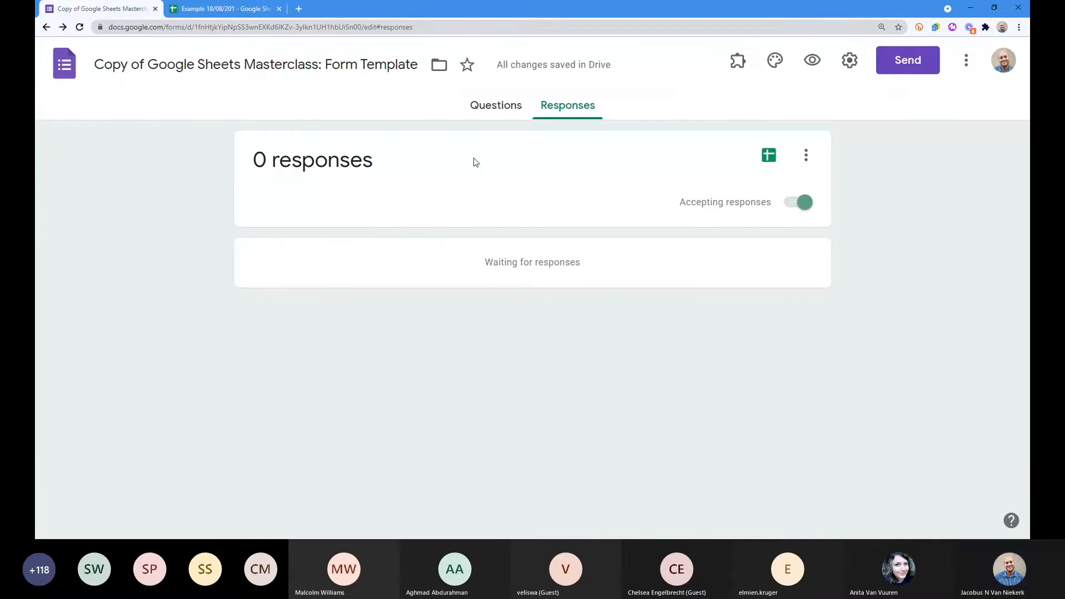
left_click(493, 110)
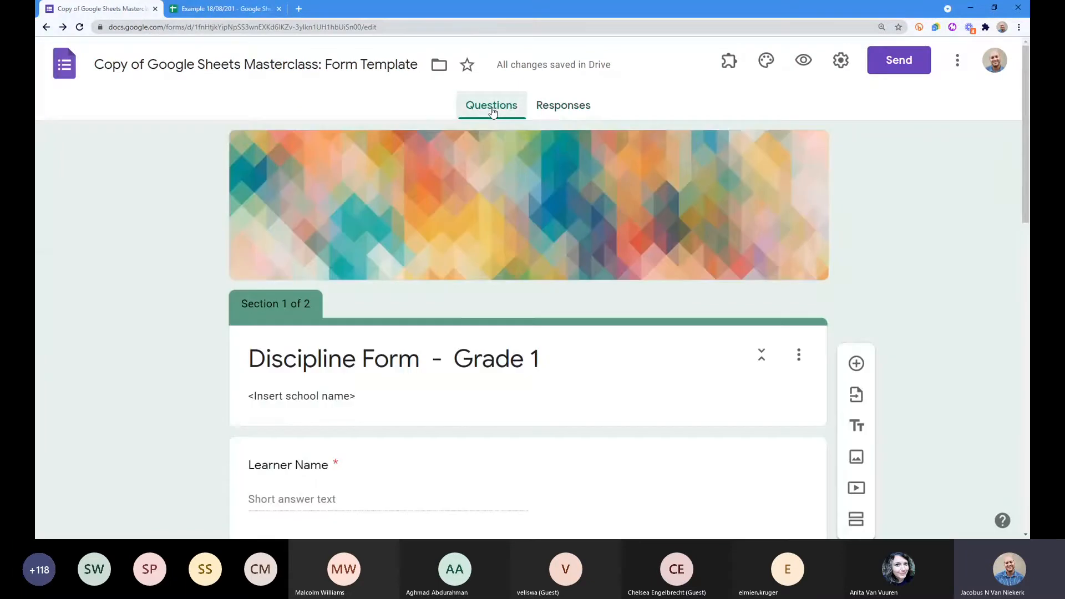
scroll(474, 215, "down", 1)
scroll(474, 215, "down", 7)
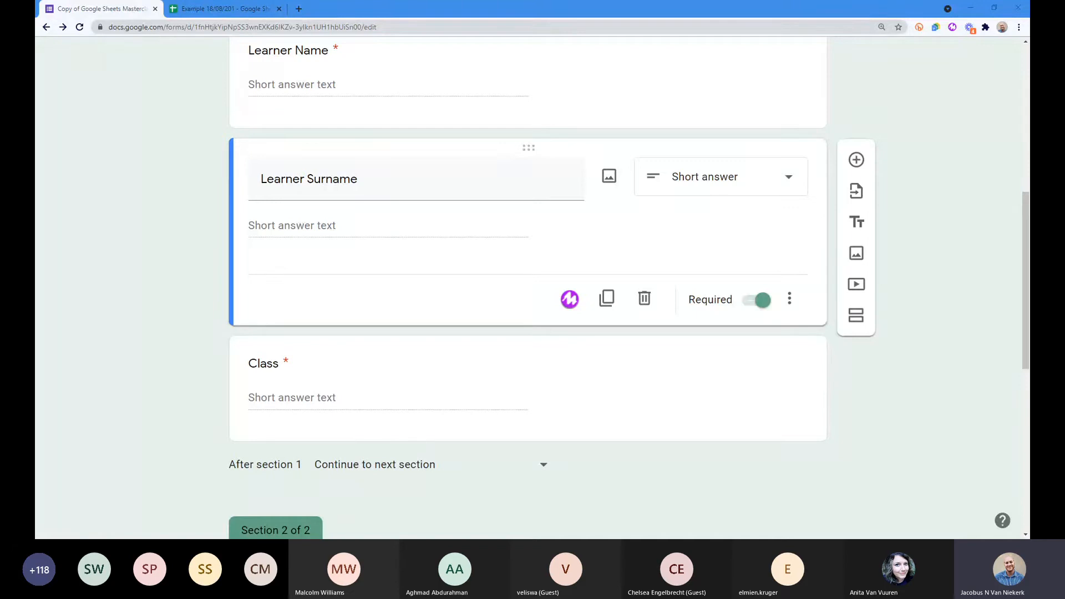
Step: Add a short-answer question titled 'Teacher' below Learner Surname
left_click(857, 165)
type("Teacher")
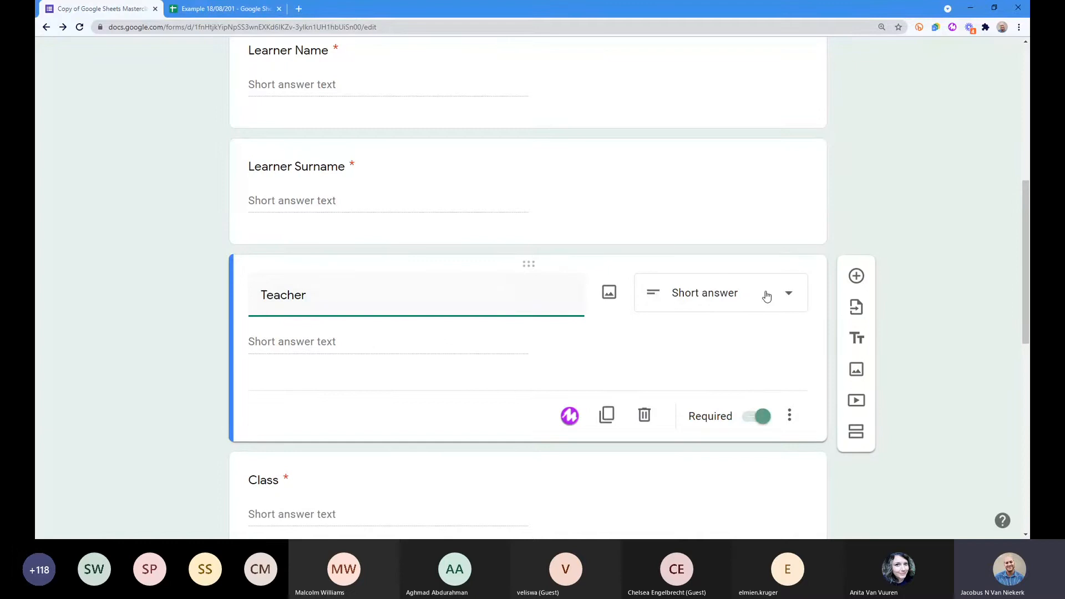
left_click(766, 296)
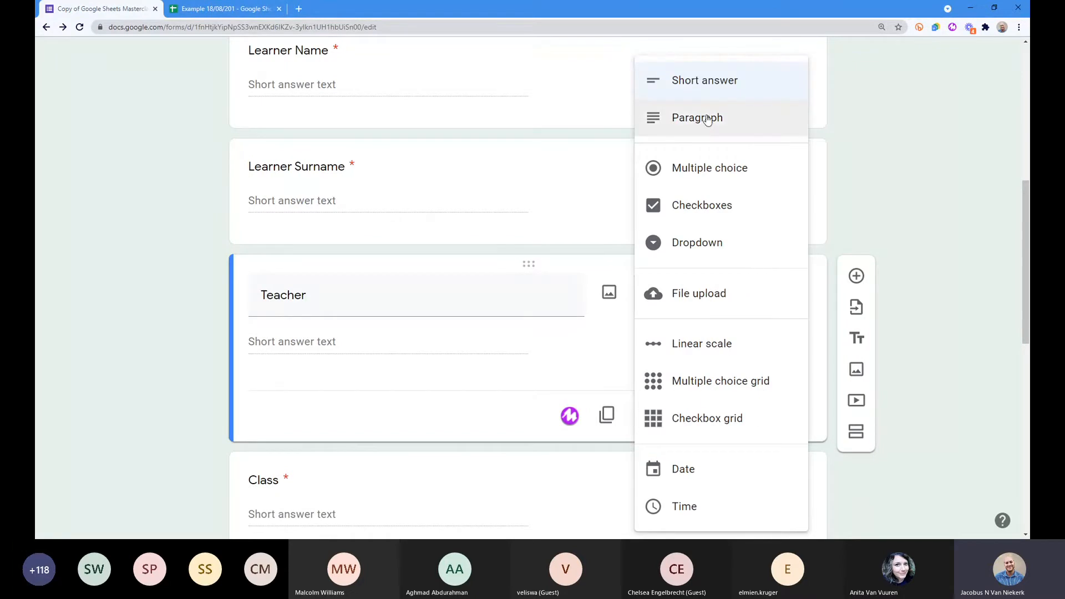
left_click(266, 320)
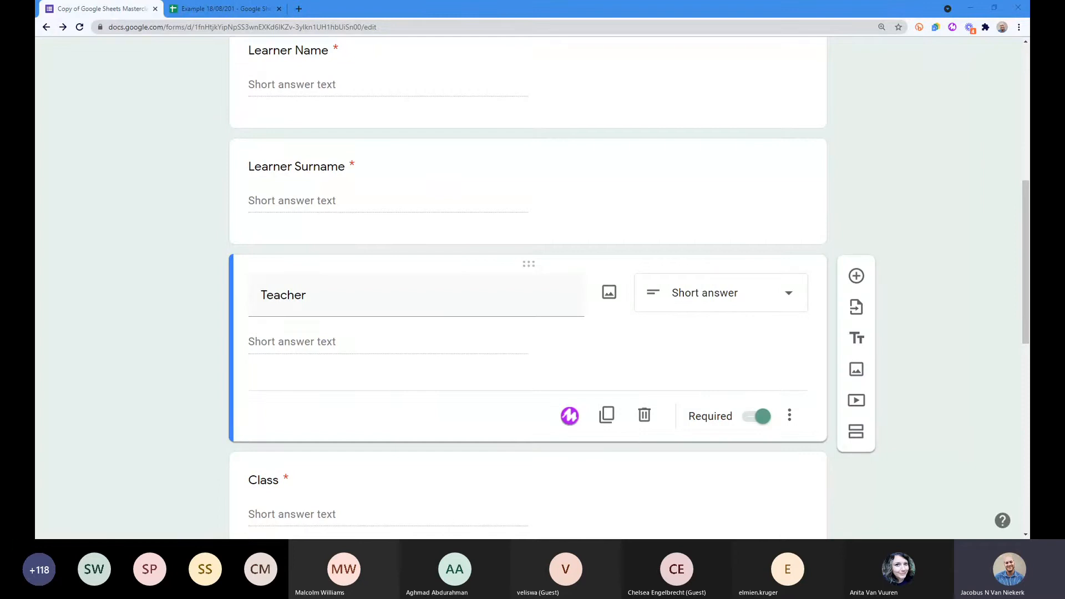
Step: Switch to the responses spreadsheet and select the new Teacher column G
left_click(198, 12)
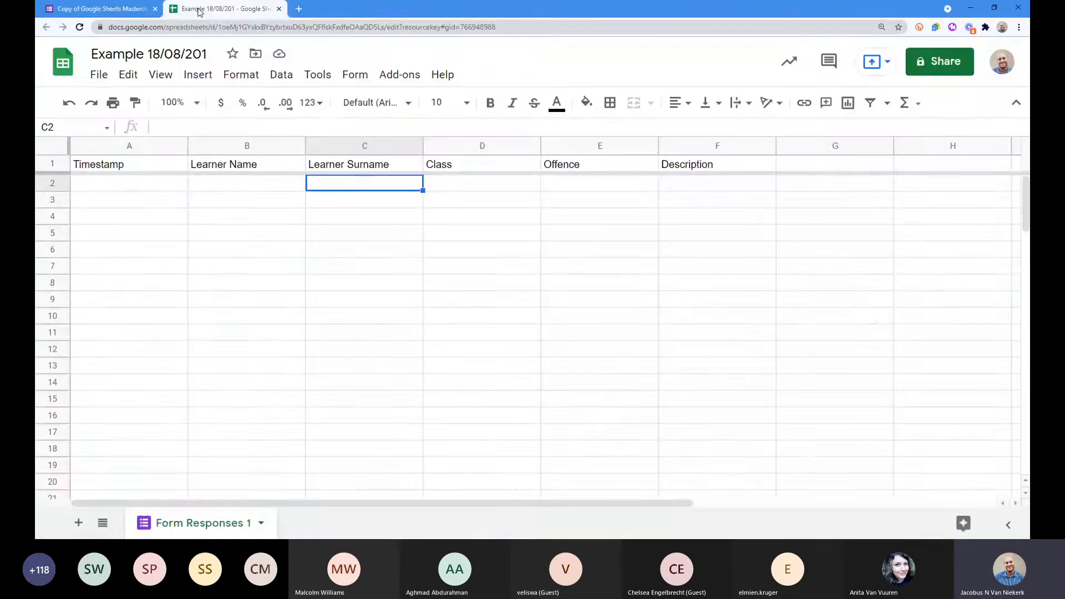
left_click(835, 146)
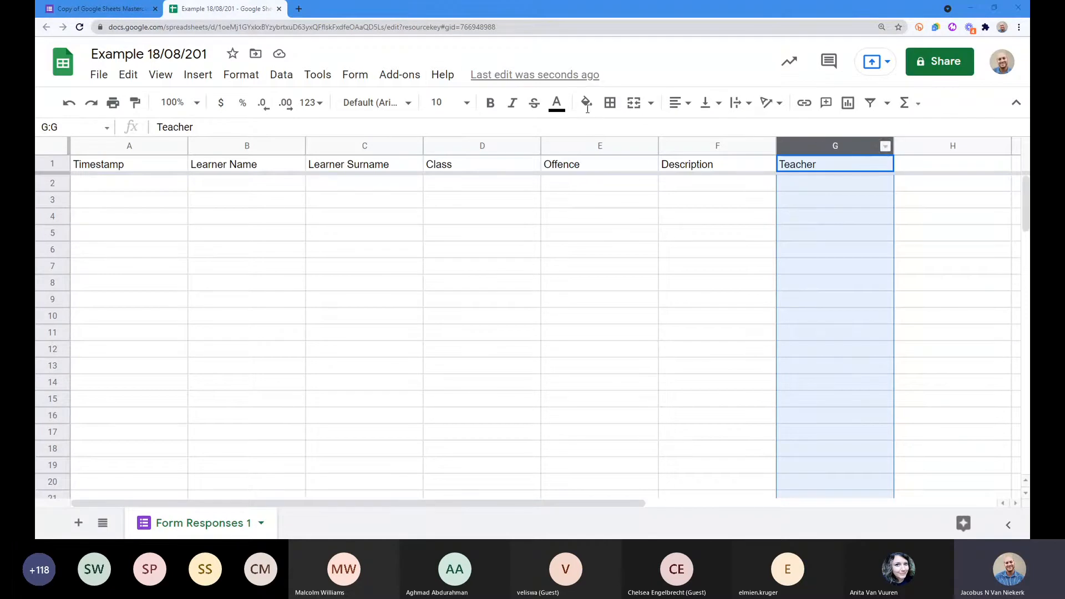
left_click(87, 10)
scroll(389, 244, "up", 5)
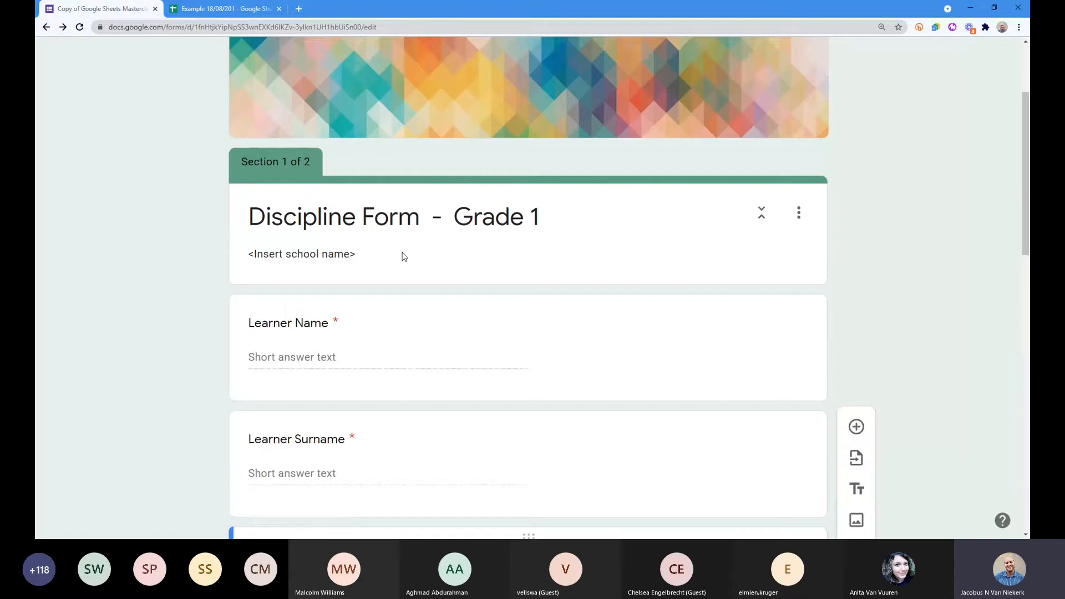
scroll(438, 289, "down", 4)
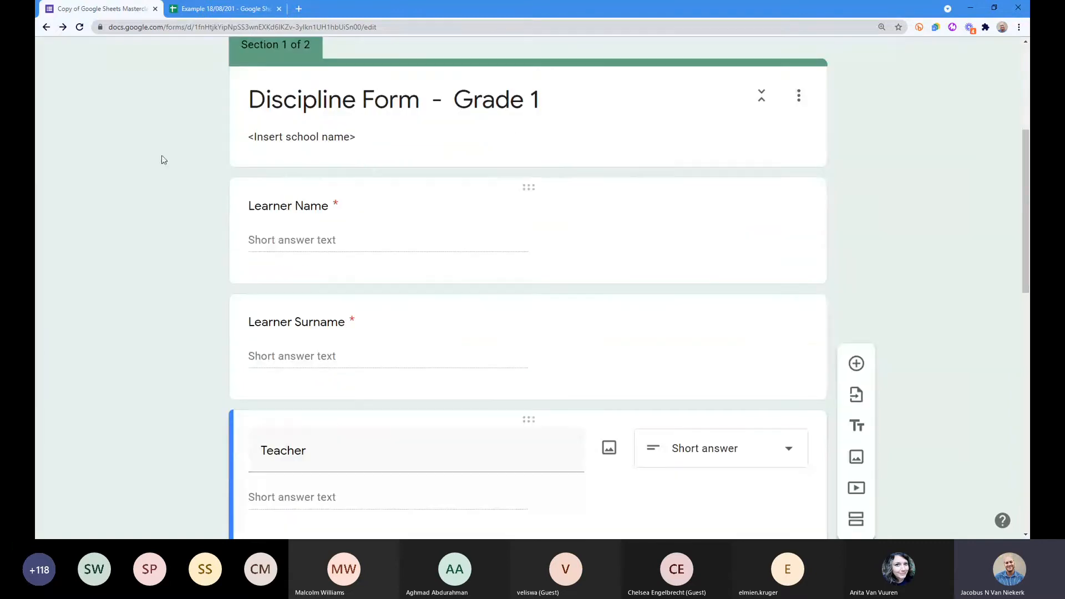
left_click(198, 8)
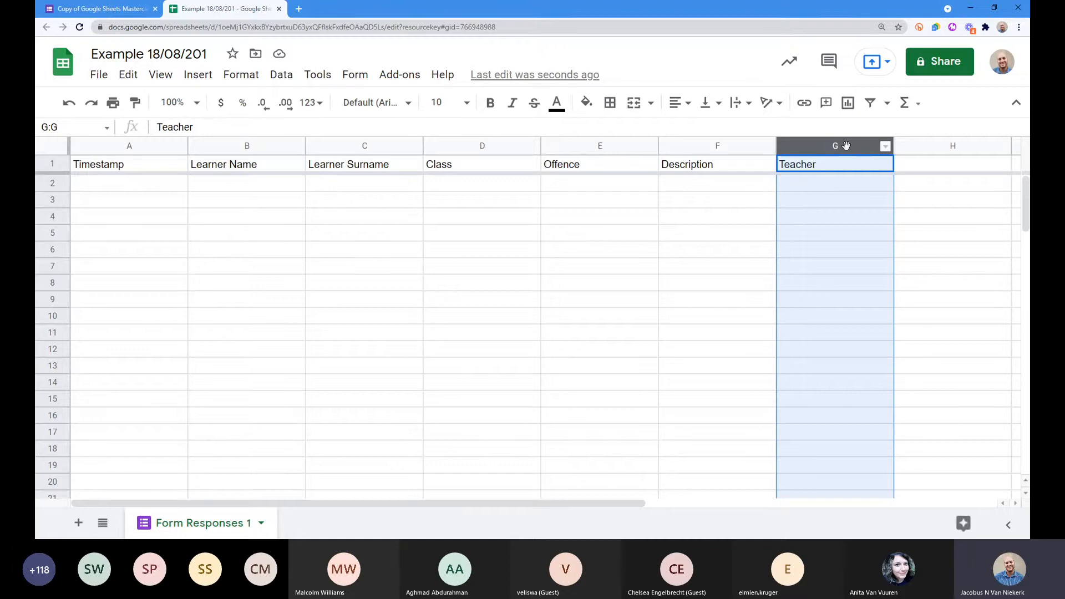
Step: Move the Teacher column from G to E, between Class and Offence, then return to the form editor
left_click_drag(847, 146, 563, 203)
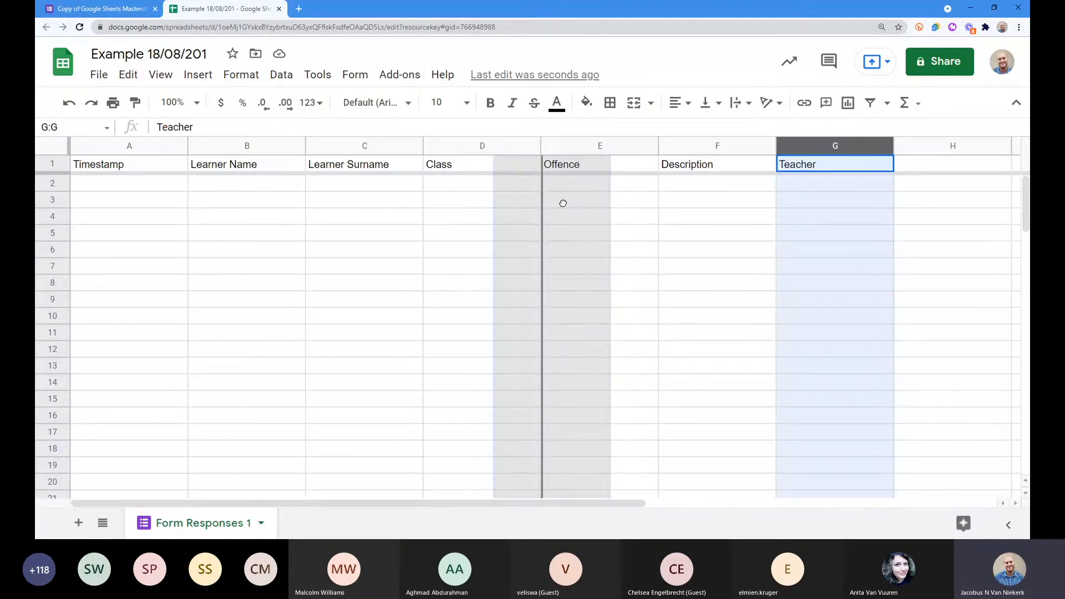
left_click_drag(563, 203, 563, 203)
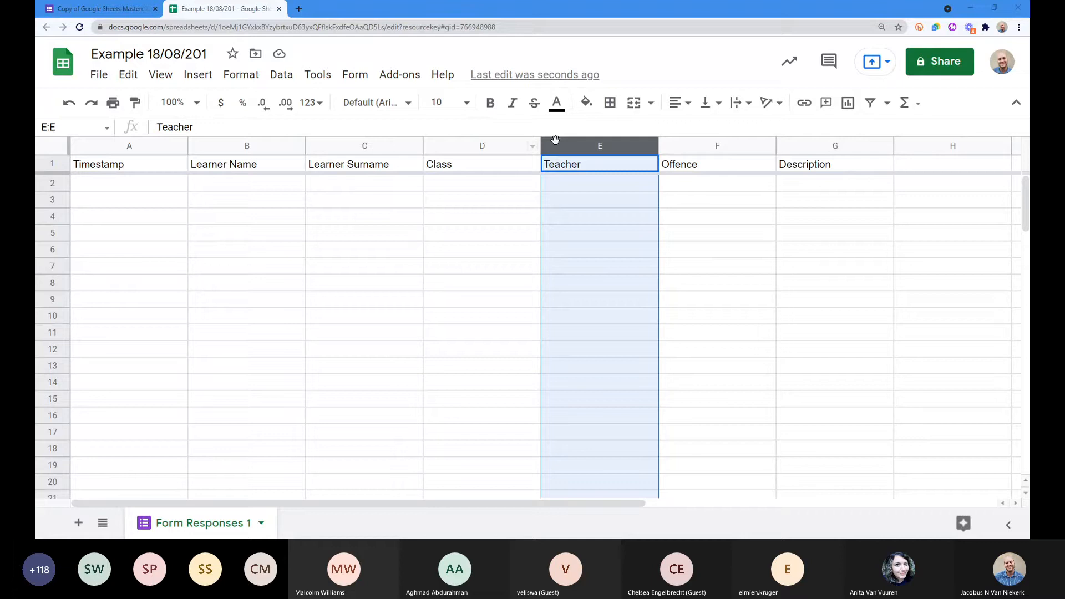
left_click(458, 167)
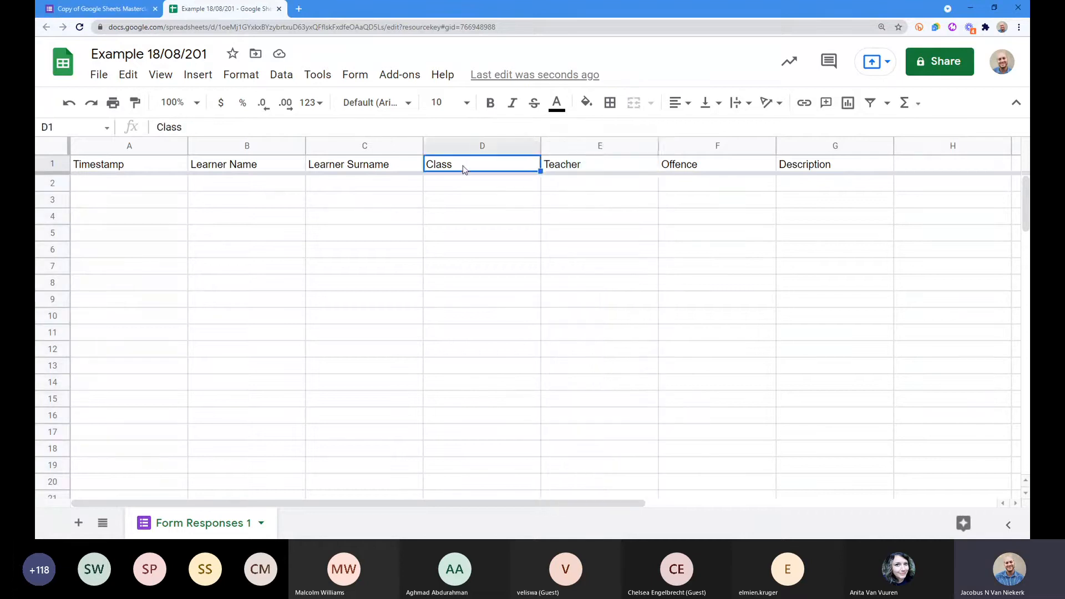
left_click(684, 170)
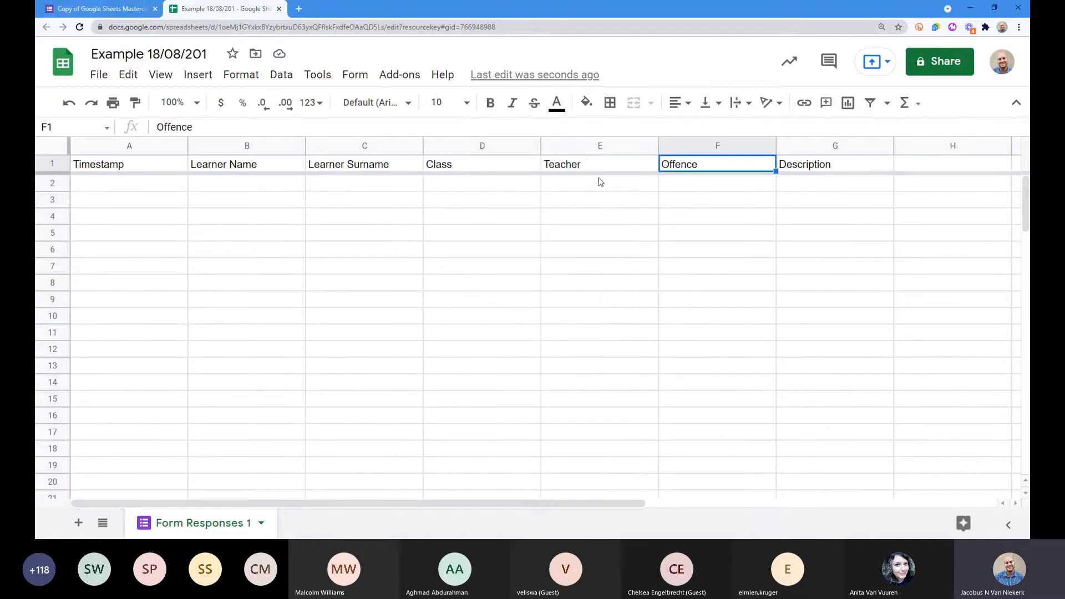
left_click(587, 148)
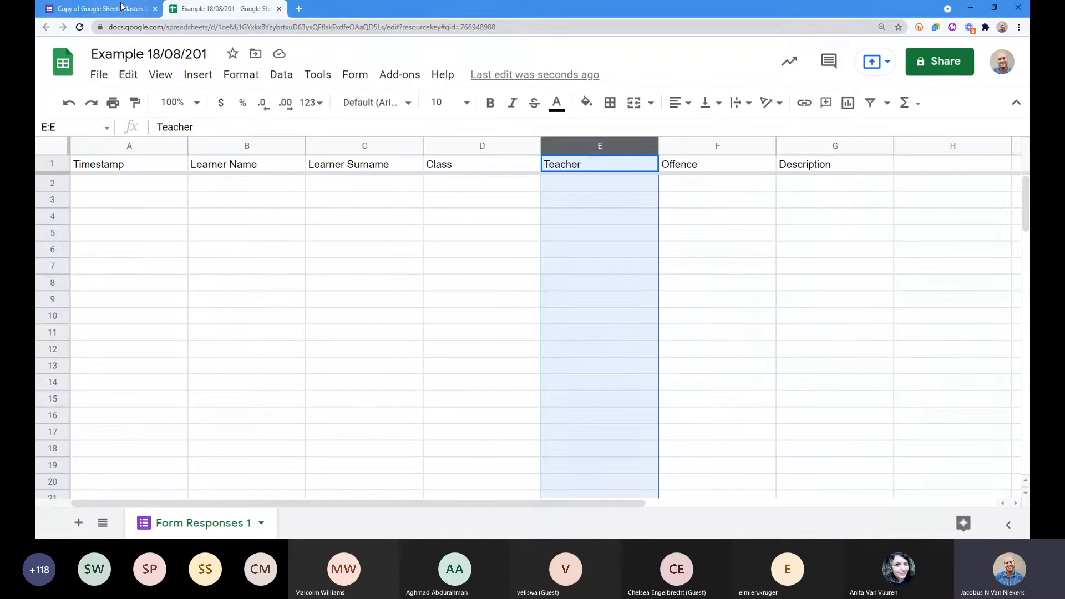
left_click(100, 8)
scroll(408, 256, "down", 4)
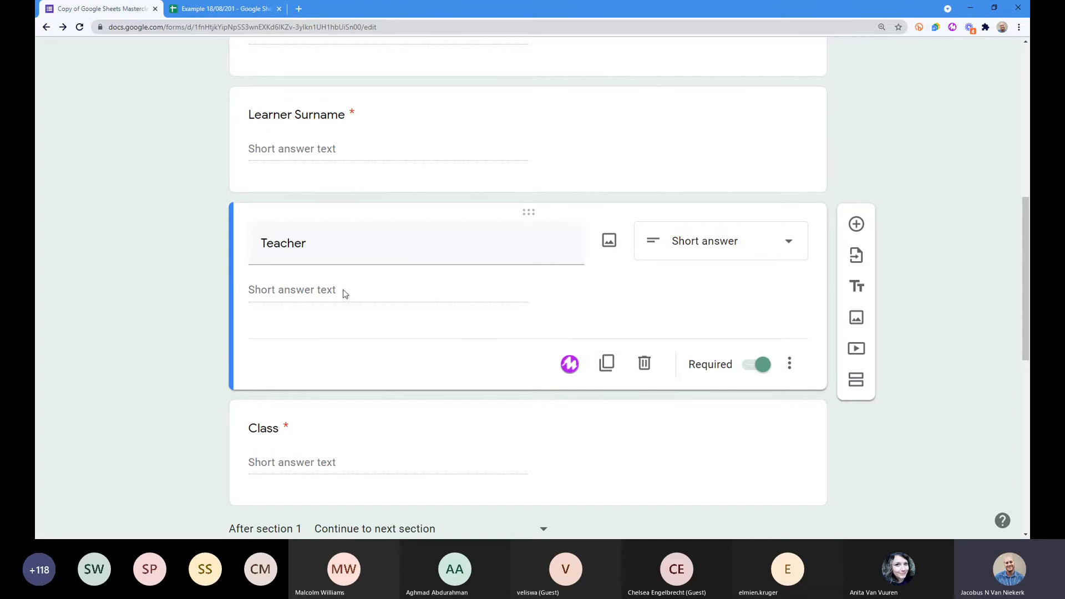
left_click(283, 239)
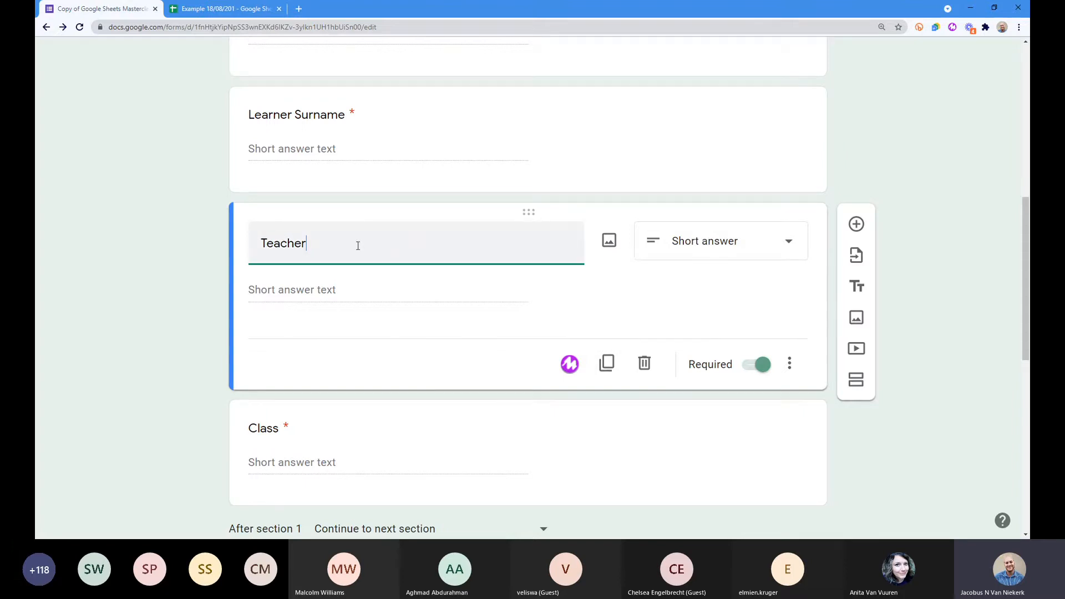
left_click(197, 10)
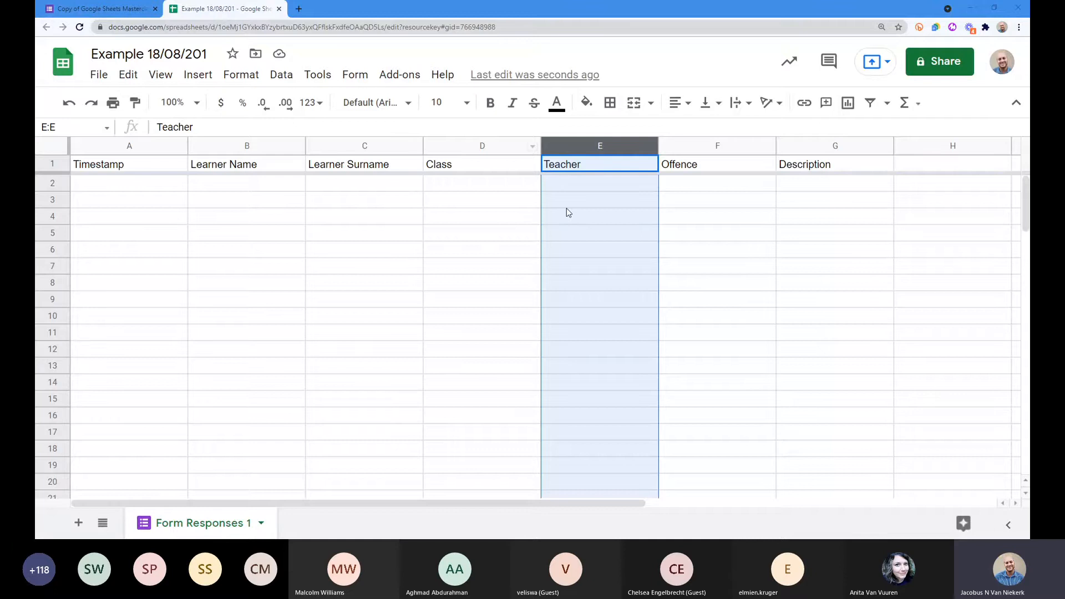
Step: Select row 2 of Form Responses 1 and give it a magenta fill
left_click(364, 183)
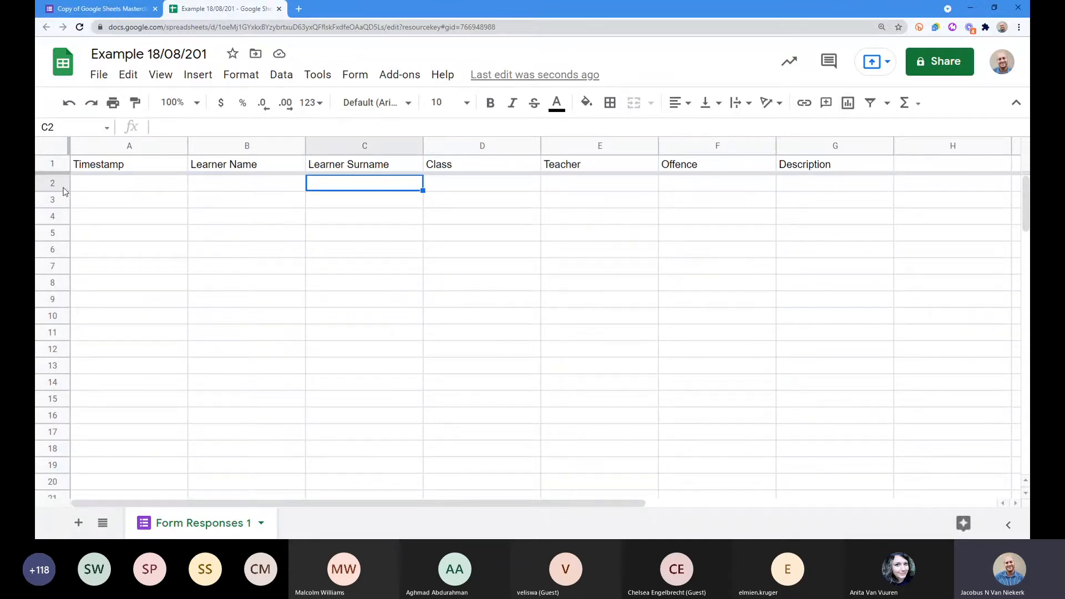
left_click(160, 167)
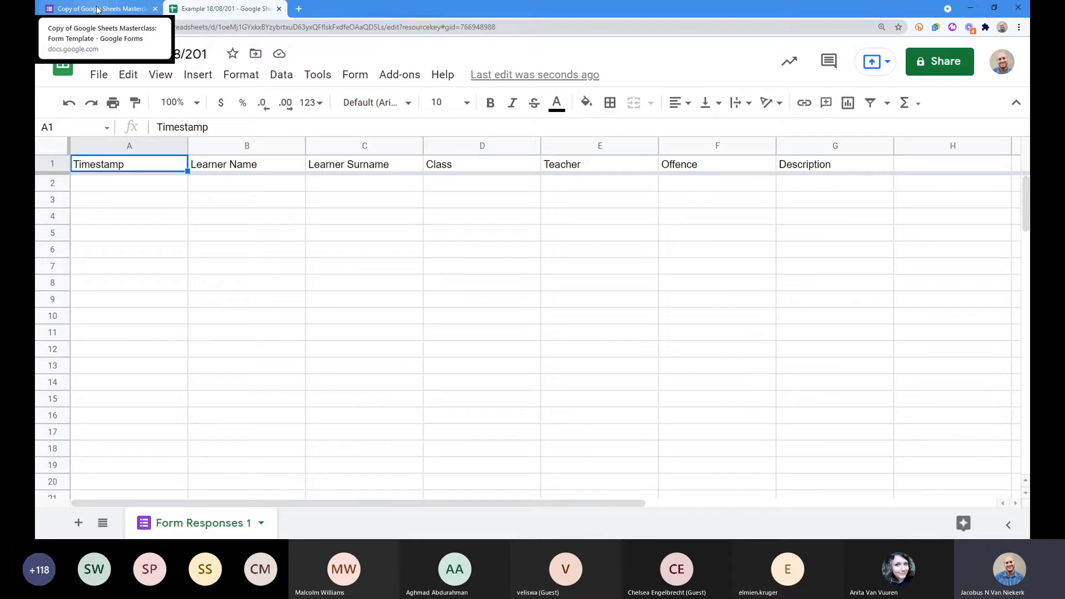
left_click(59, 188)
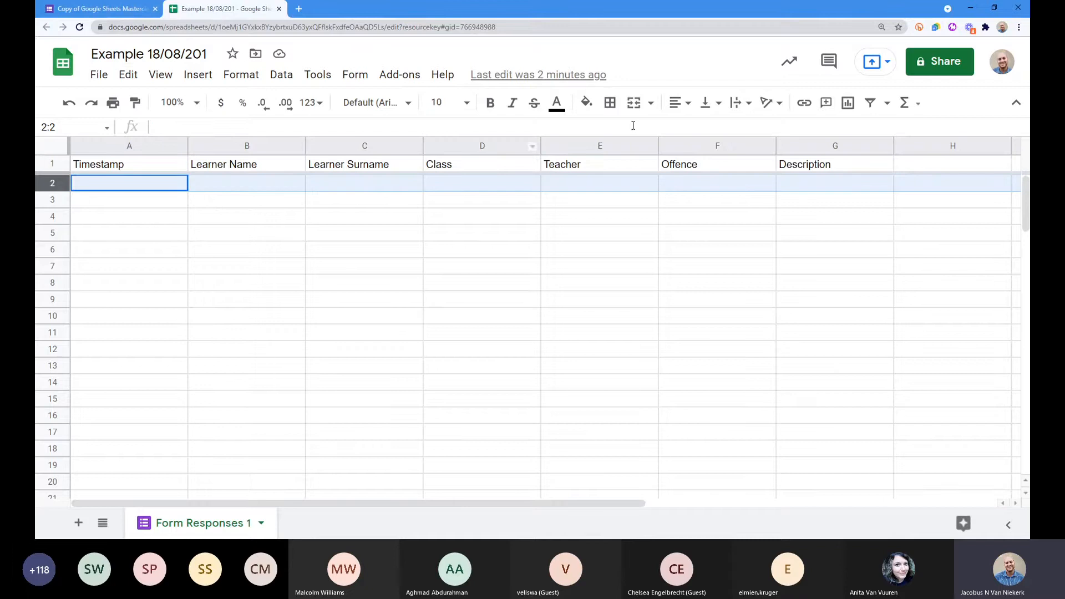
left_click(587, 103)
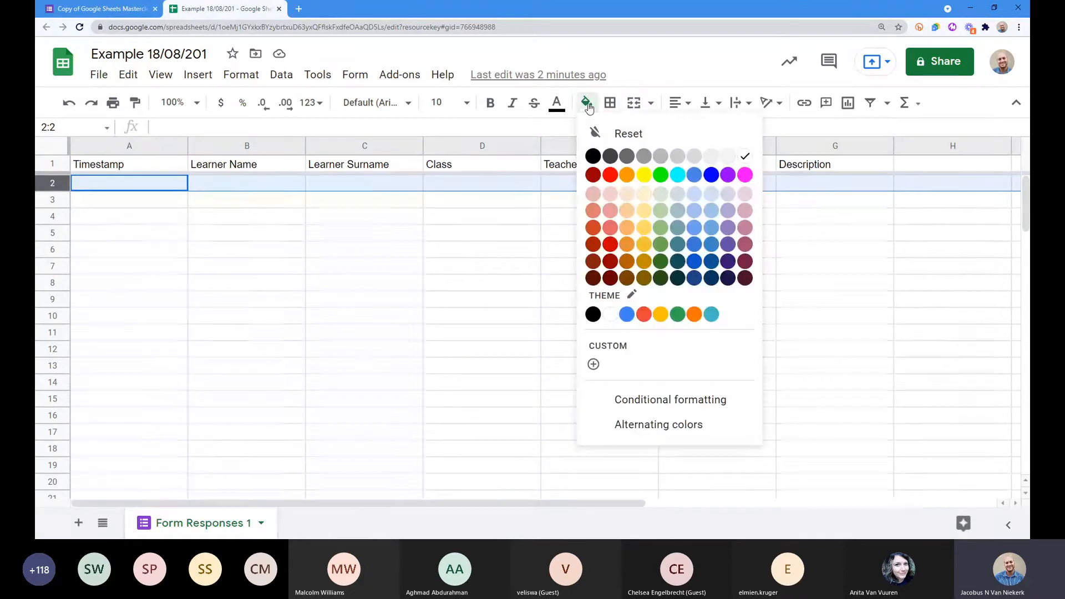
left_click(745, 175)
left_click(240, 198)
left_click(232, 184)
left_click(42, 182)
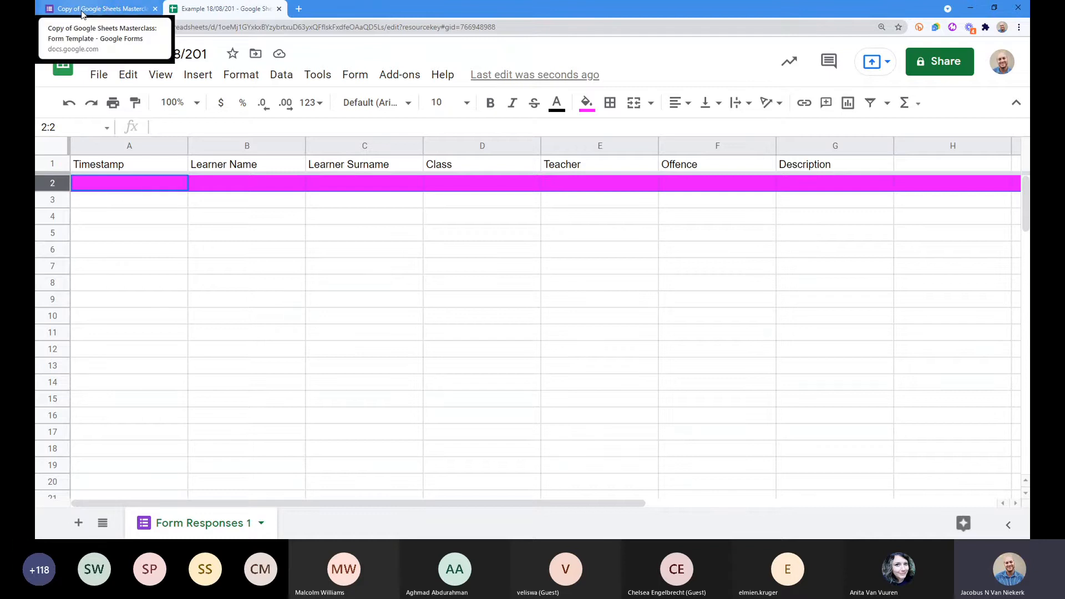
Step: Return to the form editor, scroll to the top, and open the respondent preview
left_click(81, 13)
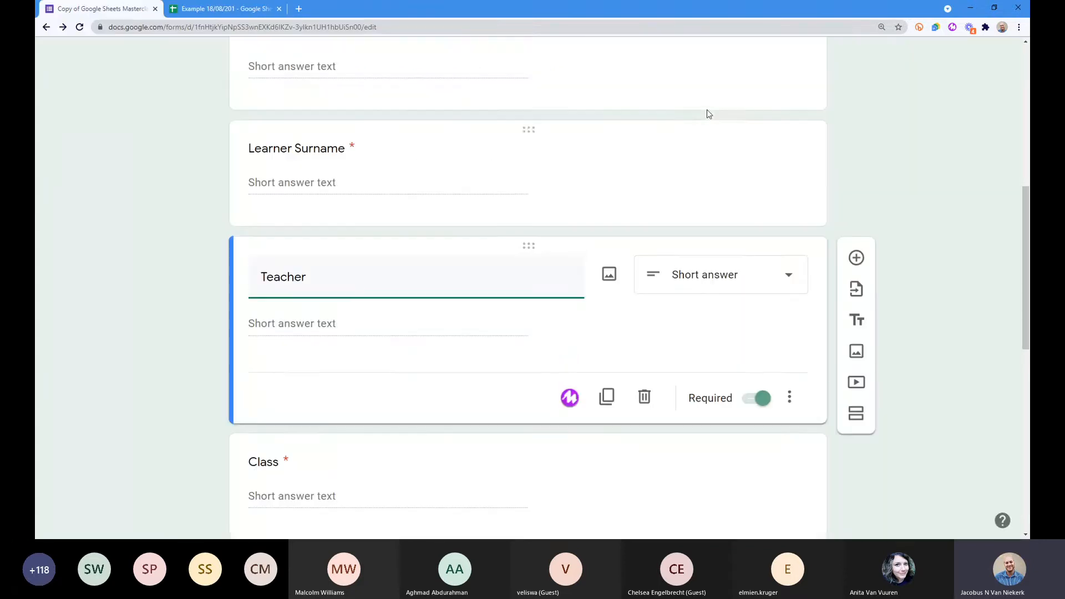
scroll(706, 114, "up", 8)
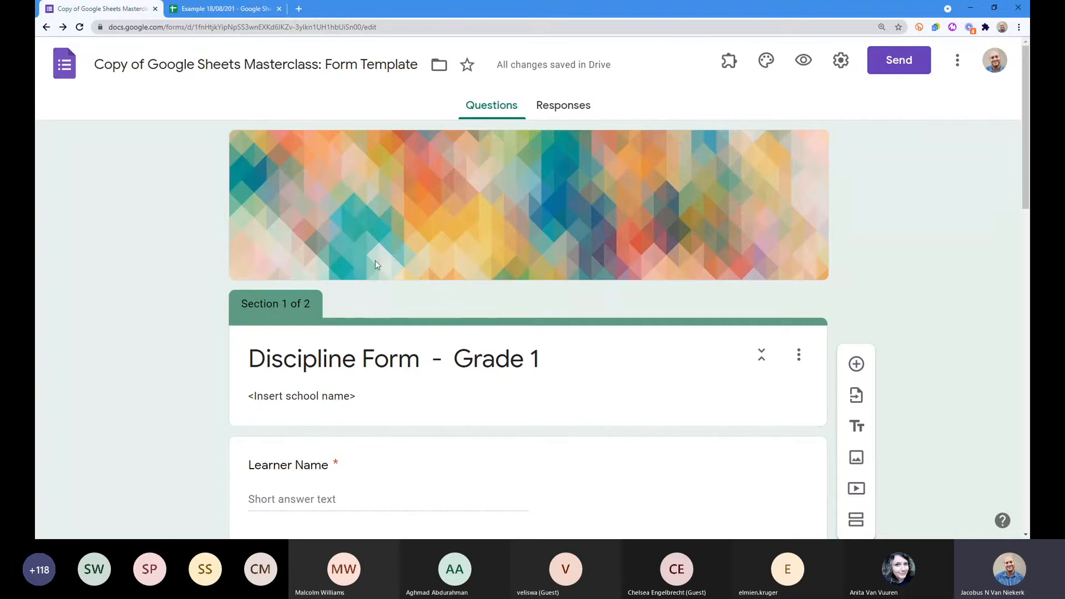
left_click(803, 61)
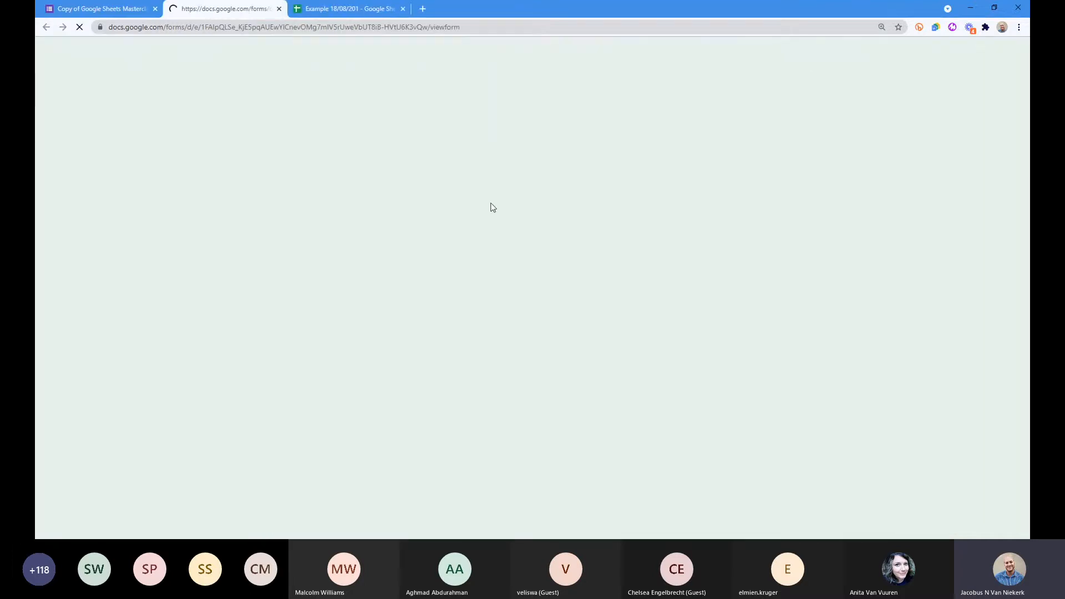
Step: Enter the learner's name and surname, the teacher's name and class A, then go to the next section
scroll(388, 237, "down", 5)
scroll(407, 297, "up", 6)
scroll(407, 298, "down", 2)
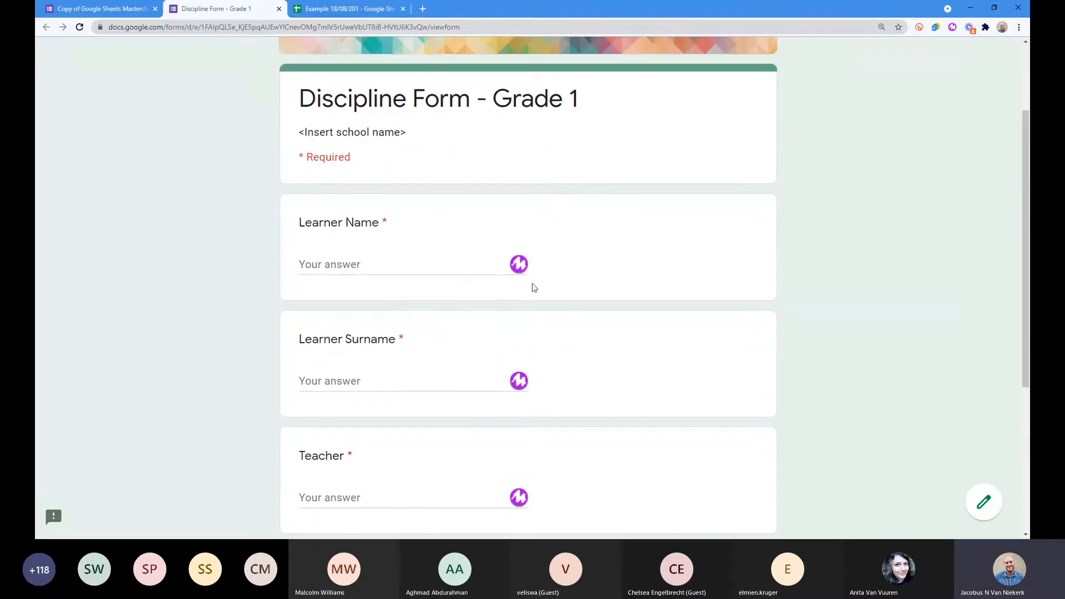
left_click(413, 265)
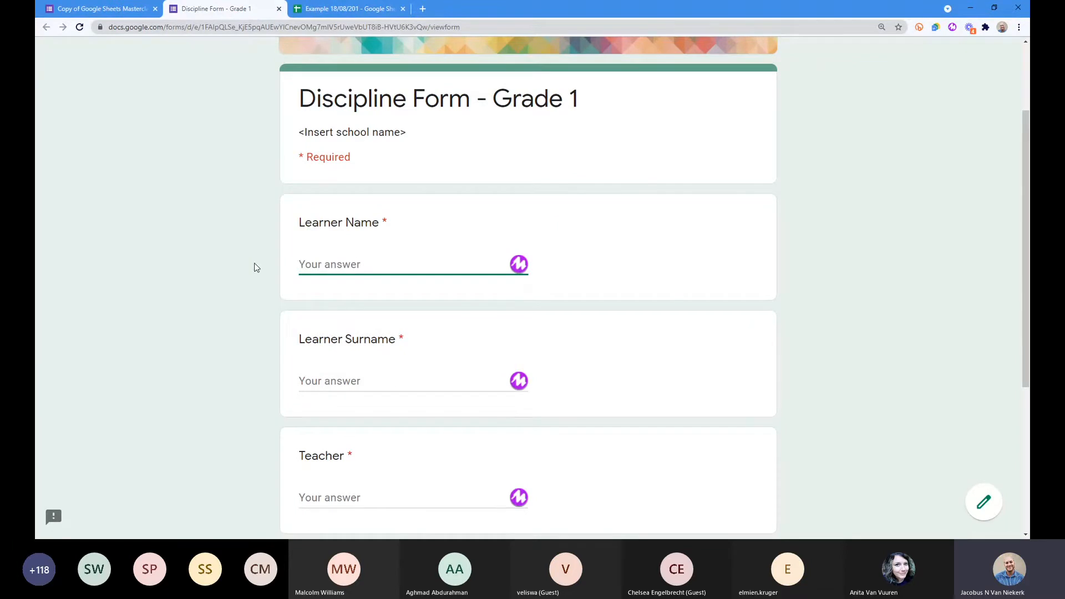
key("Tab")
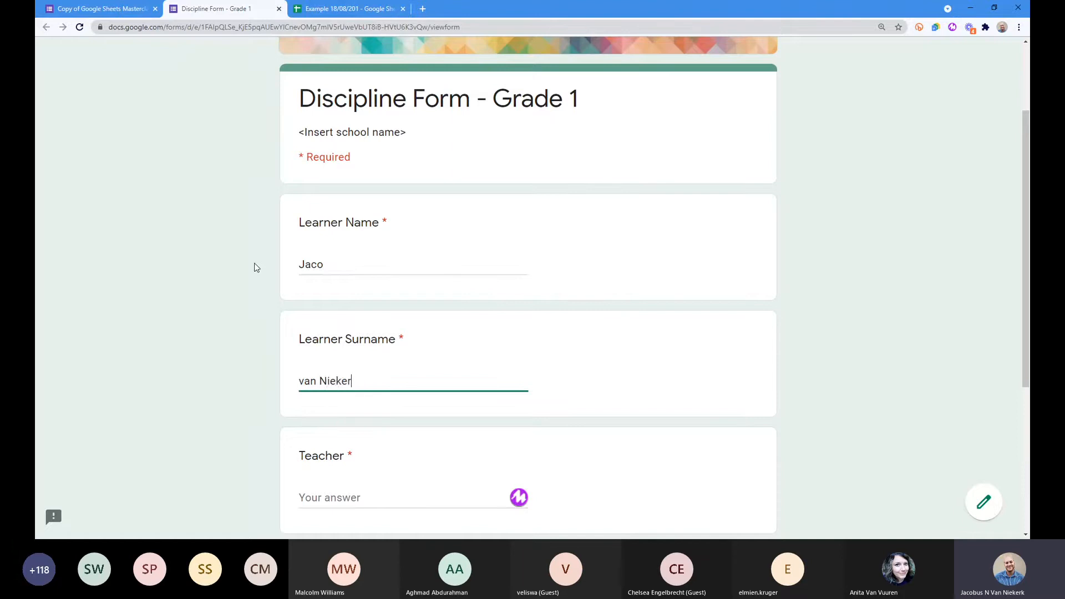
key("Tab")
type("Mr van Niekerk")
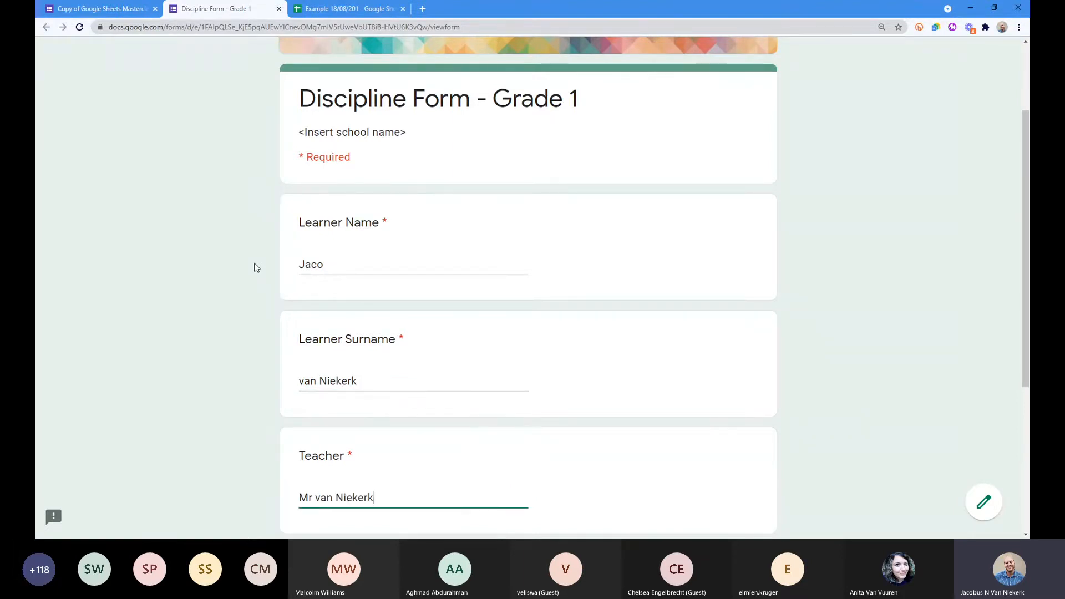
key("Tab")
type("A")
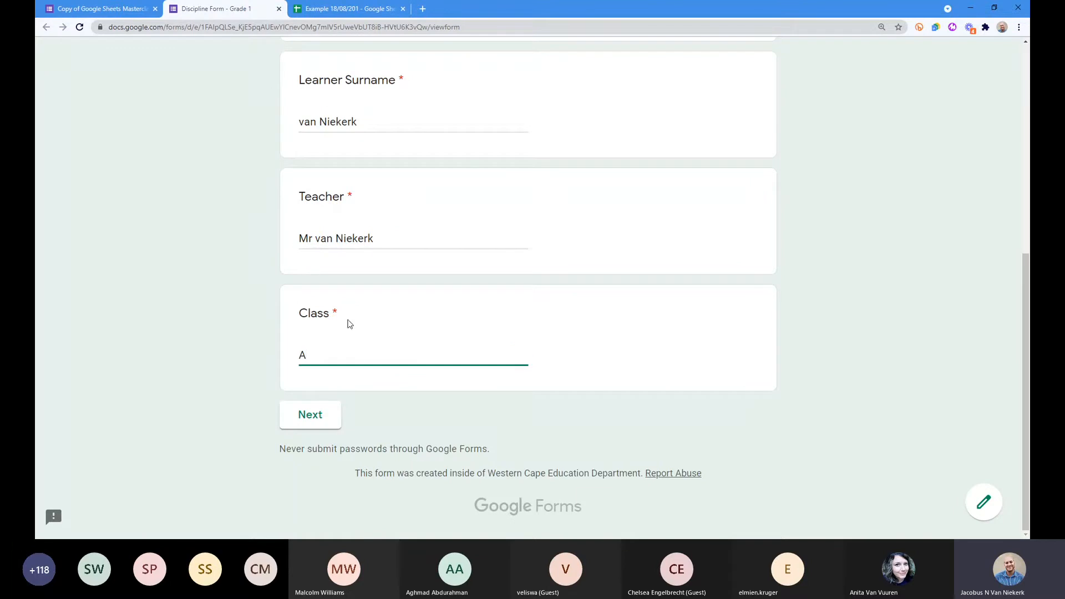
left_click(311, 416)
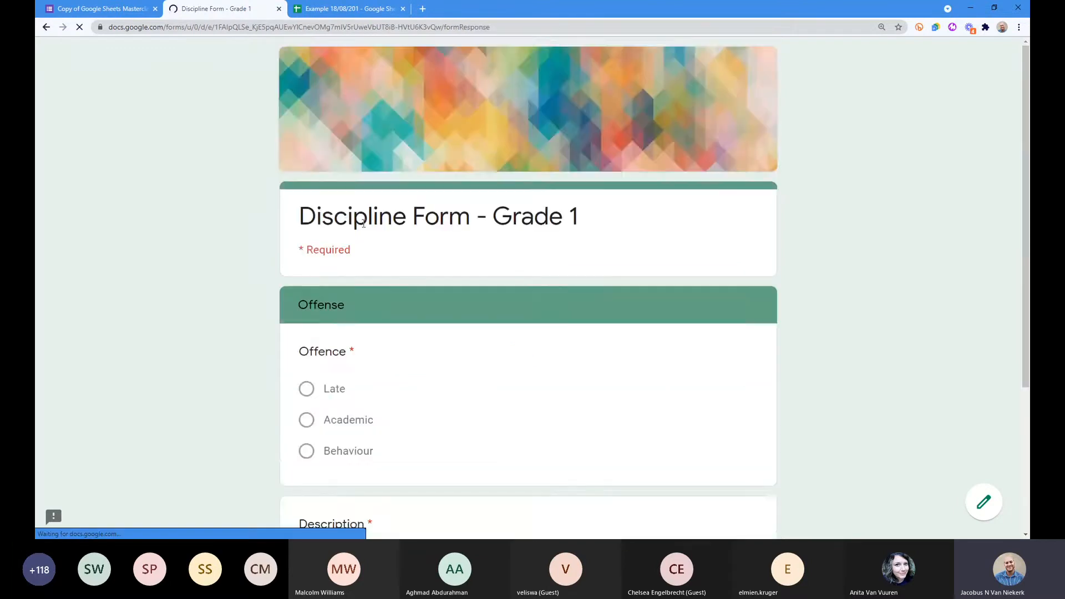
Step: Set Offence to Academic with the description 'Did not do his homework.'
scroll(304, 404, "down", 3)
left_click(306, 263)
left_click(373, 408)
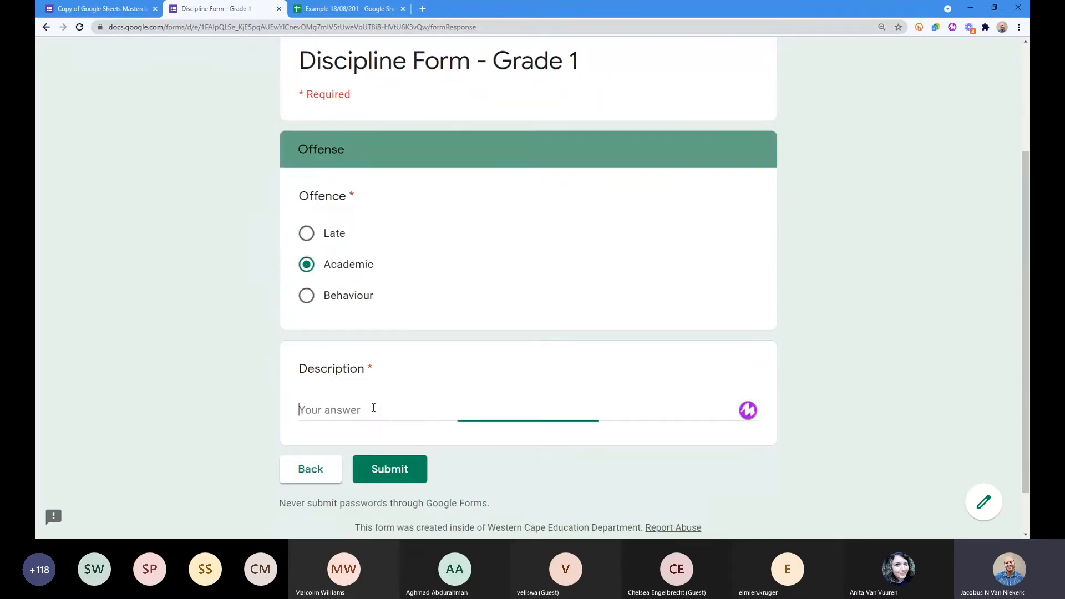
type("Did not d")
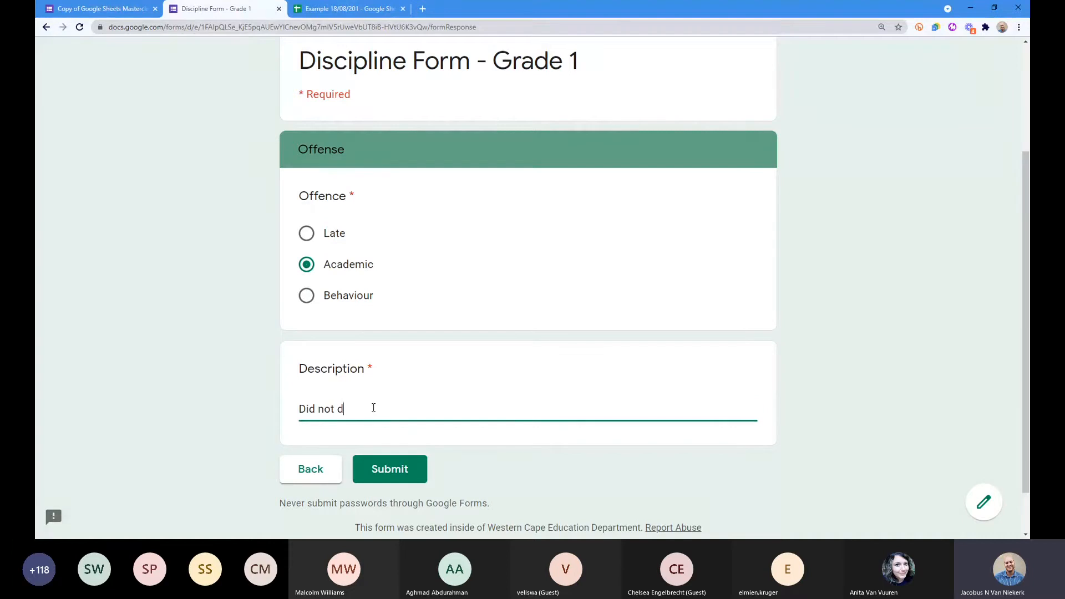
type("o his homework.")
Step: Check cell A2 in the Example 18/08/201 spreadsheet, then submit the form response
left_click(322, 9)
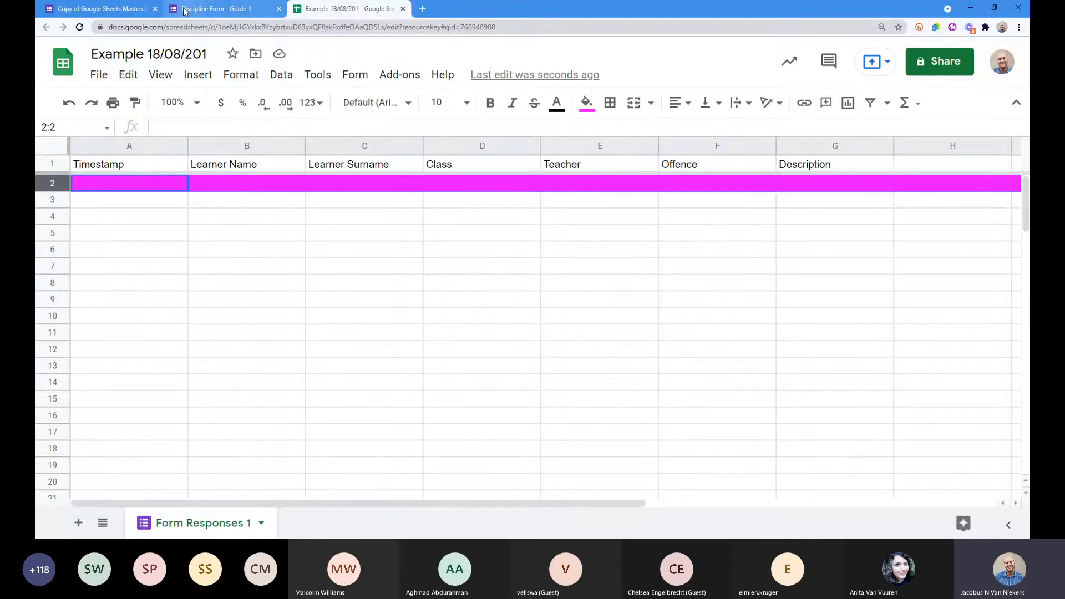
left_click(215, 12)
left_click(316, 9)
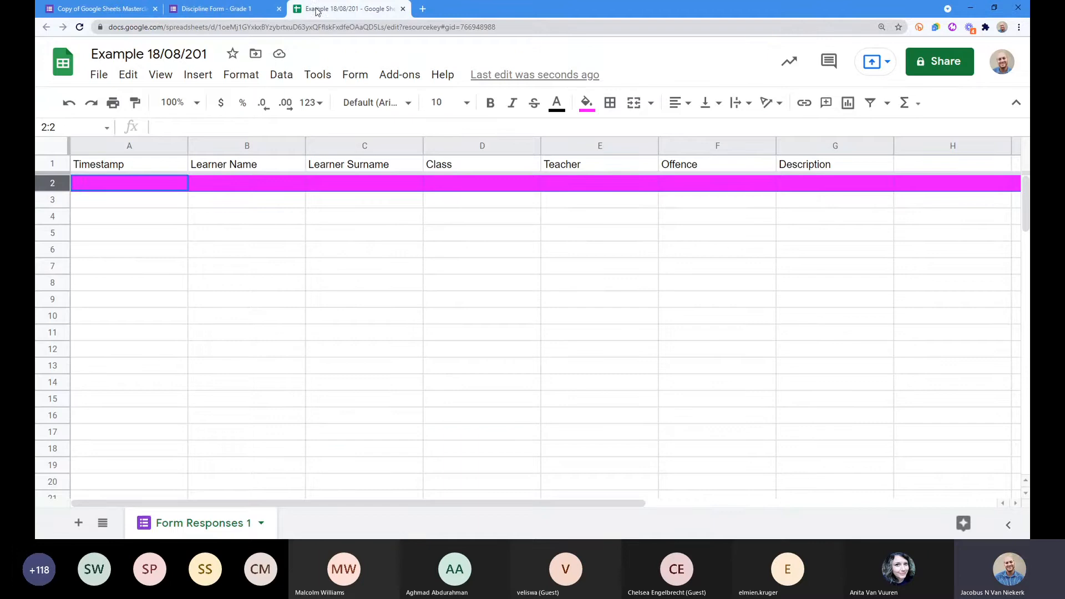
left_click(103, 188)
left_click(161, 215)
left_click(133, 188)
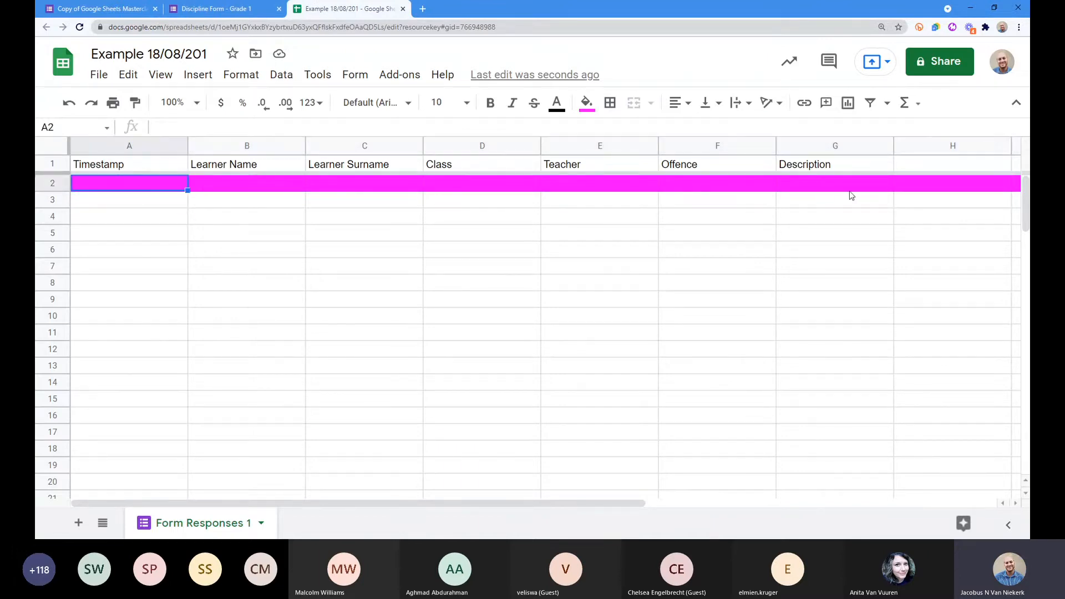
left_click(216, 9)
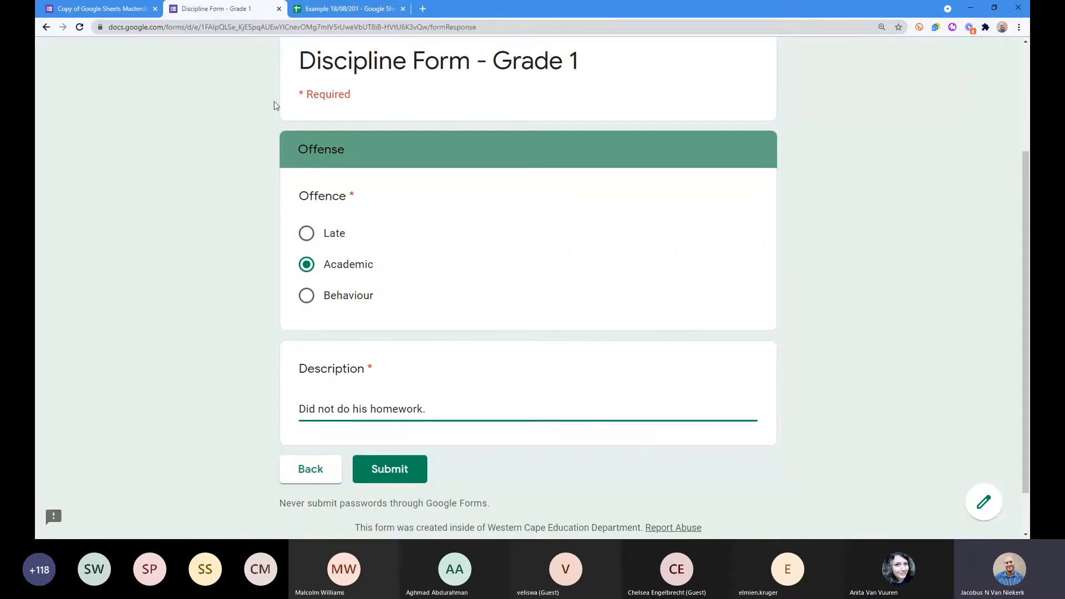
left_click(381, 469)
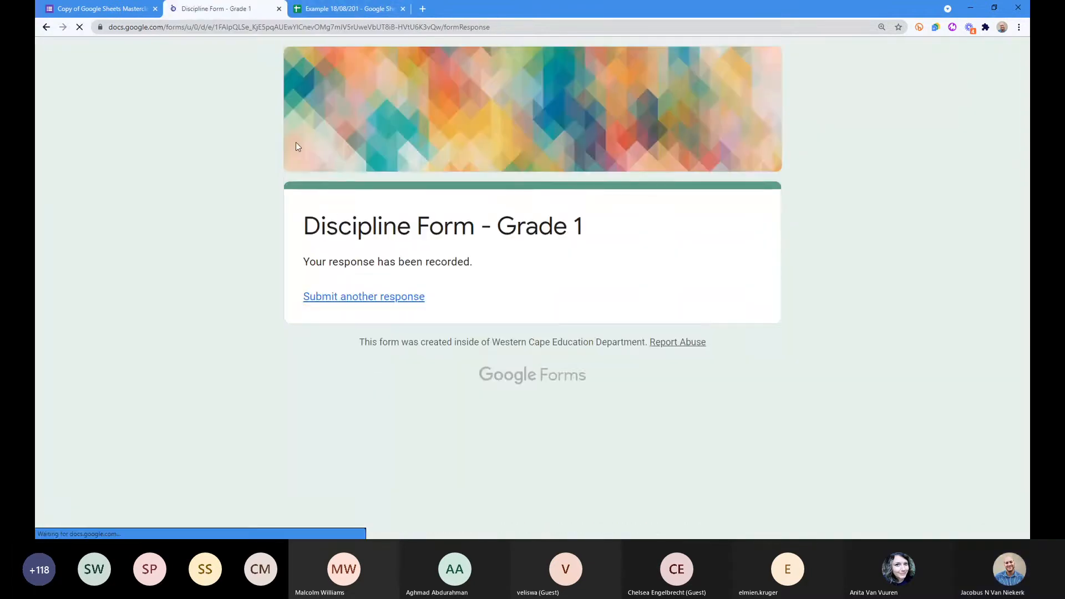
Step: Switch to the Example 18/08/201 spreadsheet and inspect row 3, where the magenta row now sits
left_click(314, 10)
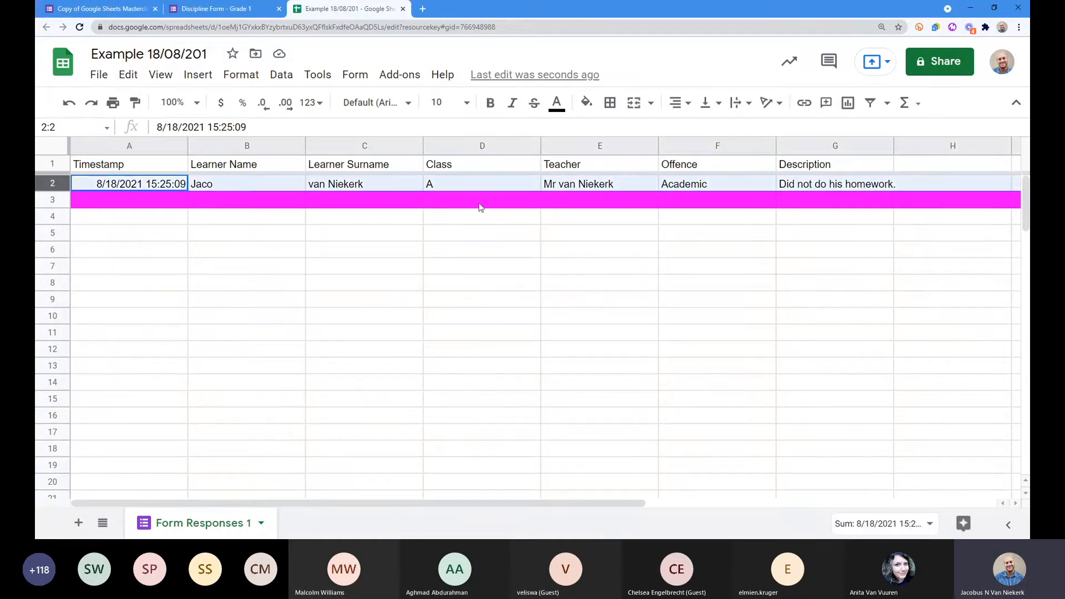
left_click(104, 203)
left_click(57, 199)
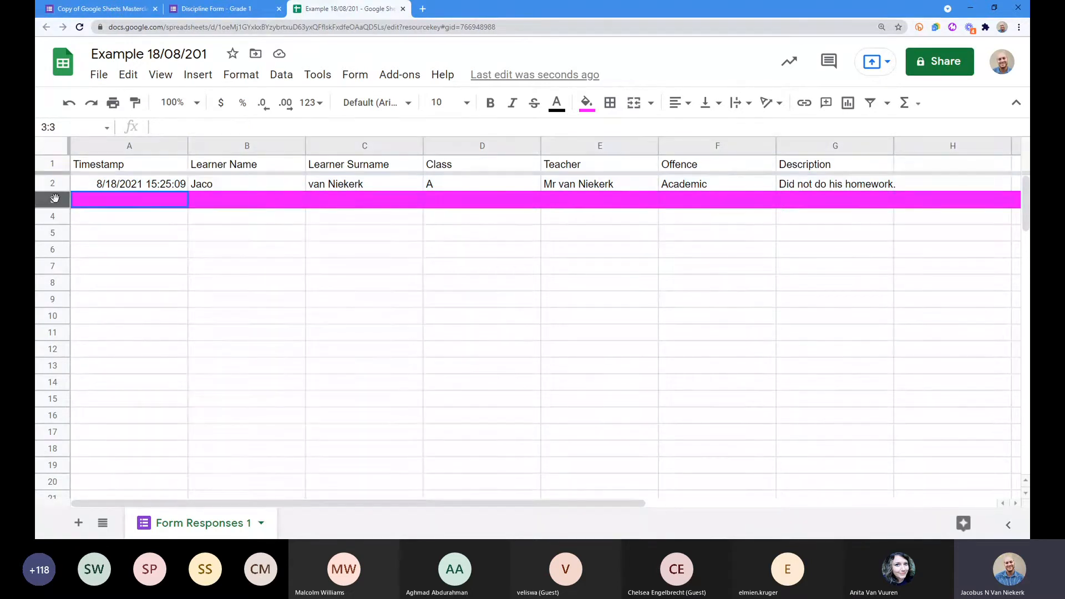
right_click(55, 198)
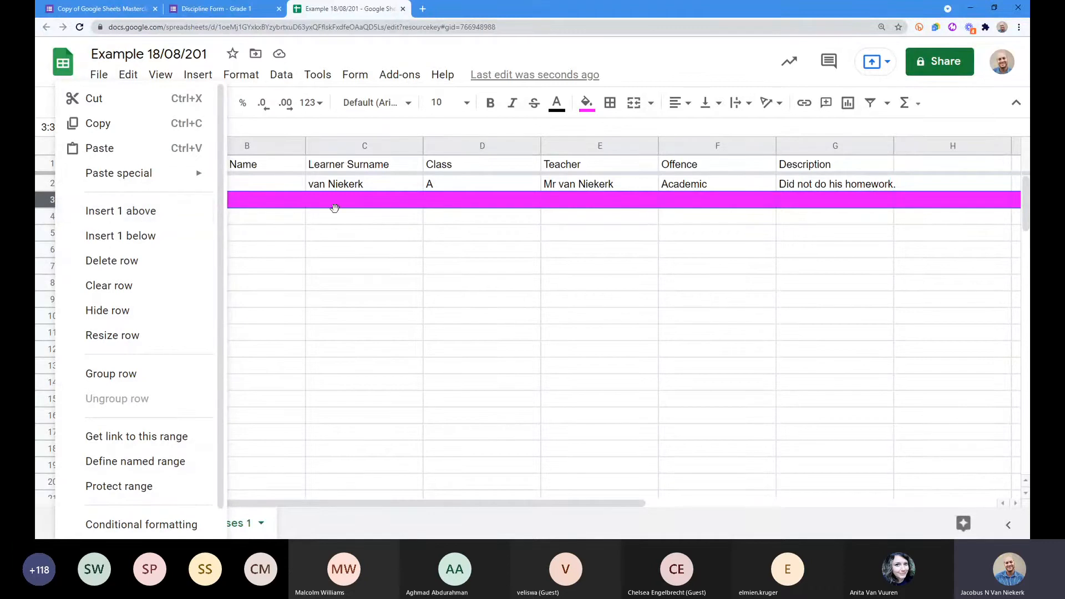
left_click(292, 223)
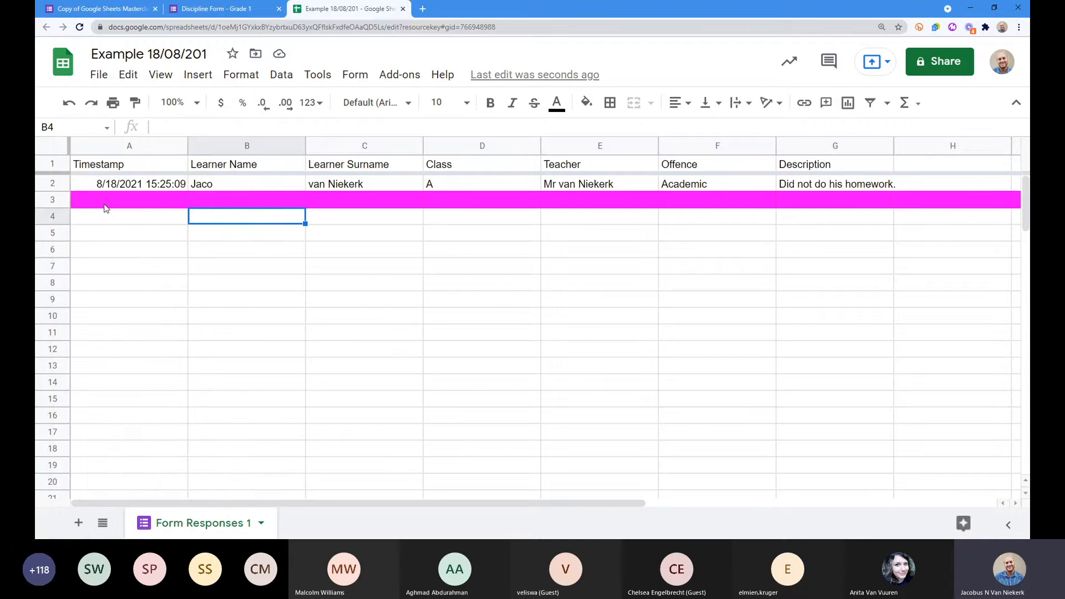
scroll(206, 289, "down", 2)
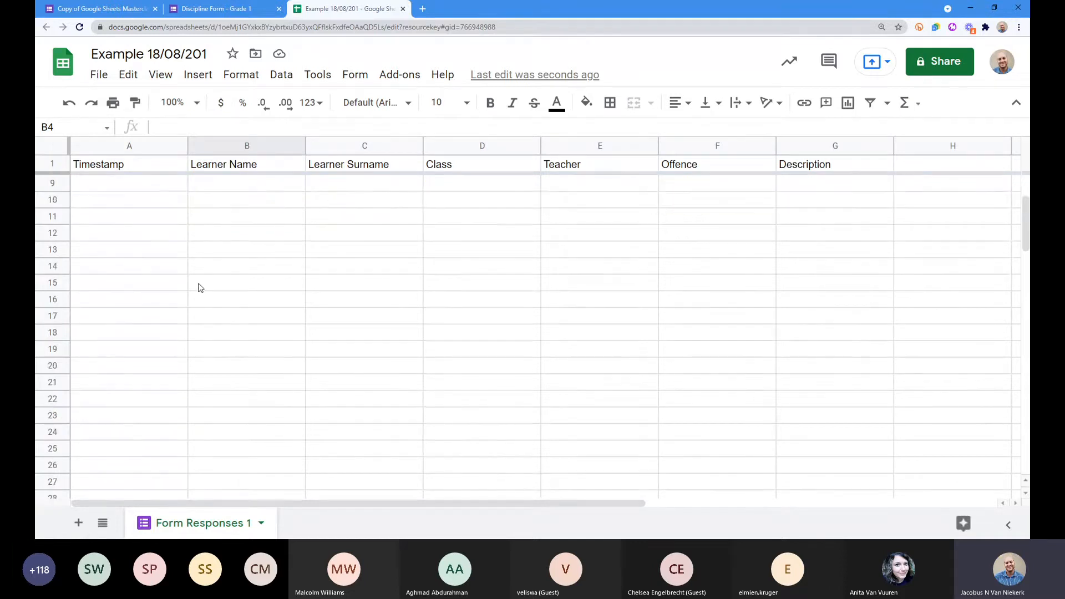
scroll(200, 287, "up", 2)
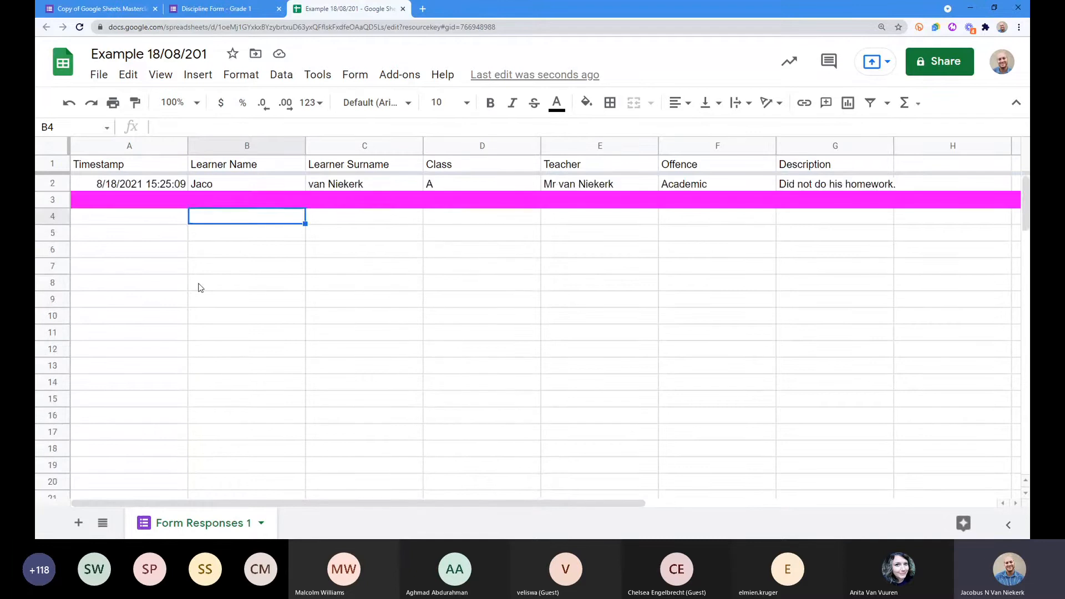
scroll(199, 286, "down", 2)
scroll(198, 286, "up", 2)
Step: Select the name, Class and Teacher columns and move Teacher back between Class and Offence
left_click(240, 148)
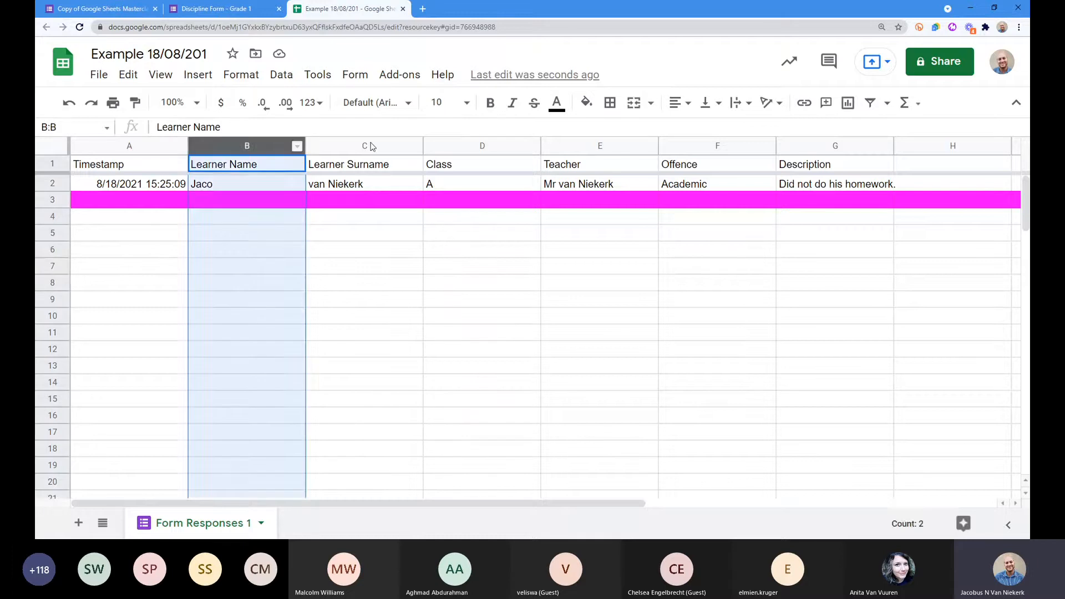
left_click(366, 146)
left_click(489, 149)
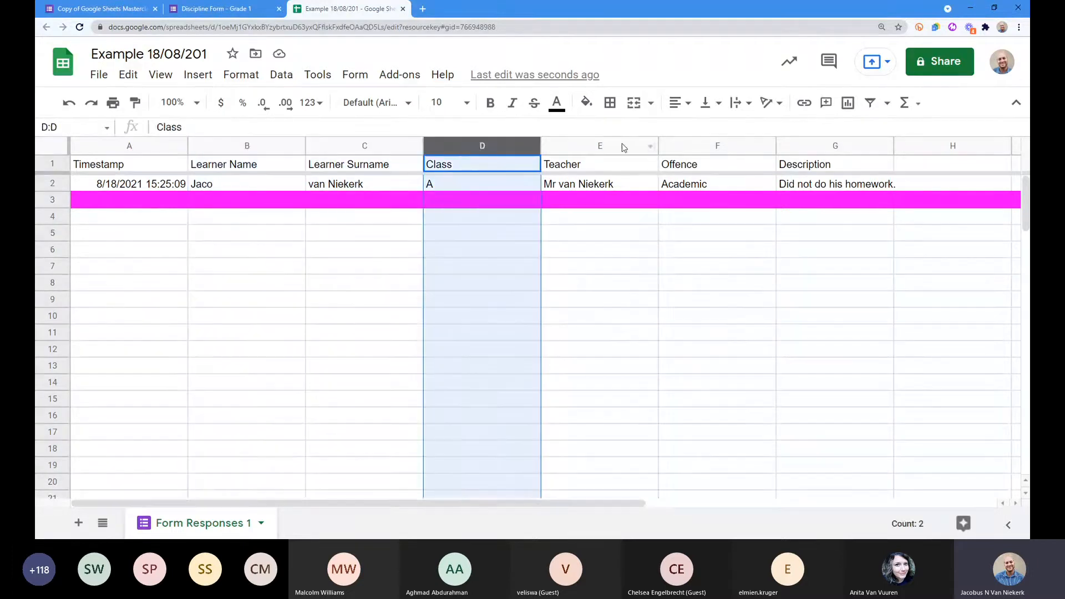
left_click(609, 146)
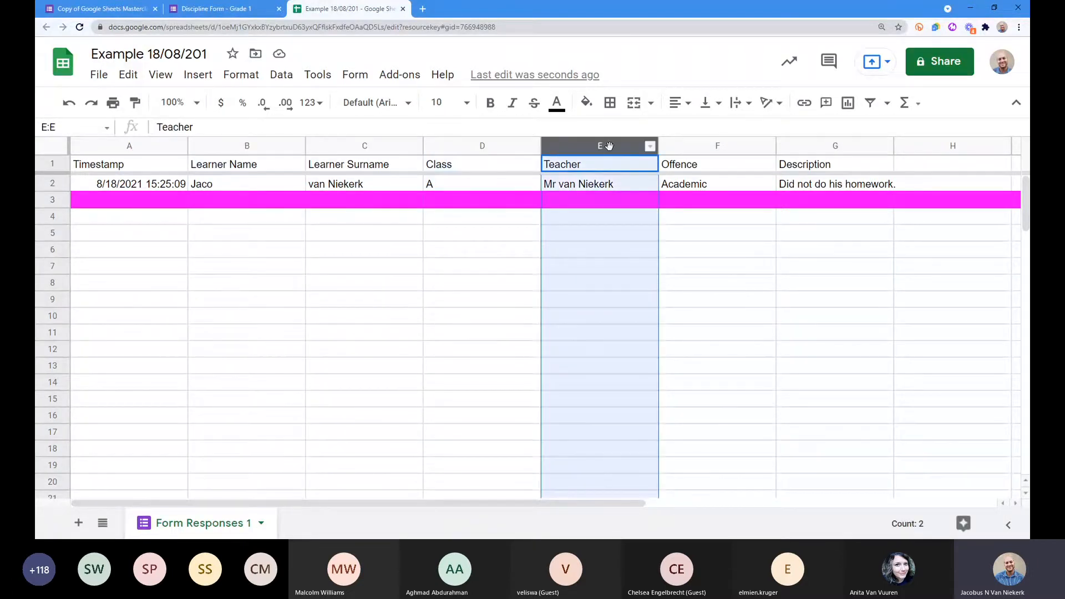
left_click_drag(568, 146, 362, 166)
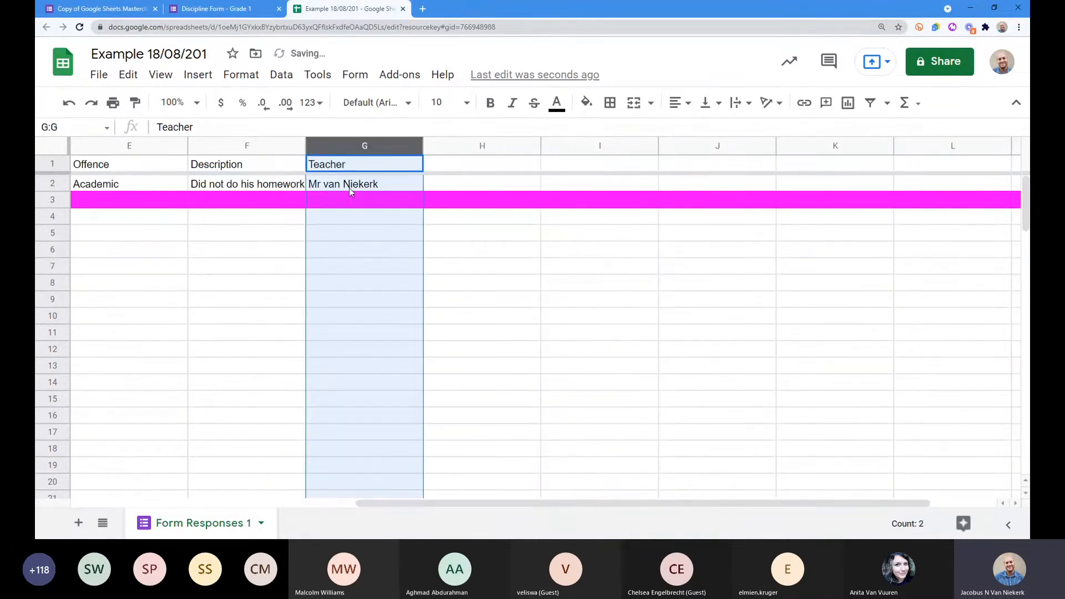
left_click_drag(508, 501, 256, 496)
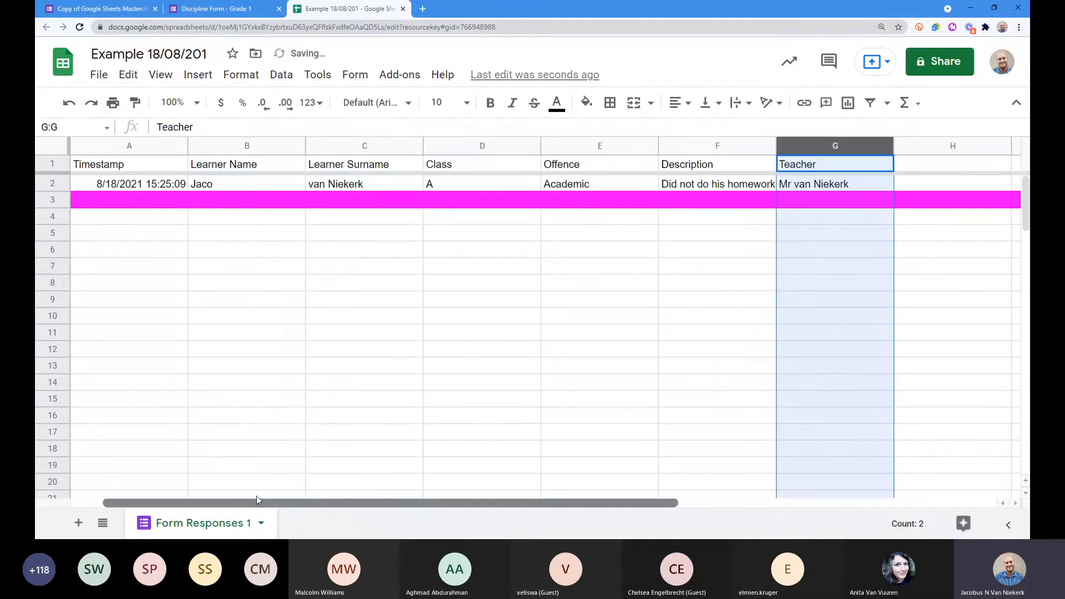
left_click_drag(829, 145, 572, 156)
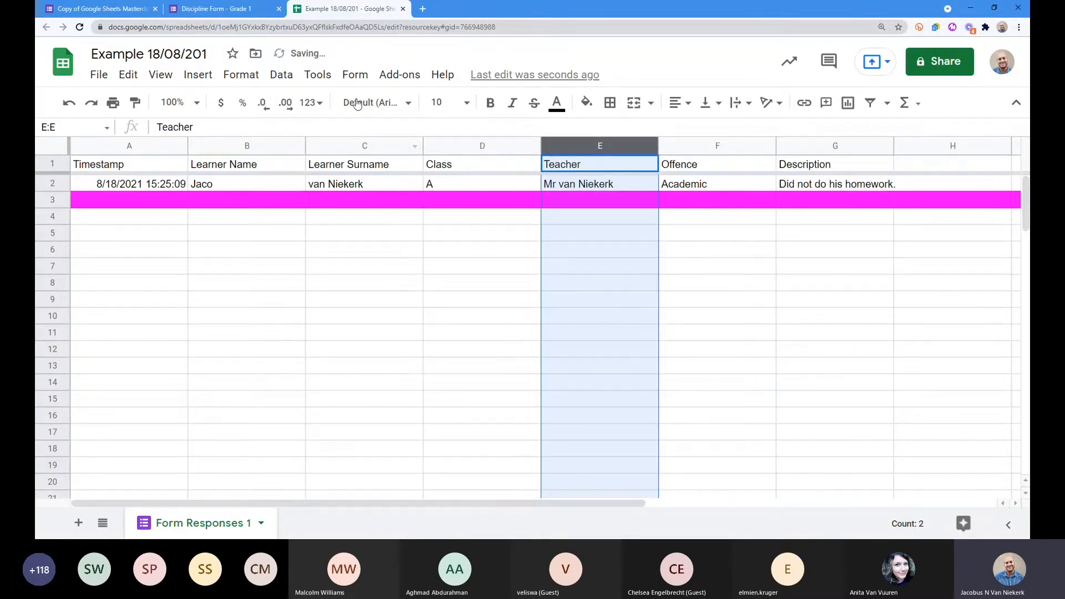
Step: Hide the title and menu bar, then select the Timestamp column
left_click(1015, 105)
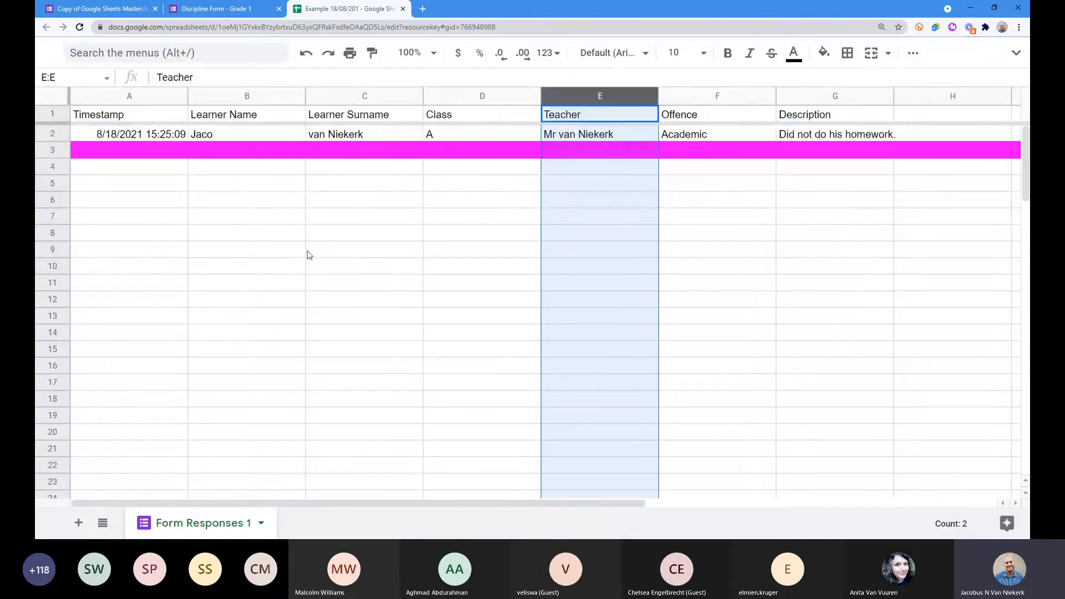
left_click(365, 183)
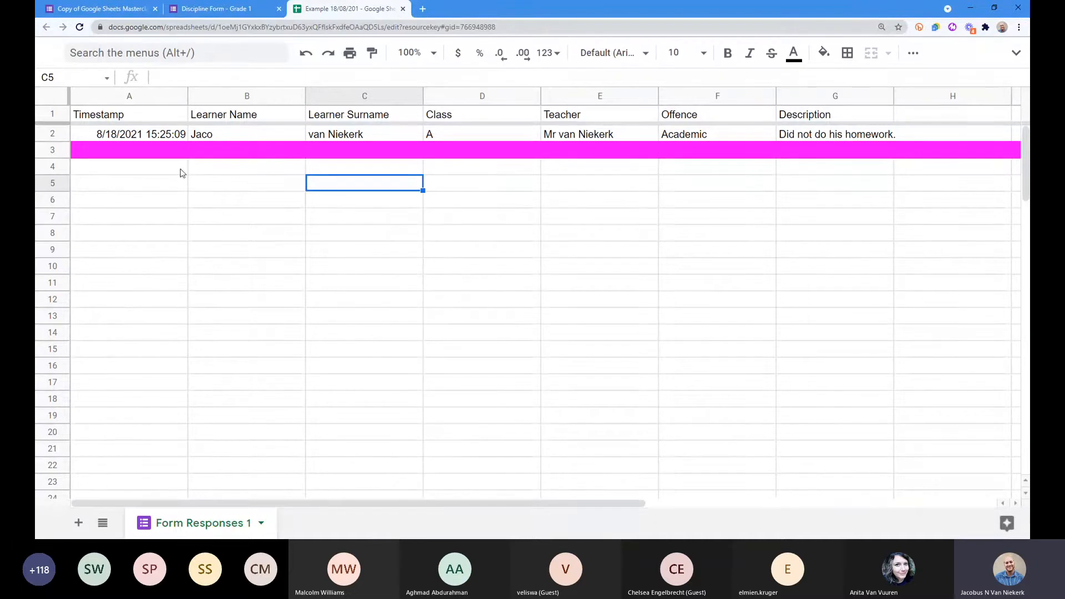
left_click(131, 96)
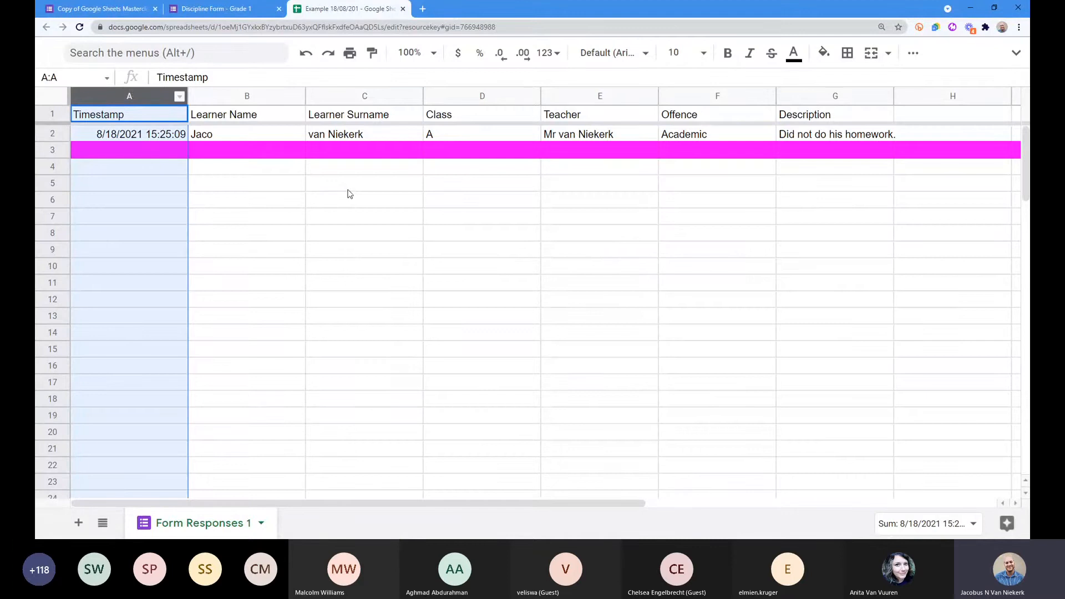
right_click(125, 96)
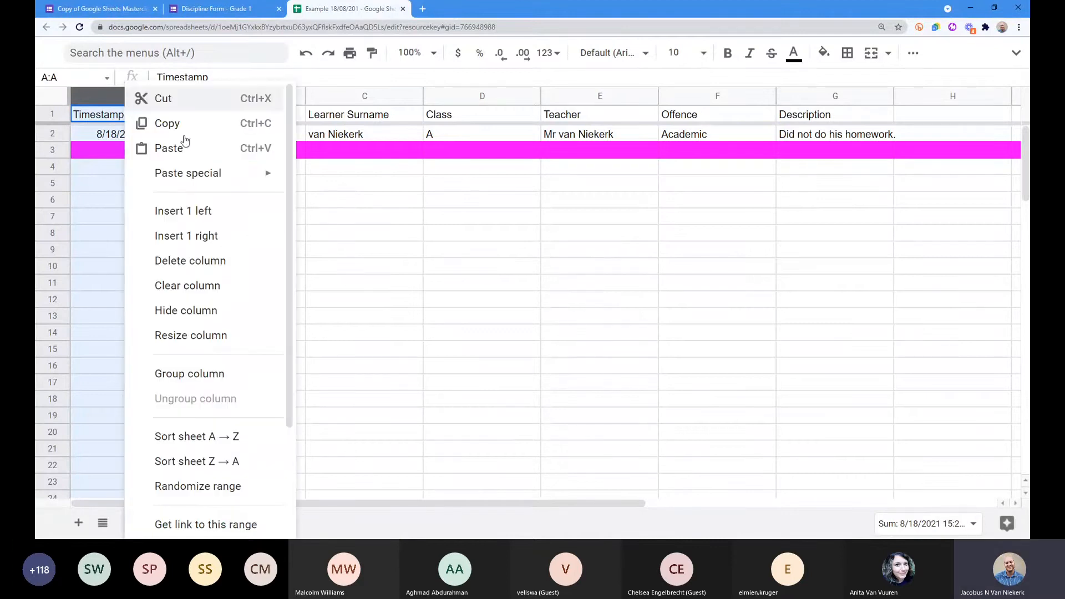
left_click(173, 211)
left_click(121, 131)
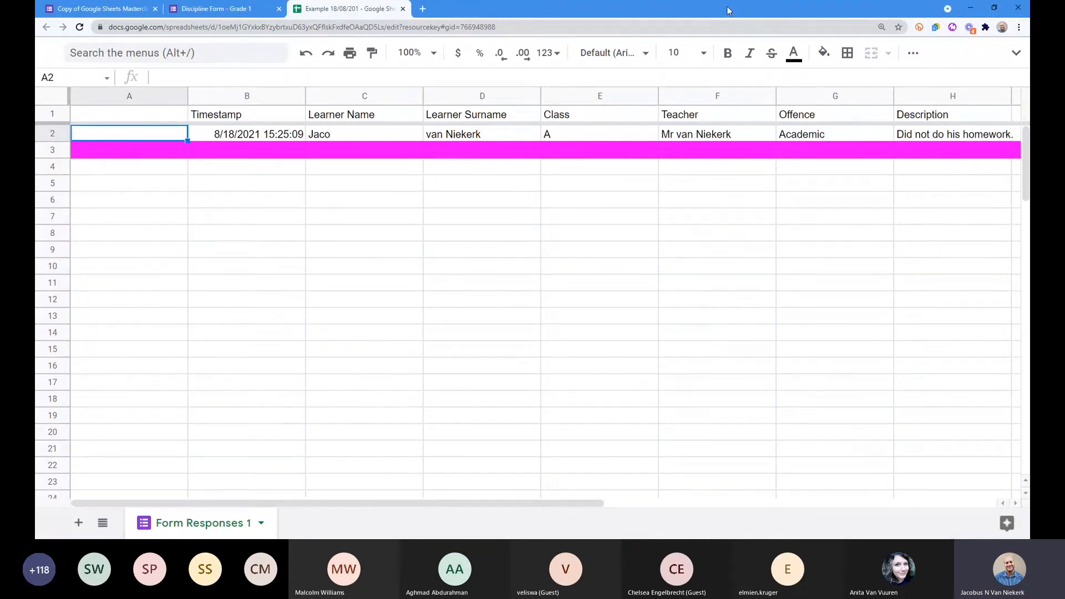
left_click(222, 9)
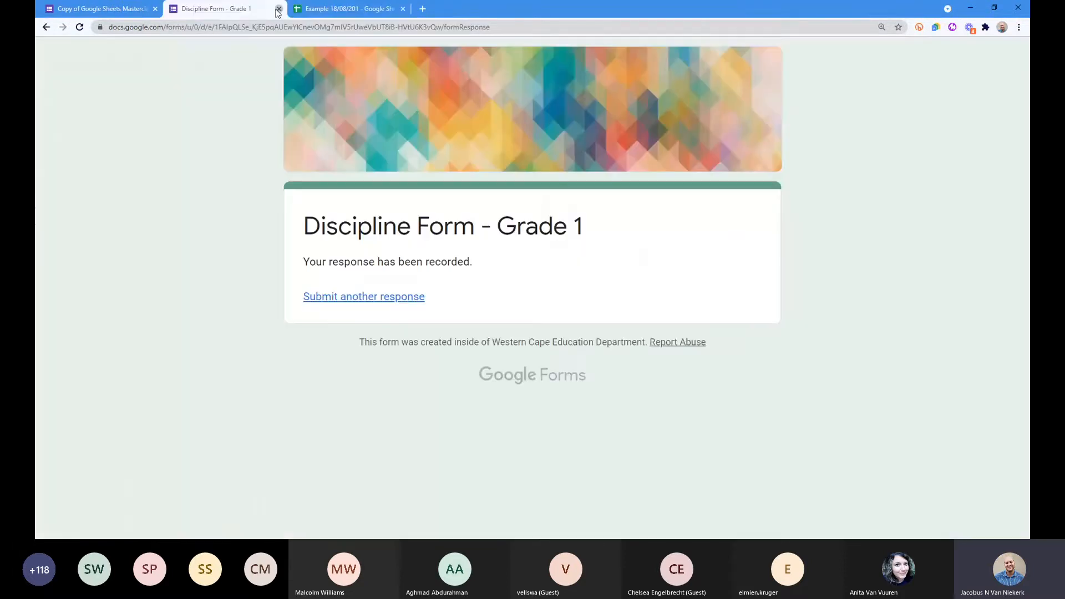
left_click(278, 9)
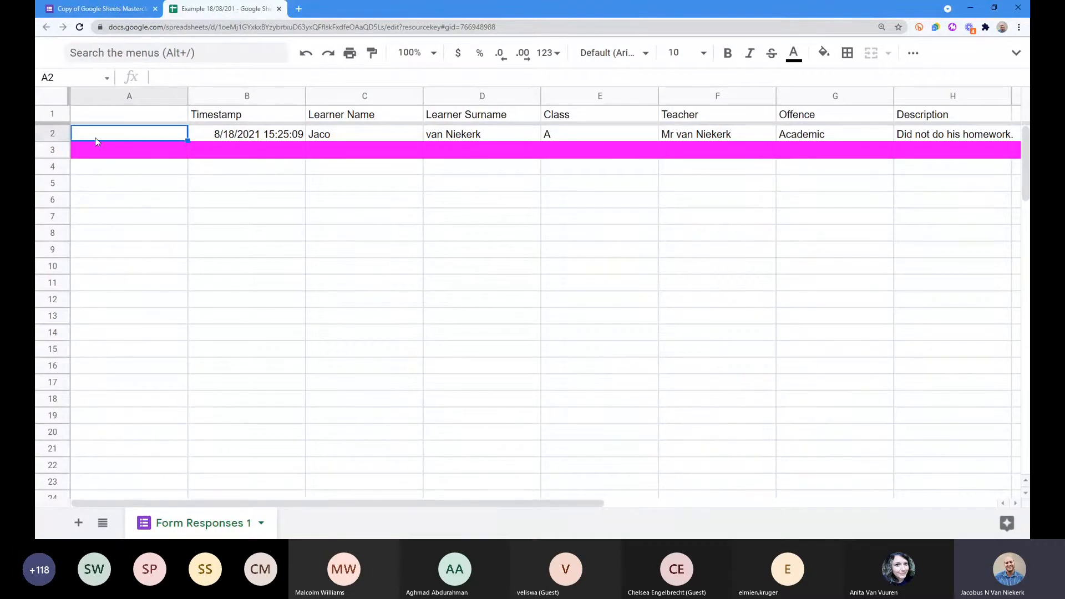
left_click(127, 113)
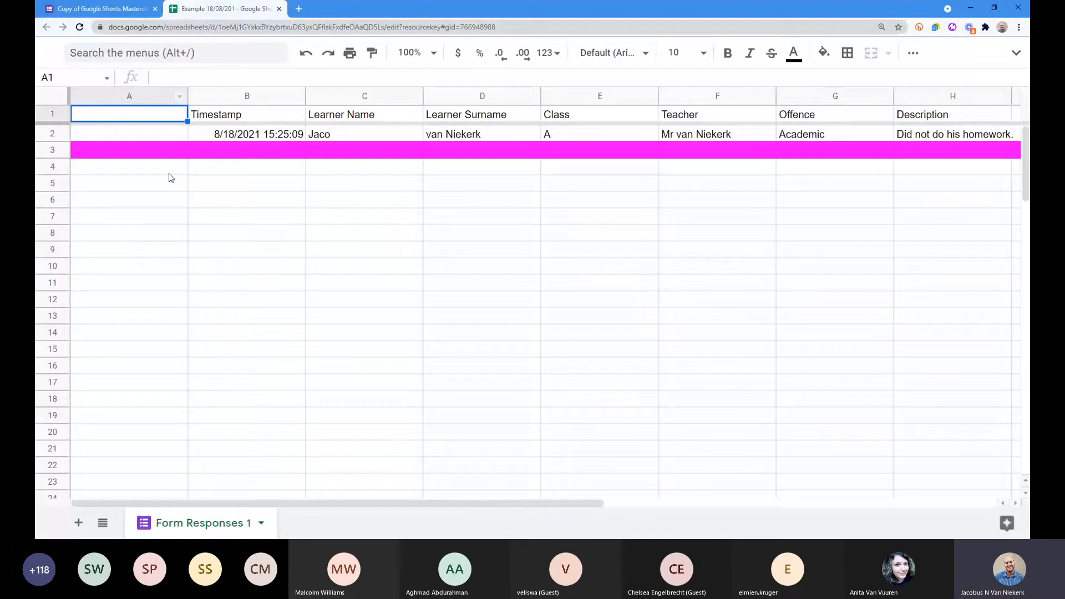
left_click(129, 137)
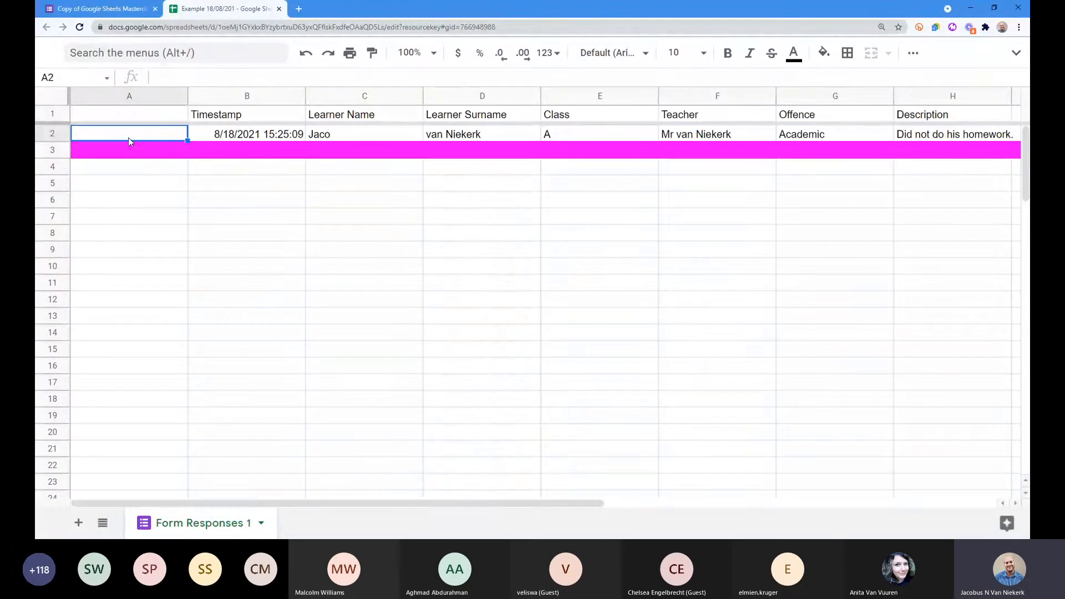
Step: Type the numbers 1 to 5 by hand down column A
type("1")
key("Return")
type("2")
key("Return")
type("3")
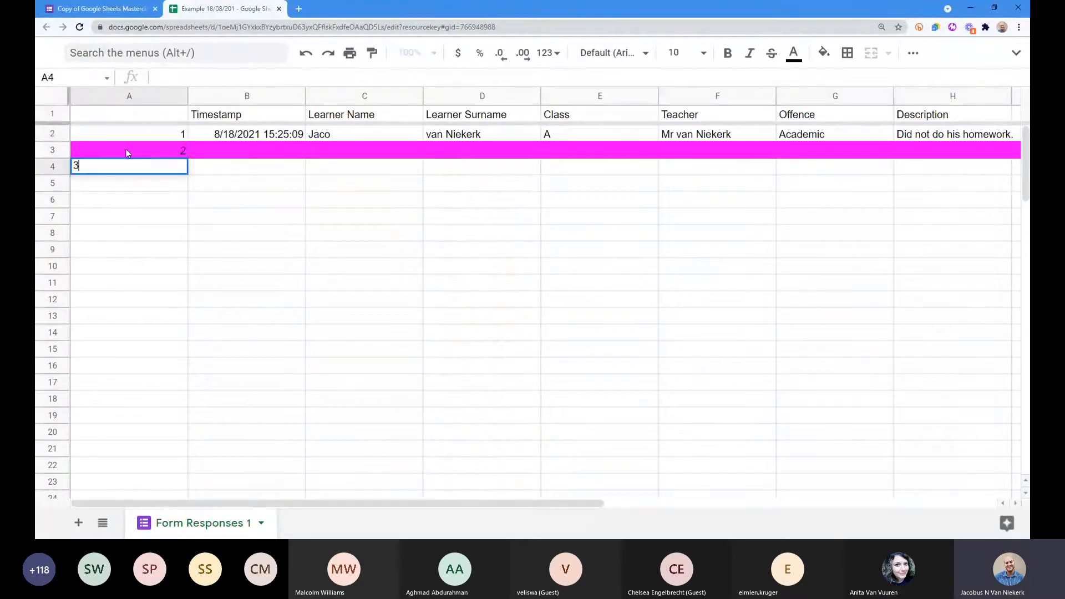
key("Return")
type("4")
key("Return")
type("5")
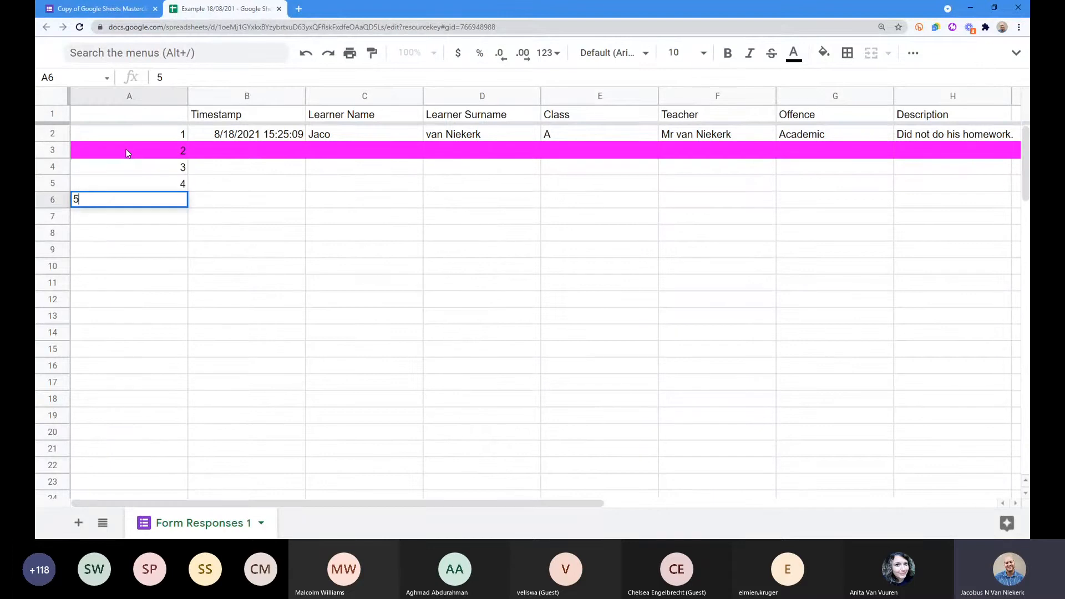
left_click(204, 180)
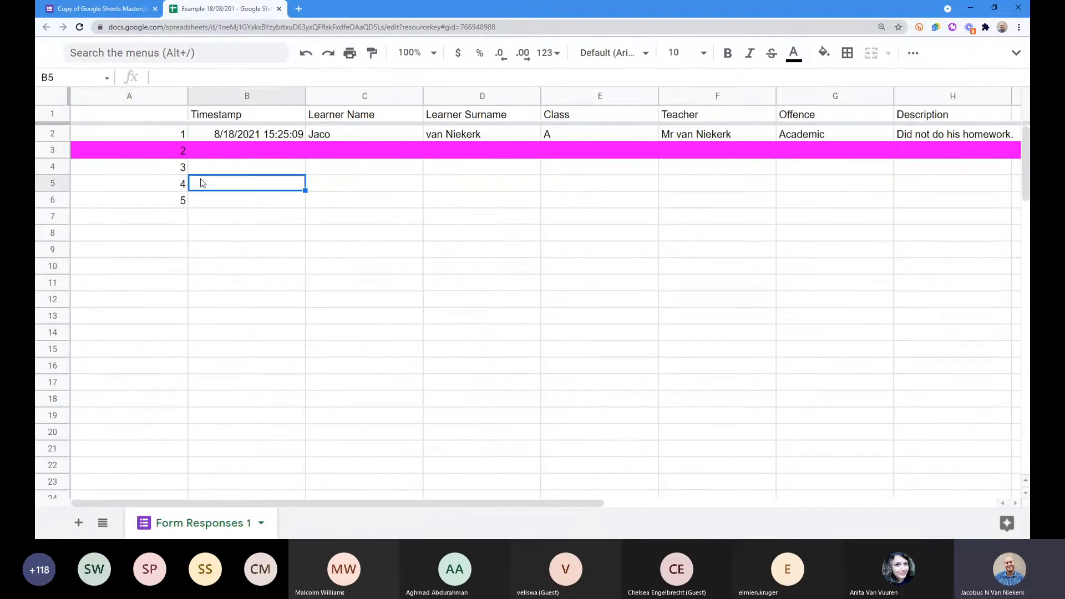
Step: Insert an empty row above row 3 to show the numbers don't adjust, then undo it
left_click(54, 152)
right_click(54, 153)
left_click(210, 215)
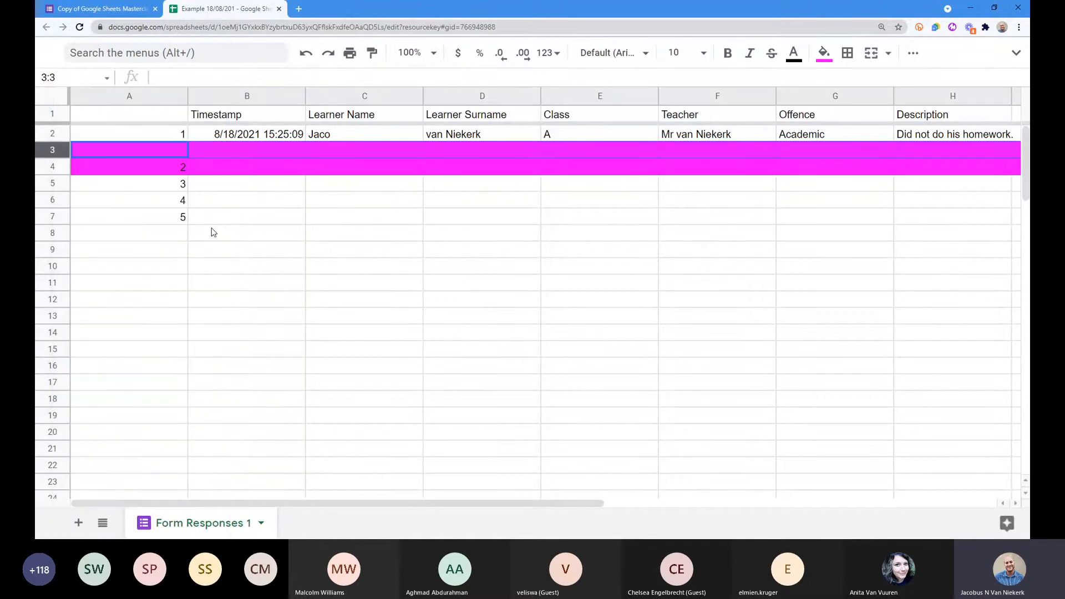
left_click(211, 231)
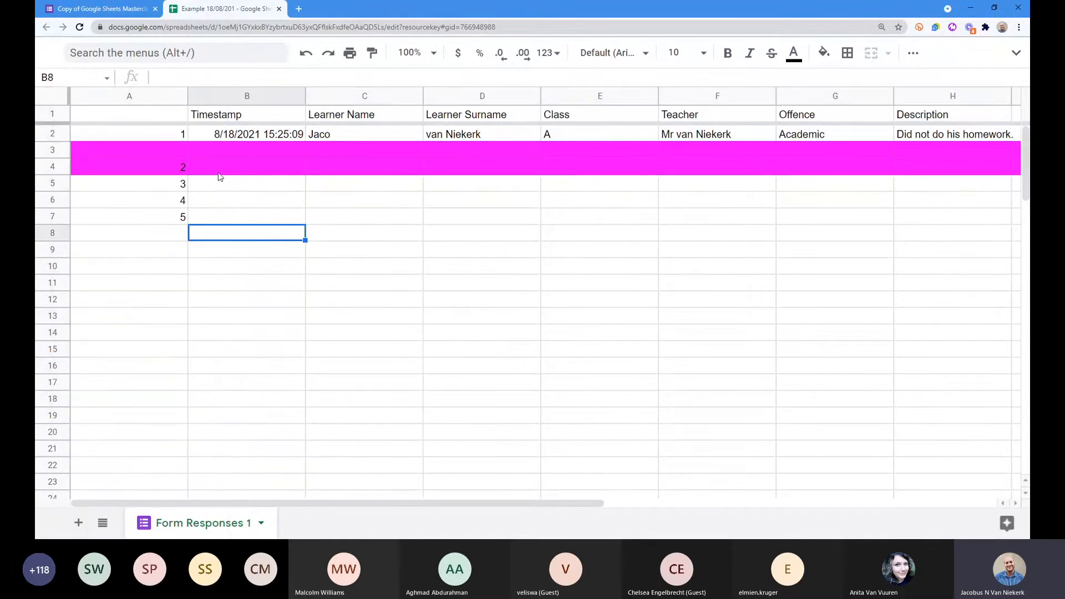
left_click_drag(180, 173, 182, 214)
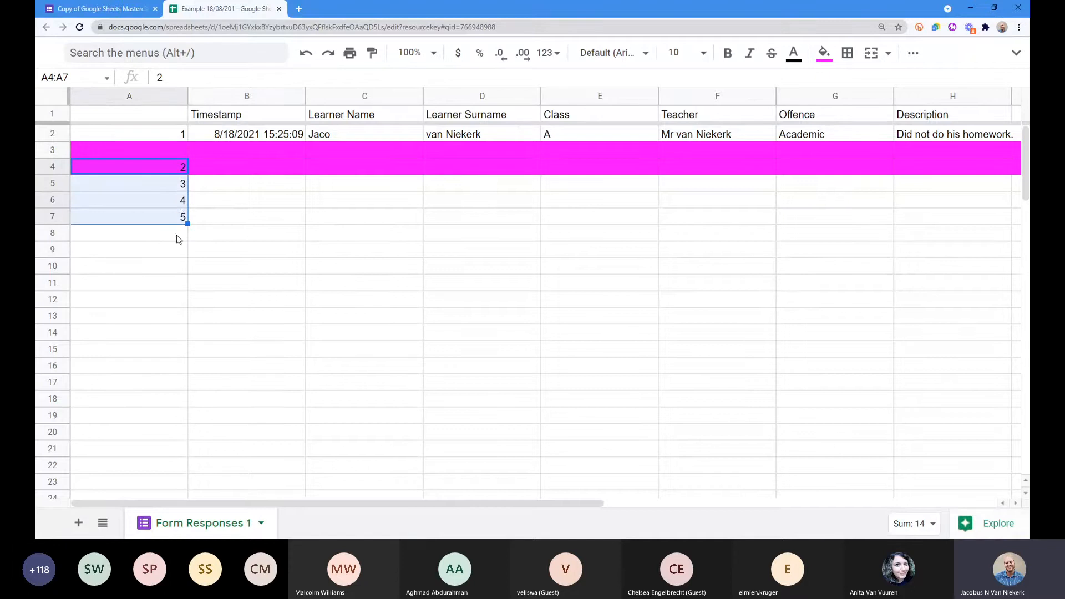
key("ctrl+z")
key("ctrl+z")
Step: Clear A3:A5 so only 1 remains in A2, then paste the cheat-sheet link into a new tab
left_click_drag(180, 155, 171, 184)
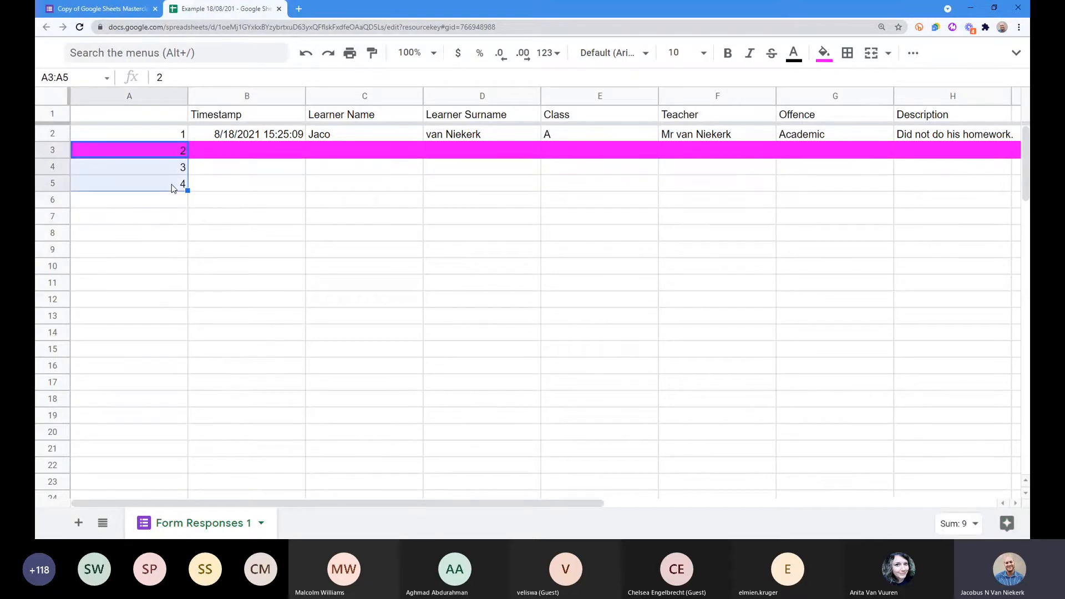
key("Delete")
left_click(140, 204)
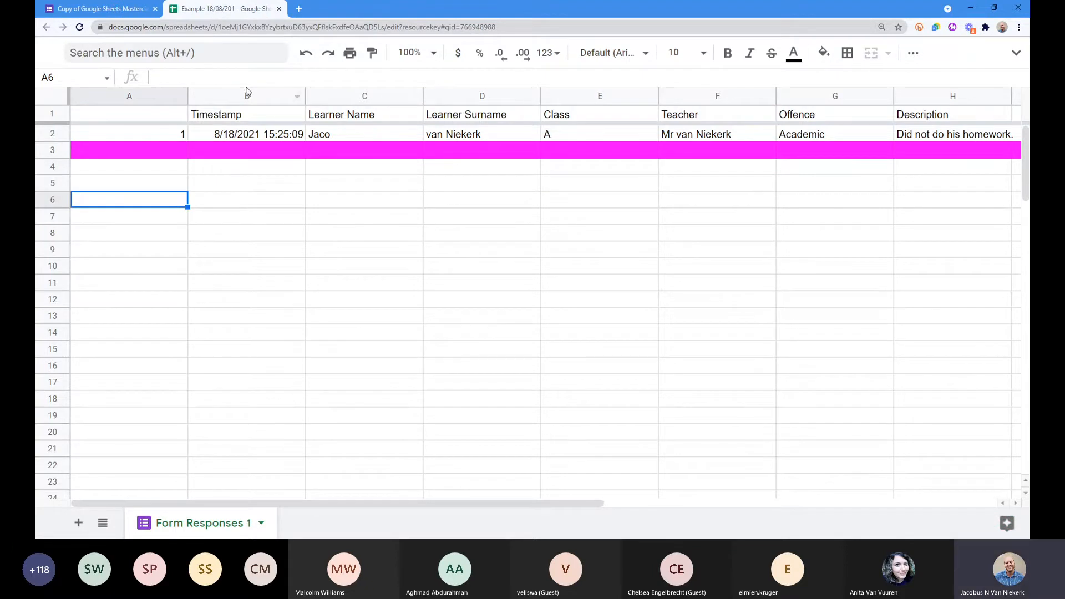
left_click_drag(246, 88, 256, 155)
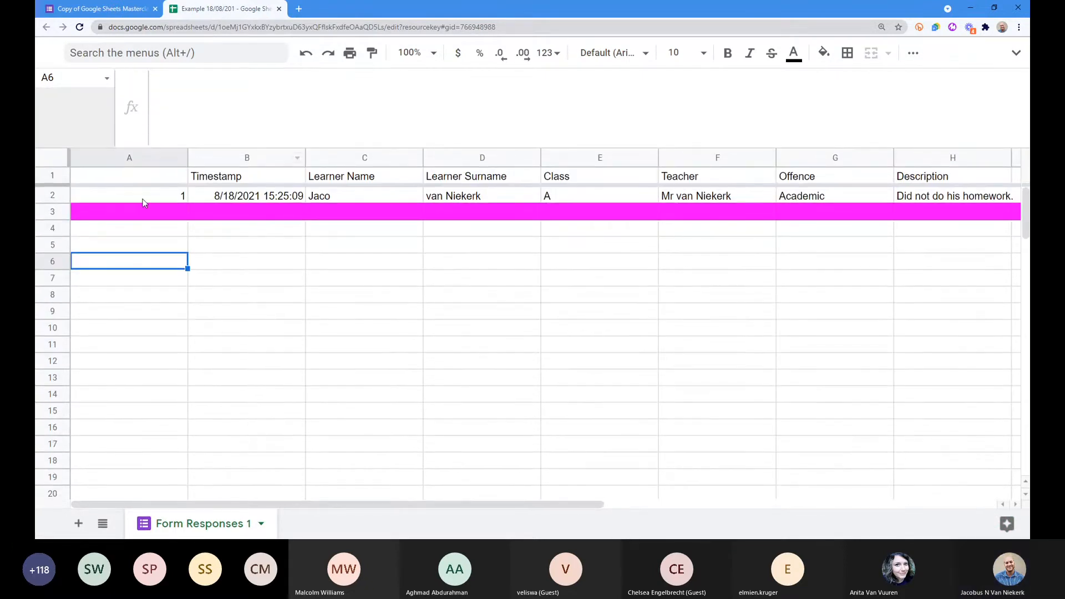
left_click(148, 196)
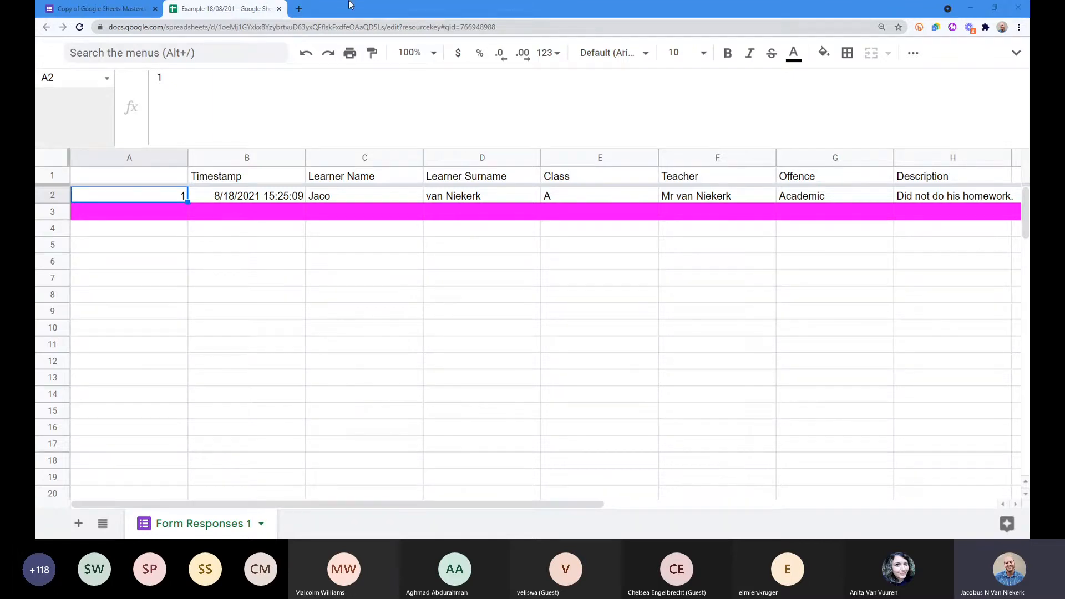
left_click(298, 10)
Step: Load the published Formula Cheat Sheet and highlight formula 2, the arrayformula that auto-numbers column A
key("Return")
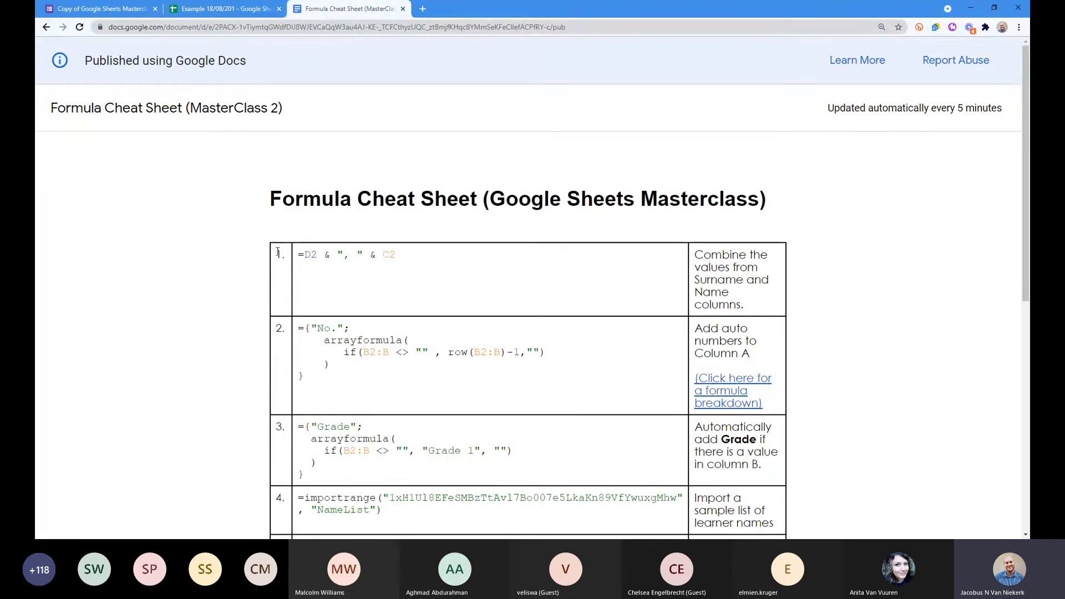
double_click(279, 327)
left_click(279, 328)
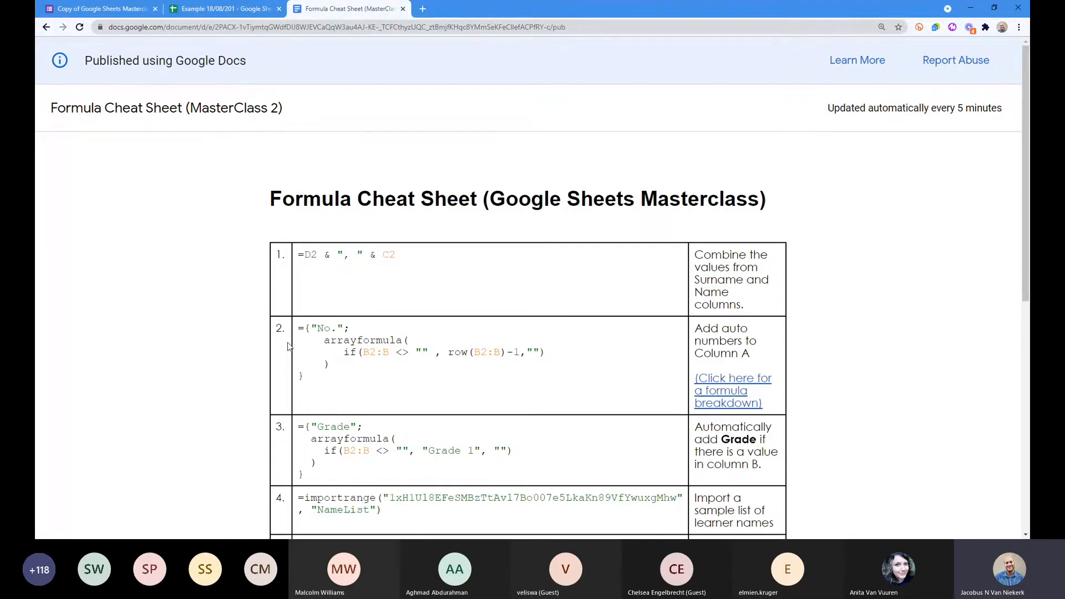
left_click_drag(325, 383, 300, 309)
left_click(330, 325)
left_click(223, 15)
left_click(346, 9)
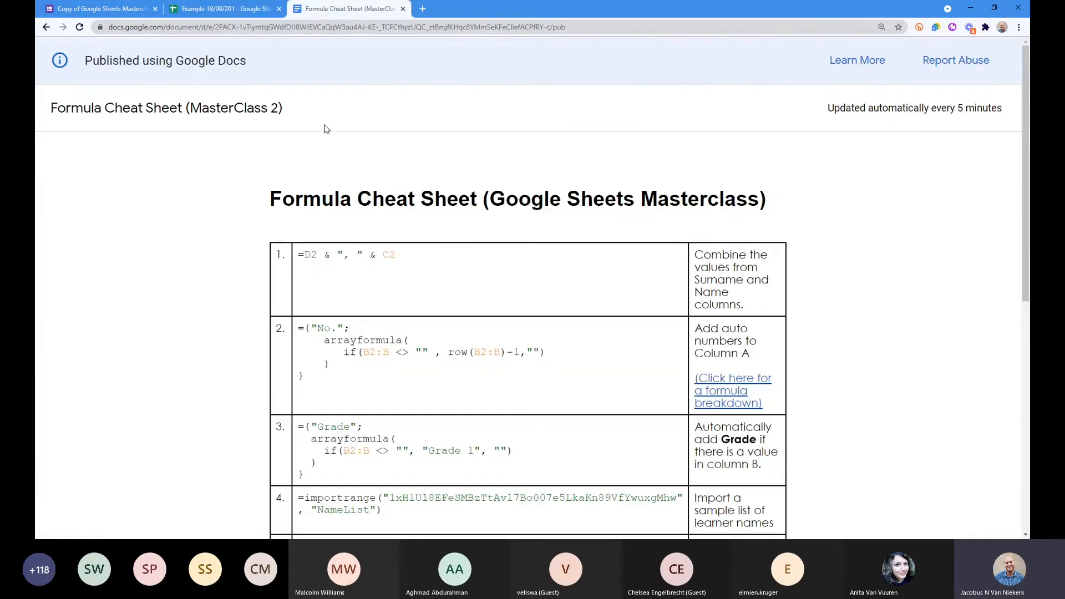
left_click(220, 11)
Step: Replace the typed 1 in A2 with the formula =row()-1
left_click(180, 84)
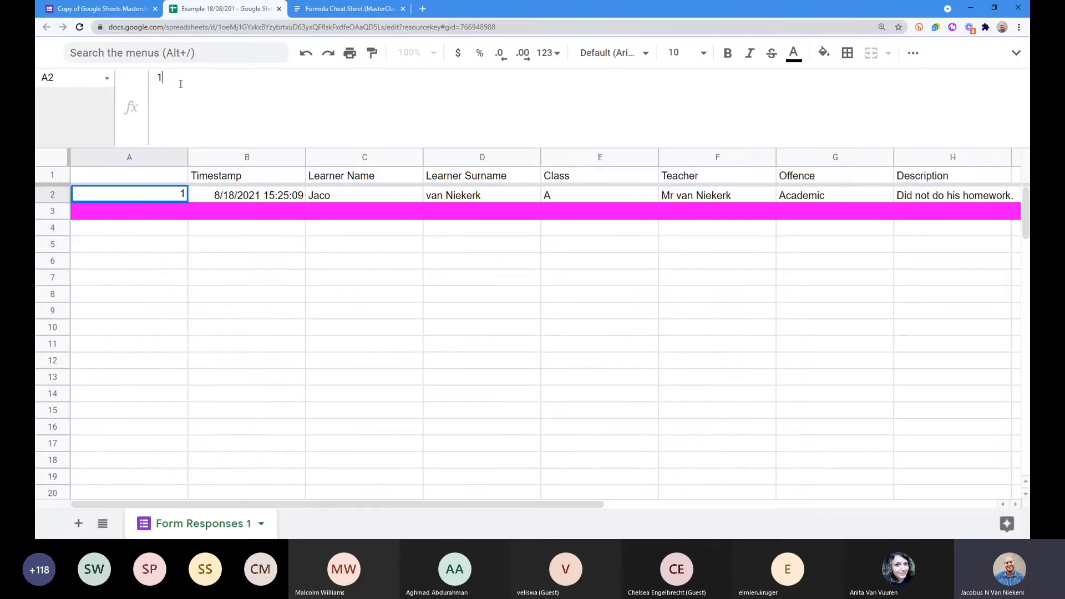
key("ctrl+a")
type("=row")
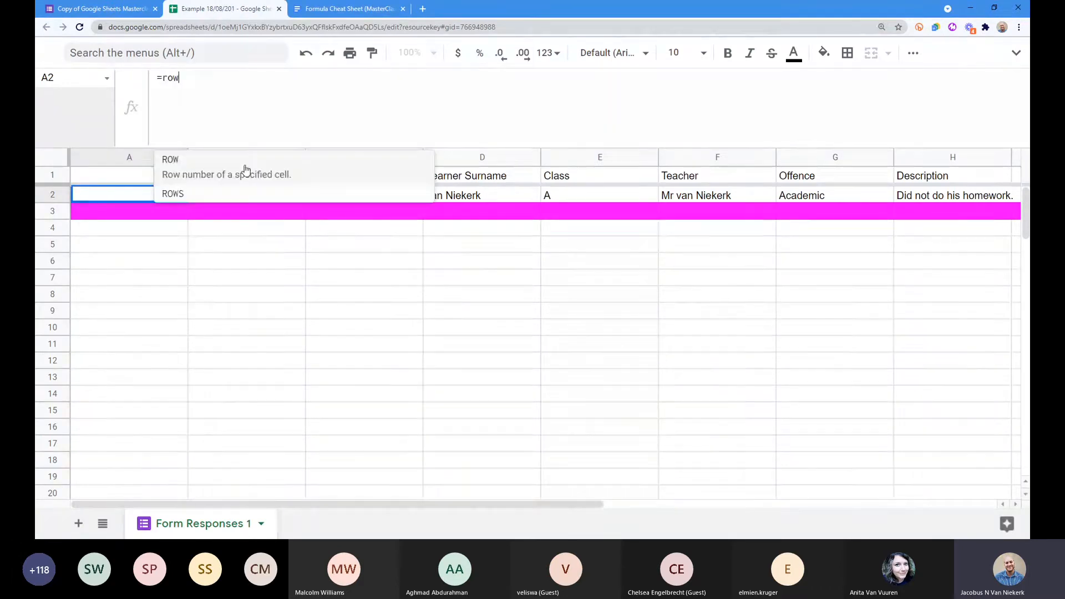
type("()")
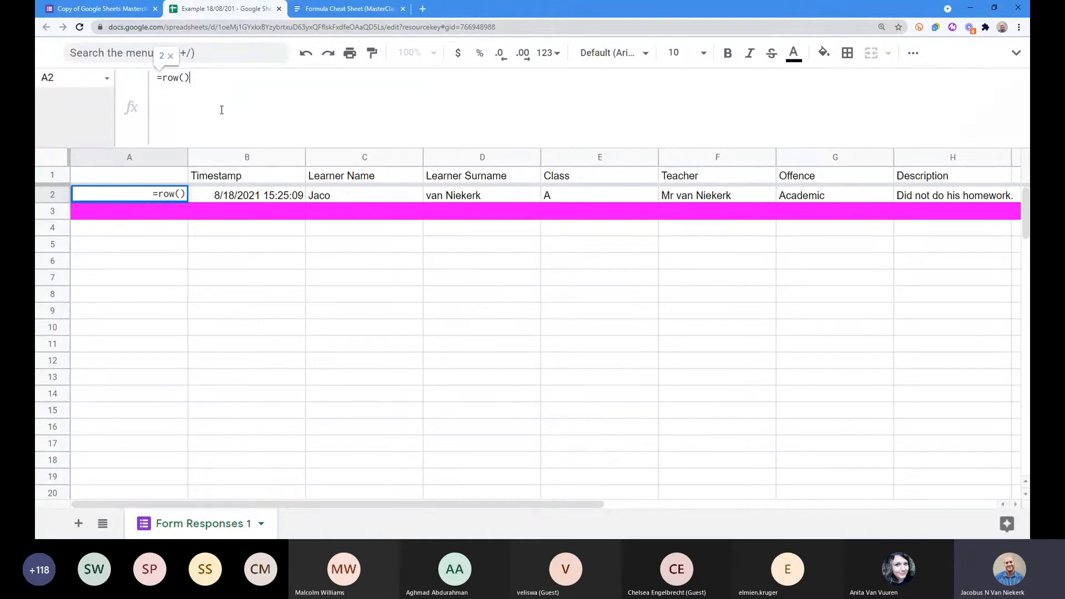
key("ctrl+plus")
key("ctrl+plus")
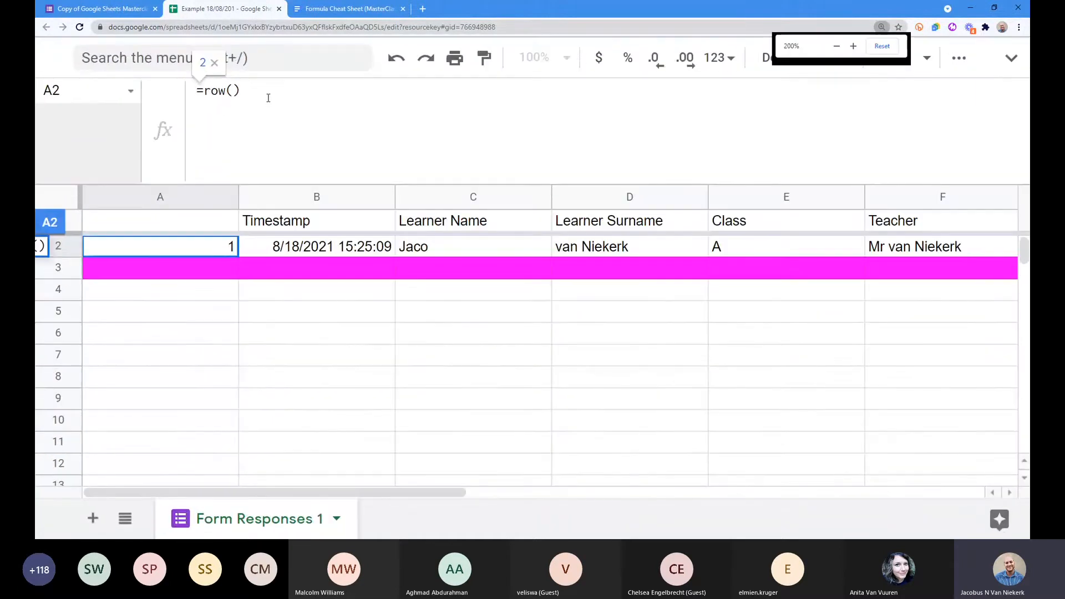
left_click_drag(285, 98, 204, 92)
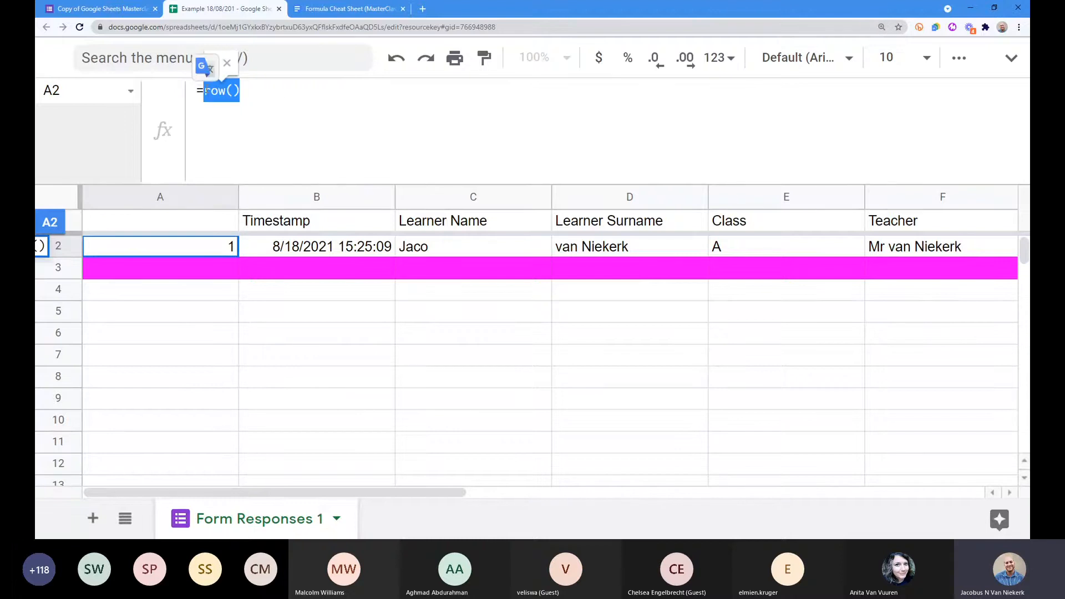
left_click(300, 105)
key("ctrl+plus")
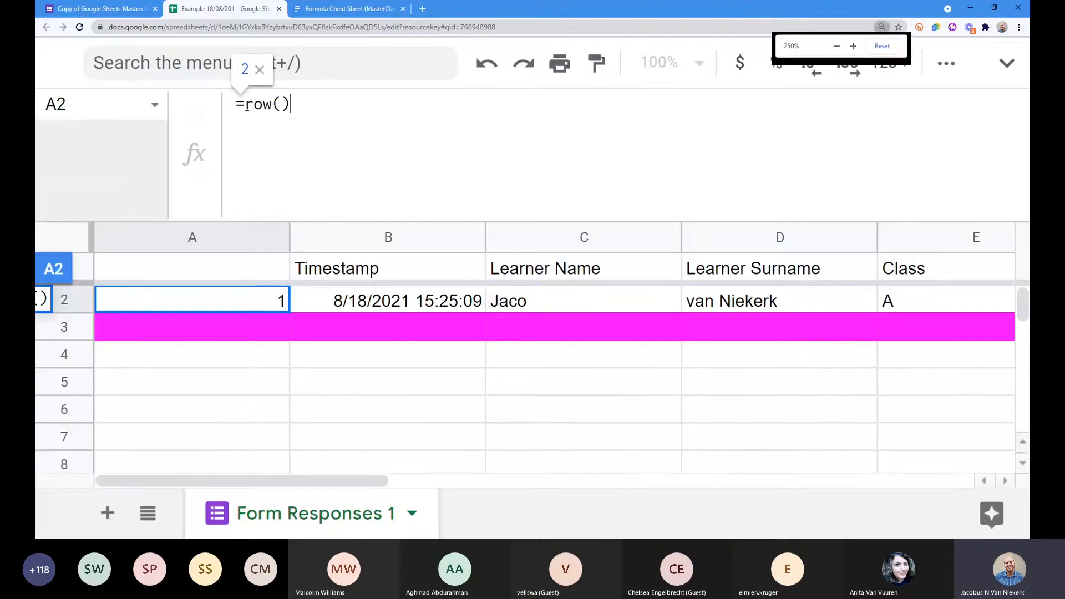
left_click(247, 106)
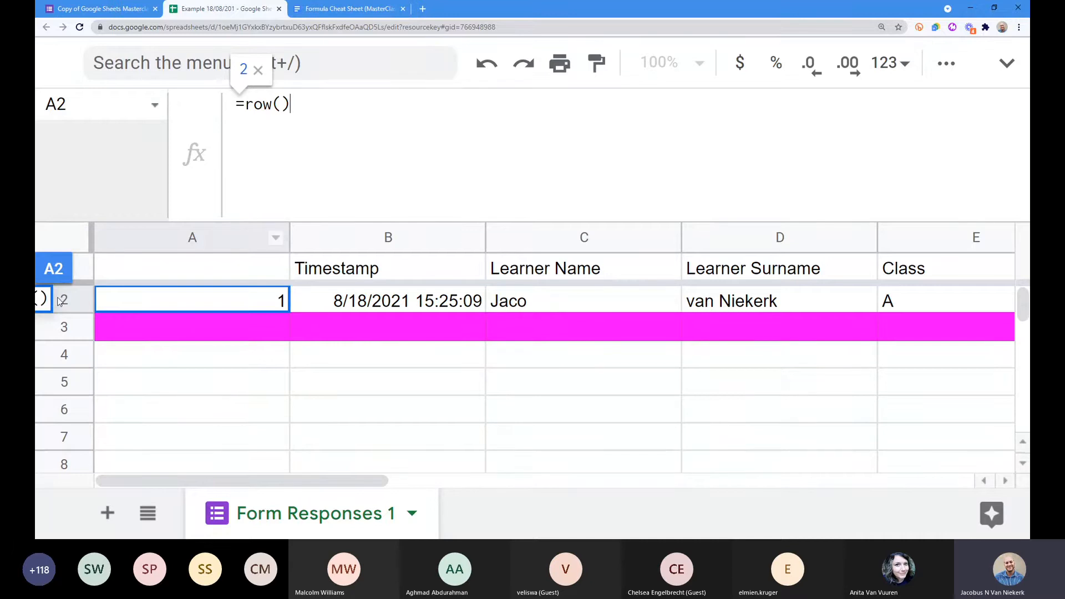
left_click_drag(291, 105, 247, 104)
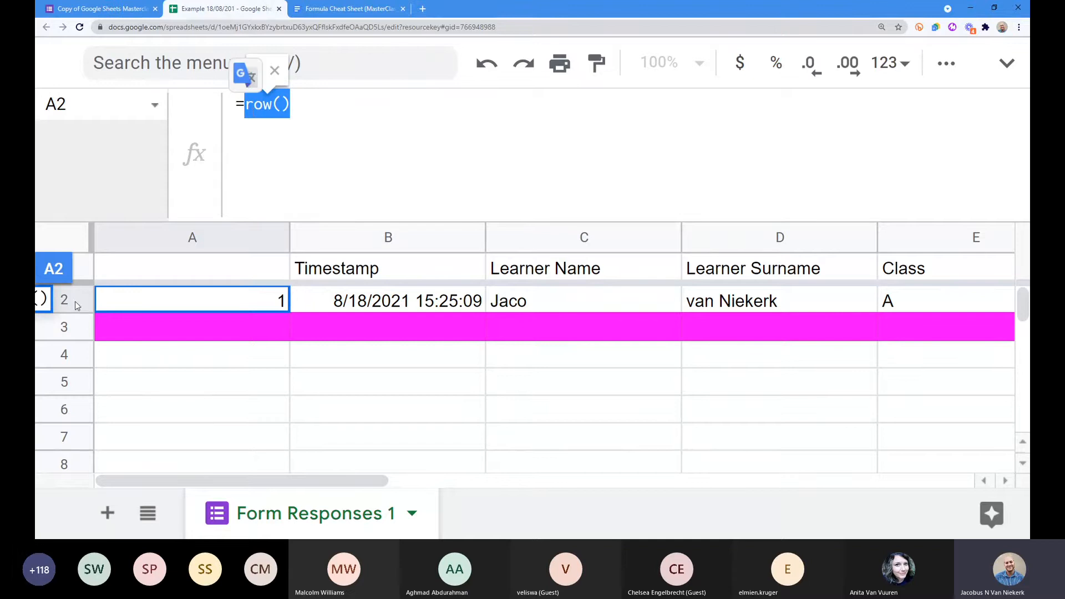
left_click(321, 105)
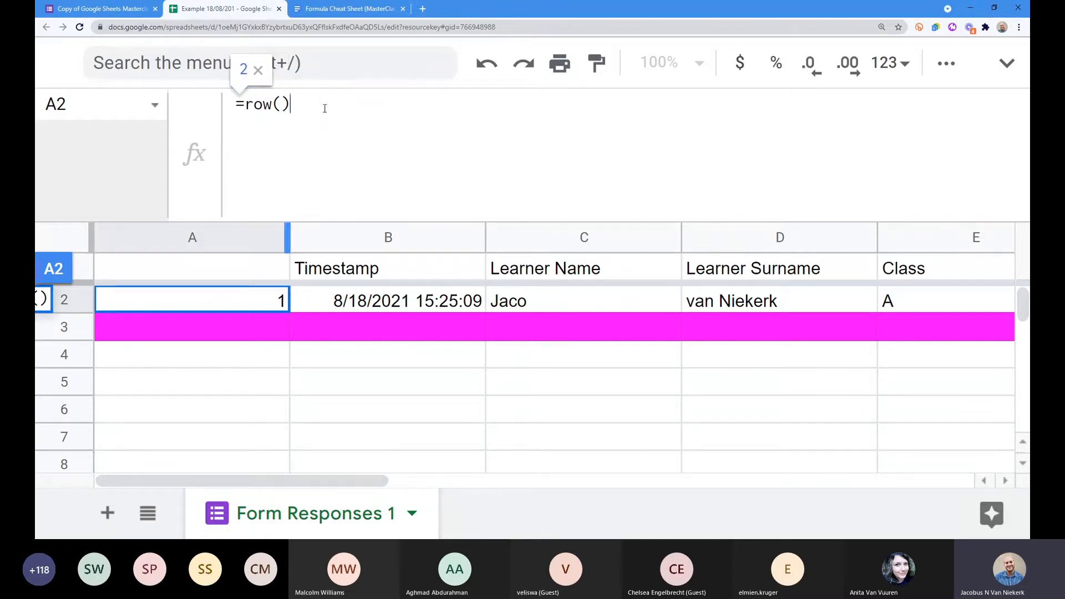
type("-1")
key("Return")
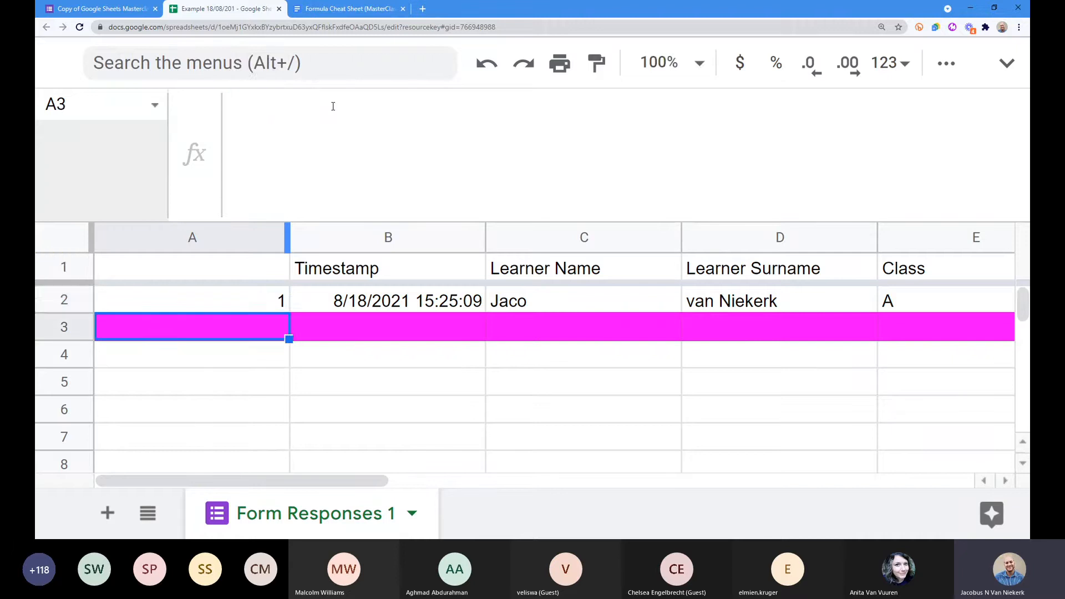
Step: Fill A2's =row()-1 formula down column A to check the numbering
left_click(252, 307)
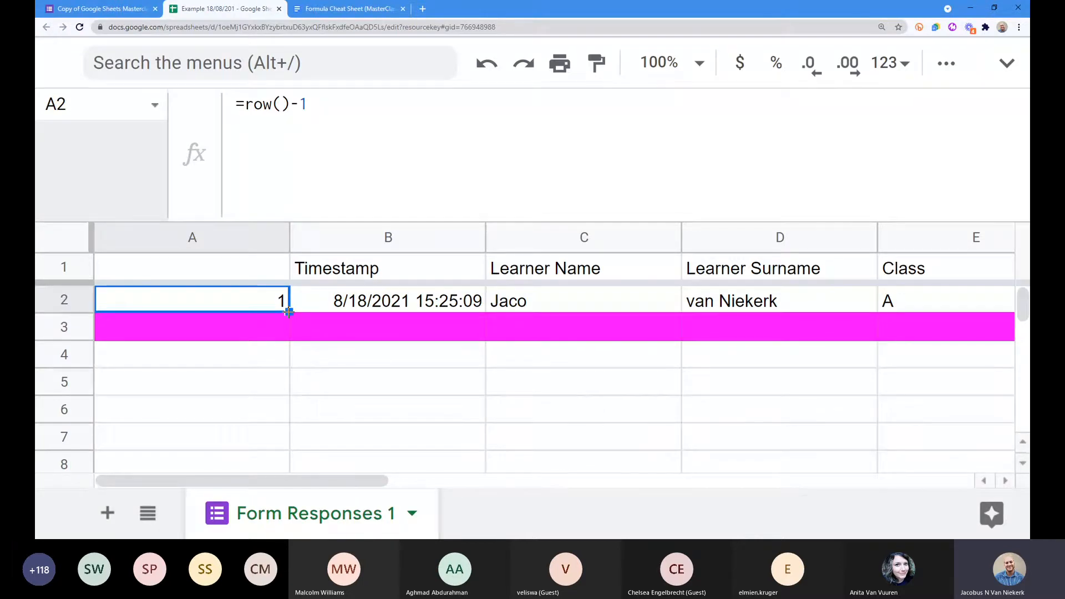
left_click_drag(288, 311, 245, 471)
scroll(246, 416, "up", 2)
scroll(261, 333, "down", 3)
scroll(254, 354, "up", 3)
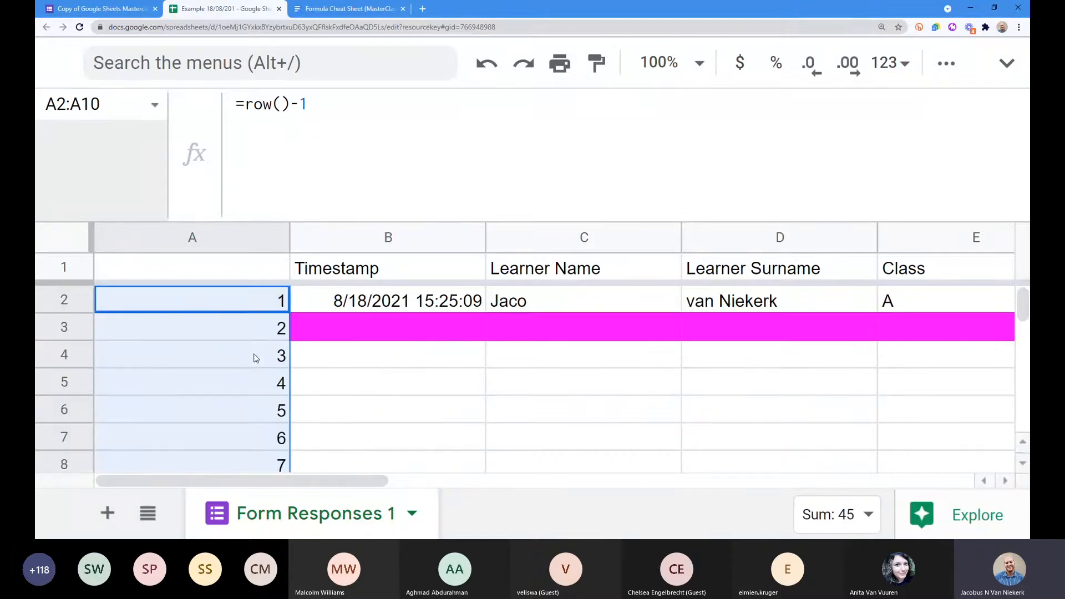
left_click(411, 367)
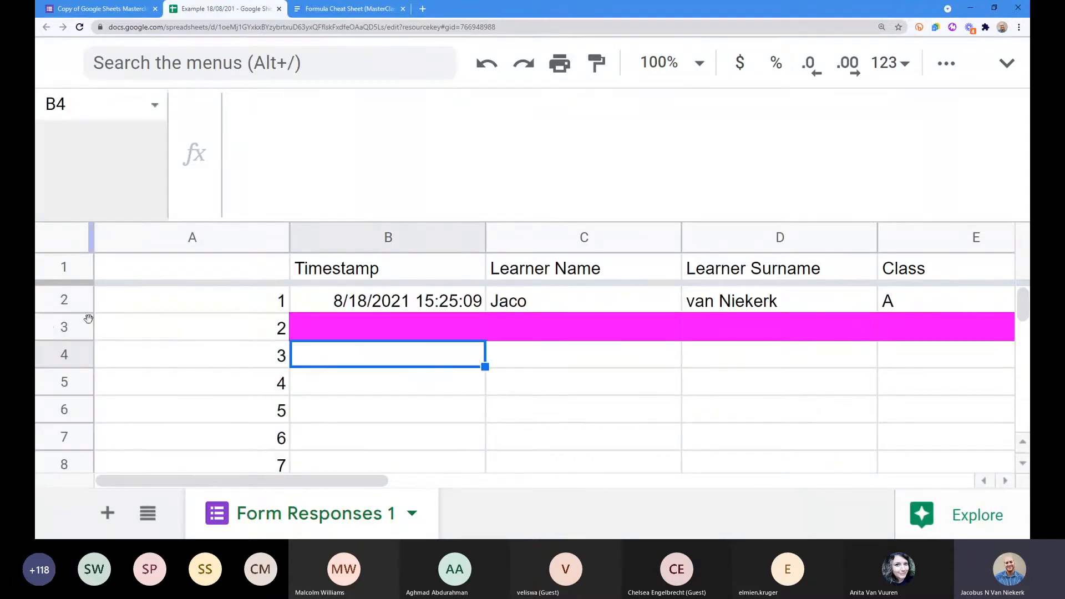
Step: Insert a row above row 3, copy the formula into A3, then undo the fill and insertion
left_click(64, 328)
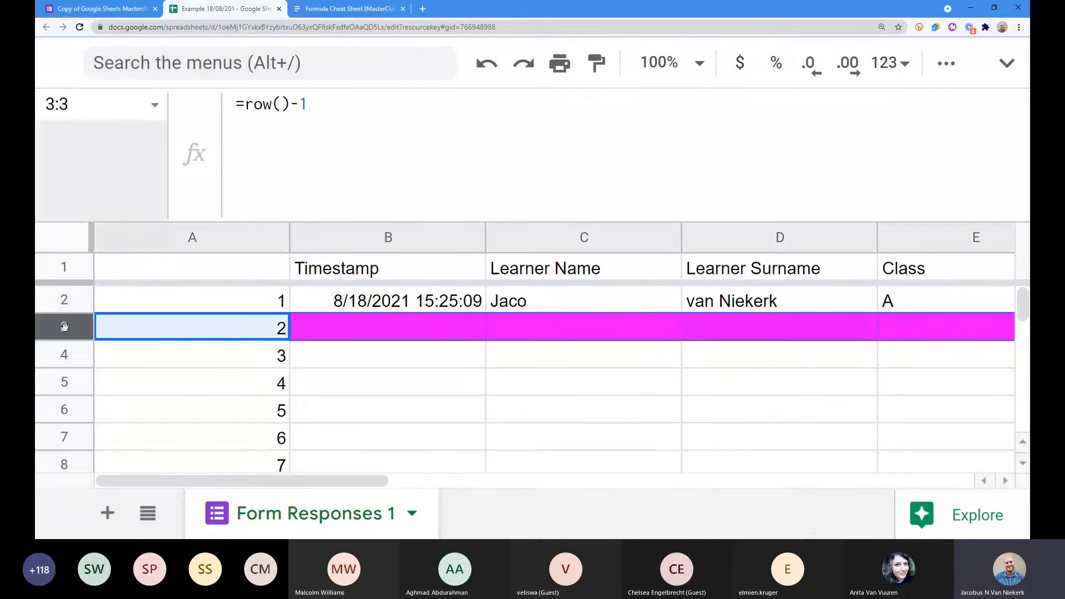
right_click(64, 327)
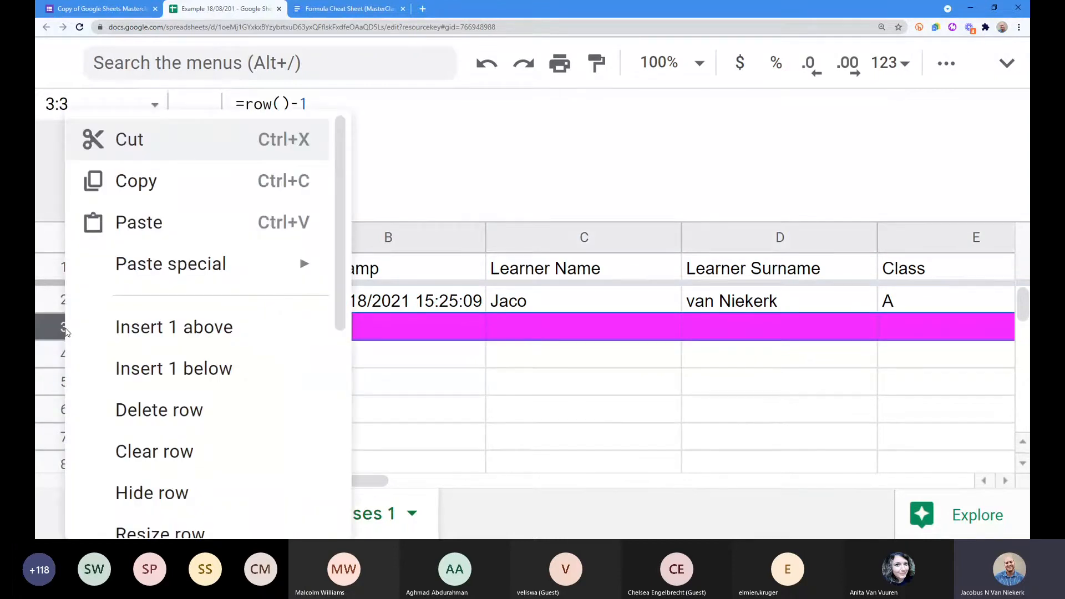
left_click(167, 326)
left_click(280, 331)
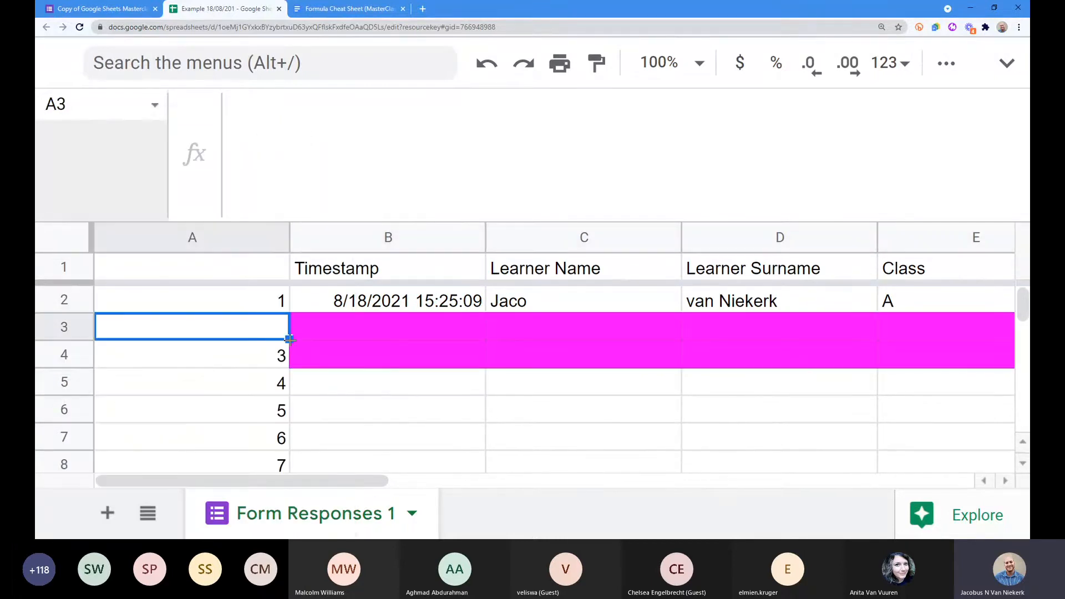
left_click(257, 307)
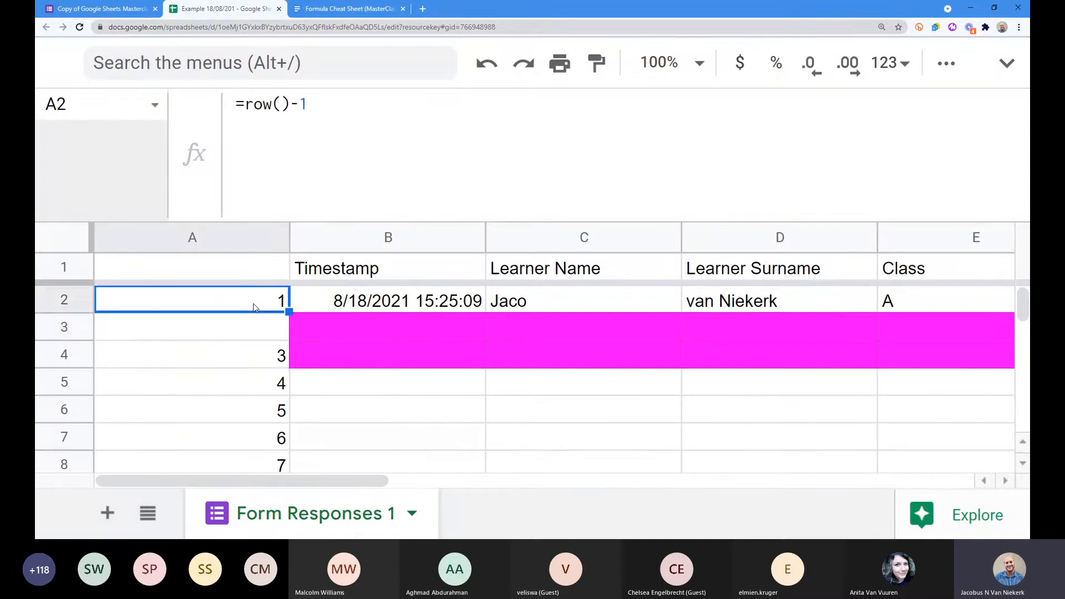
left_click_drag(289, 312, 285, 331)
right_click(64, 327)
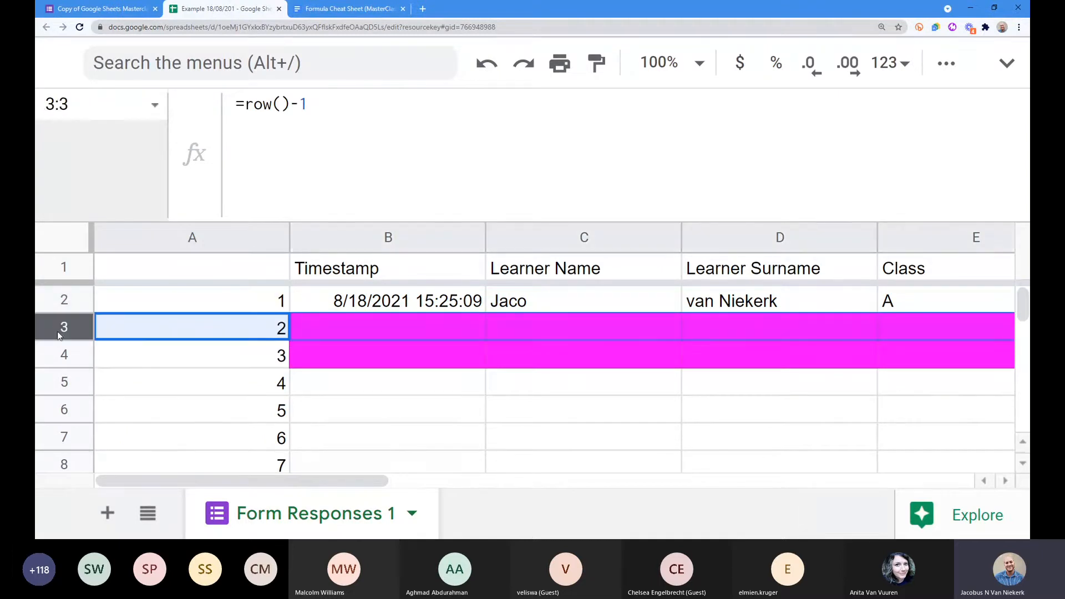
left_click(491, 404)
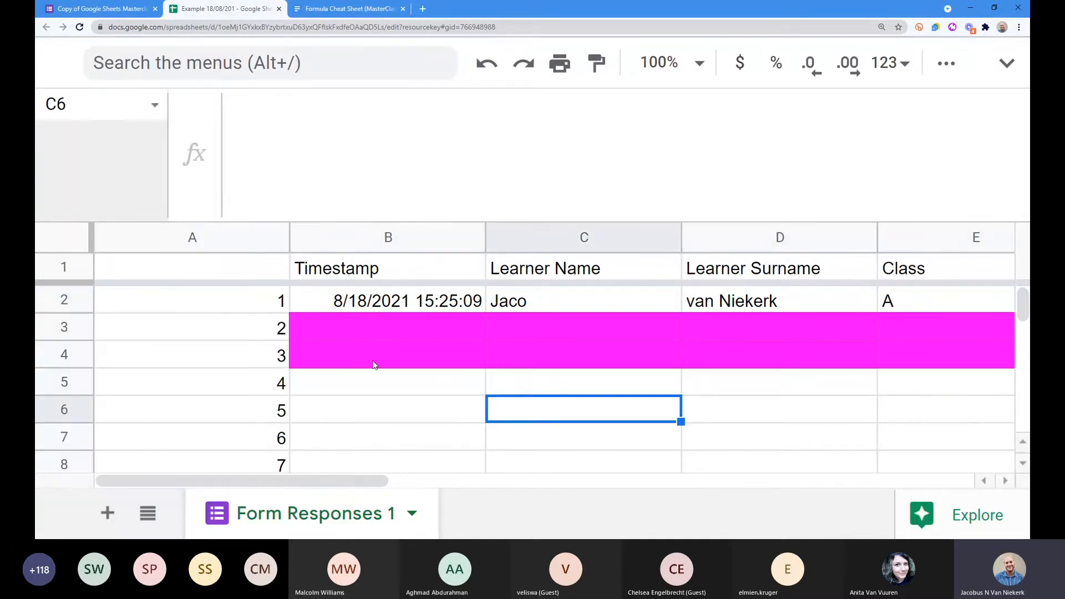
key("ctrl+z")
key("ctrl+z")
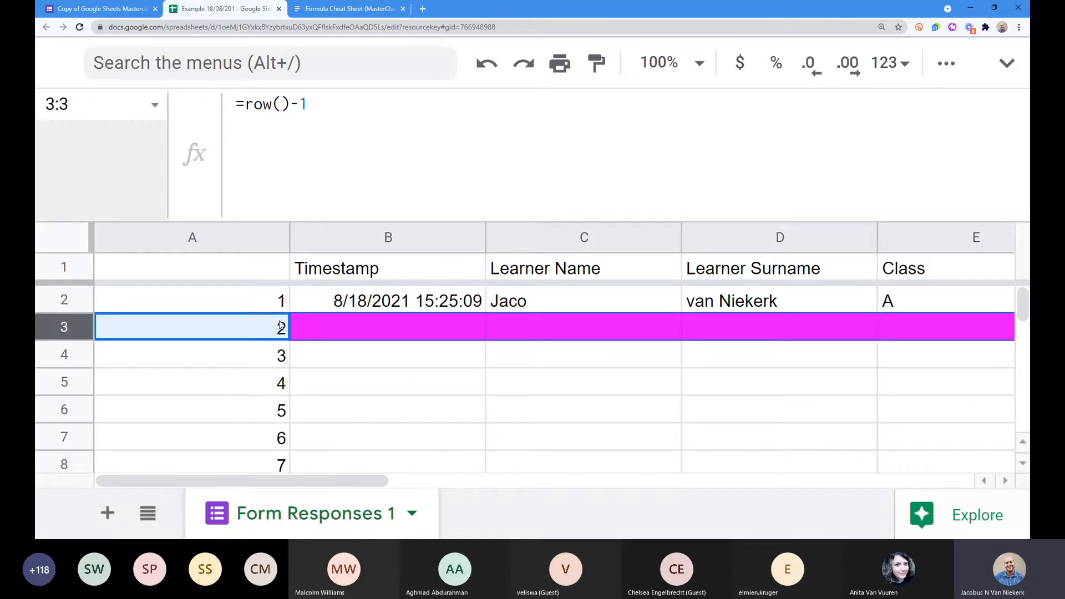
Step: Clear the copied numbers below A2 and break A2's formula onto a new line after the equals sign
left_click(234, 303)
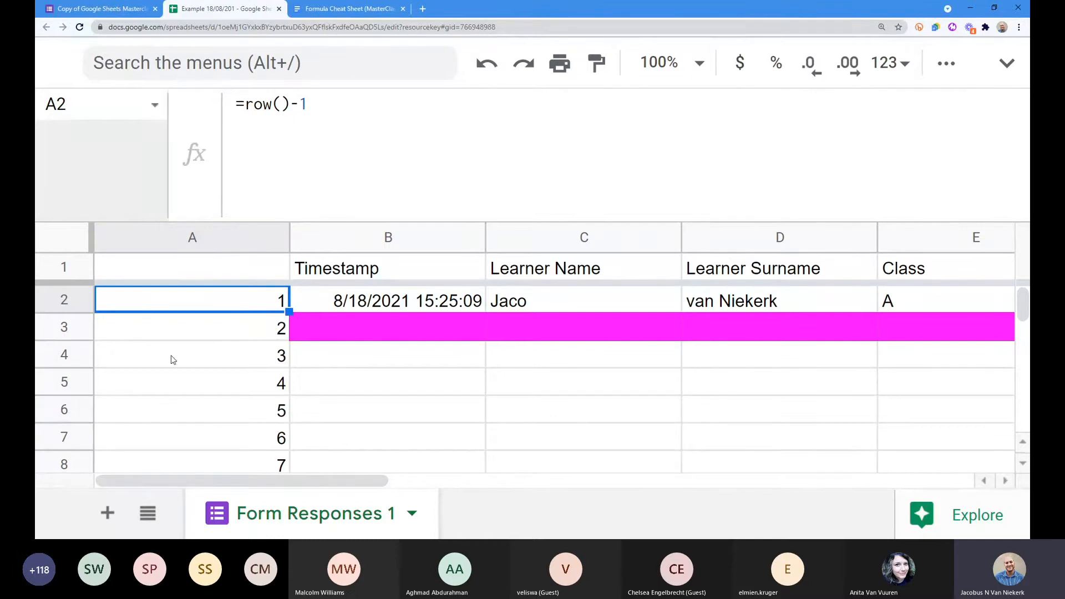
scroll(264, 328, "down", 3)
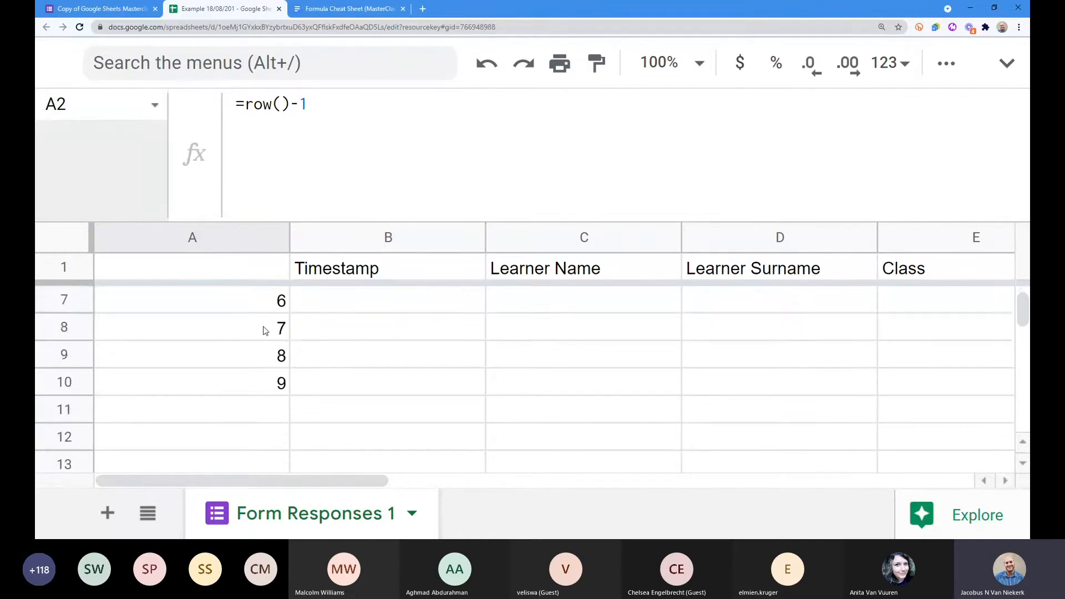
scroll(265, 330, "up", 3)
scroll(258, 330, "down", 3)
left_click_drag(262, 387, 278, 328)
key("Delete")
left_click(257, 307)
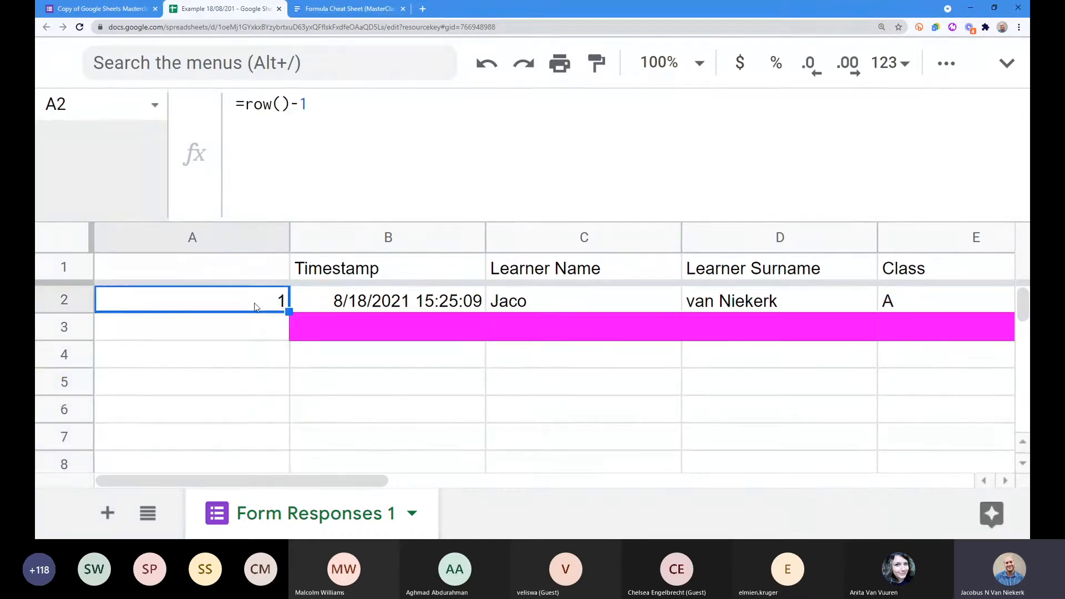
left_click(248, 107)
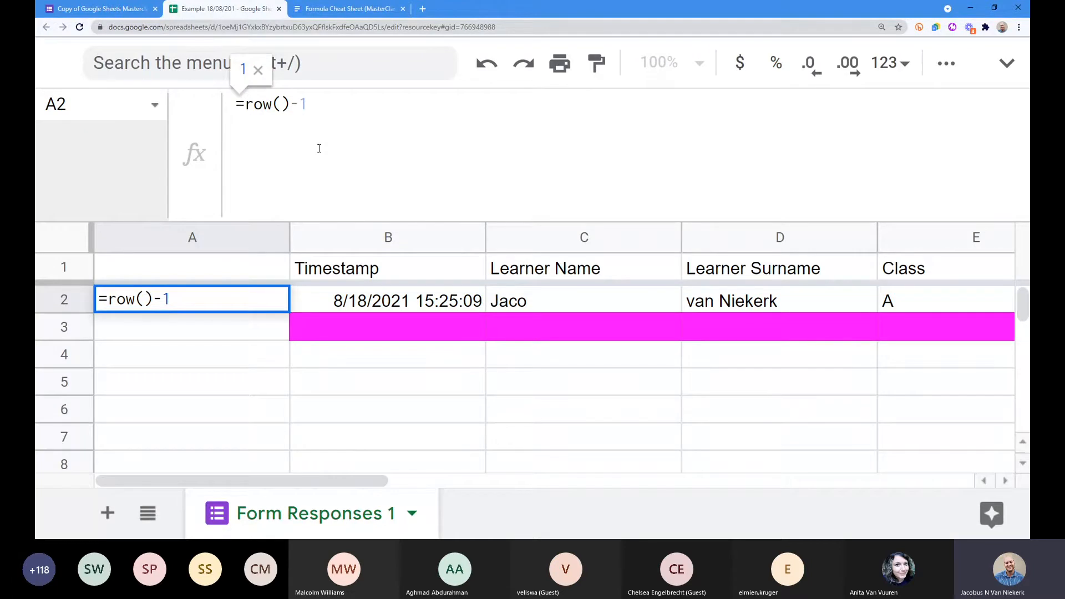
key("ctrl+Return")
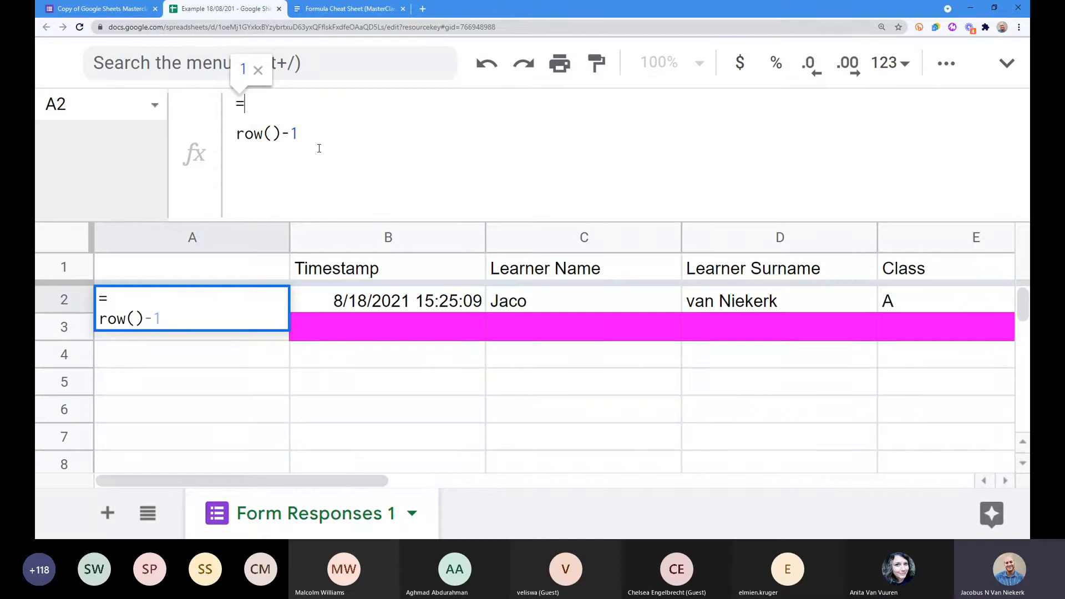
Step: Type 'if (' on A2's first formula line and review the IF formula help before minimizing it
type("if ")
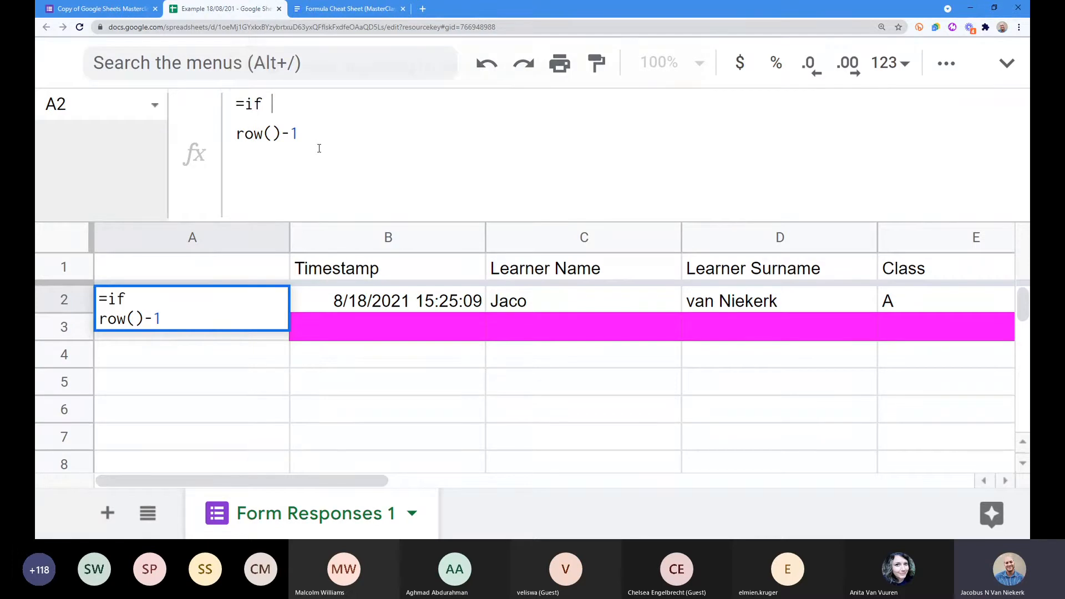
type("(")
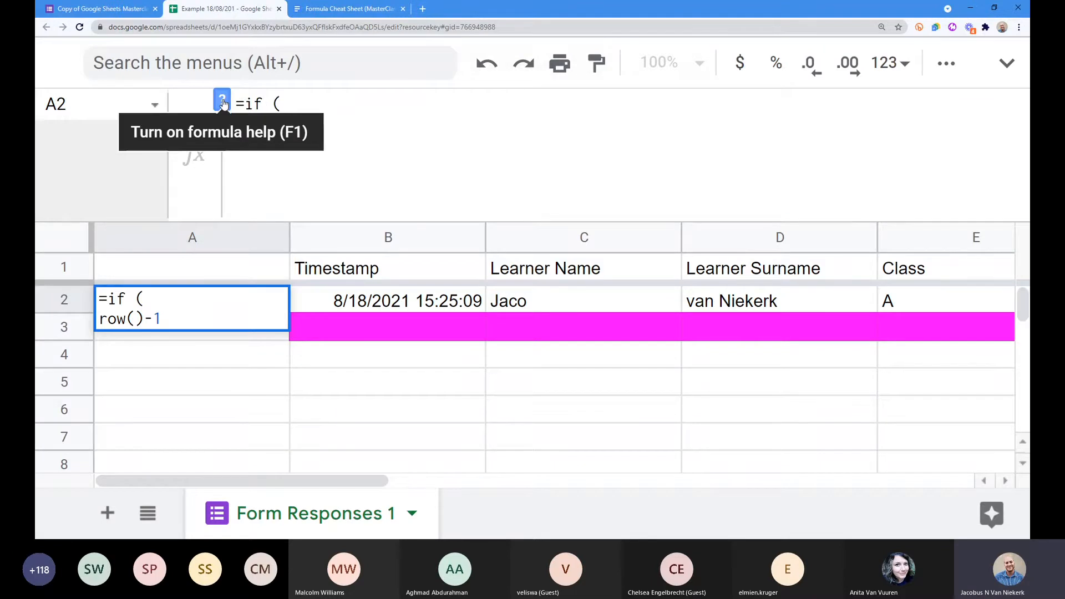
left_click(222, 103)
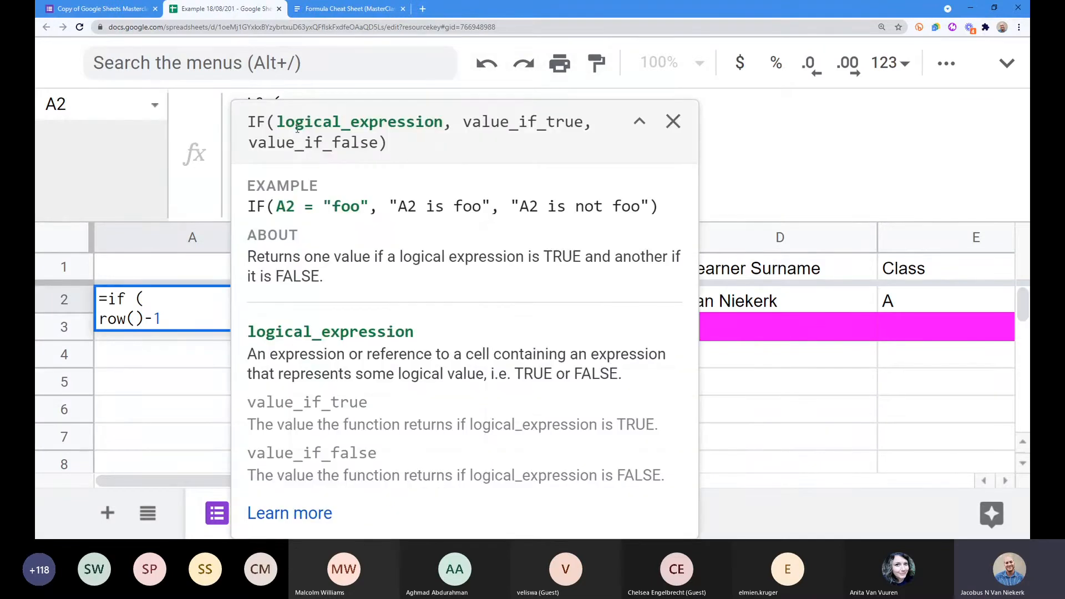
key("ctrl+minus")
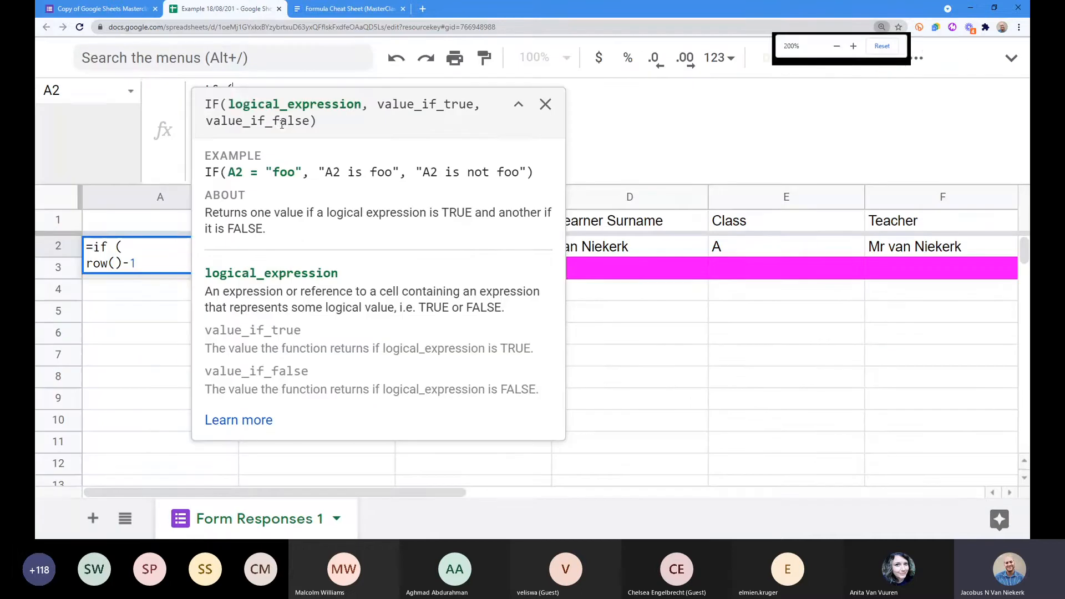
left_click_drag(229, 104, 364, 105)
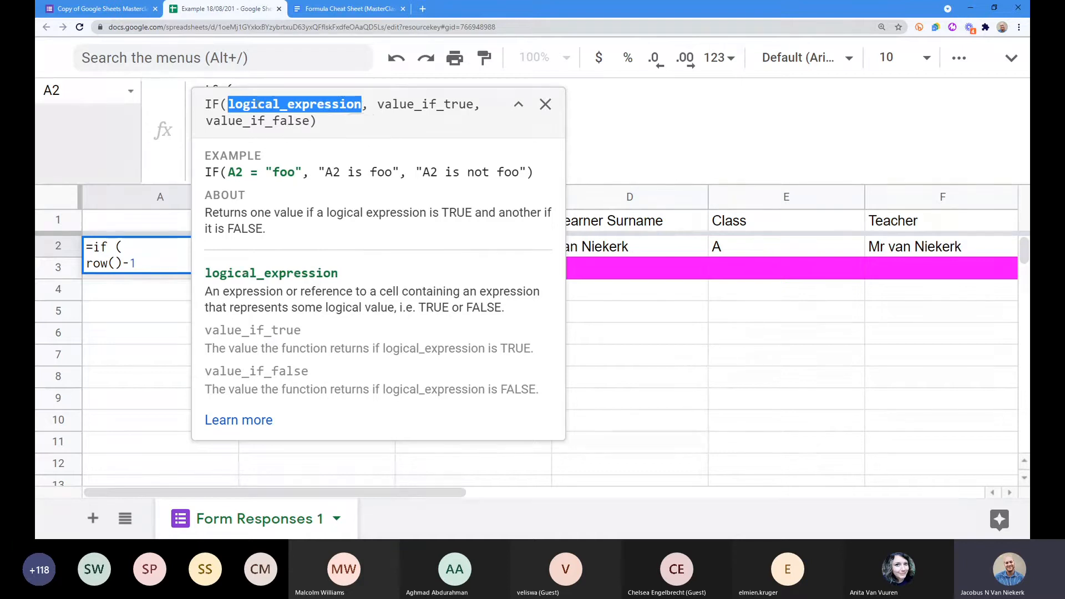
left_click(257, 103)
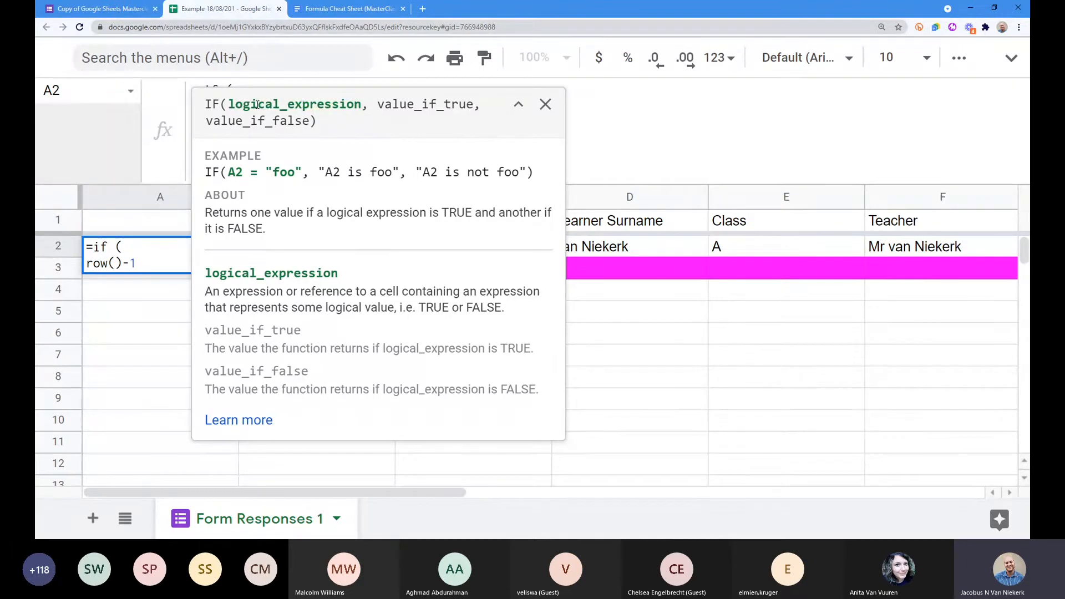
double_click(240, 173)
left_click_drag(240, 173, 296, 172)
left_click(268, 172)
left_click(297, 171)
left_click(518, 104)
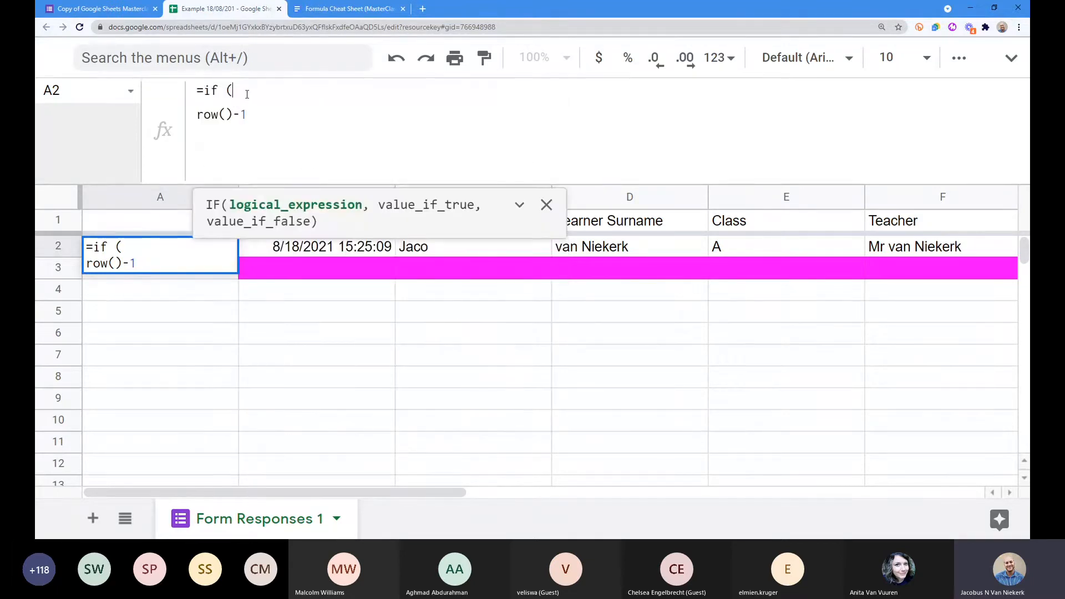
Step: Add the condition B2 <> "" followed by a comma to the IF formula
type("B2")
left_click(261, 93)
type("<> \"\"")
mouse_move(290, 91)
left_mouse_down()
mouse_move(252, 90)
mouse_move(290, 90)
mouse_move(269, 91)
left_mouse_up()
left_click(252, 90)
left_click(289, 90)
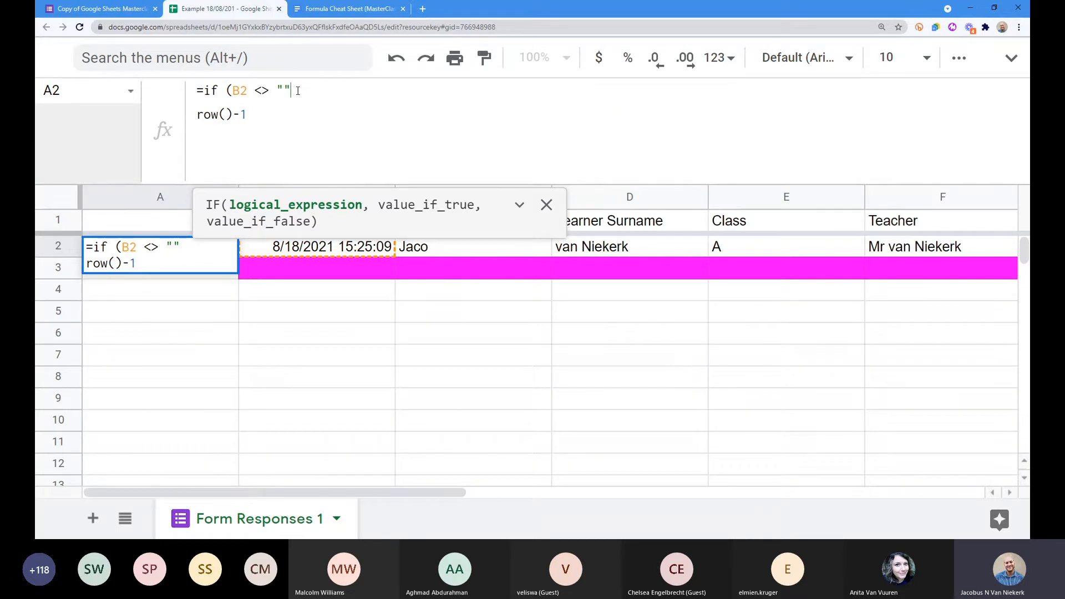
type(",")
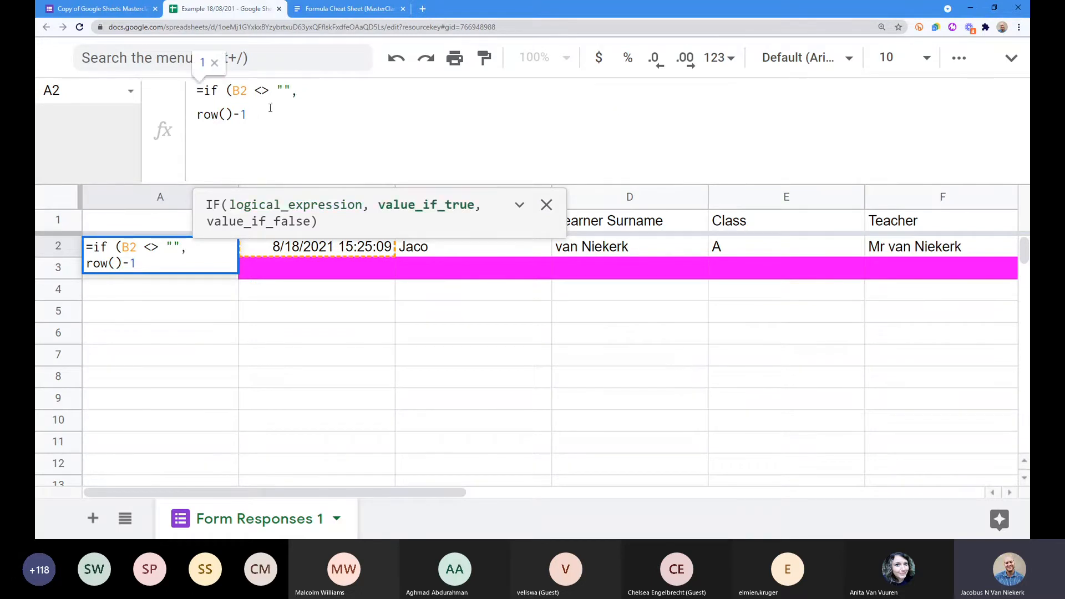
Step: Put row()-1 on an indented second line, close with , "") and commit the formula
left_click_drag(256, 114, 193, 116)
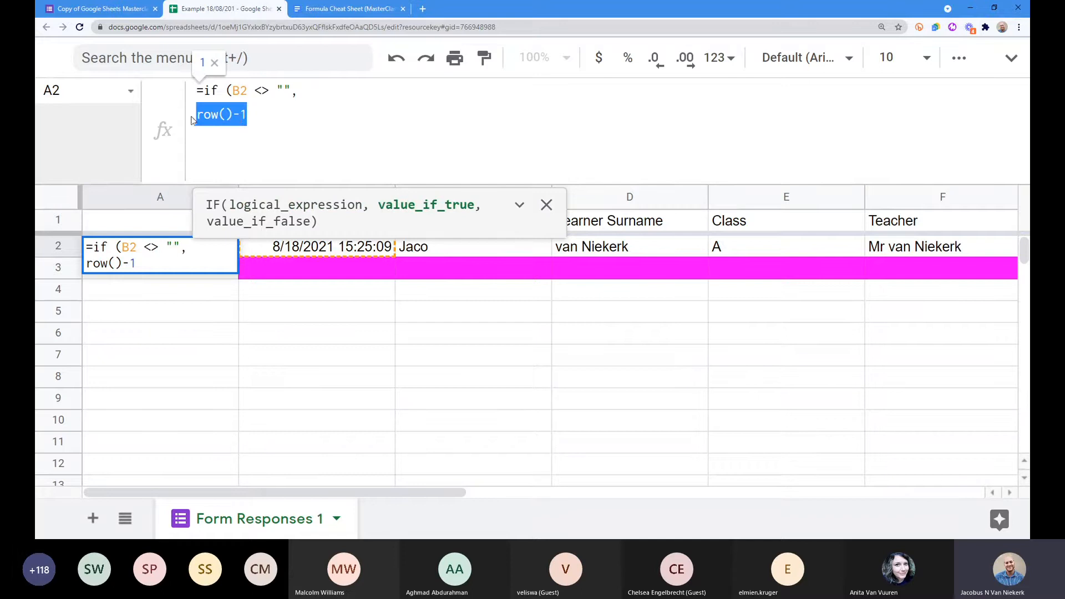
left_click(259, 115)
left_click(328, 90)
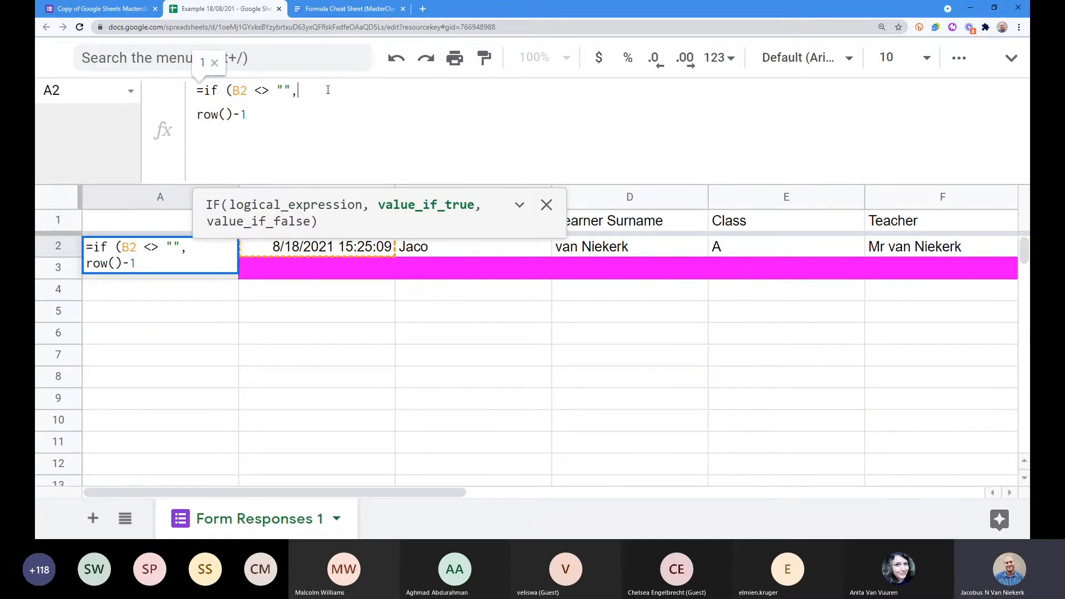
key("Delete")
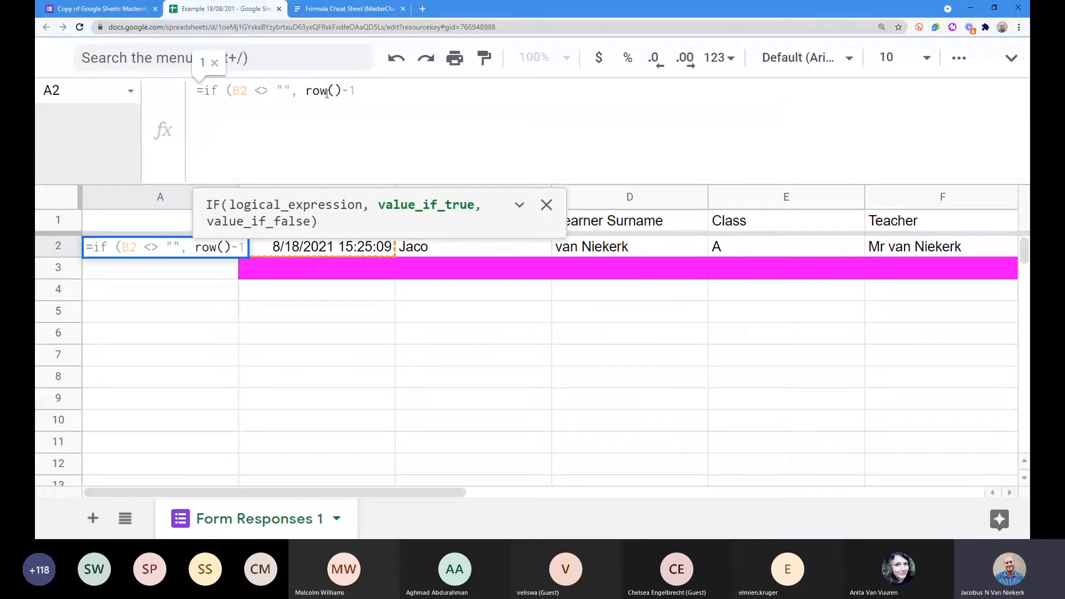
key("ctrl+Return")
left_click(288, 127)
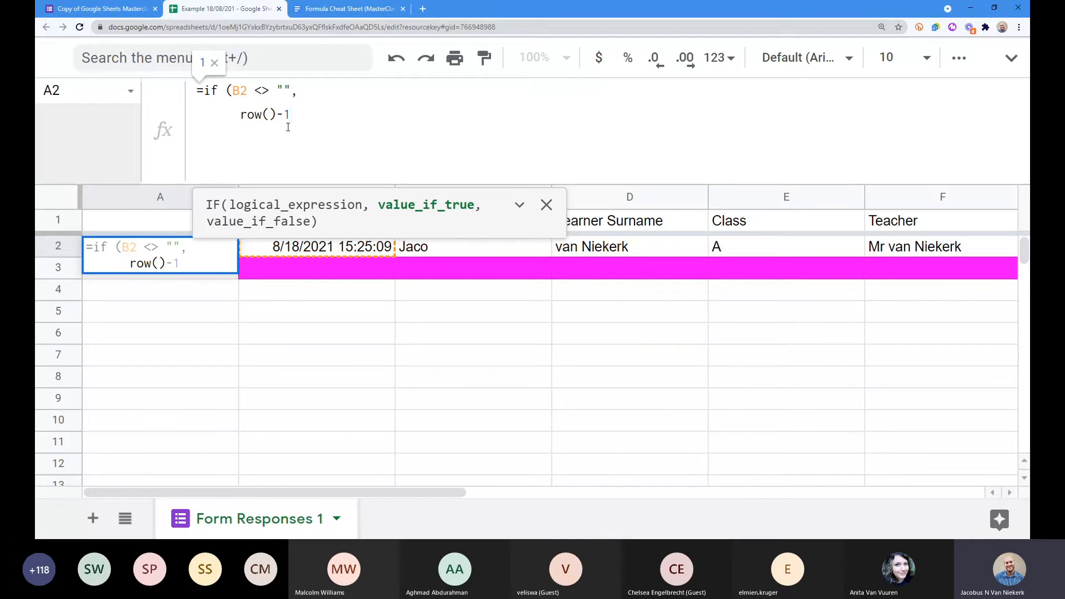
double_click(269, 116)
left_click(291, 114)
type(", \"\"")
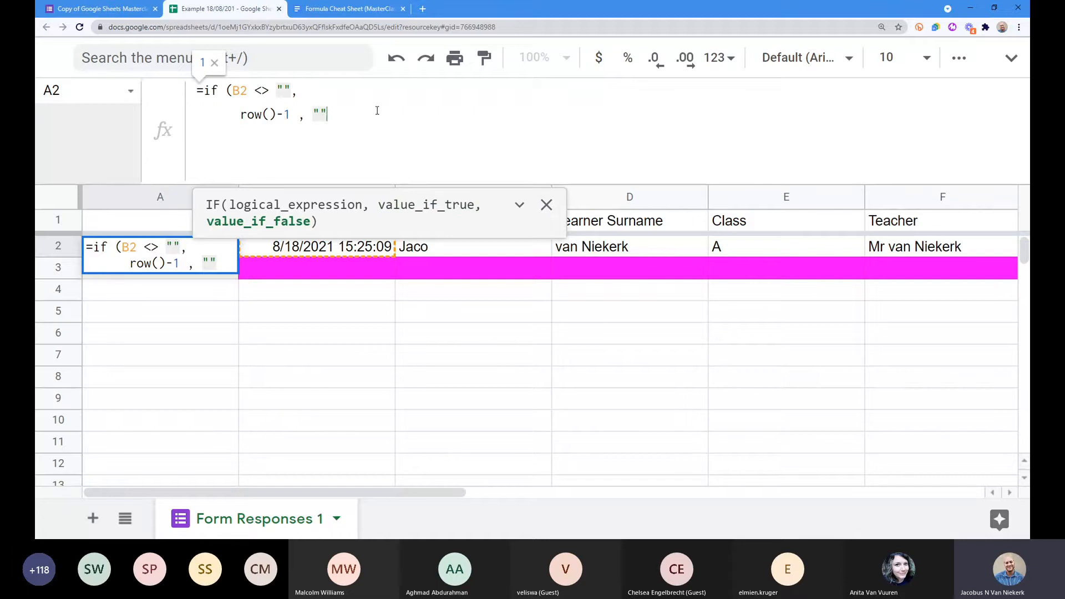
type(")")
key("Return")
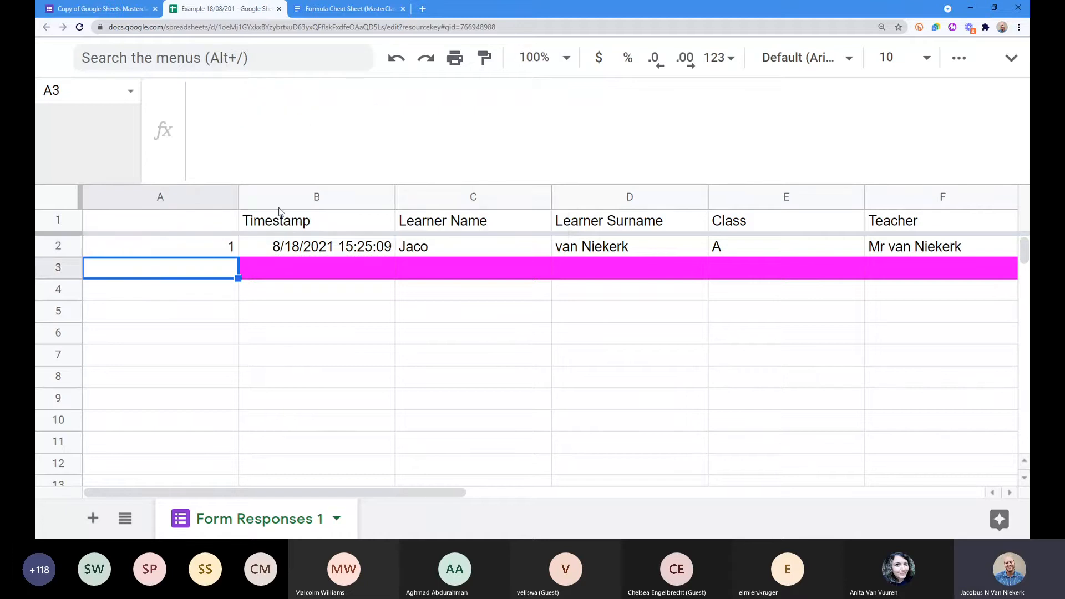
left_click(227, 247)
Step: Copy A2's IF formula down to A10 and test it by entering then deleting 'asd' in B5
left_click_drag(238, 257, 233, 436)
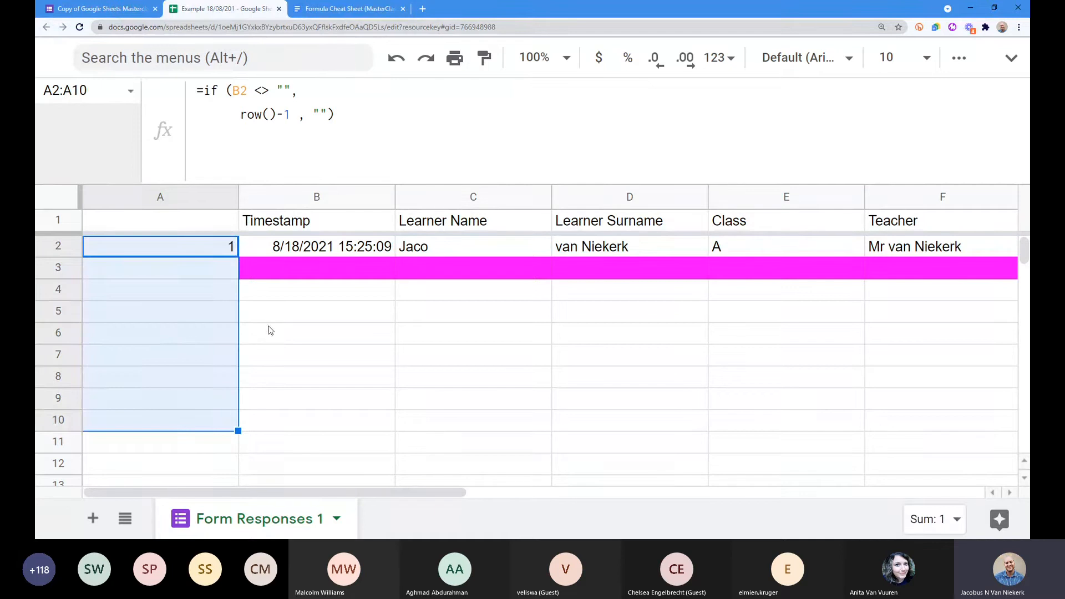
left_click(272, 317)
type("asd")
key("Return")
key("Return")
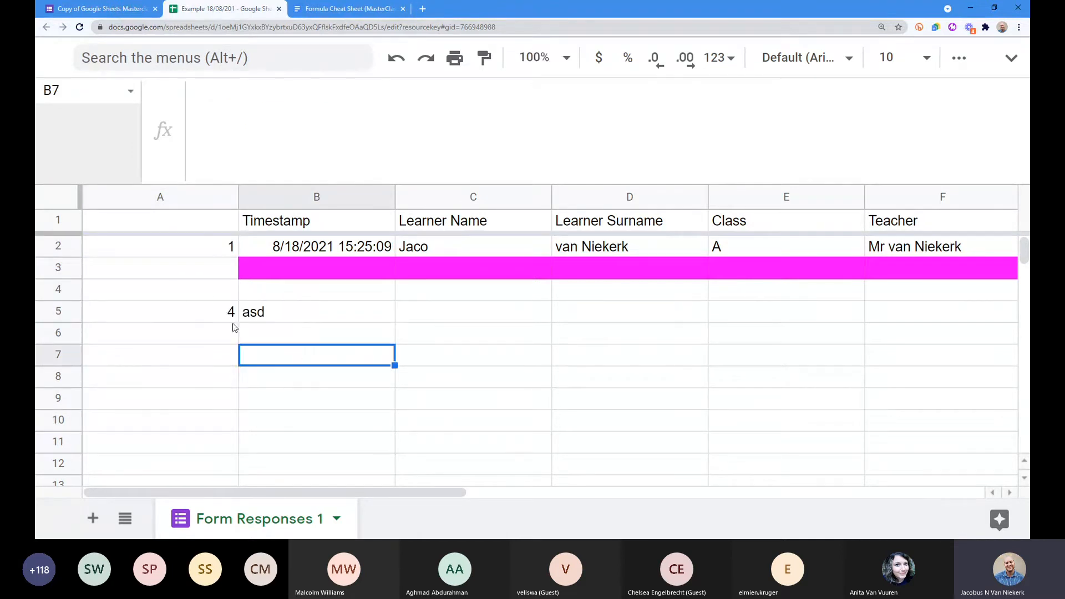
left_click(214, 316)
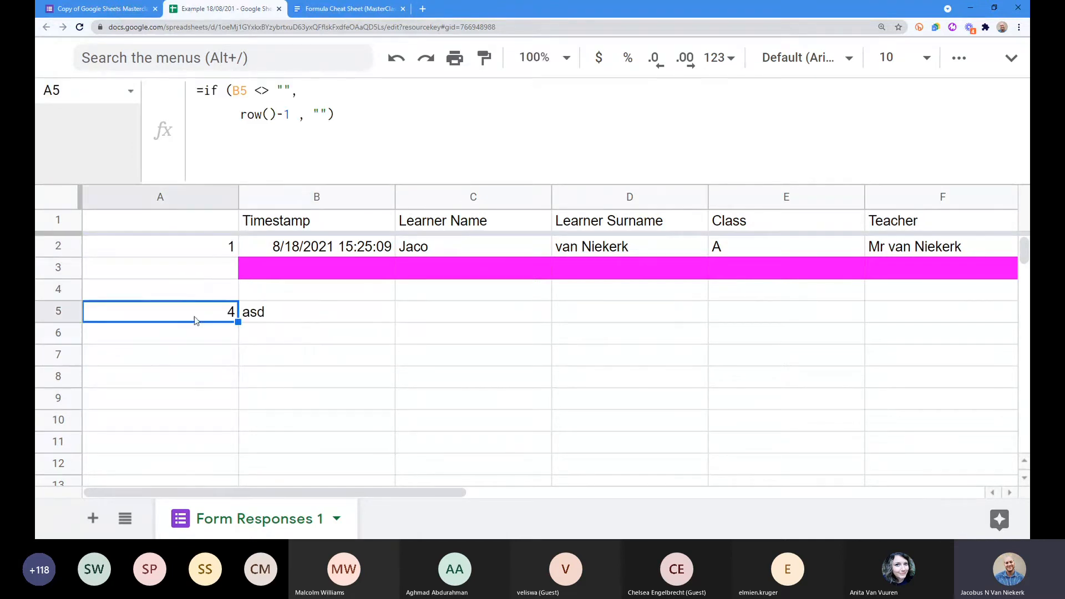
left_click(267, 319)
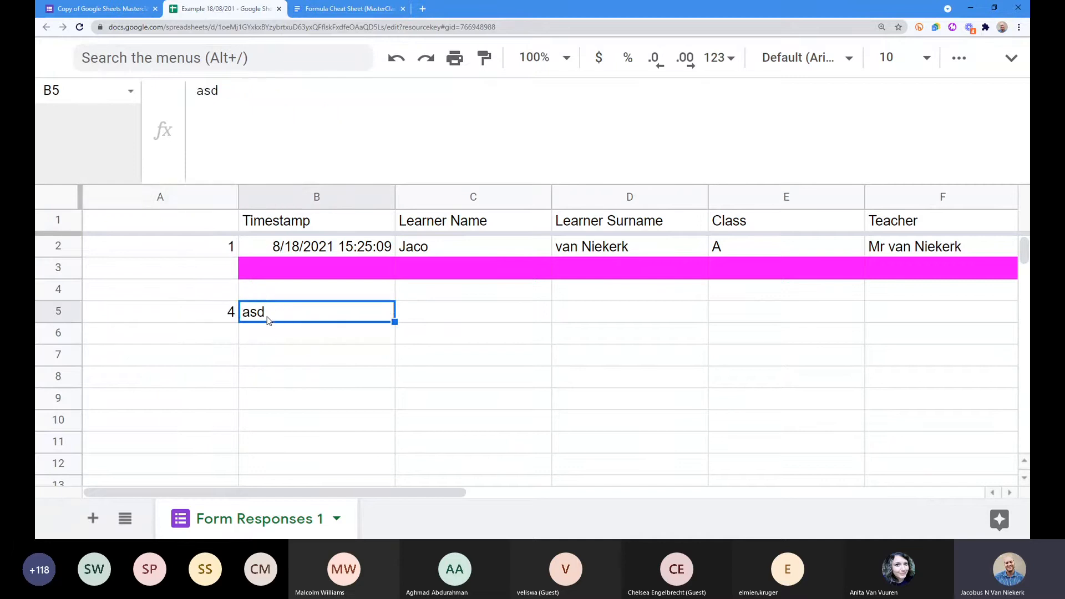
key("Delete")
left_click(210, 267)
left_click(214, 253)
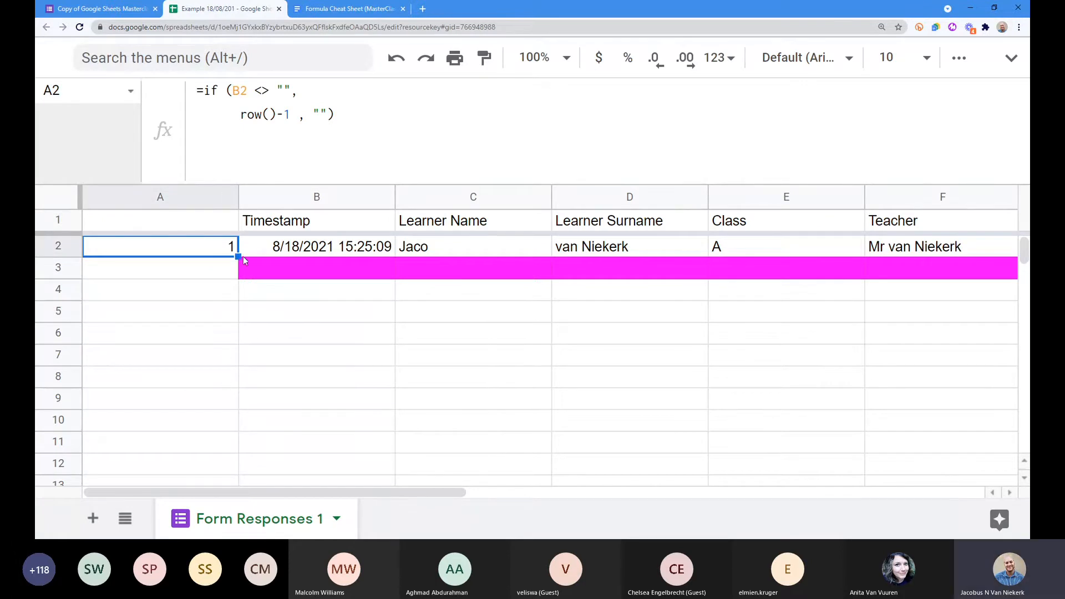
Step: Try inserting the range B5:B6 into A2's formula, then undo the resulting error
left_click(206, 98)
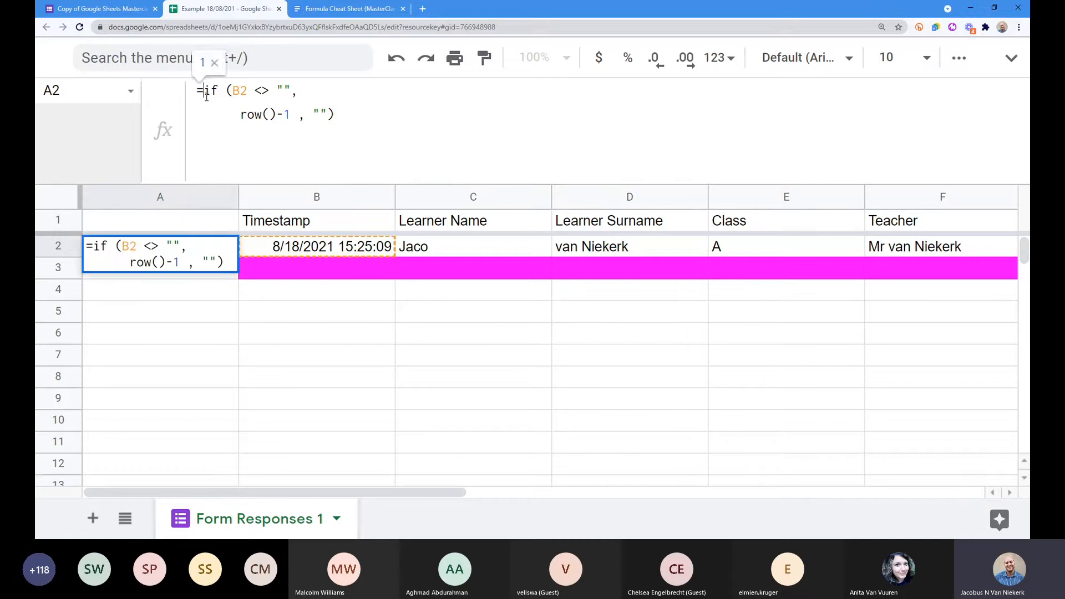
left_click_drag(327, 330, 299, 312)
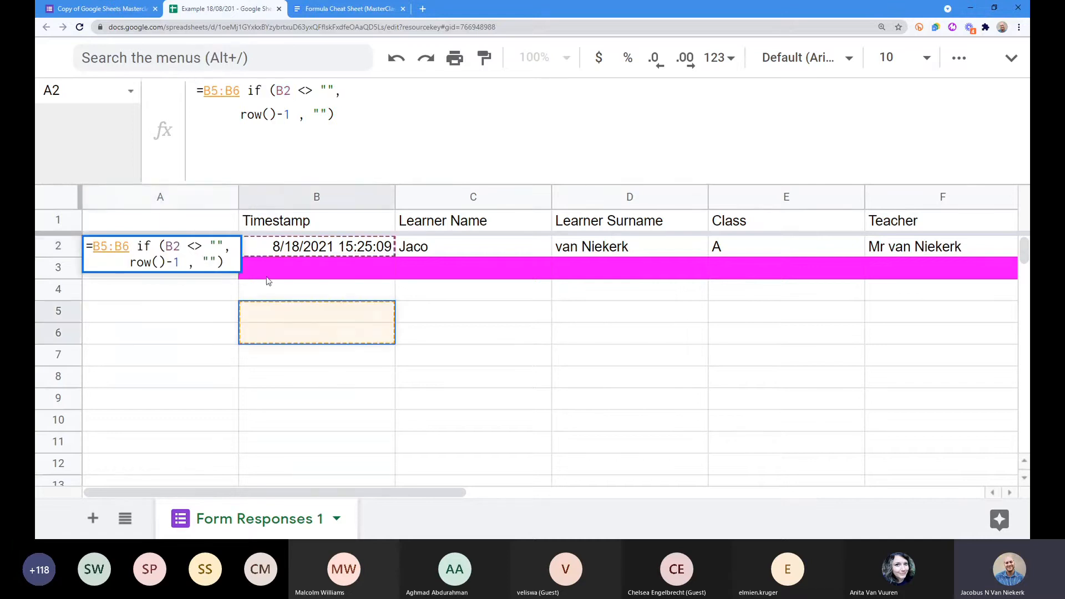
key("Return")
key("ctrl+z")
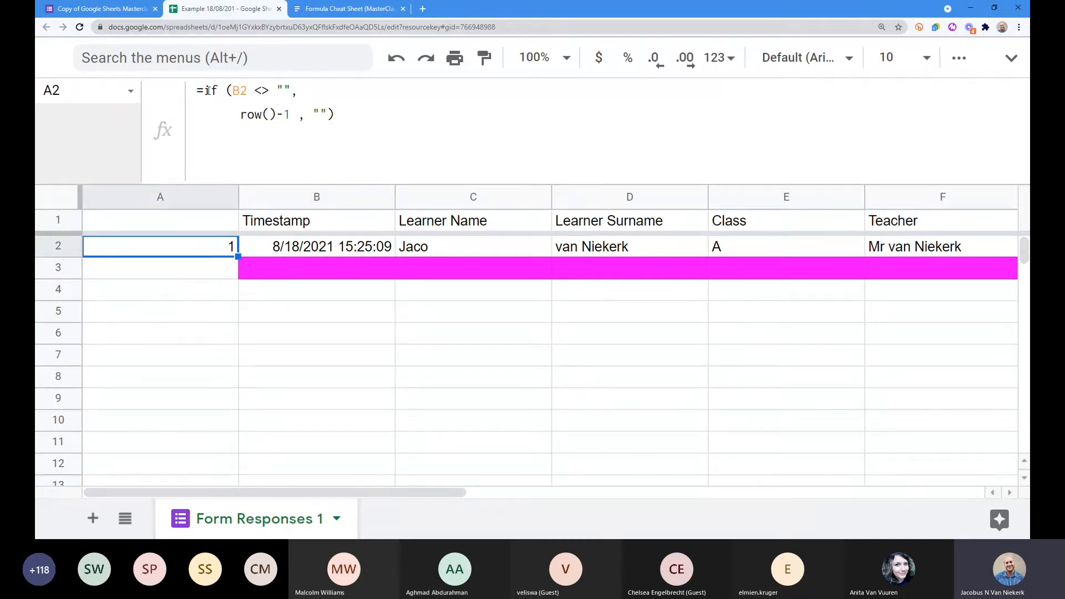
left_click(210, 90)
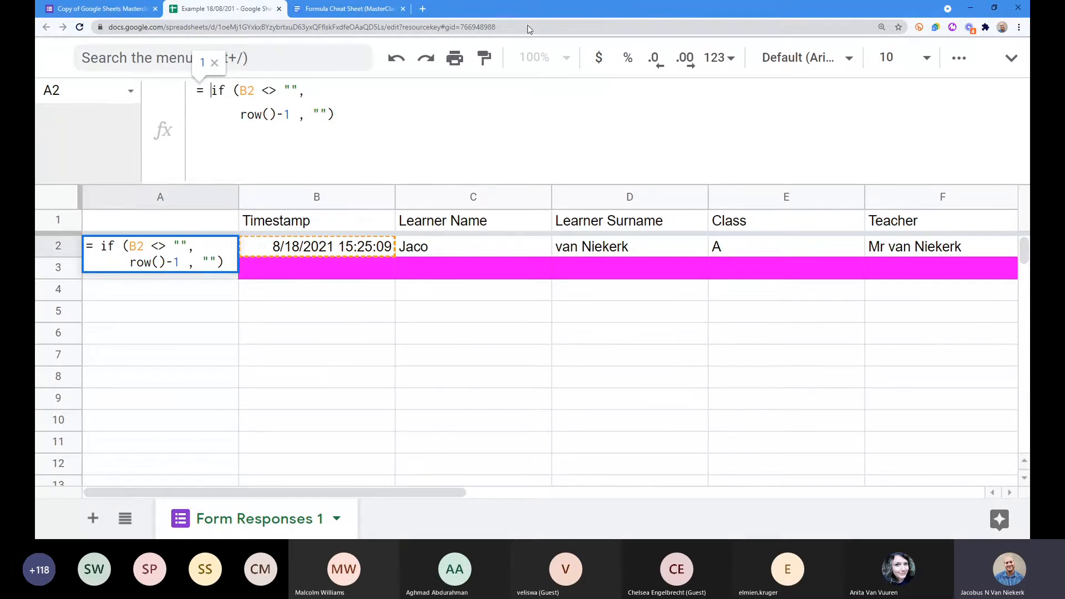
Step: Join A2's IF formula onto one line and check its B2 condition and empty-string argument
left_click_drag(335, 117, 217, 68)
left_click(323, 97)
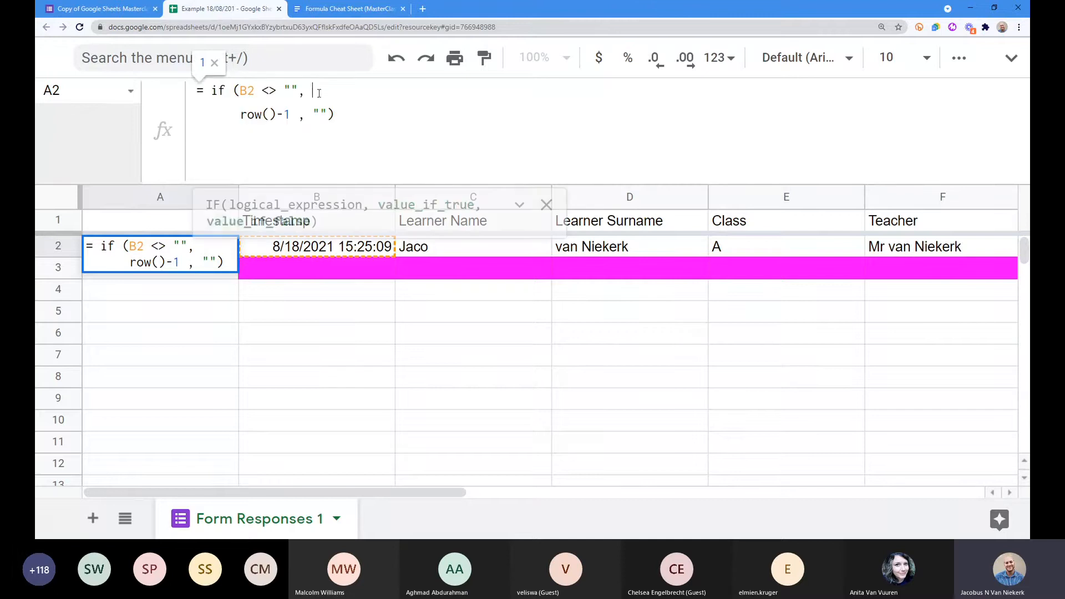
key("Delete")
key("Delete")
key("Delete")
key("Delete")
key("Delete")
key("Delete")
key("Delete")
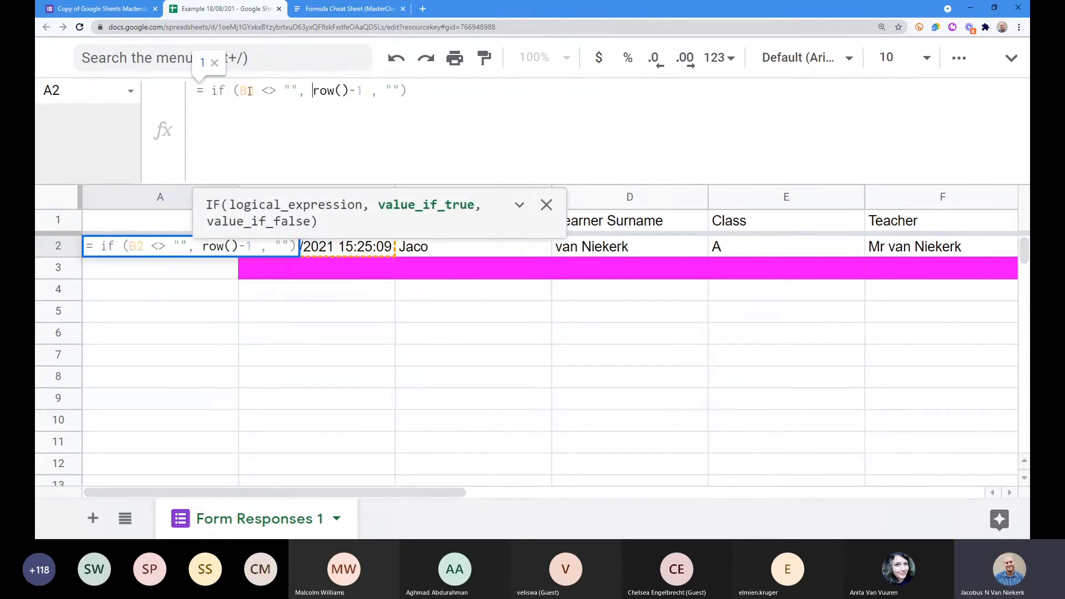
left_click_drag(239, 91, 285, 89)
left_click(285, 90)
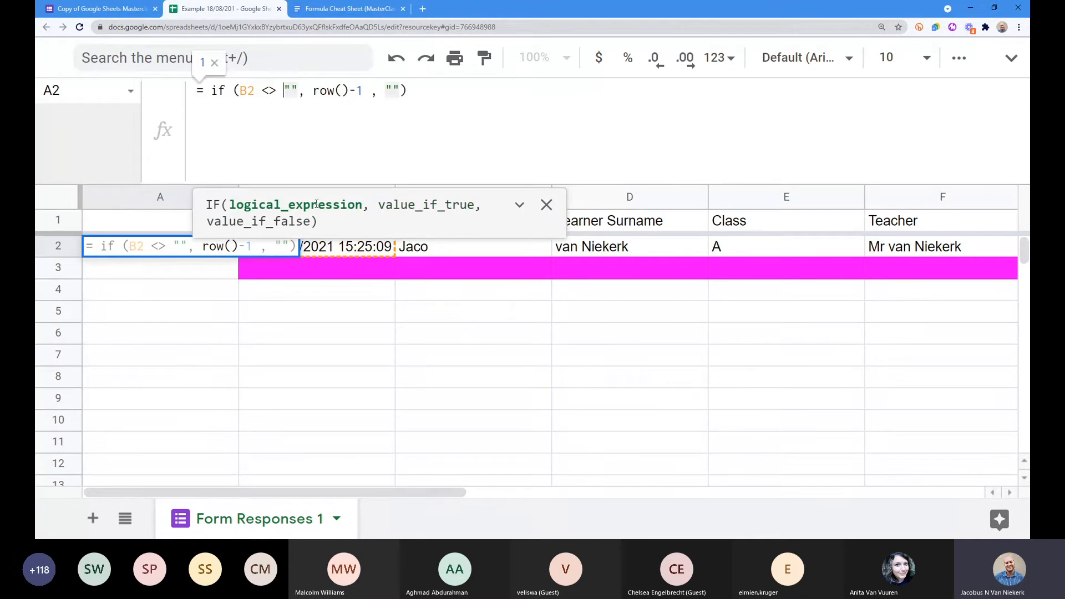
left_click_drag(239, 90, 364, 90)
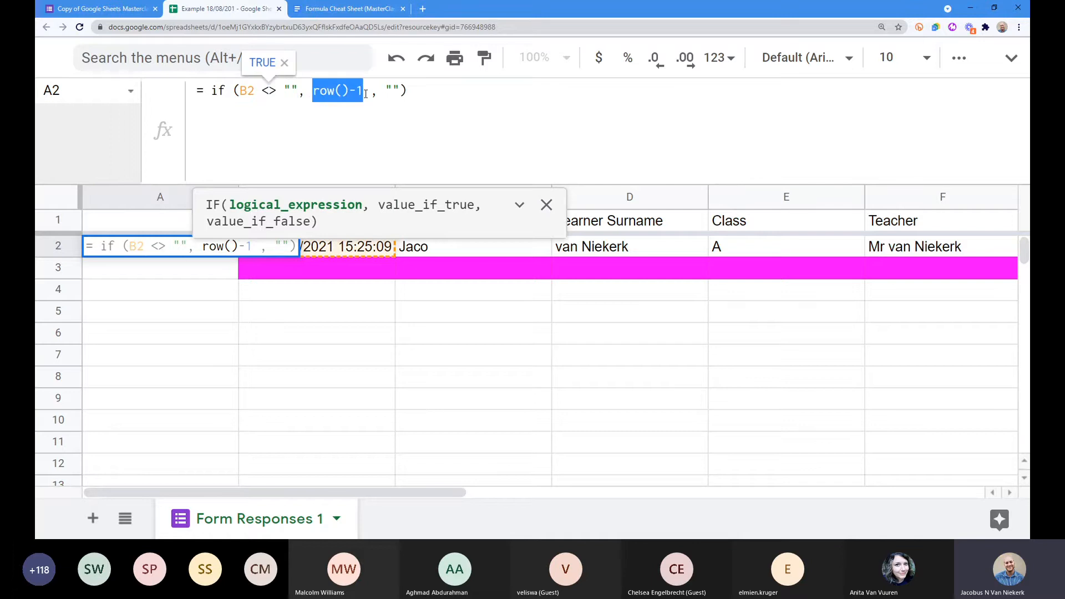
left_click_drag(384, 90, 399, 91)
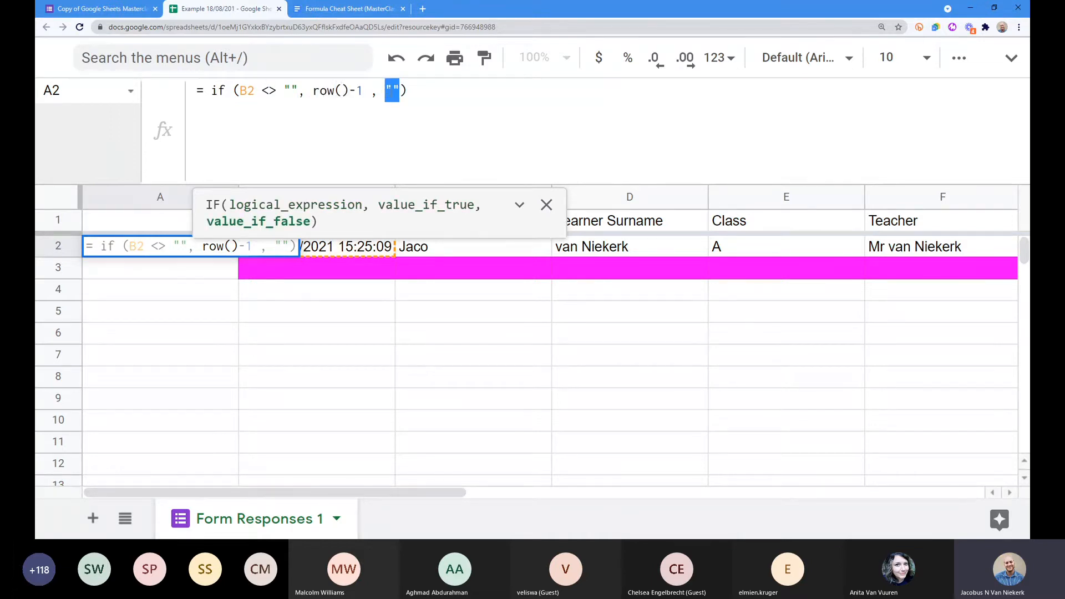
left_click(402, 95)
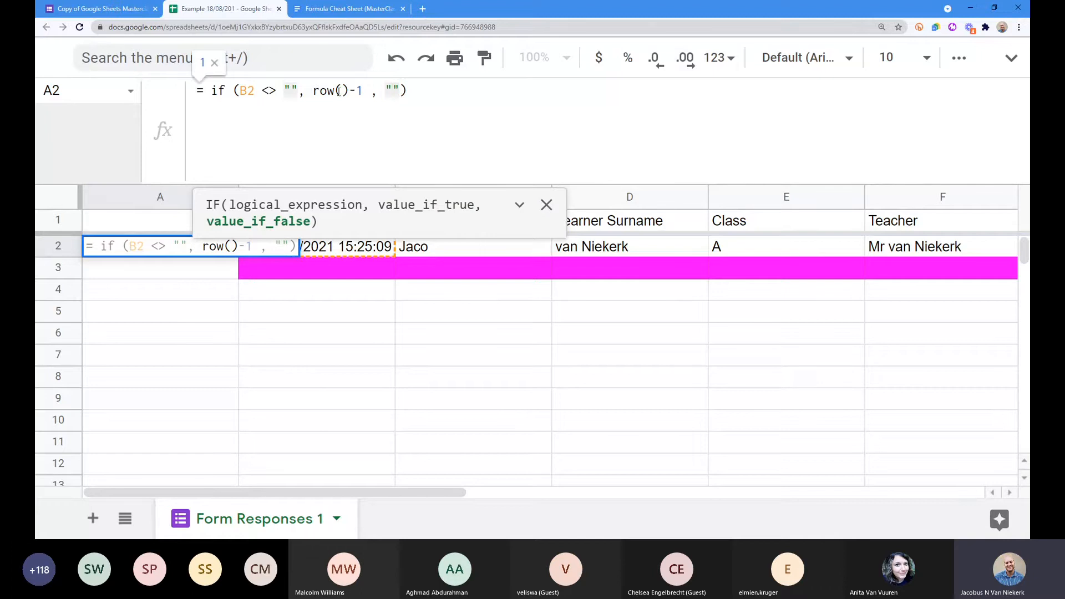
Step: Adjust spacing around the final arguments and insert arrayformula( before the IF
left_click(291, 90)
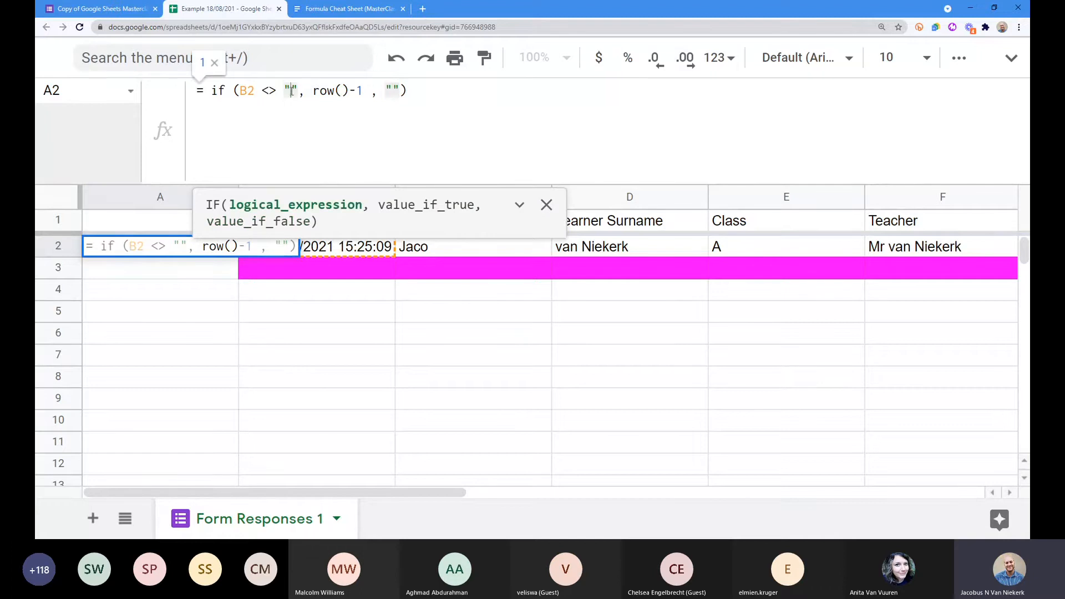
left_click(394, 90)
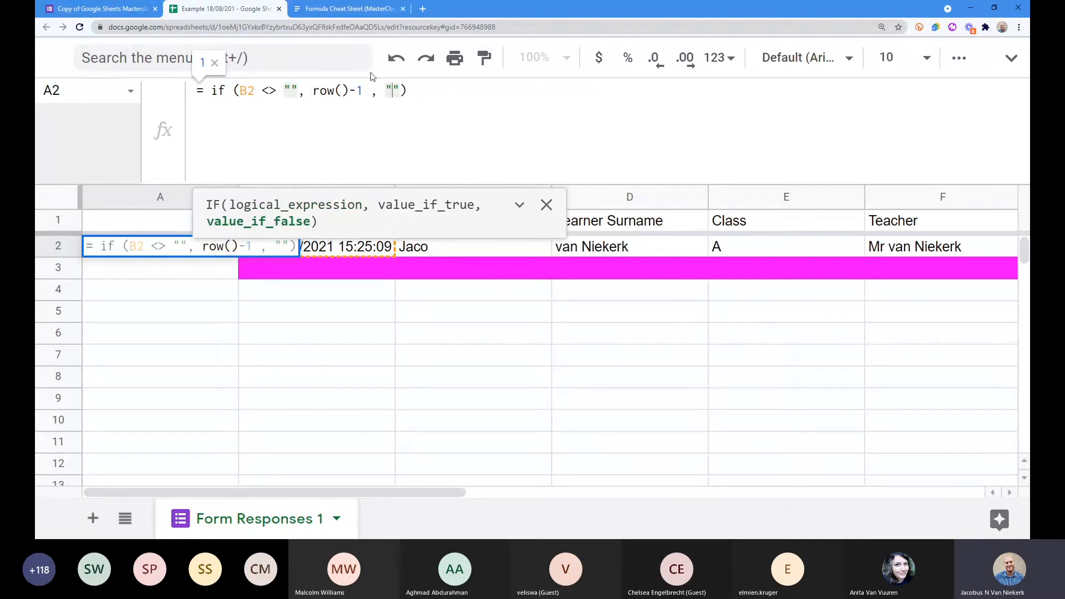
left_click(401, 91)
left_click(385, 91)
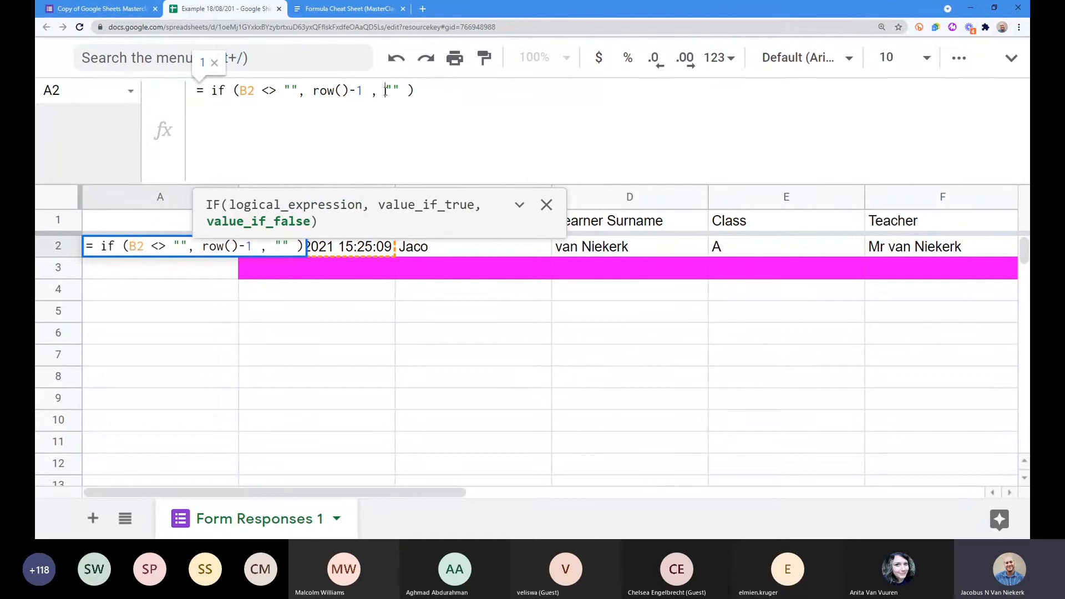
left_click(393, 91)
left_click(417, 92)
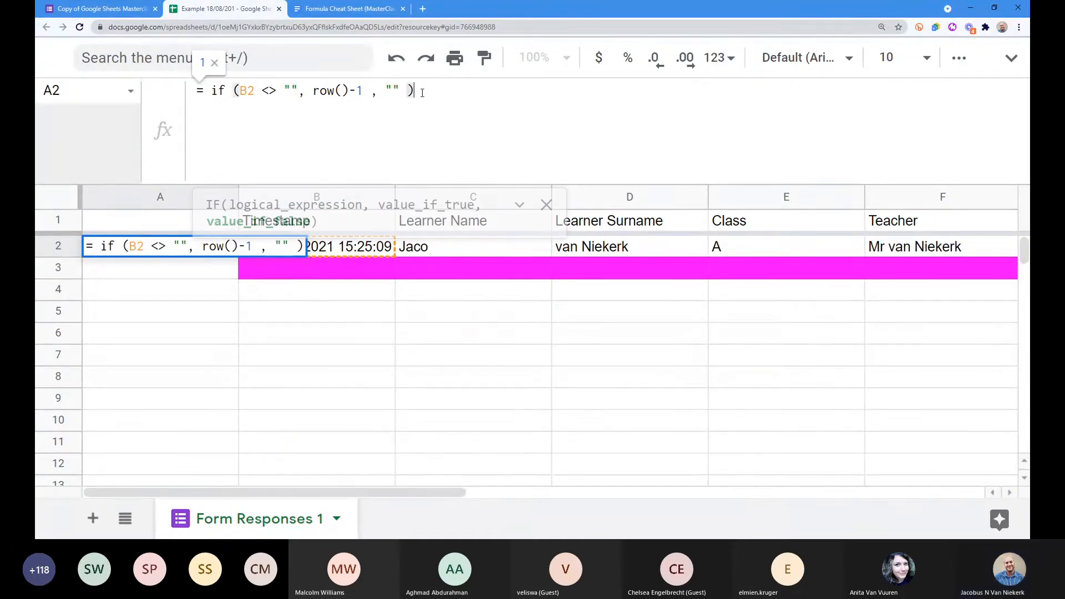
left_click(211, 91)
type("arrayformula(")
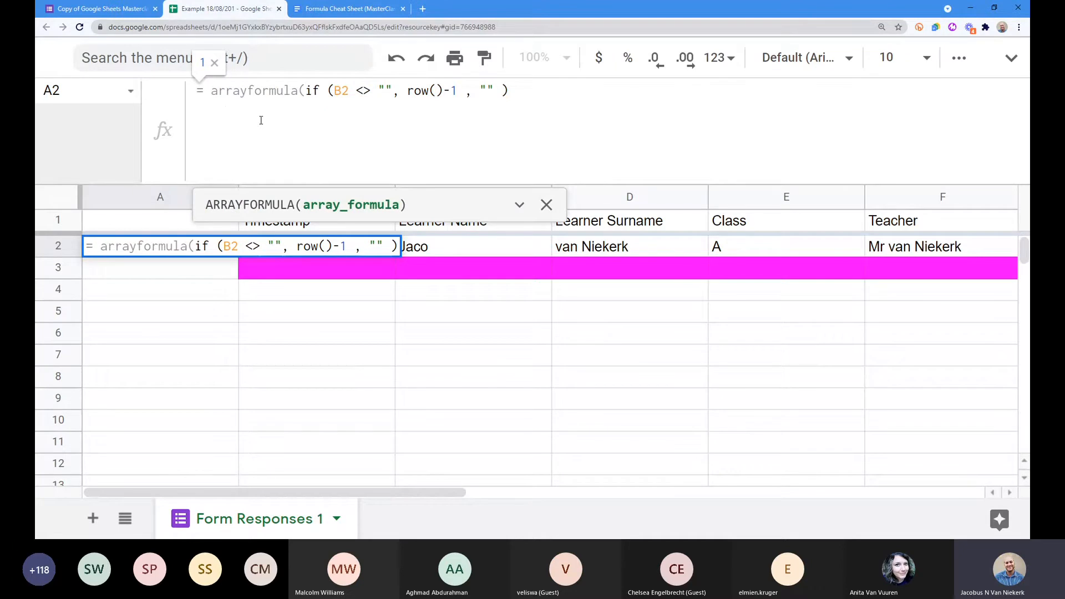
Step: Put the IF on its own line, close the wrap with ) and commit A2's arrayformula
key("ctrl+Return")
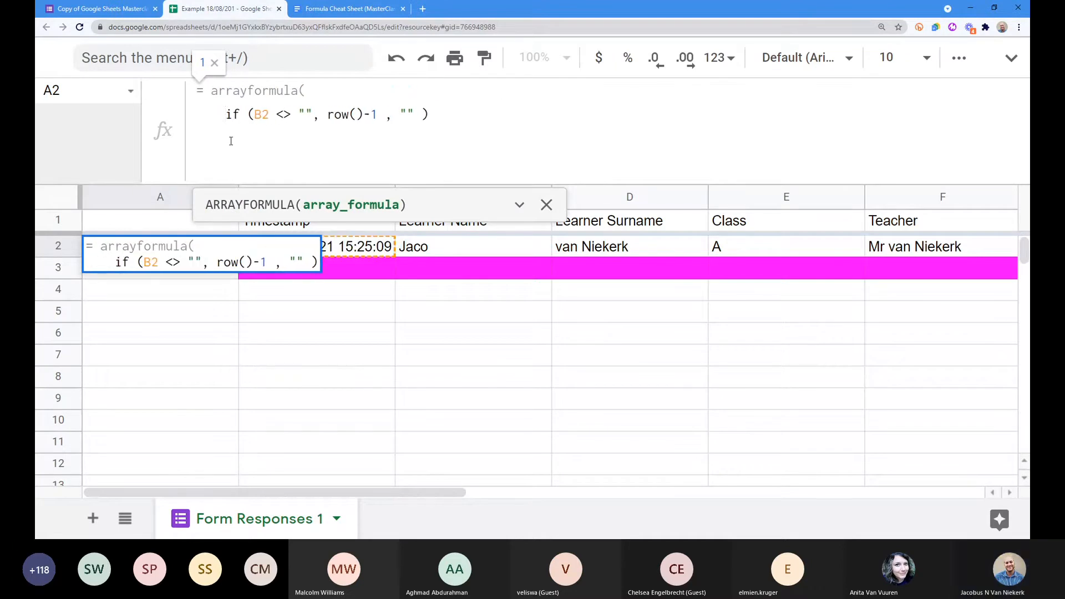
left_click(467, 119)
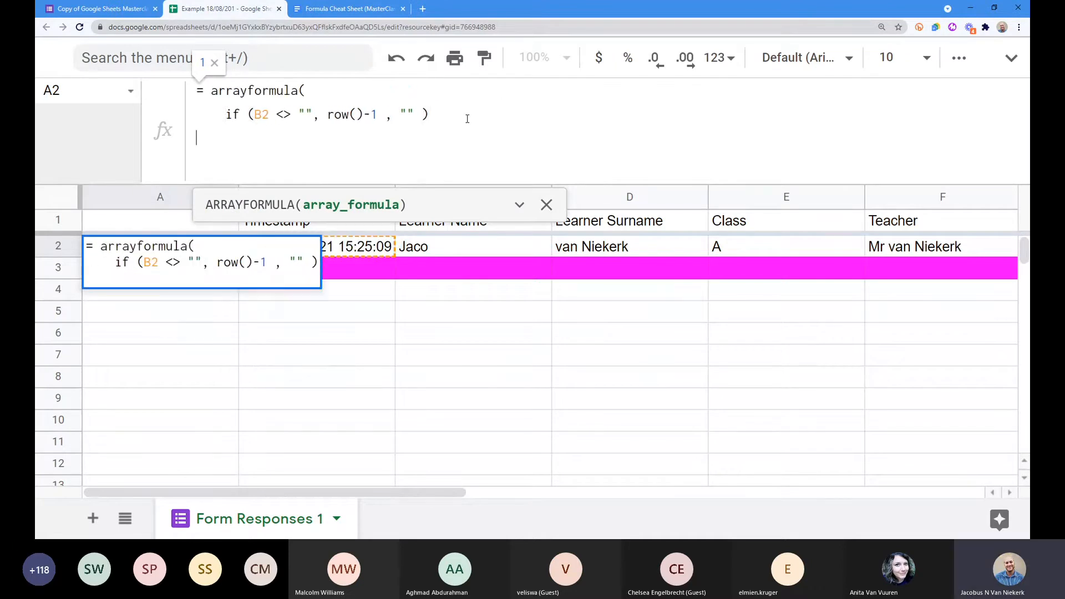
key("ctrl+0")
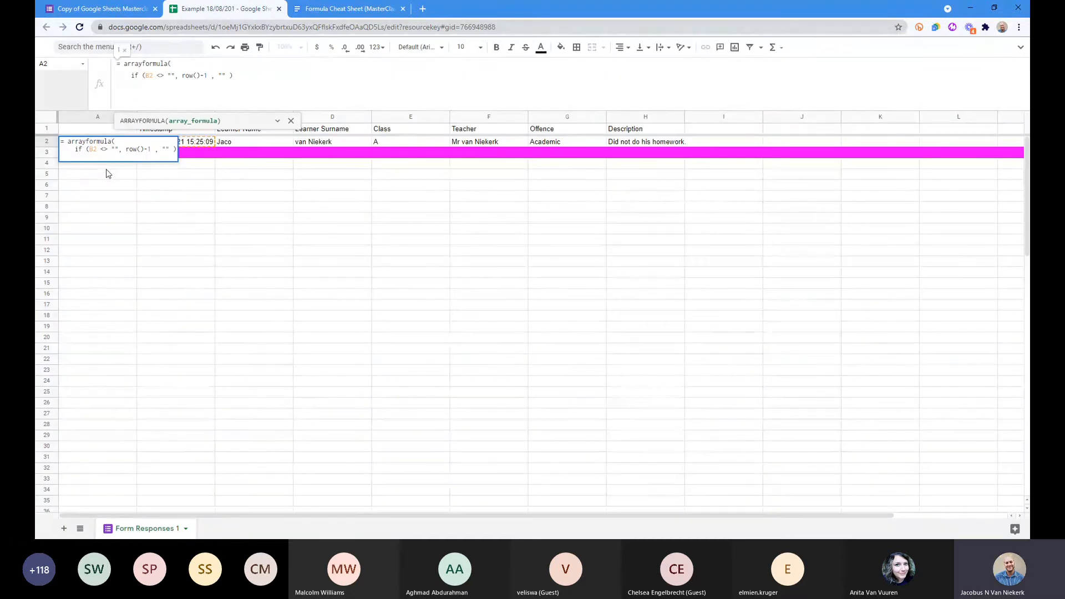
key("ctrl+plus")
key("ctrl+plus")
key("ctrl+plus")
key("ctrl+plus")
key("ctrl+plus")
key("ctrl+plus")
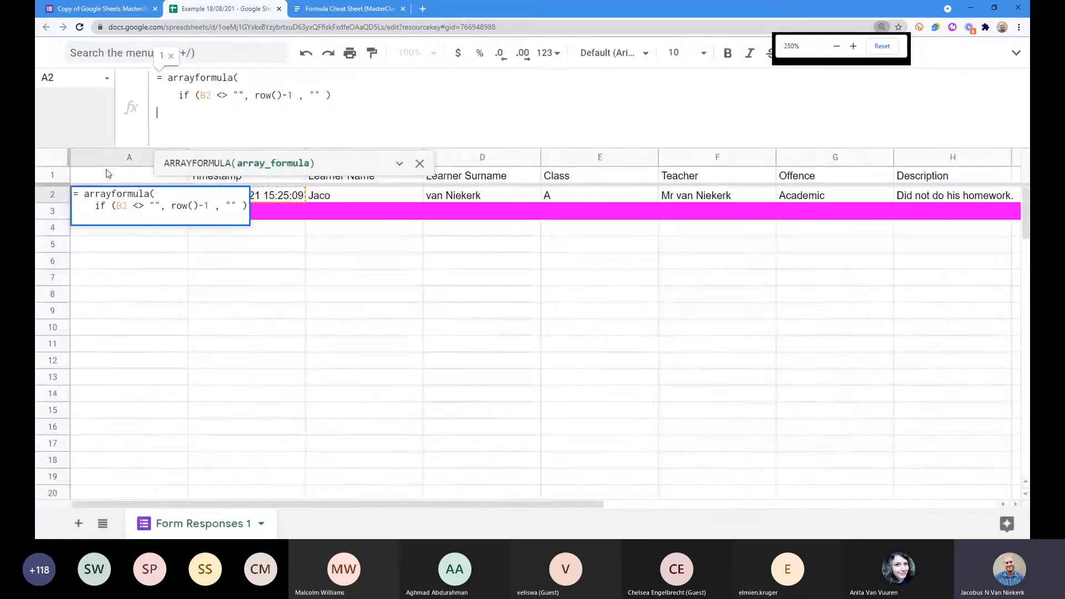
key("ctrl+plus")
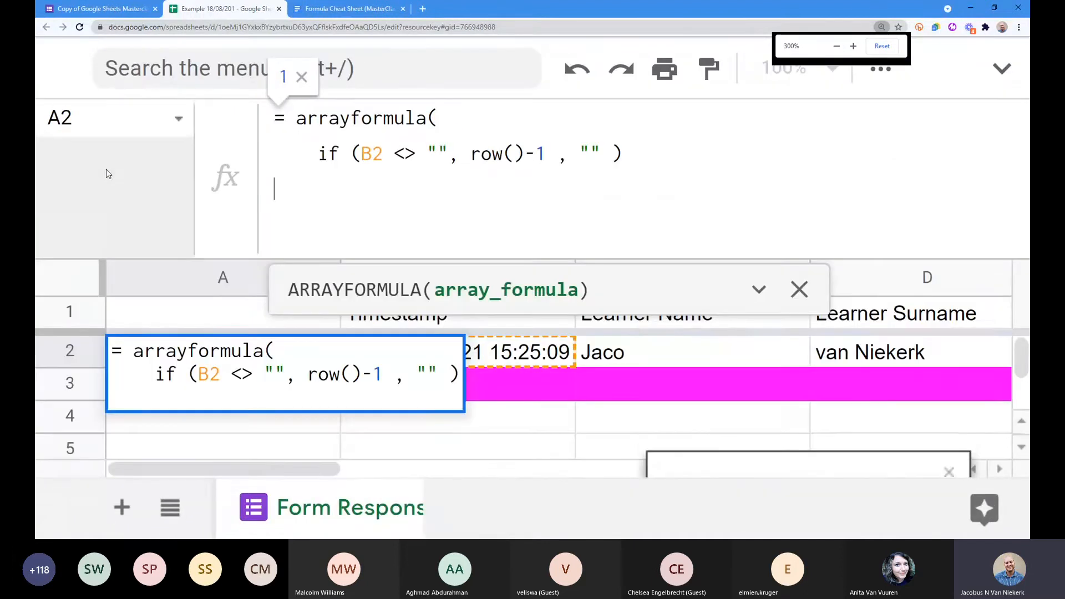
key("ctrl+minus")
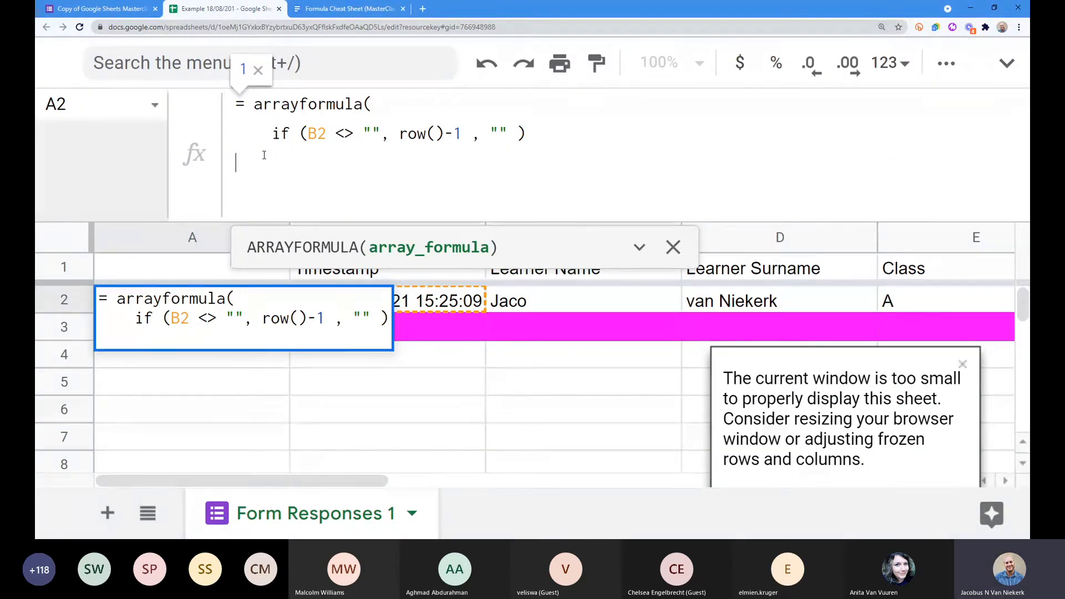
type(")")
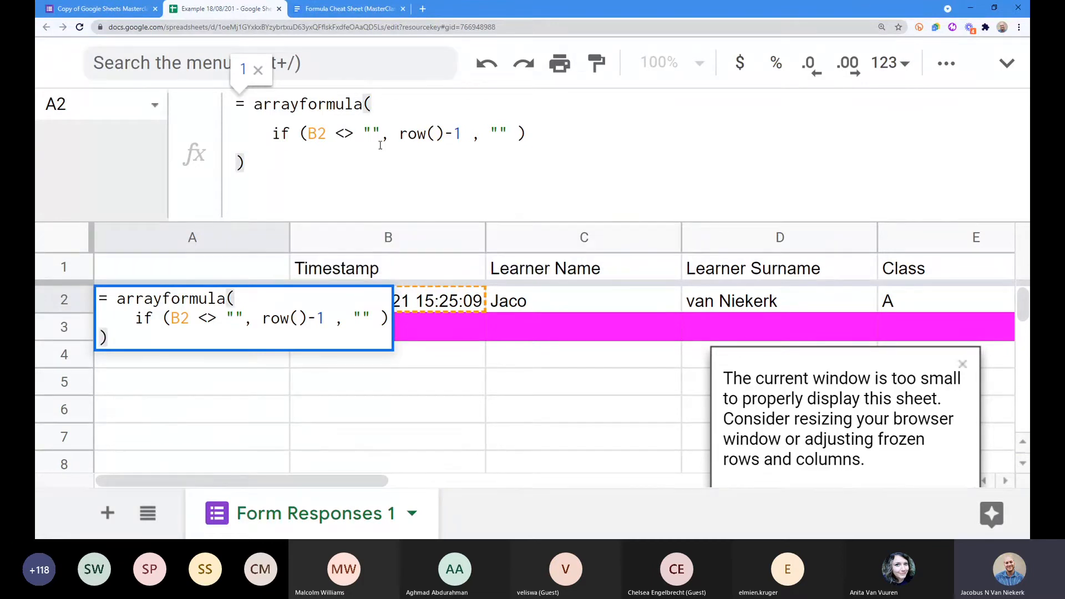
key("Return")
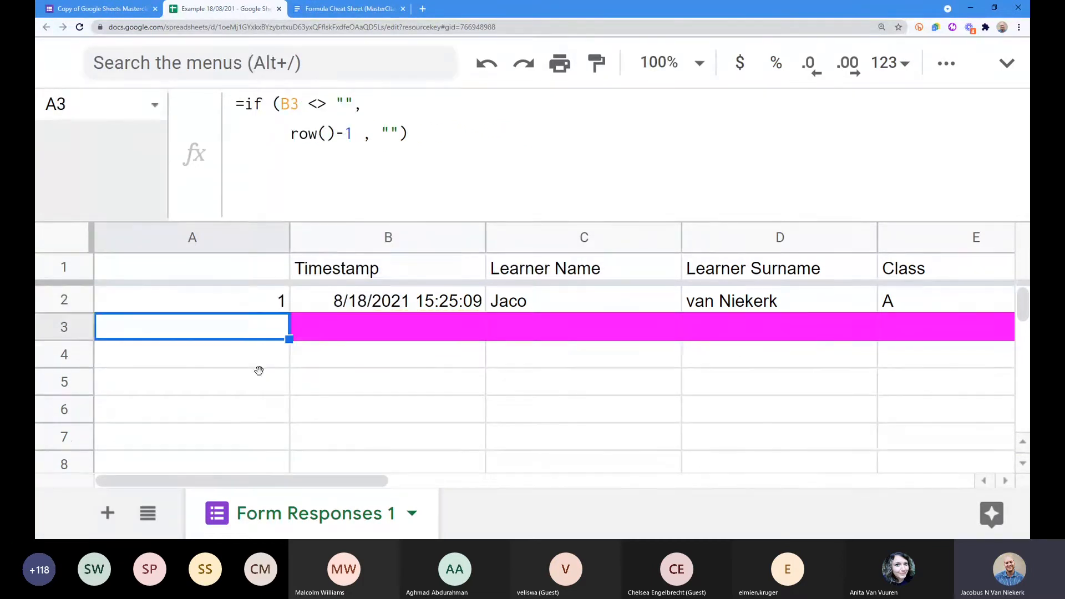
Step: Confirm A2 returns 1 with A3–A7 empty, then select the IF part of A2's formula
scroll(260, 366, "down", 2)
scroll(261, 361, "up", 2)
left_click(264, 309)
left_click(257, 327)
left_click(254, 438)
scroll(252, 447, "down", 2)
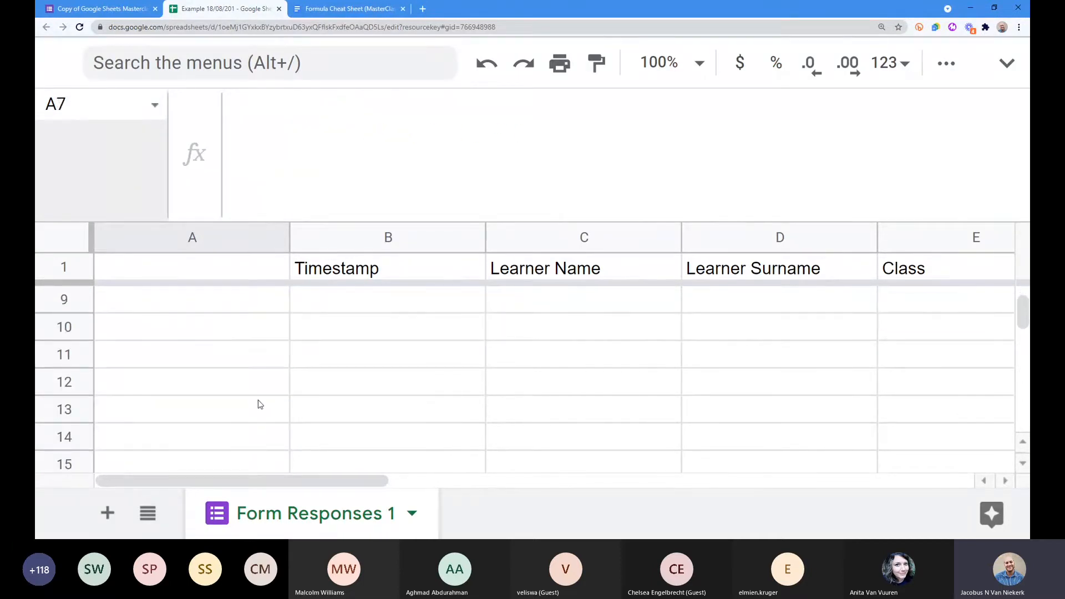
key("ctrl+Up")
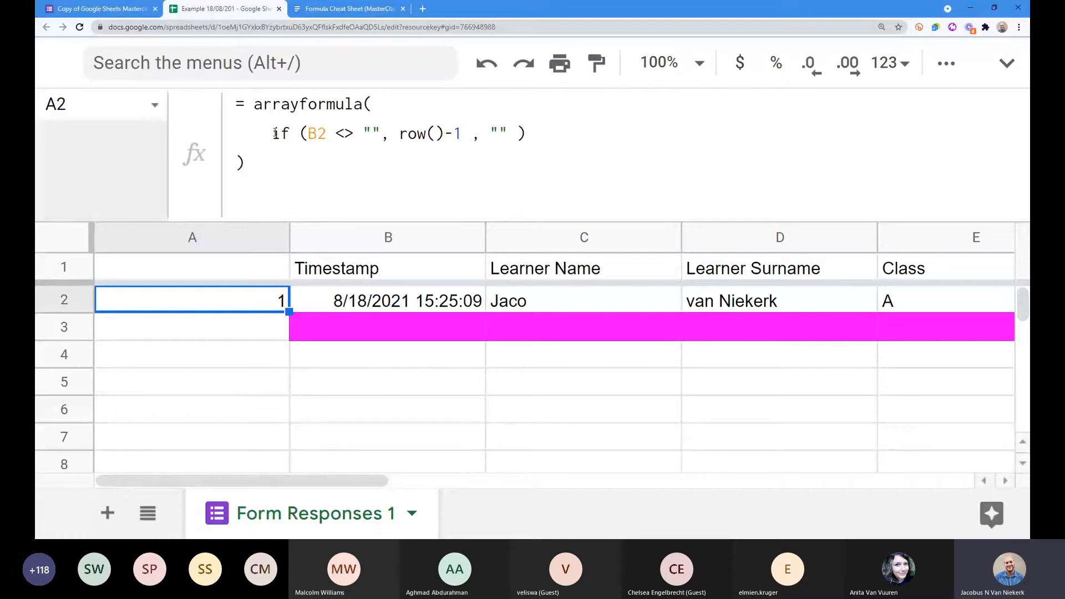
left_click_drag(275, 133, 529, 133)
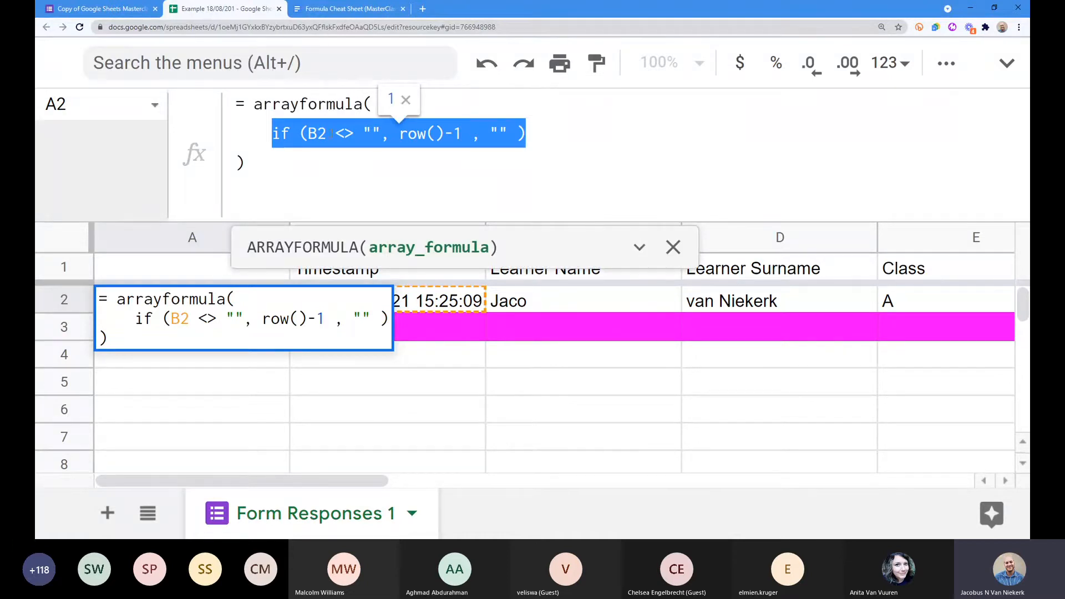
Step: Change the condition's B2 to the open range B2:B in A2's arrayformula and commit it
left_click(320, 134)
left_click_drag(310, 134, 324, 134)
left_click(324, 133)
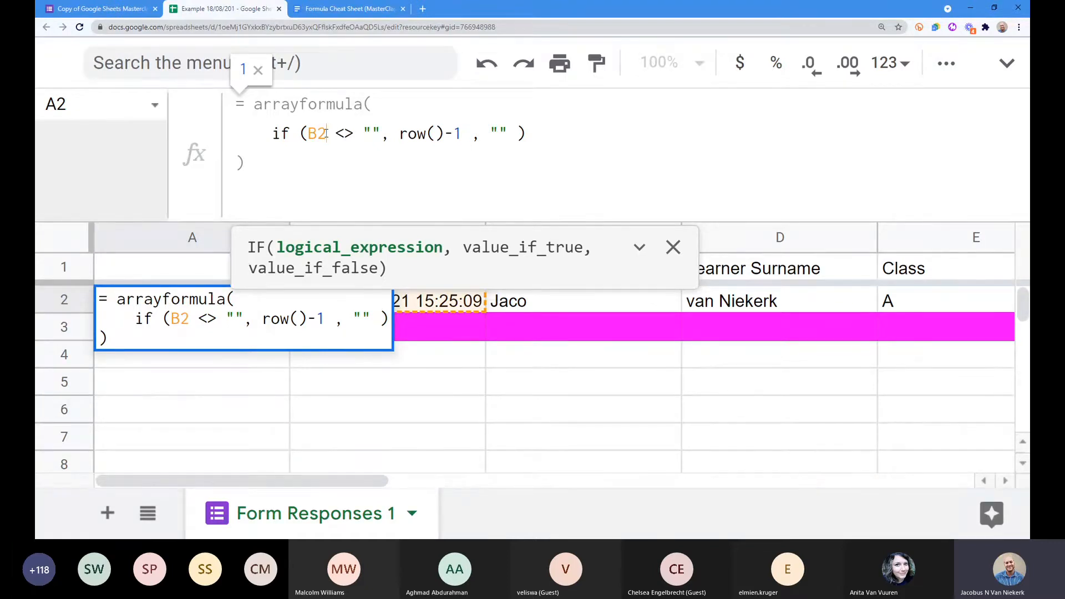
type(":")
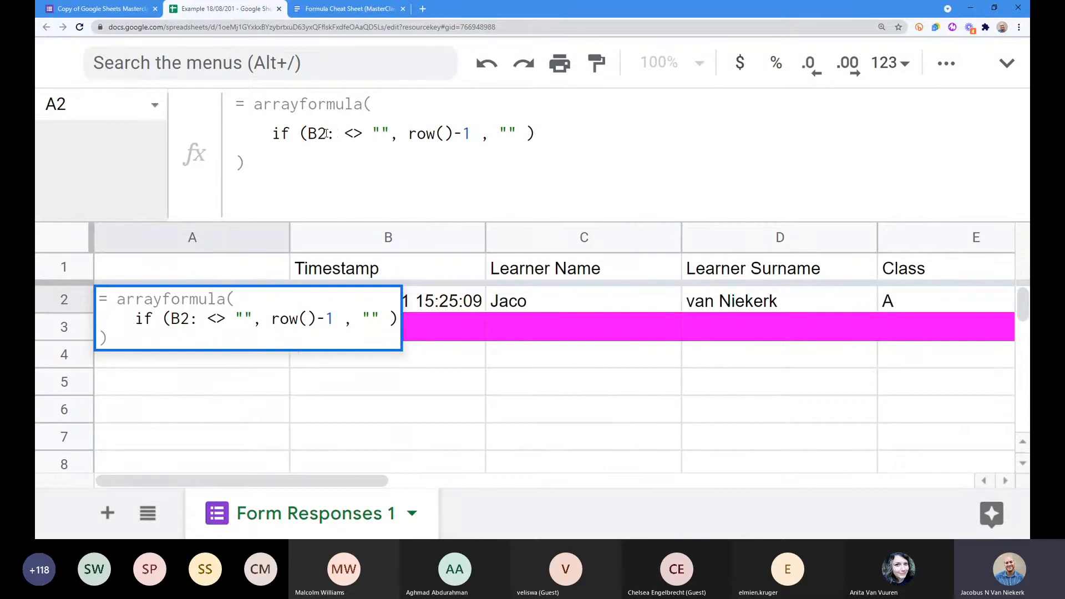
type("B")
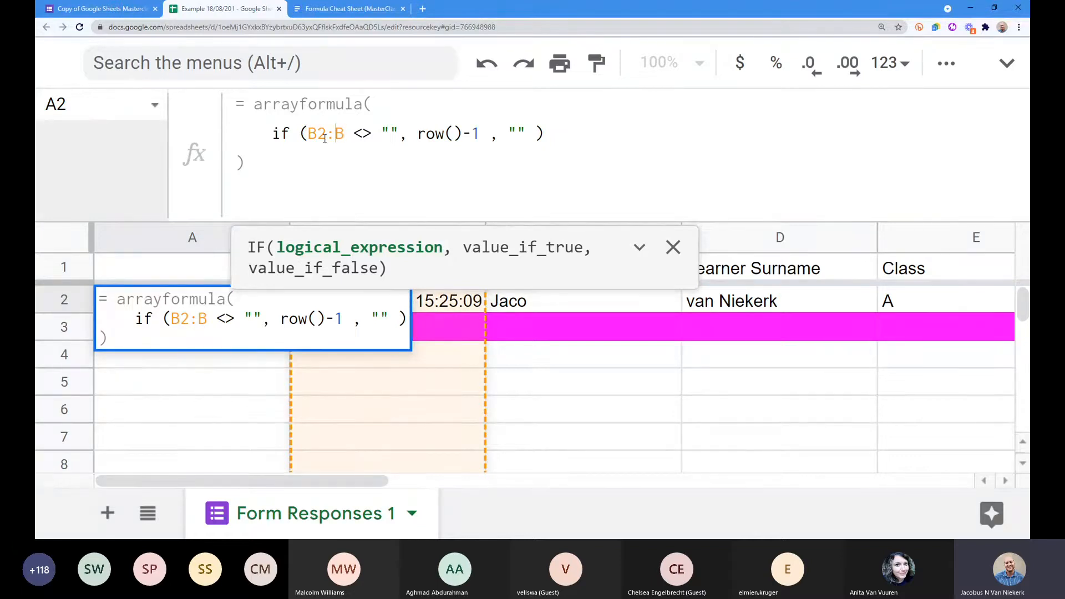
left_click_drag(417, 133, 481, 133)
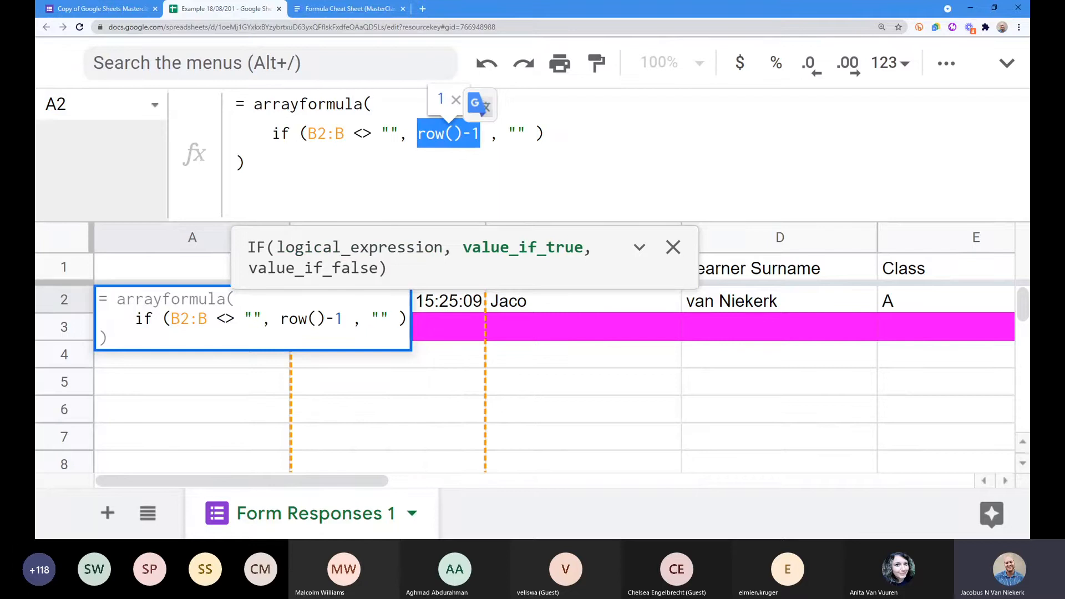
left_click(418, 133)
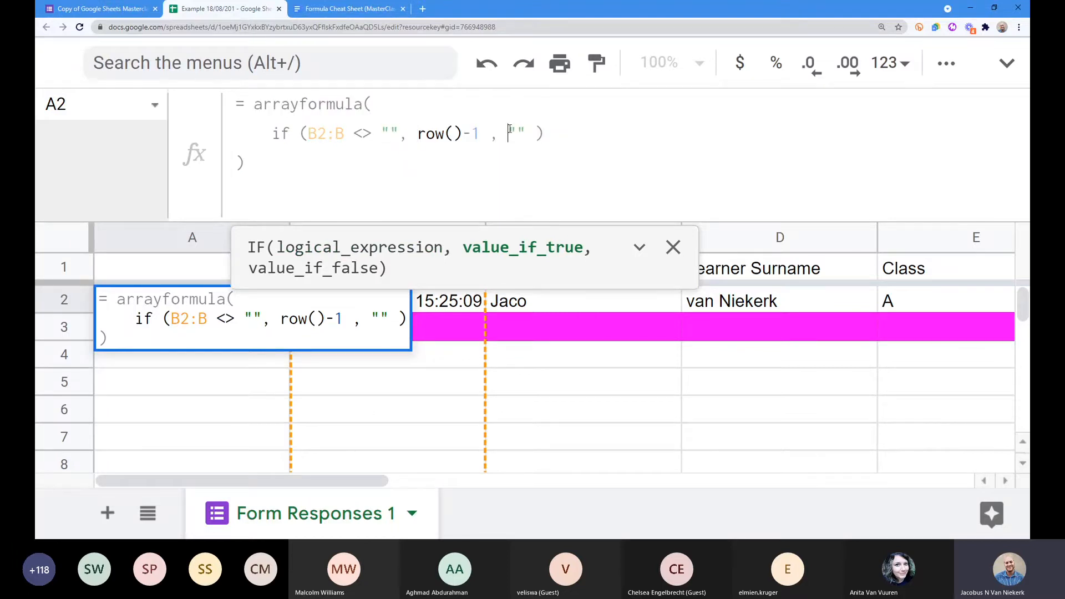
left_click(545, 134)
left_click(260, 168)
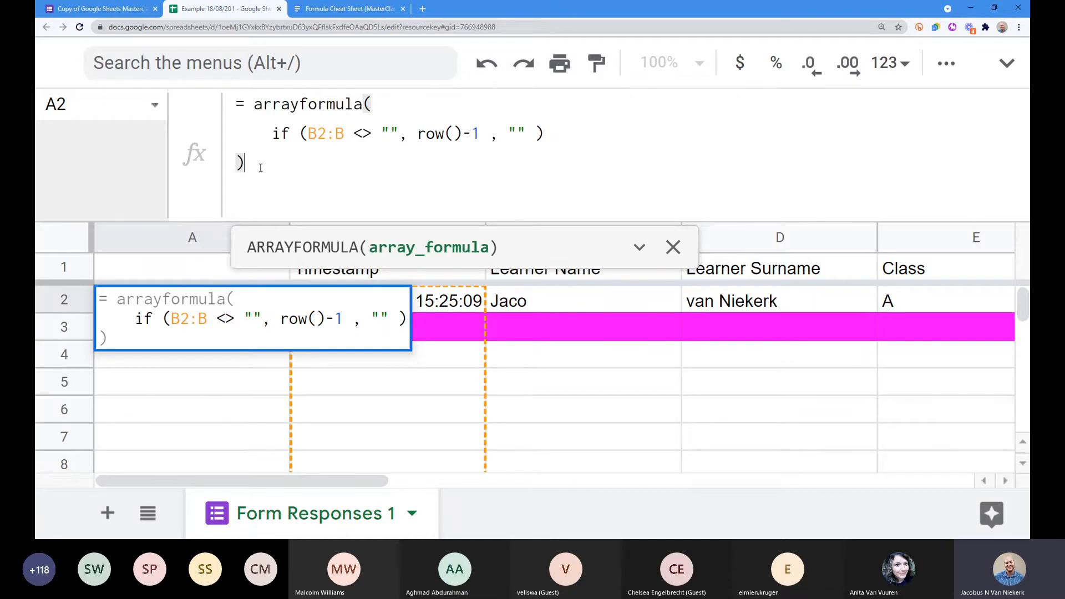
key("Return")
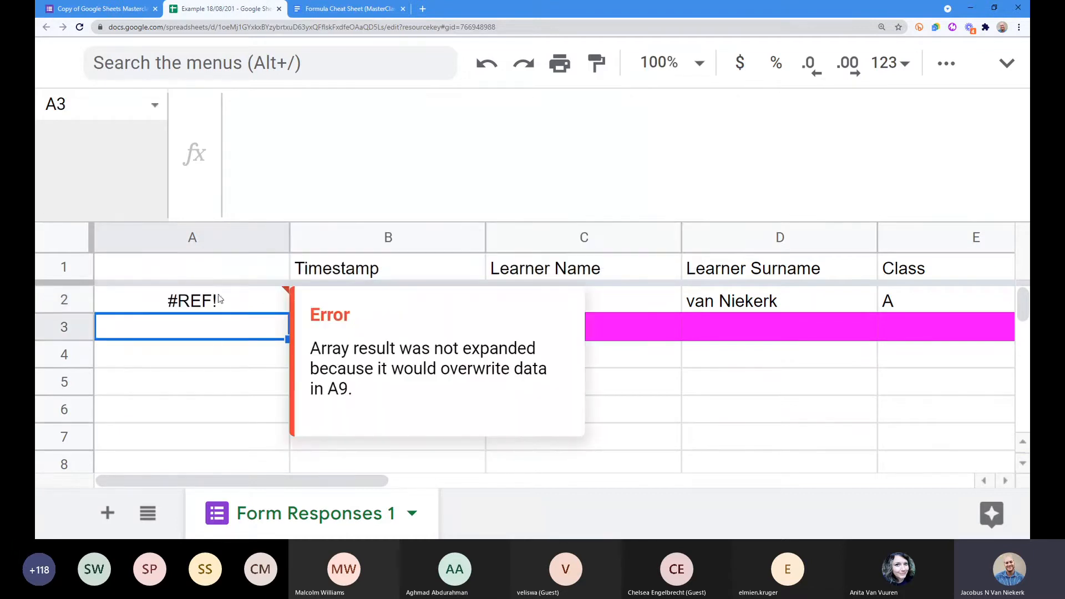
Step: Inspect A2's #REF! error and select column A downward to find the blocking data
left_click(248, 300)
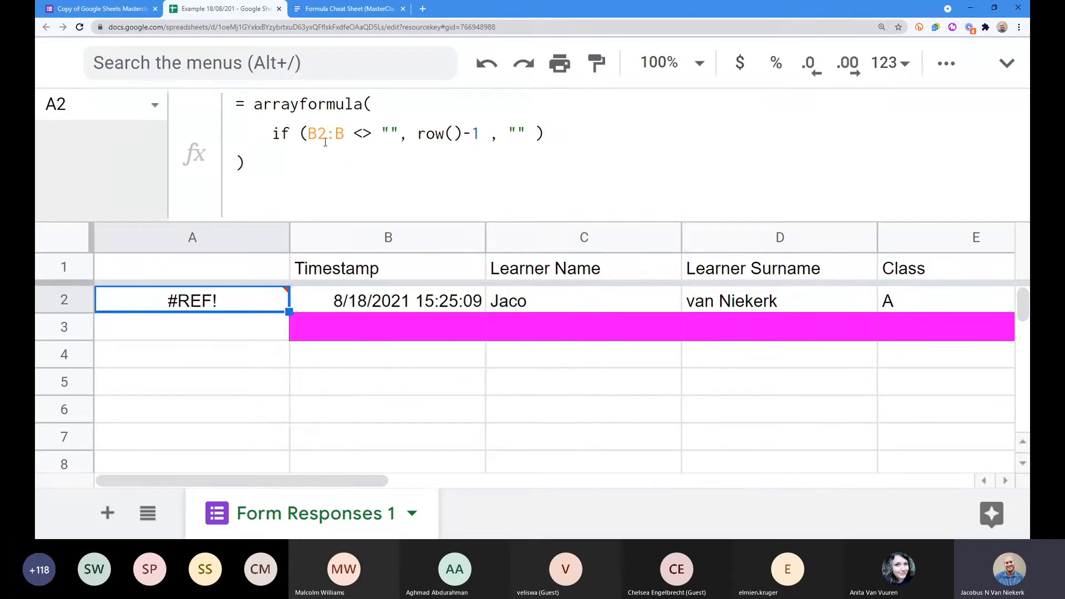
left_click(261, 169)
key("ctrl+a")
left_click(262, 169)
left_click(234, 364)
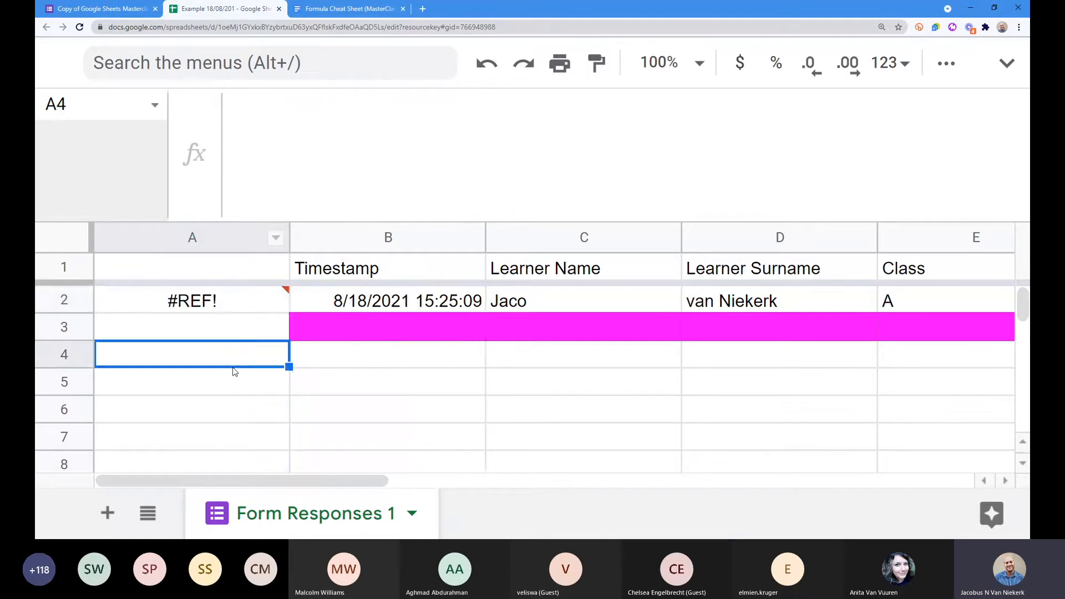
left_click_drag(255, 302, 244, 554)
scroll(238, 400, "up", 2)
scroll(169, 391, "up", 20)
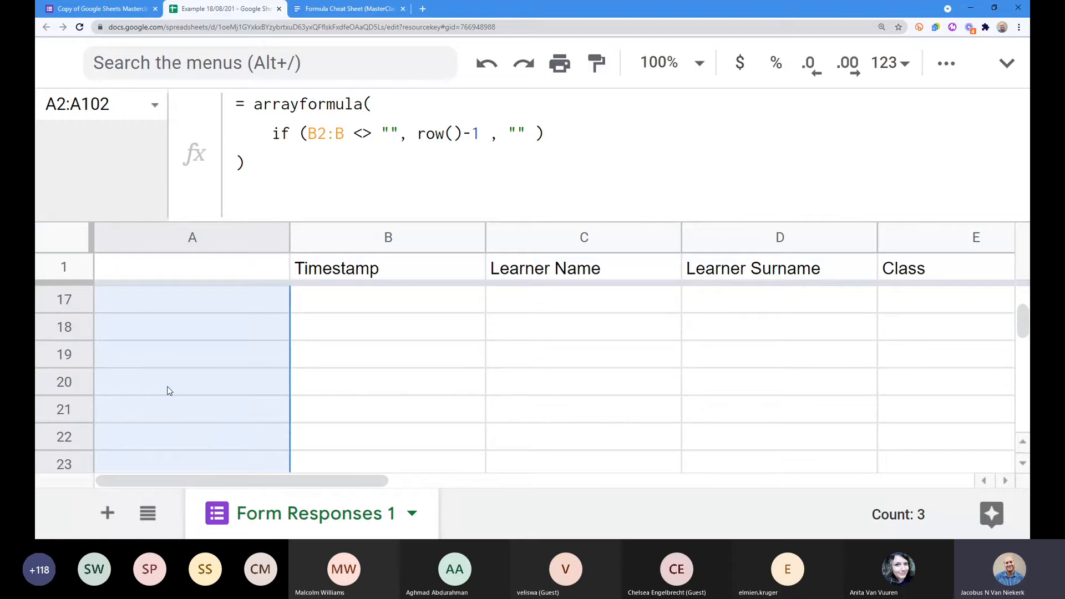
scroll(169, 391, "up", 5)
left_click(222, 308)
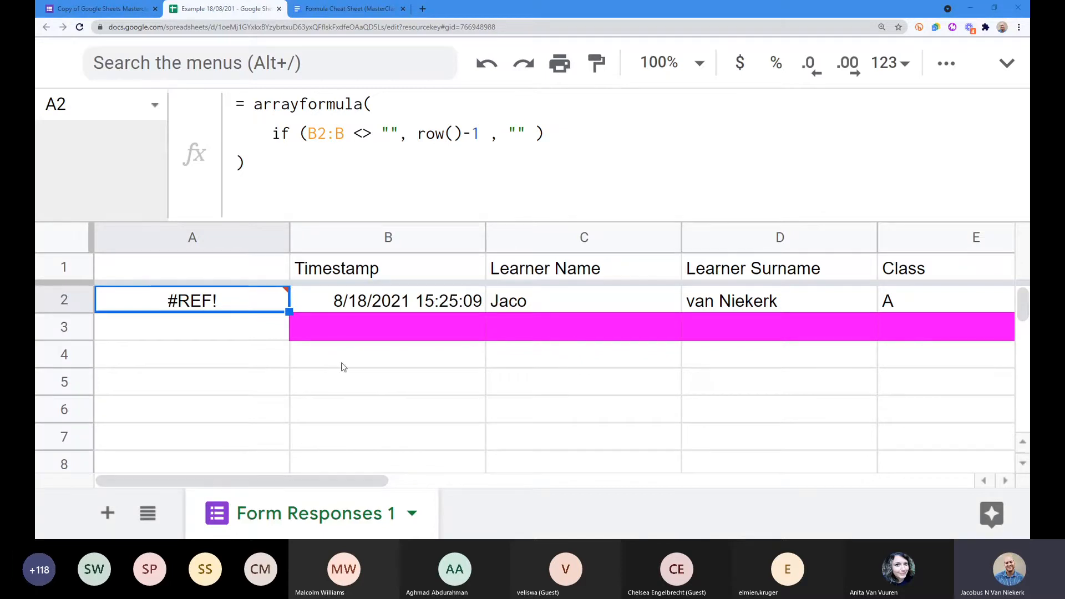
Step: Check the leftover IF formulas down column A to A9 and delete them
left_click(185, 439)
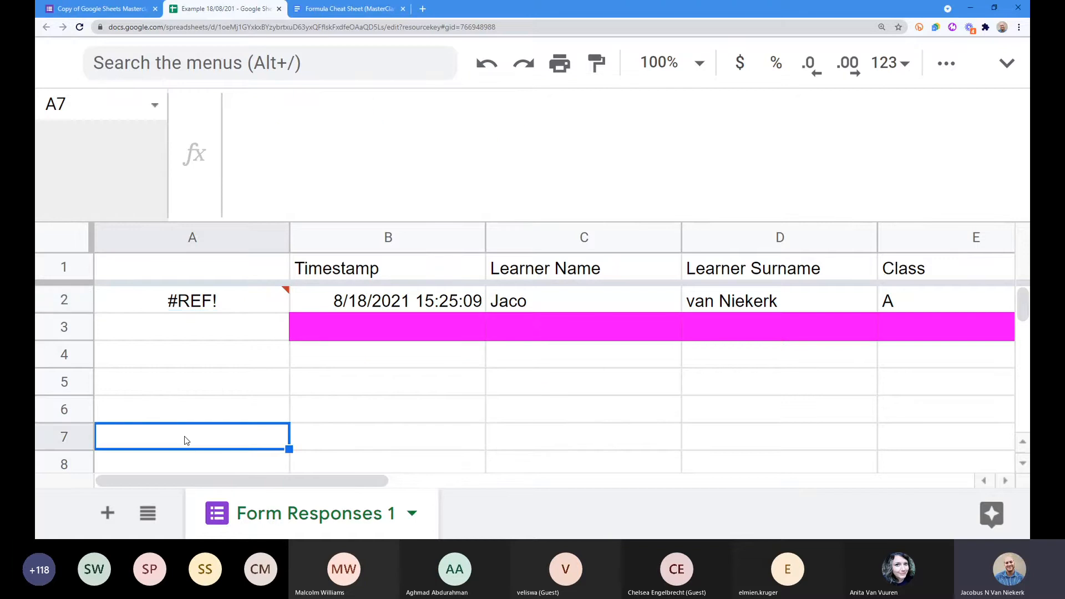
key("Up")
key("Down")
key("Down")
key("Down")
key("Down")
key("Down")
key("Up")
key("Up")
key("Down")
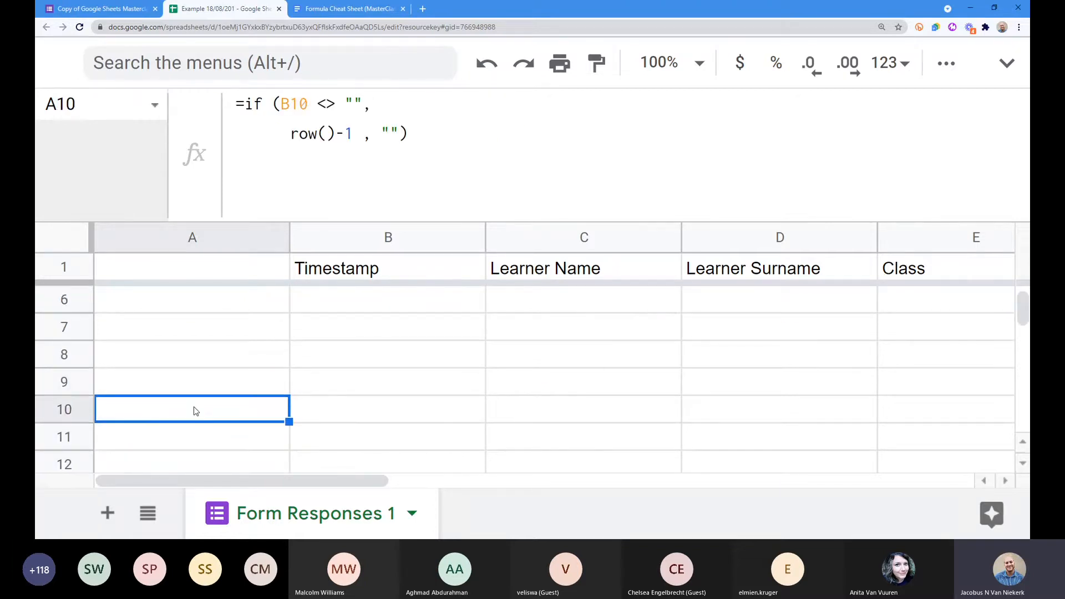
key("Up")
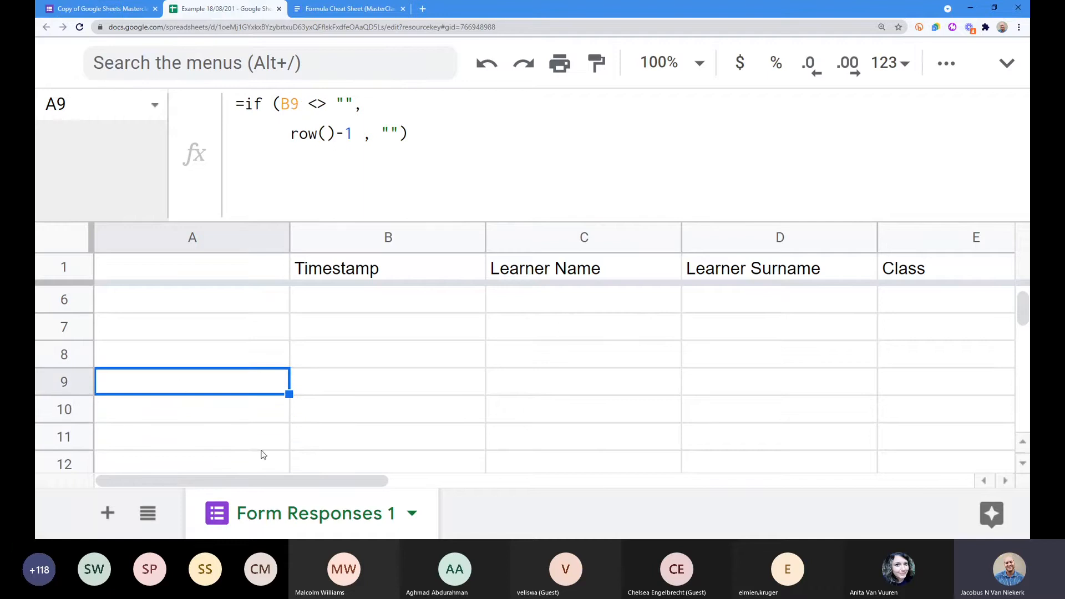
scroll(215, 391, "up", 2)
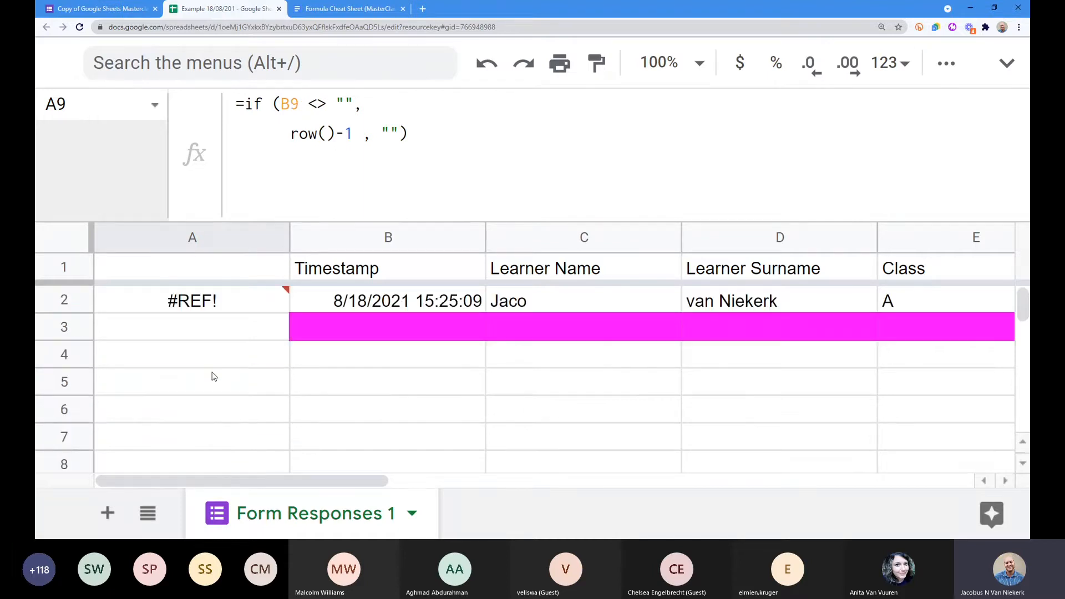
scroll(216, 345, "down", 2)
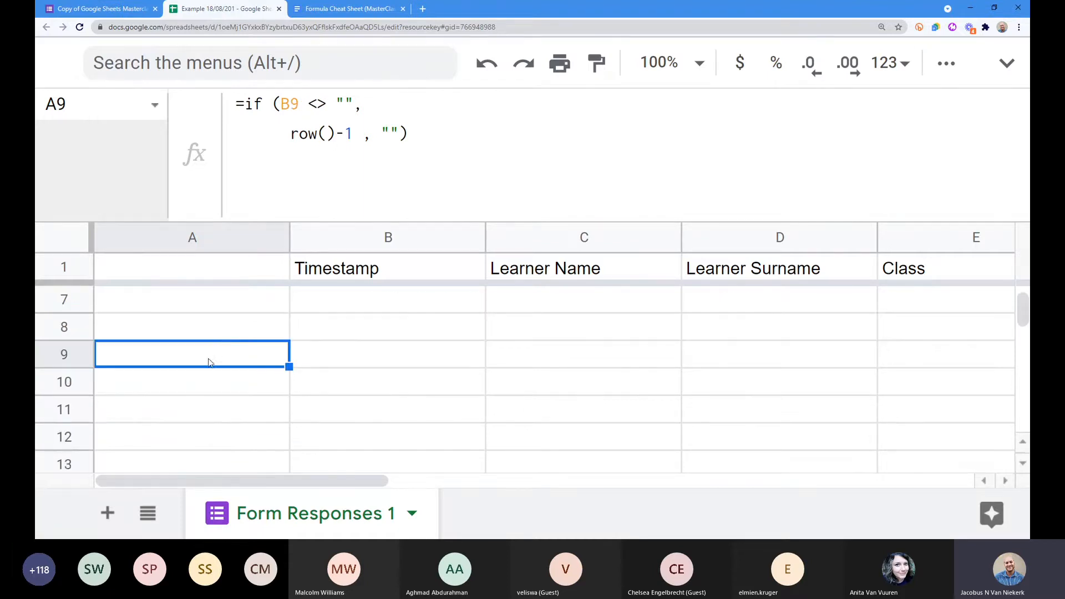
left_click(174, 383)
key("Delete")
scroll(200, 365, "up", 2)
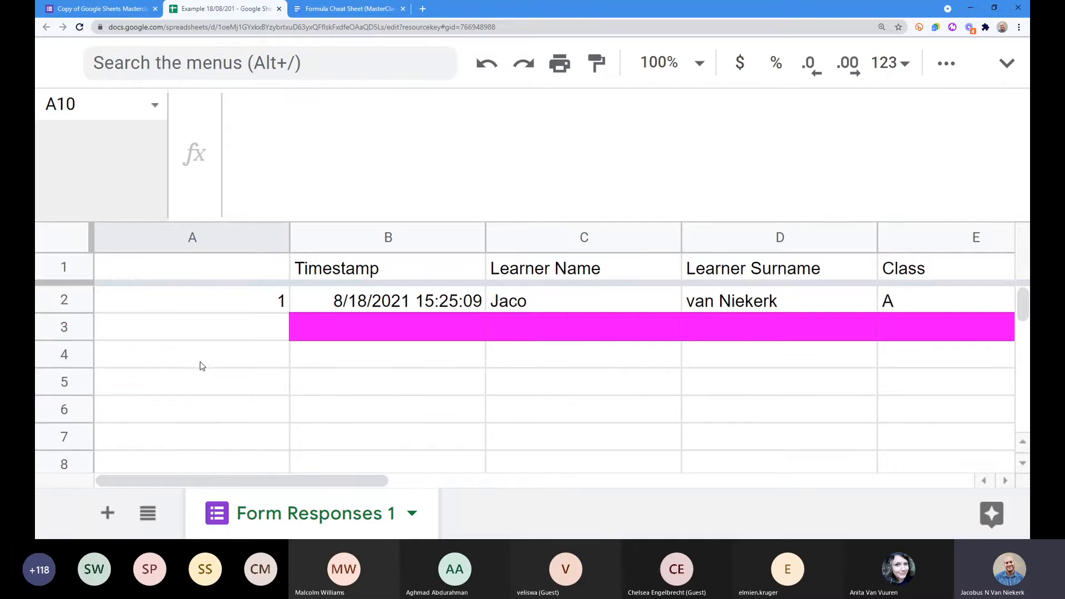
Step: Enter the test value fdg in B84 and check the number shown in A84
left_click(230, 307)
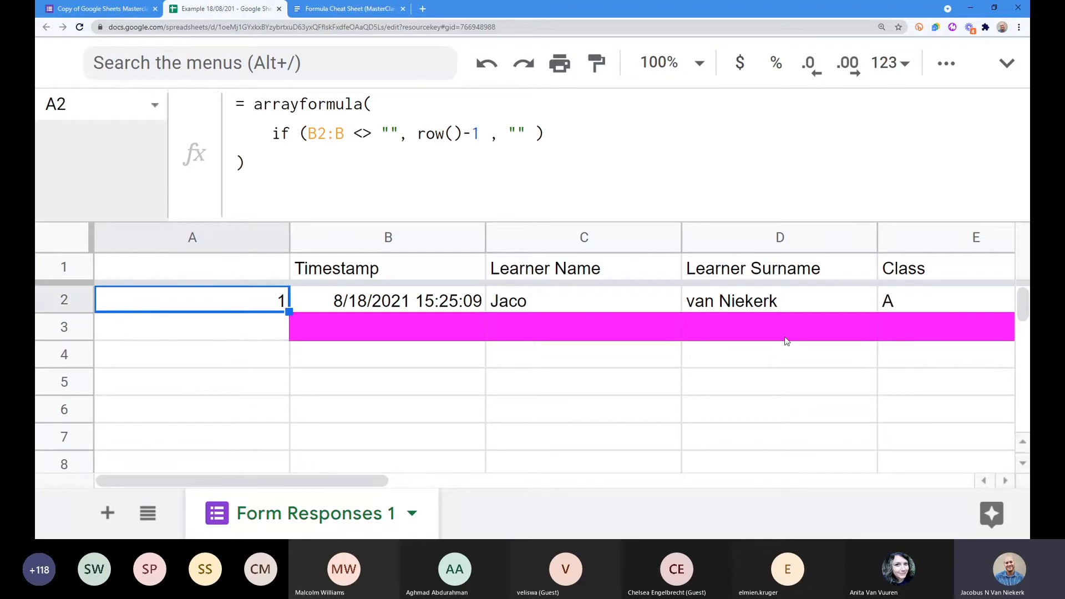
left_click_drag(1026, 306, 468, 382)
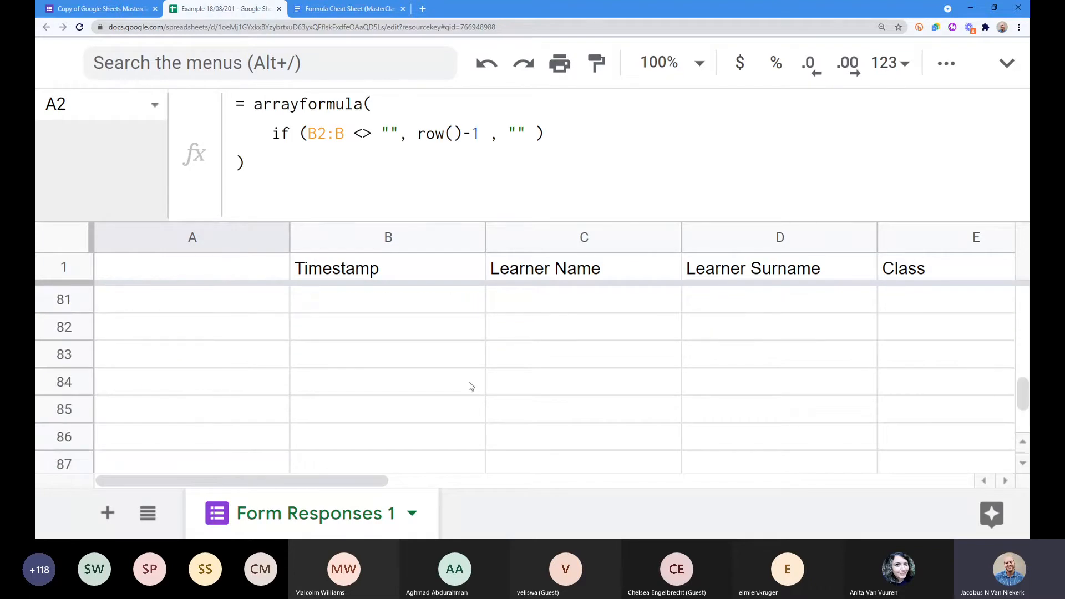
left_click(398, 384)
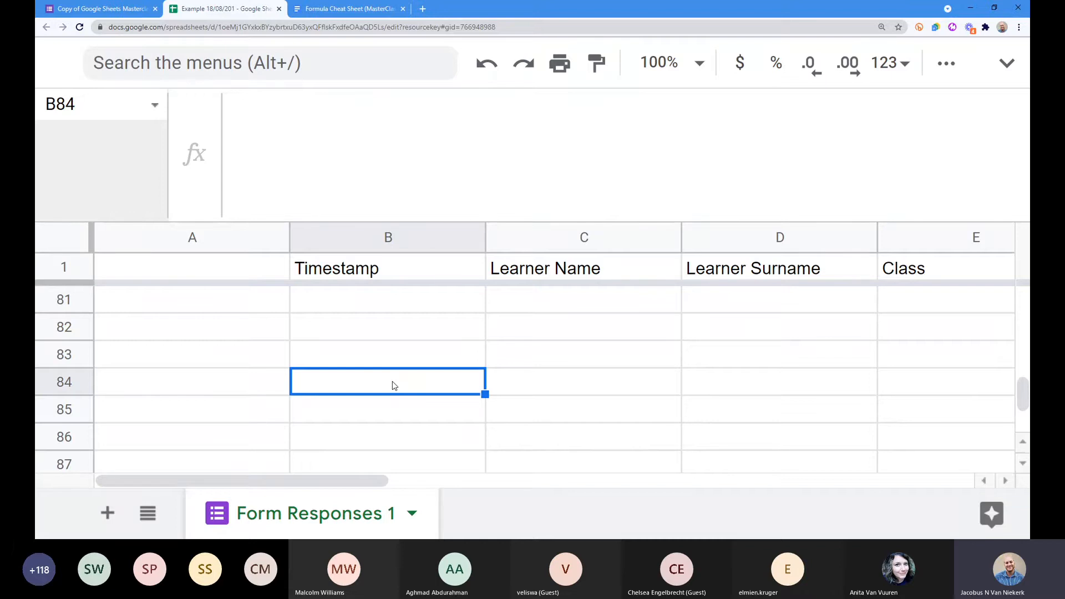
type("fdg")
left_click(363, 364)
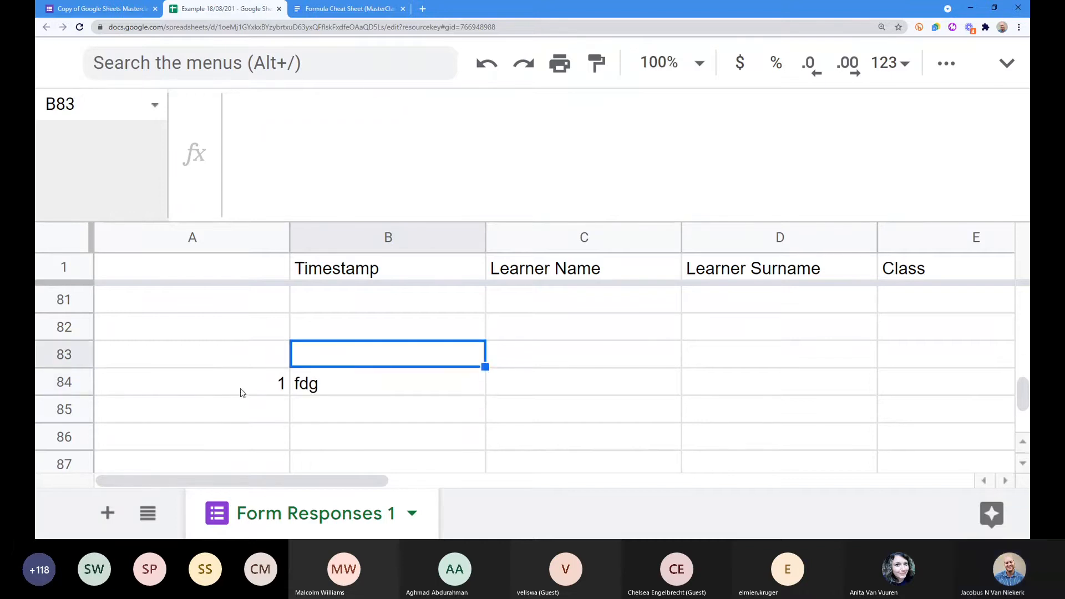
left_click(280, 387)
Step: Return to A2 and start editing its arrayformula
scroll(280, 387, "up", 15)
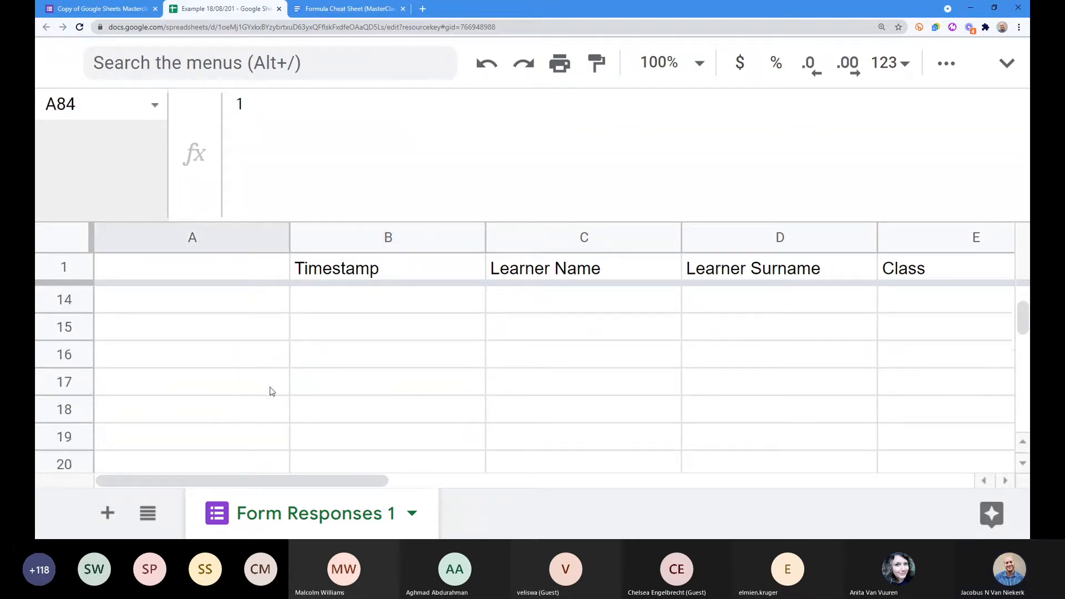
scroll(280, 387, "up", 8)
left_click(232, 304)
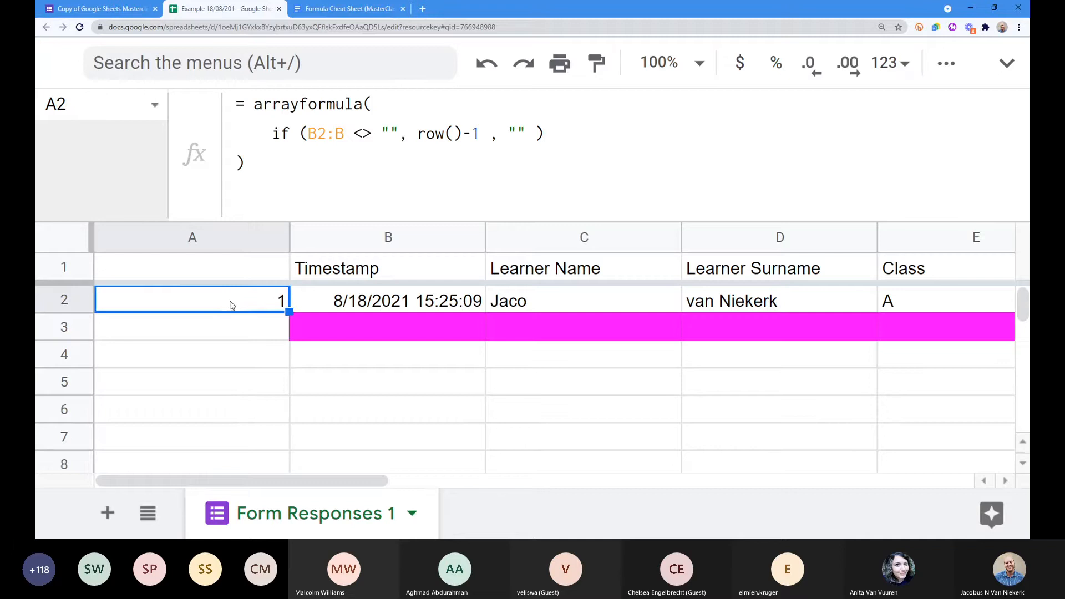
left_click(371, 157)
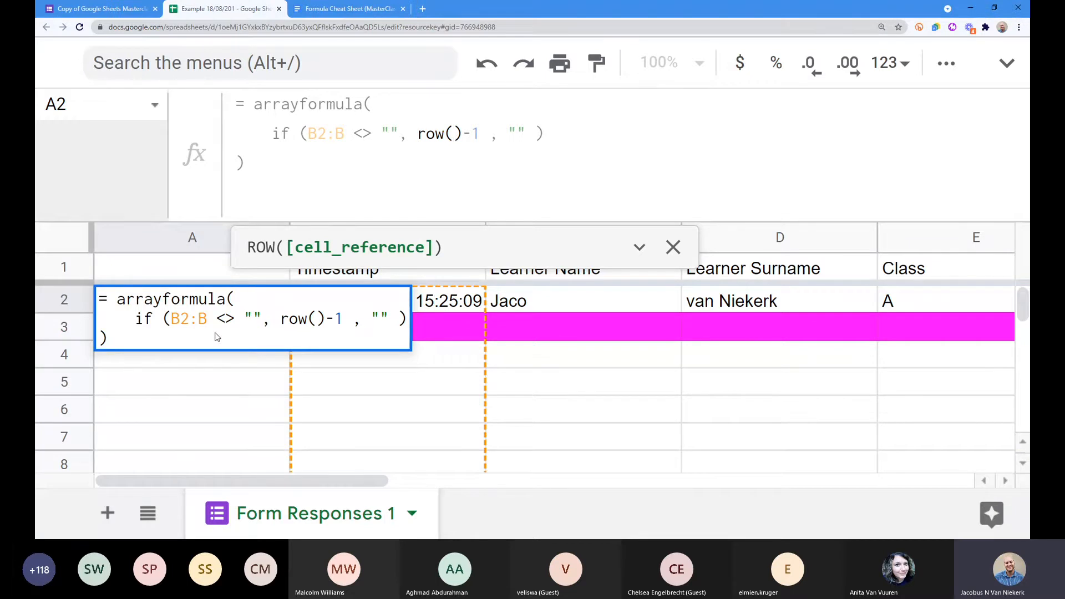
Step: Change row() to row(B2:B) in A2's arrayformula and verify A84 now shows 83
type("B2")
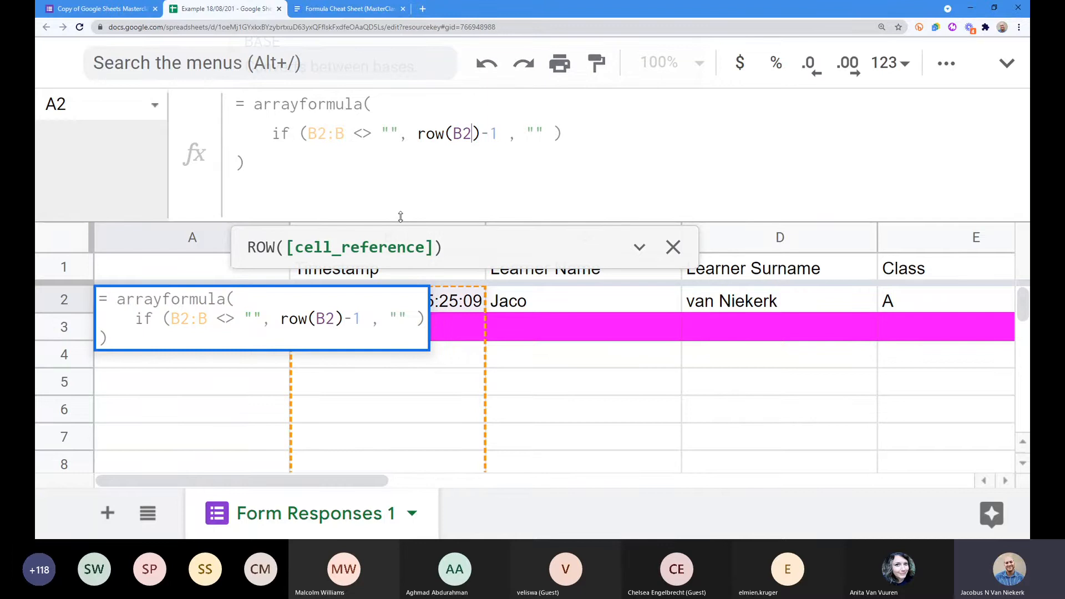
type(":B")
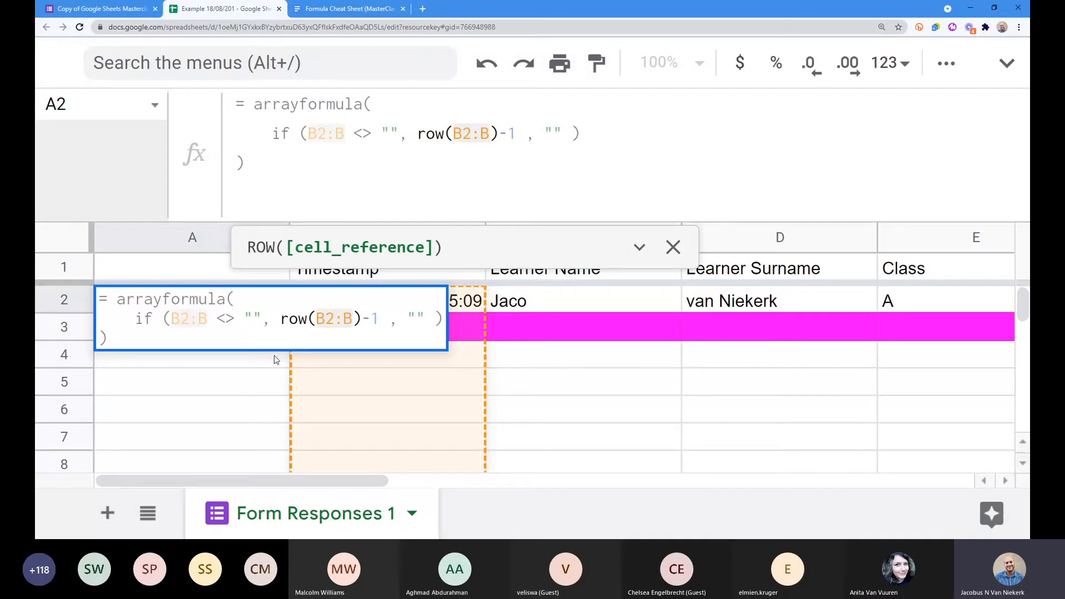
key("Return")
scroll(295, 370, "down", 15)
scroll(294, 370, "down", 10)
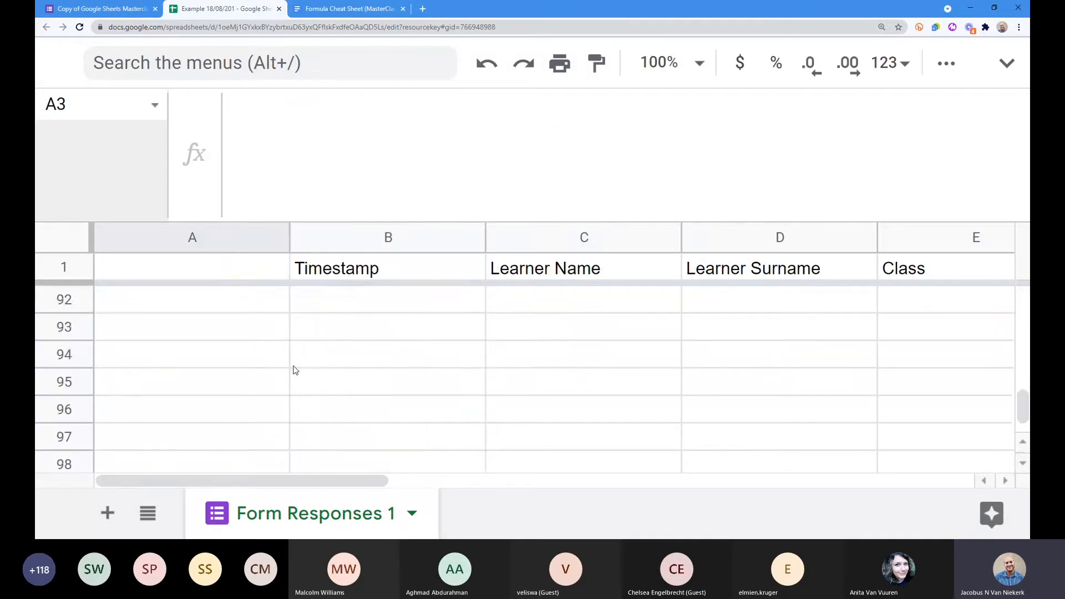
scroll(294, 368, "up", 3)
left_click(294, 362)
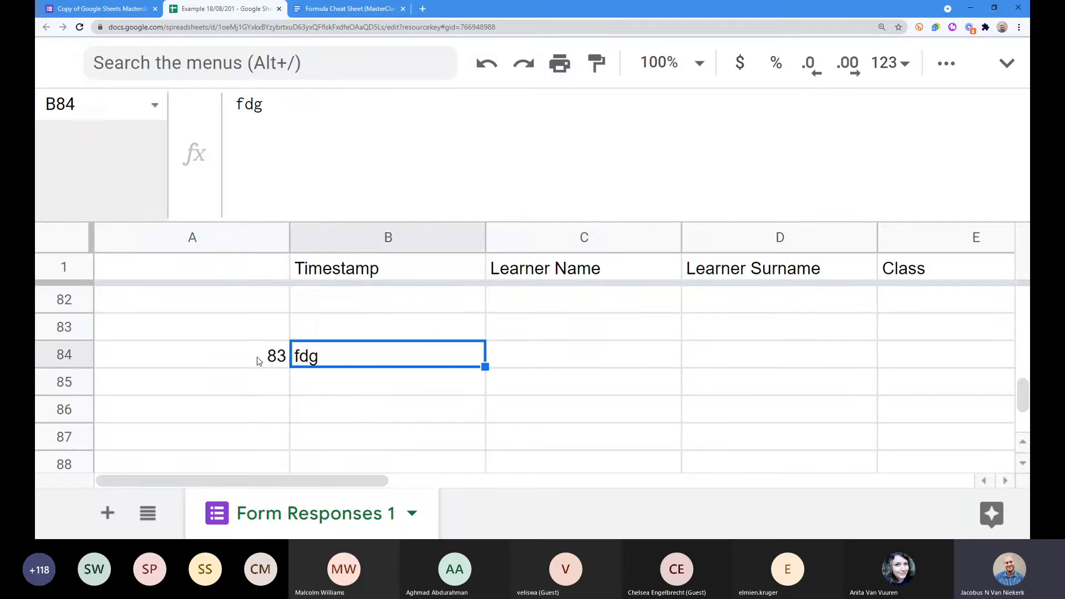
left_click(208, 359)
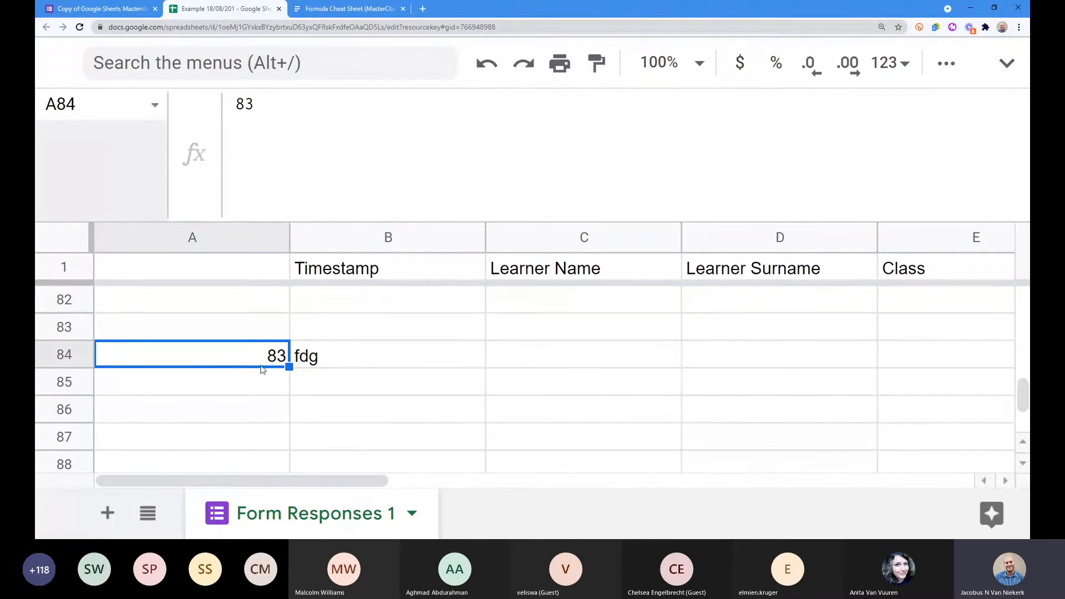
Step: Delete the fdg test entry from B84 and review A2's final formula
left_click(313, 359)
left_click(253, 361)
left_click(344, 358)
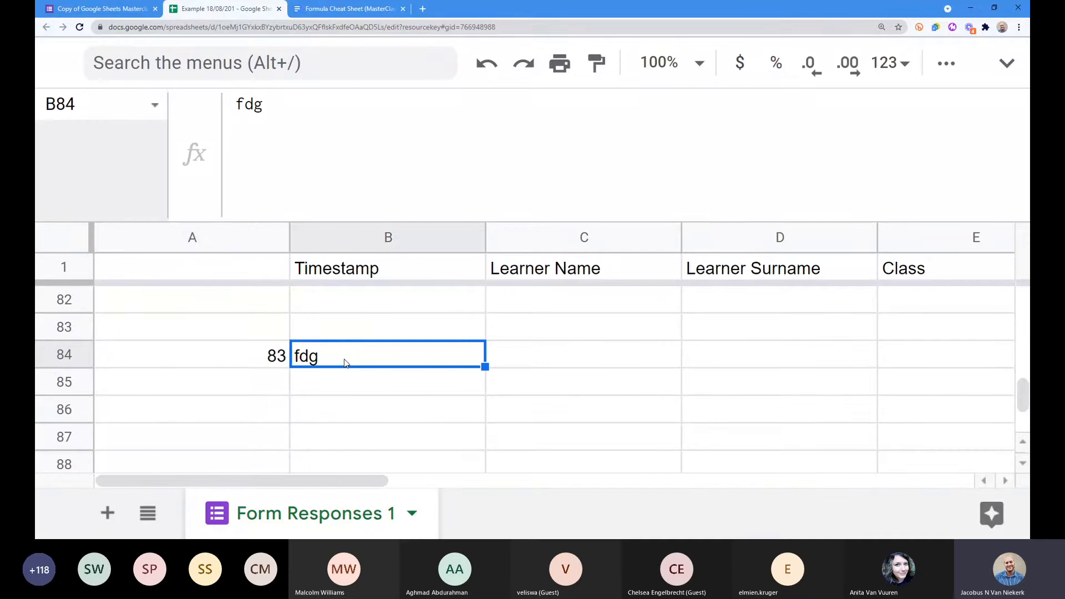
key("Delete")
scroll(255, 366, "up", 9)
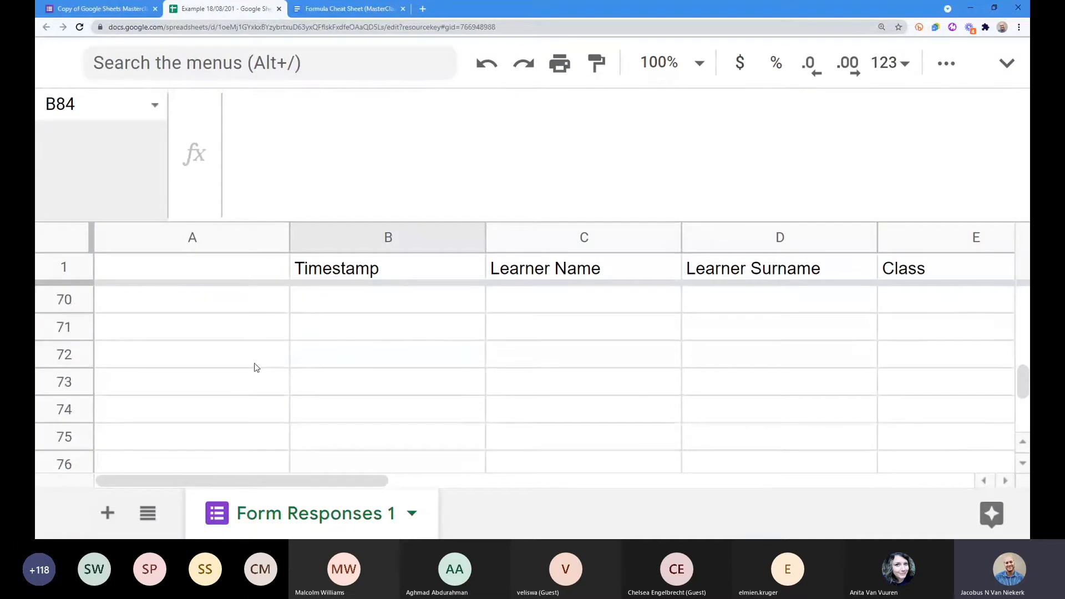
scroll(255, 366, "up", 18)
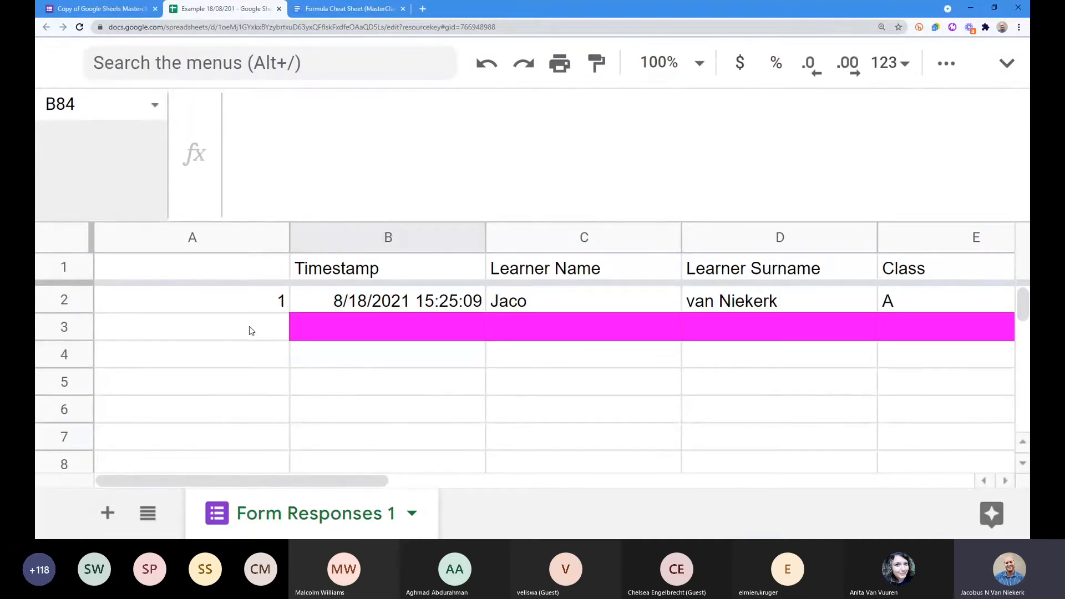
left_click(251, 303)
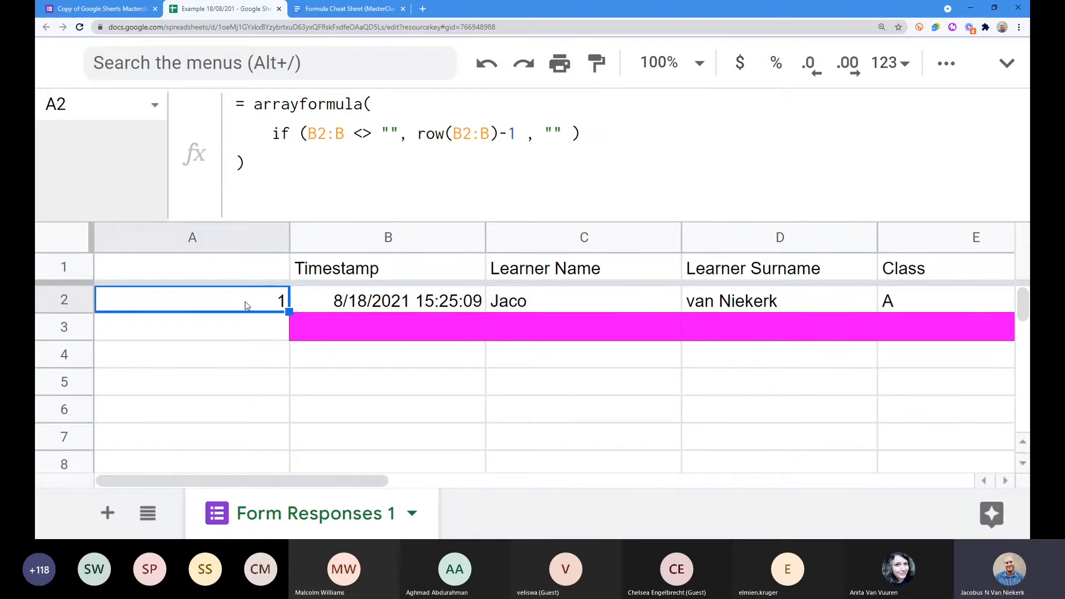
Step: Bring up the Formula Cheat Sheet zoomed out to formula 2's auto-numbering arrayformula
left_click(357, 10)
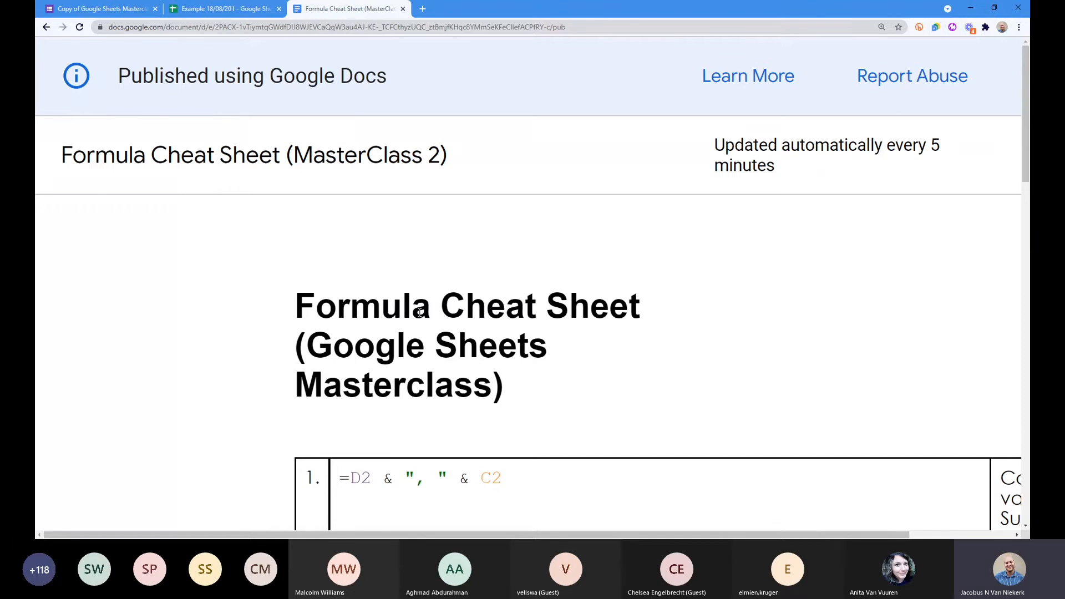
key("ctrl+minus")
key("ctrl+minus")
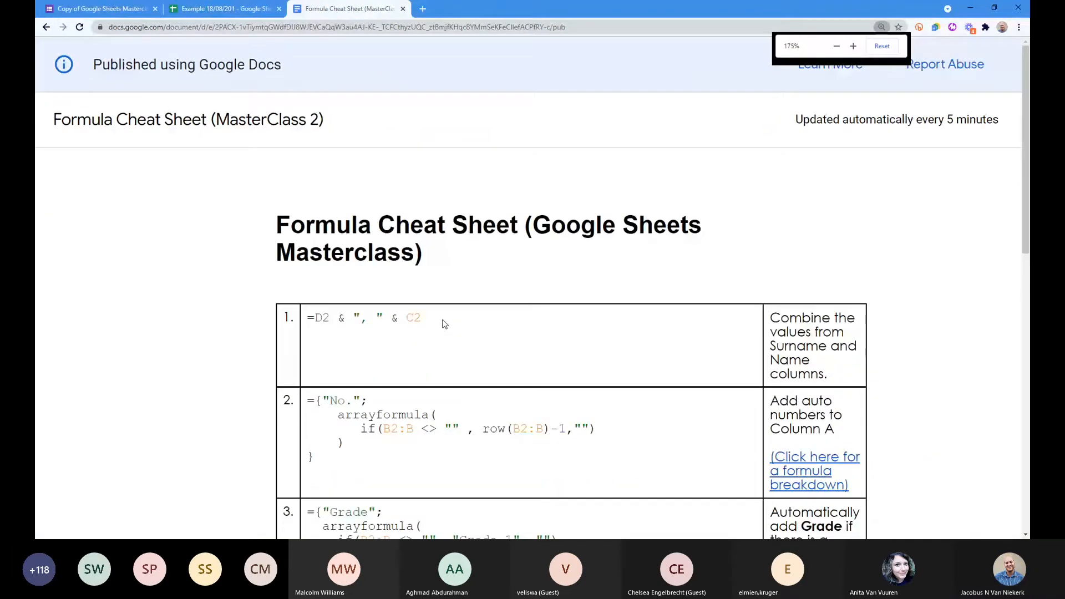
scroll(444, 324, "down", 1)
left_click_drag(307, 350, 380, 354)
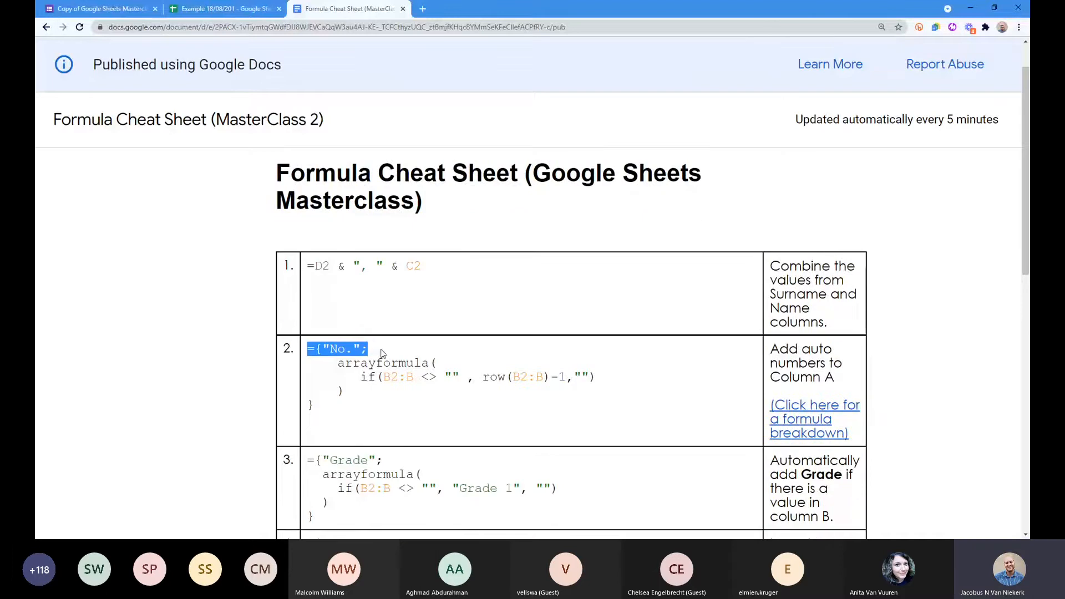
mouse_move(328, 412)
left_mouse_down()
mouse_move(299, 399)
mouse_move(311, 409)
left_mouse_up()
left_click(312, 407)
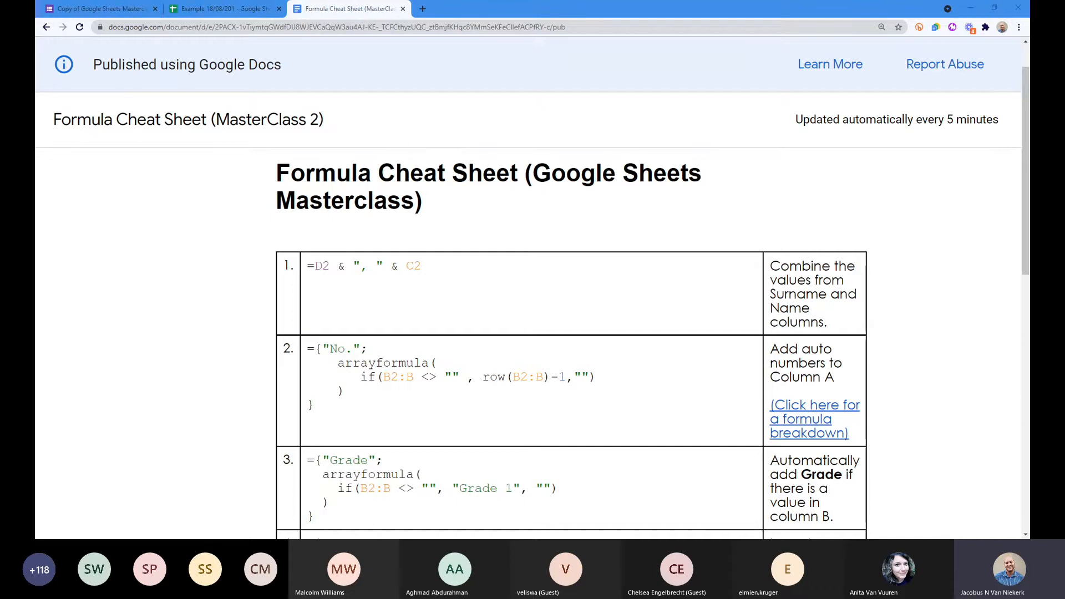
Step: Open the formula breakdown slide and reveal its row() and IF-parameter callouts
left_click(810, 418)
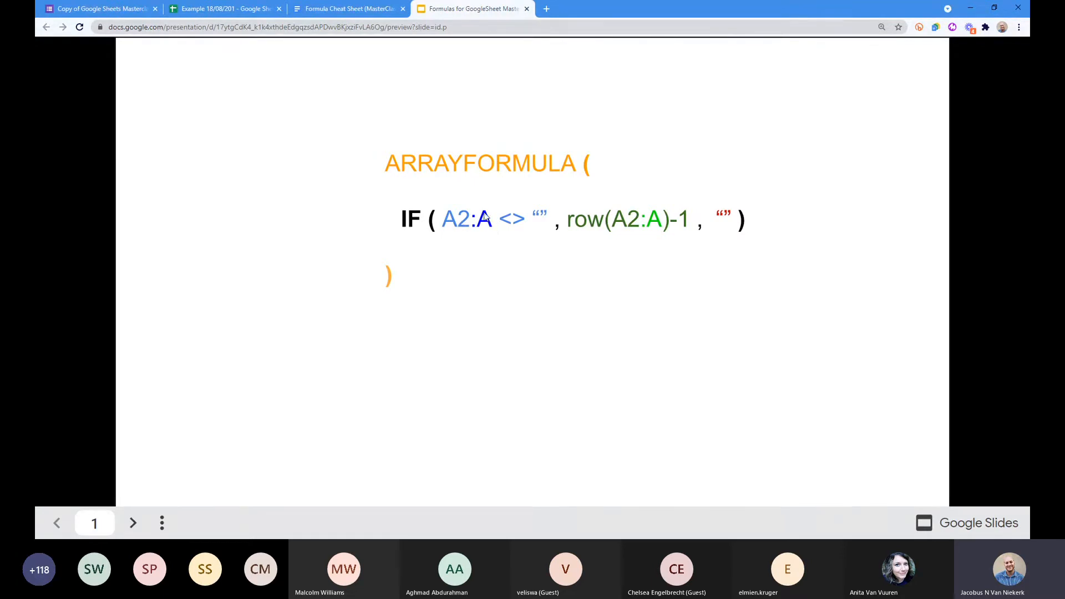
left_click(688, 275)
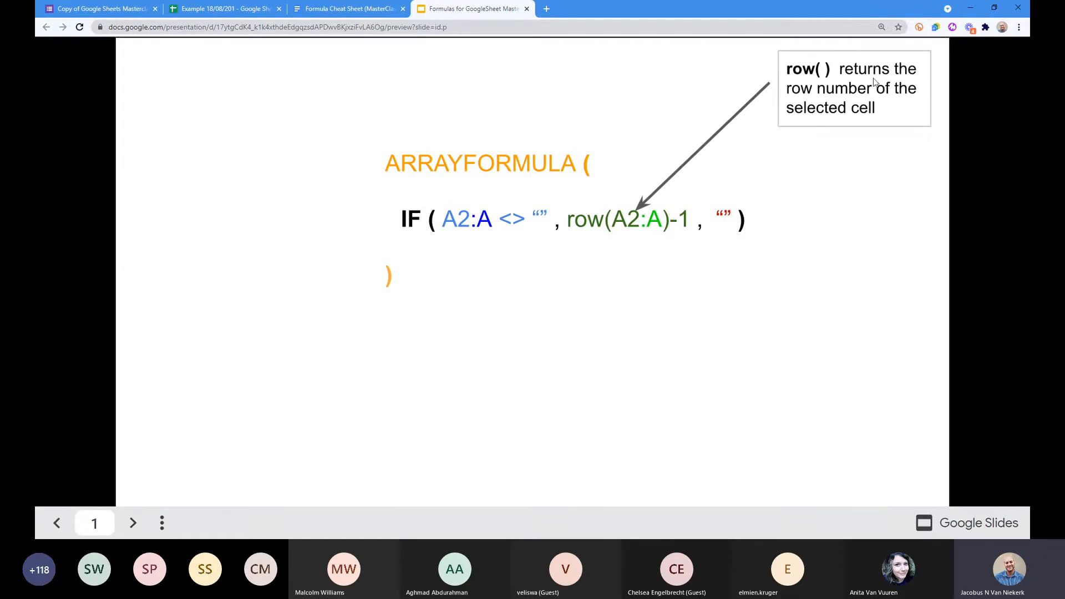
left_click(774, 151)
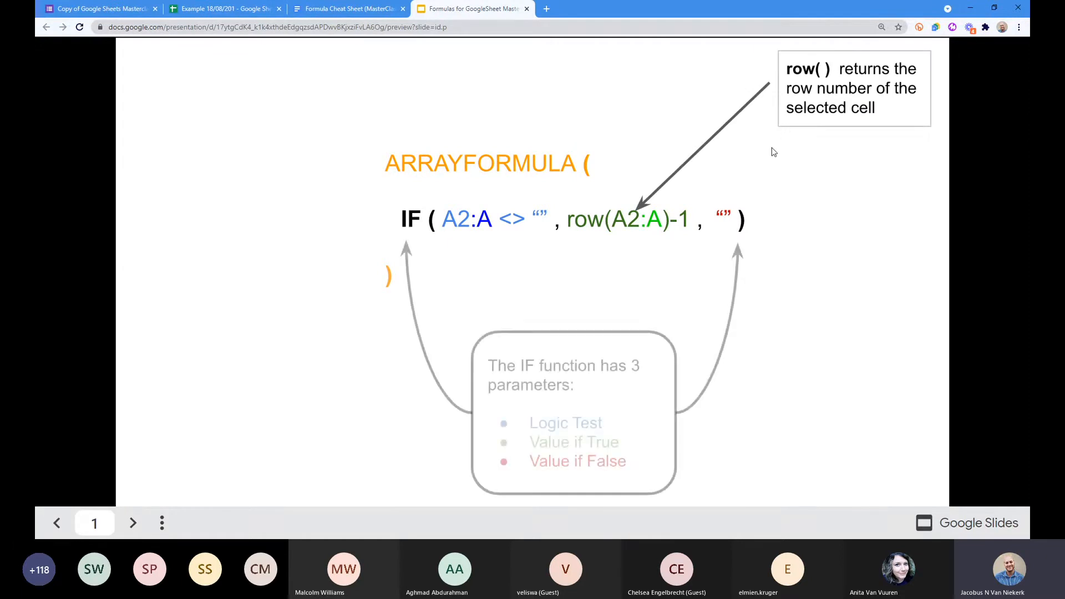
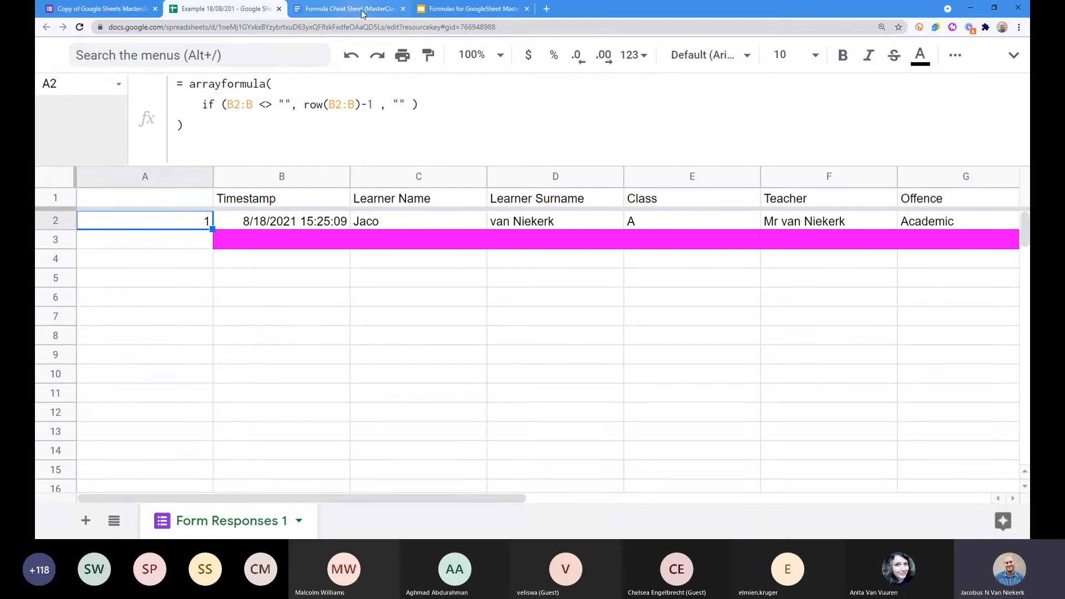
Step: Switch to the Slides deck's diagram showing how ARRAYFORMULA, IF and row() combine
left_click(467, 9)
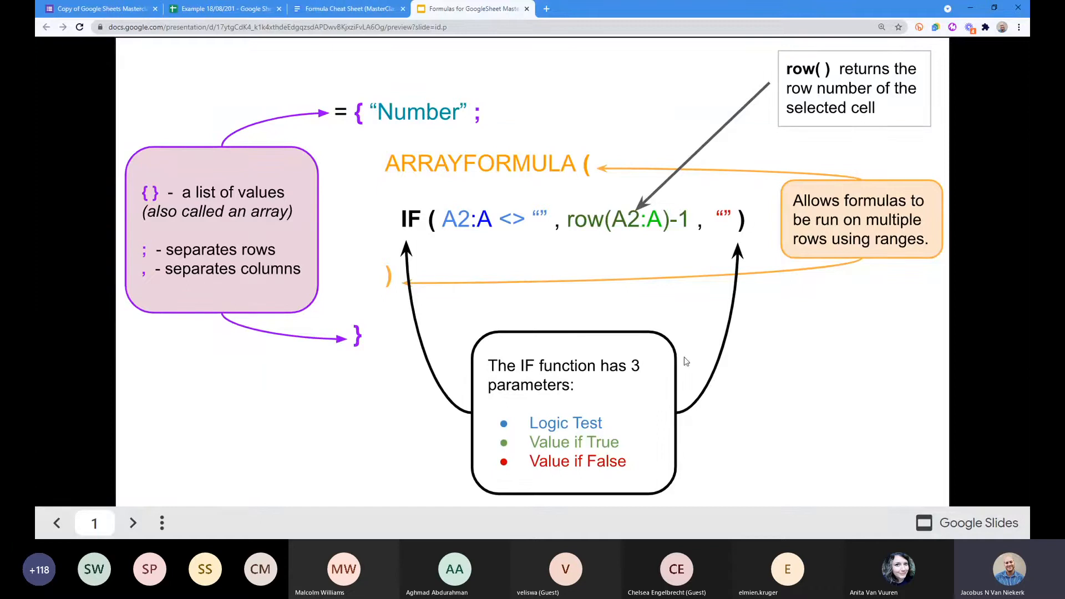
Step: Copy auto-numbering formula 2 from the Formula Cheat Sheet, then return to the Example spreadsheet
left_click(327, 9)
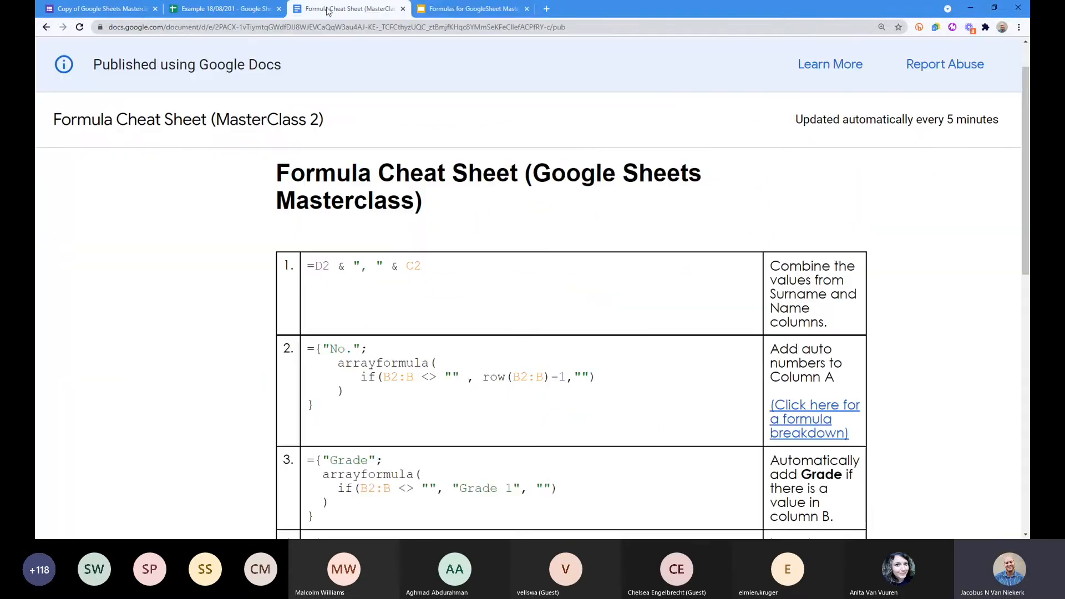
left_click_drag(308, 348, 331, 411)
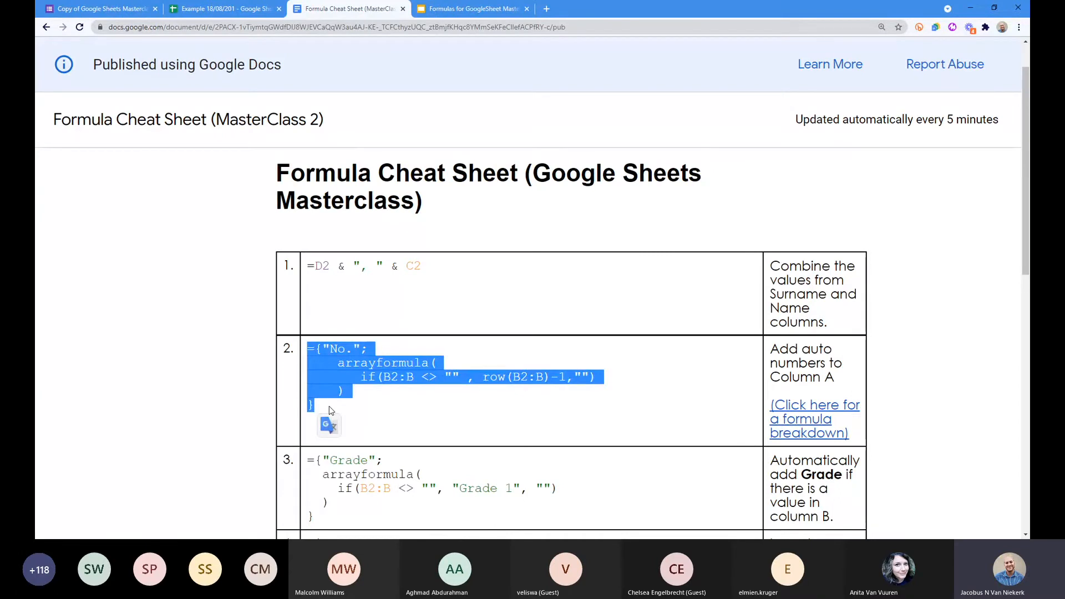
right_click(378, 368)
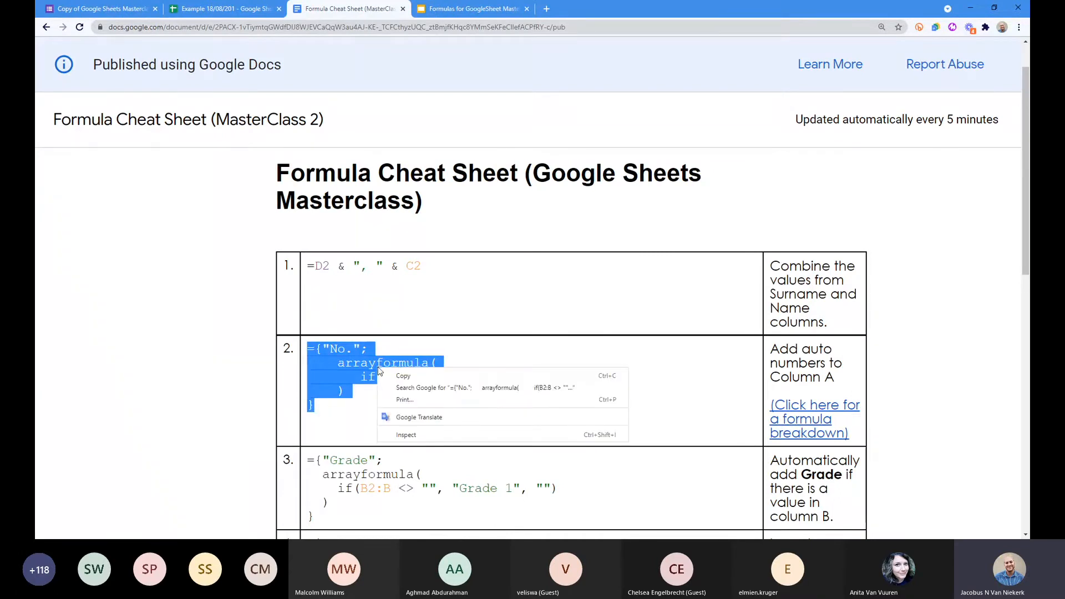
left_click(401, 376)
left_click(218, 10)
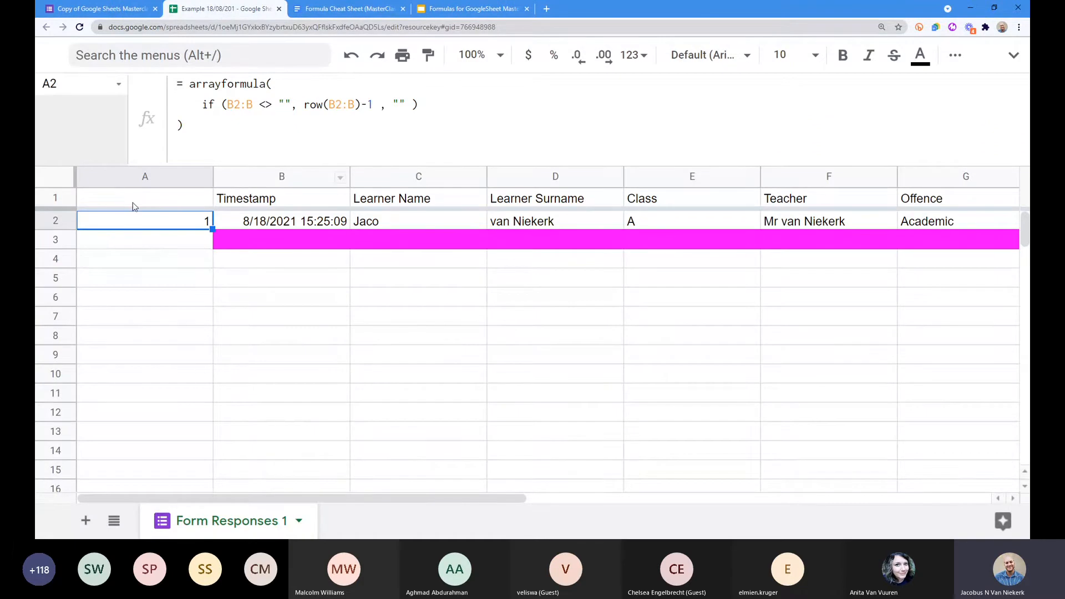
Step: Clear A2's old formula and paste the cheat-sheet No. ARRAYFORMULA into A1
key("Delete")
left_click(165, 201)
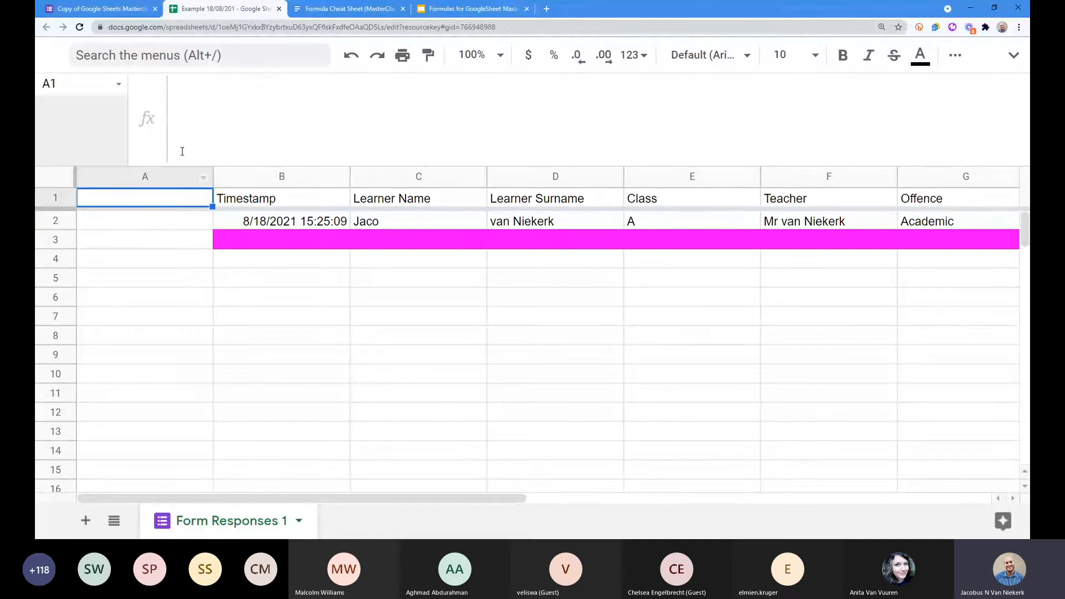
left_click(199, 106)
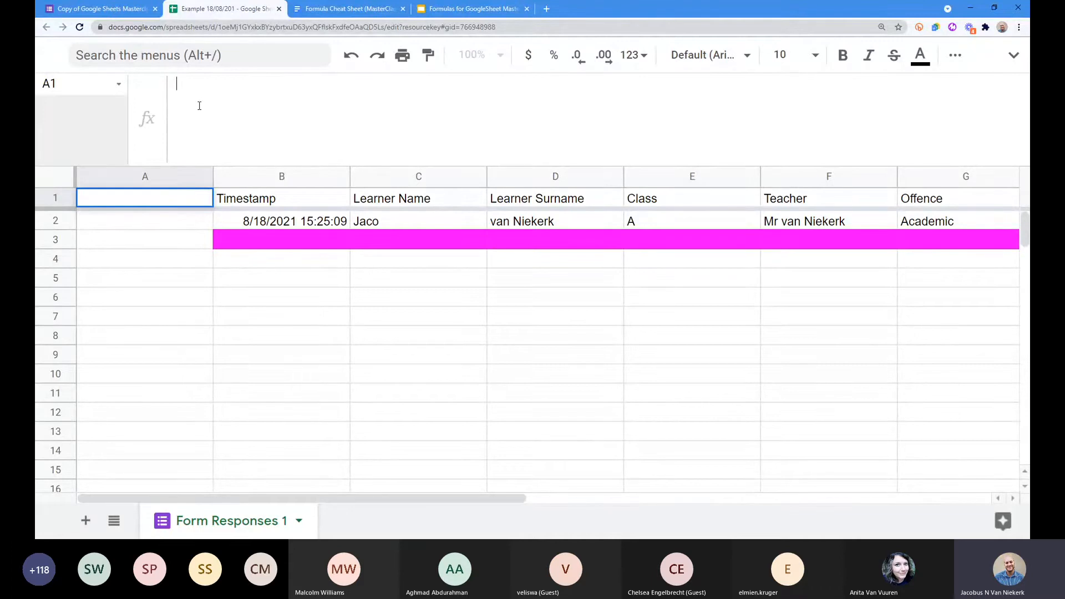
key("ctrl+v")
key("Return")
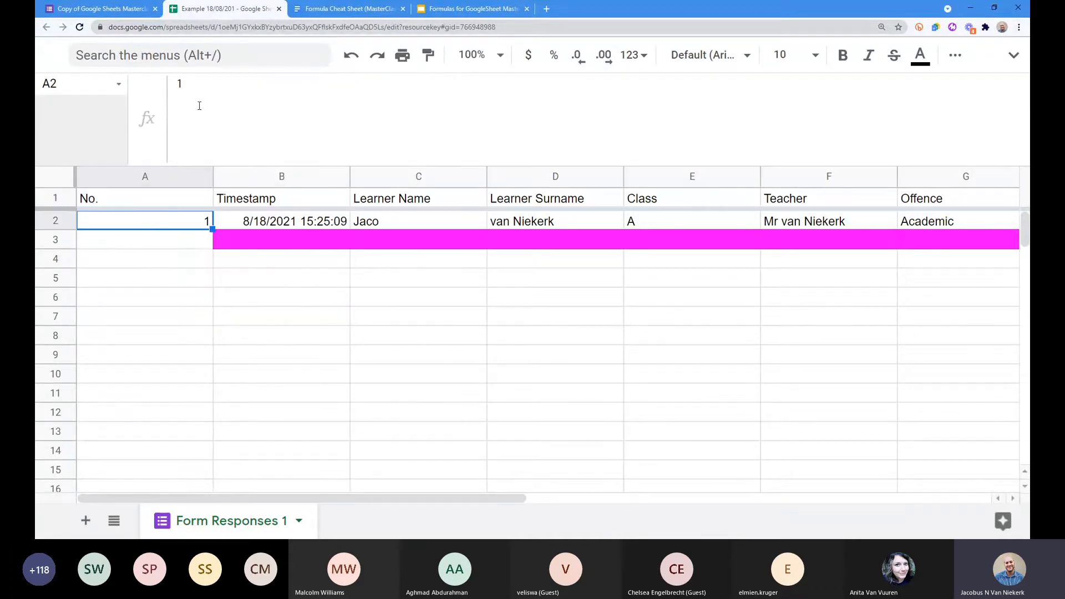
Step: Check A1's No. header formula and narrow column A to fit the numbers
left_click(144, 201)
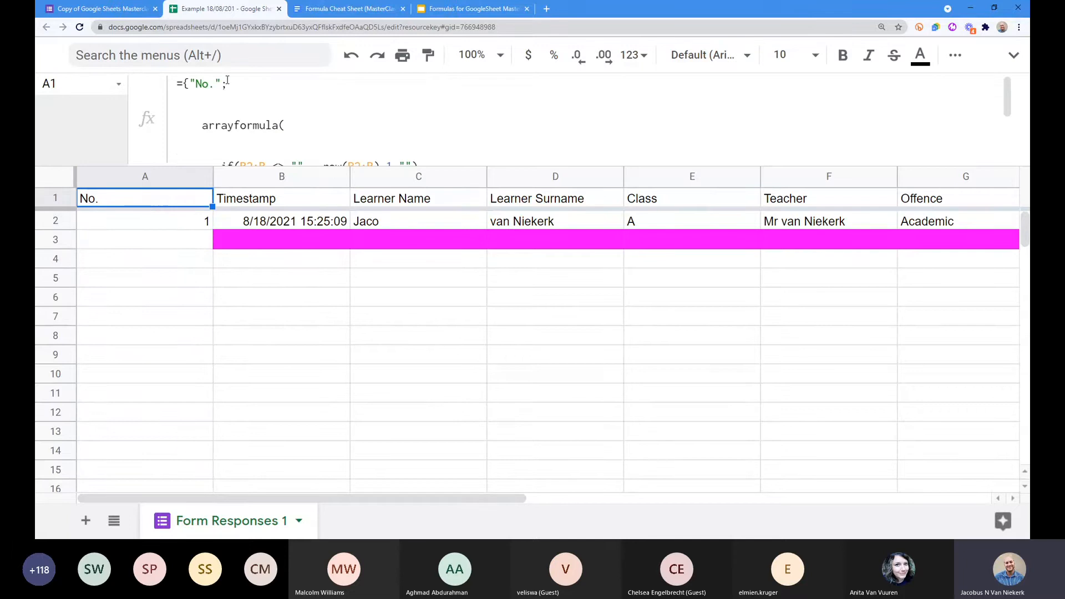
left_click_drag(227, 81, 177, 83)
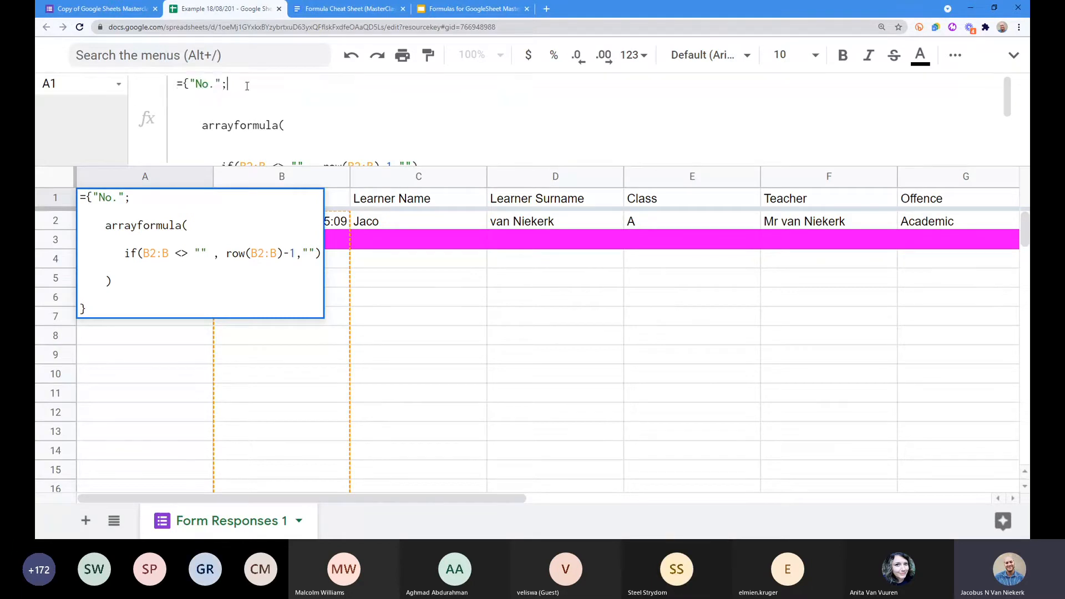
key("Return")
left_click(146, 201)
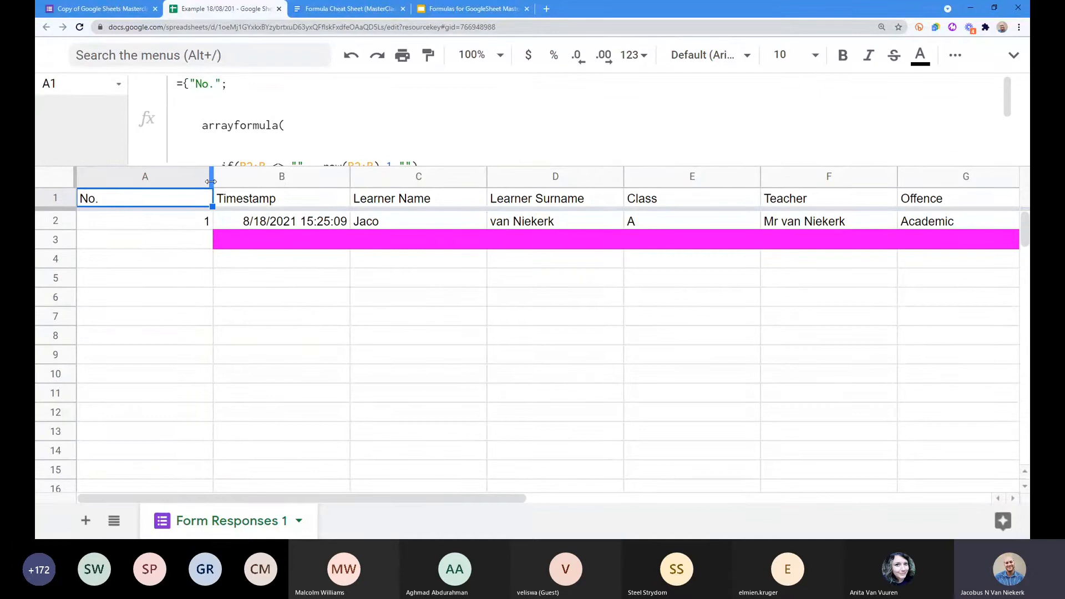
left_click_drag(210, 181, 110, 179)
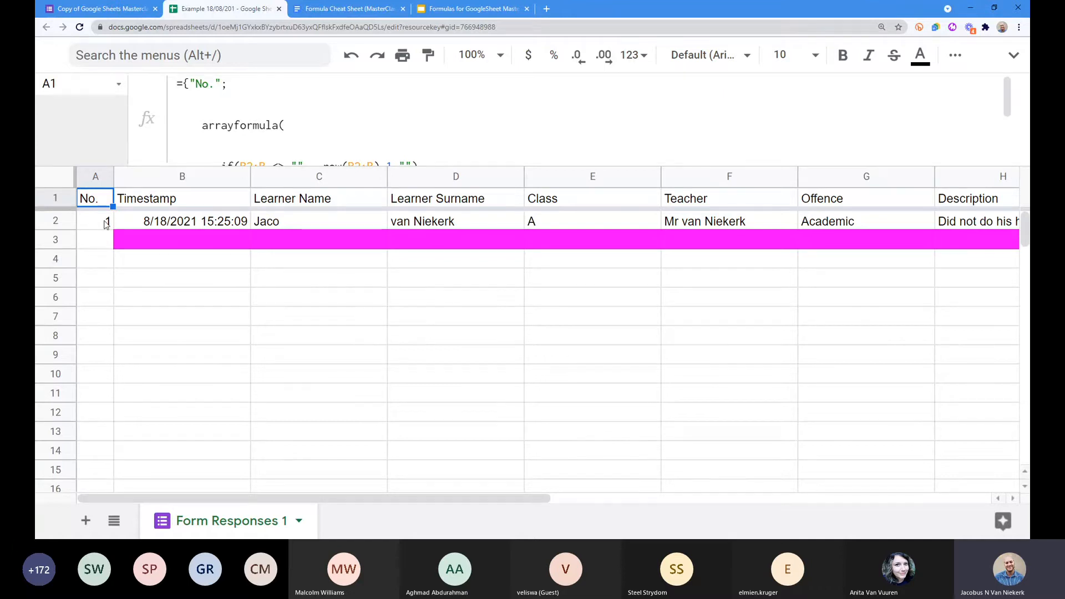
Step: Format column A as Number with no decimal places, so row numbers read as whole numbers
left_click(95, 179)
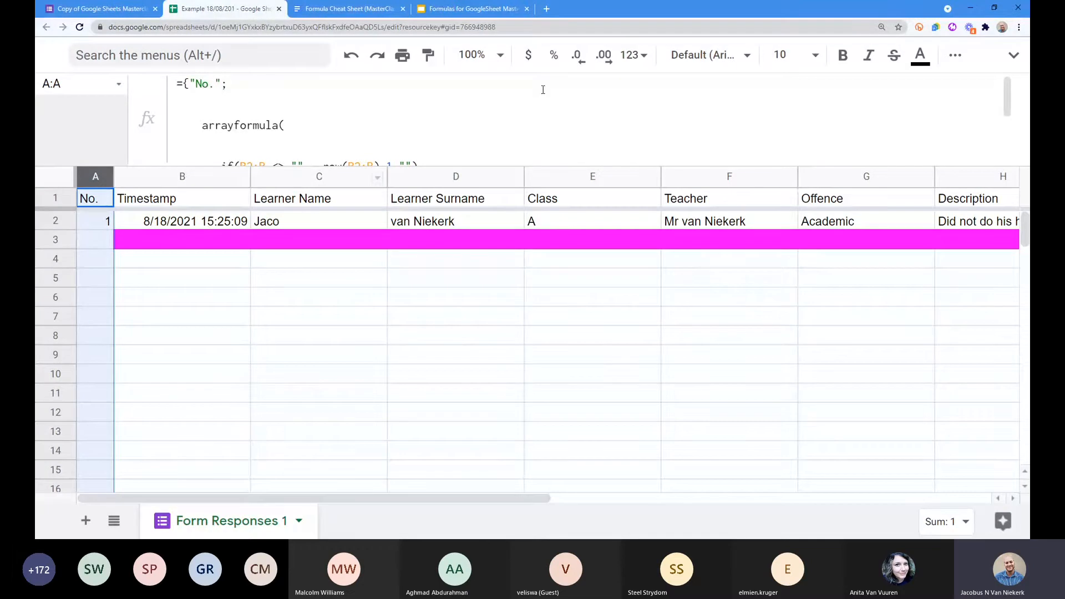
left_click(638, 61)
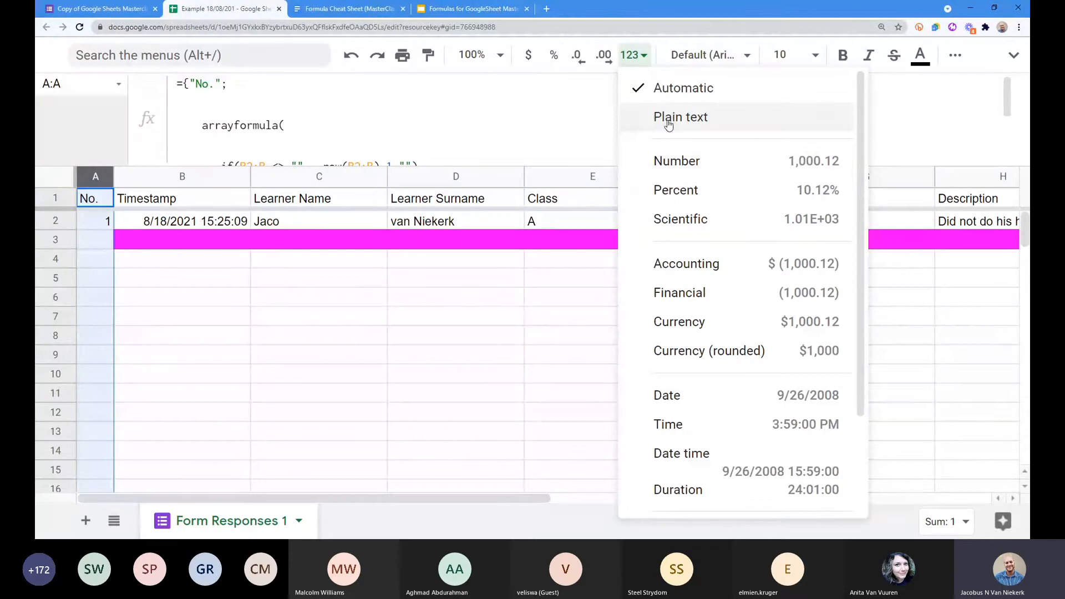
left_click(683, 160)
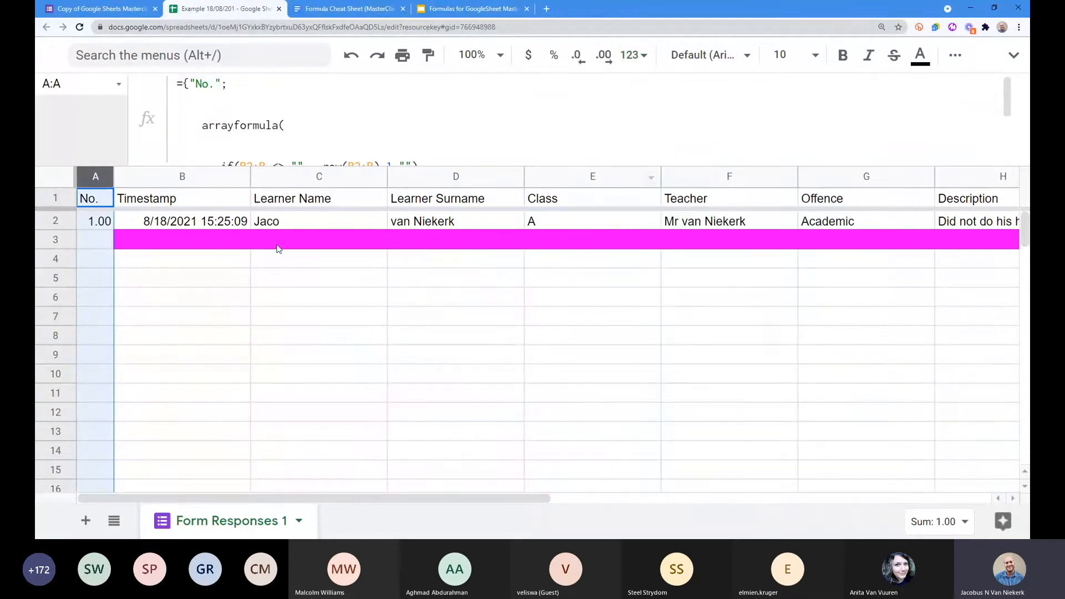
left_click(577, 55)
left_click(577, 56)
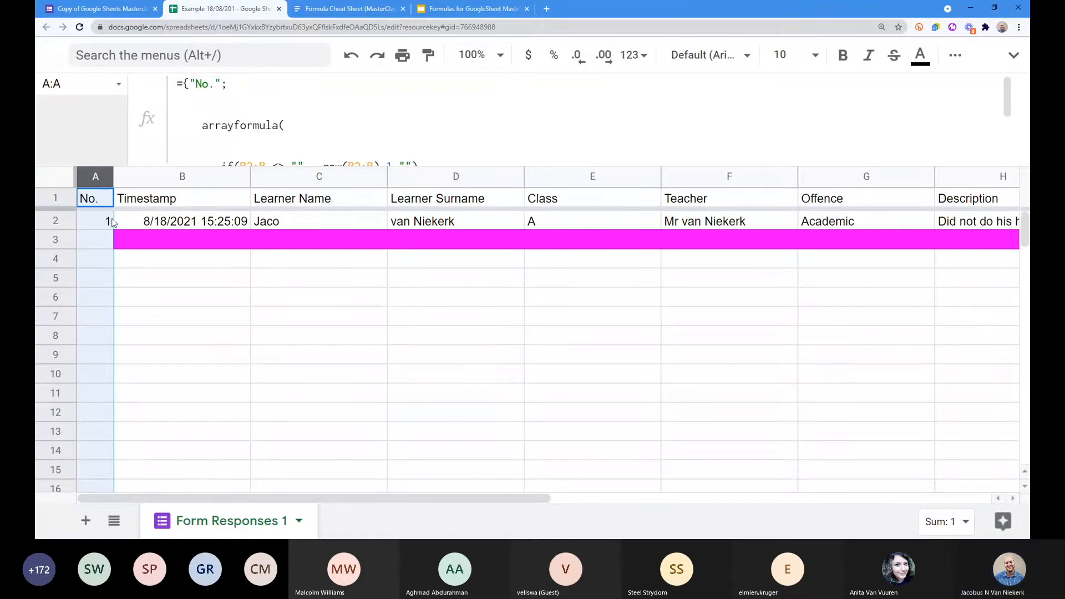
left_click(177, 220)
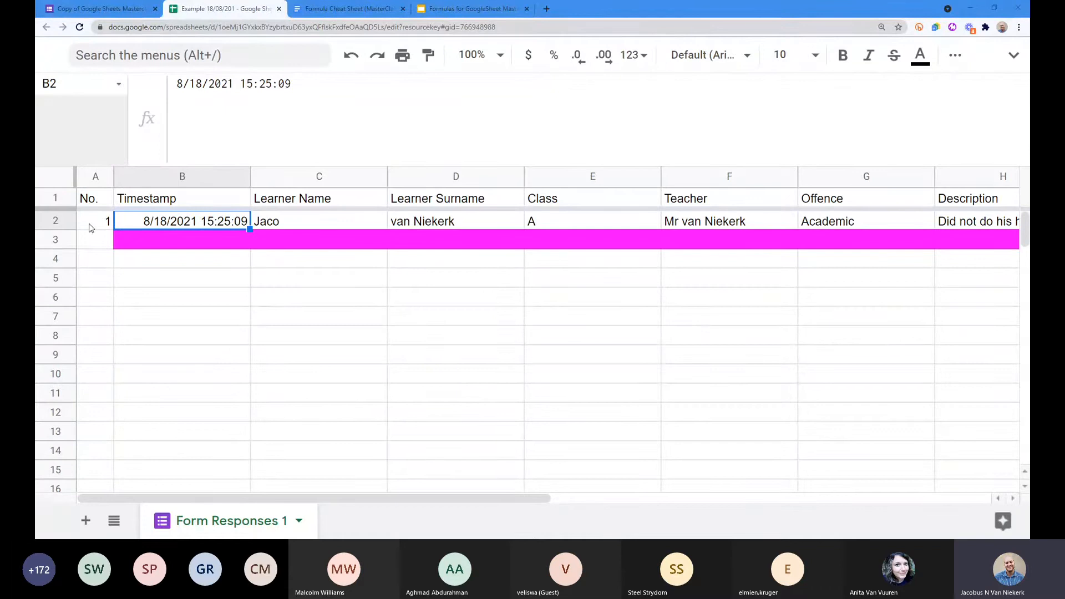
Step: Preview the discipline form as a respondent, then go back to the Form Responses spreadsheet
left_click(123, 9)
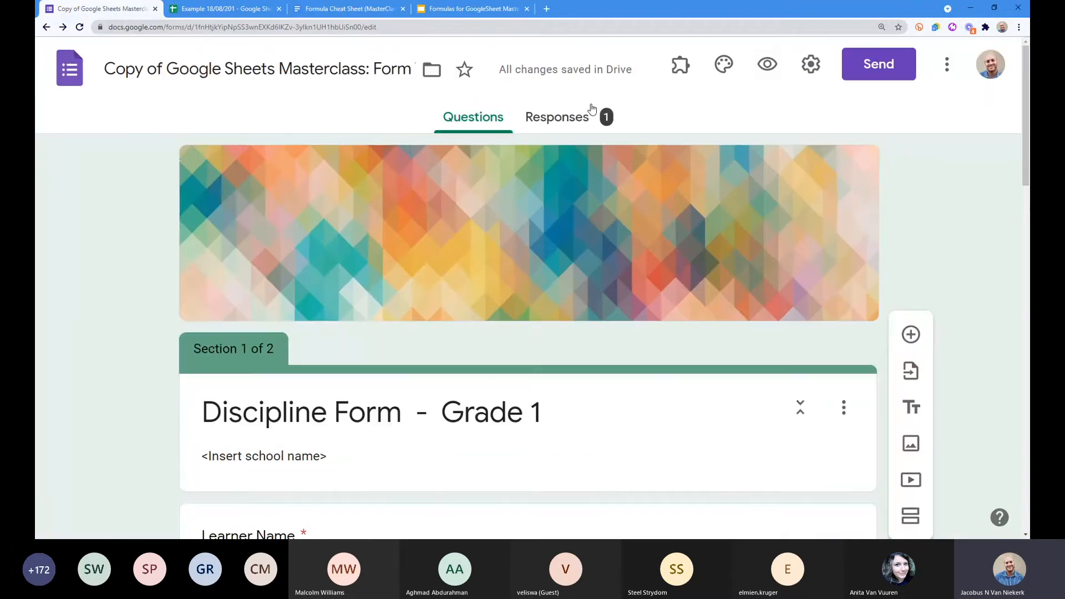
left_click(768, 64)
left_click_drag(217, 4, 1054, 83)
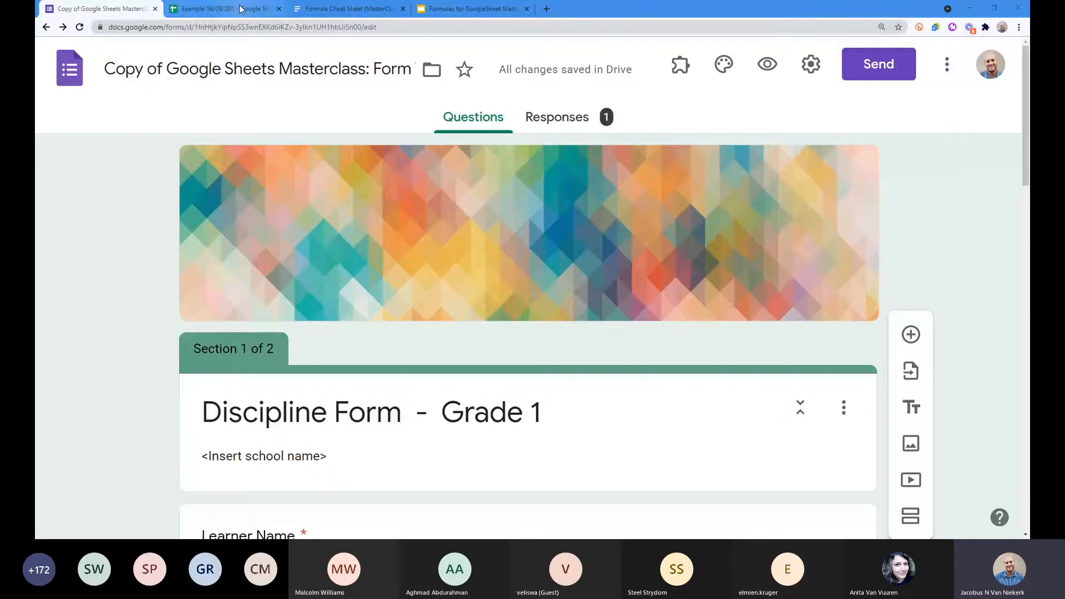
left_click(240, 9)
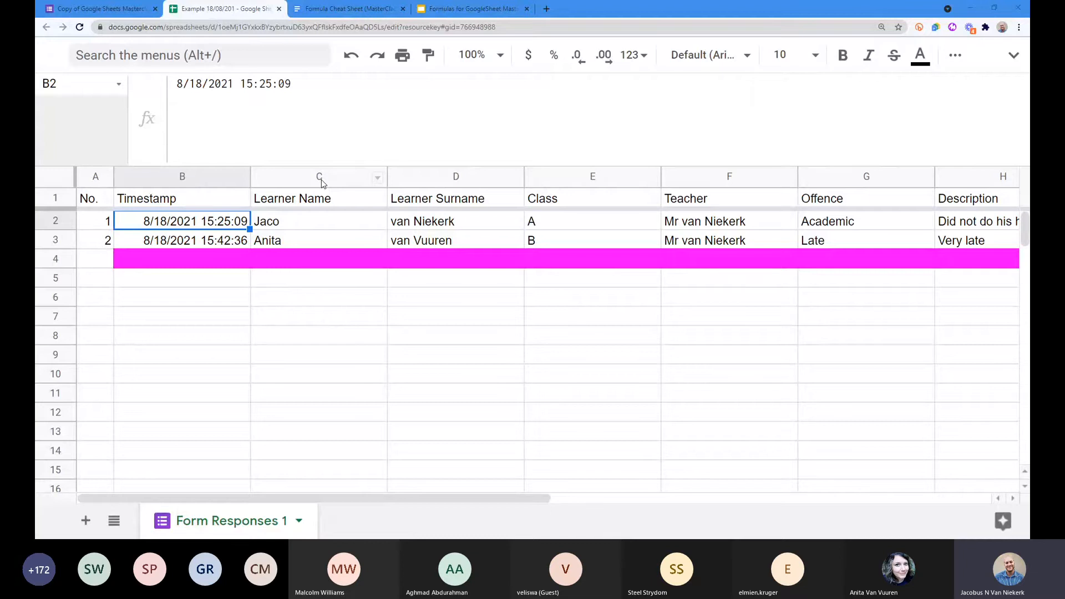
Step: Narrow the Class and Learner Name columns
left_click_drag(660, 178, 574, 180)
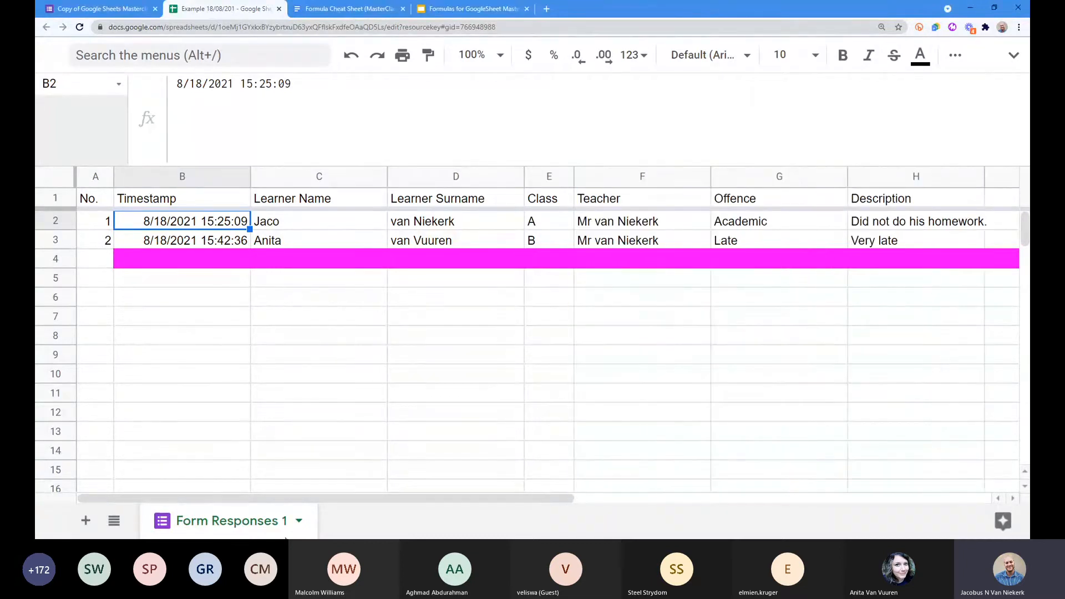
left_click_drag(354, 498, 330, 506)
left_click_drag(387, 176, 349, 178)
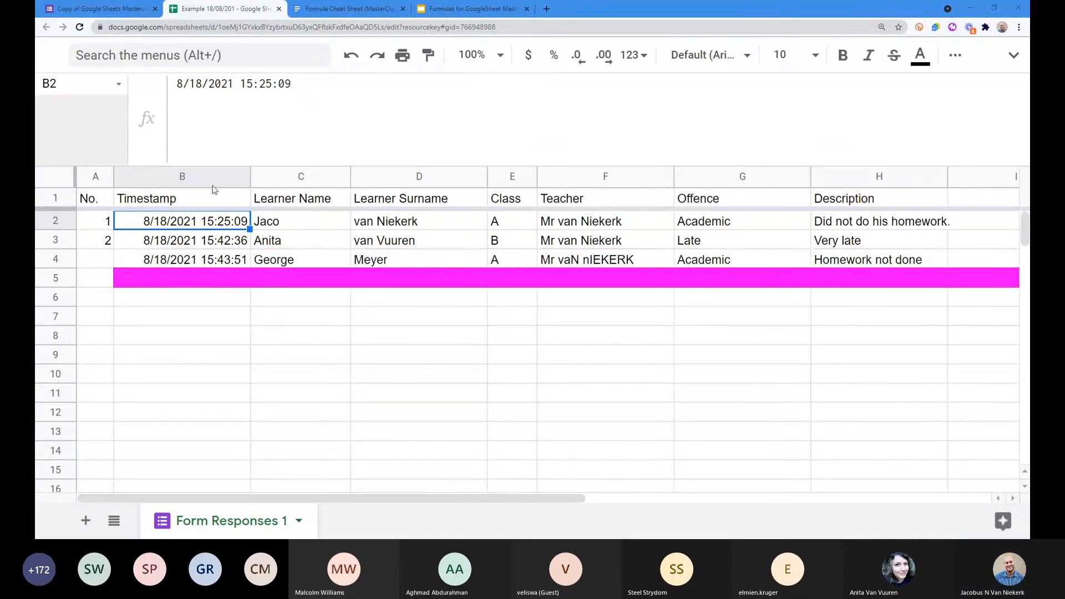
Step: Inspect the new third response numbered 3 and the learner name and surname cells
left_click(238, 265)
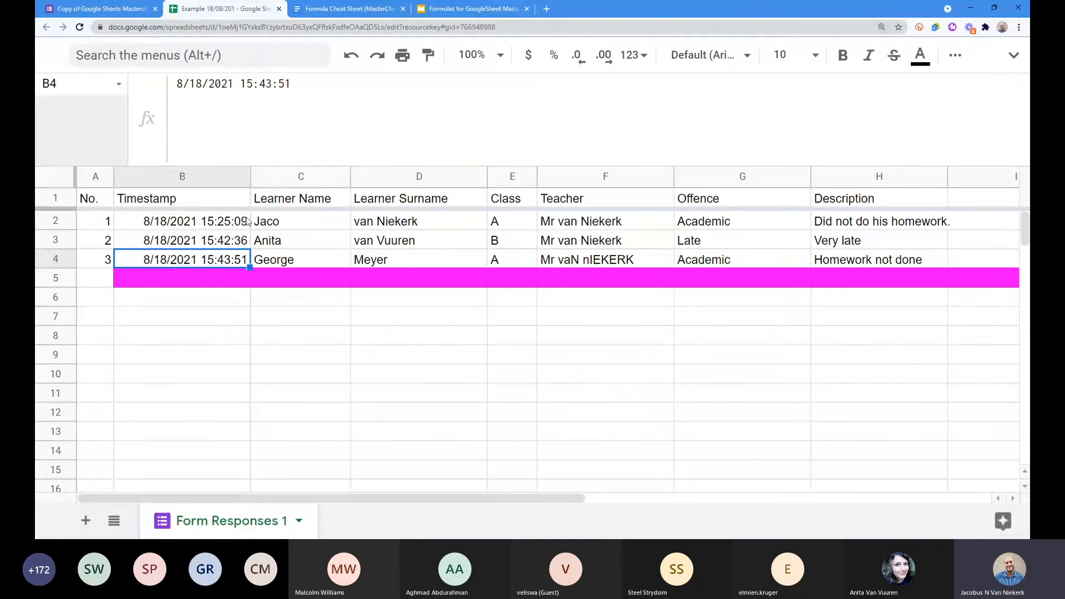
left_click(298, 223)
left_click_drag(299, 224, 394, 264)
left_click(290, 222)
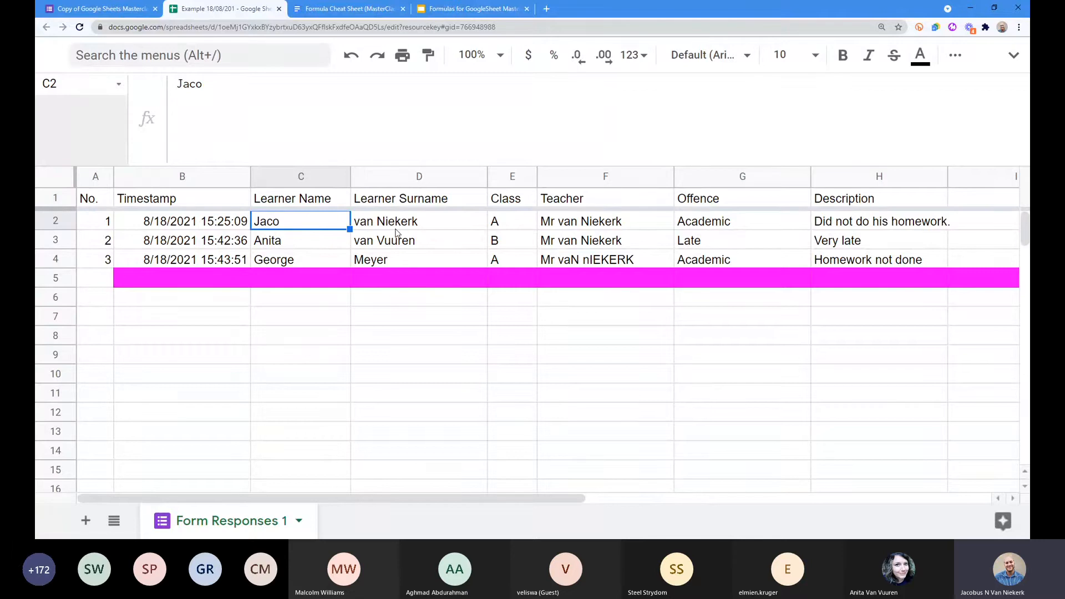
Step: Insert one empty column to the left of the Class column
right_click(513, 177)
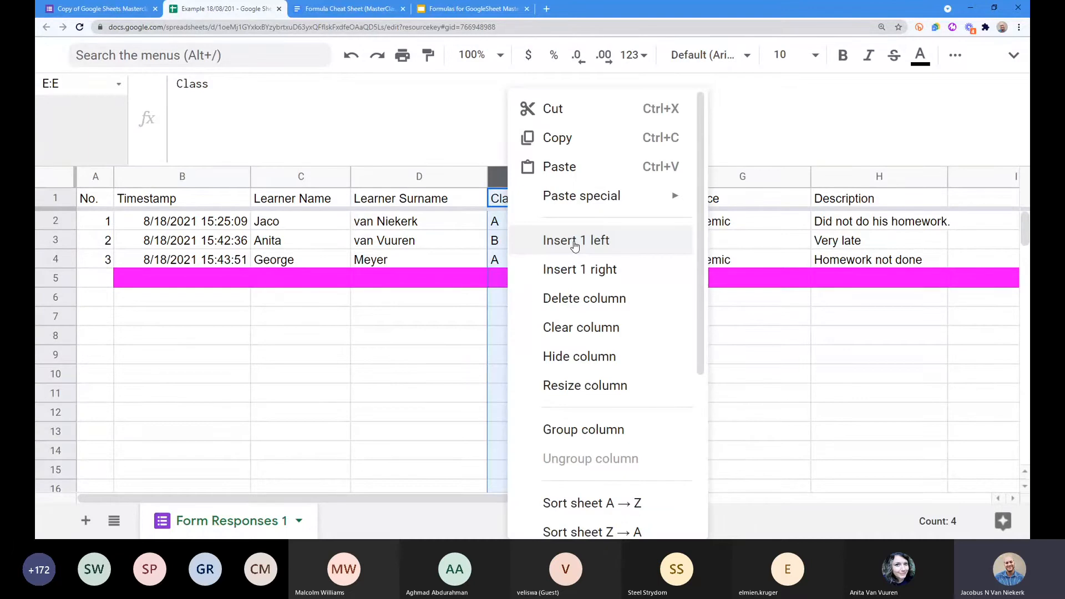
left_click(574, 242)
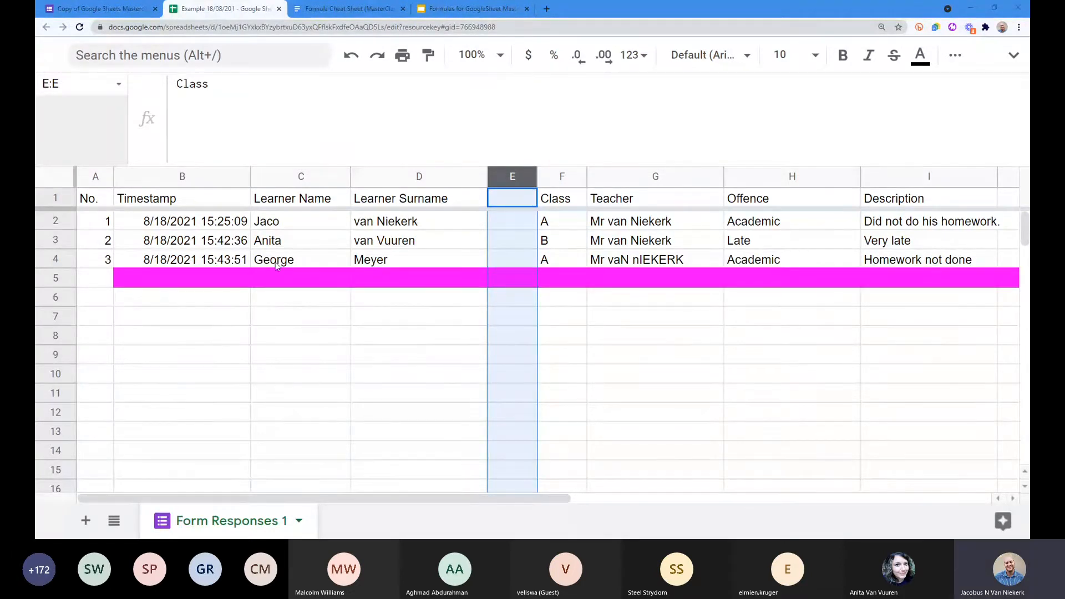
Step: Undo the A1 numbering formula and copy formula 2 again from the cheat sheet
key("ctrl+z")
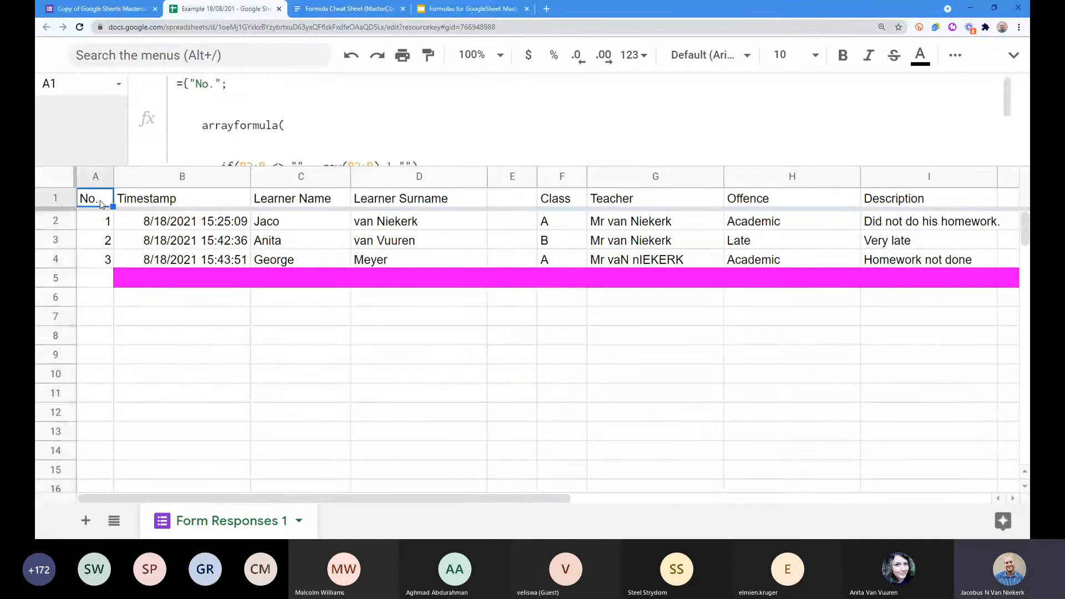
key("ctrl+z")
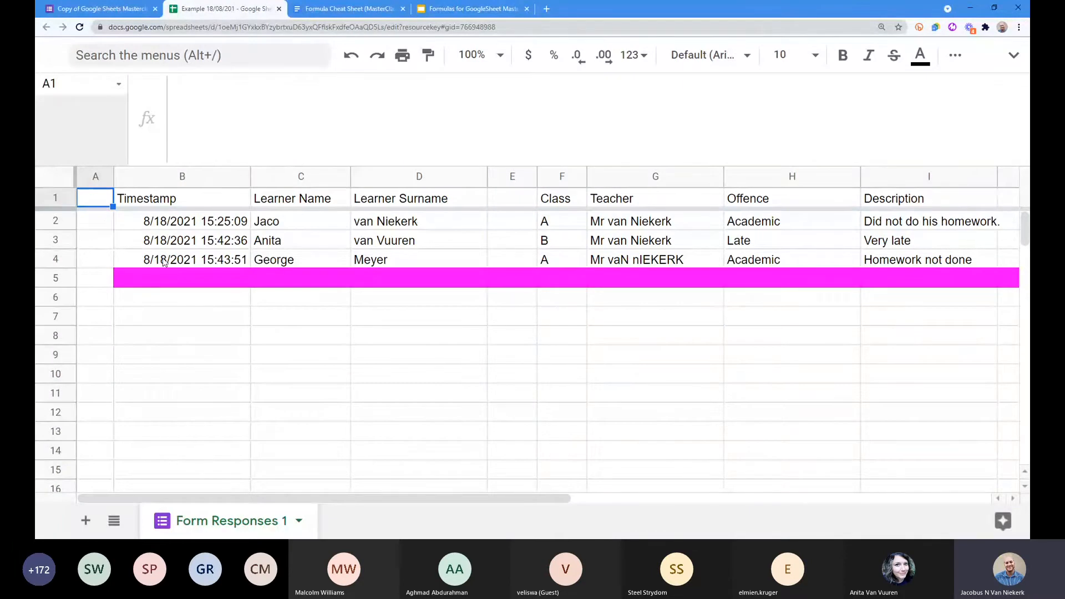
key("ctrl+Tab")
left_click_drag(333, 409, 309, 348)
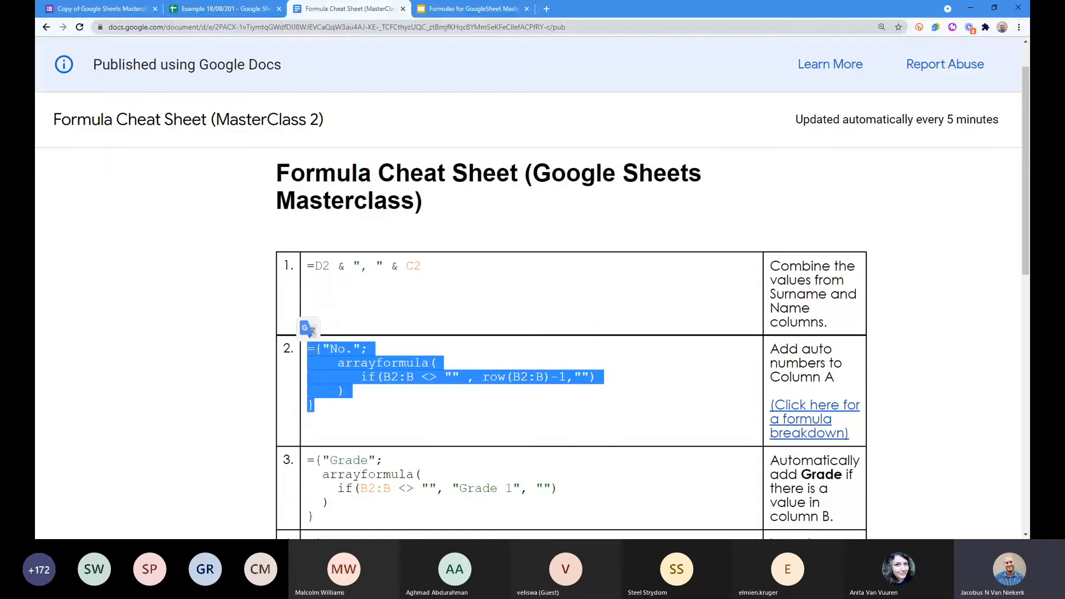
right_click(358, 359)
left_click(400, 366)
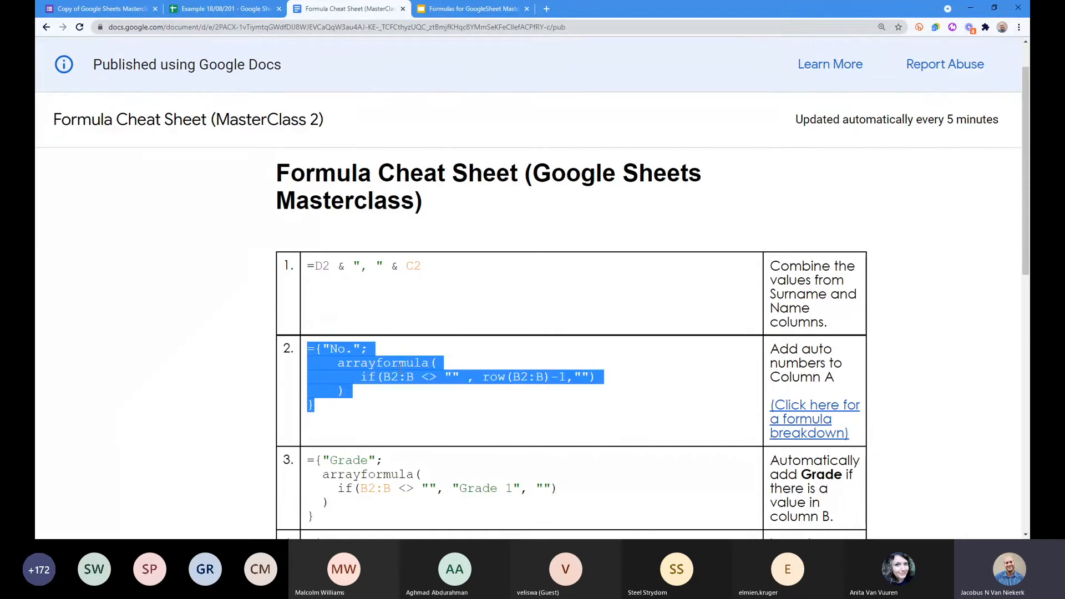
left_click(193, 12)
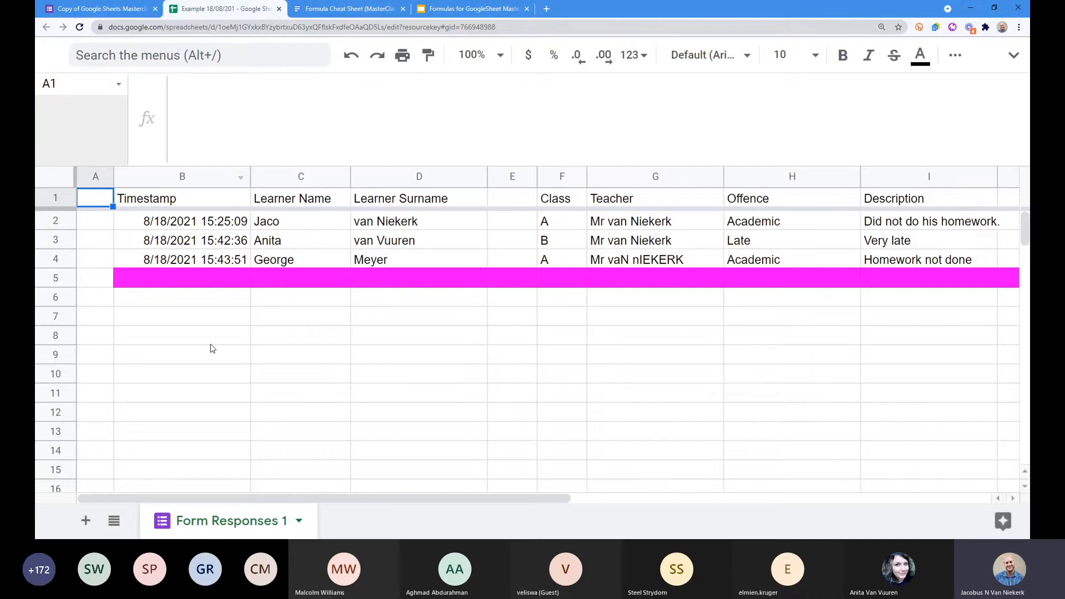
Step: Paste the No. ARRAYFORMULA into A1 so the three responses are numbered 1, 2, 3
left_click(300, 335)
left_click(99, 197)
left_click(147, 200)
left_click(101, 201)
left_click(57, 199)
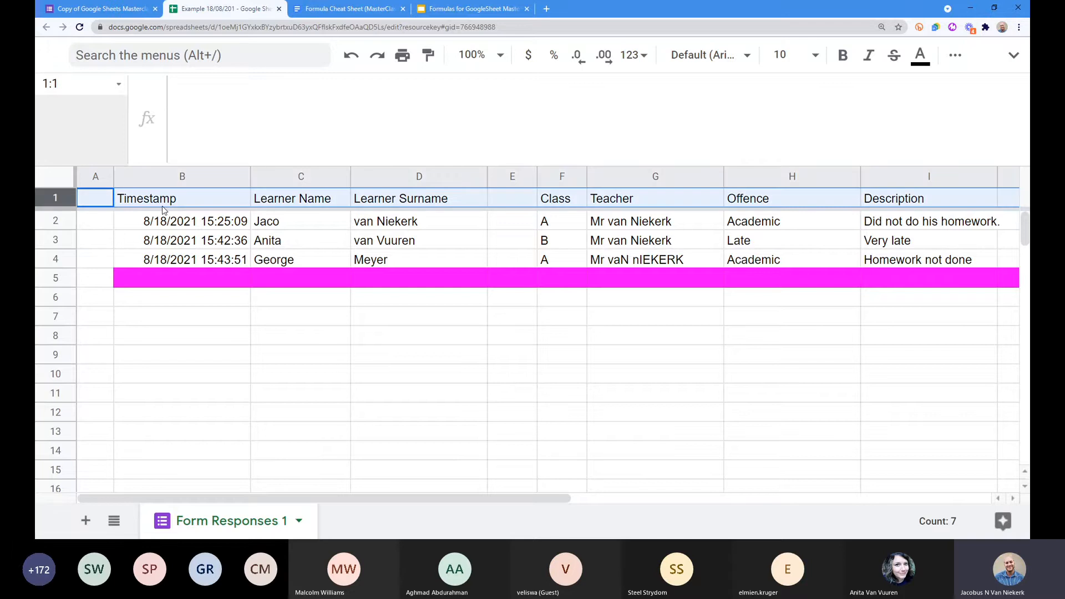
left_click(102, 204)
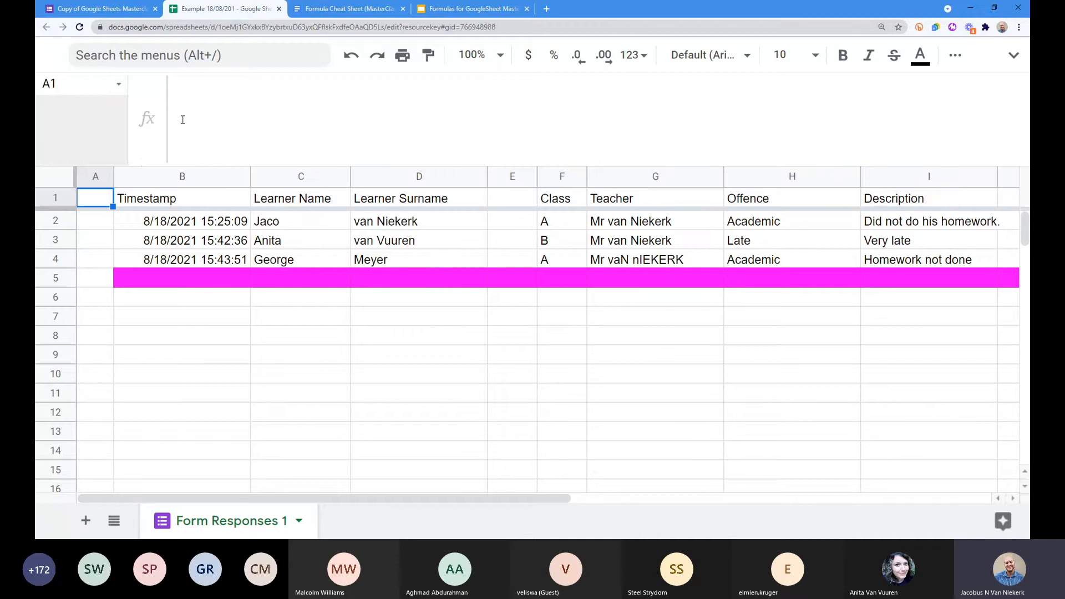
left_click(183, 95)
left_click(104, 227)
left_click(96, 198)
left_click(216, 105)
key("ctrl+v")
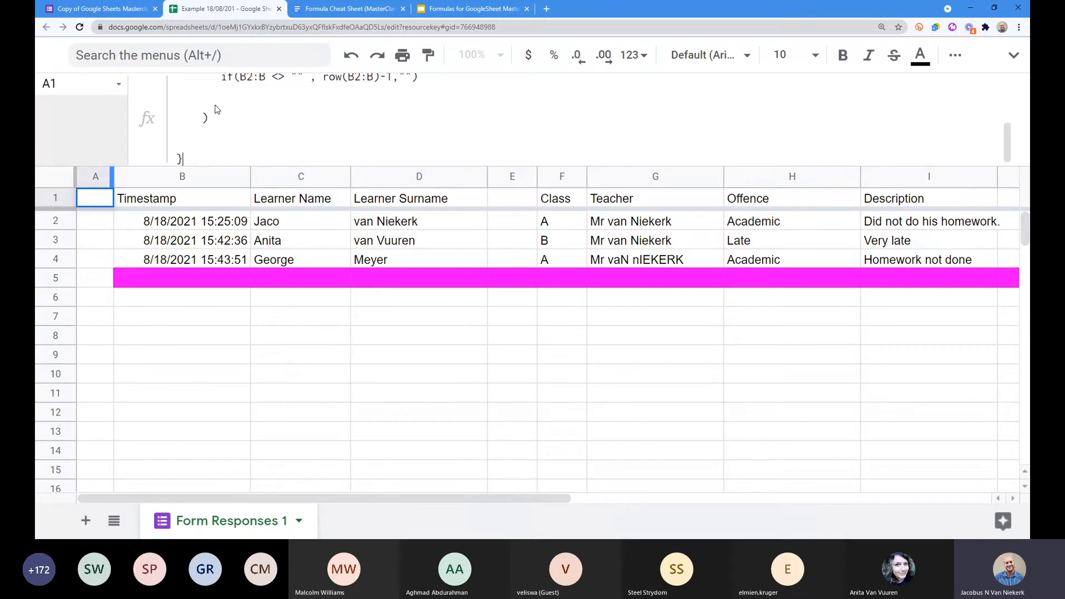
key("Return")
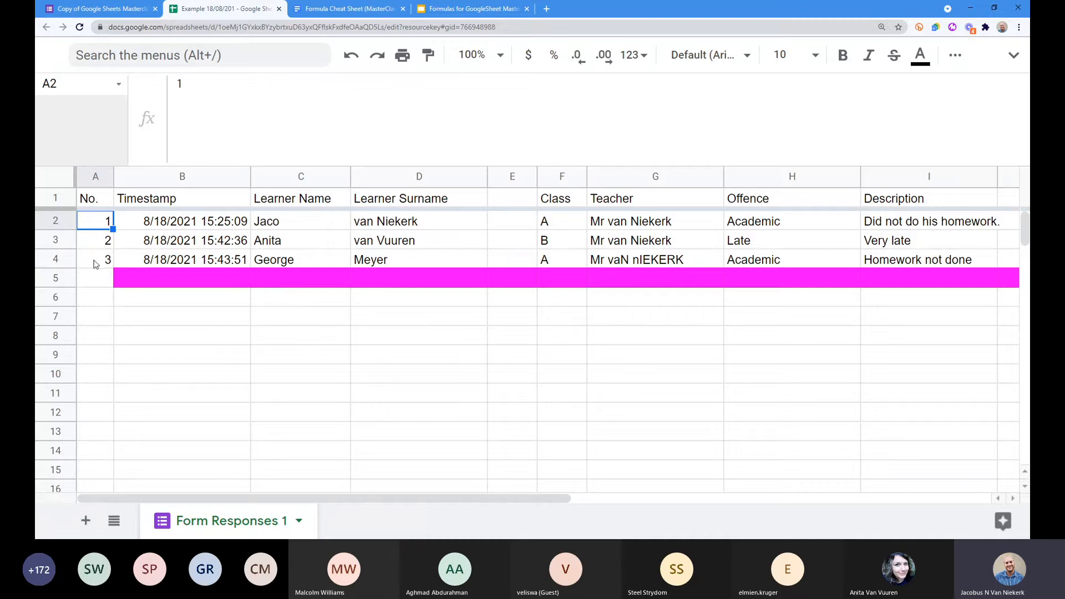
left_click(56, 277)
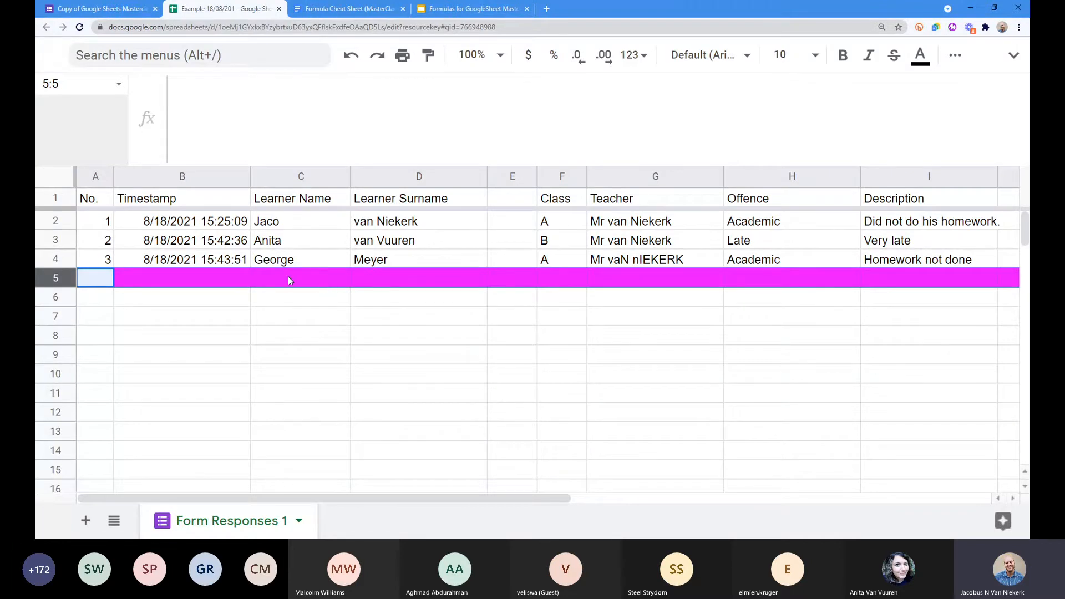
left_click_drag(56, 278, 48, 210)
left_click(740, 337)
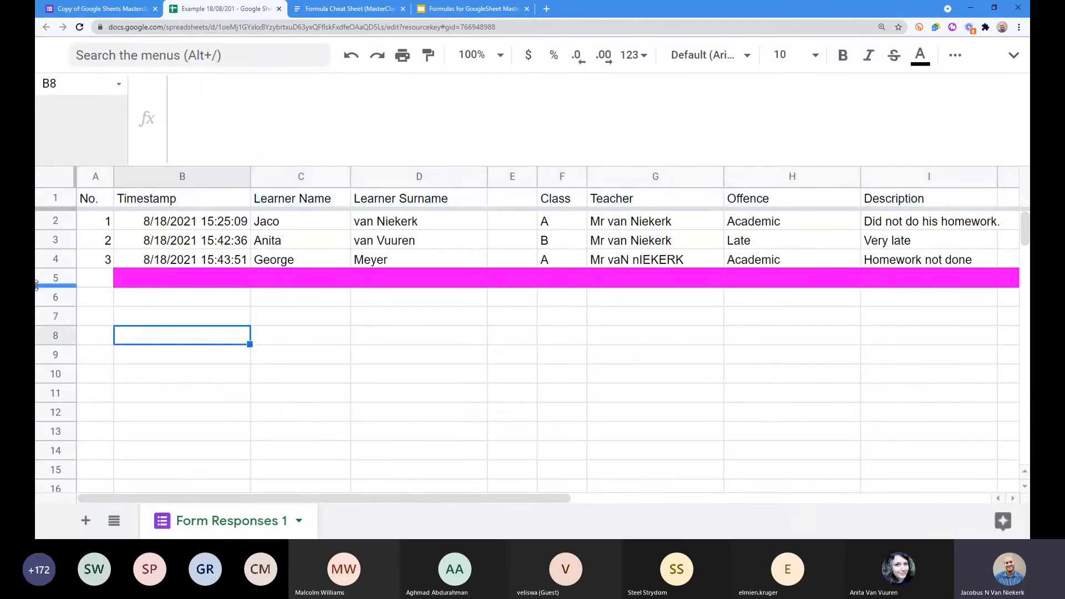
left_click(54, 278)
left_click_drag(54, 278, 139, 261)
left_click(202, 306)
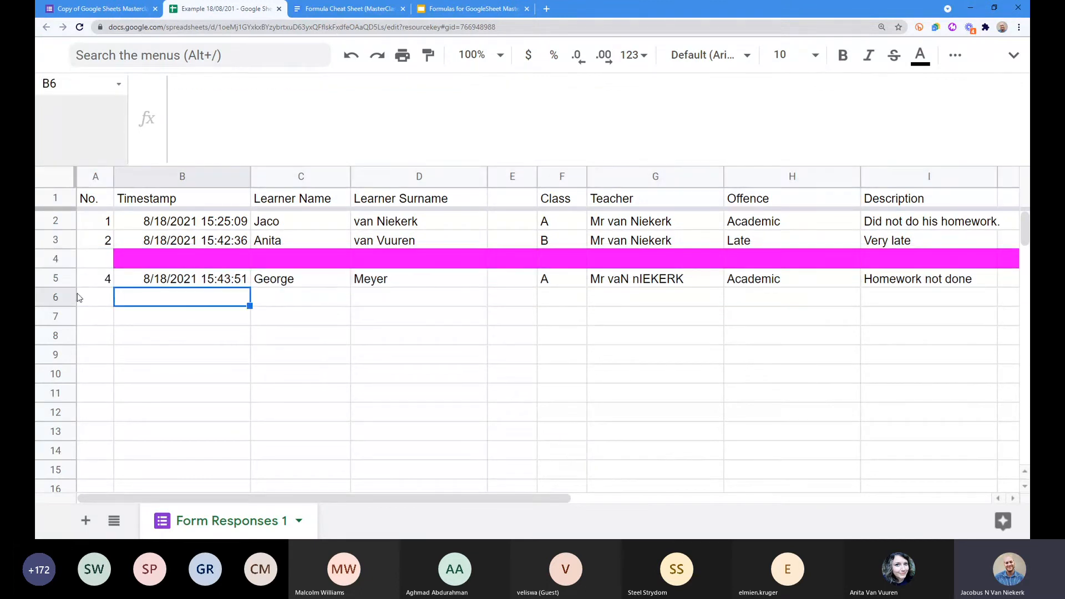
key("Up")
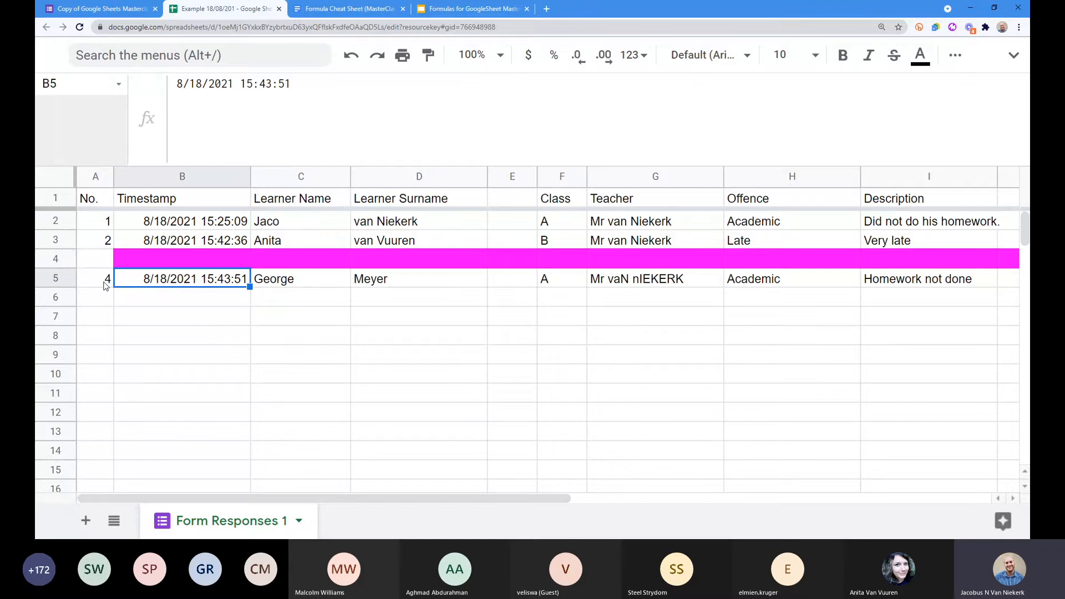
left_click_drag(105, 285, 899, 279)
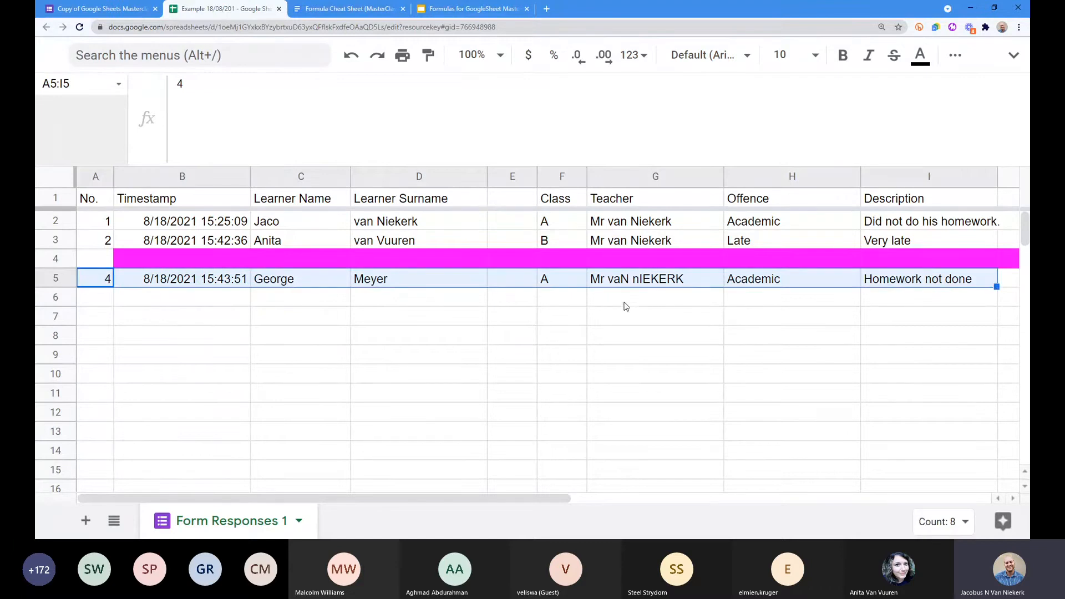
left_click(138, 279)
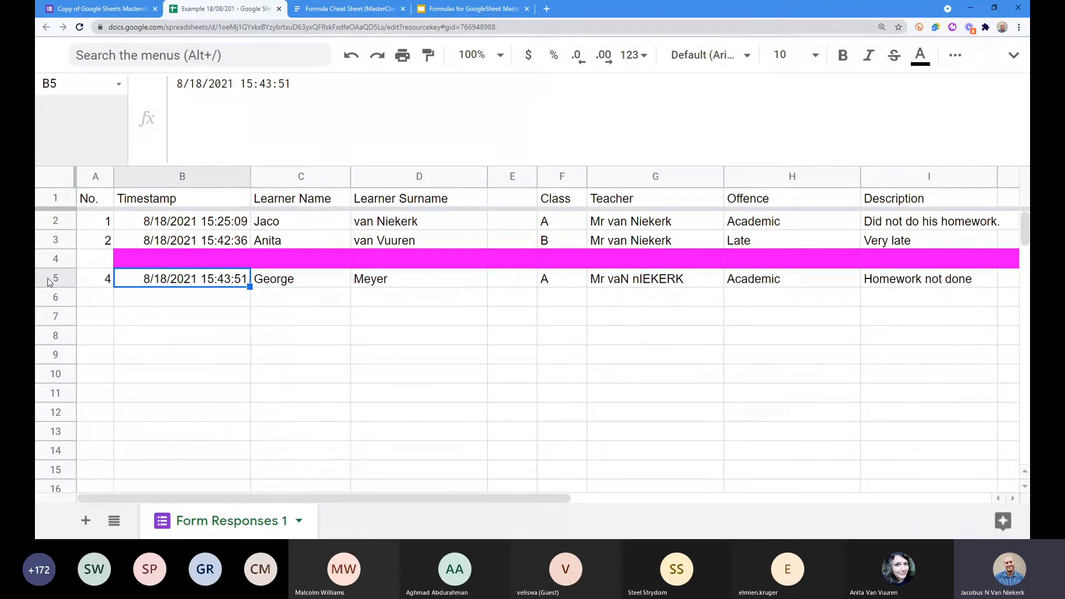
key("ctrl+z")
left_click(238, 330)
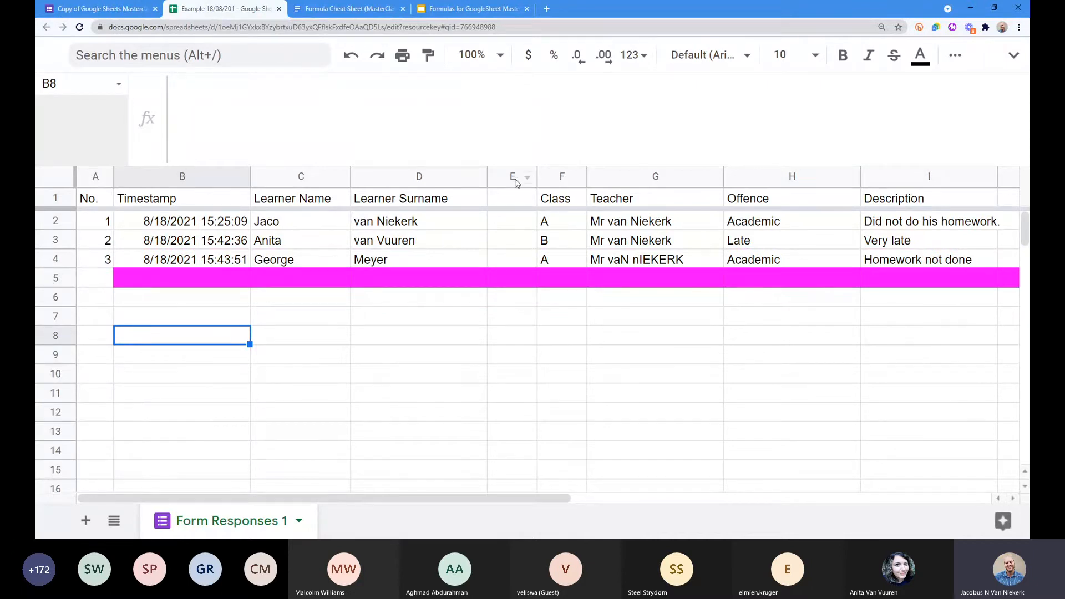
Step: Widen column E and pick out E2 beside the first learner's name and surname
left_click_drag(536, 176, 651, 176)
left_click(548, 202)
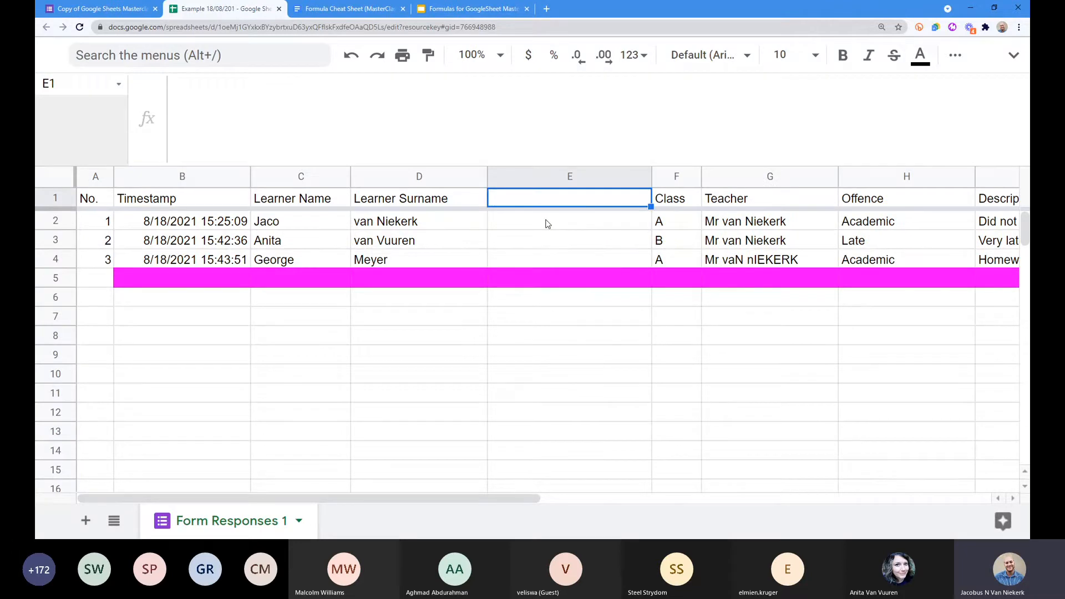
left_click(548, 223)
left_click_drag(548, 223, 546, 259)
left_click(388, 221)
left_click(287, 221)
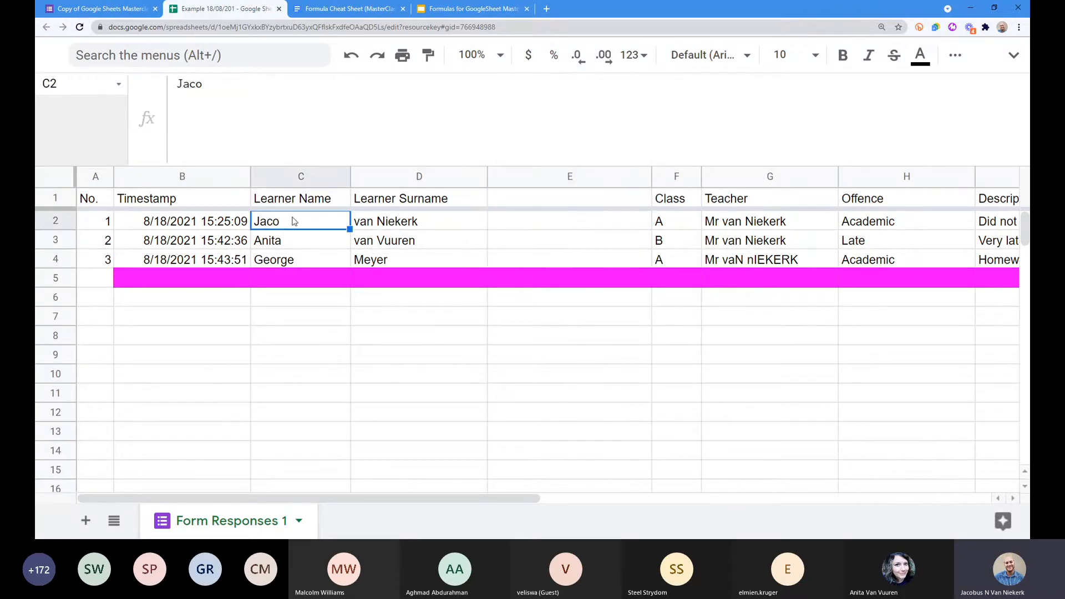
left_click(513, 223)
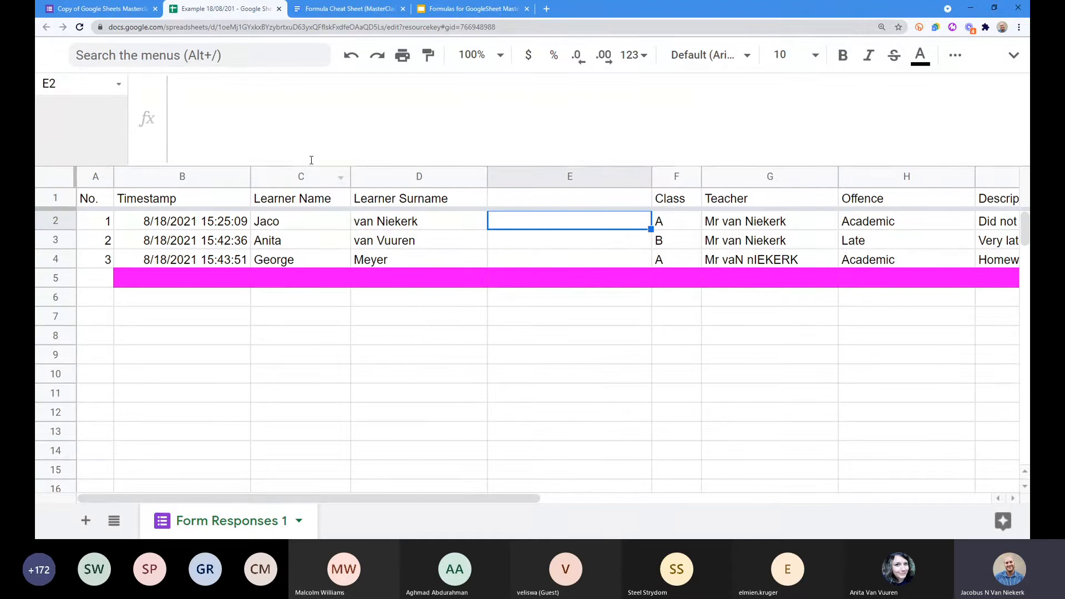
Step: Enter =D2&C2 in E2 to join surname and name, declining the Auto Fill suggestion
left_click(274, 116)
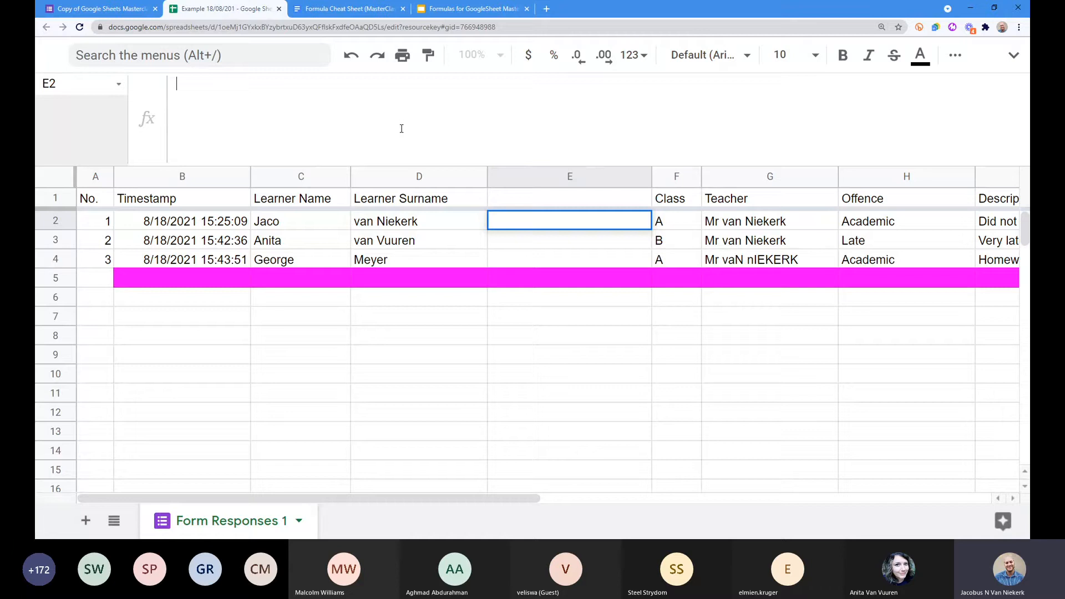
type("=")
left_click(385, 222)
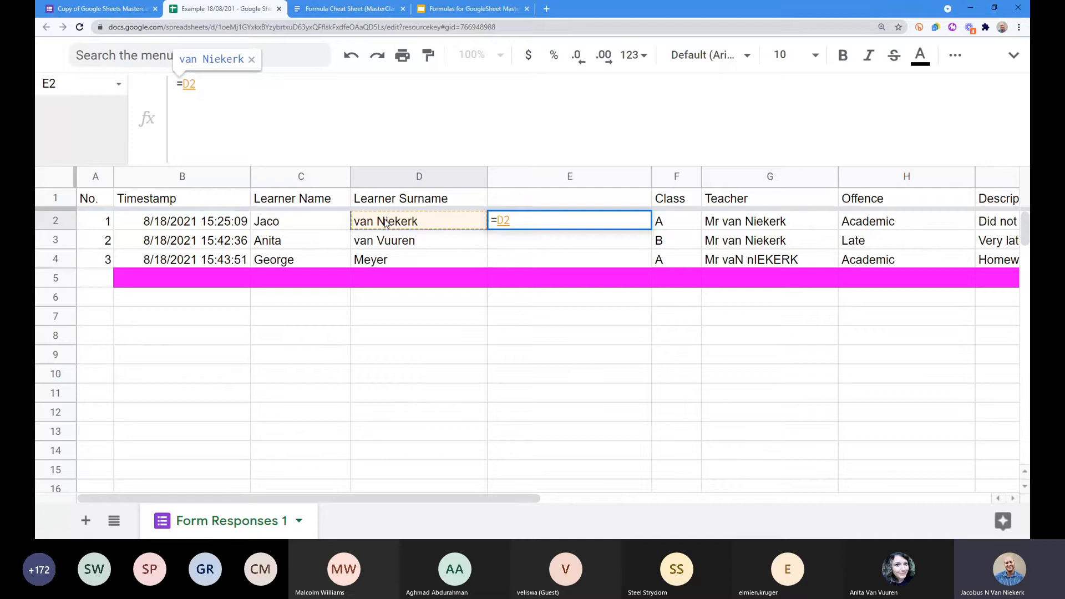
type("&")
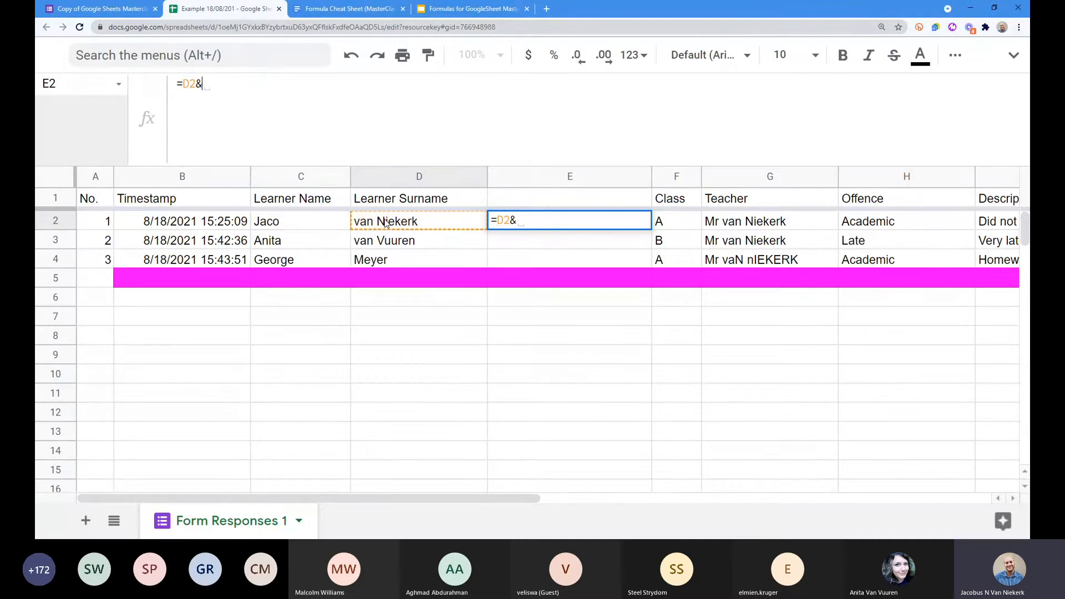
left_click(274, 224)
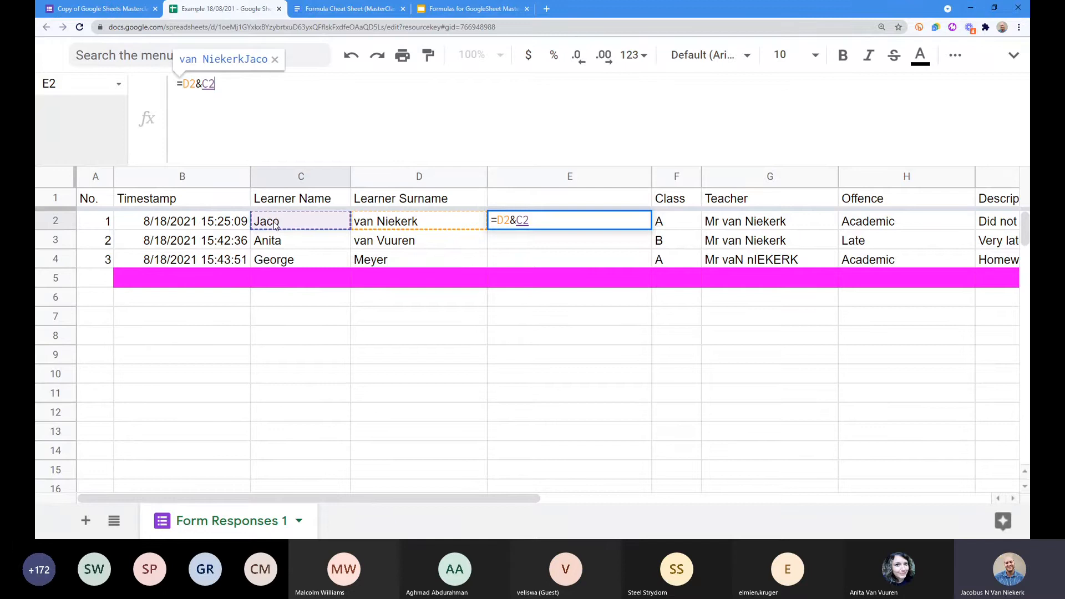
key("Return")
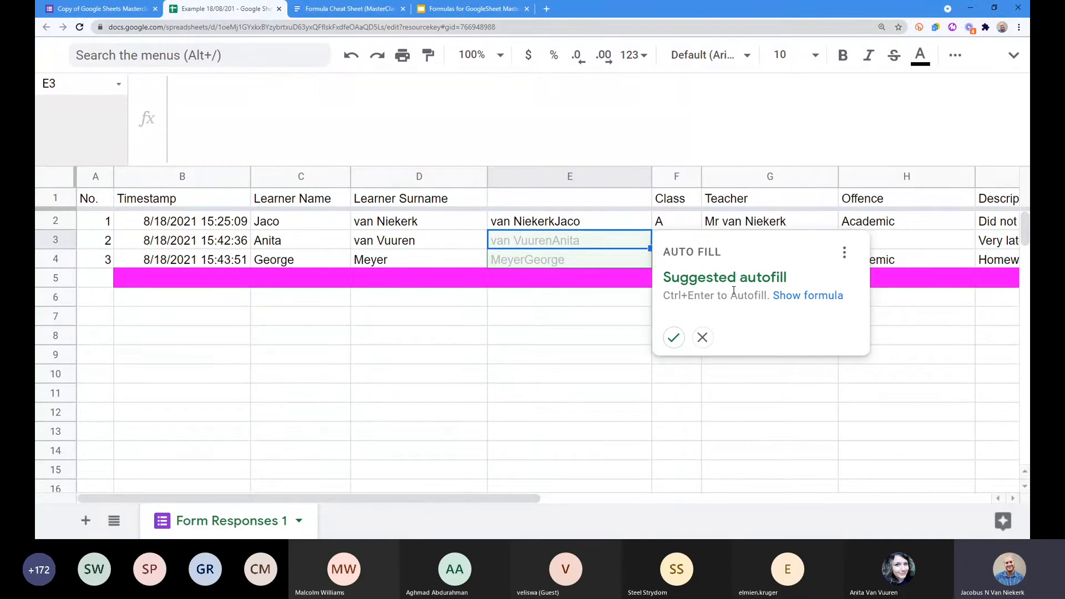
left_click(702, 342)
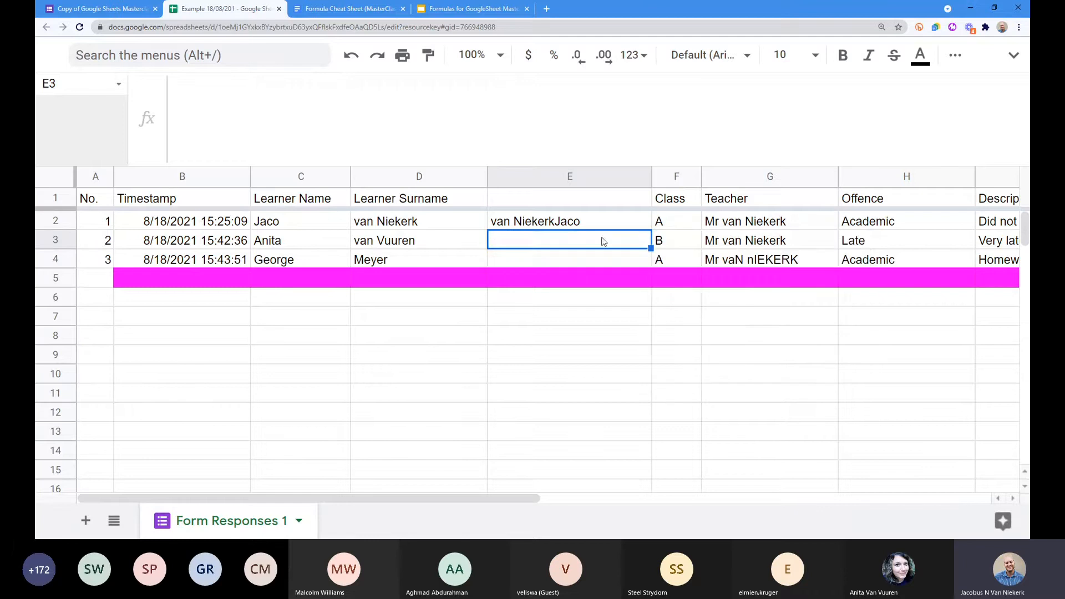
left_click(570, 223)
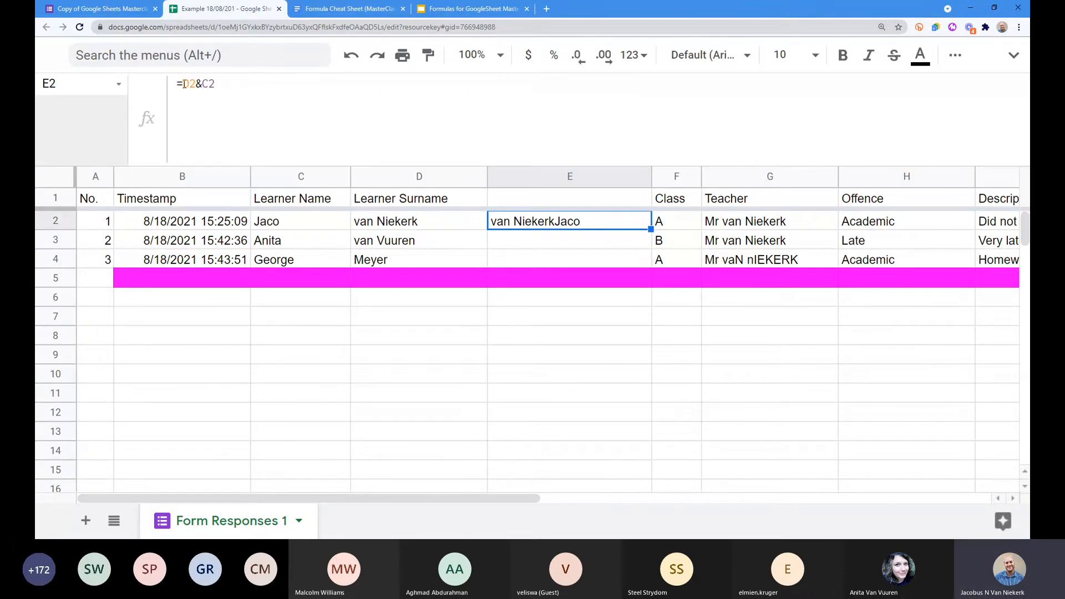
Step: Edit E2's formula to insert a dash separator between surname and name
left_click(203, 83)
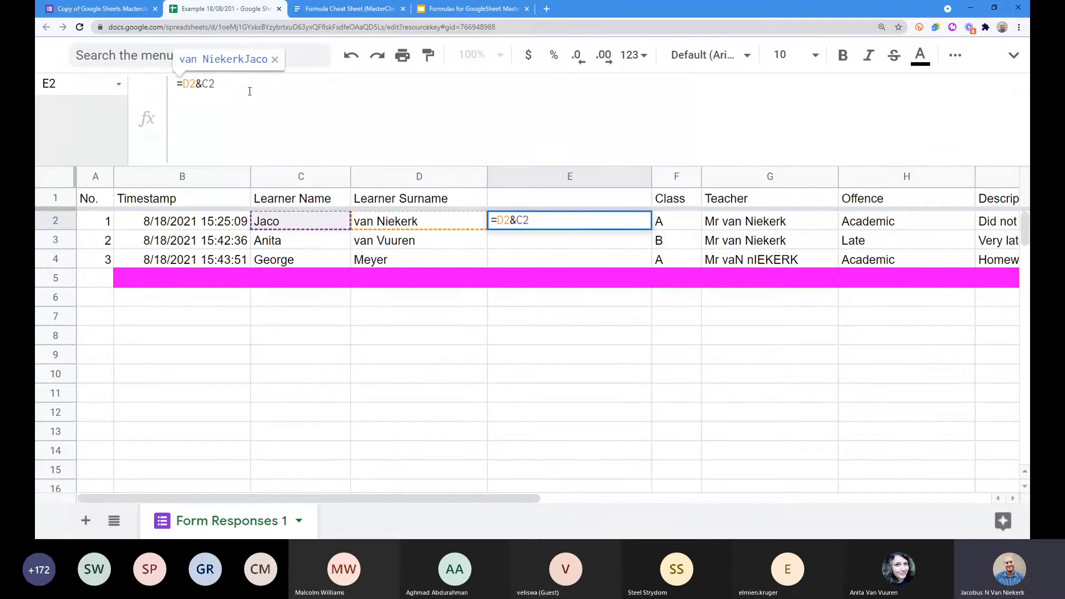
key("Return")
left_click(505, 222)
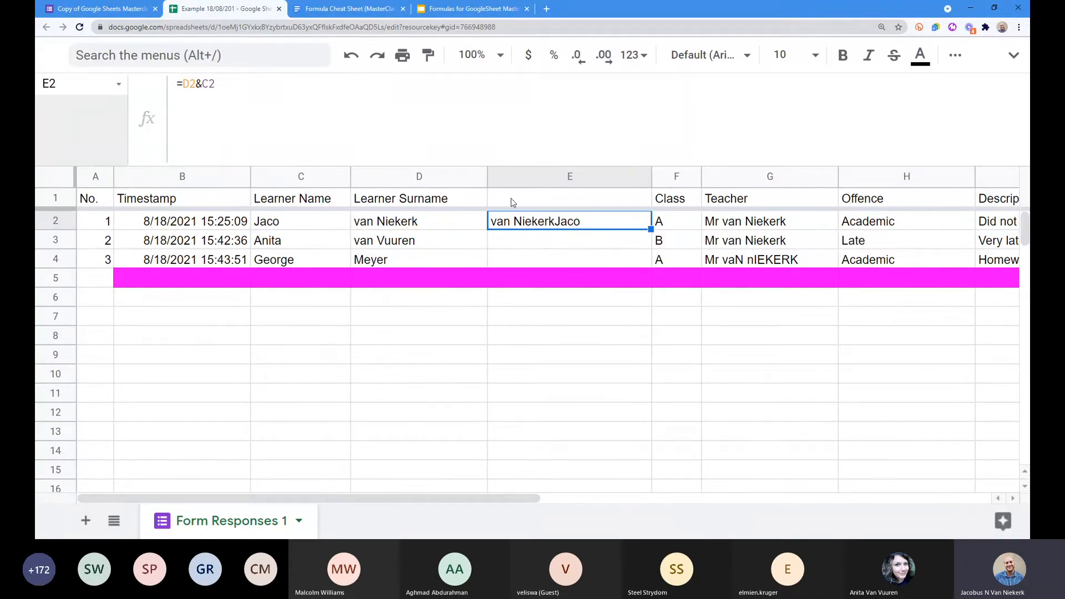
left_click(208, 86)
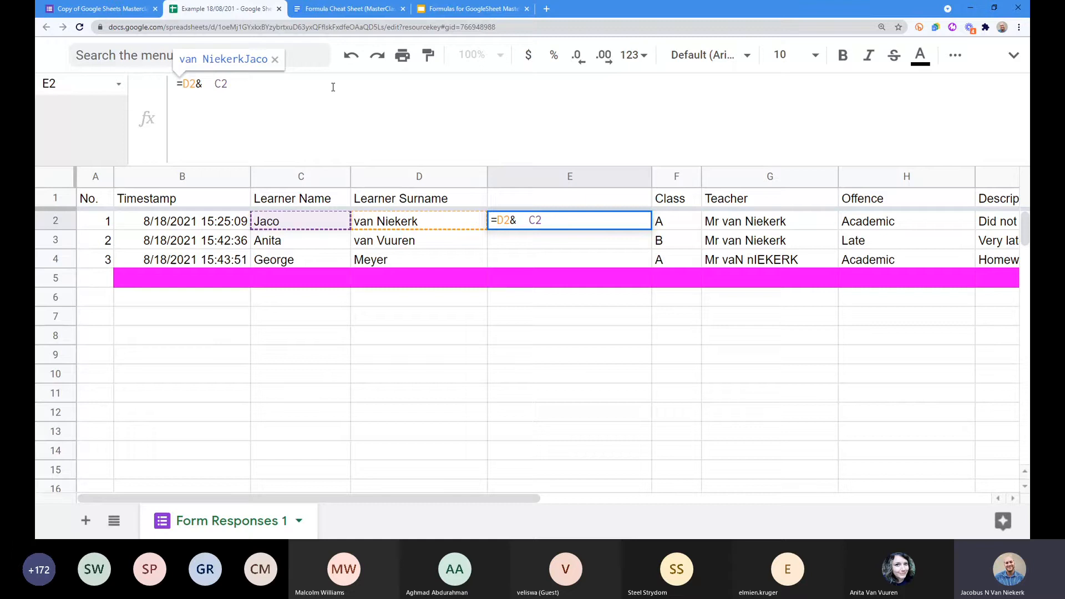
type("&")
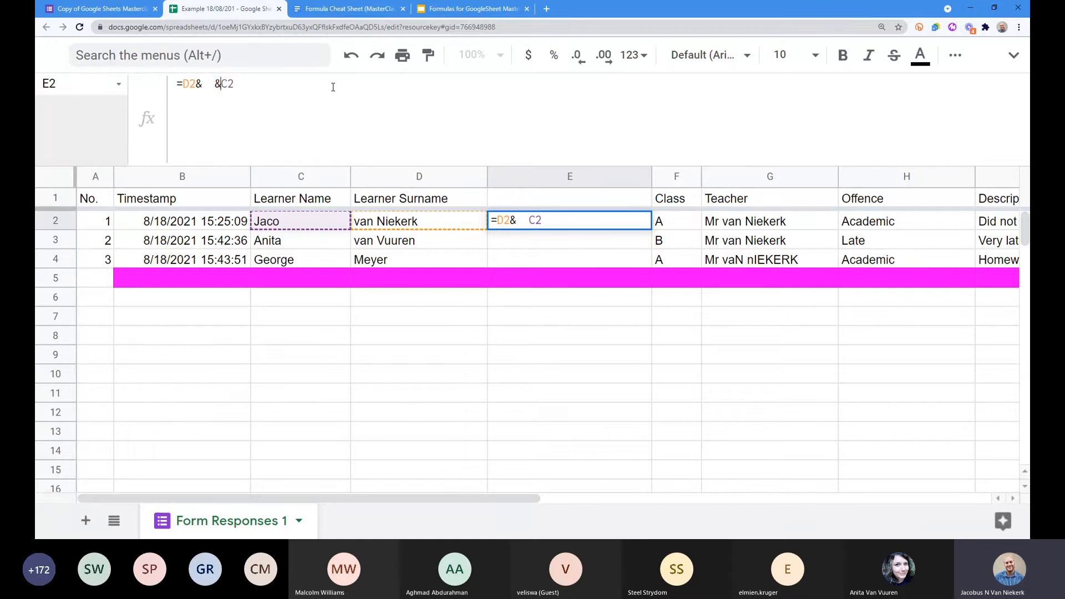
key("Left")
key("Left")
key("Left")
key("Left")
key("Left")
key("Left")
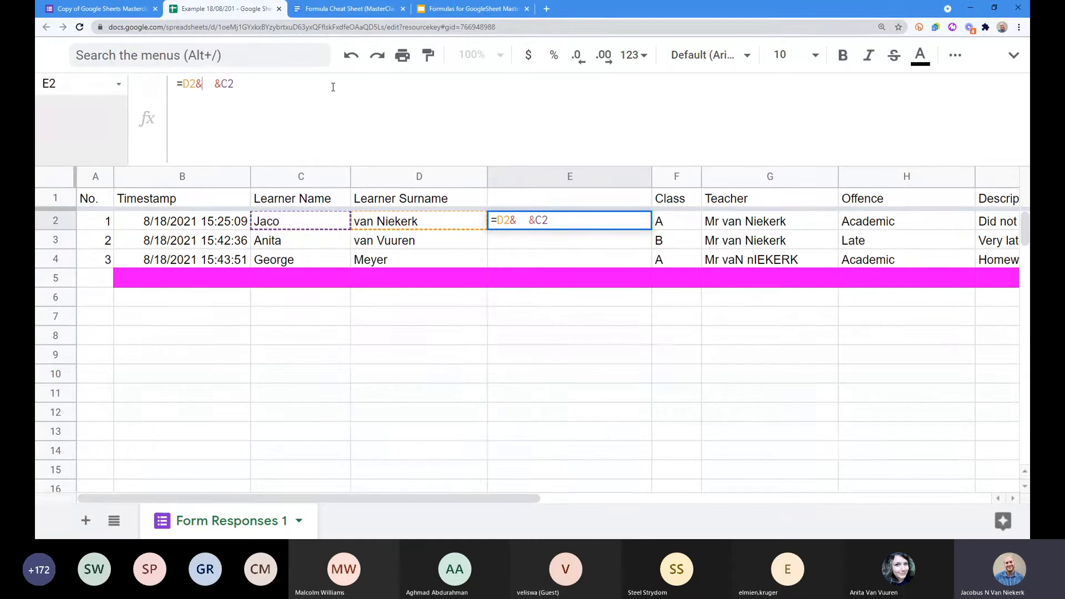
type("\"")
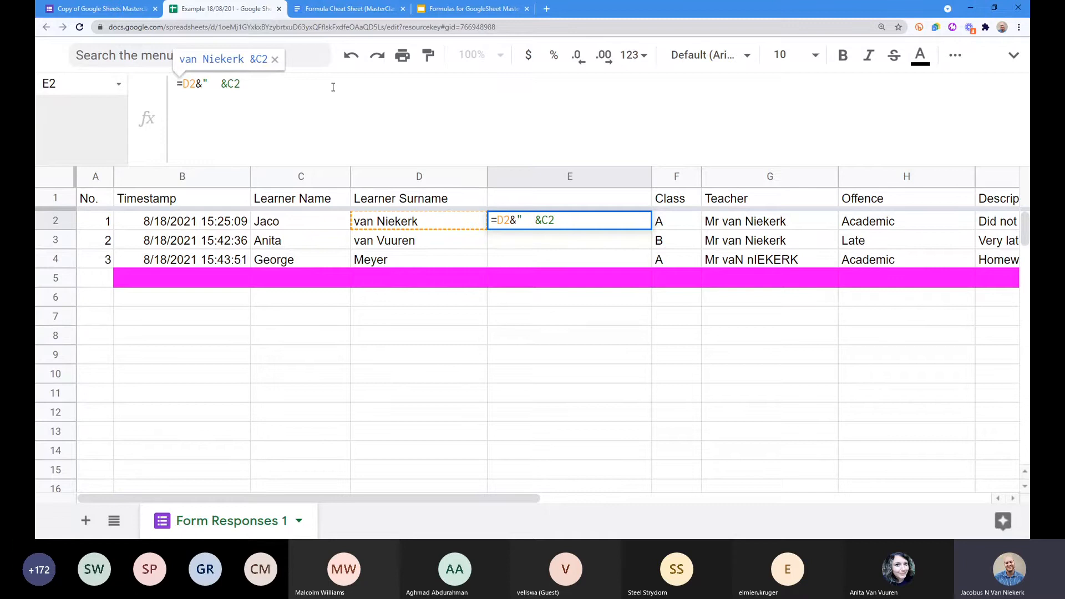
type("   \"")
key("Delete")
key("Delete")
key("Right")
type("-")
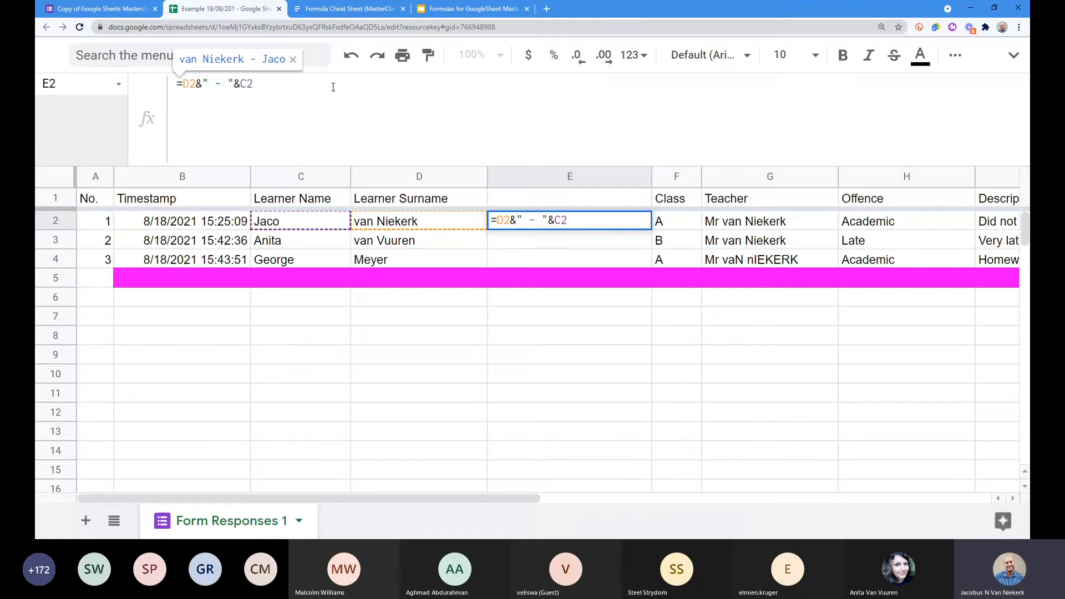
key("Return")
Step: Change the separator to a comma giving 'surname, name', fill to E4, then undo the fill
left_click(578, 225)
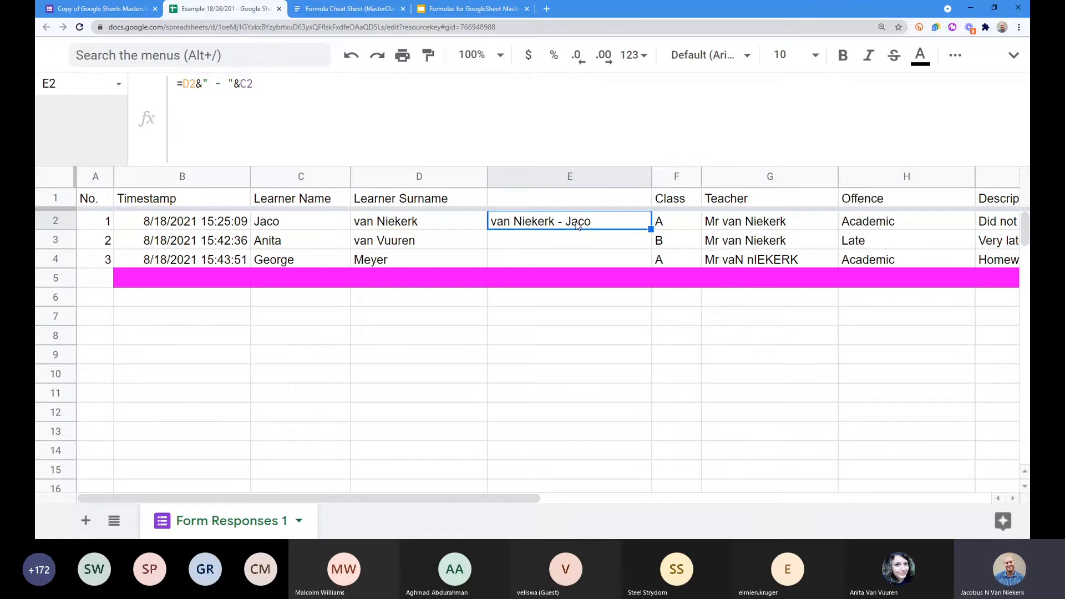
left_click(213, 83)
left_click_drag(213, 83, 207, 83)
type(",")
key("Return")
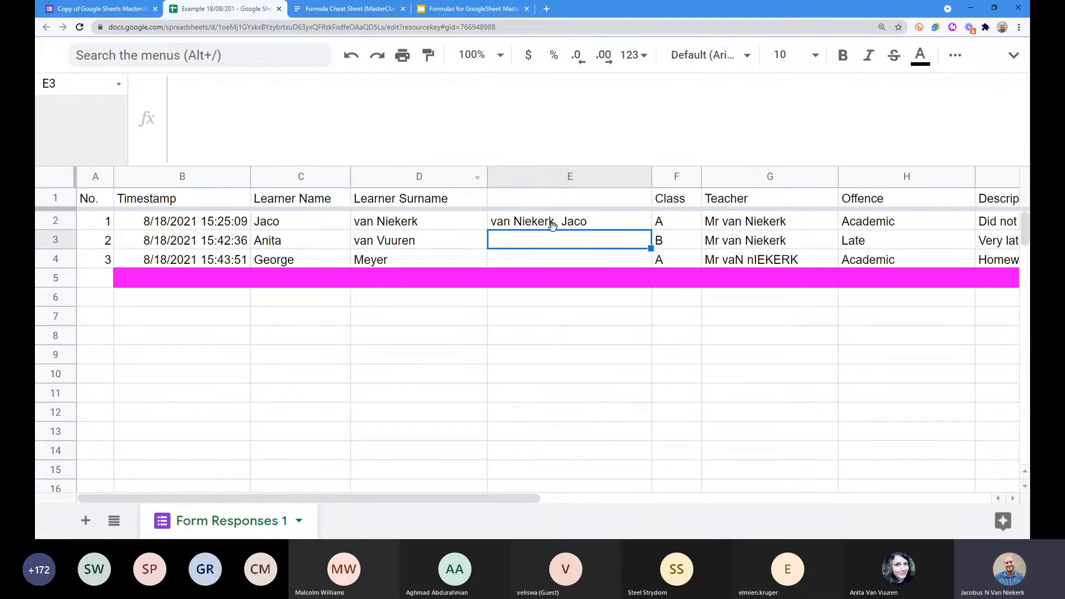
left_click(555, 224)
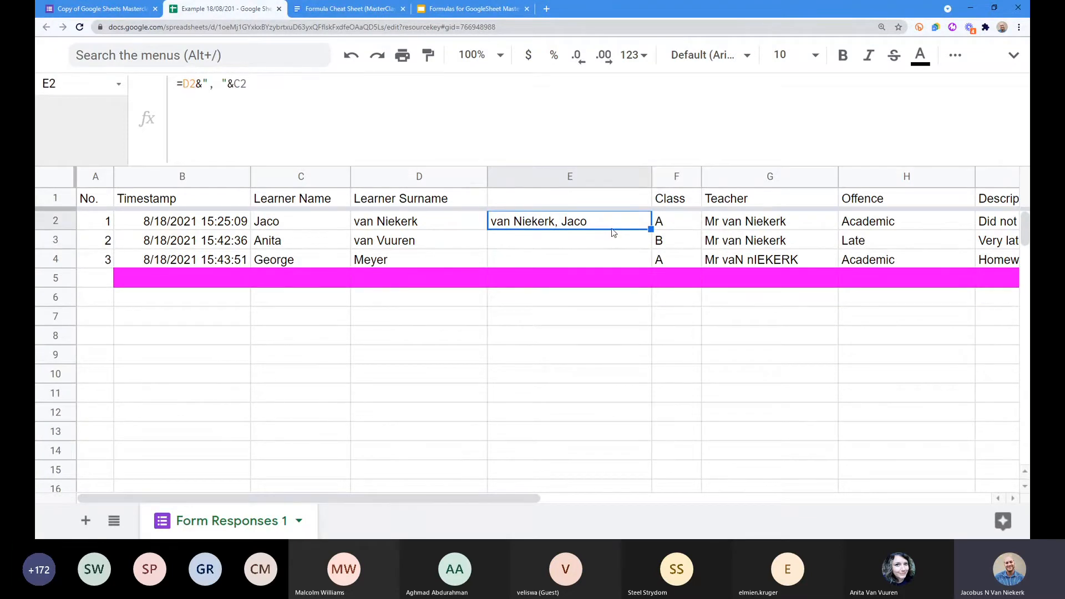
left_click_drag(650, 228, 649, 267)
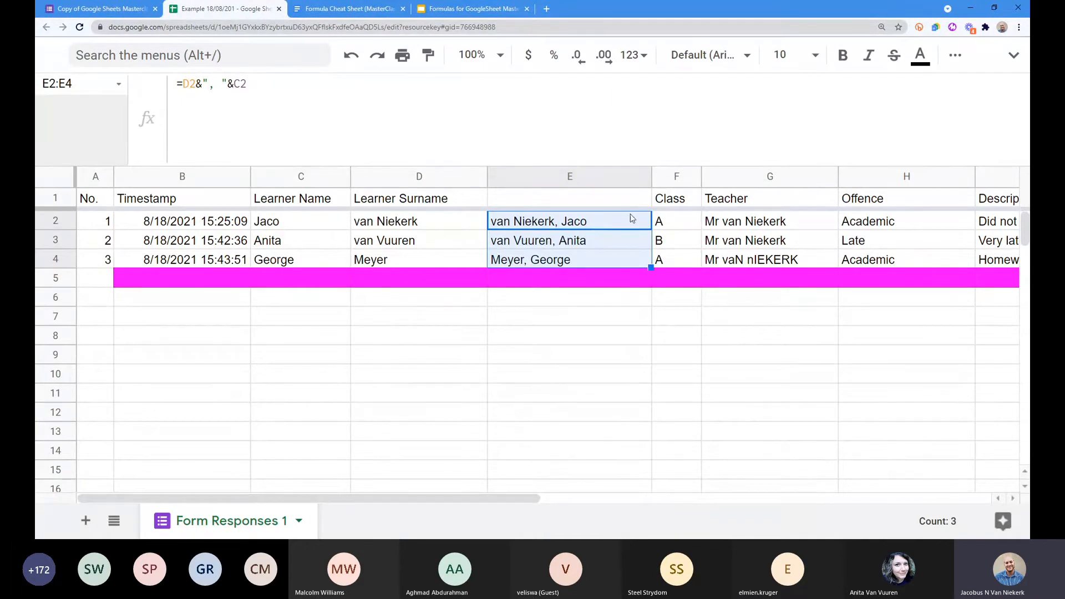
key("ctrl+z")
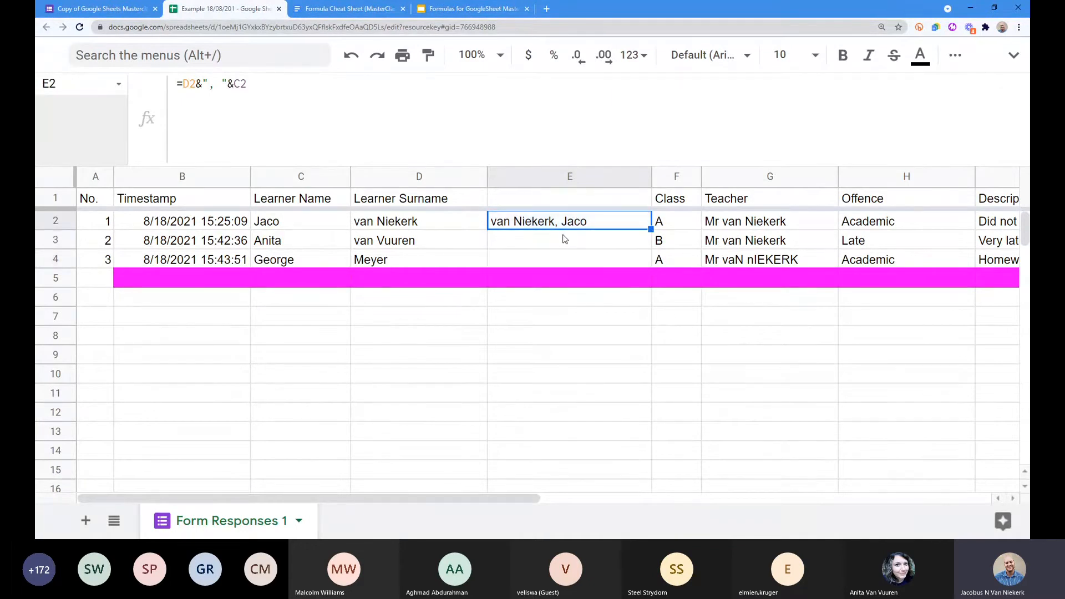
Step: Wrap the E2 surname-name formula in arrayformula( ) and commit it
left_click(206, 99)
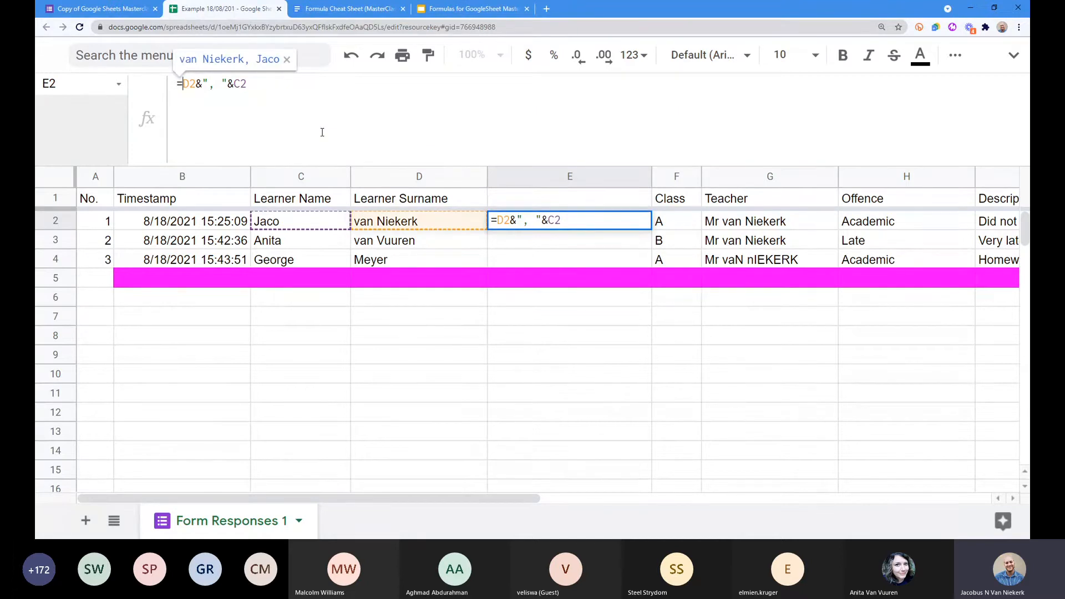
type("arrs")
type("yformu")
type("la(")
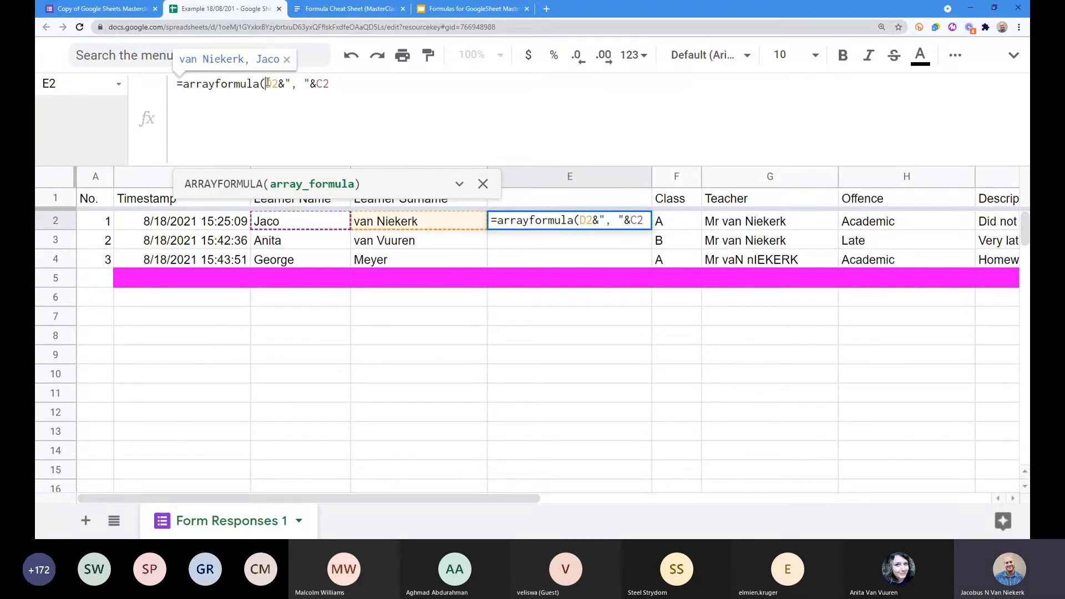
left_click(382, 87)
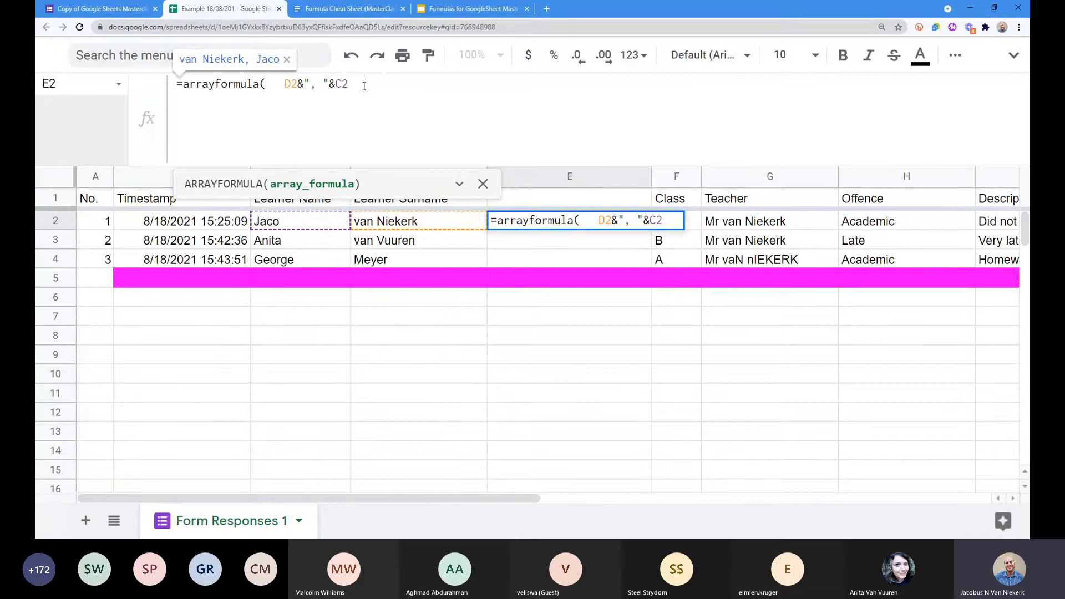
type(")")
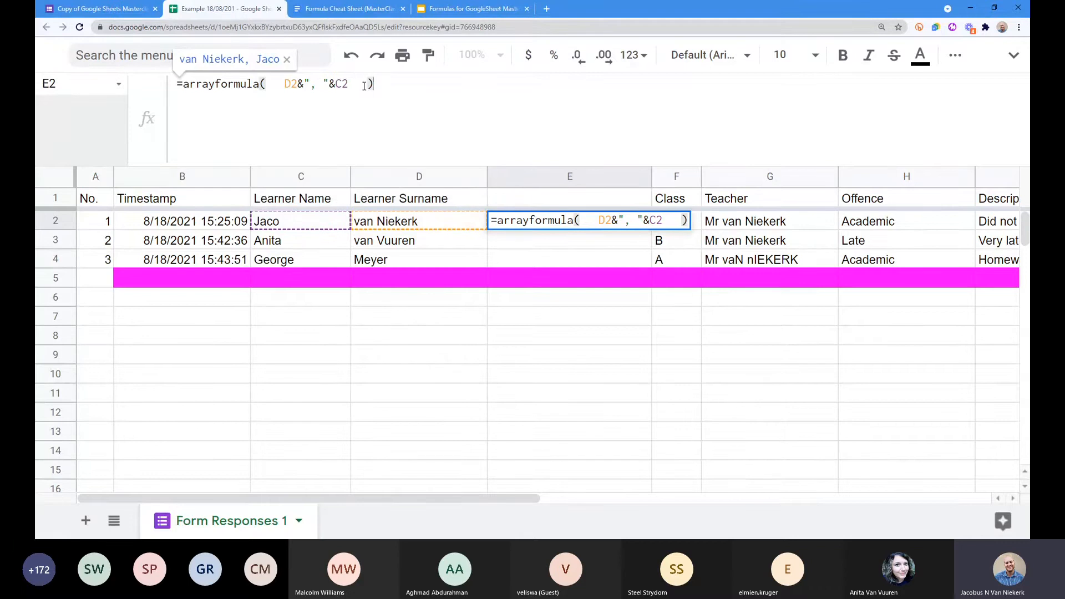
left_click(261, 84)
left_click(407, 86)
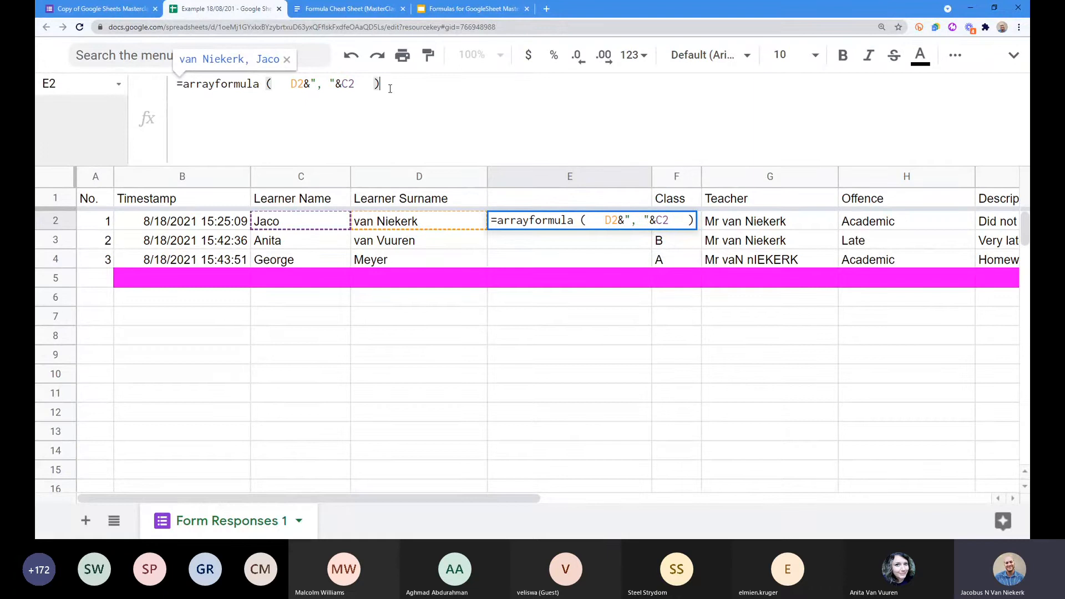
key("Return")
Step: Extend the references to D2:D and C2:C so the combined names spill down column E
left_click(591, 224)
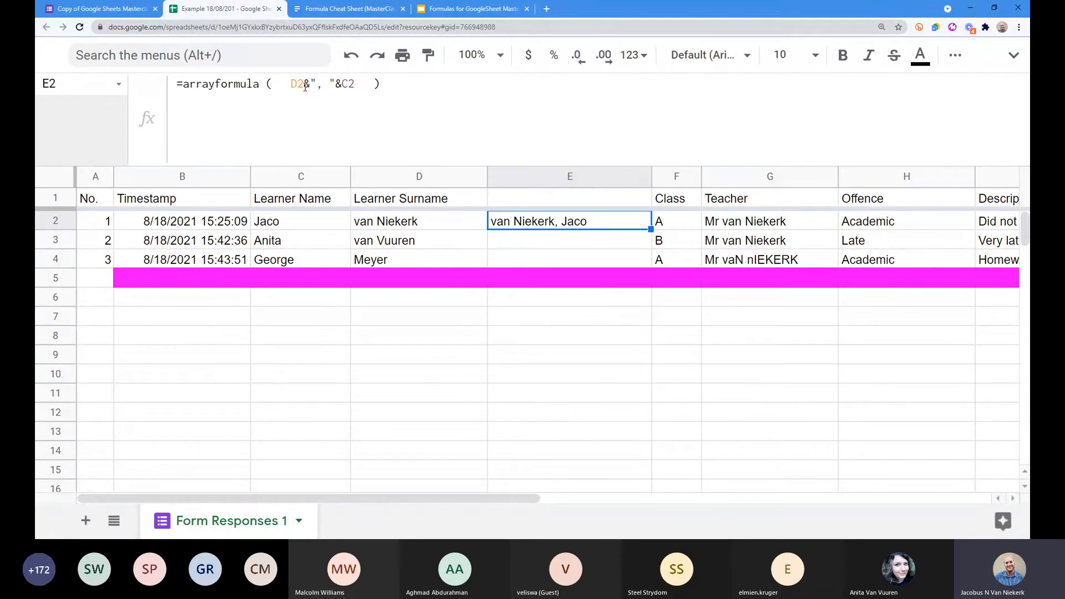
left_click(328, 141)
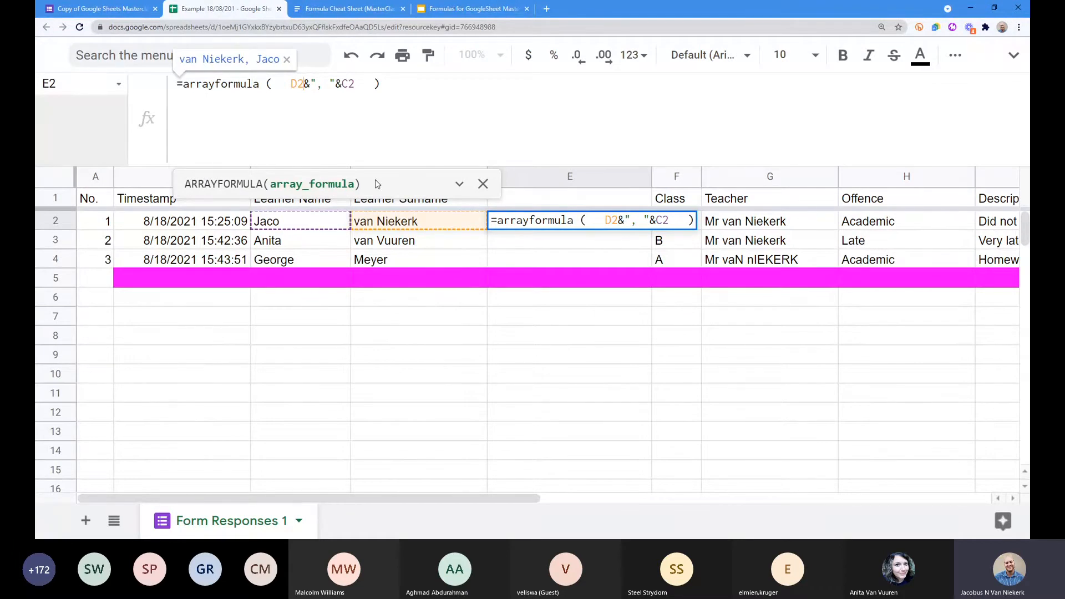
double_click(303, 83)
left_click(321, 103)
type(":D")
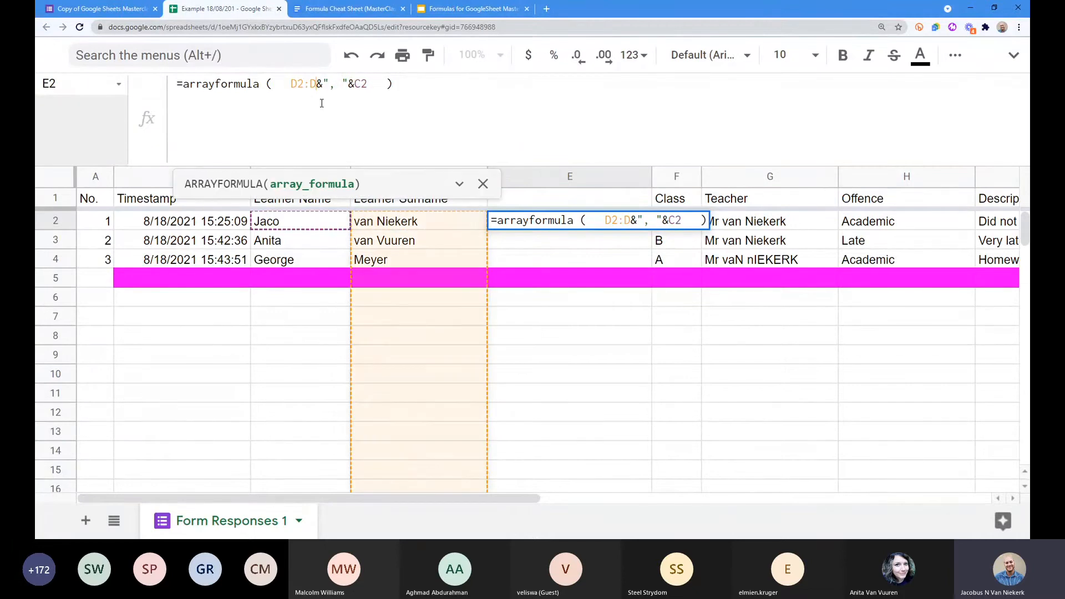
key("Right")
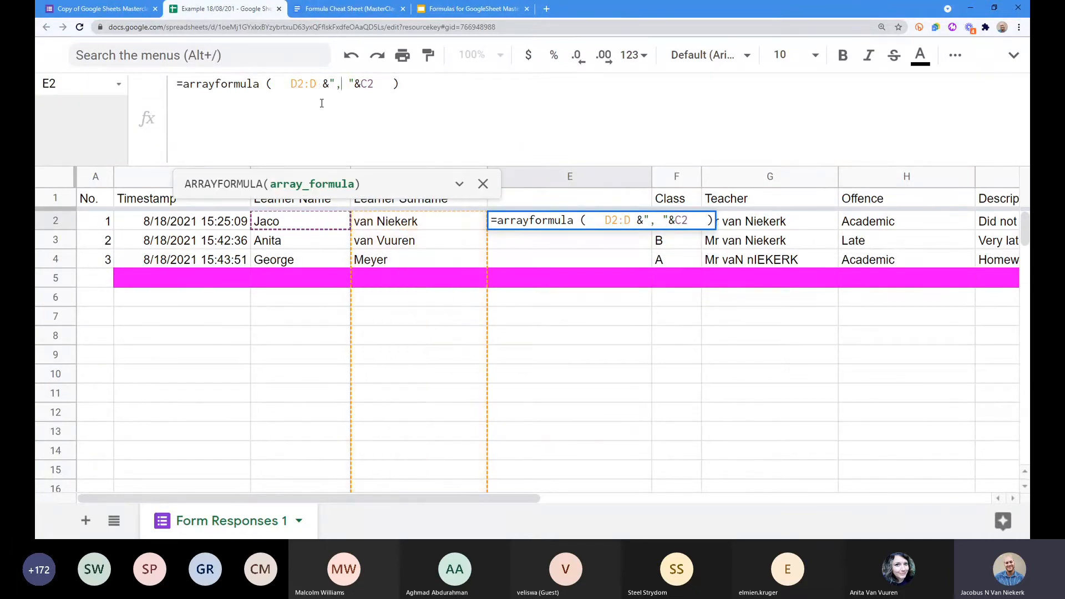
key("Right")
key("Right")
key("Right")
key("Right")
key("Right")
type(":")
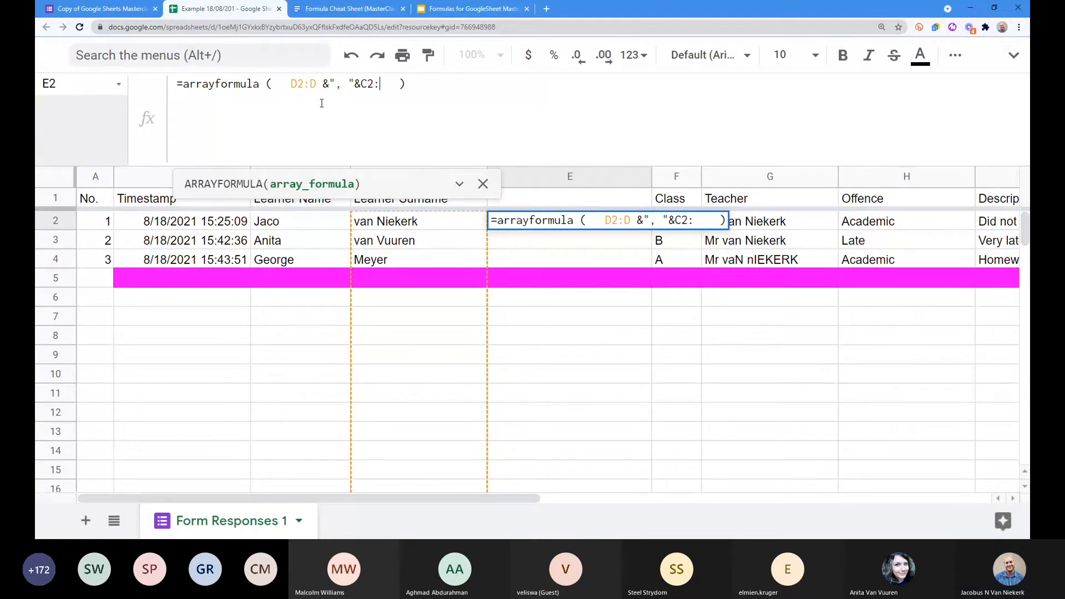
type("C")
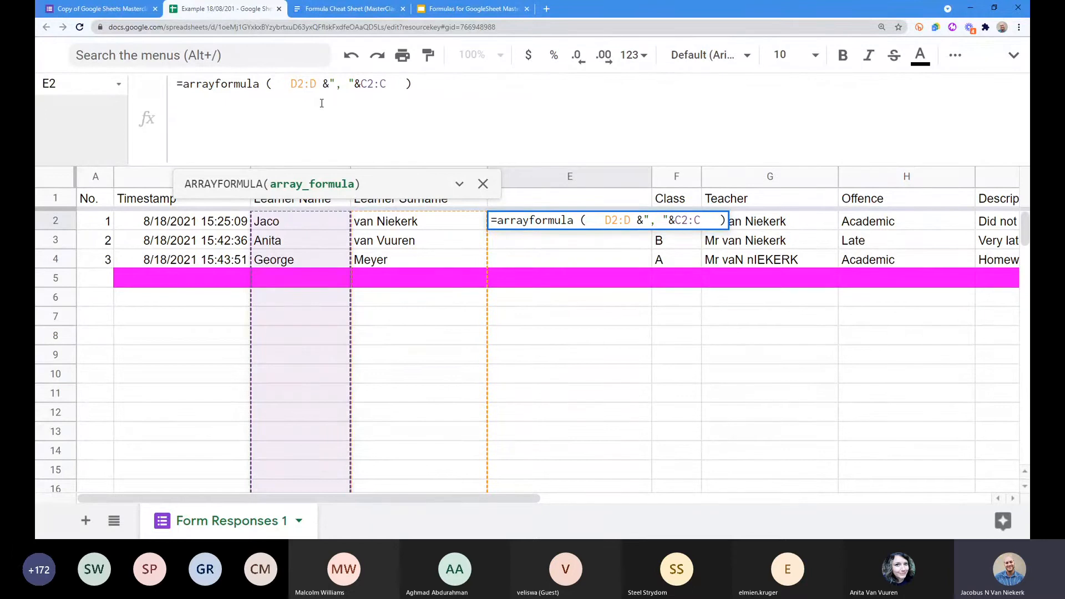
key("Return")
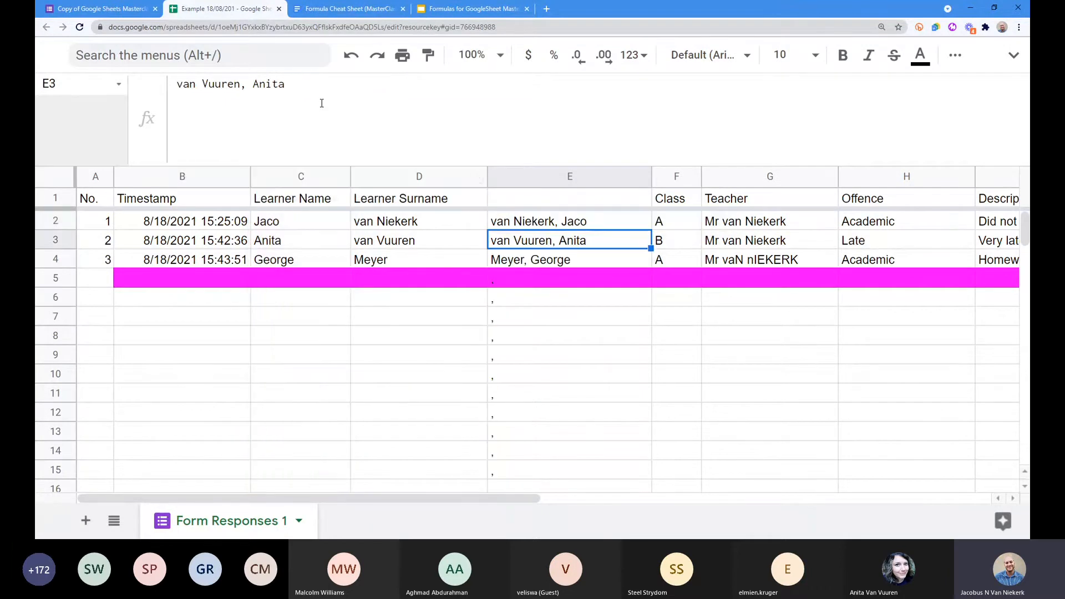
left_click_drag(571, 221, 572, 262)
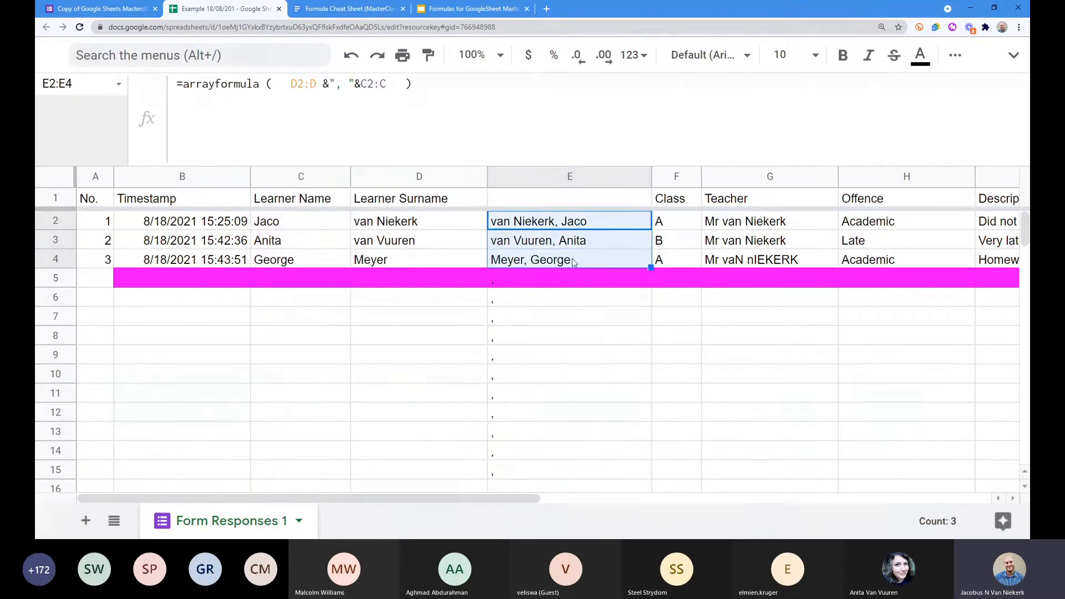
Step: Scroll through column E's spilled names and lone commas, leaving E2's formula unchanged
left_click(576, 224)
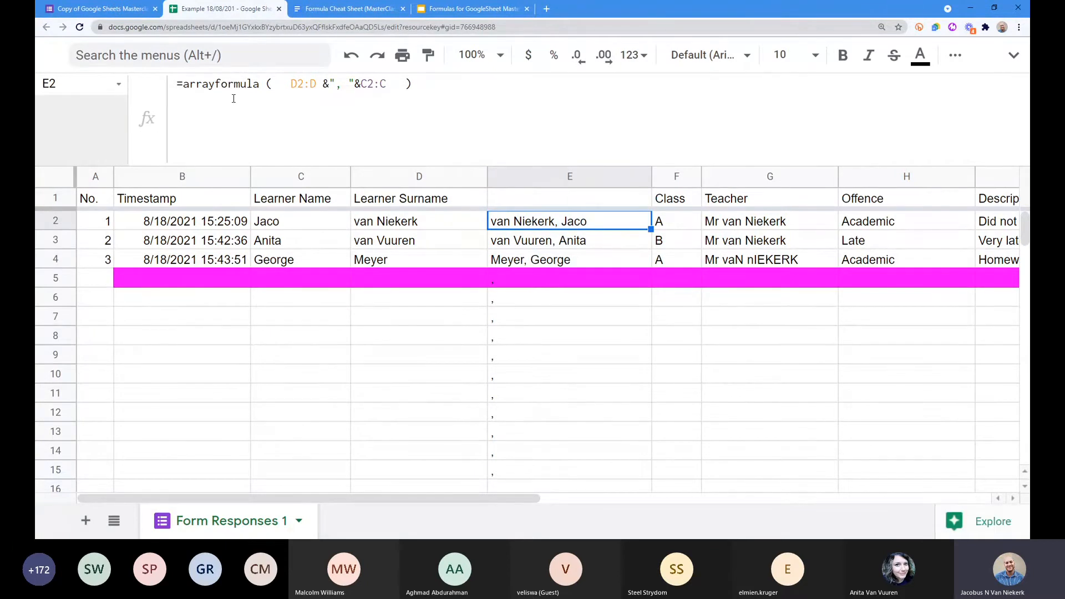
left_click_drag(515, 321, 510, 476)
scroll(516, 460, "down", 5)
scroll(525, 454, "down", 6)
scroll(526, 458, "down", 15)
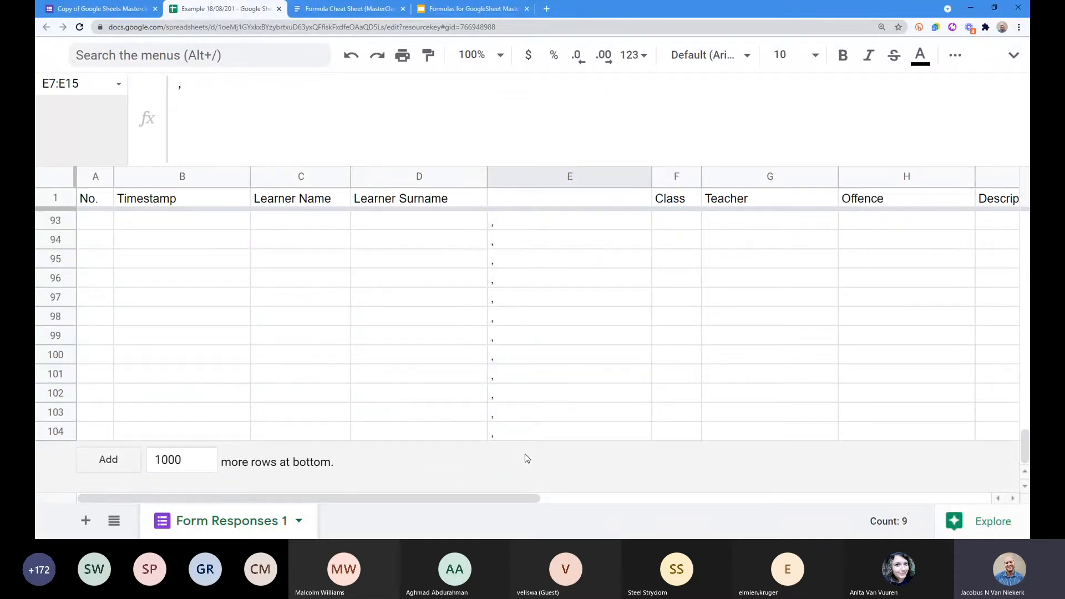
scroll(525, 458, "up", 20)
scroll(525, 454, "up", 1)
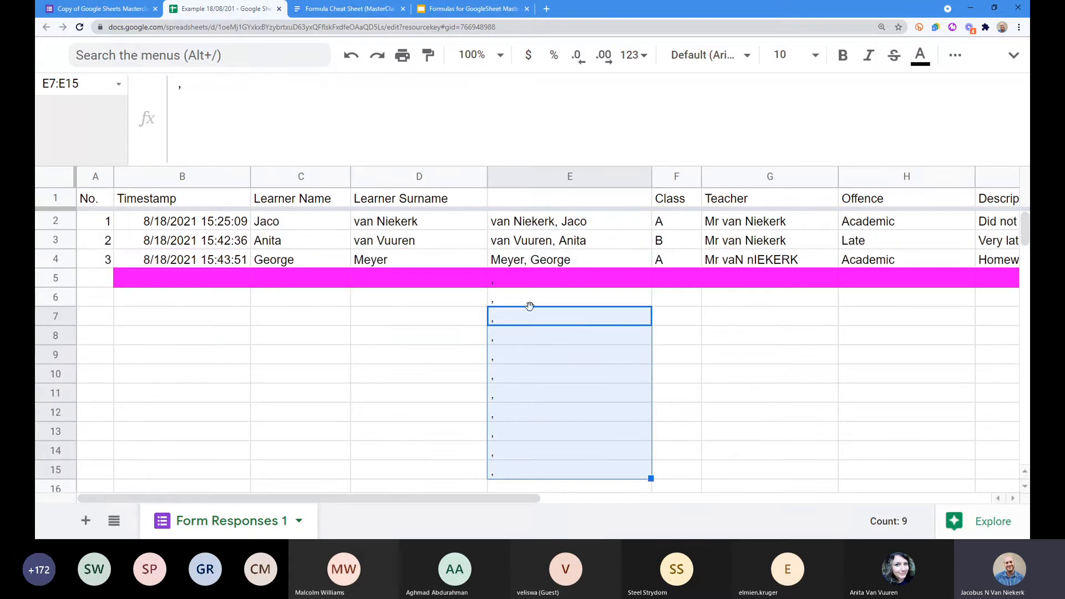
left_click(521, 229)
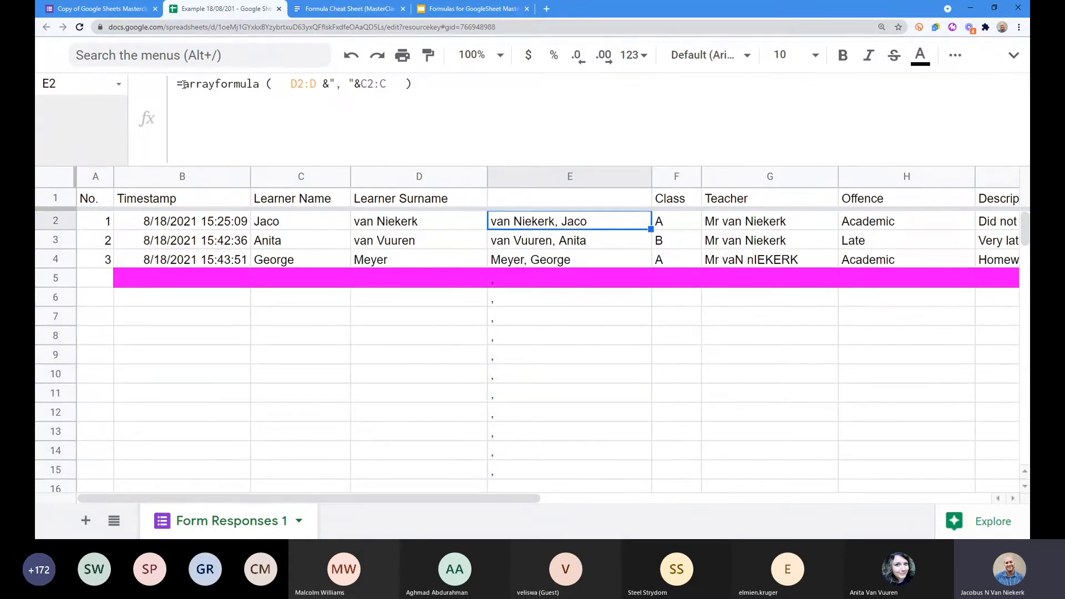
left_click(184, 84)
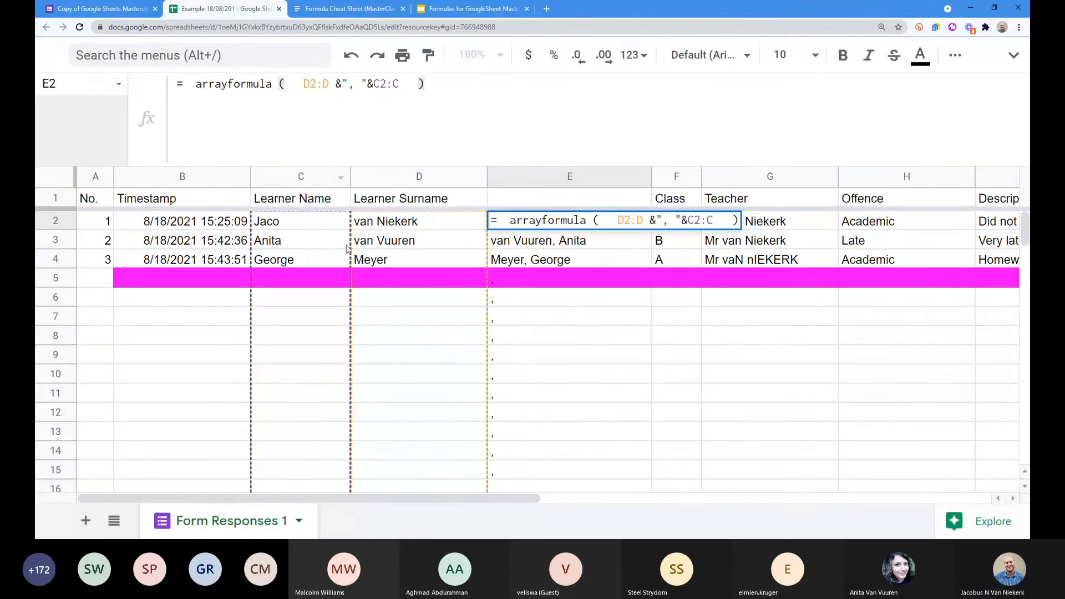
key("Escape")
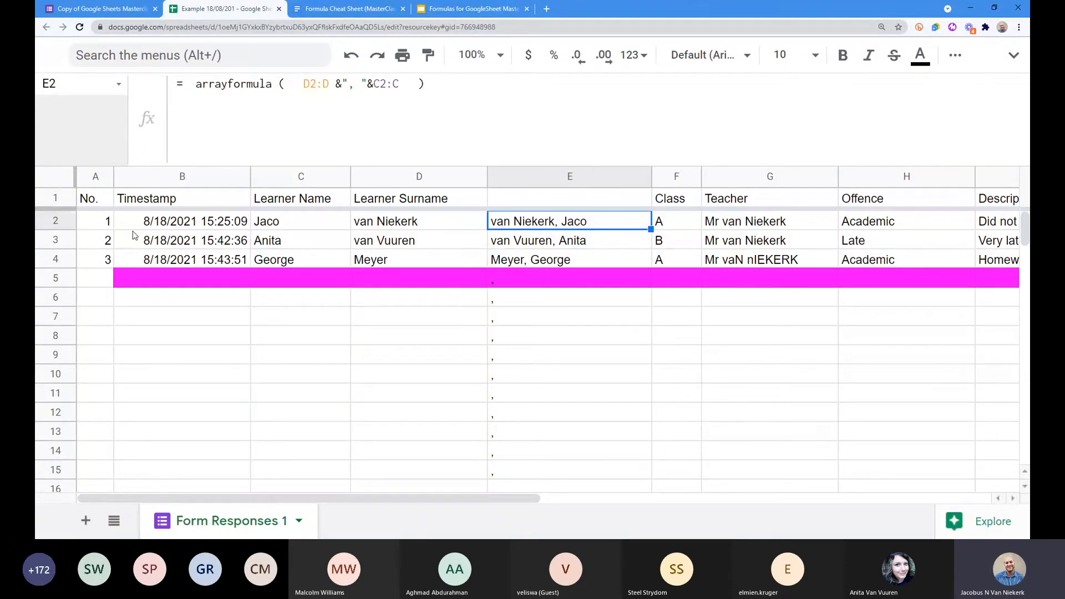
Step: Highlight the B2:B<>"" check, row(B2:B)-1 and blank fallback in A1's numbering formula, then commit it
key("Left")
key("Left")
key("Left")
key("Left")
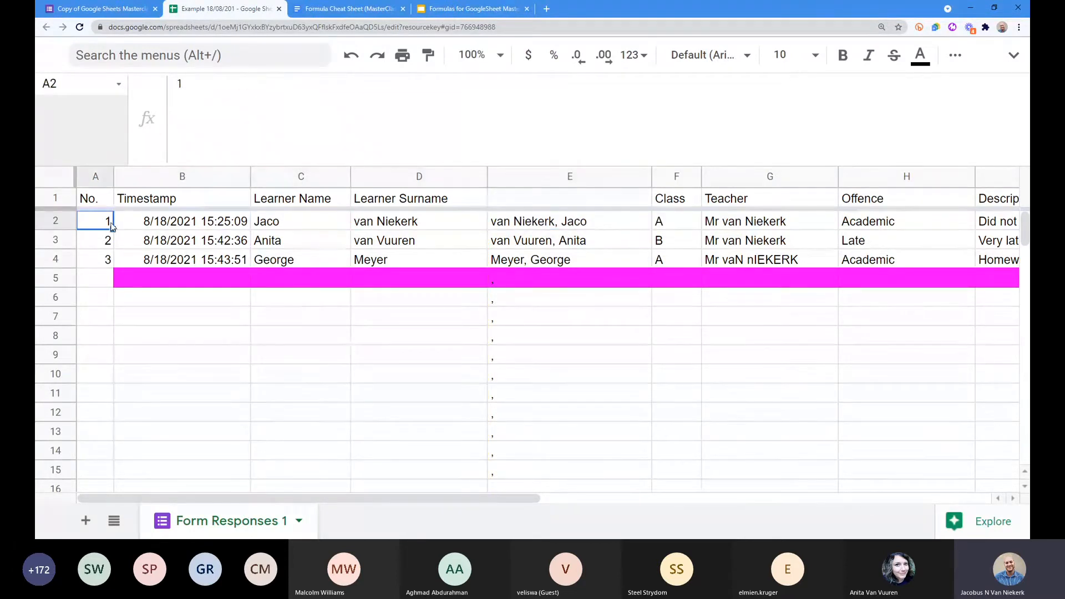
left_click(145, 198)
key("Left")
scroll(250, 108, "down", 2)
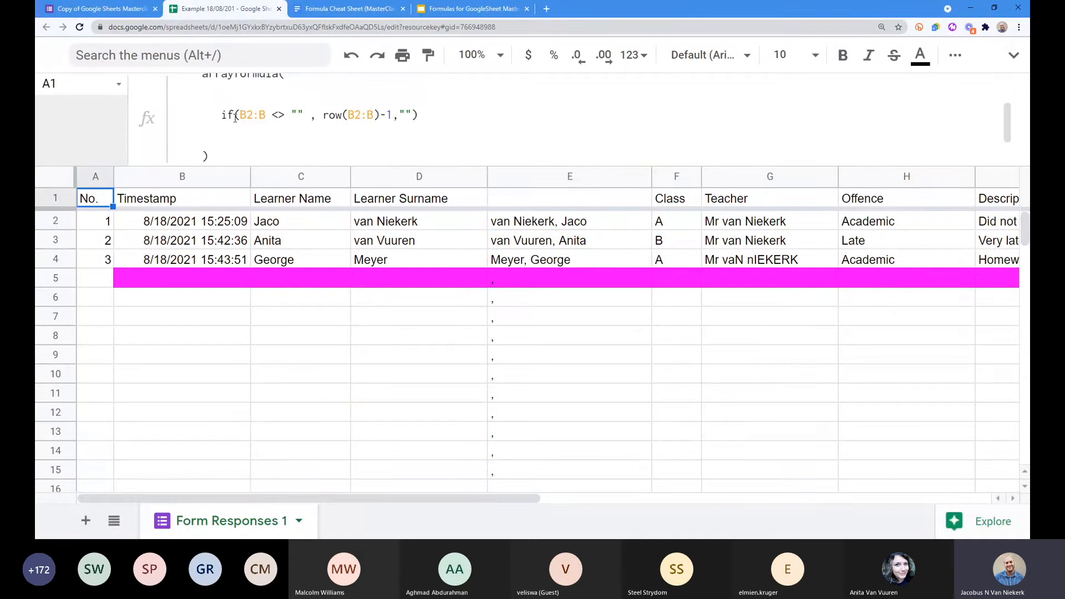
left_click_drag(223, 115, 303, 115)
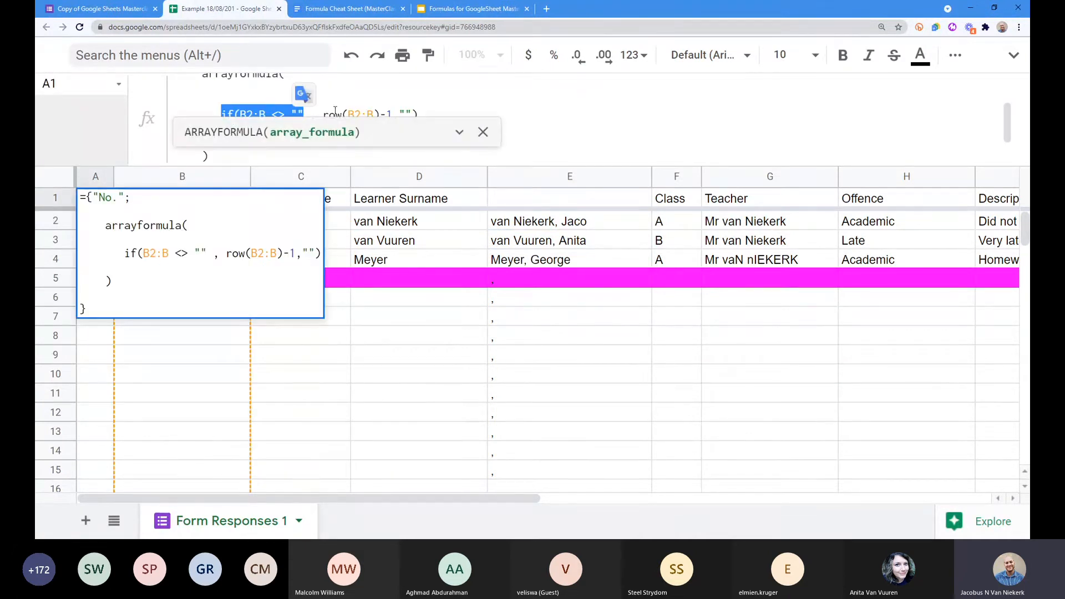
left_click_drag(322, 114, 398, 114)
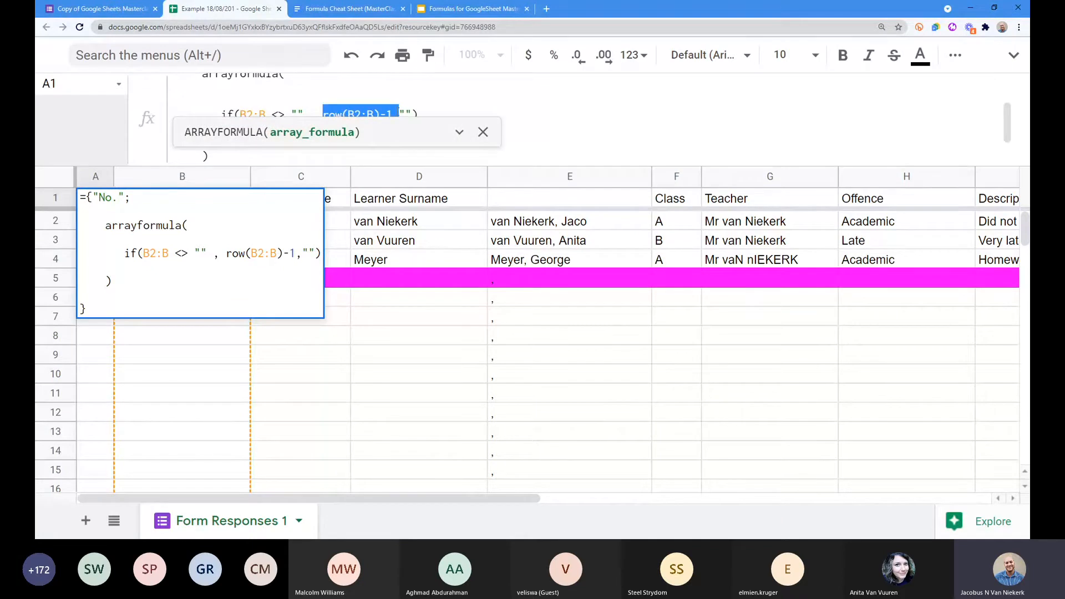
left_click(483, 133)
left_click(238, 116)
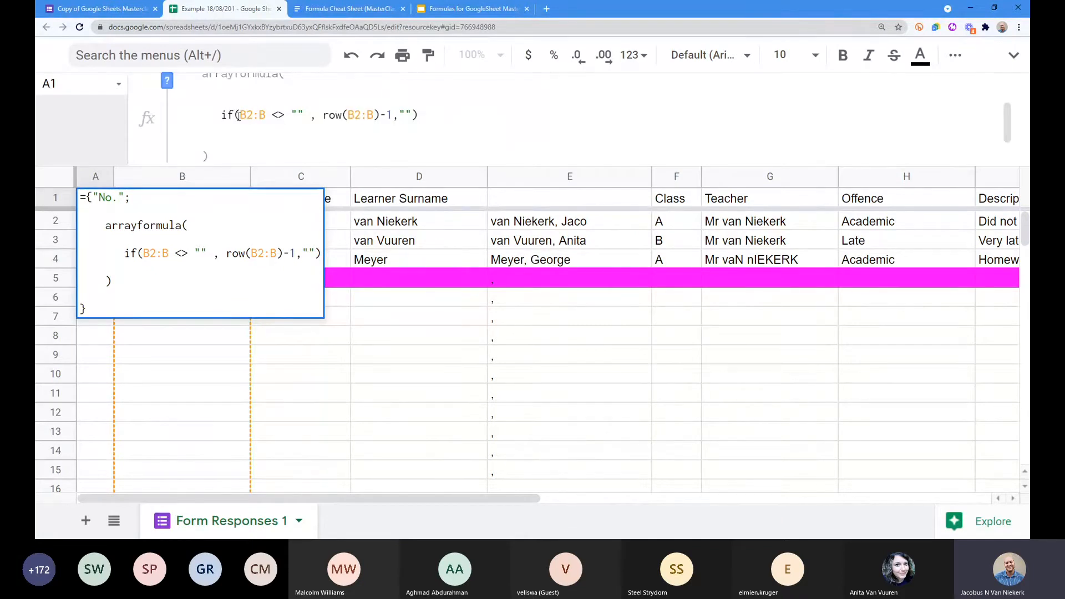
left_click_drag(239, 115, 304, 114)
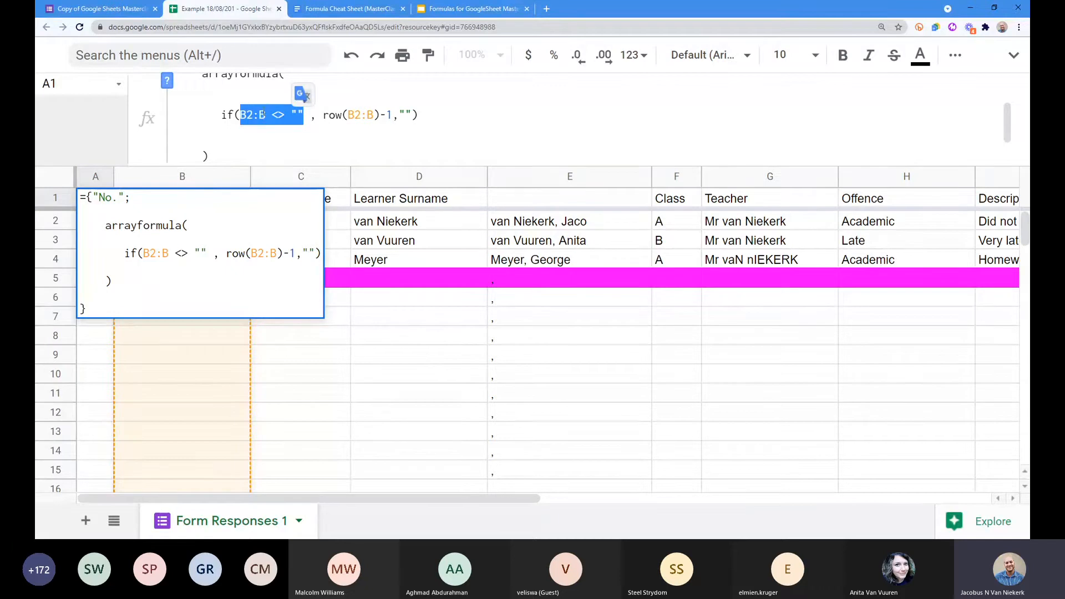
left_click_drag(323, 115, 393, 115)
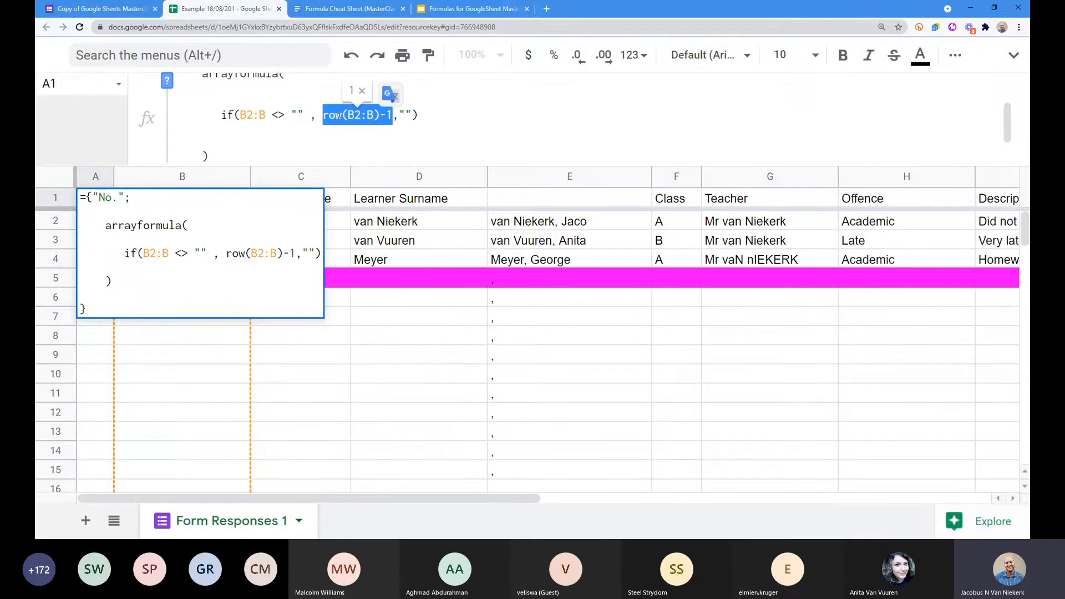
double_click(402, 114)
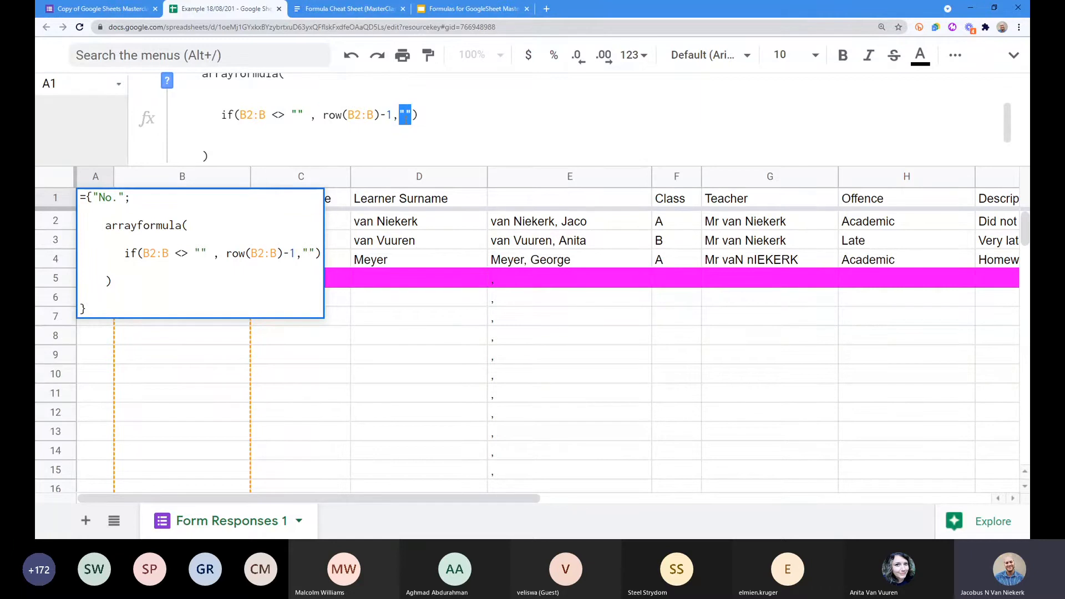
left_click_drag(222, 114, 304, 114)
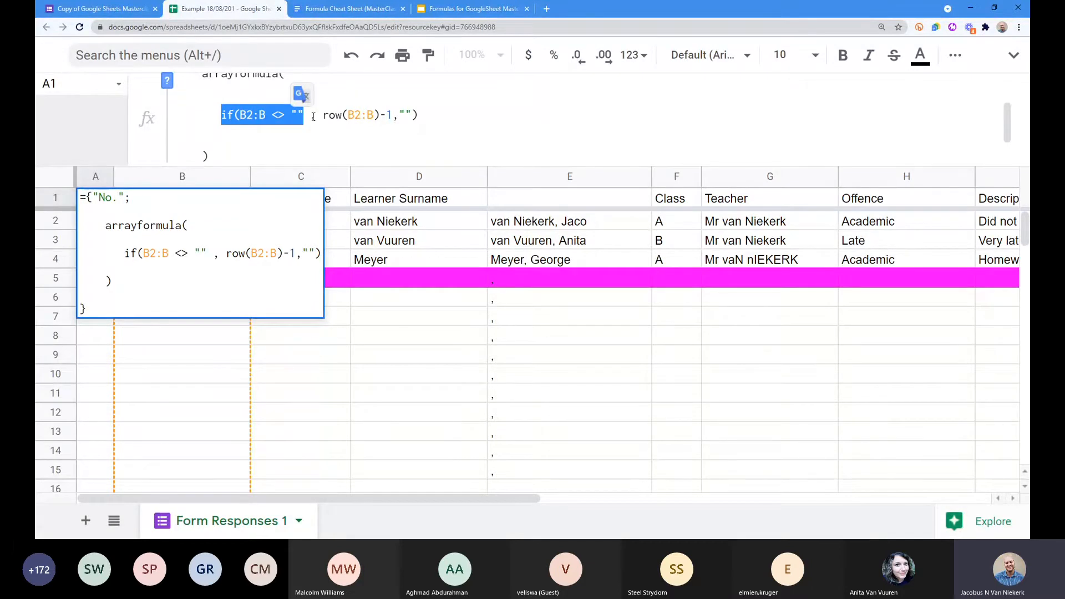
key("Tab")
Step: Break E2's arrayformula across separate lines in the formula bar
left_click(517, 223)
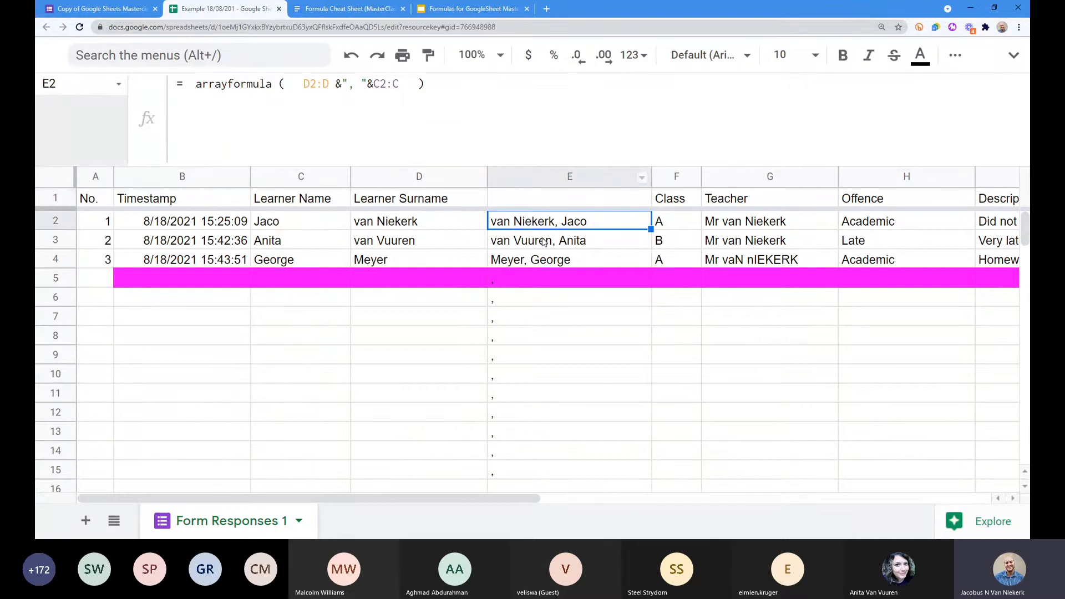
left_click(197, 85)
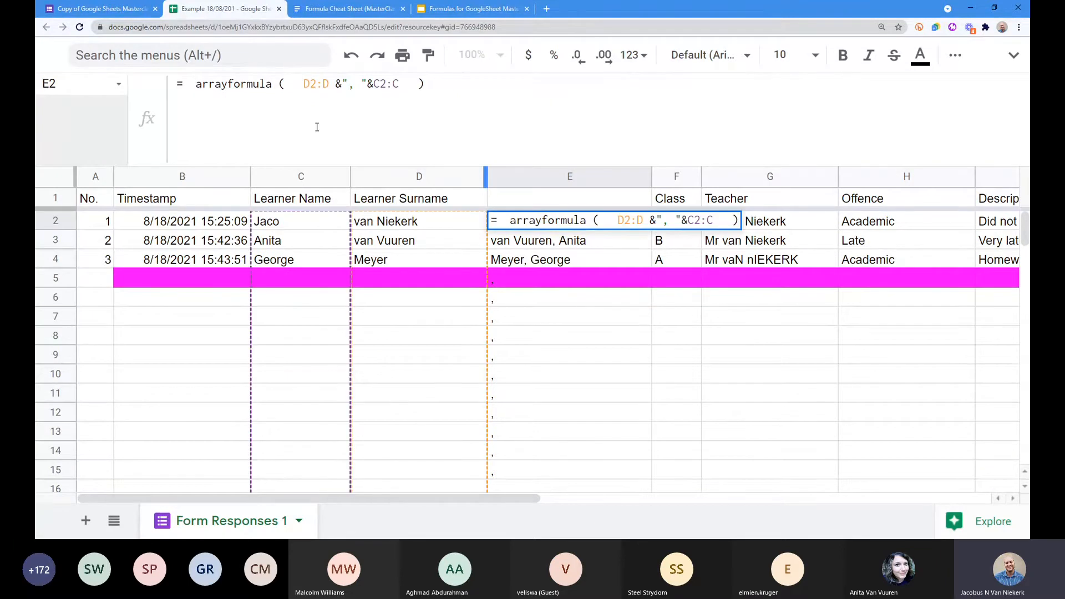
key("Right")
key("Right")
key("Right")
key("Right")
key("Right")
key("Right")
key("Right")
key("Right")
key("ctrl+Return")
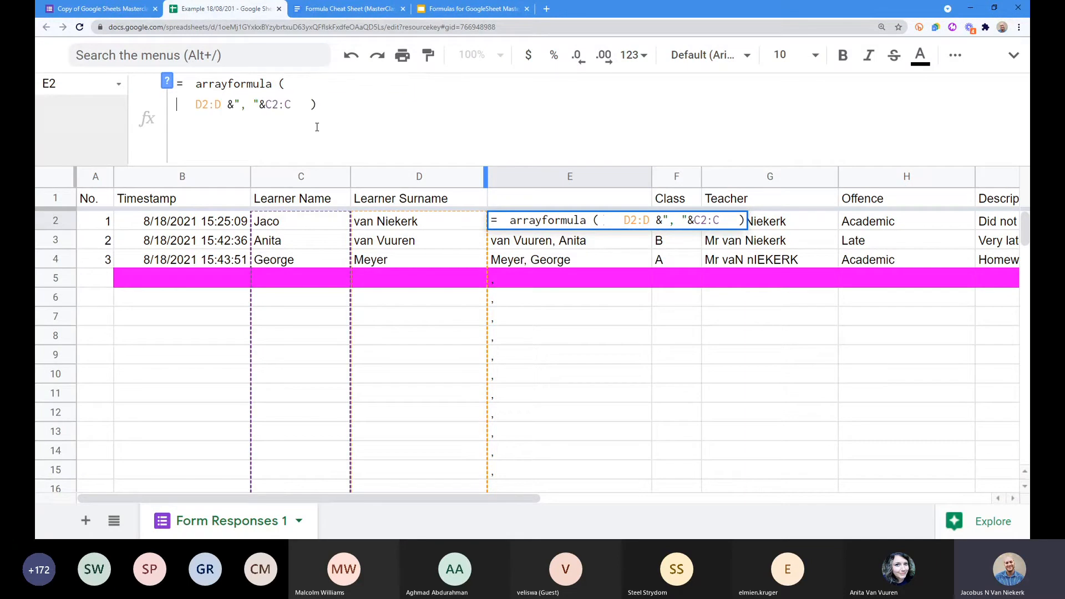
left_click(311, 104)
key("ctrl+Return")
left_click(259, 105)
left_click(274, 105)
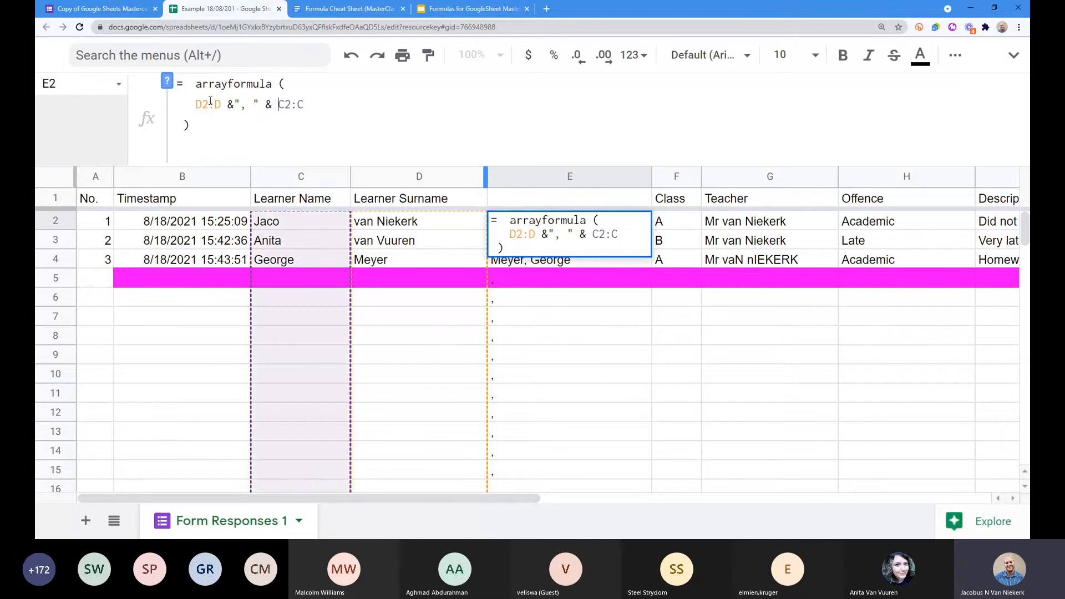
left_click(235, 105)
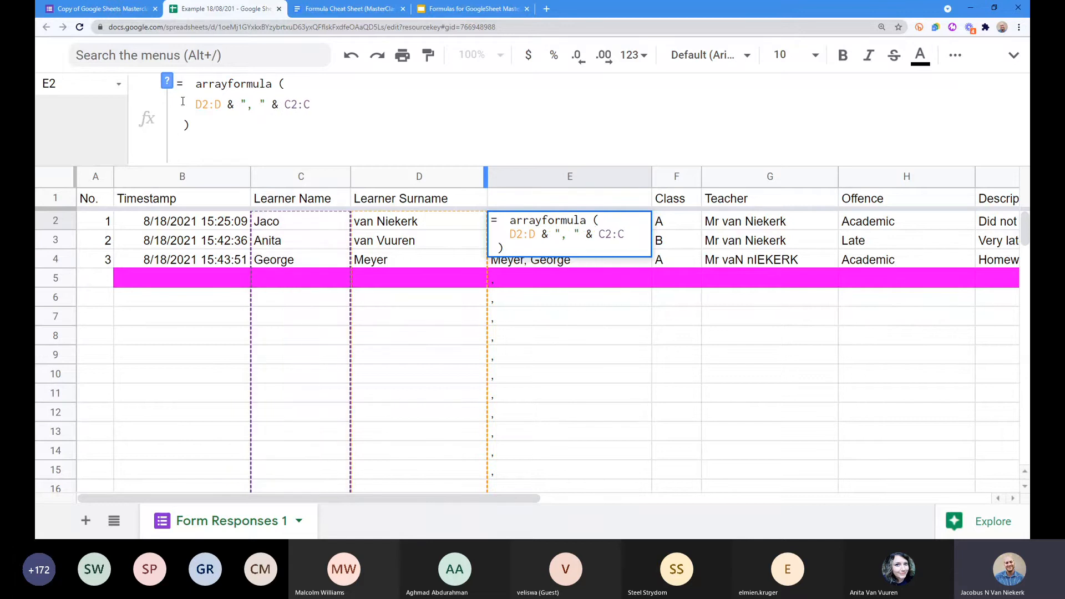
left_click(191, 105)
Step: Wrap the join as if(B2:B <> "", (D2:D & ", " & C2:C), "") and commit it
type("if(B2:B <> \"\"")
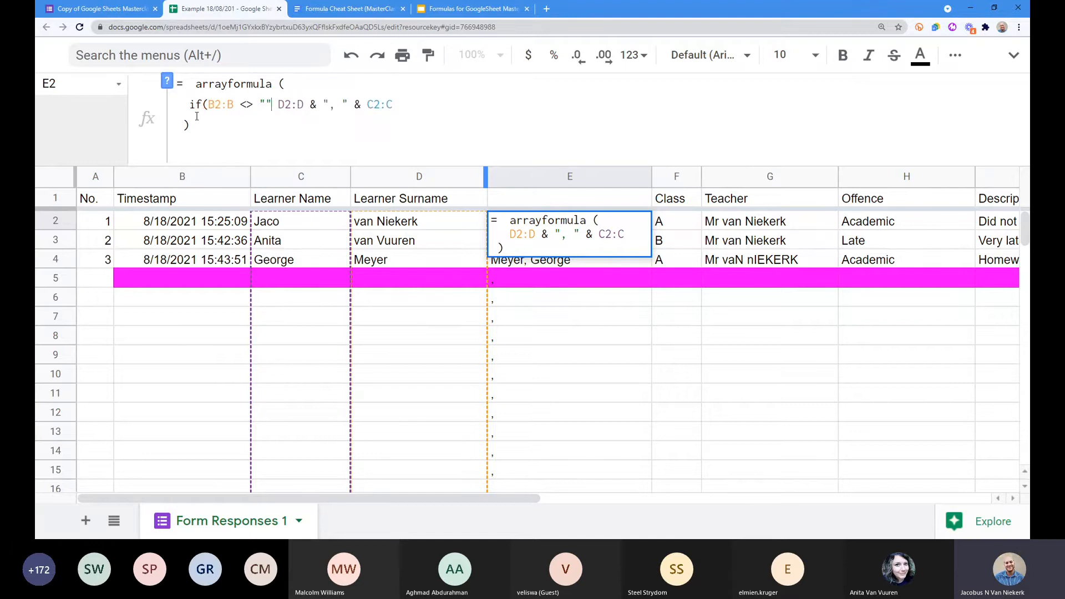
left_click_drag(208, 105, 269, 102)
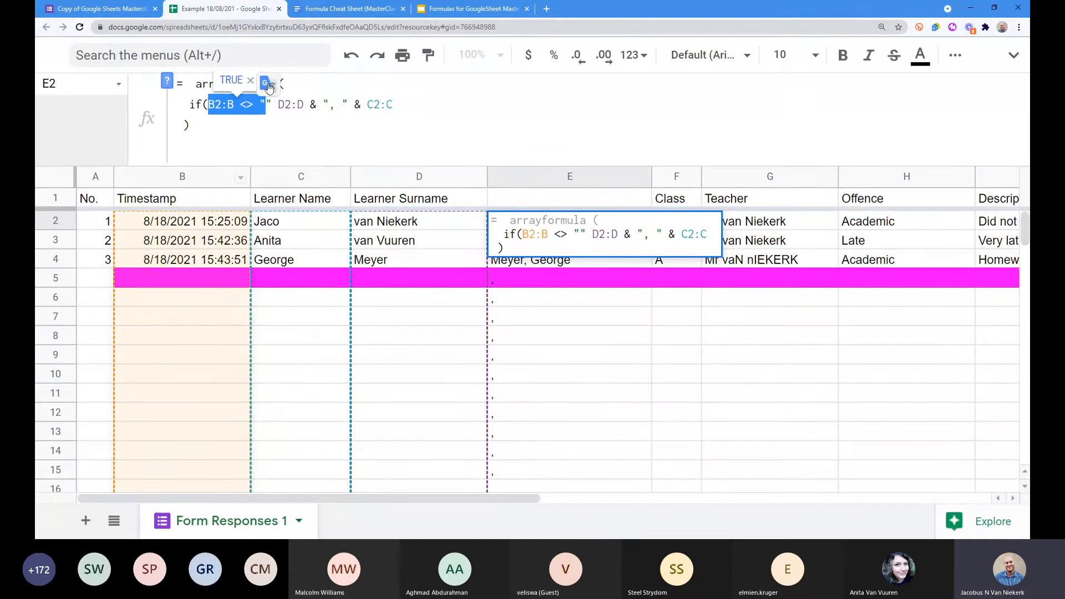
left_click(270, 103)
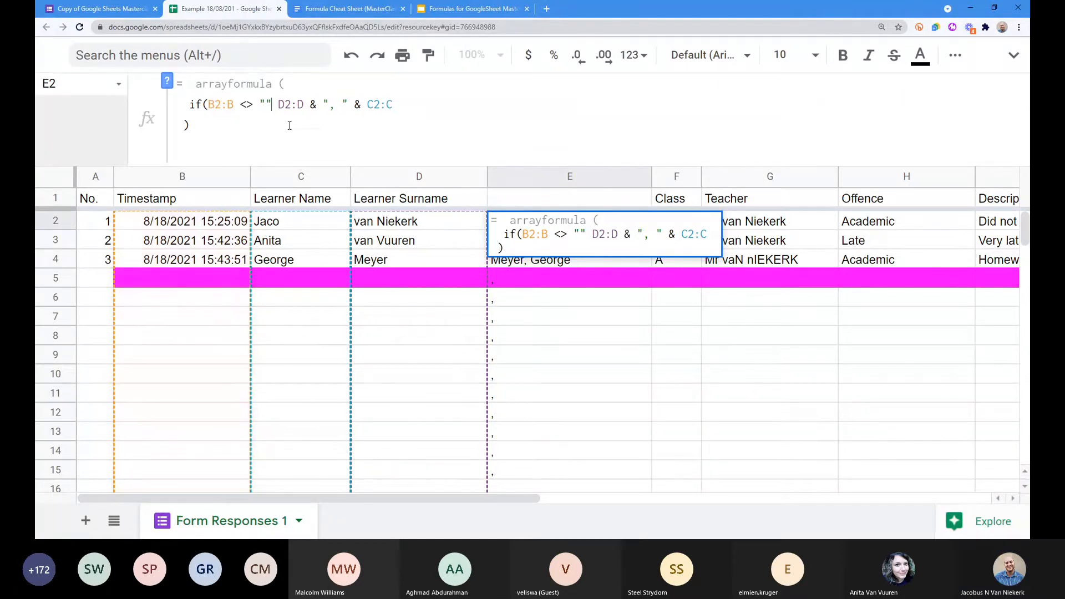
type(",")
left_click_drag(284, 105, 402, 98)
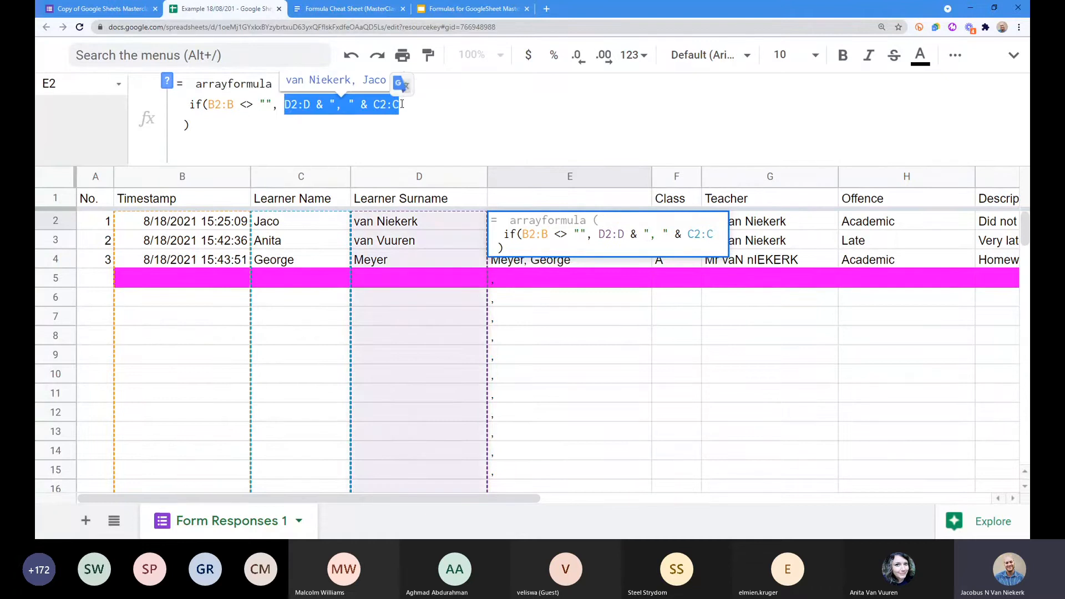
left_click(419, 130)
type(")")
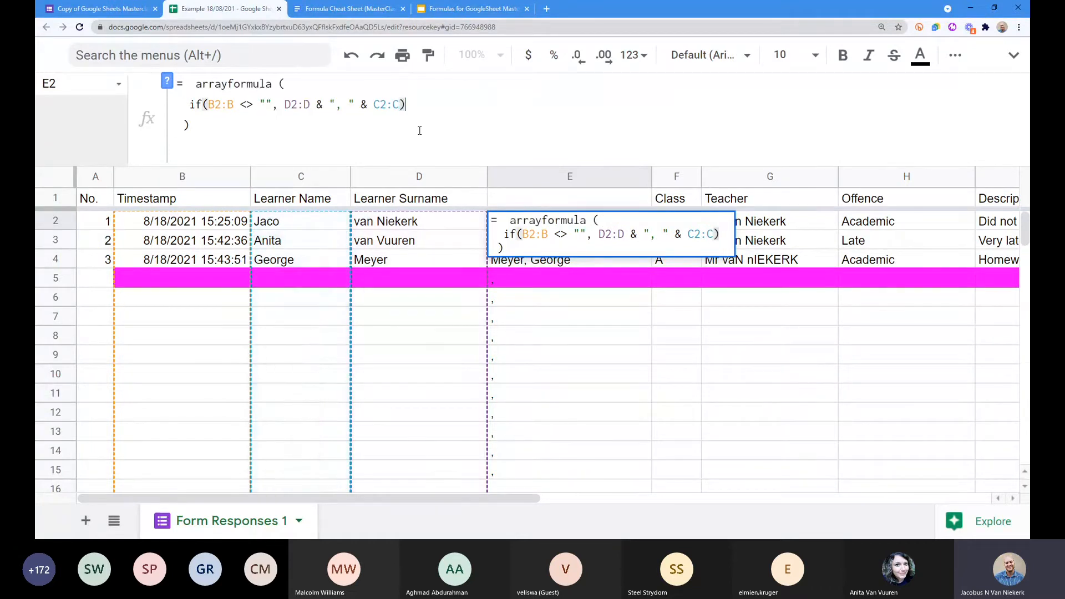
left_click(311, 105)
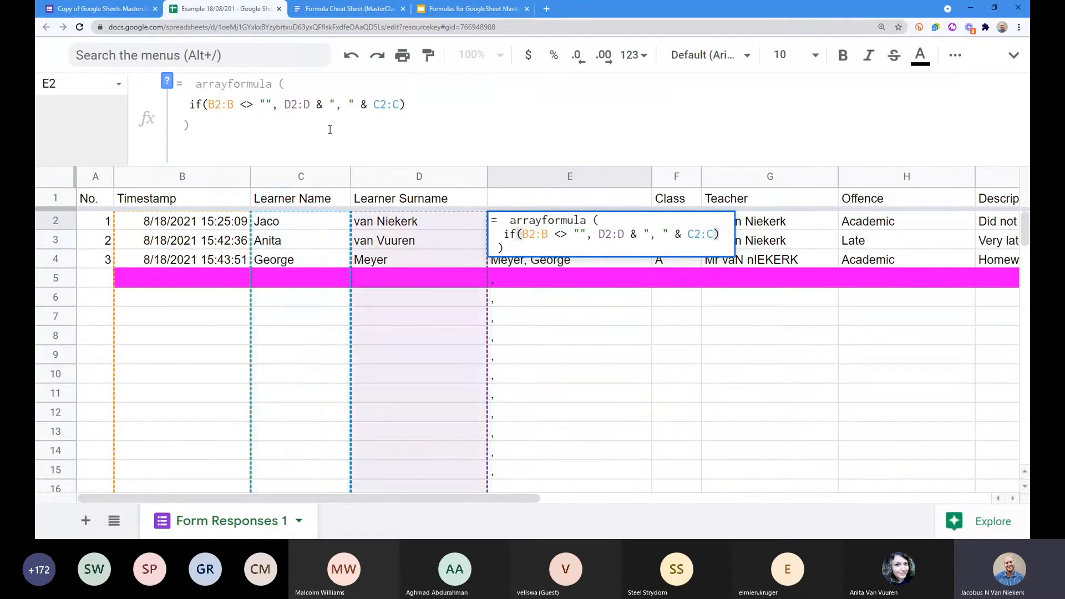
type("(")
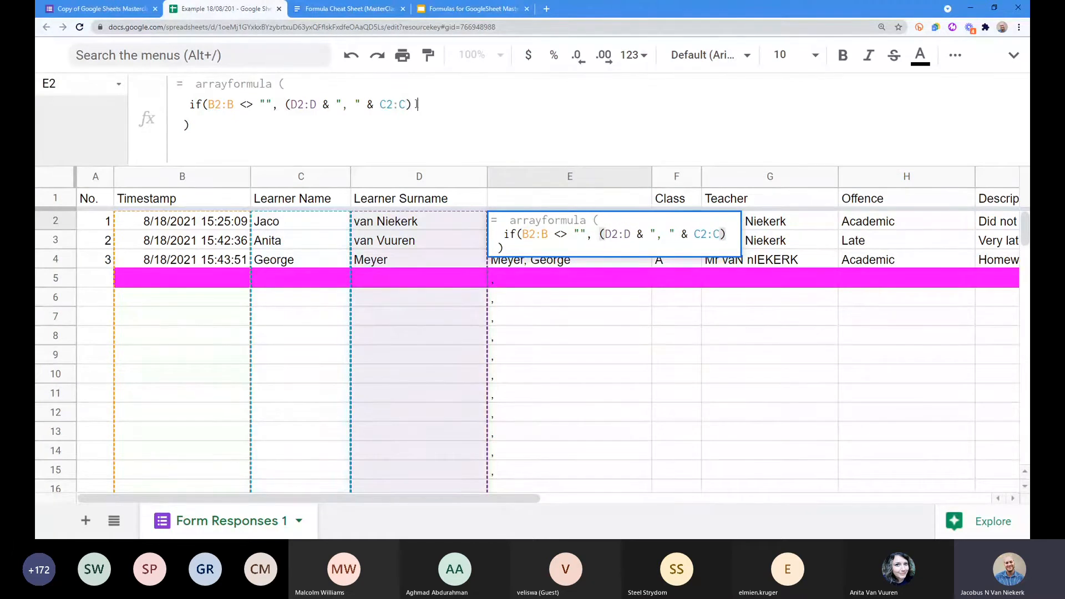
left_click(413, 105)
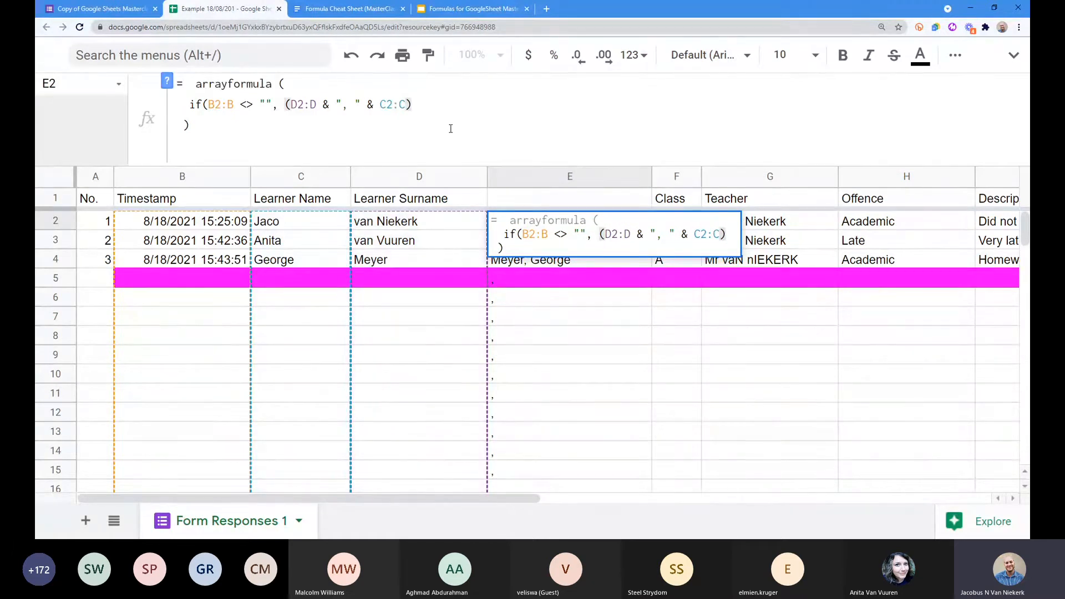
type(", \"\"")
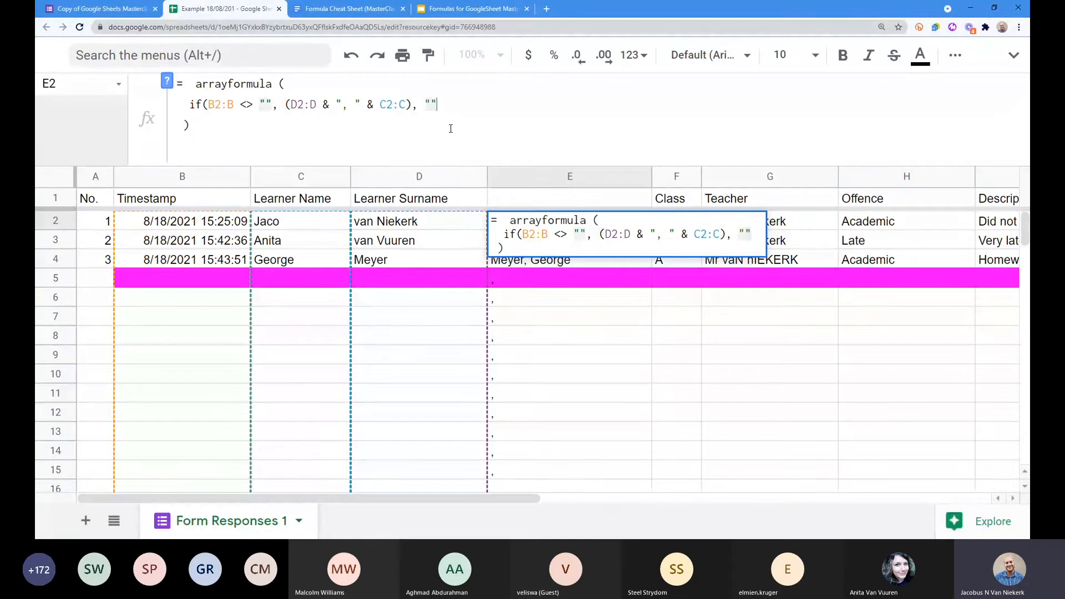
type(")")
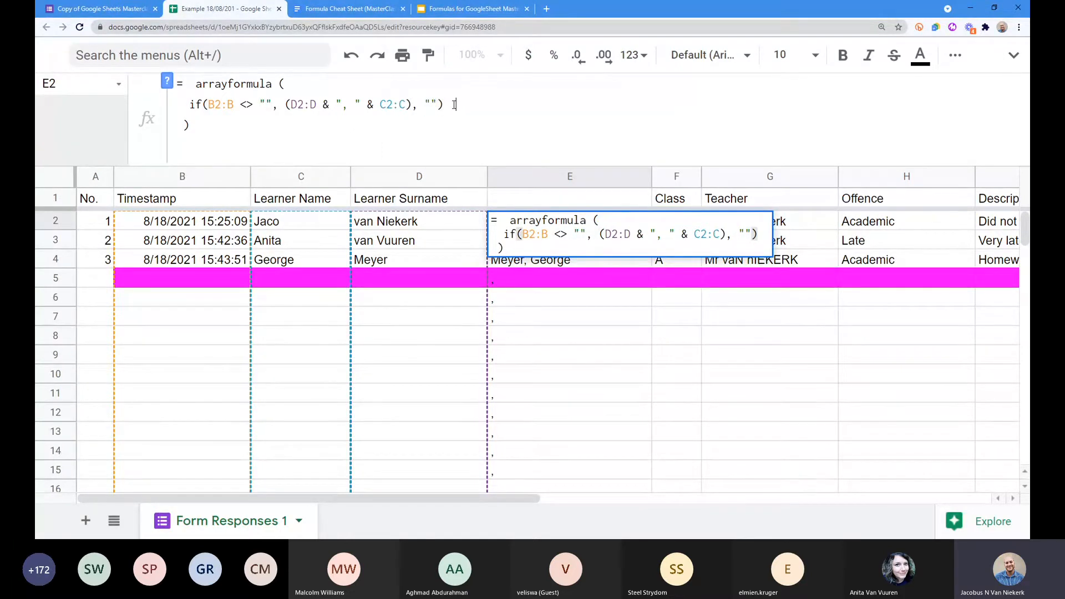
key("Return")
left_click_drag(560, 226, 562, 286)
left_click(559, 283)
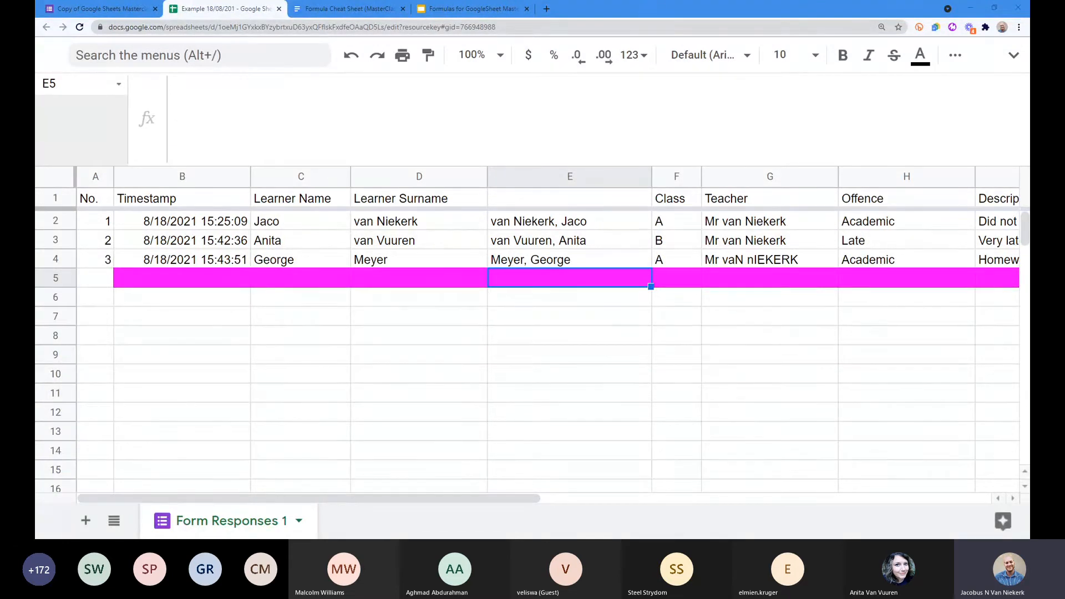
left_click(519, 225)
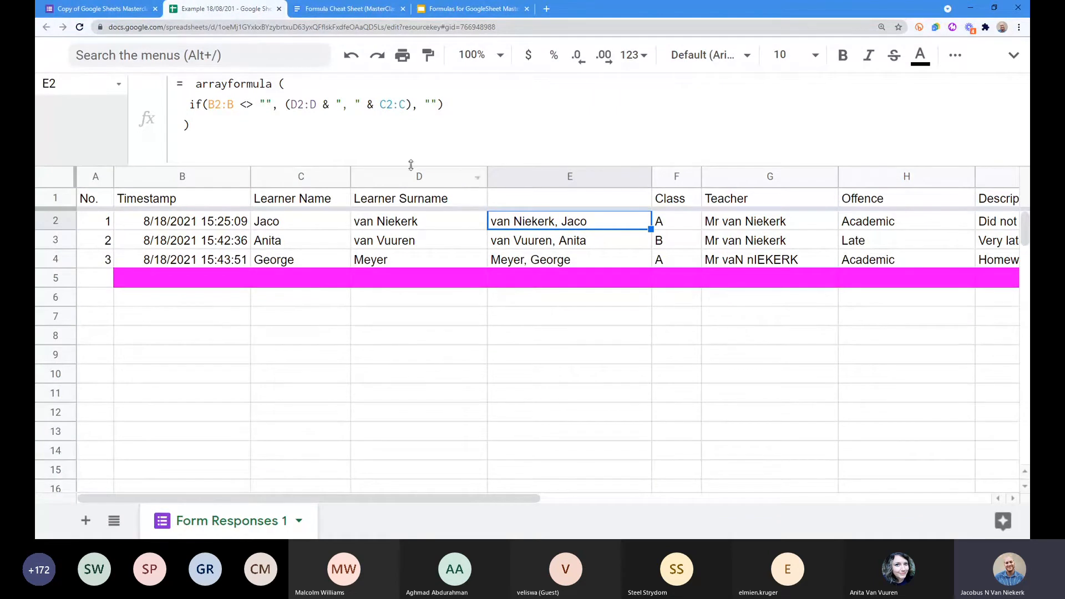
Step: Wrap the E2 formula in braces with a "Combined" heading: {"Combined"; ... }
left_click(196, 84)
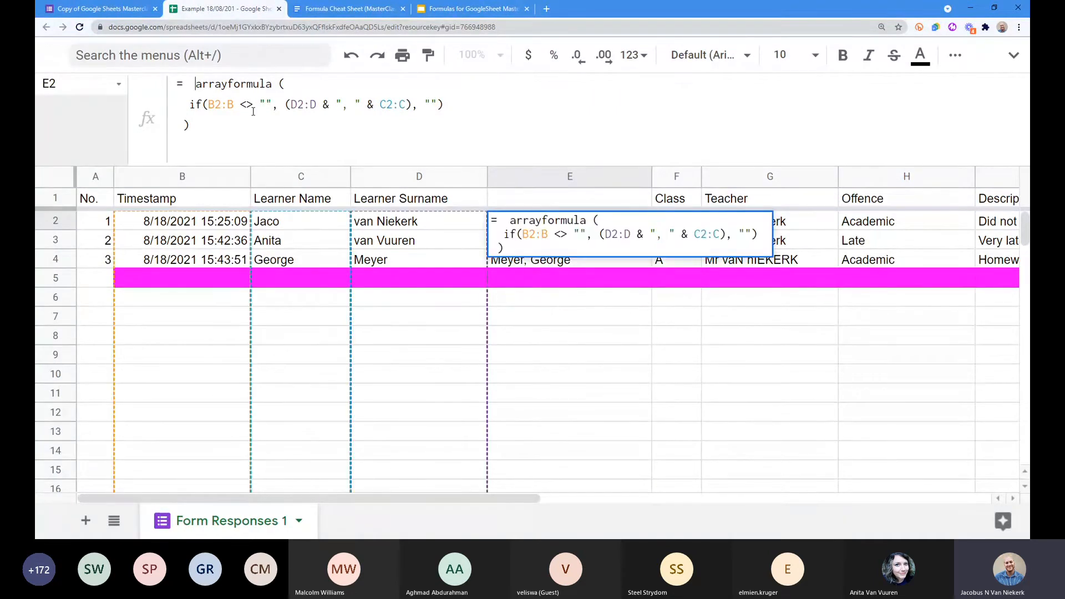
key("BackSpace")
type("{\"")
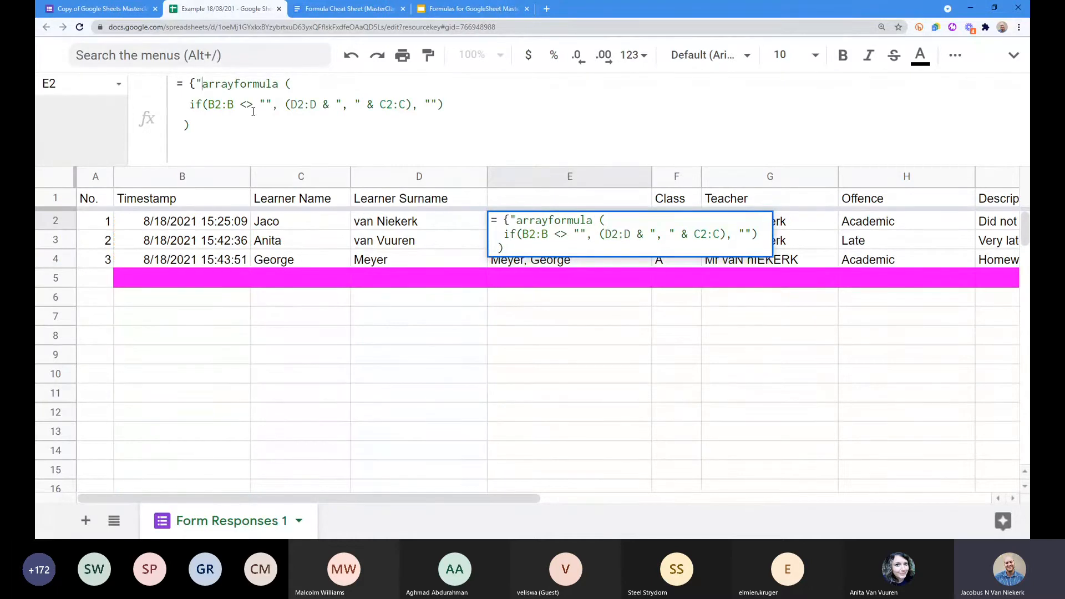
key("BackSpace")
key("BackSpace")
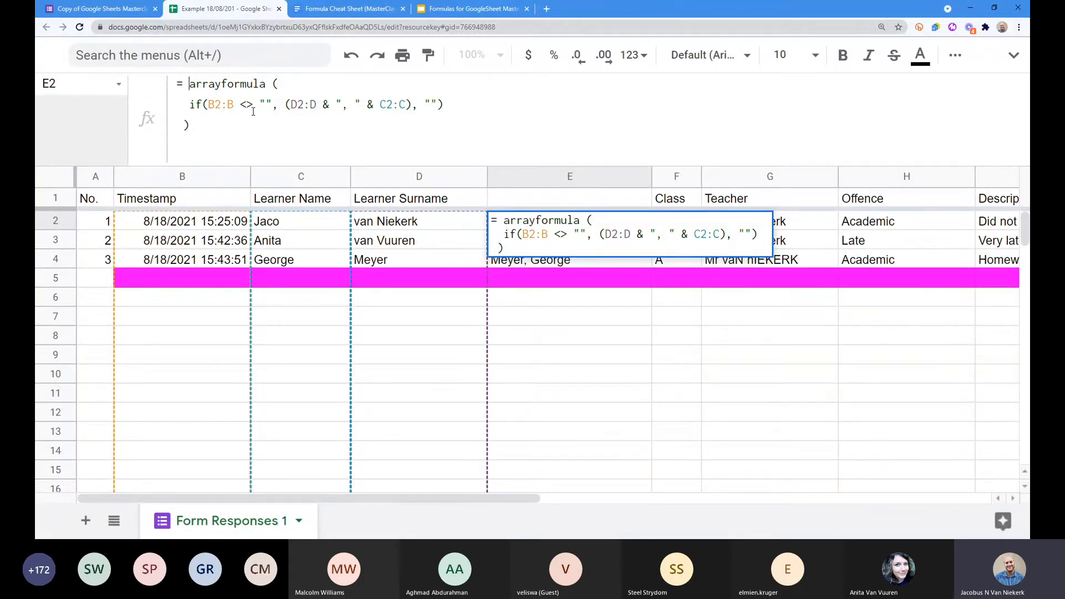
type("{")
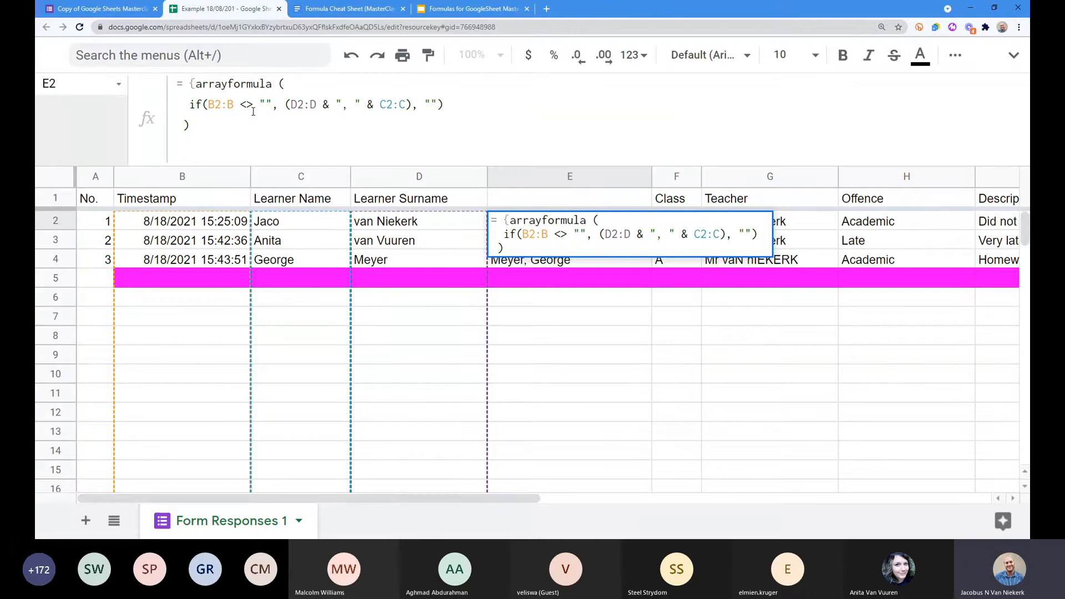
type("\"")
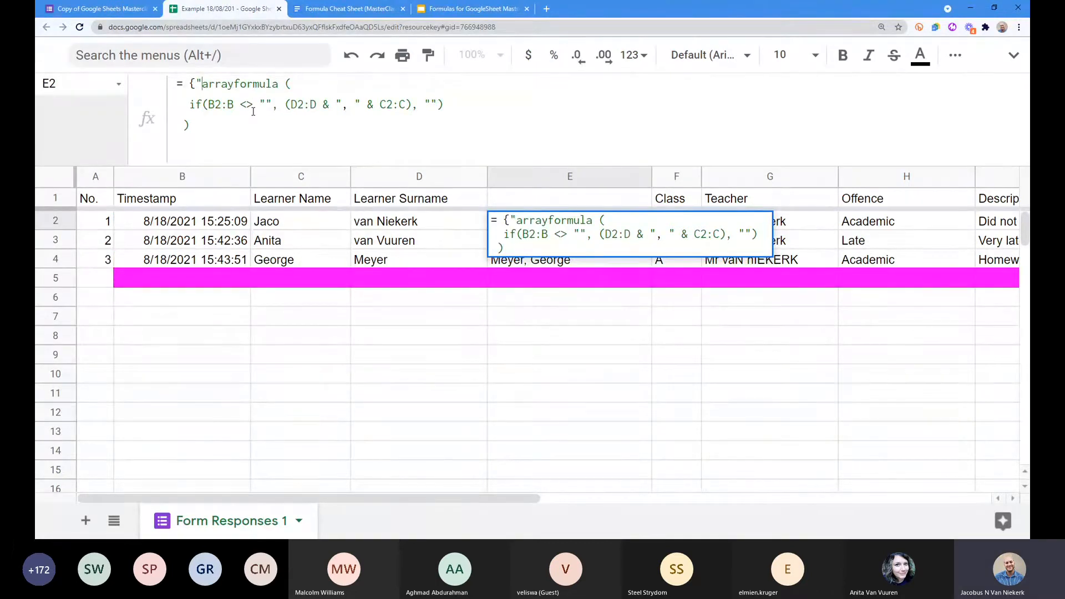
type("Combined\"")
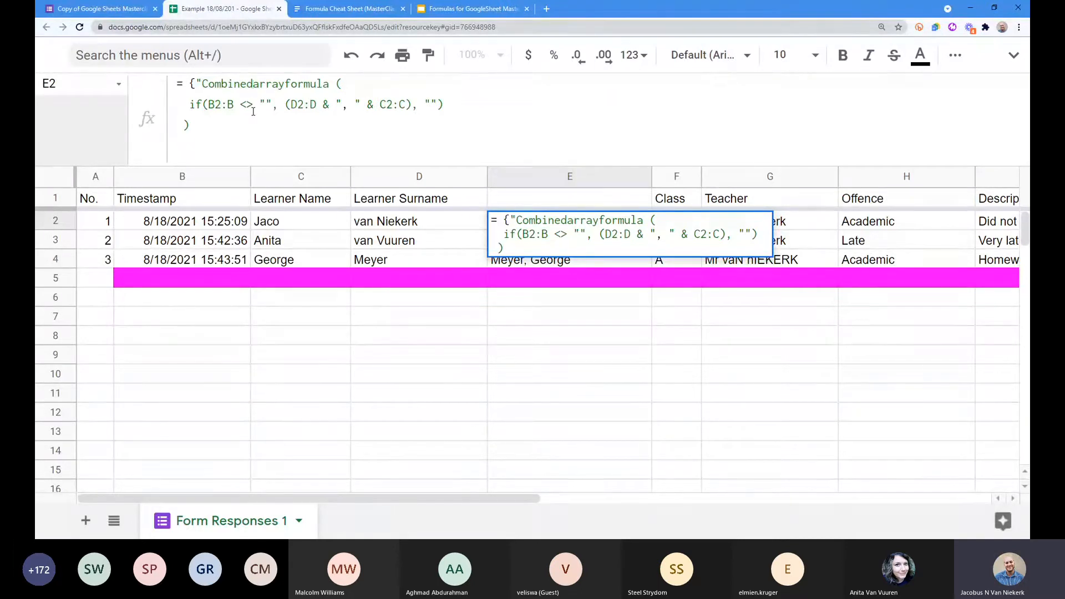
type(",")
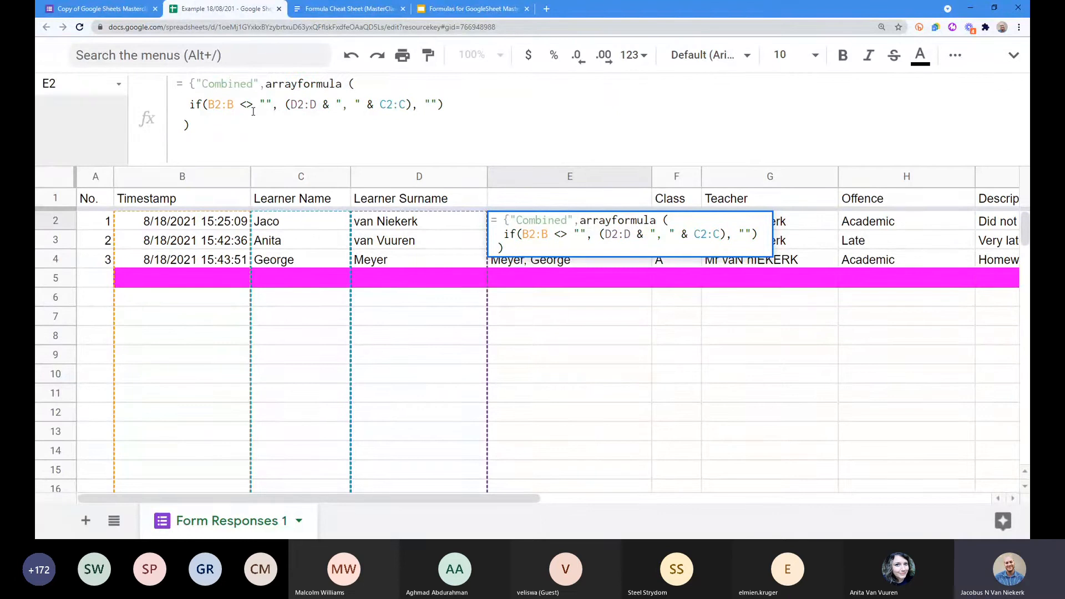
key("BackSpace")
type(";")
key("Left")
key("Right")
key("Right")
key("Right")
key("Right")
key("Right")
key("Right")
key("Right")
key("Right")
key("Right")
key("Right")
key("Right")
key("Right")
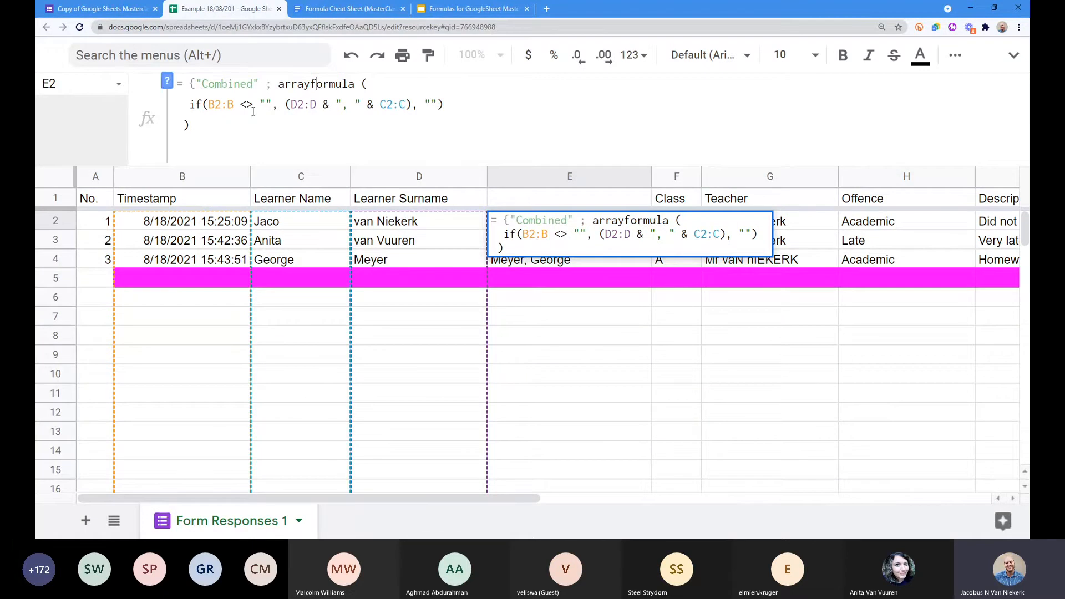
key("Down")
key("Down")
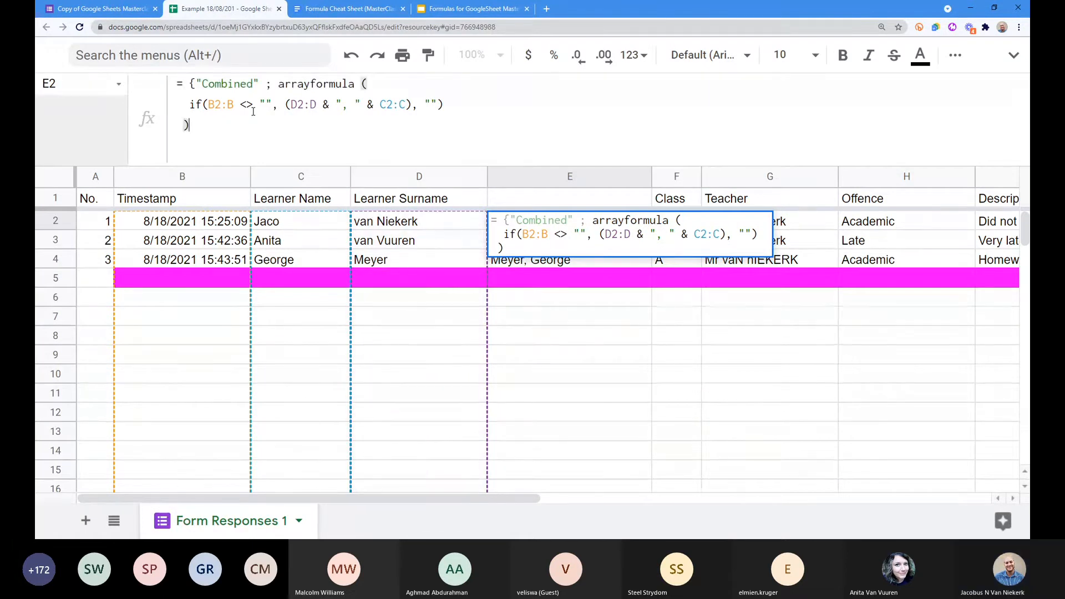
type("}")
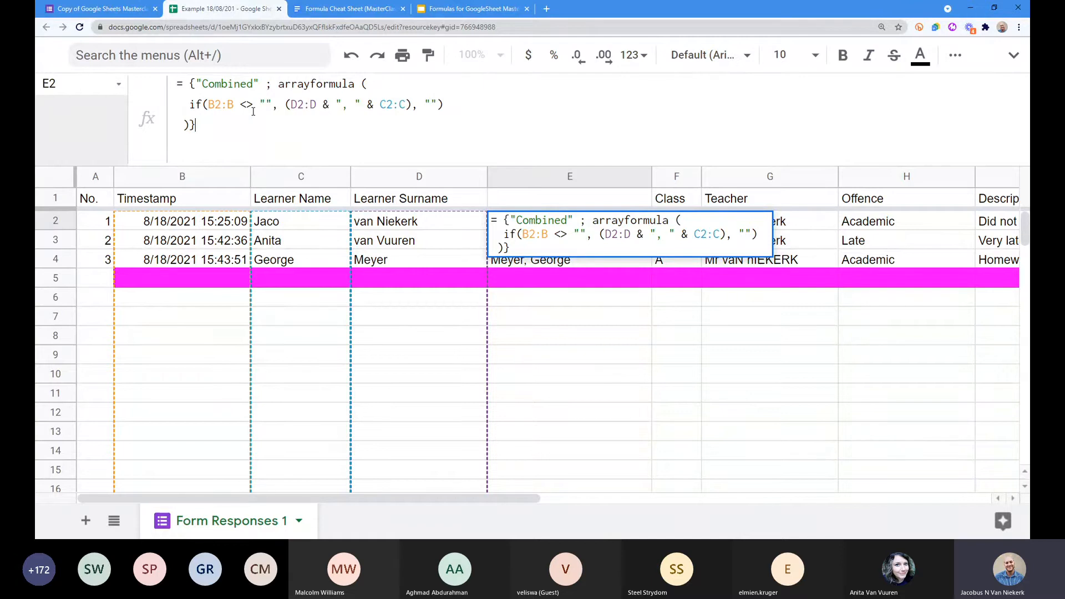
key("BackSpace")
key("ctrl+Return")
type("}")
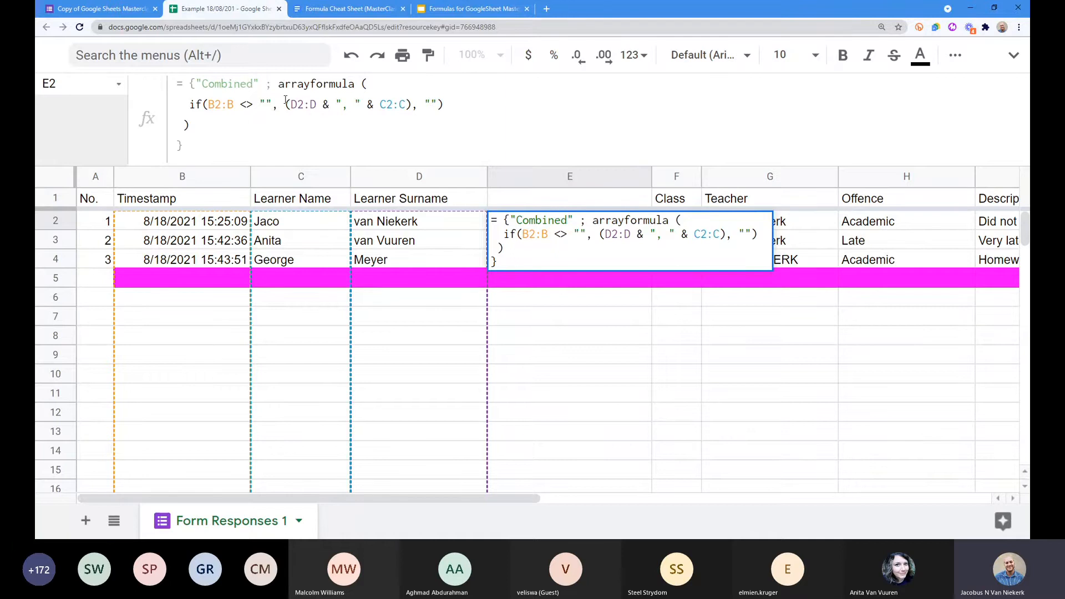
Step: Put arrayformula on its own line, indent the inner lines and closing brace, and commit
left_click(277, 84)
key("ctrl+Return")
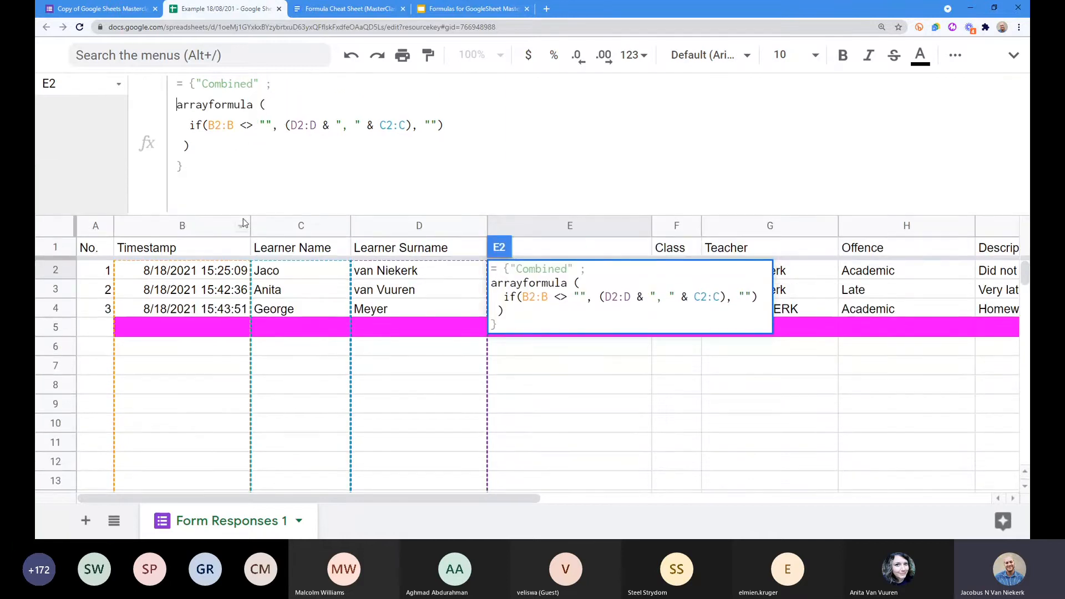
left_click(189, 125)
left_click(185, 146)
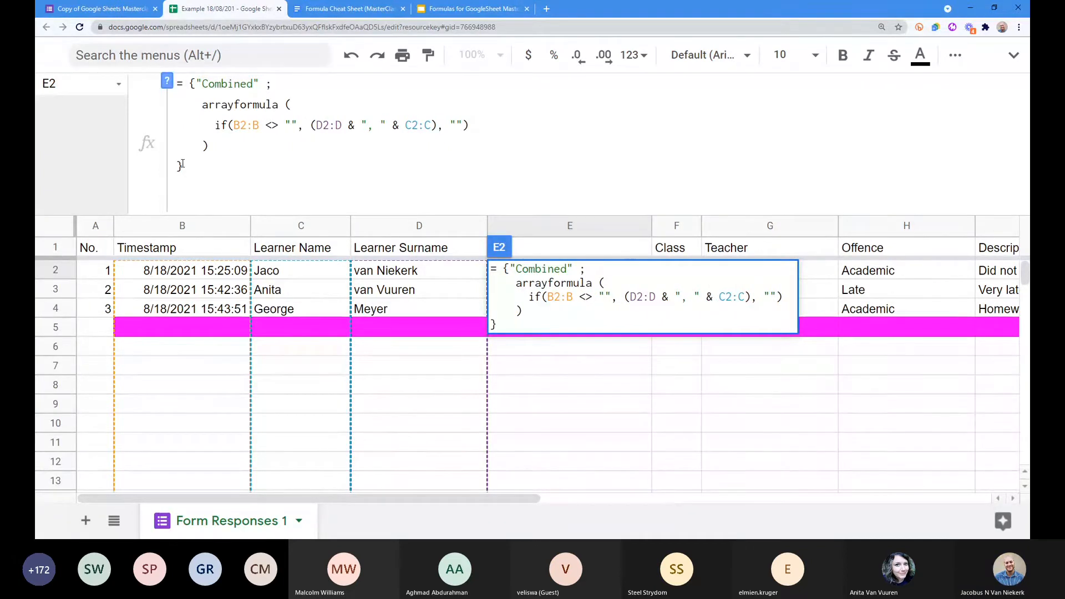
left_click(178, 165)
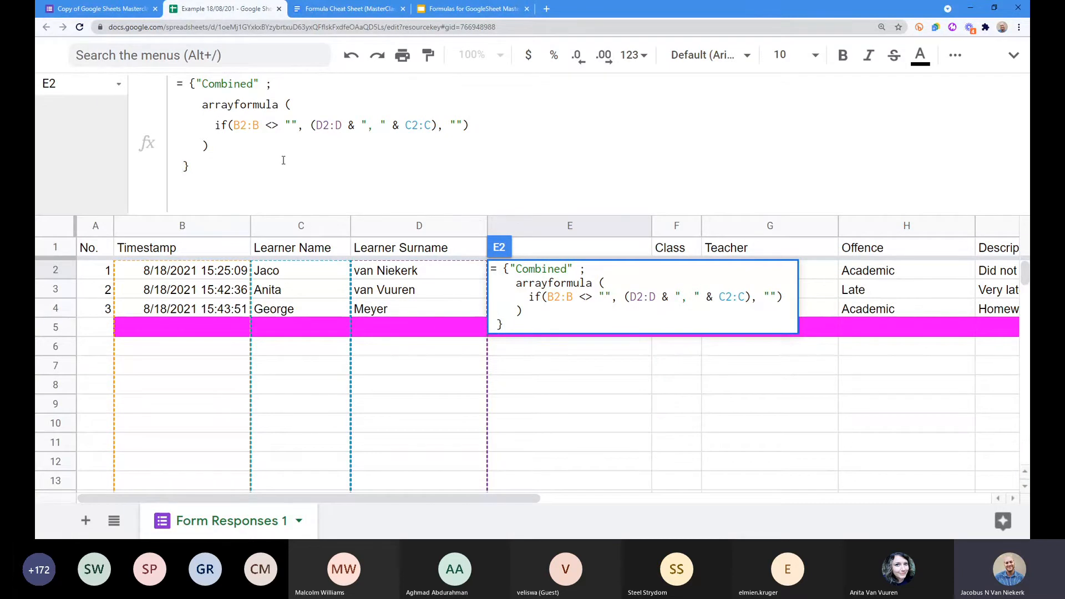
left_click(197, 167)
key("Left")
key("Return")
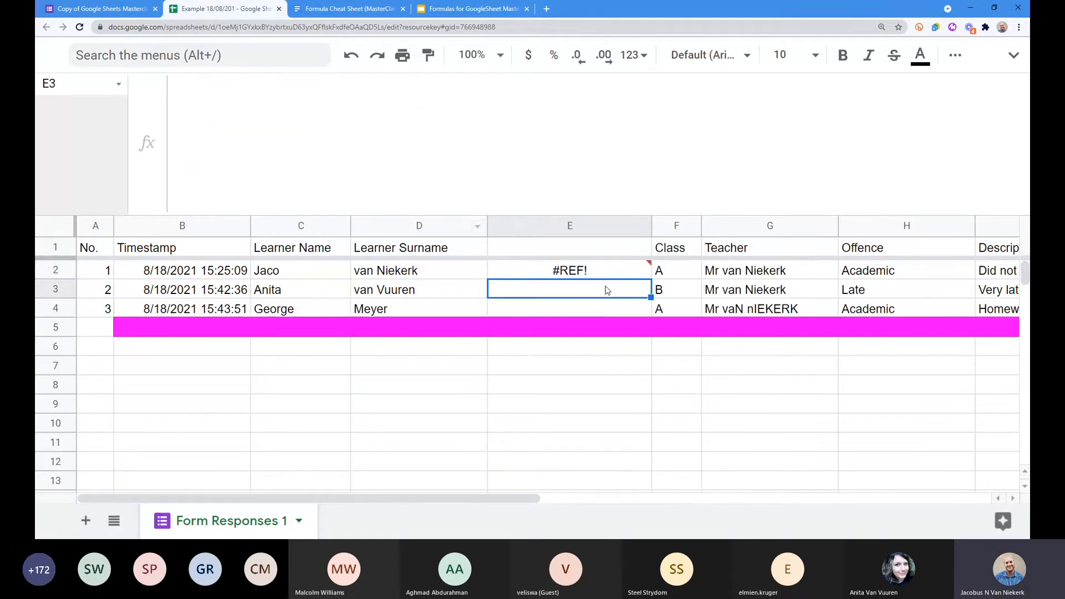
left_click(585, 328)
key("Down")
key("Down")
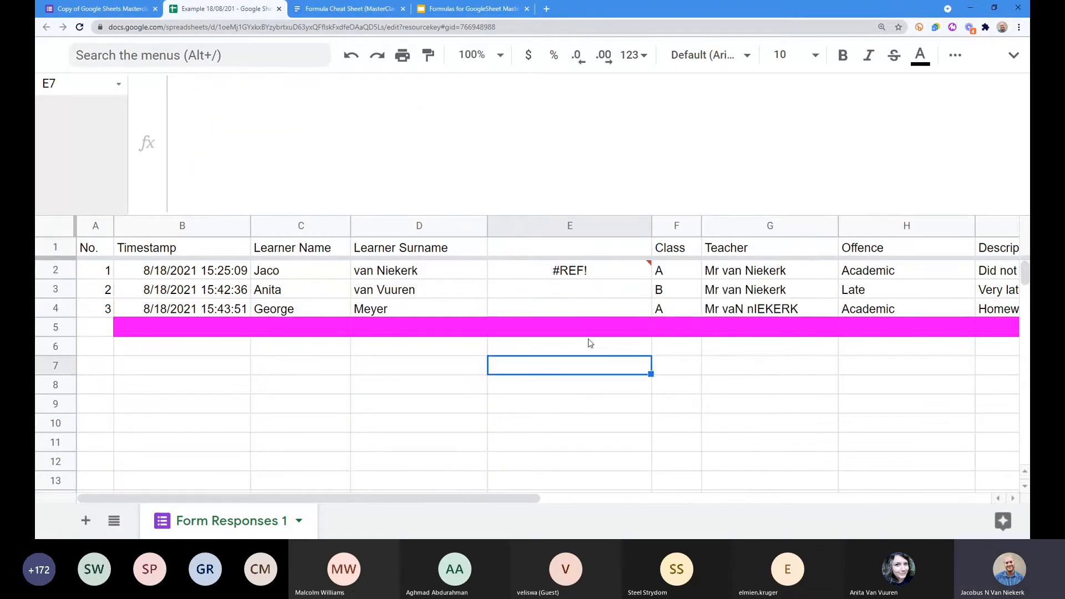
key("Up")
key("Up")
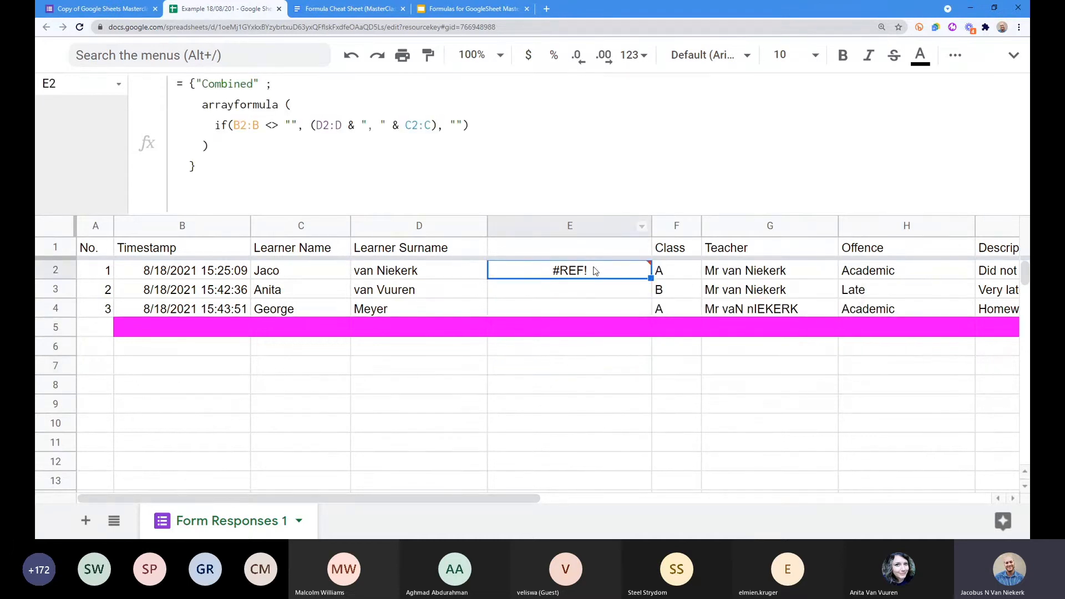
Step: Move the braced Combined formula from E2 into E1 and enlarge the view to read it
key("ctrl+a")
key("ctrl+c")
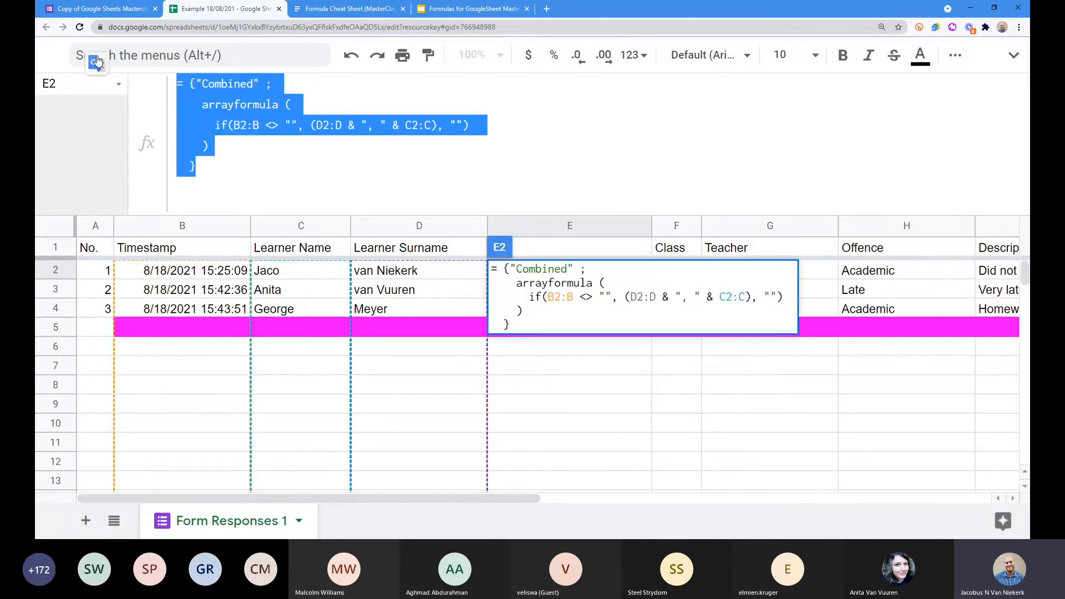
key("BackSpace")
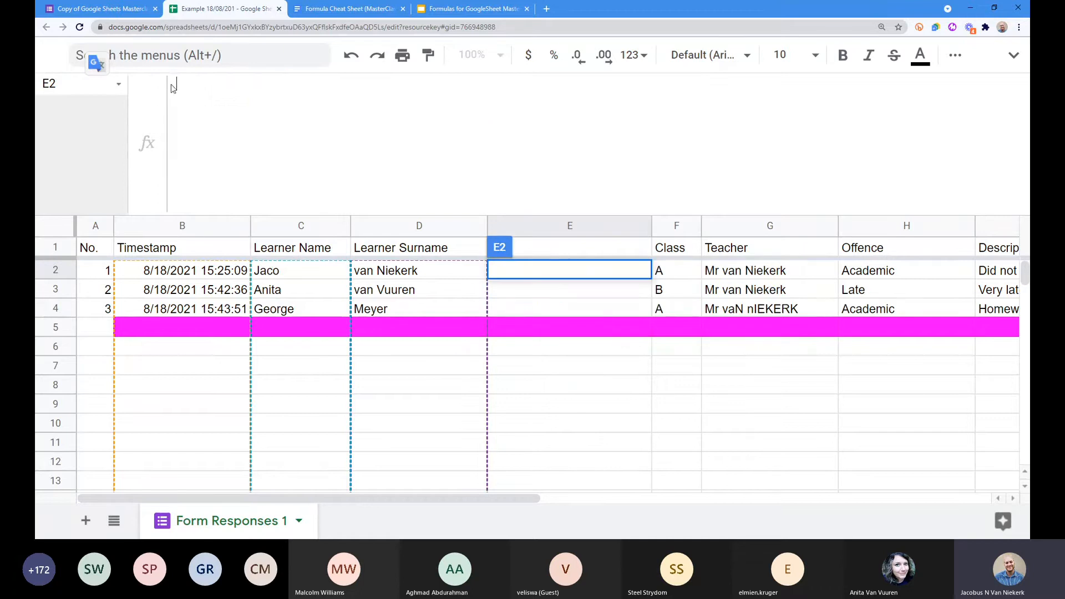
left_click(571, 253)
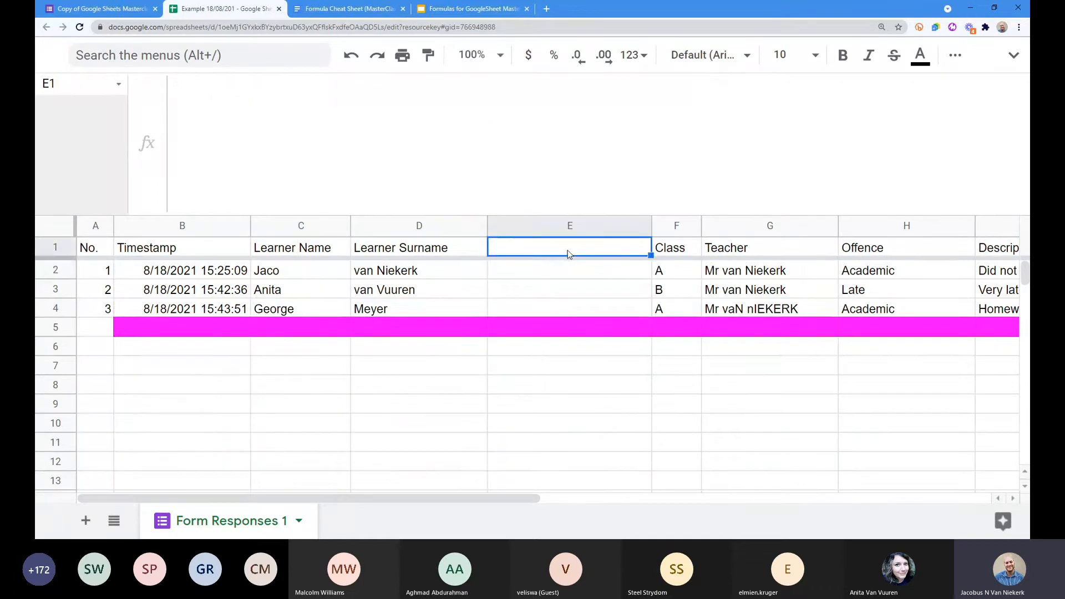
left_click(321, 134)
key("ctrl+v")
key("Return")
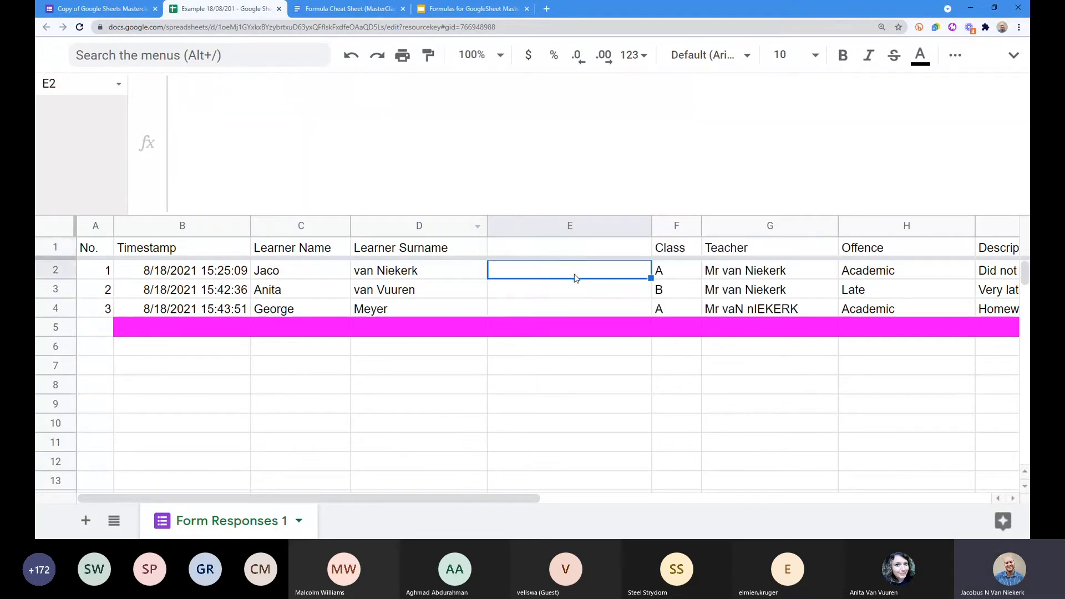
left_click_drag(570, 309, 552, 271)
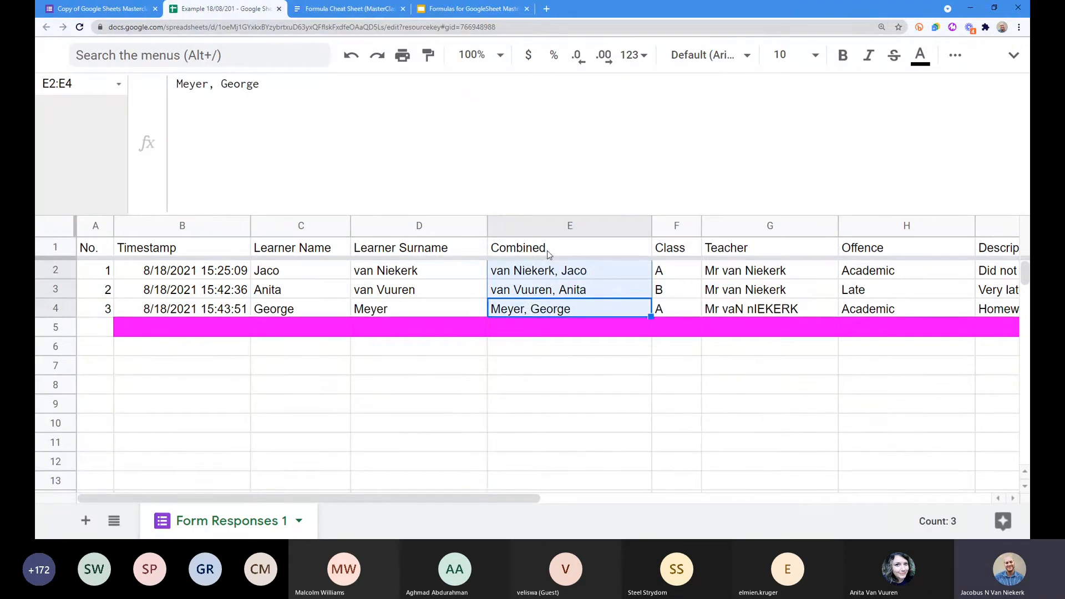
double_click(548, 250)
key("ctrl+plus")
key("ctrl+plus")
key("ctrl+plus")
key("ctrl+plus")
key("ctrl+plus")
key("ctrl+plus")
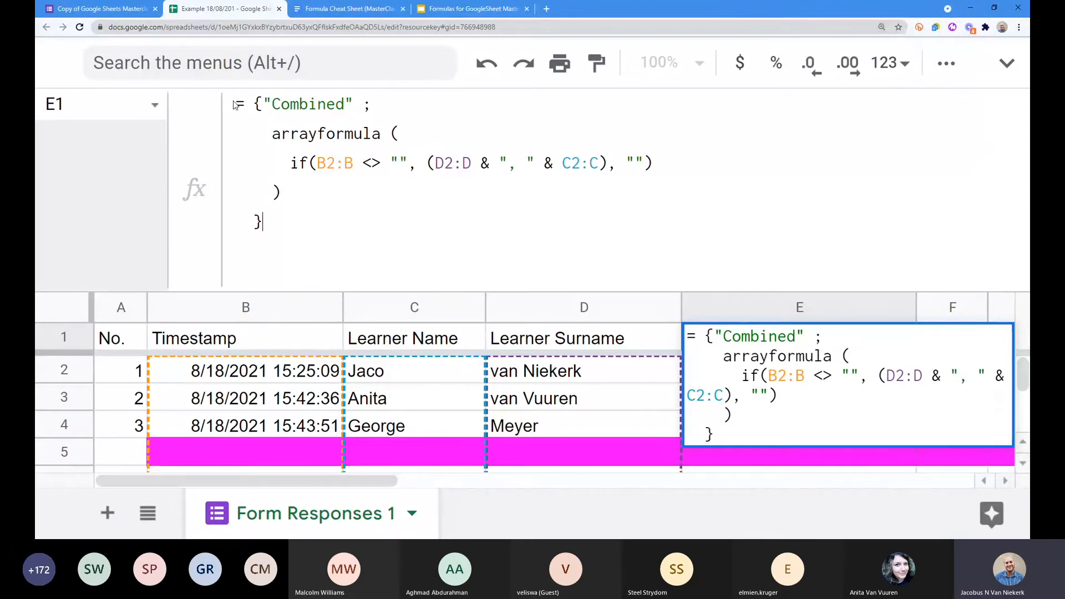
Step: Review the whole E1 array formula and re-commit it unchanged
left_click_drag(236, 105, 279, 221)
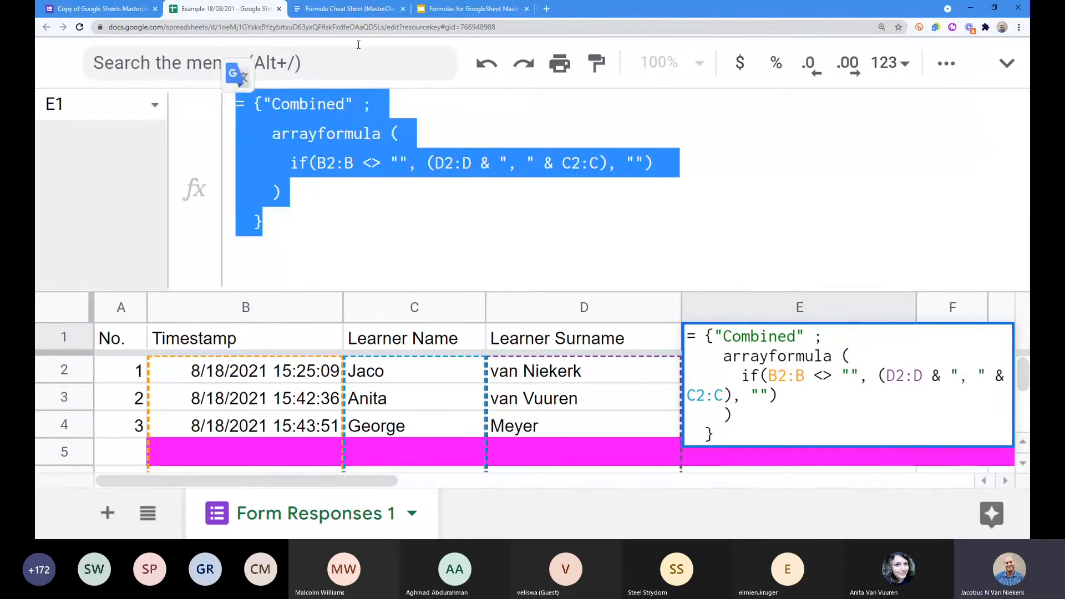
left_click(278, 220)
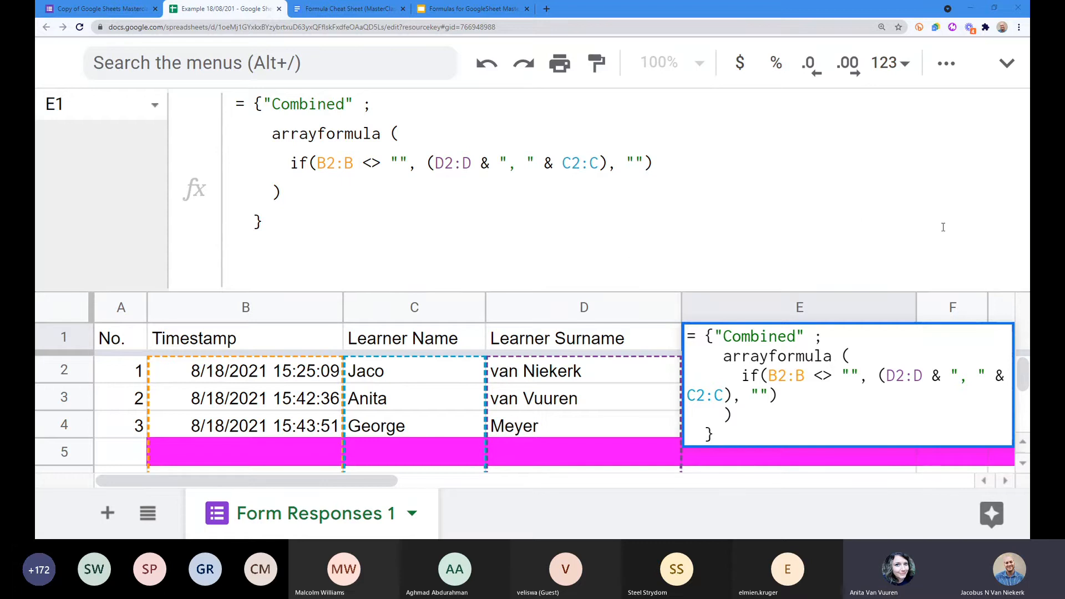
left_click(278, 226)
key("Return")
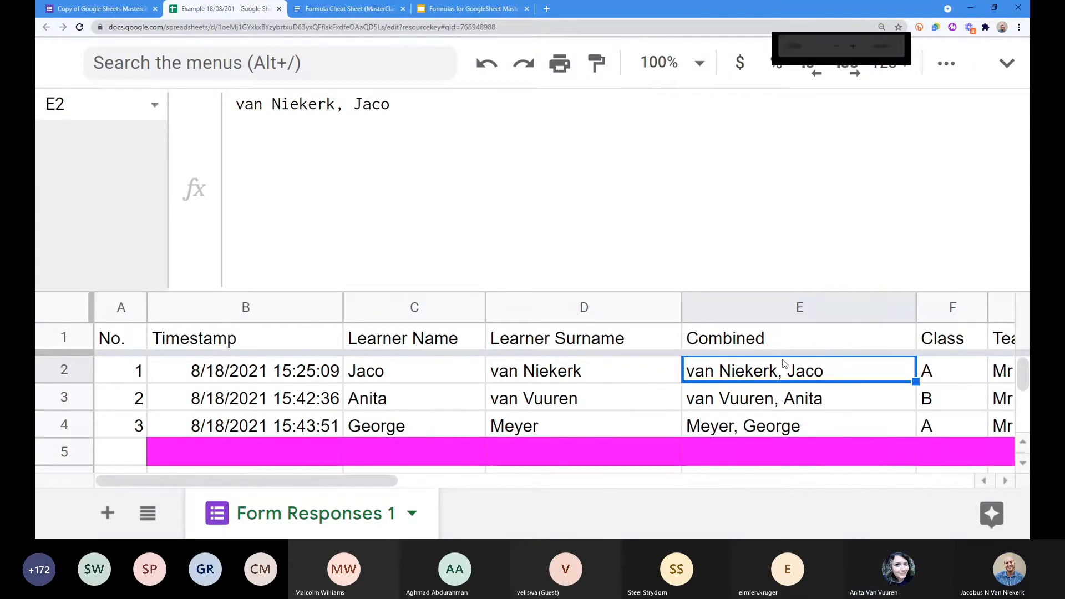
key("ctrl+minus")
key("ctrl+minus")
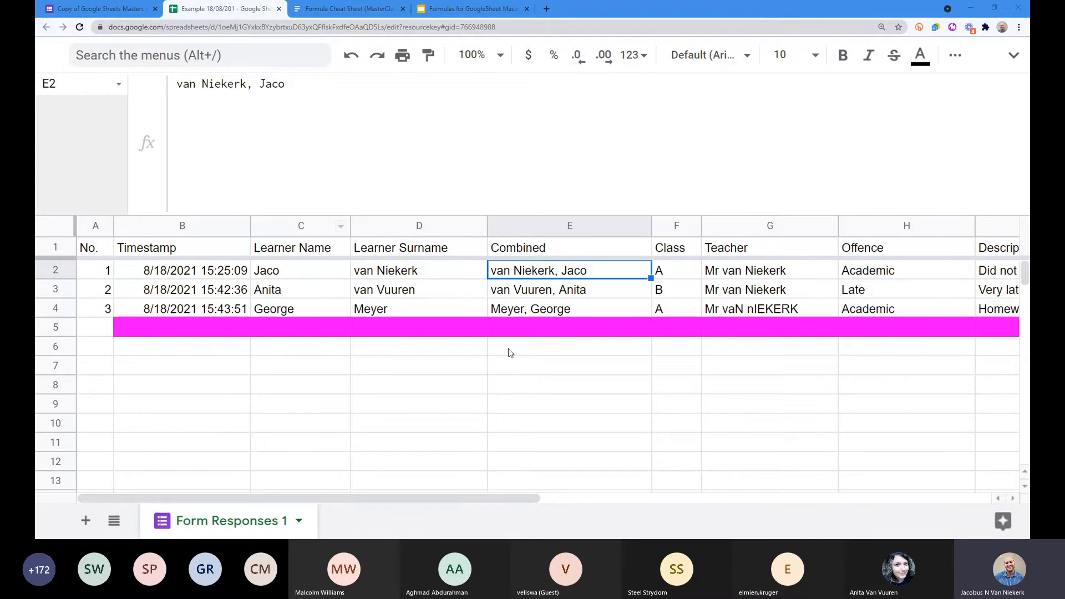
left_click(571, 295)
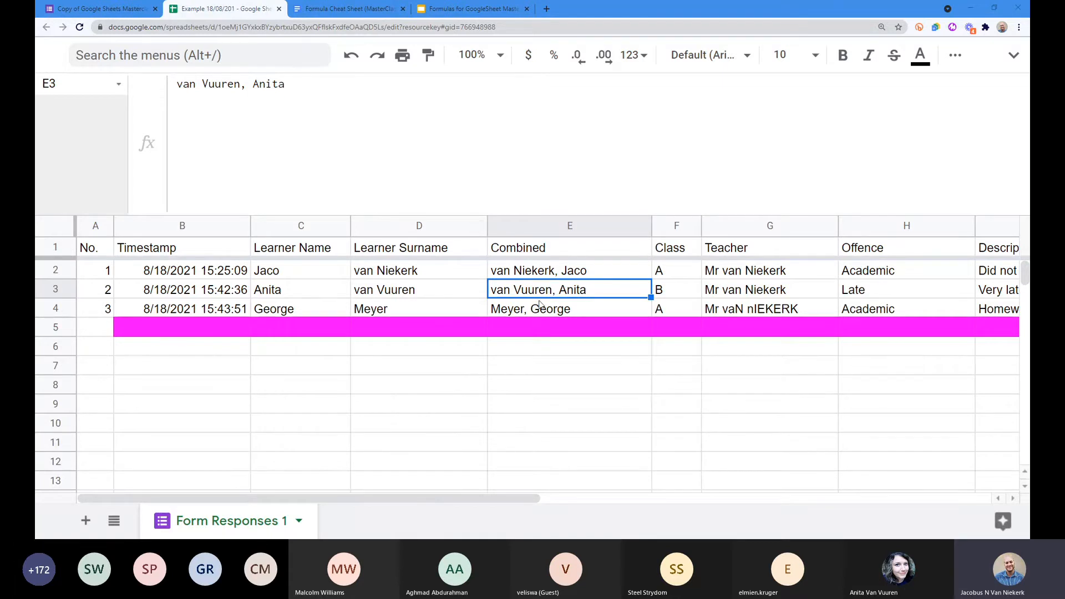
left_click(544, 276)
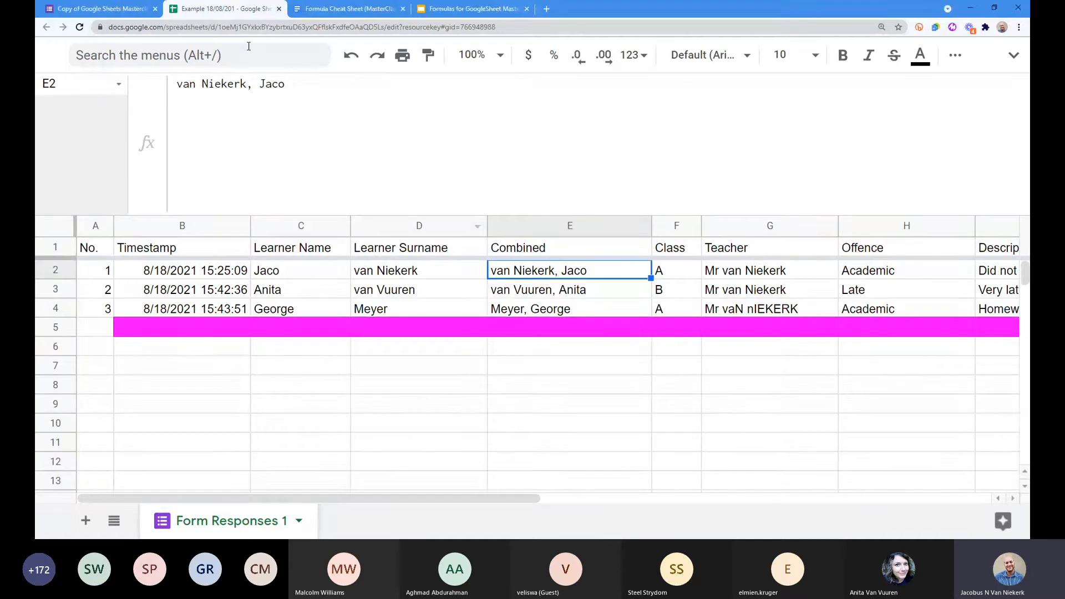
left_click_drag(185, 85, 177, 85)
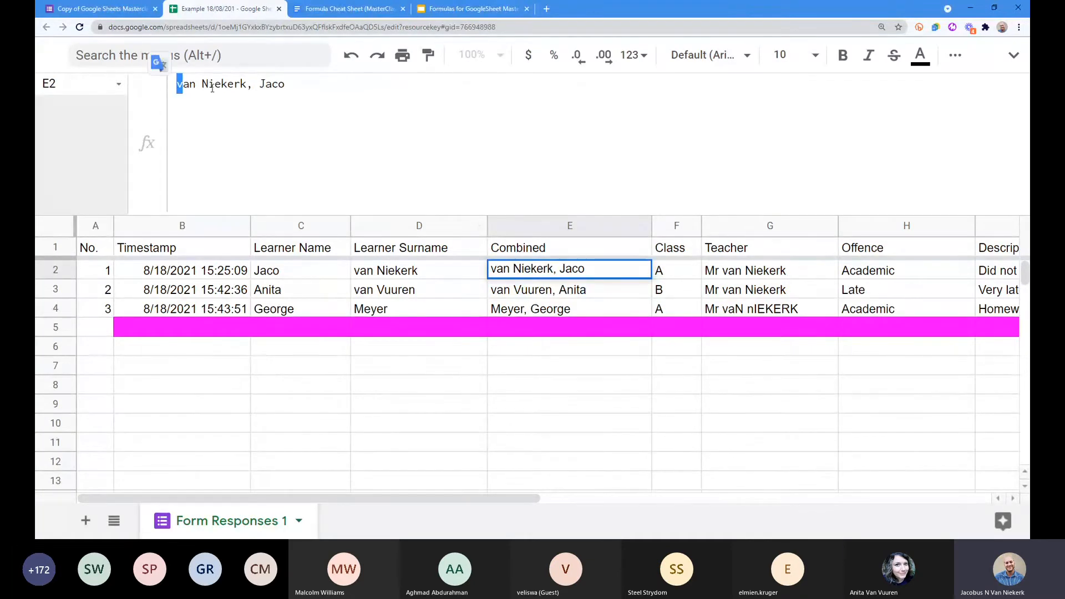
type("V")
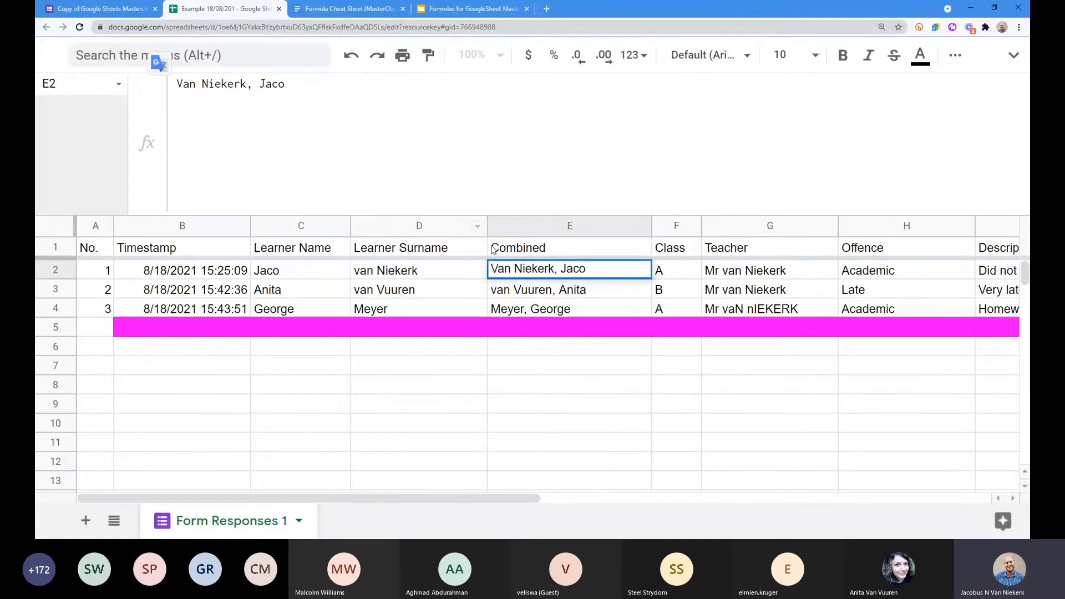
key("Return")
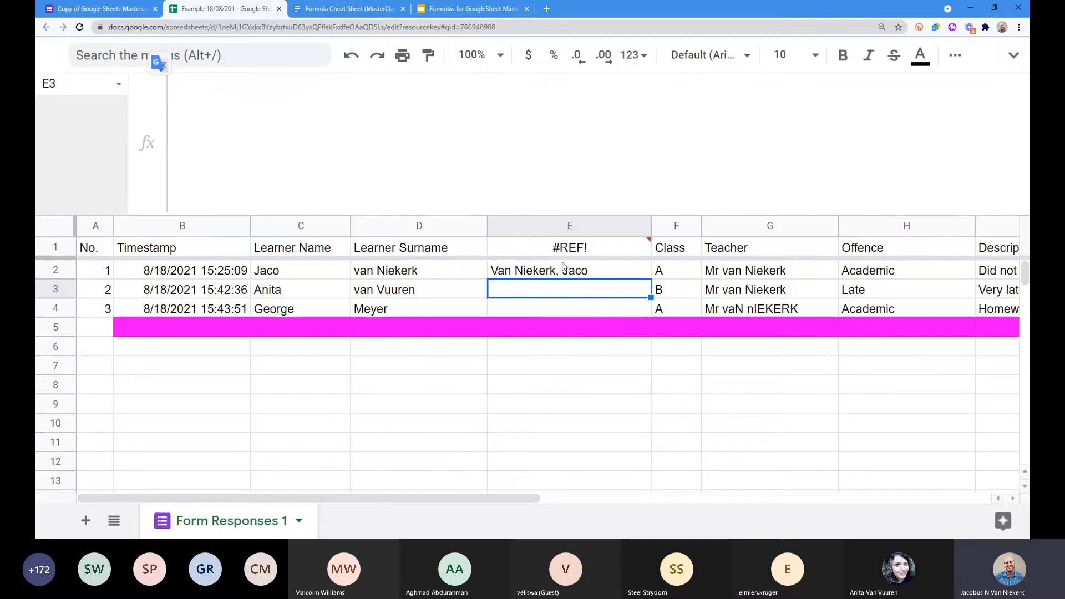
mouse_move(586, 253)
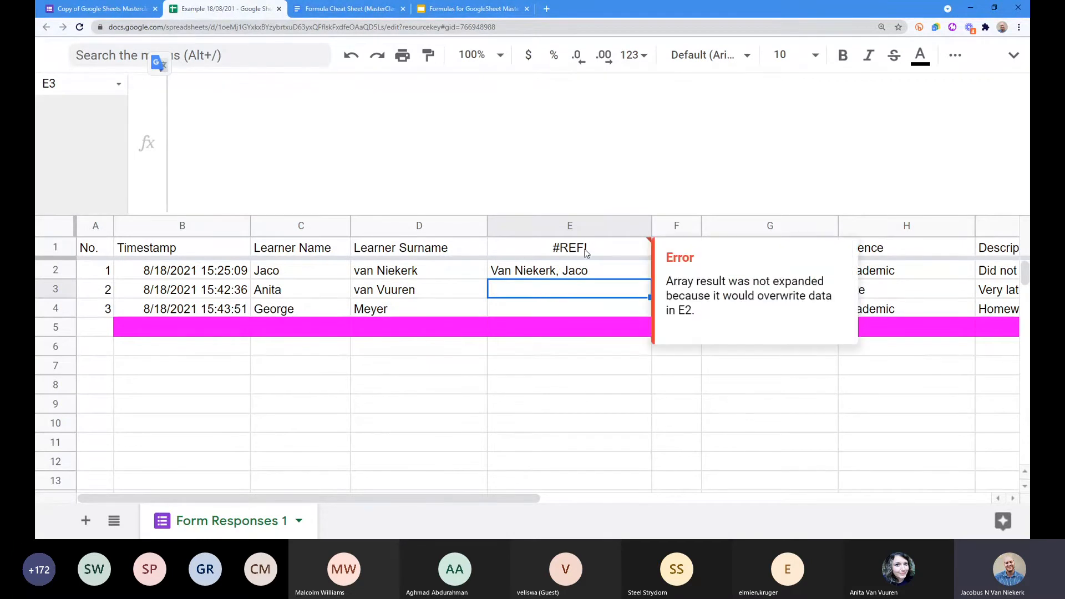
left_click(586, 253)
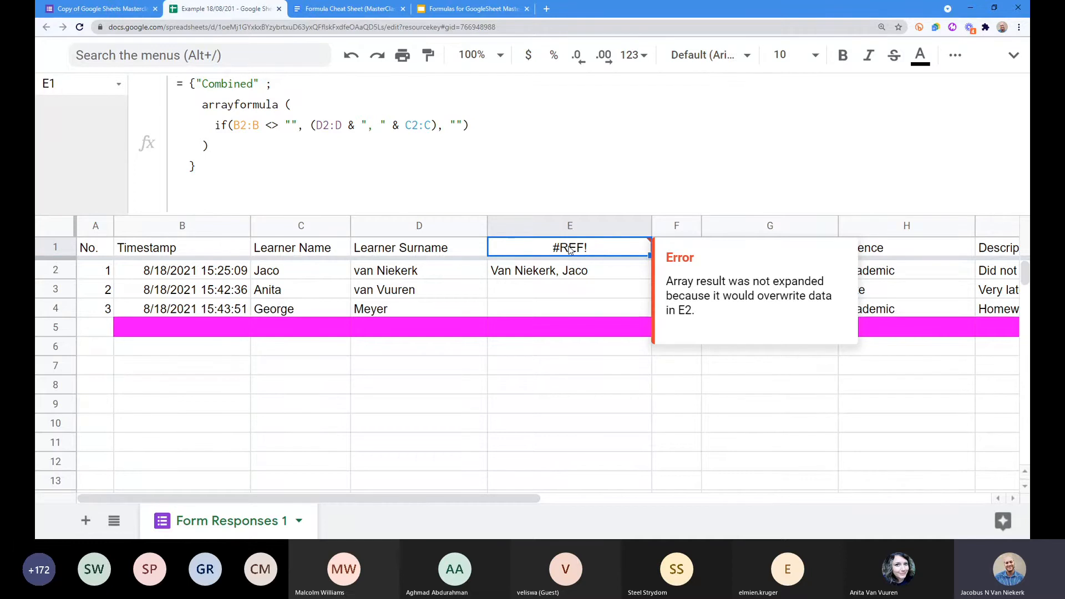
key("Down")
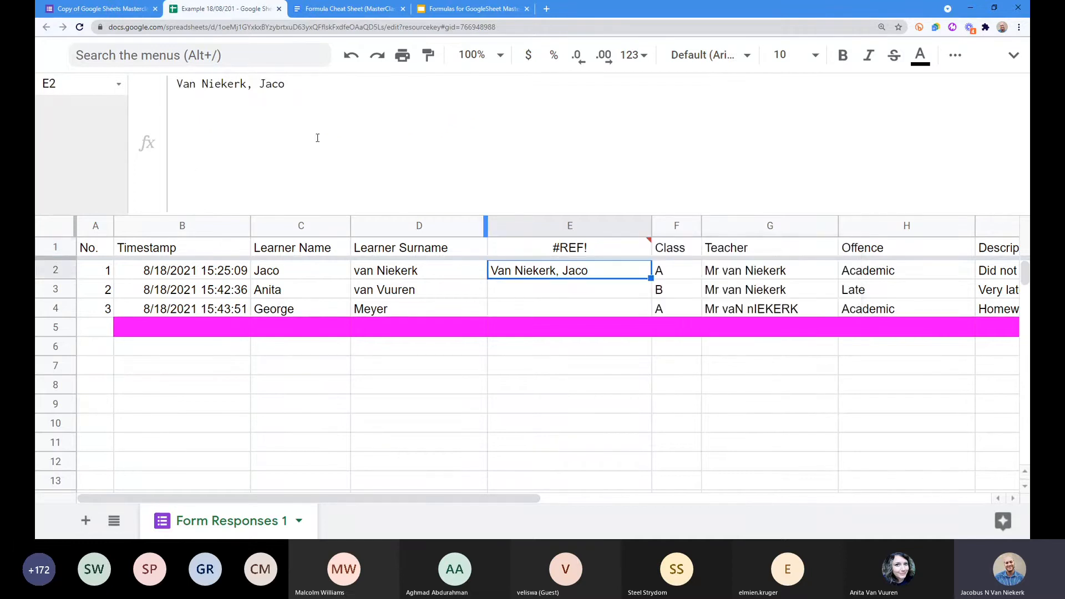
left_click(185, 85)
key("BackSpace")
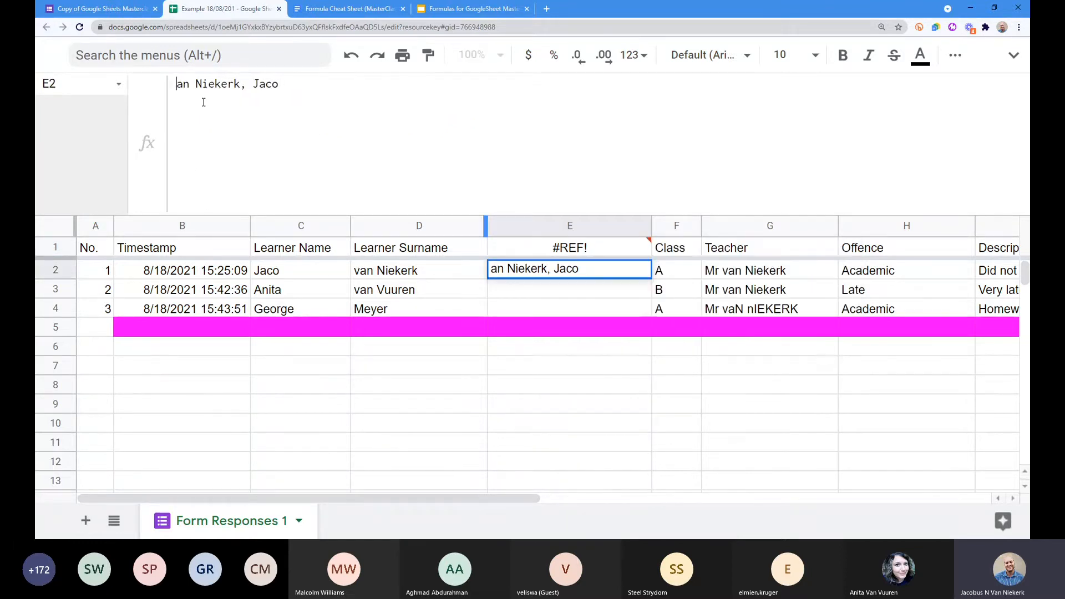
type("v")
key("Return")
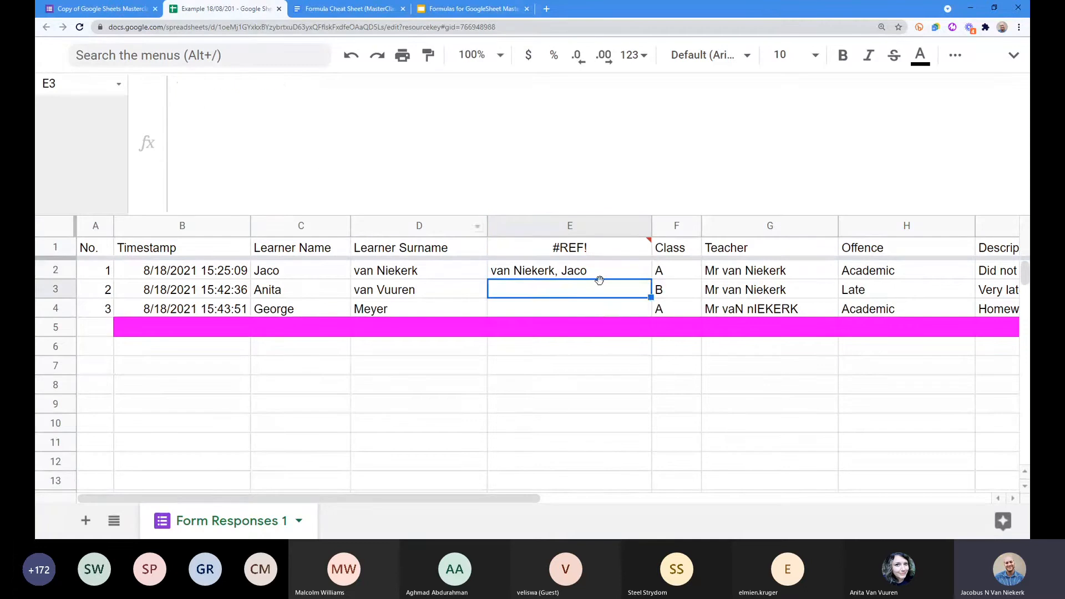
mouse_move(585, 251)
left_click(585, 251)
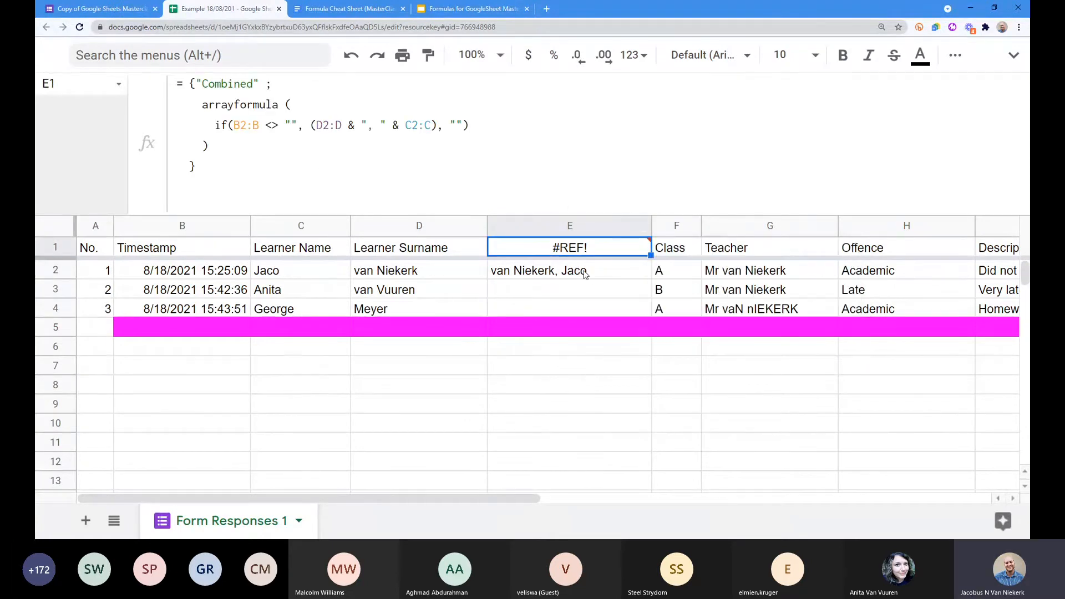
left_click_drag(585, 274, 586, 455)
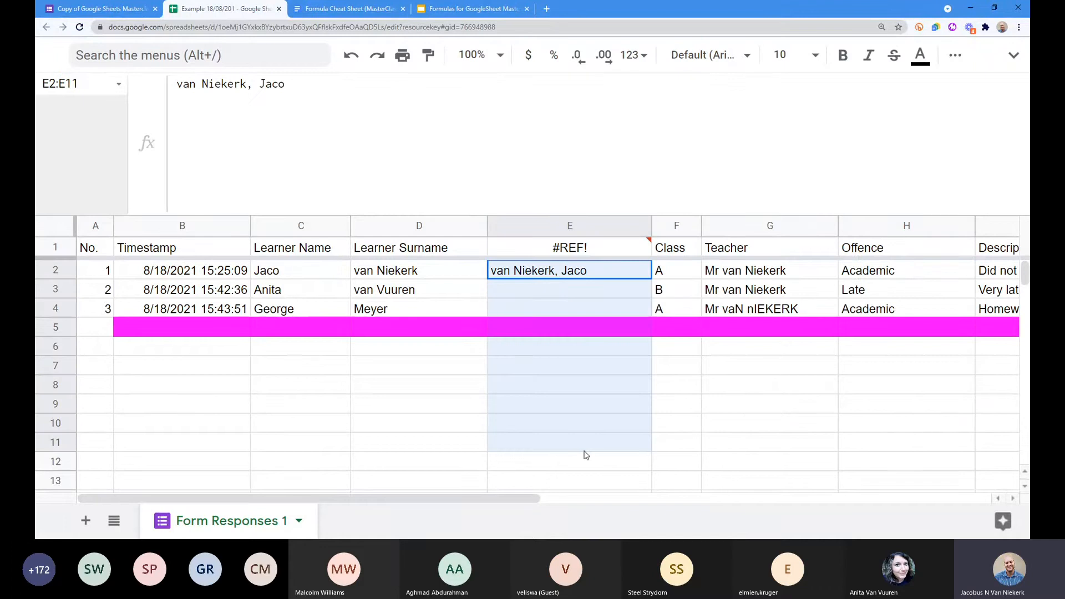
key("Delete")
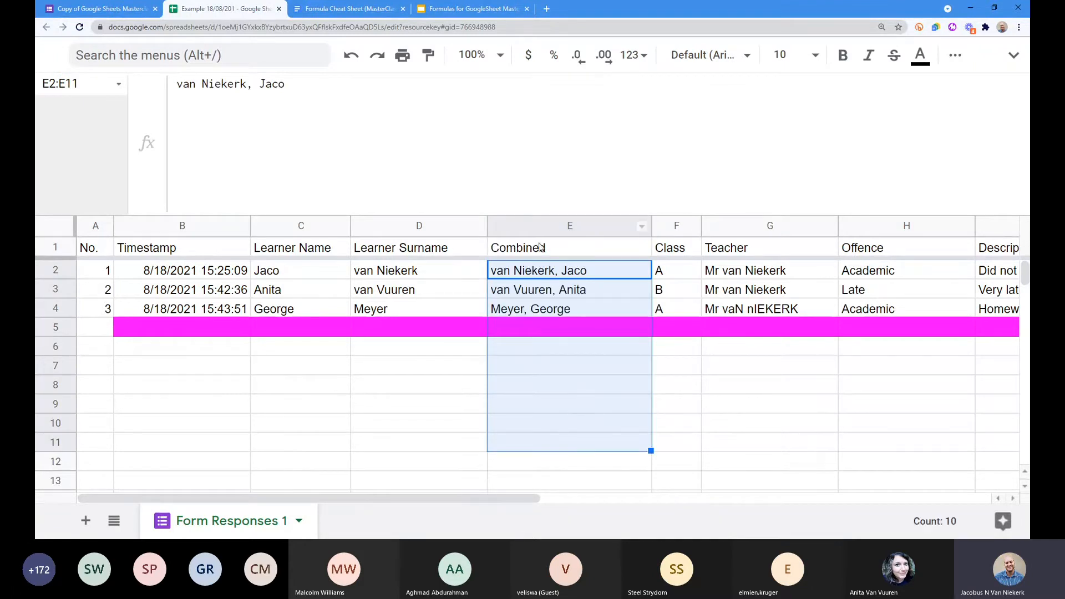
left_click(540, 270)
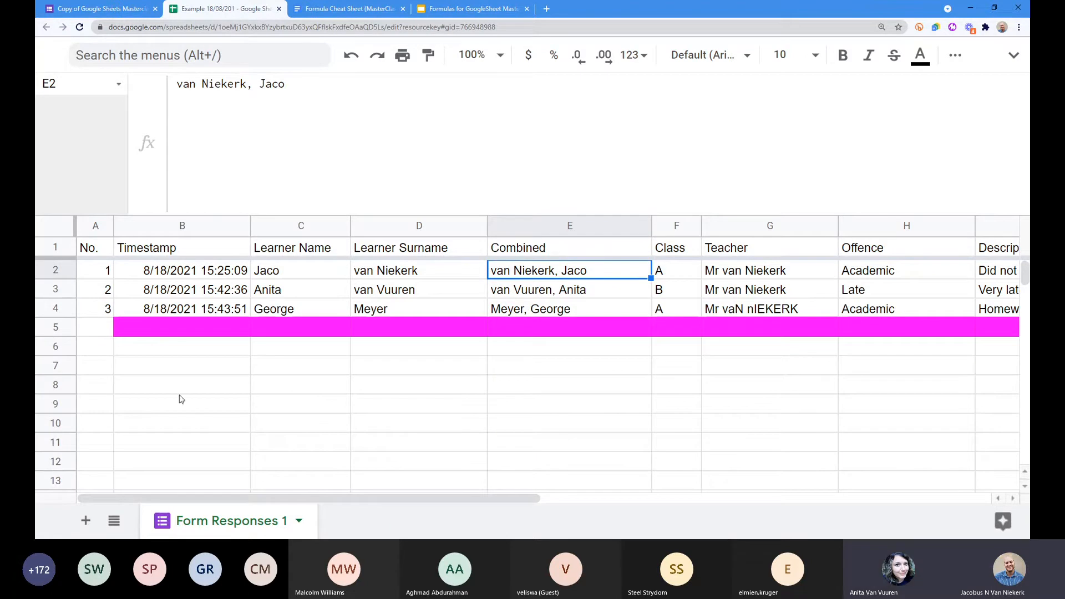
left_click(95, 249)
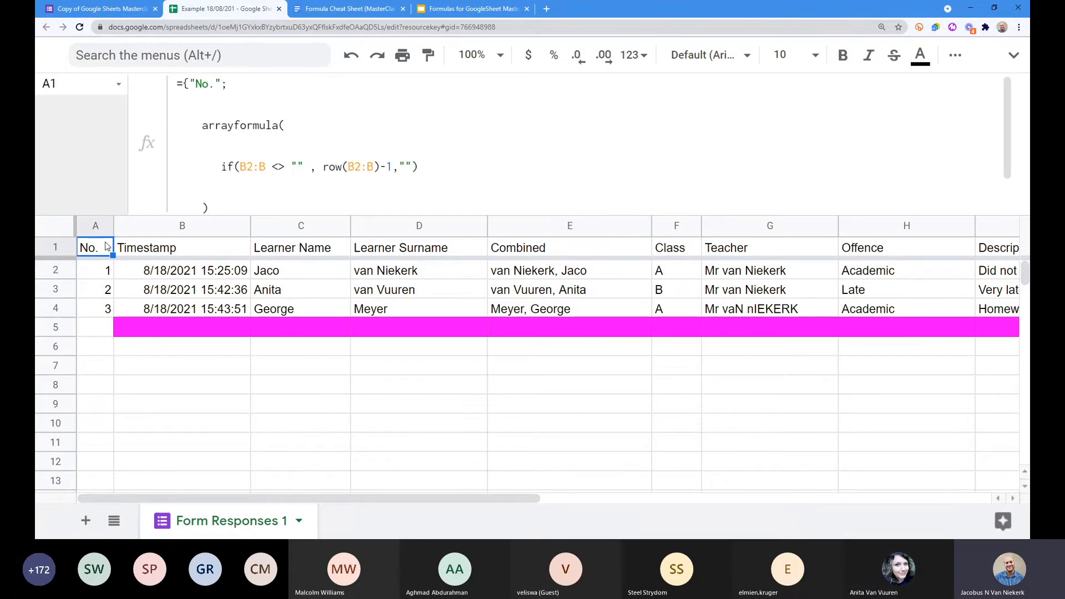
Step: Copy formula 2's numbering code from the Formula Cheat Sheet and return to the spreadsheet
left_click(345, 9)
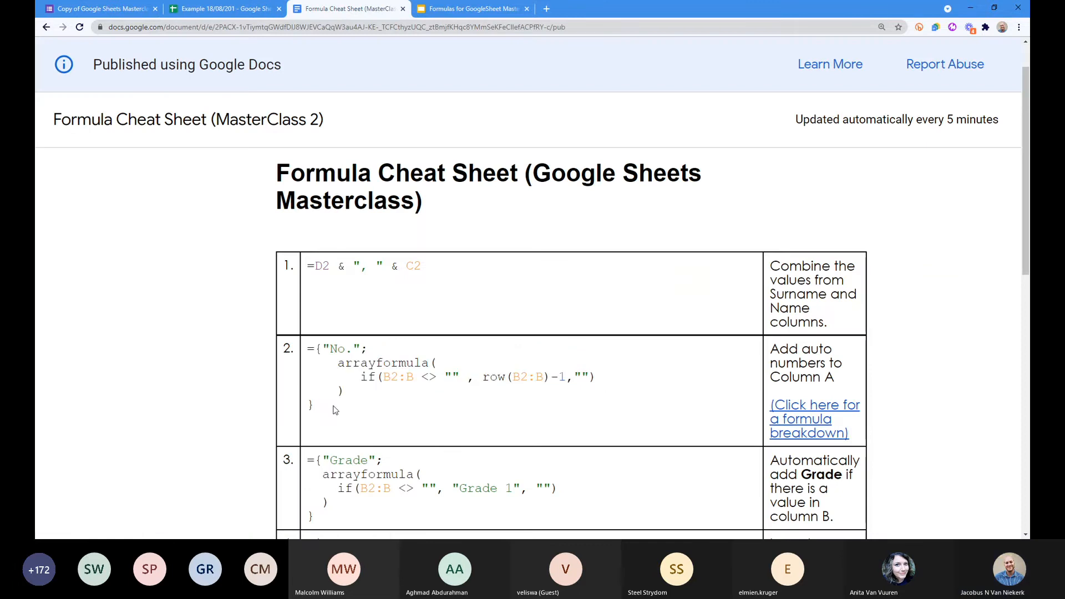
triple_click(304, 359)
key("ctrl+c")
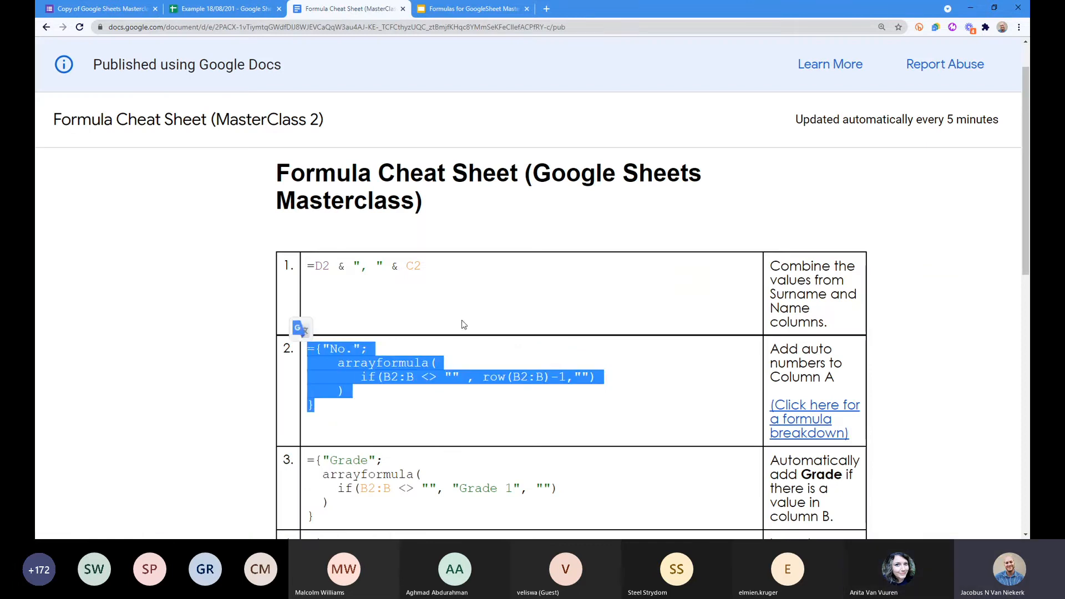
left_click(225, 9)
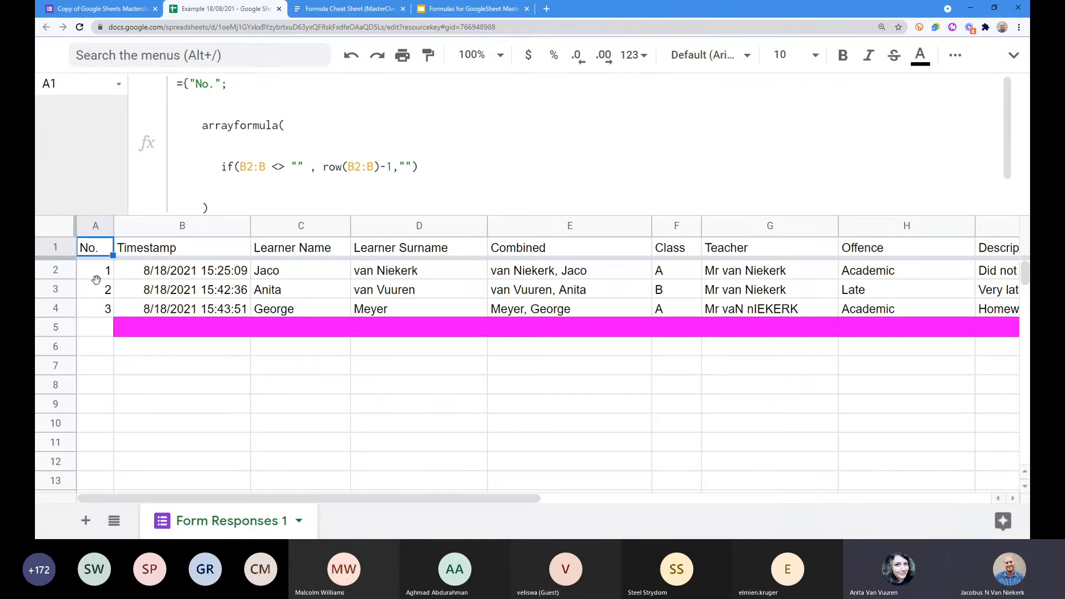
Step: Widen column A, clear the split paste from A1:A5, and paste the numbering formula into A1's editor
key("ctrl+v")
mouse_move(101, 259)
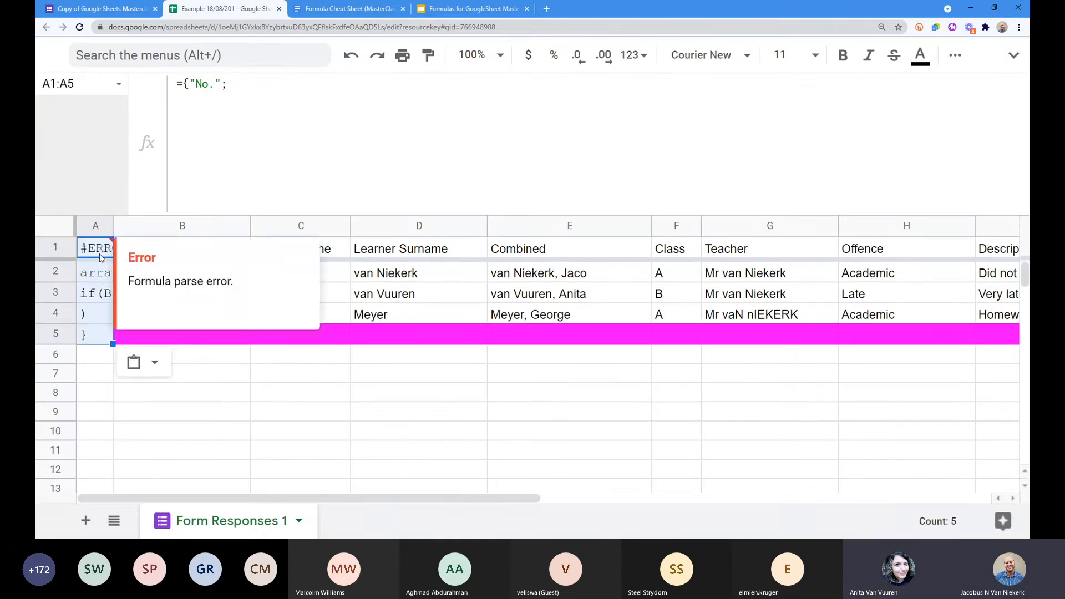
left_click(98, 292)
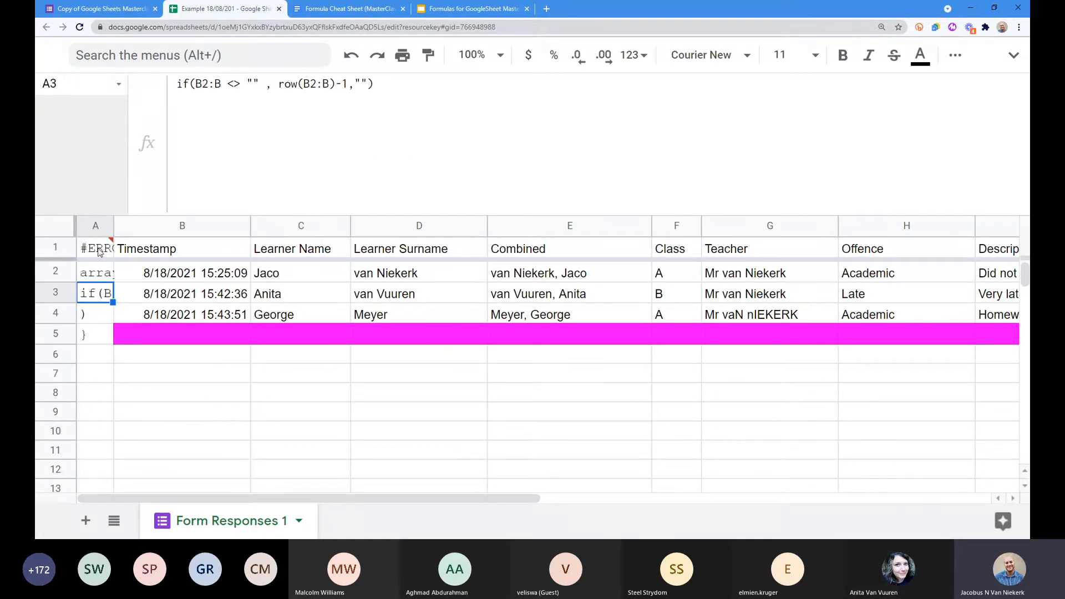
left_click_drag(114, 225, 143, 225)
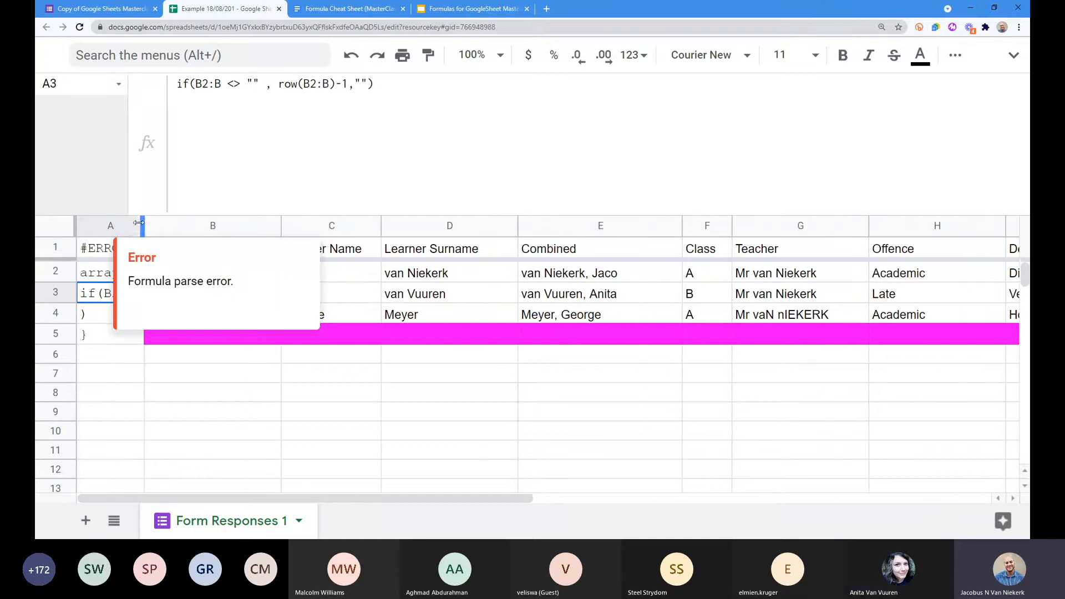
left_click(90, 429)
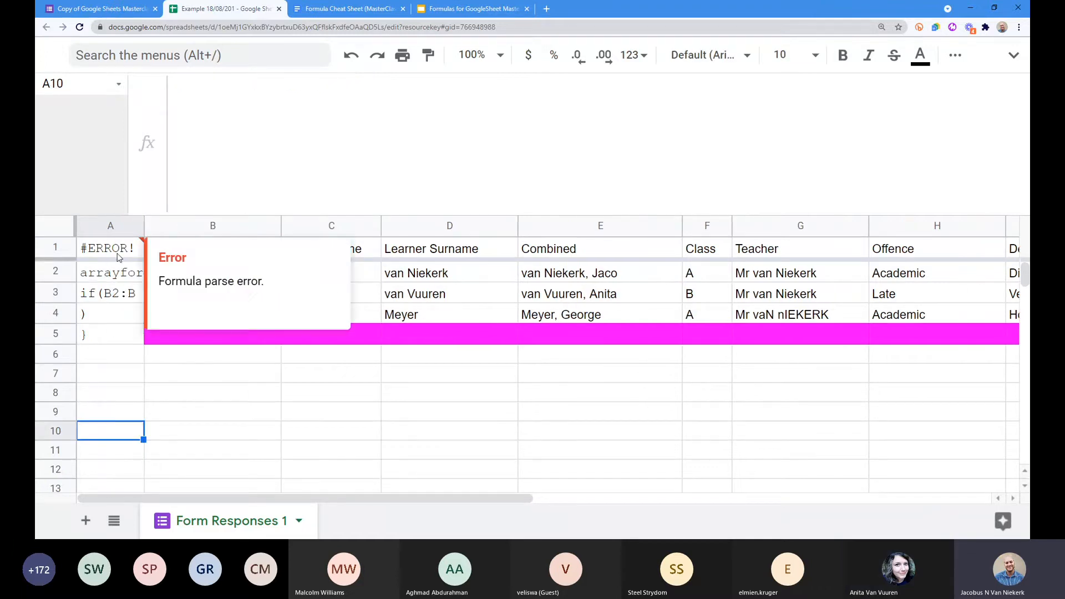
mouse_move(107, 335)
left_mouse_down()
mouse_move(106, 249)
mouse_move(105, 333)
left_mouse_up()
left_click(134, 417)
key("Delete")
left_click(202, 128)
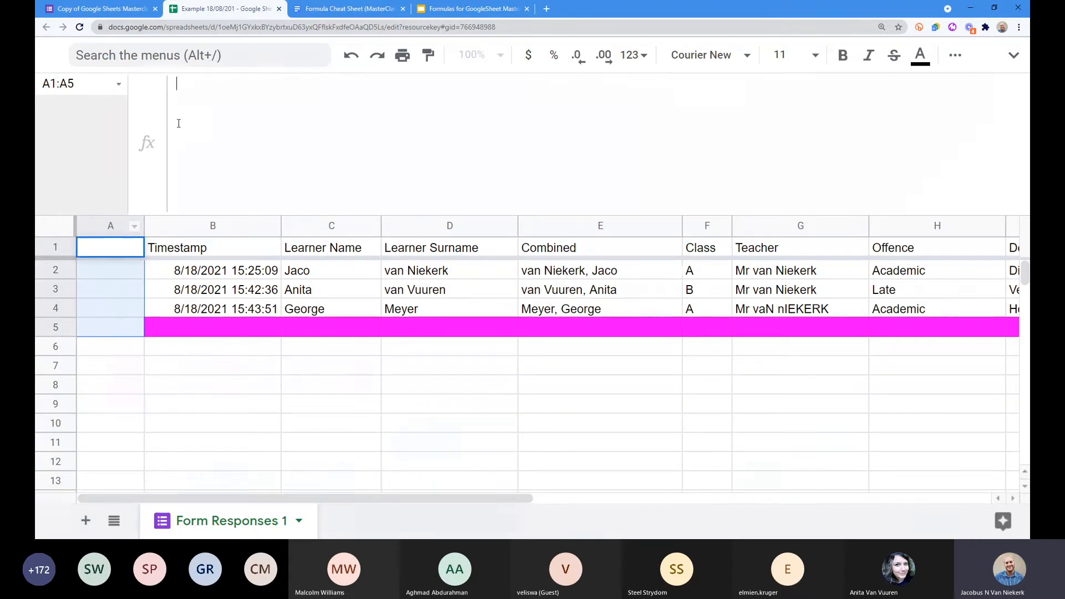
key("ctrl+v")
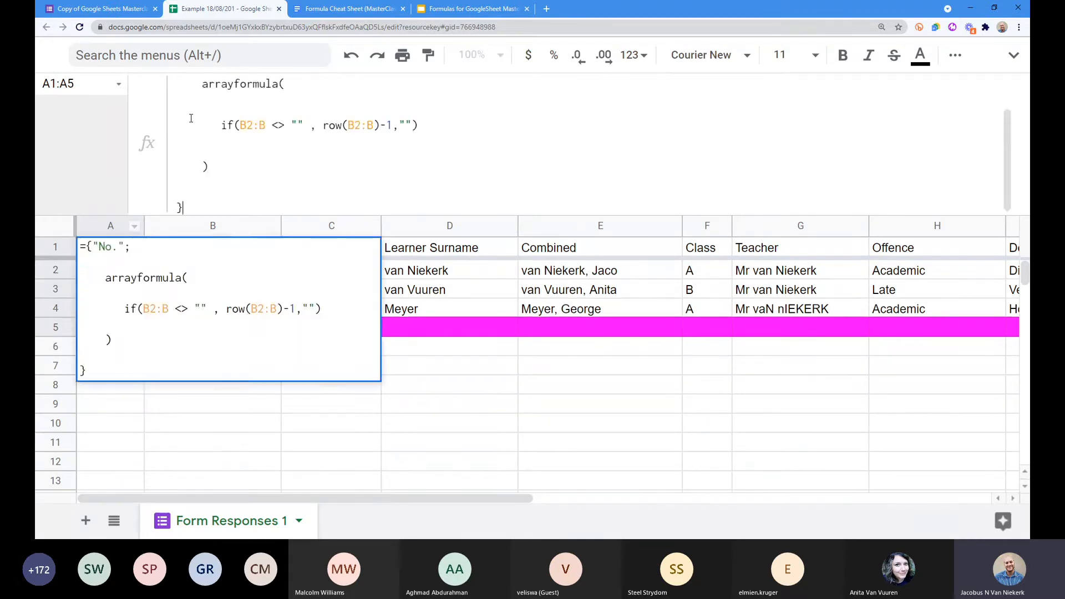
key("Return")
Step: Test the numbering with a 5 in A7, delete it, and start a row() formula in A5
left_click(126, 376)
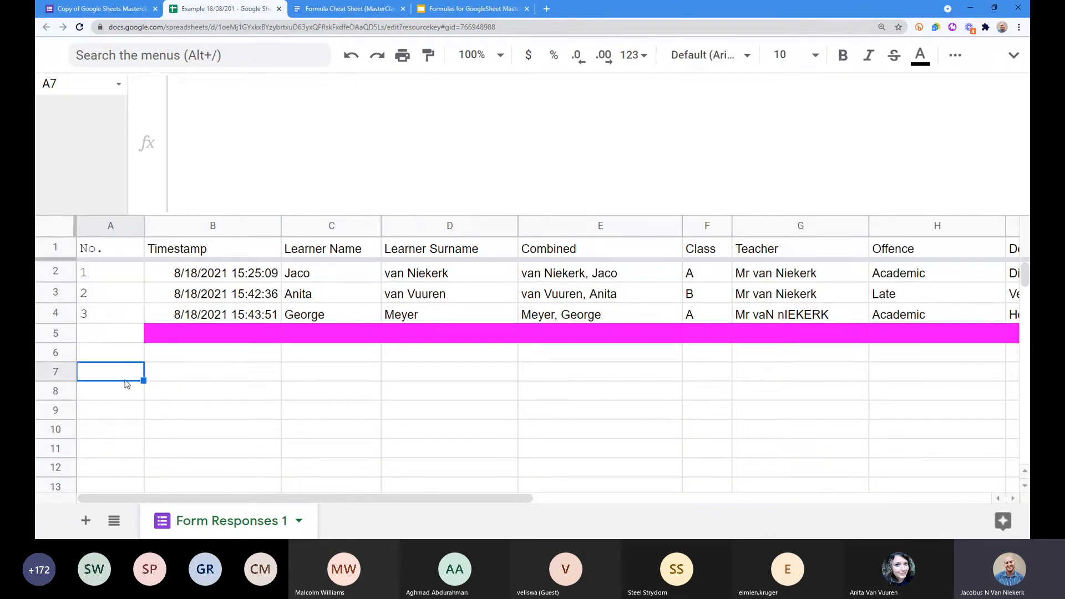
type("5")
key("Return")
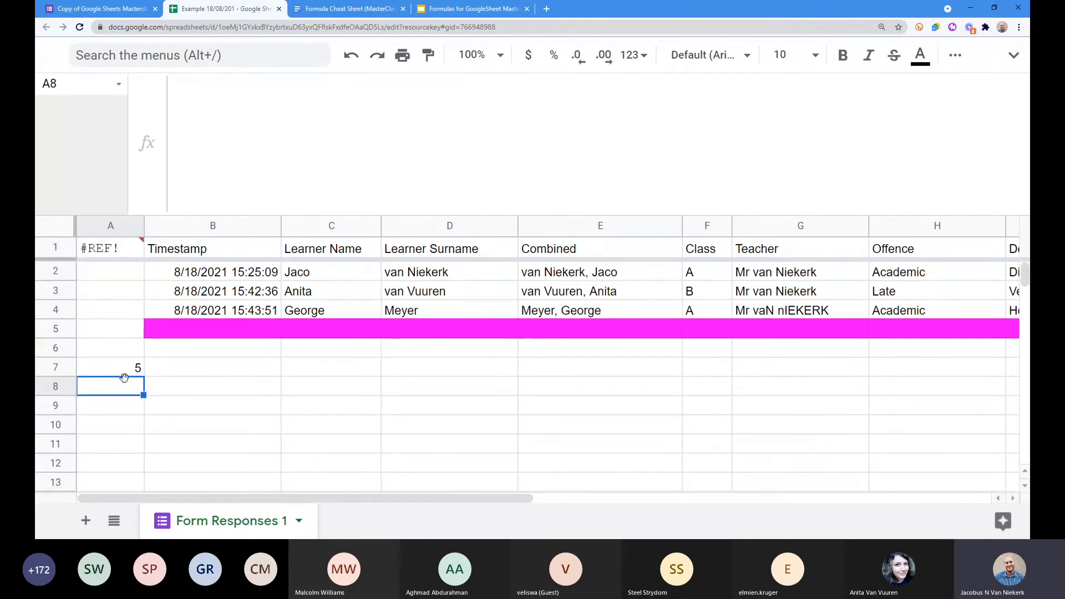
left_click(129, 368)
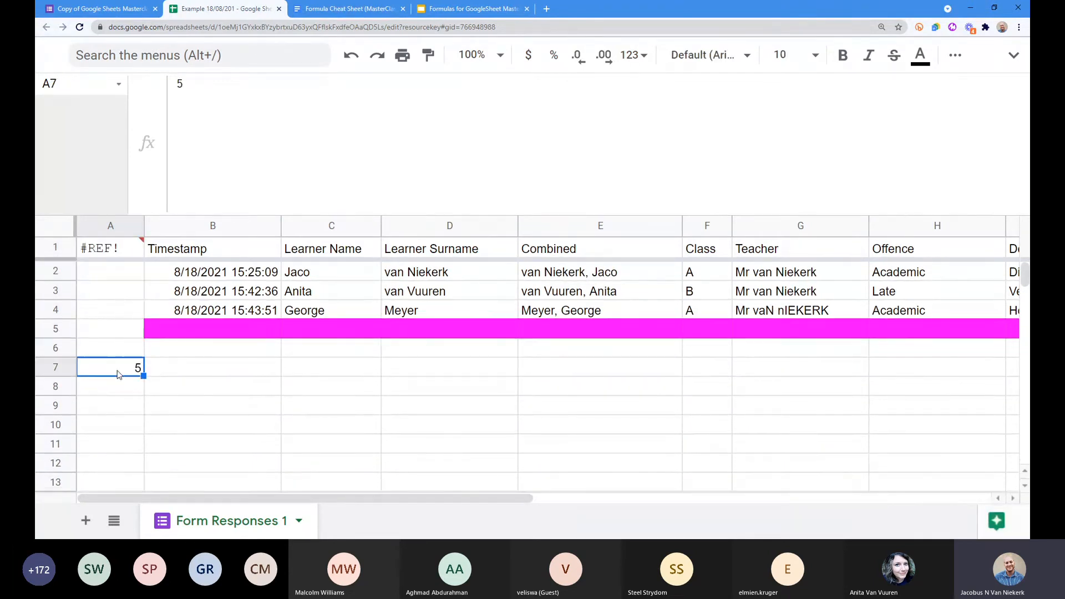
key("Delete")
left_click(136, 321)
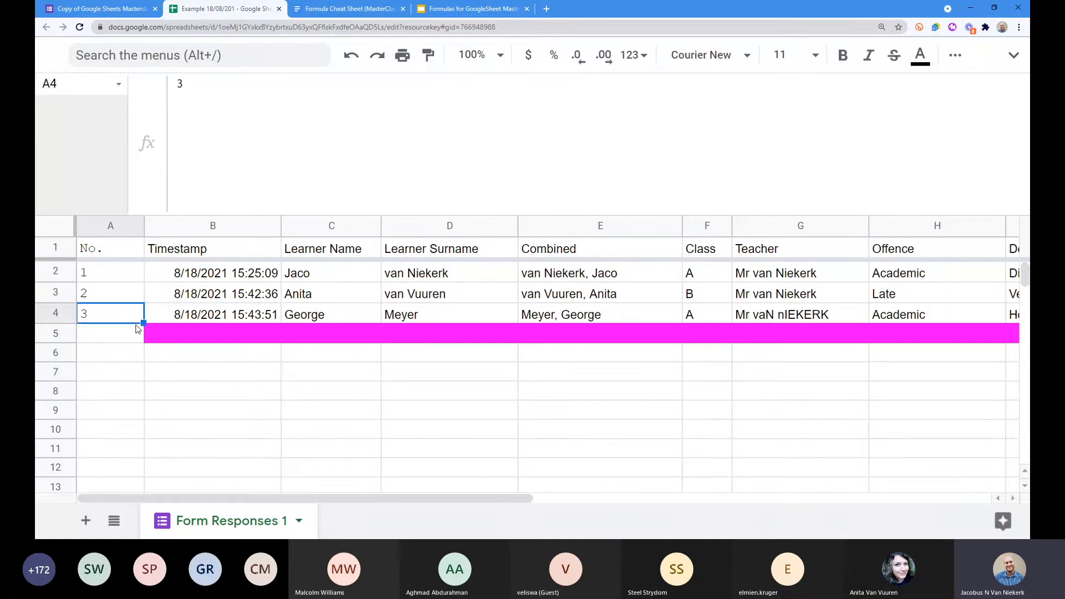
left_click(130, 335)
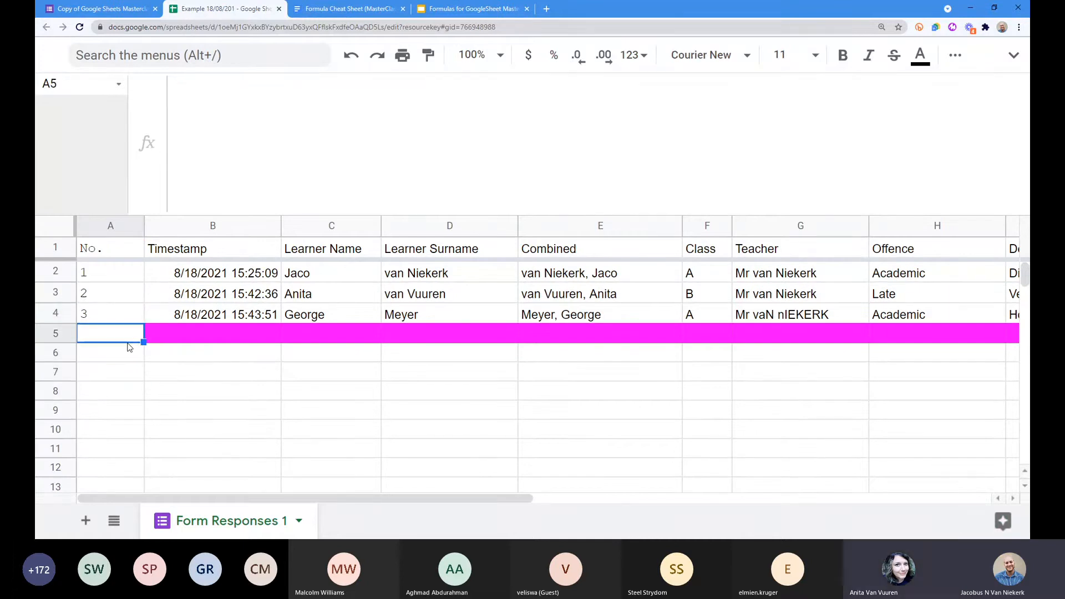
type("=row")
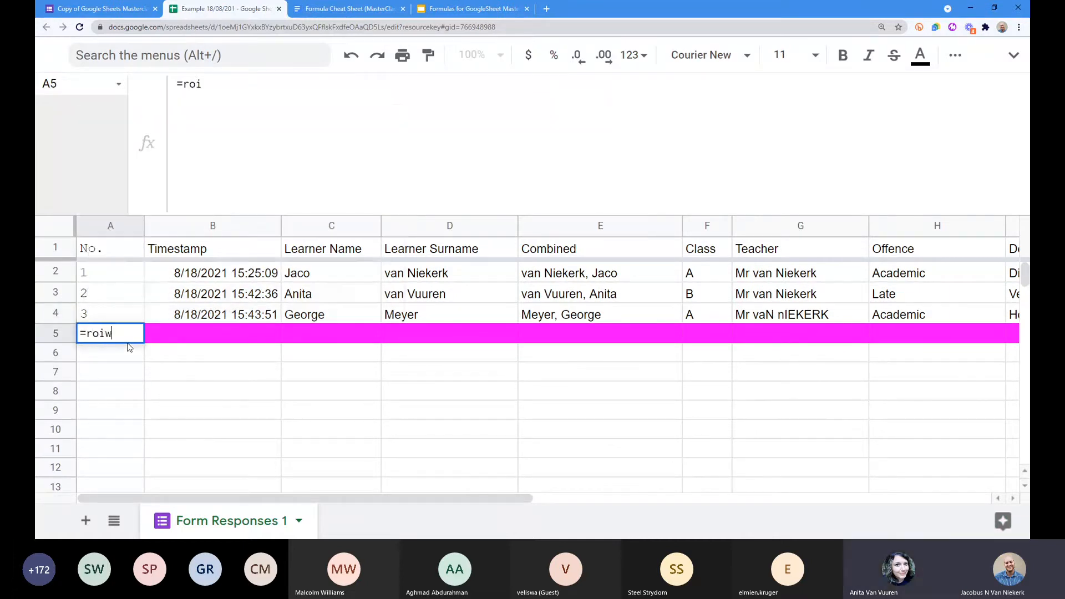
type("*(")
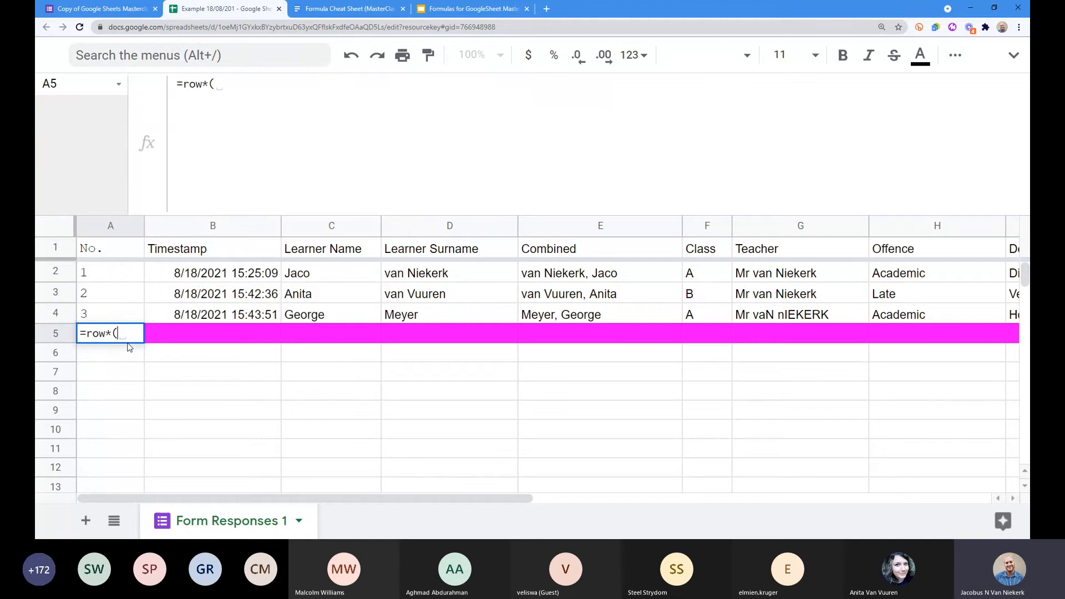
key("BackSpace")
key("BackSpace")
Step: Enter =row()-1 in A5, fill it down to A11, then clear A5:A11
type("()+1")
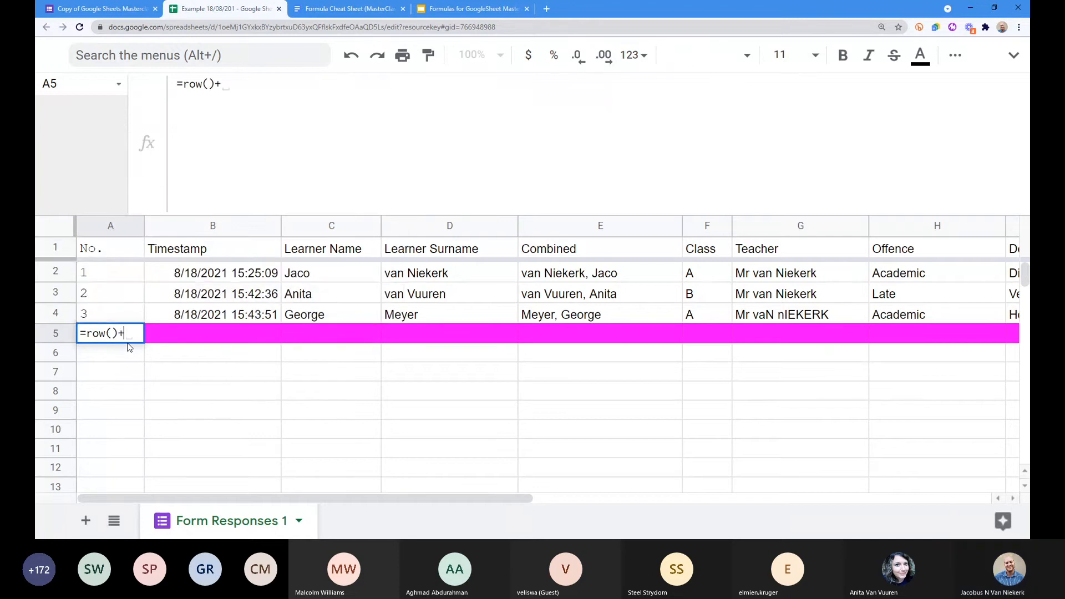
key("BackSpace")
key("BackSpace")
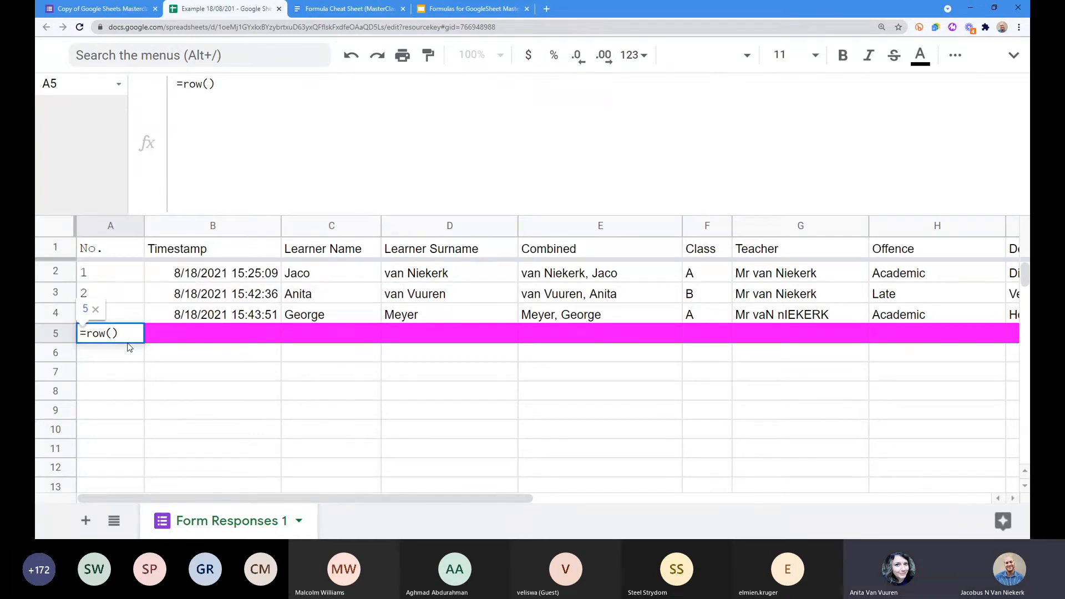
type("-1")
key("Return")
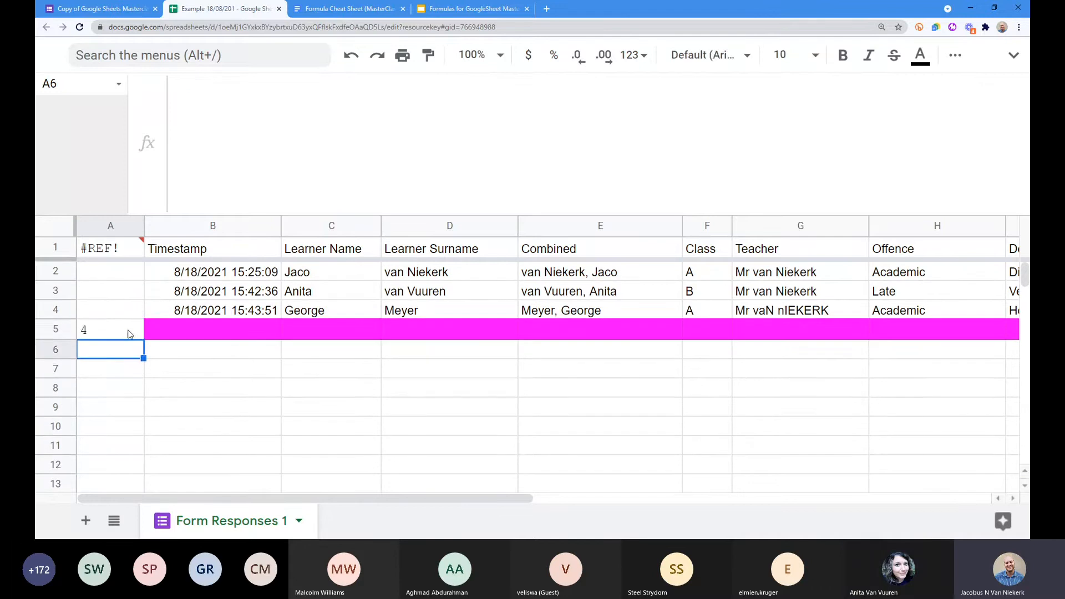
left_click(129, 333)
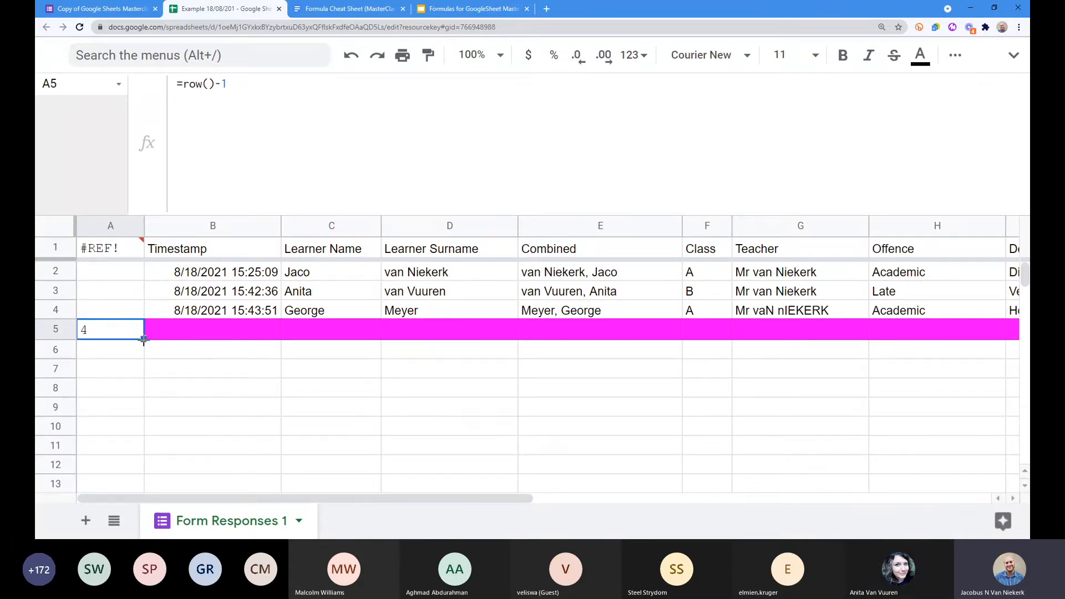
left_click_drag(143, 340, 143, 461)
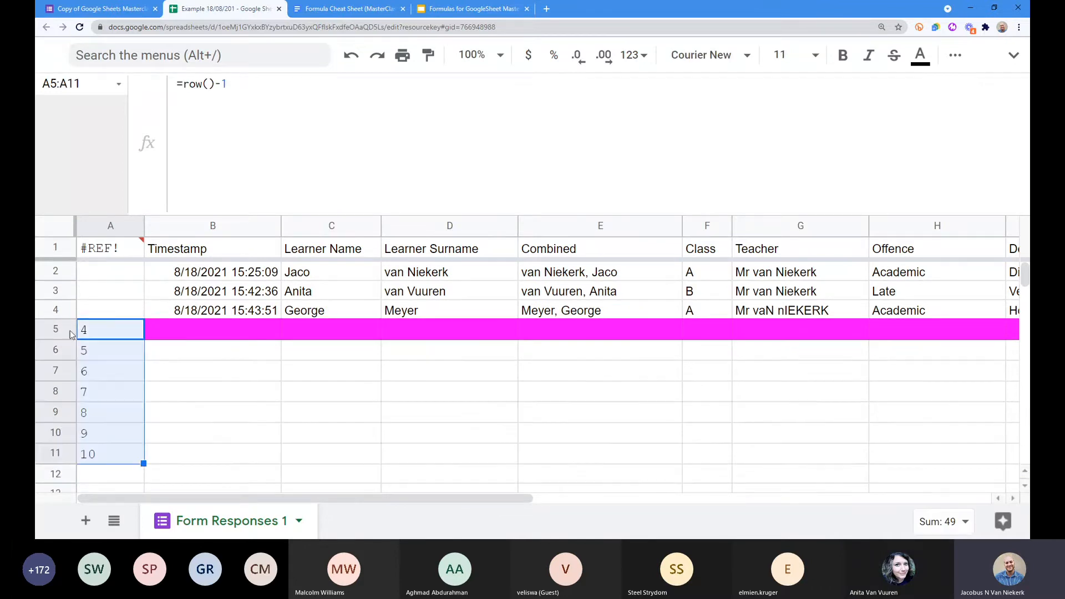
left_click(105, 256)
left_click_drag(108, 335, 122, 467)
key("Delete")
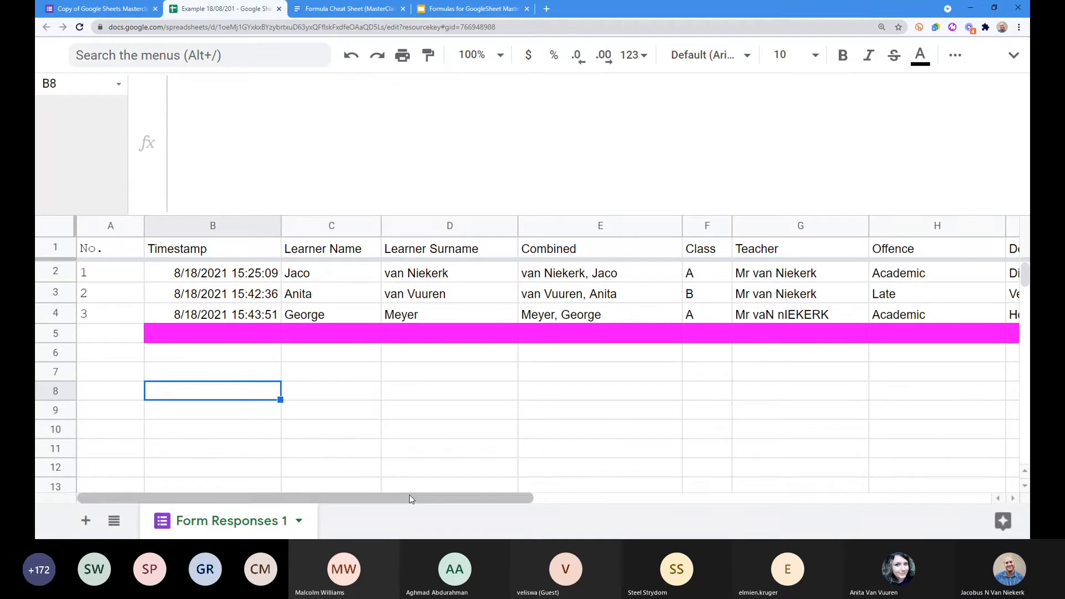
scroll(475, 499, "right", 1)
left_click_drag(476, 502, 609, 508)
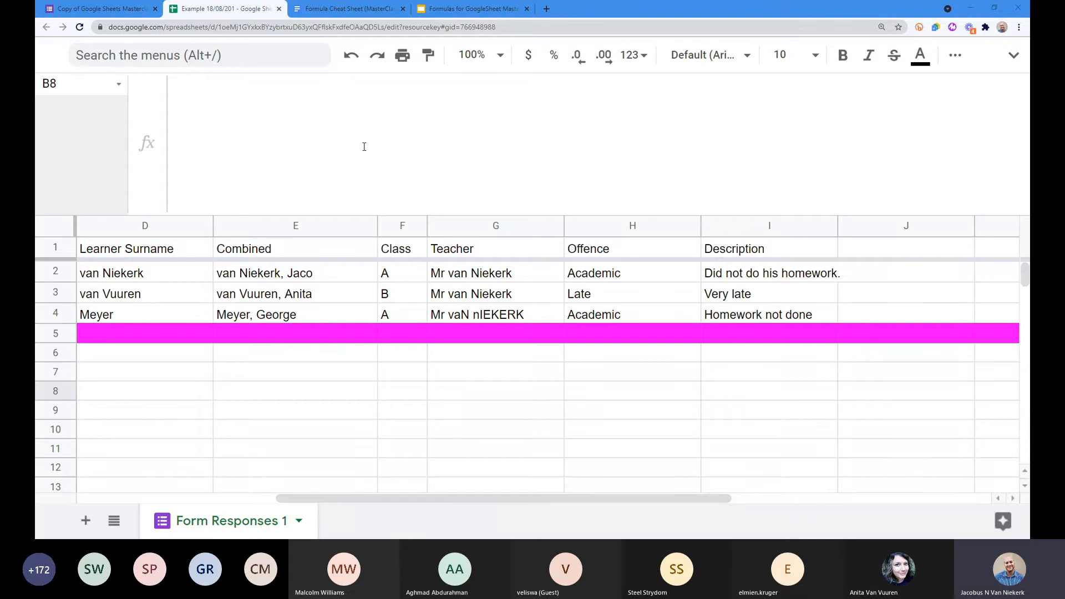
Step: Switch to the Discipline Form - Grade 1 editor and scroll briefly through the form
left_click(109, 10)
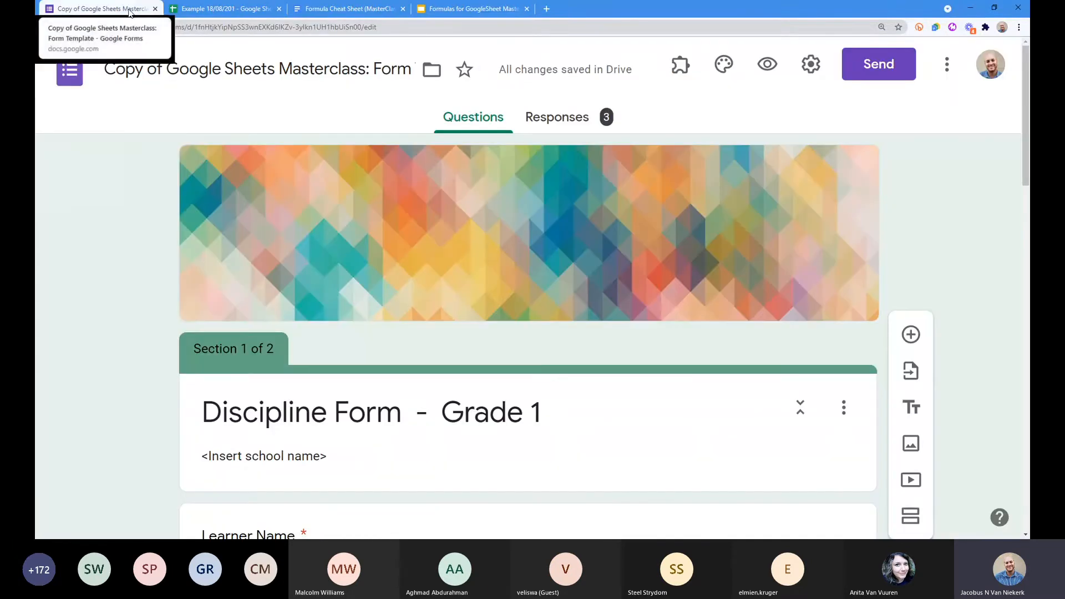
scroll(143, 213, "down", 2)
scroll(143, 213, "up", 1)
scroll(143, 214, "up", 1)
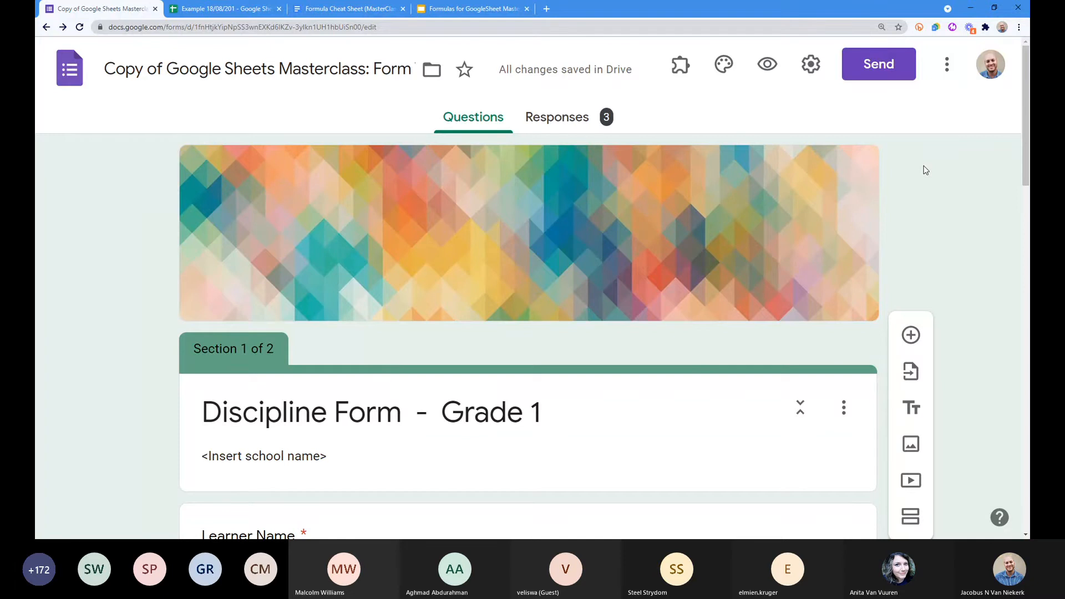
left_click(236, 9)
left_click(280, 249)
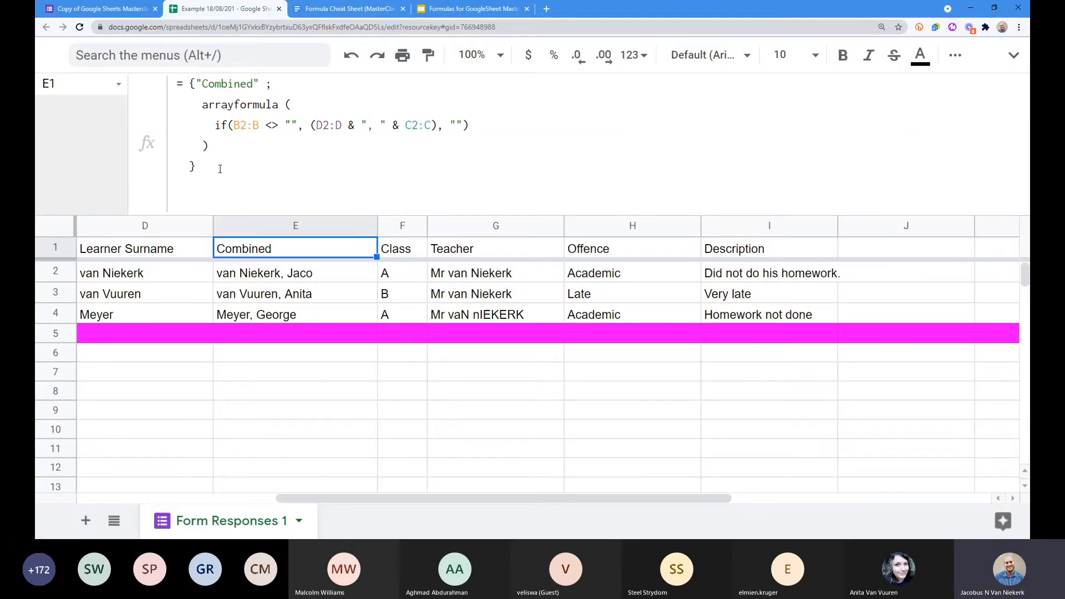
triple_click(219, 158)
left_click(223, 151)
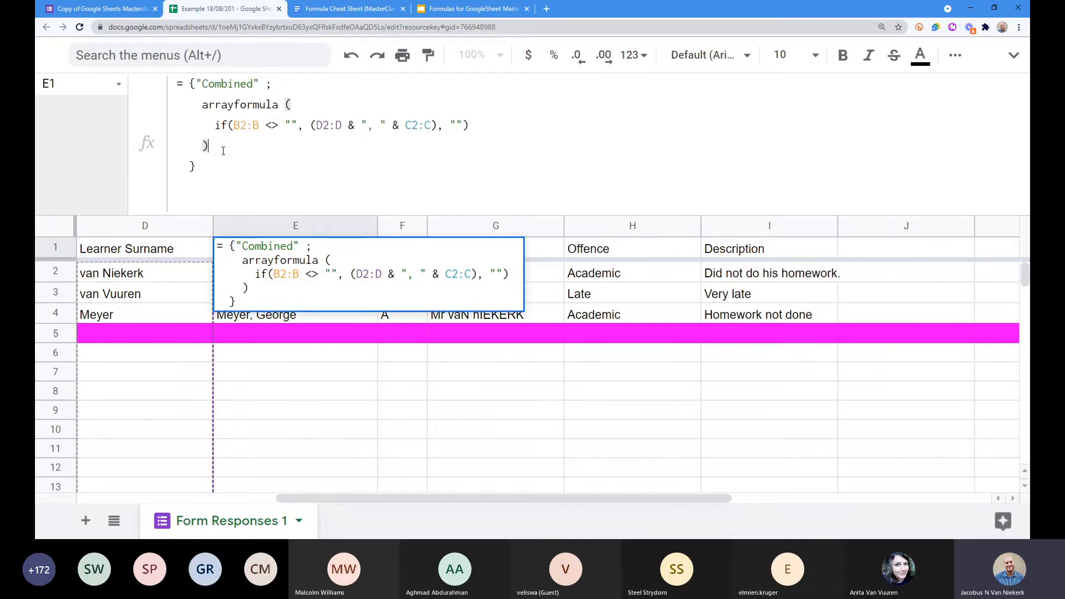
key("ctrl+plus")
key("ctrl+plus")
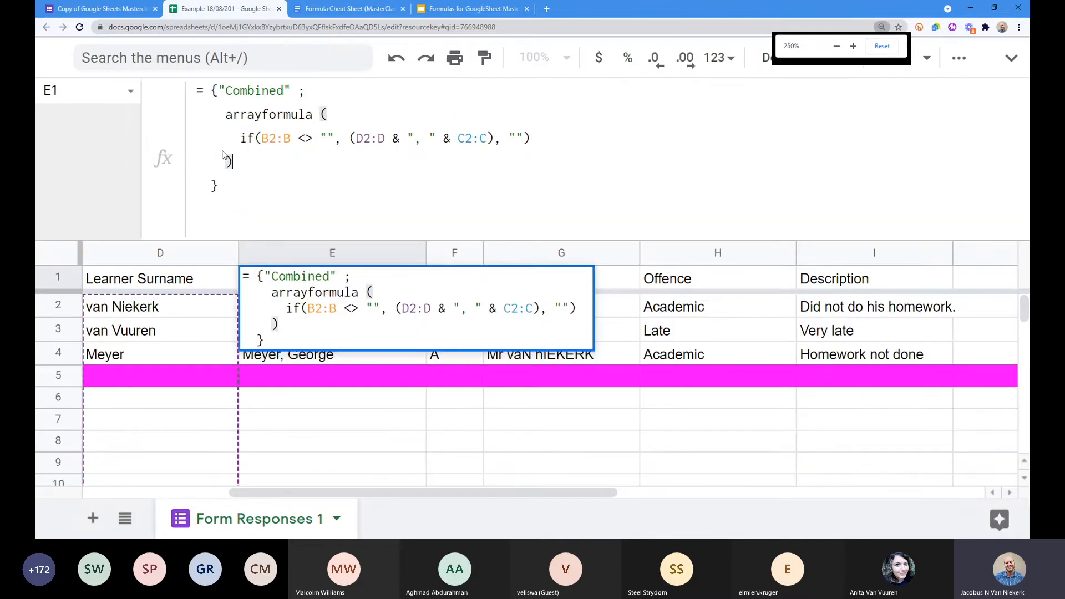
key("ctrl+minus")
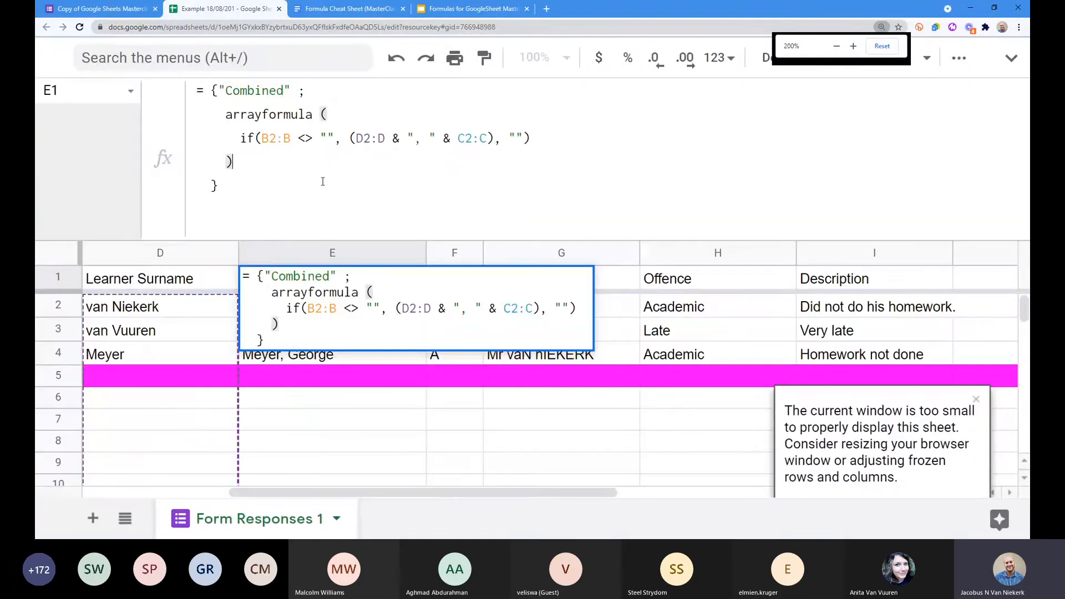
left_click(322, 182)
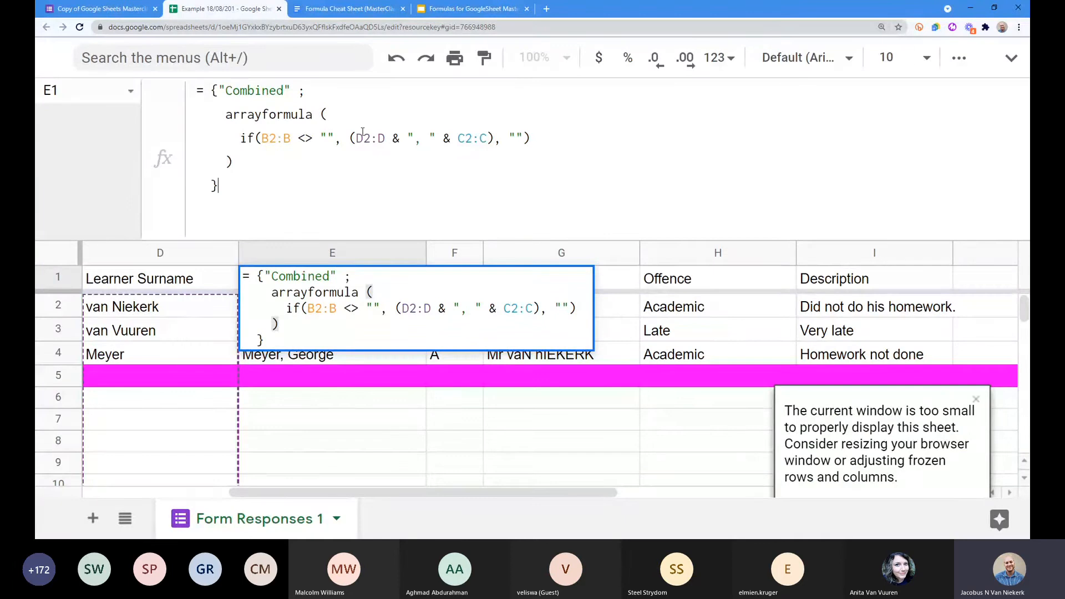
left_click_drag(212, 90, 306, 90)
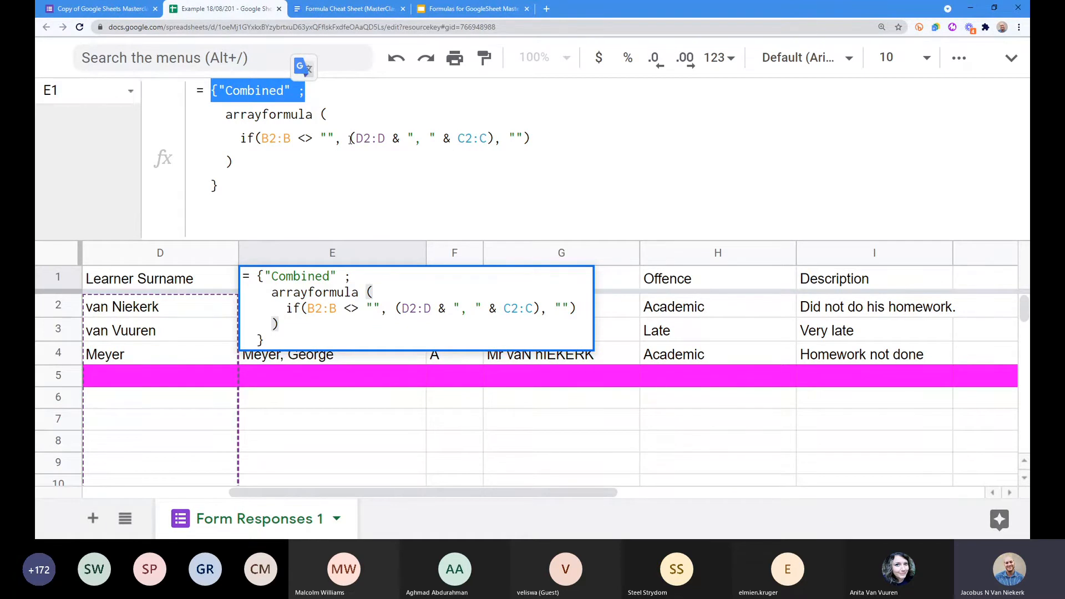
left_click_drag(350, 139, 496, 141)
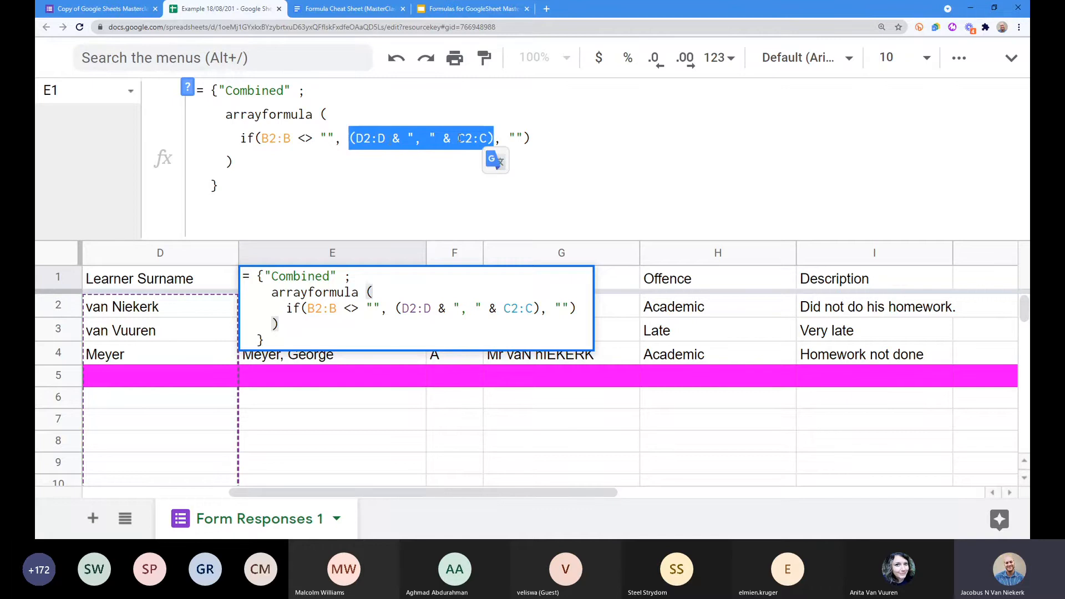
left_click(357, 139)
left_click_drag(356, 138, 472, 138)
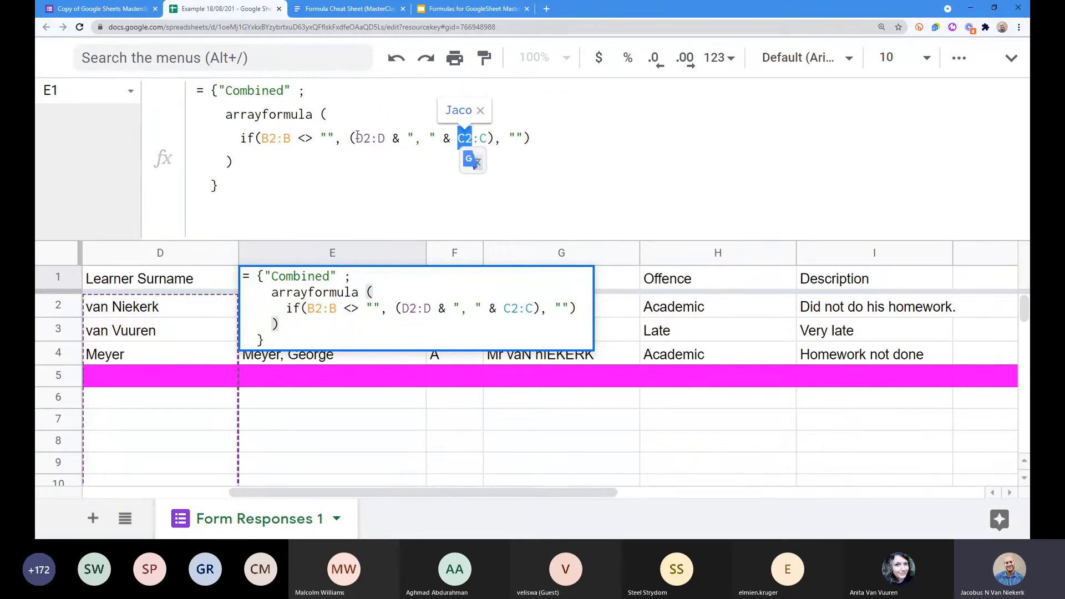
left_click_drag(355, 138, 471, 138)
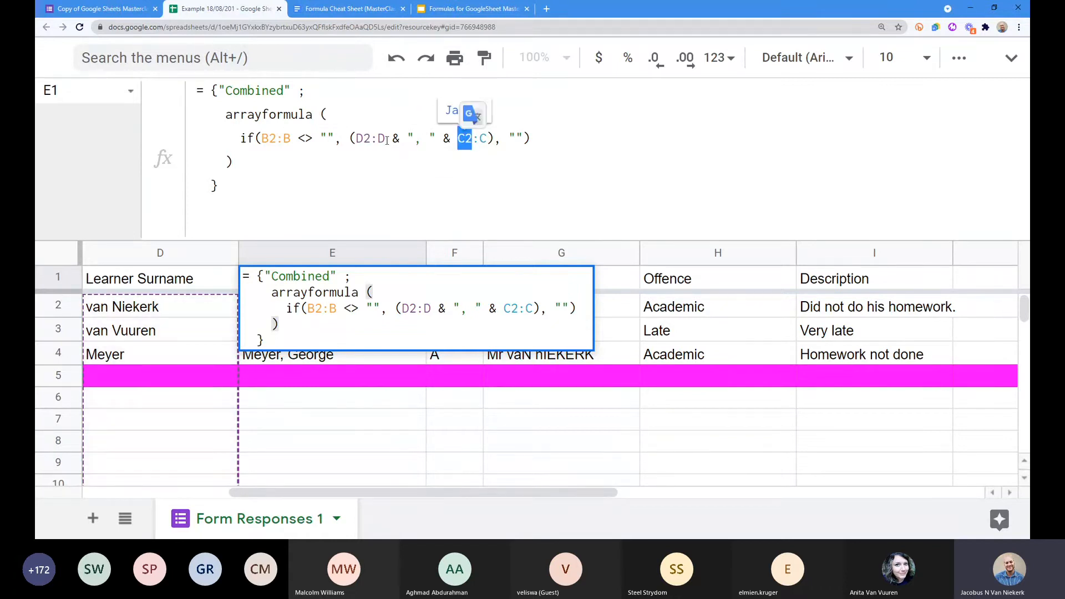
left_click_drag(355, 138, 470, 138)
left_click(408, 138)
left_click(414, 138)
left_click_drag(407, 138, 435, 139)
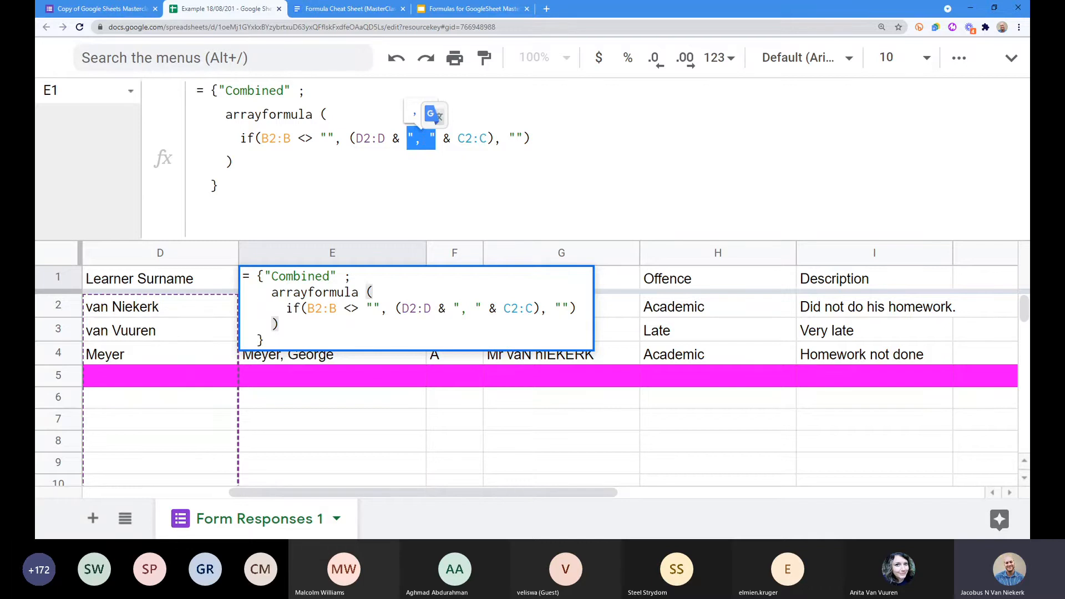
left_click_drag(240, 138, 281, 139)
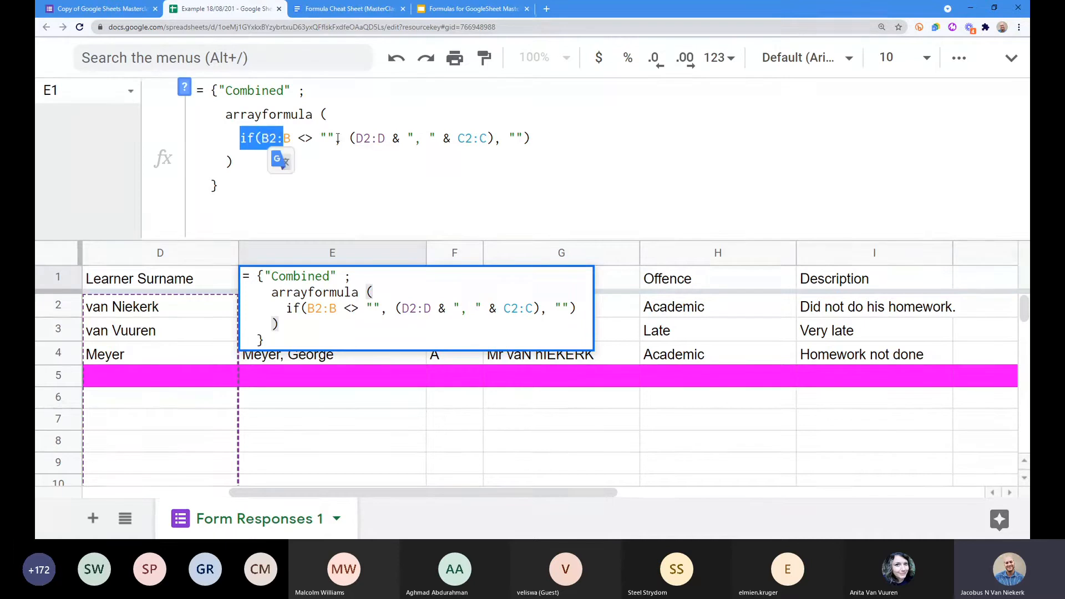
Step: Walk through the IF line: the column-B not-empty test, the surname-name join, and the blank result
left_click(239, 137)
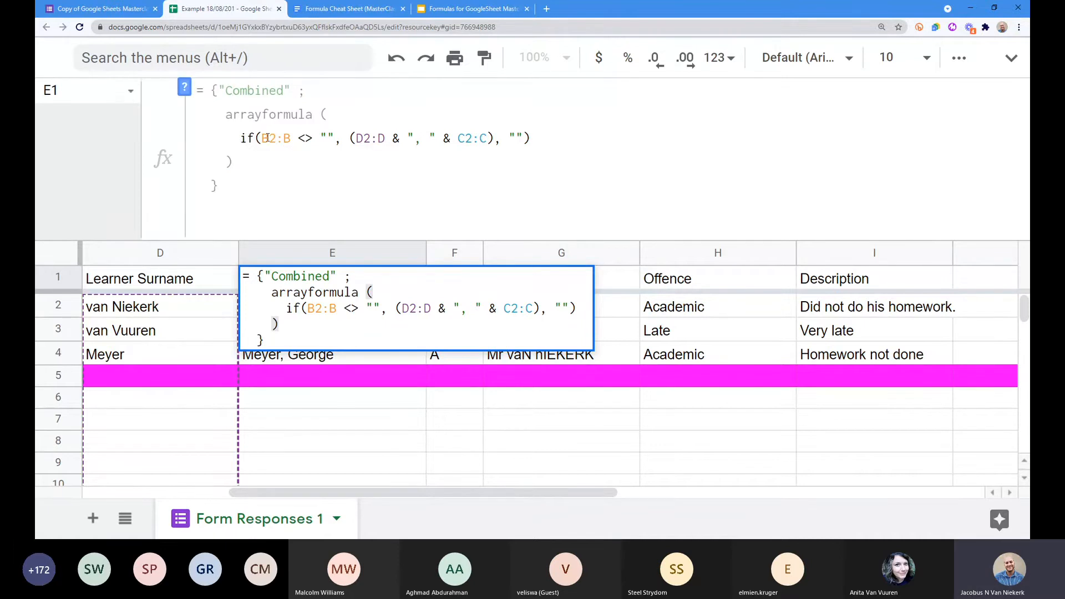
left_click_drag(261, 139, 337, 138)
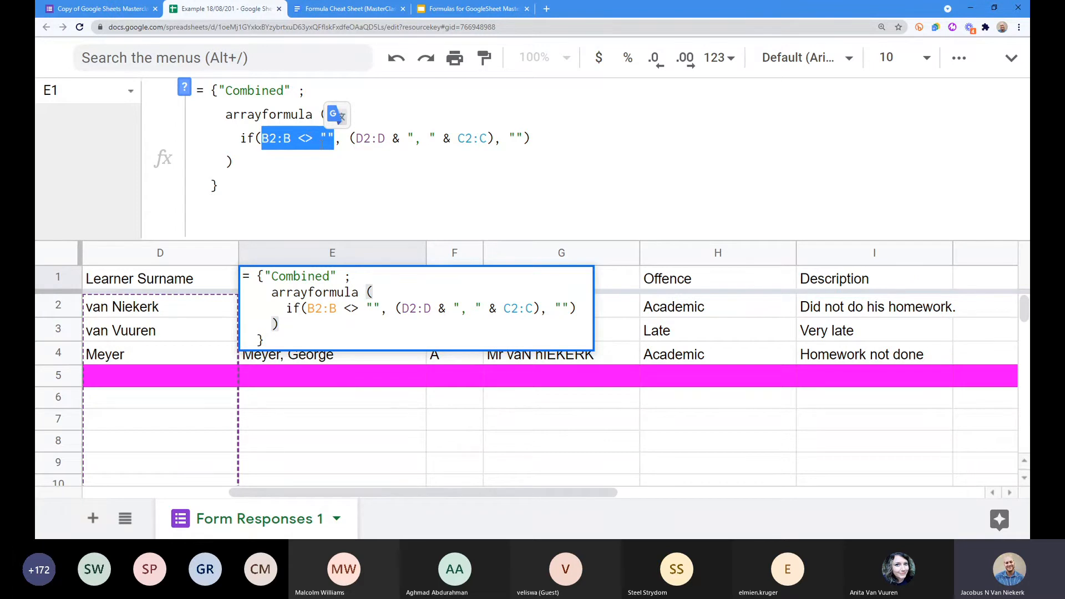
left_click_drag(349, 138, 493, 139)
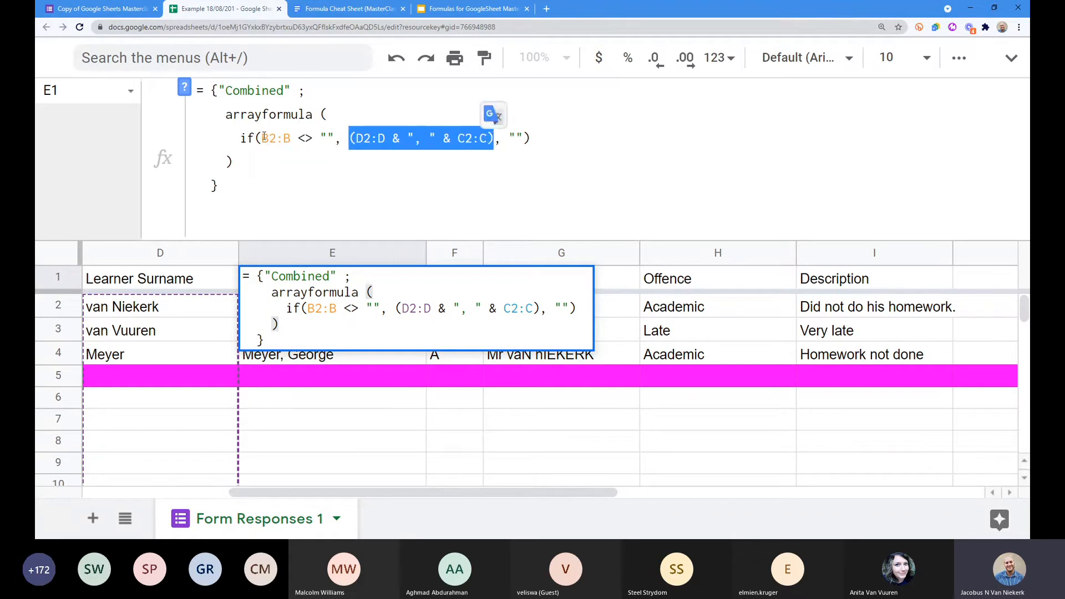
left_click_drag(261, 139, 333, 139)
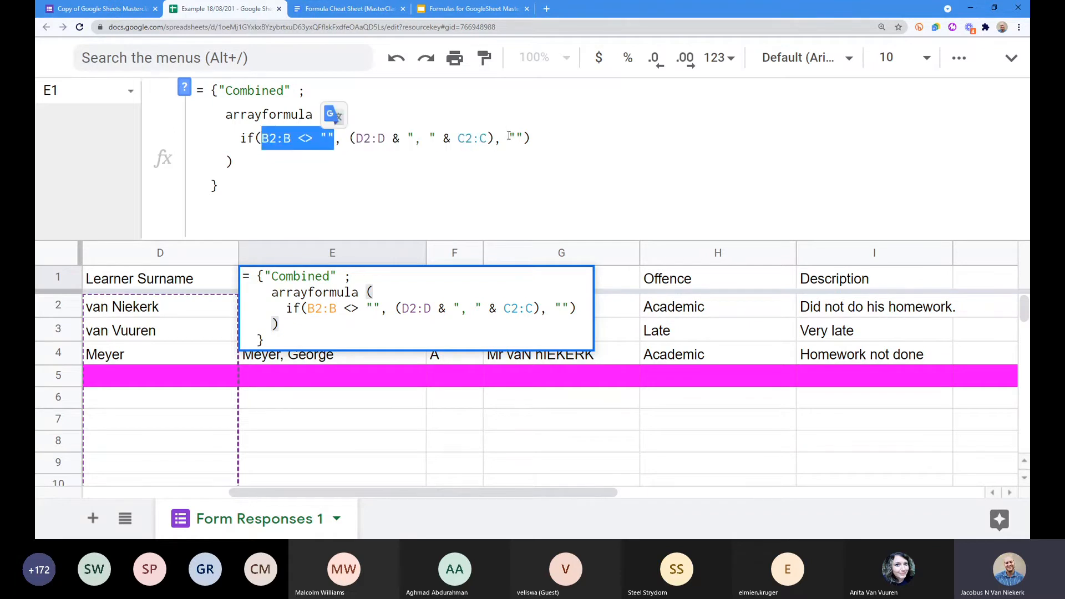
left_click_drag(508, 138, 522, 138)
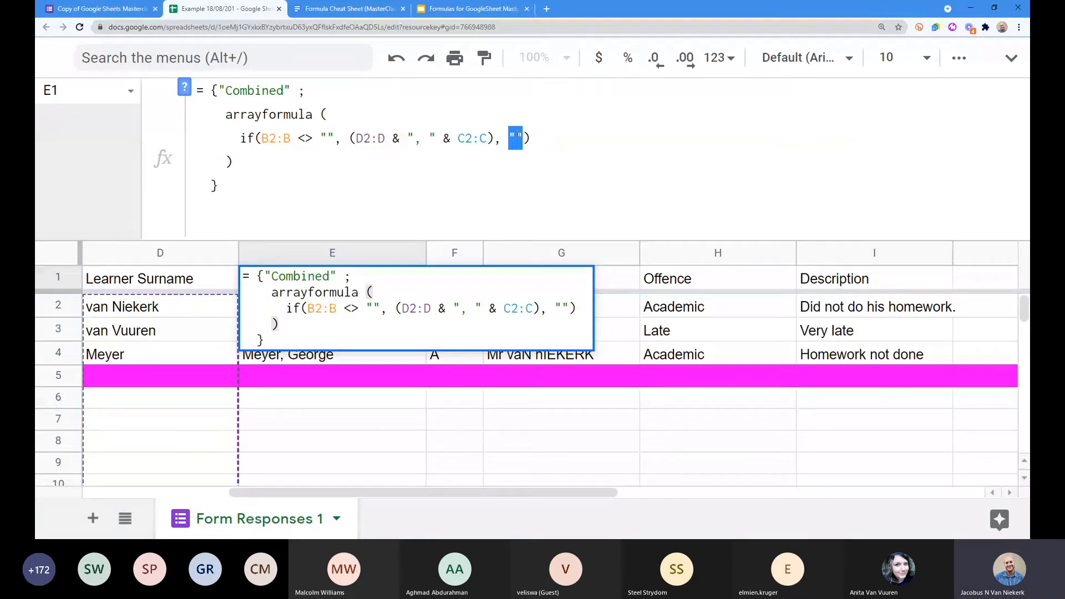
Step: Highlight the ARRAYFORMULA block and 'Combined' header line, then commit the formula in E1
double_click(251, 117)
left_click(253, 157)
left_click_drag(252, 156, 225, 115)
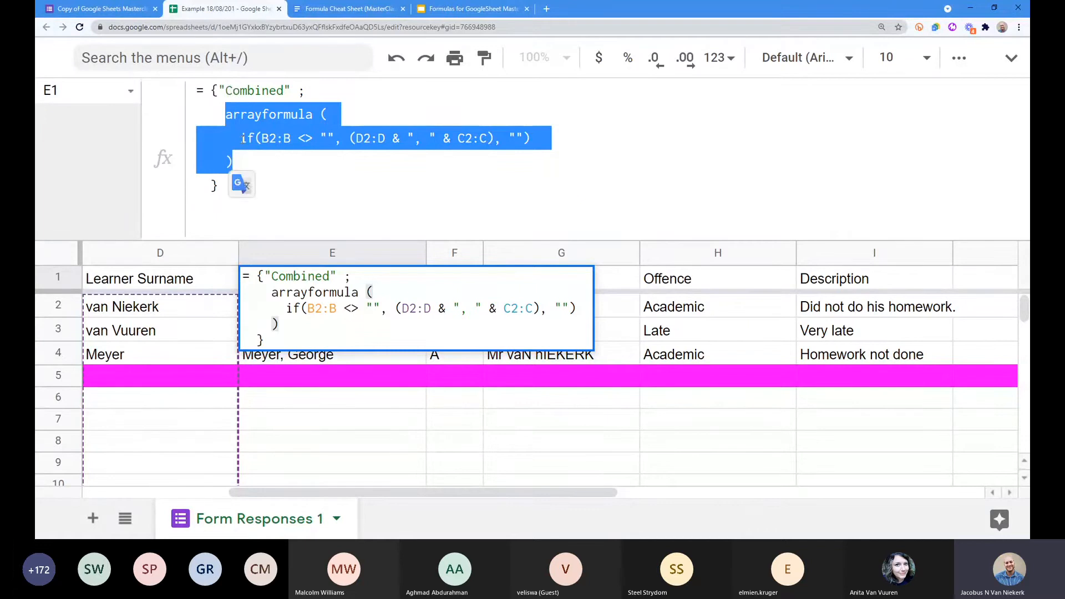
left_click(241, 139)
left_click_drag(241, 139, 532, 137)
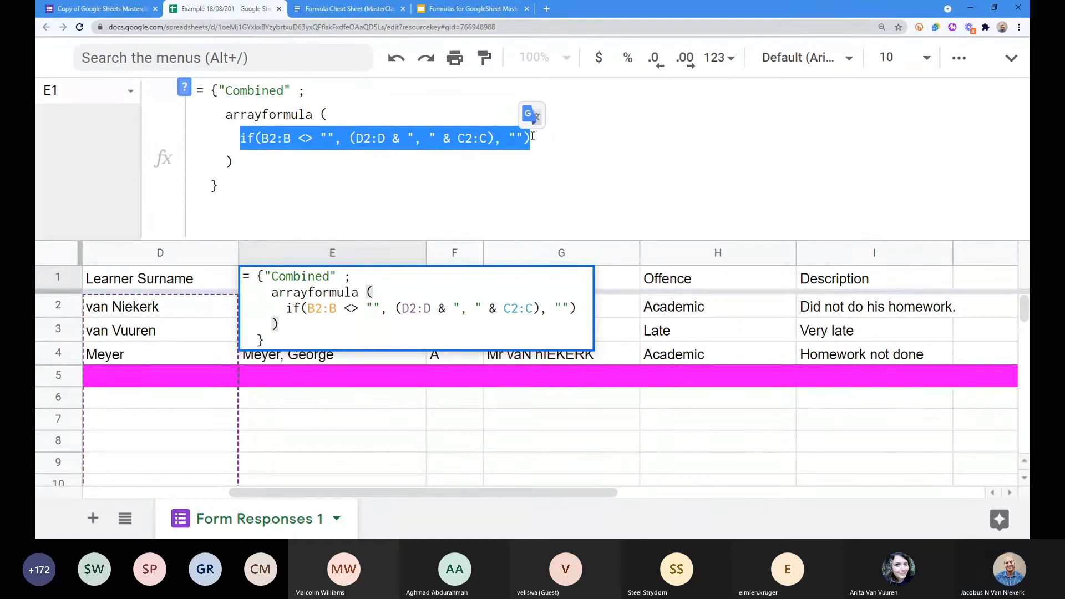
double_click(302, 90)
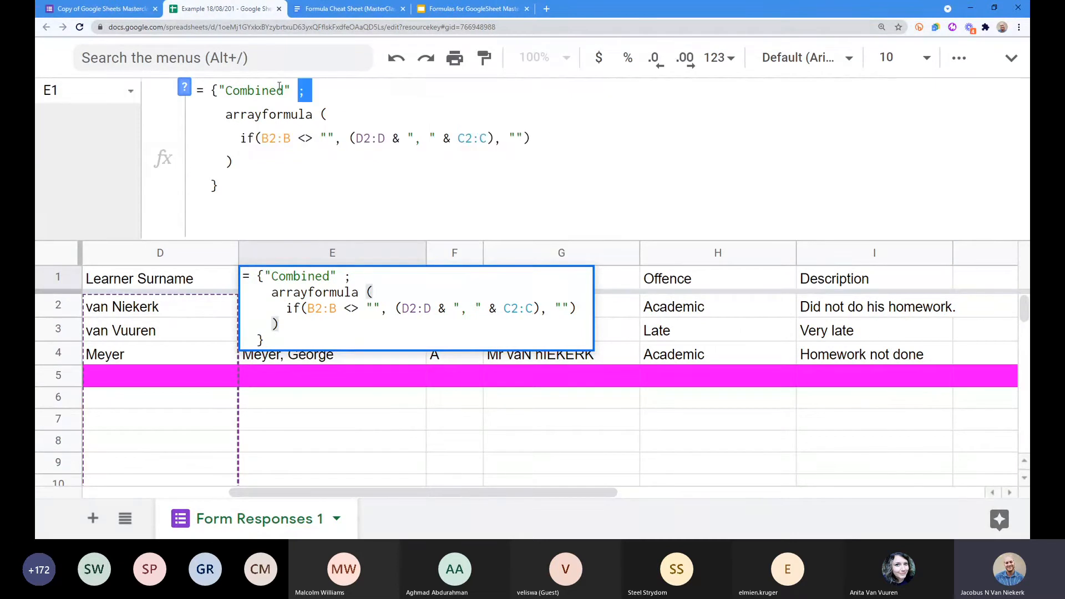
triple_click(279, 88)
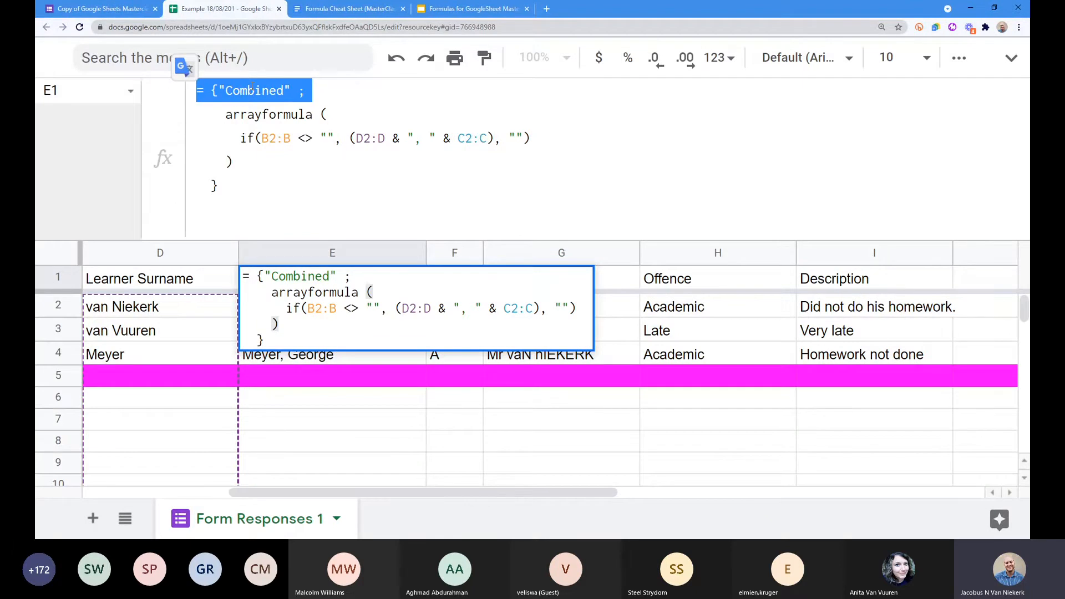
key("Return")
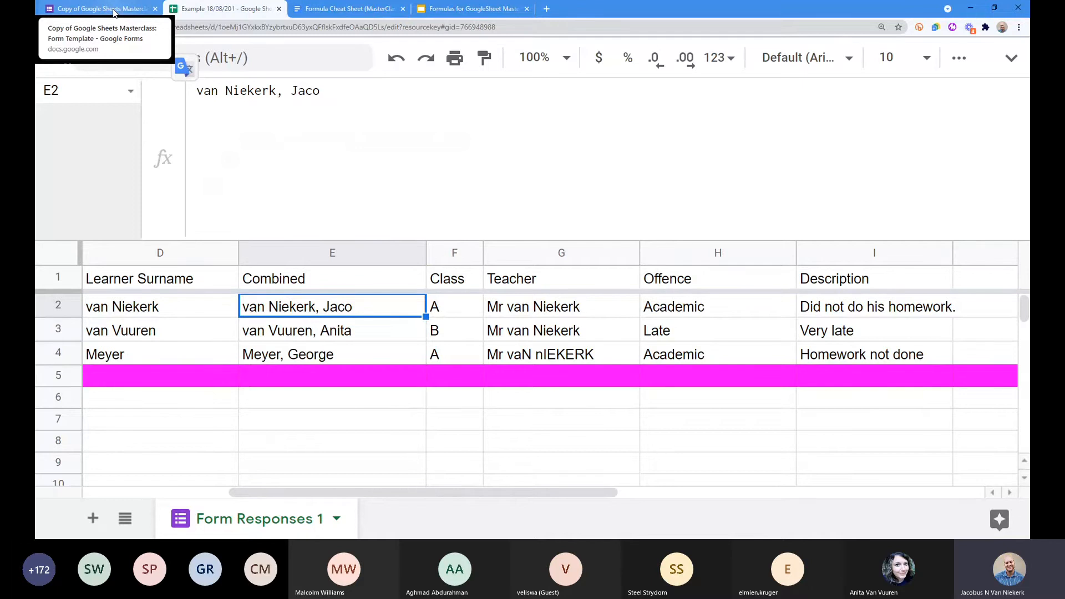
Step: In the zoomed-out discipline form editor, bring up the Make a copy dialog for the form template
left_click(113, 13)
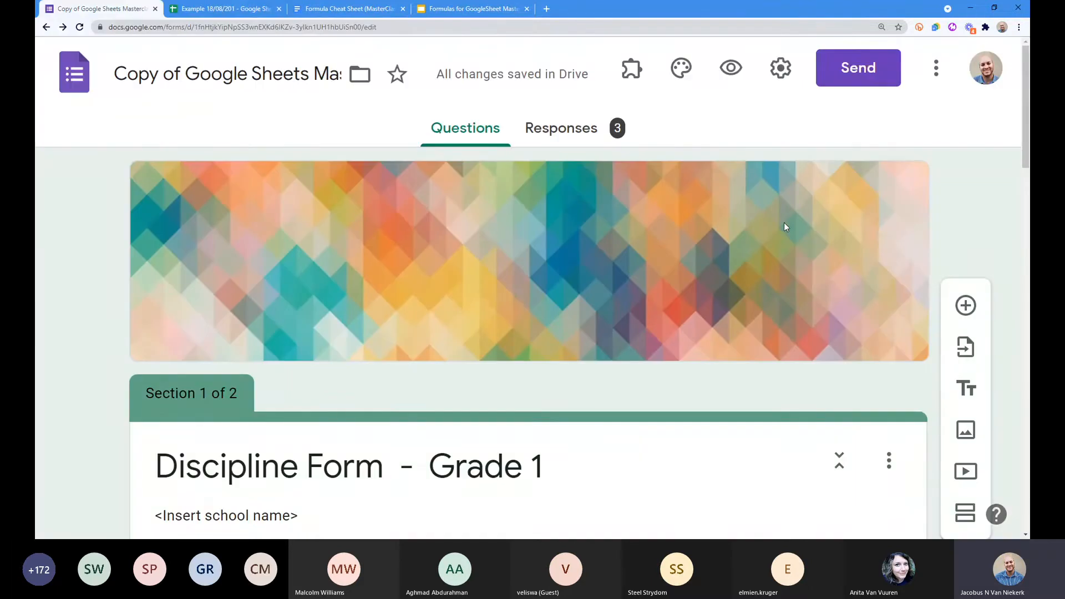
key("ctrl+minus")
key("ctrl+minus")
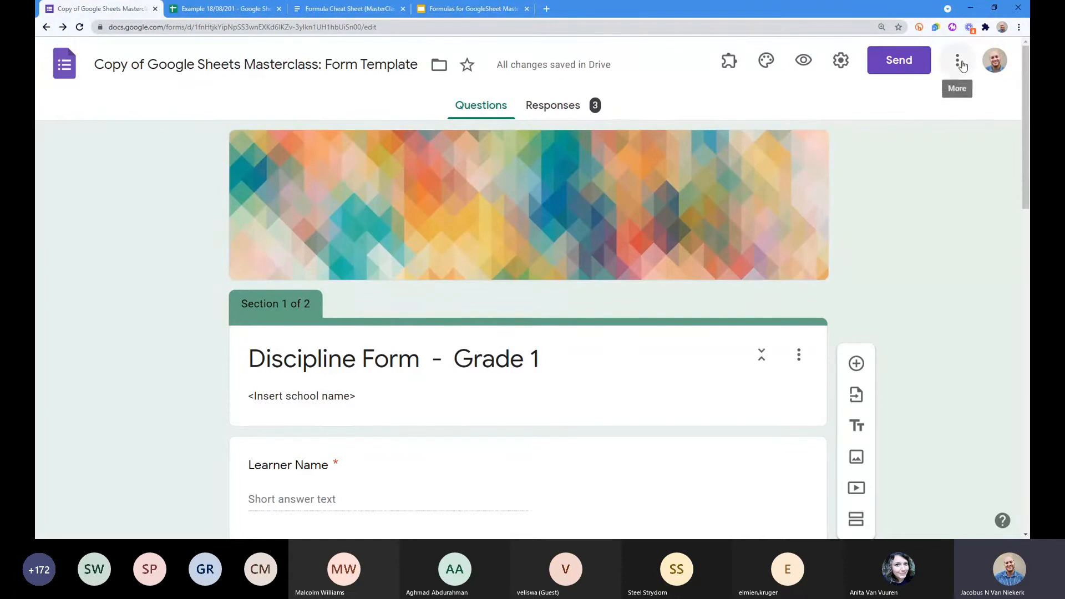
left_click(959, 63)
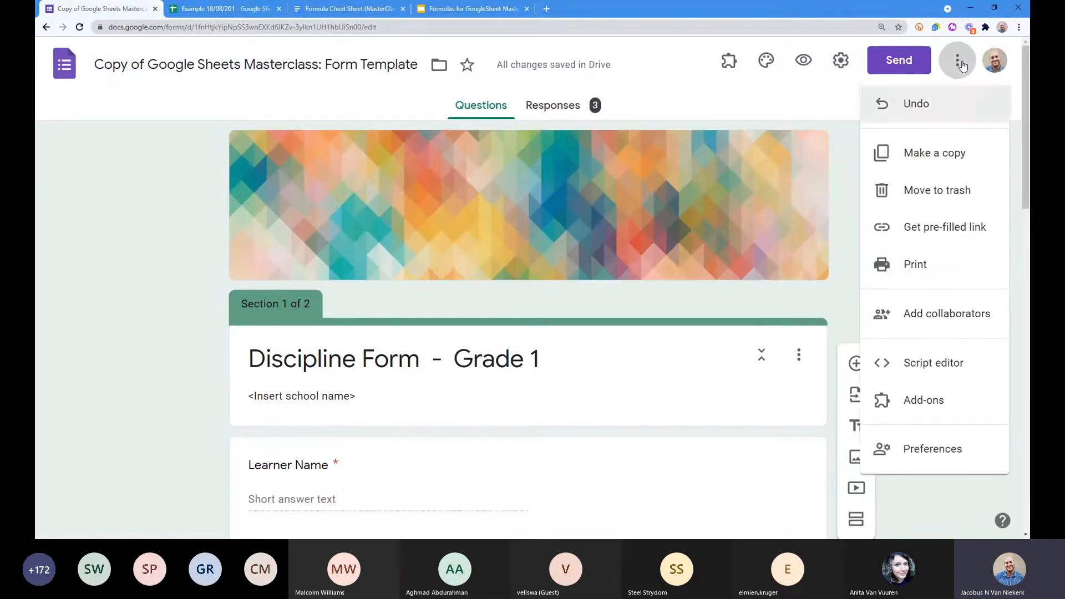
left_click(937, 160)
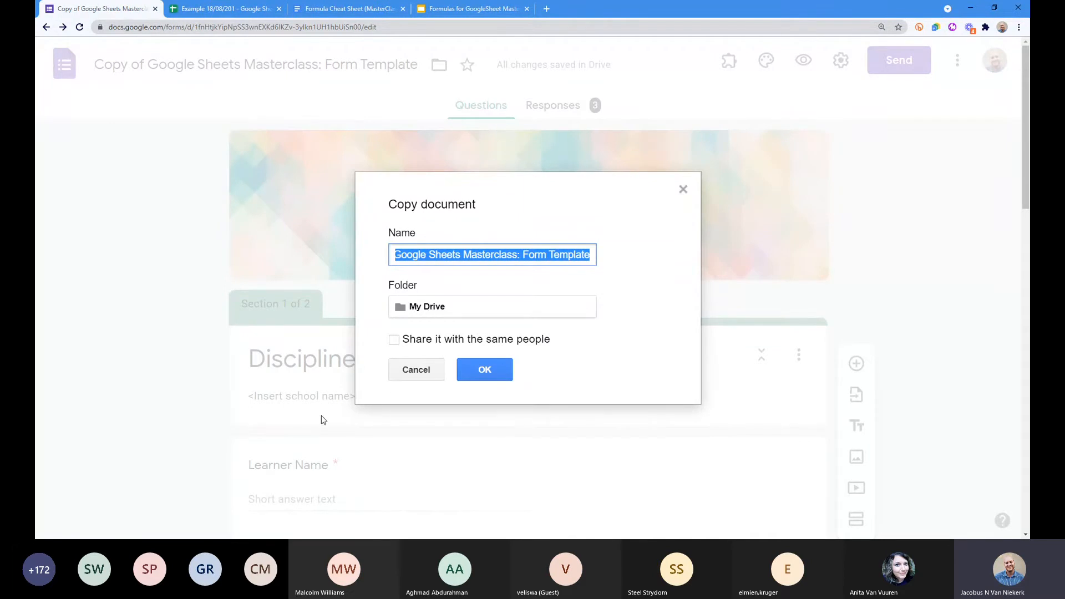
Step: Confirm the copy into My Drive and leave the new form's 'Copy of Copy of' title unchanged
left_click(488, 370)
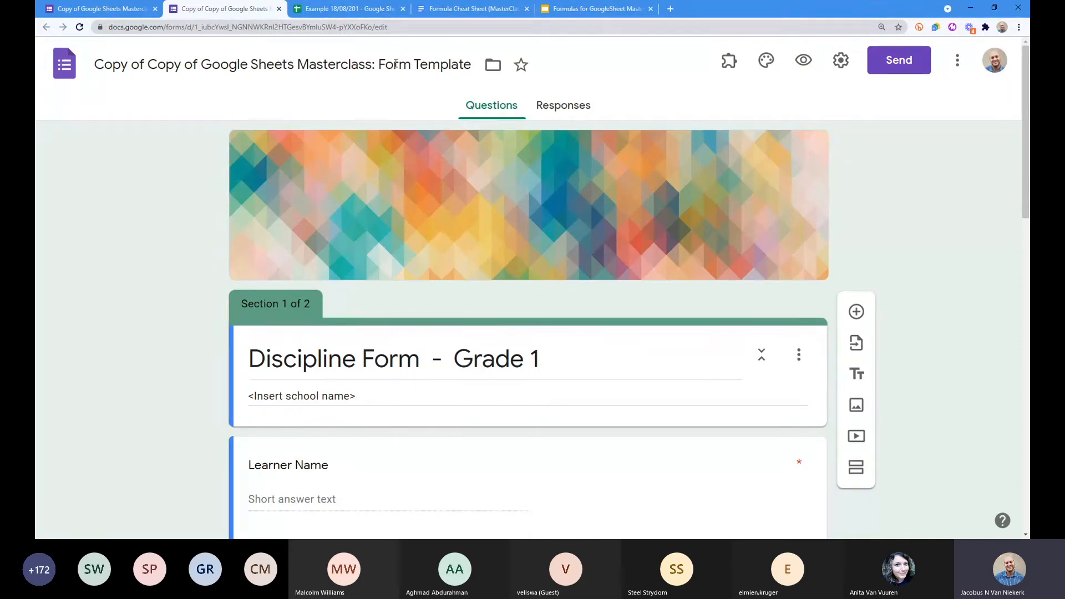
left_click_drag(95, 64, 184, 66)
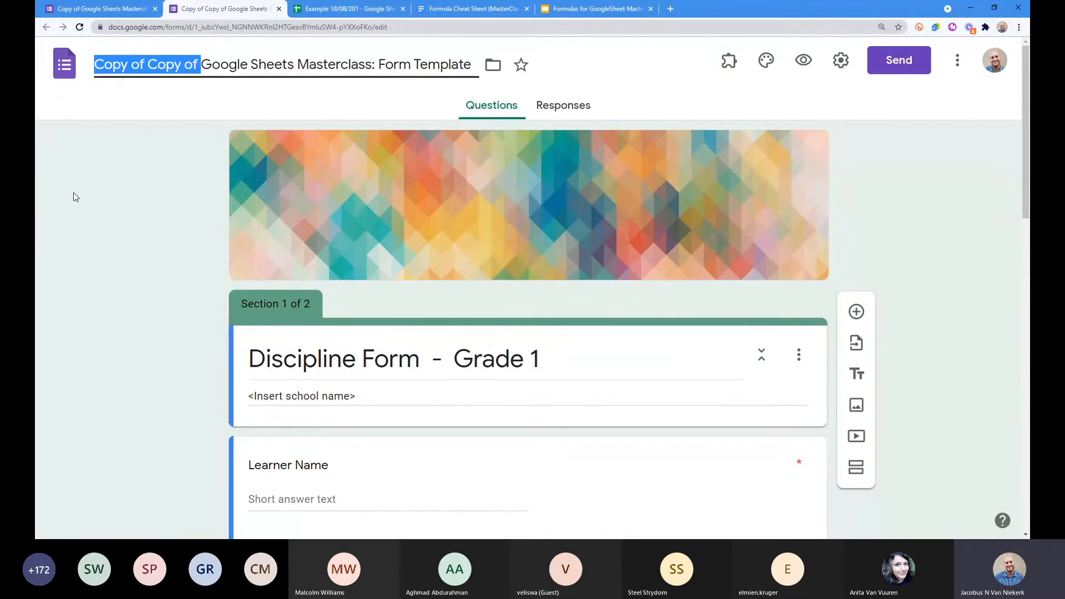
scroll(107, 228, "down", 1)
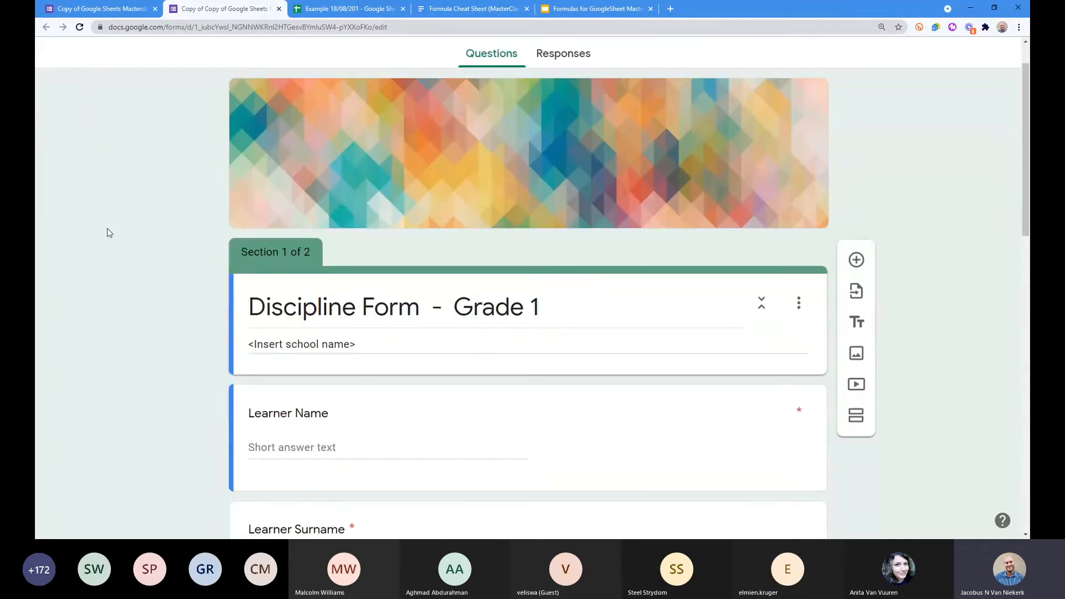
scroll(178, 252, "up", 1)
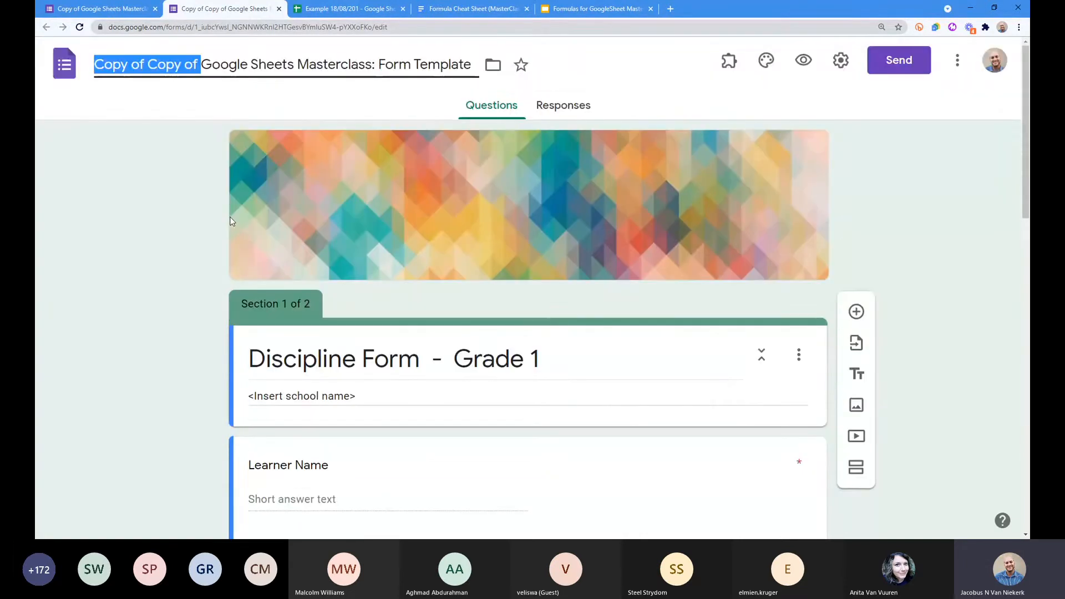
left_click(232, 222)
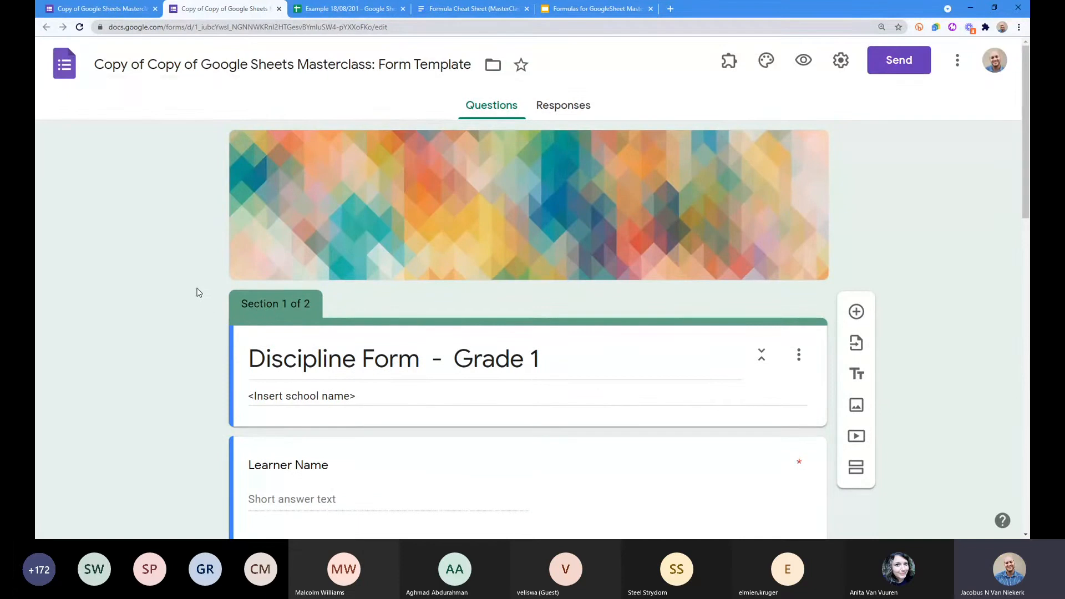
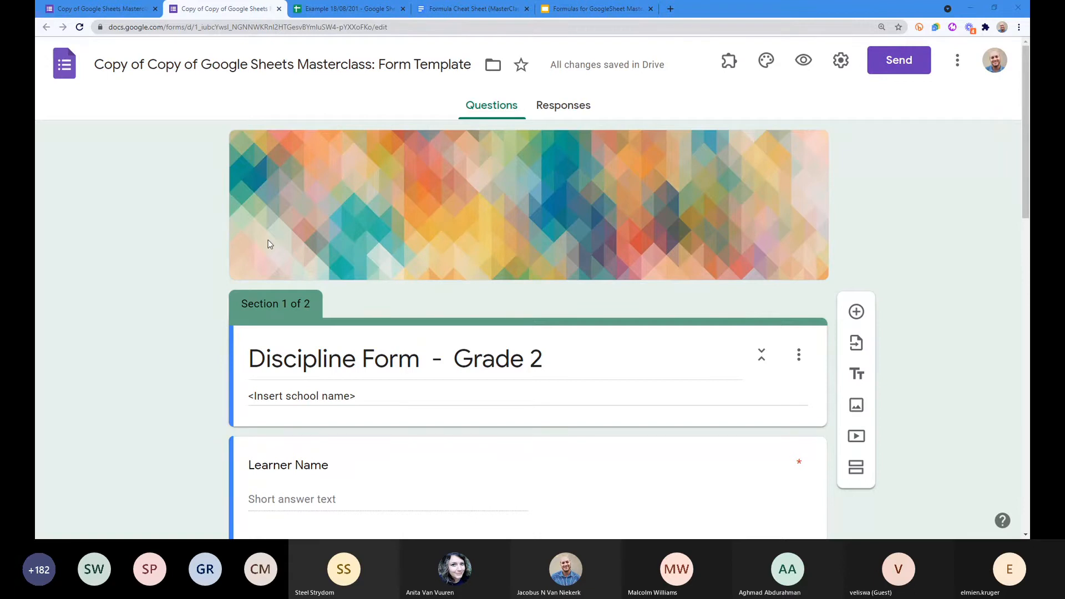
Step: Check the Grade 1 form, then open the Grade 2 form copy's Responses page, showing 0 responses
left_click(78, 10)
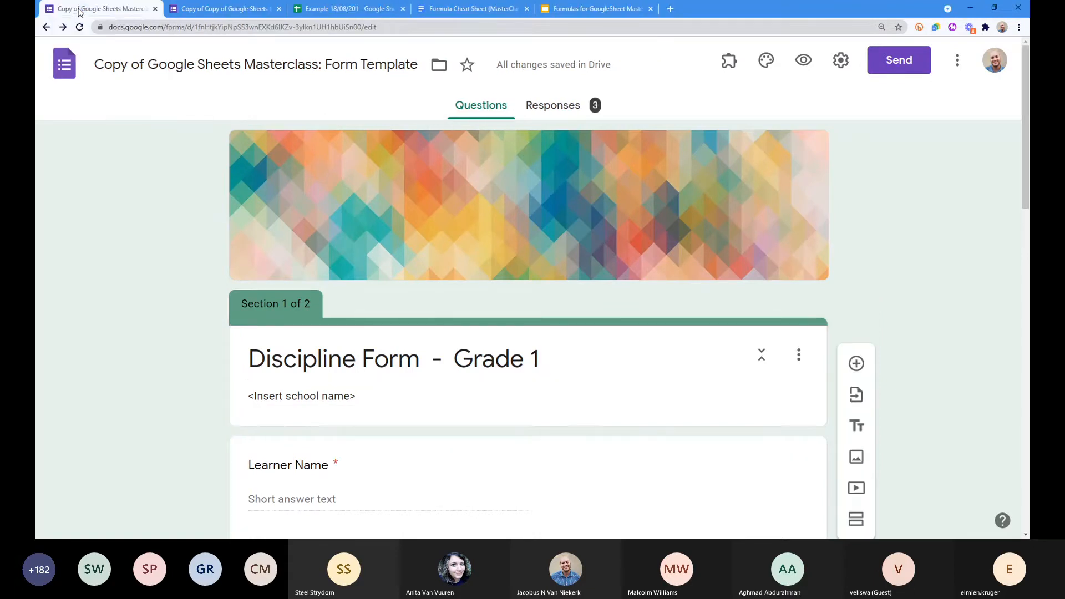
left_click(224, 9)
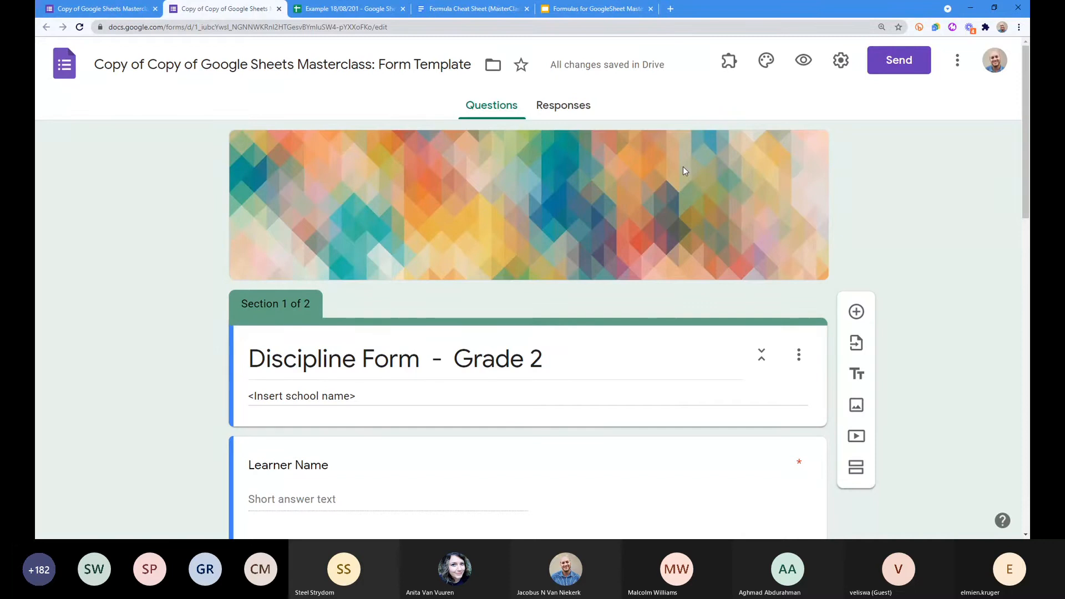
left_click(549, 109)
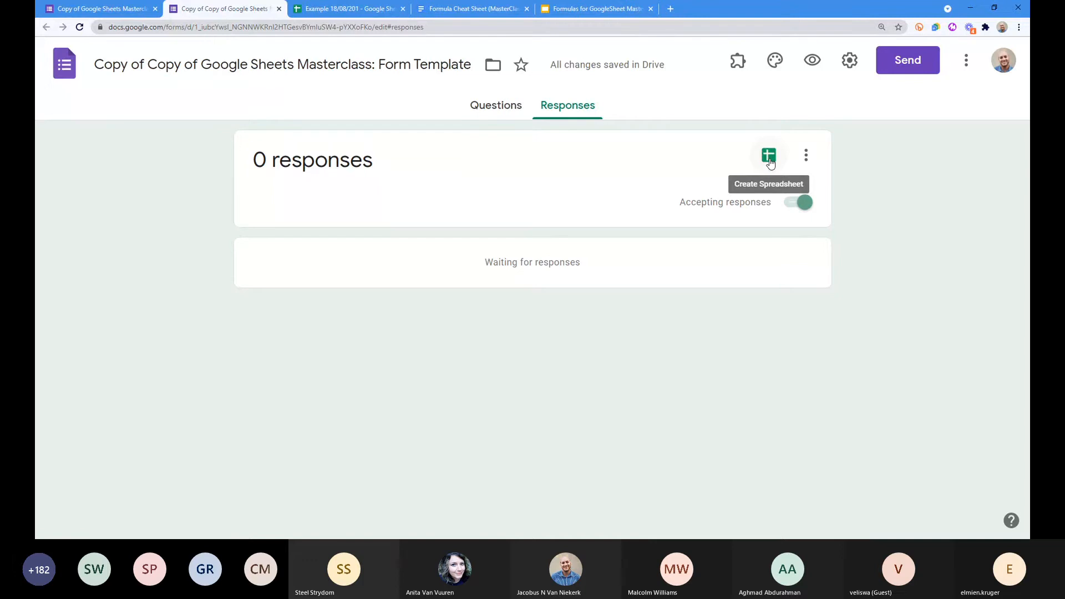
Step: Choose to send the form's responses to an existing spreadsheet
left_click(769, 157)
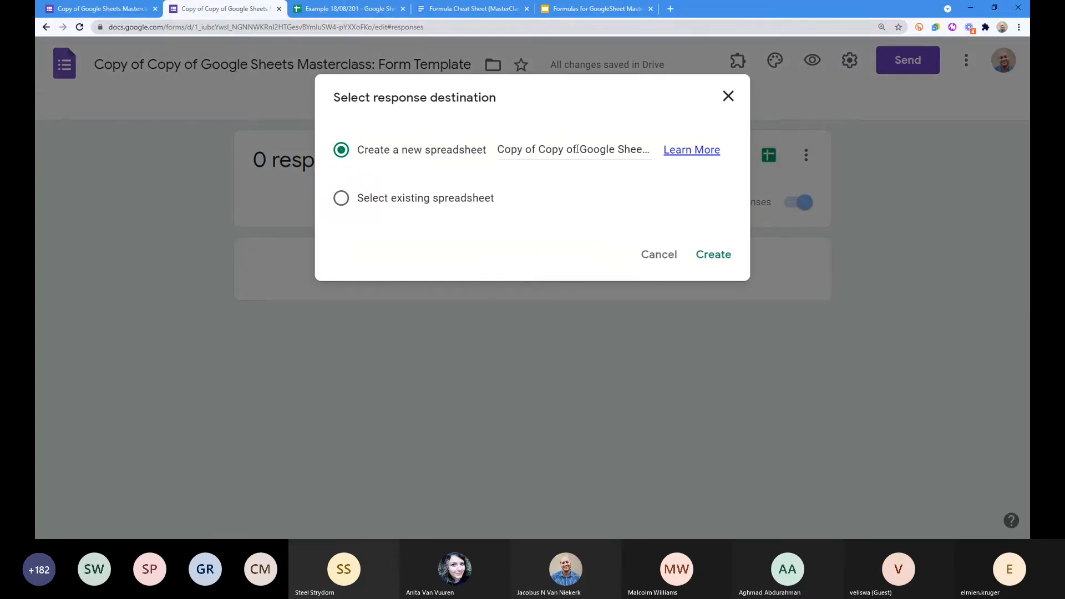
left_click(382, 207)
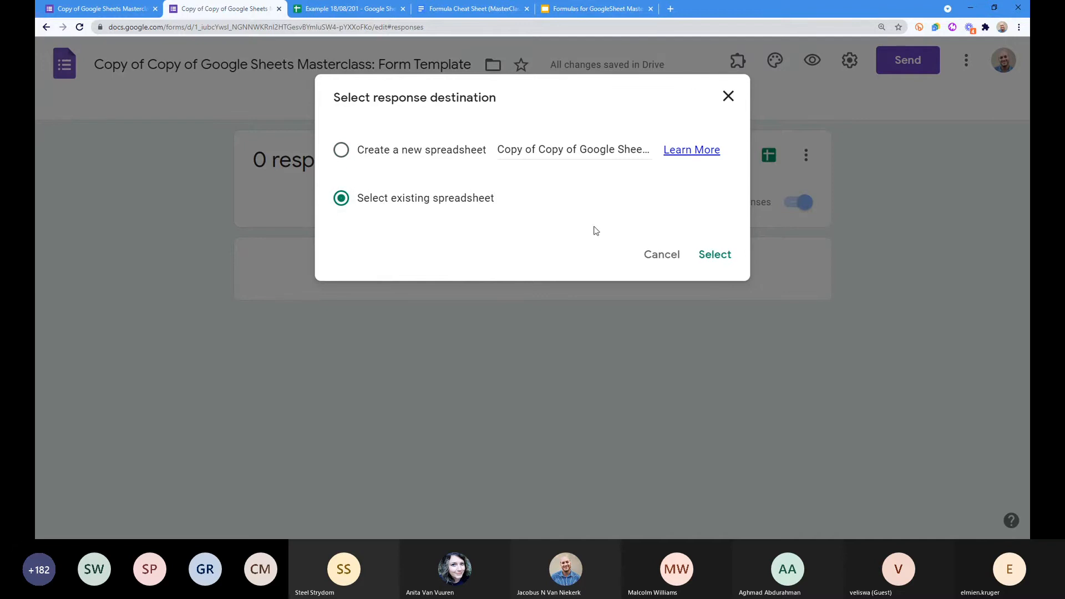
left_click(726, 259)
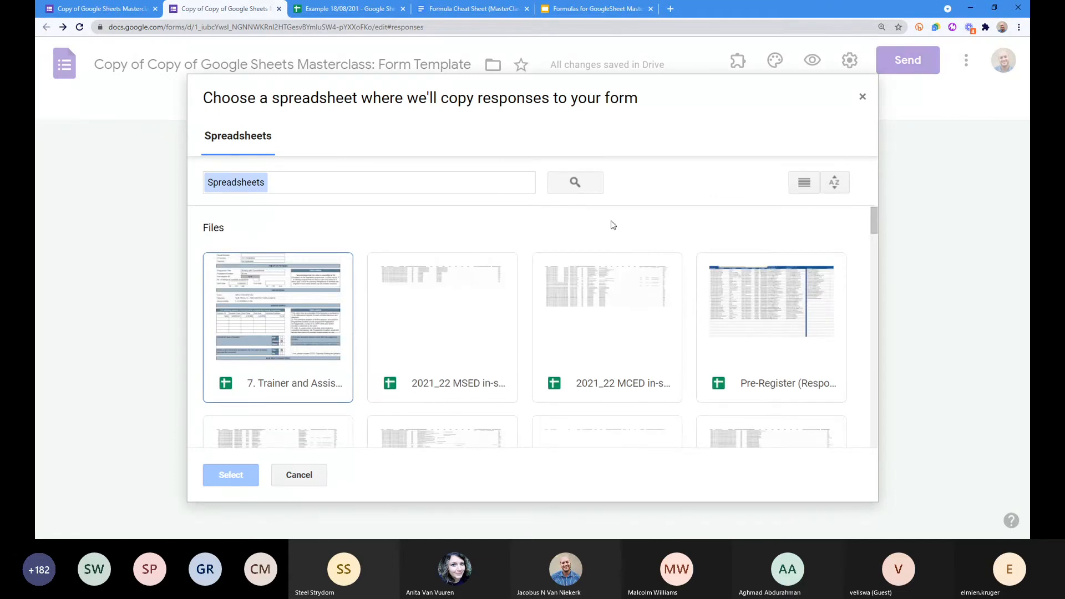
Step: Pick the Example spreadsheet as the response destination in the picker
scroll(612, 225, "down", 1)
scroll(627, 315, "down", 3)
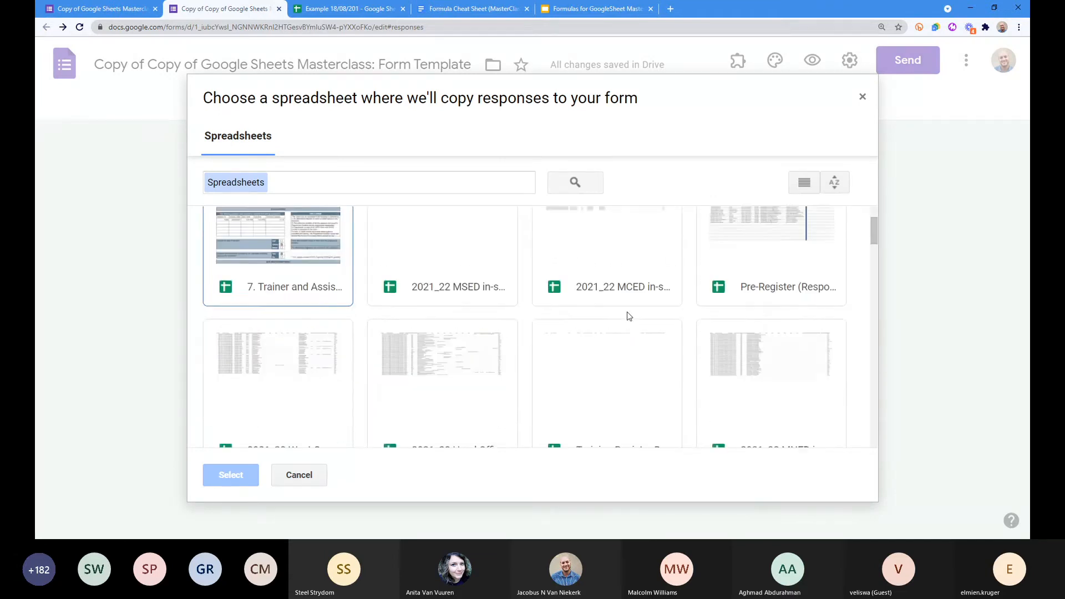
scroll(610, 315, "up", 4)
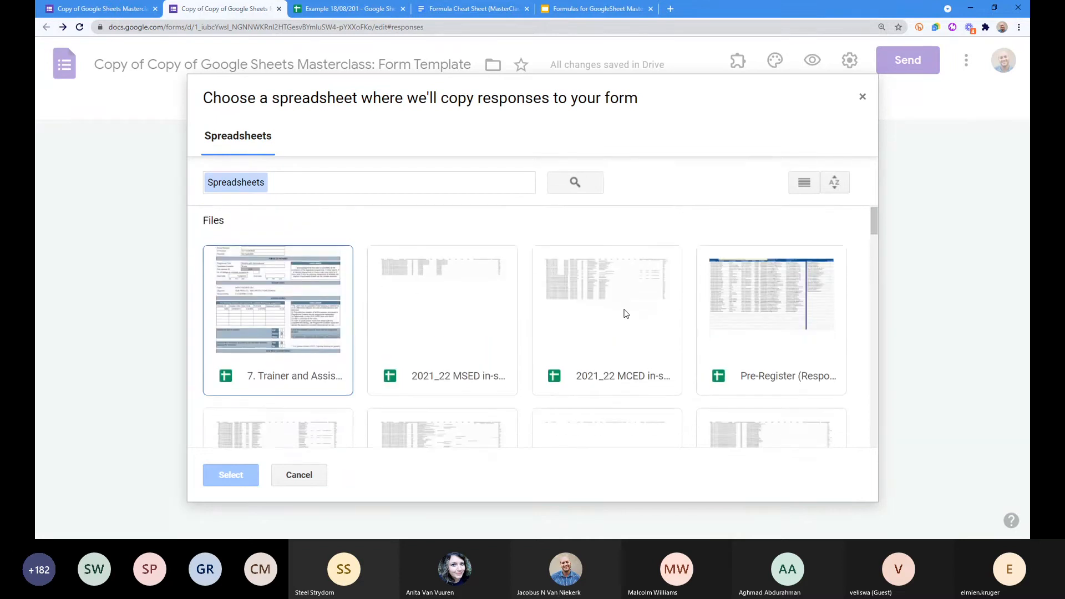
scroll(625, 314, "down", 5)
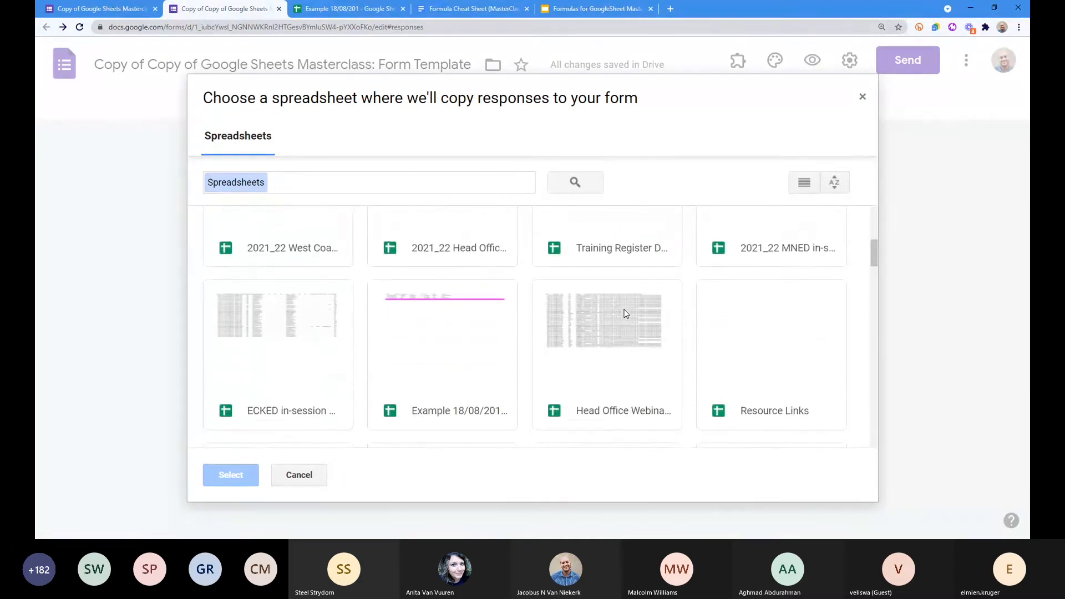
scroll(281, 364, "up", 2)
scroll(280, 360, "up", 3)
scroll(449, 349, "down", 2)
scroll(560, 360, "down", 1)
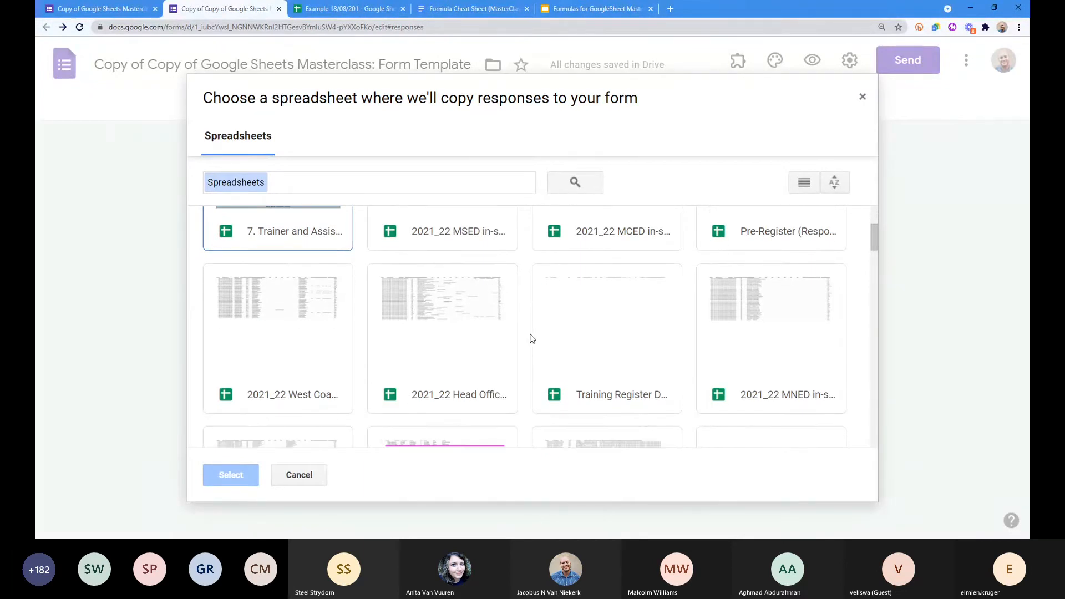
scroll(297, 393, "down", 3)
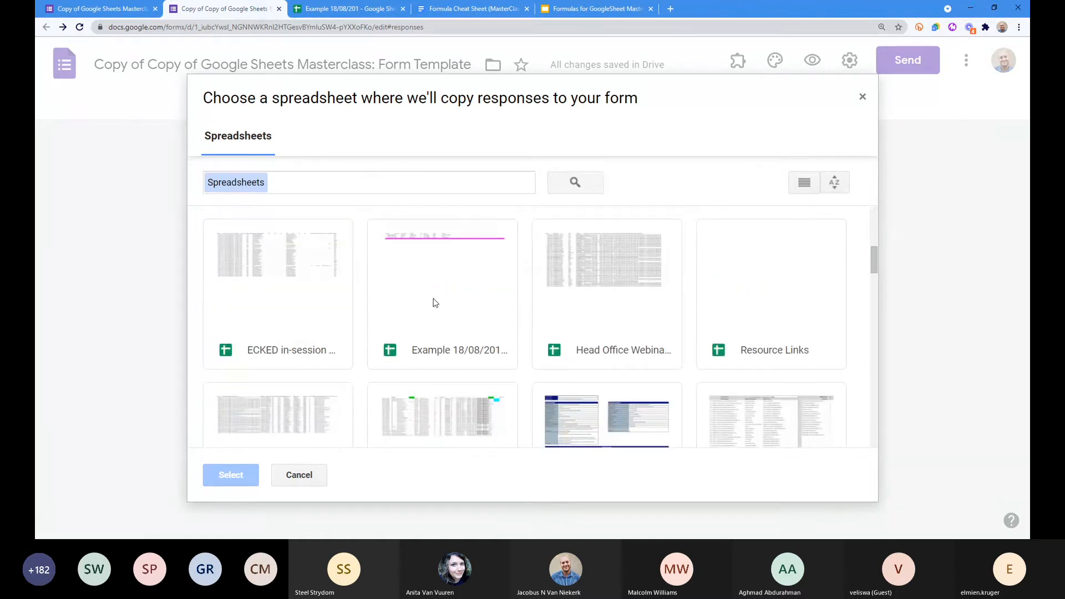
scroll(581, 350, "down", 10)
scroll(582, 350, "down", 6)
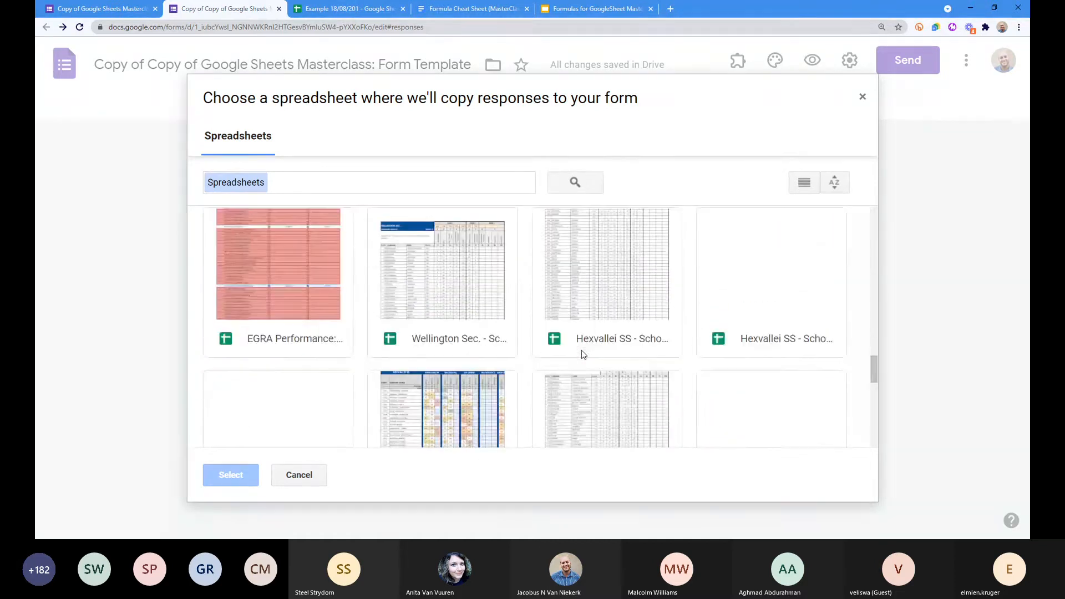
scroll(581, 350, "up", 5)
scroll(581, 351, "up", 8)
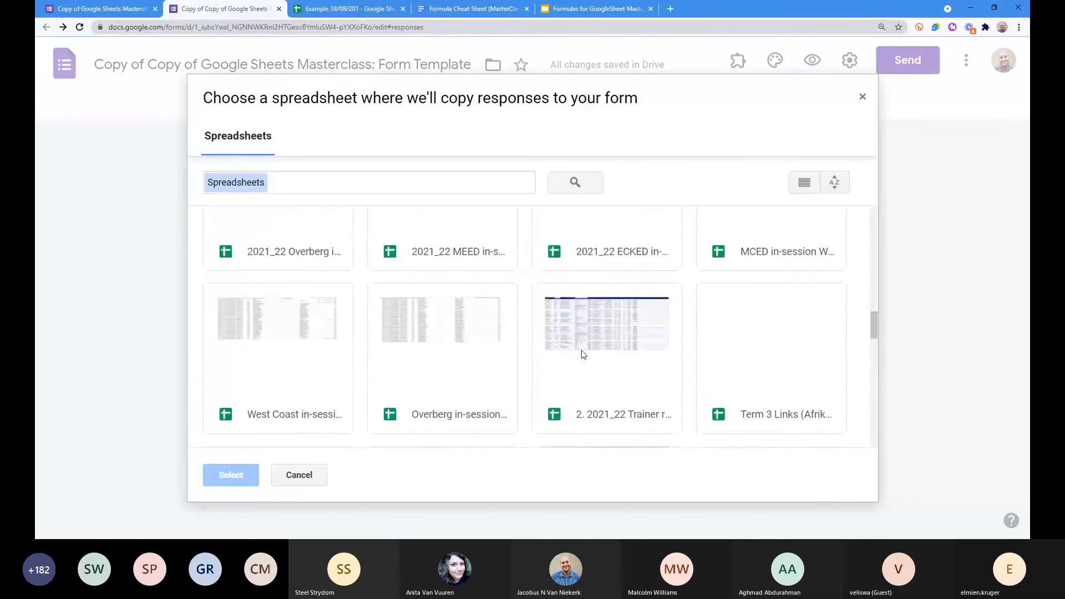
scroll(446, 377, "down", 1)
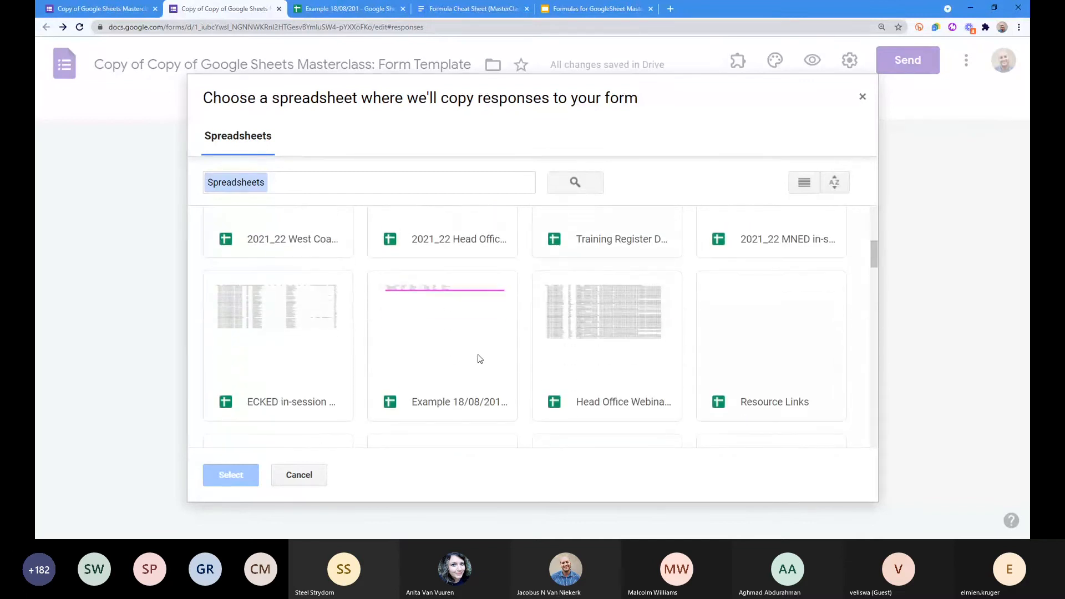
left_click(479, 359)
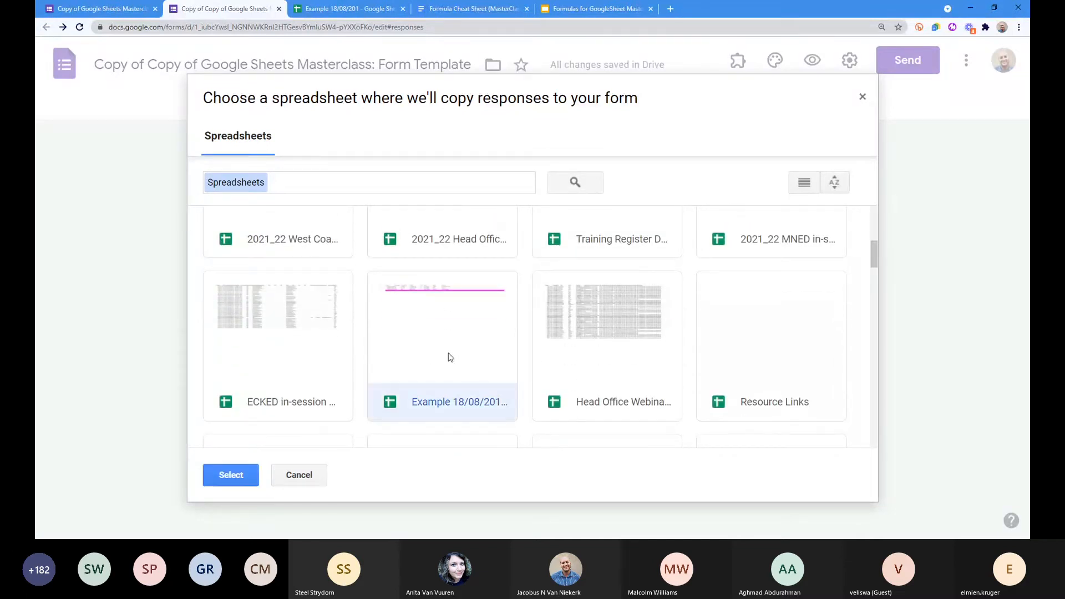
left_click(299, 185)
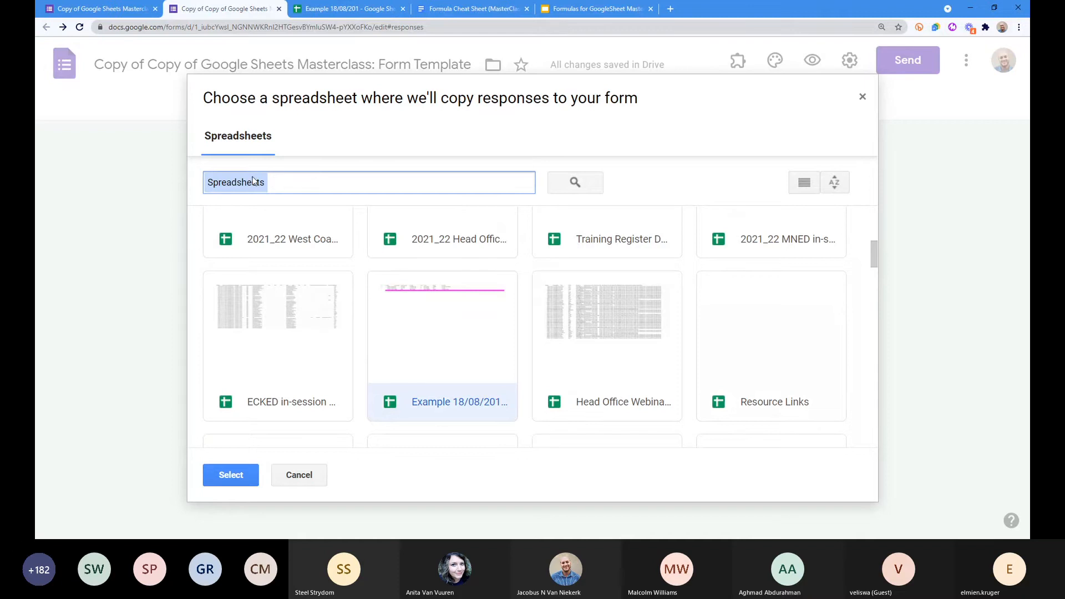
left_click(455, 365)
Step: Link the form to the Example spreadsheet, creating Form Responses 2, and close the duplicate tab
left_click(237, 475)
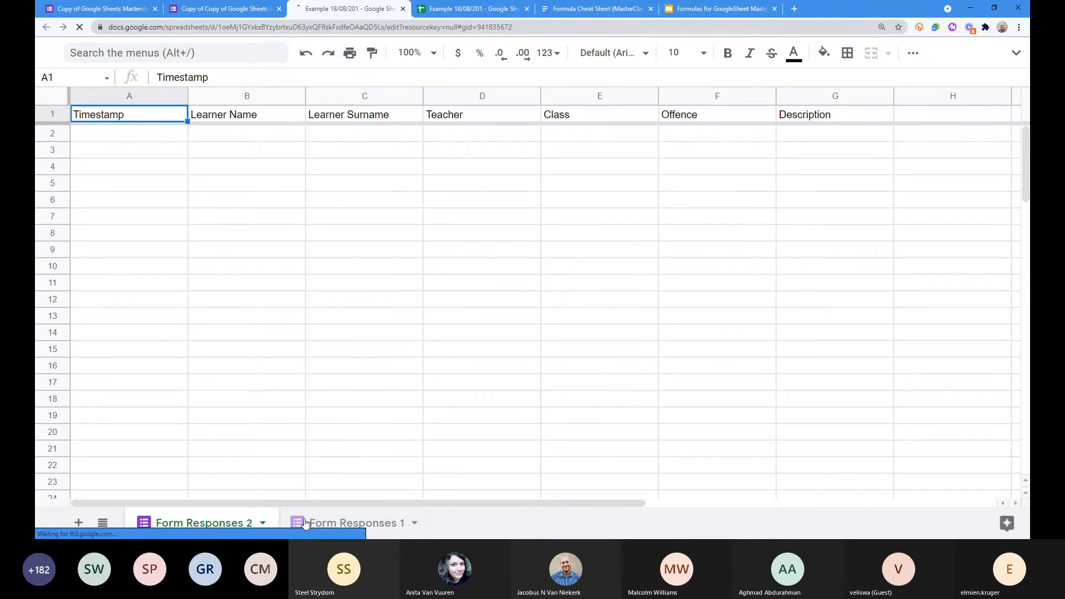
left_click(375, 524)
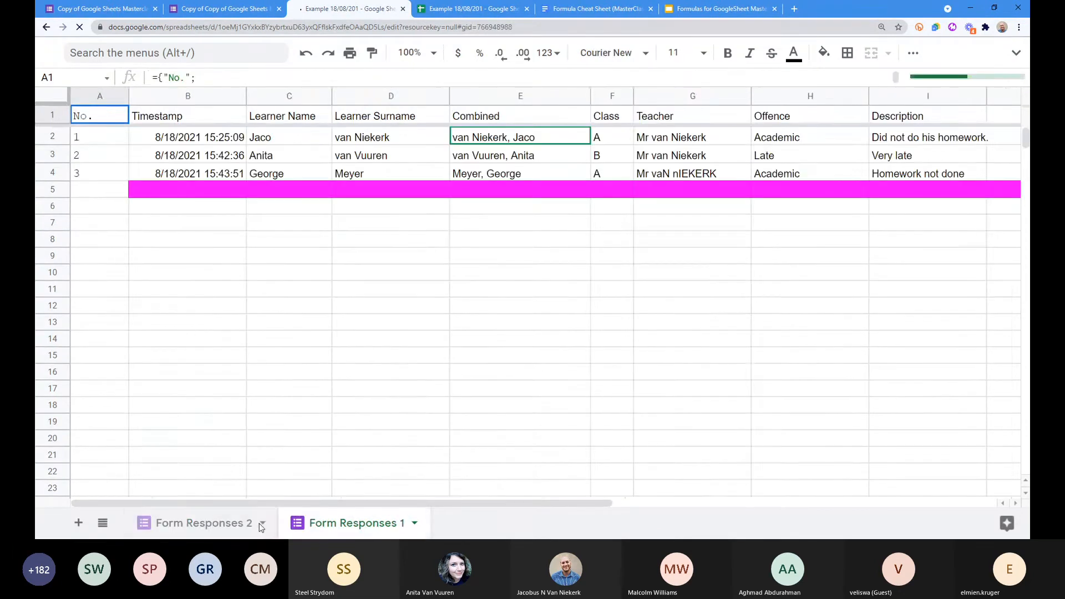
left_click(172, 527)
left_click(402, 8)
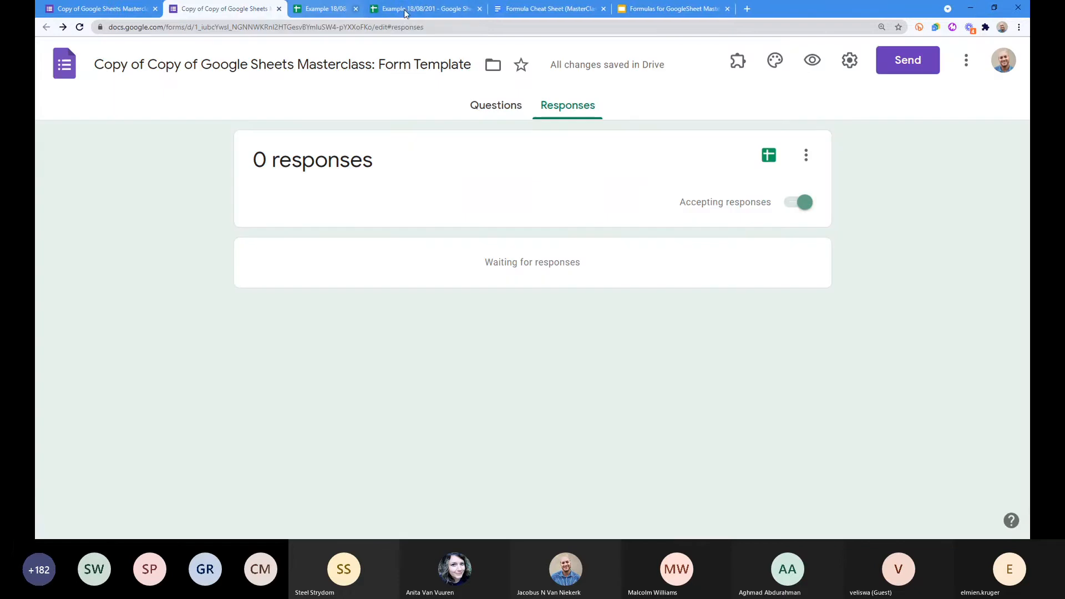
left_click(324, 9)
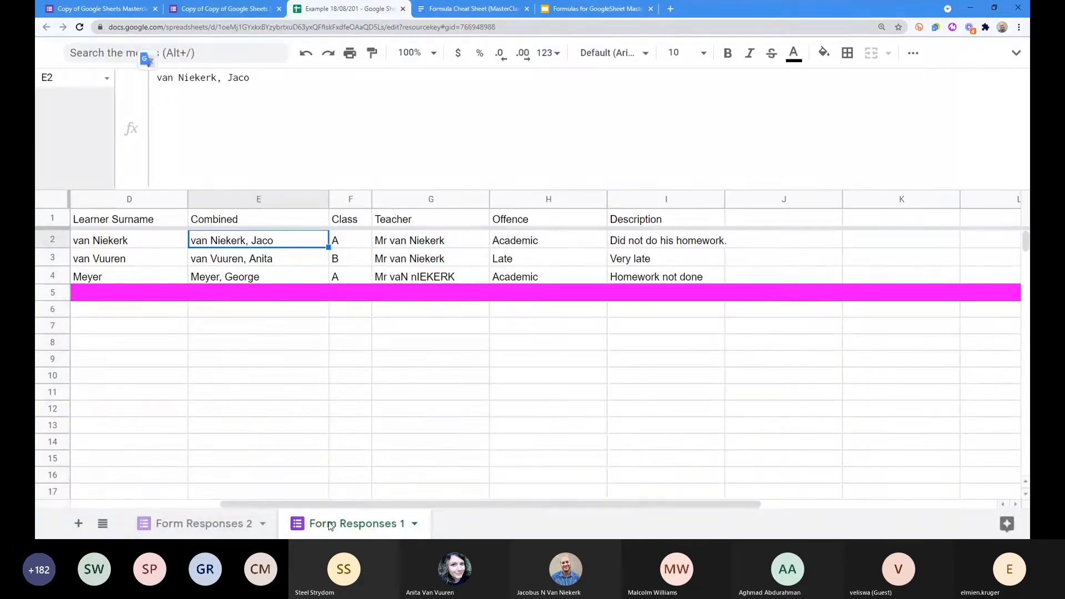
scroll(428, 510, "left", 5)
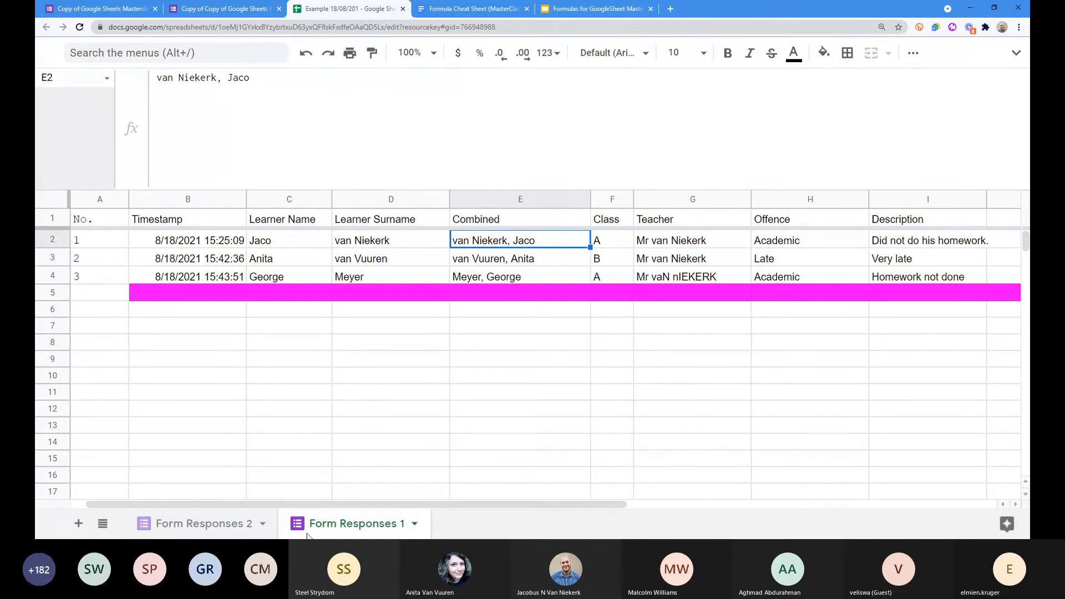
Step: Move the Form Responses 1 sheet tab ahead of Form Responses 2
left_click_drag(306, 536, 157, 523)
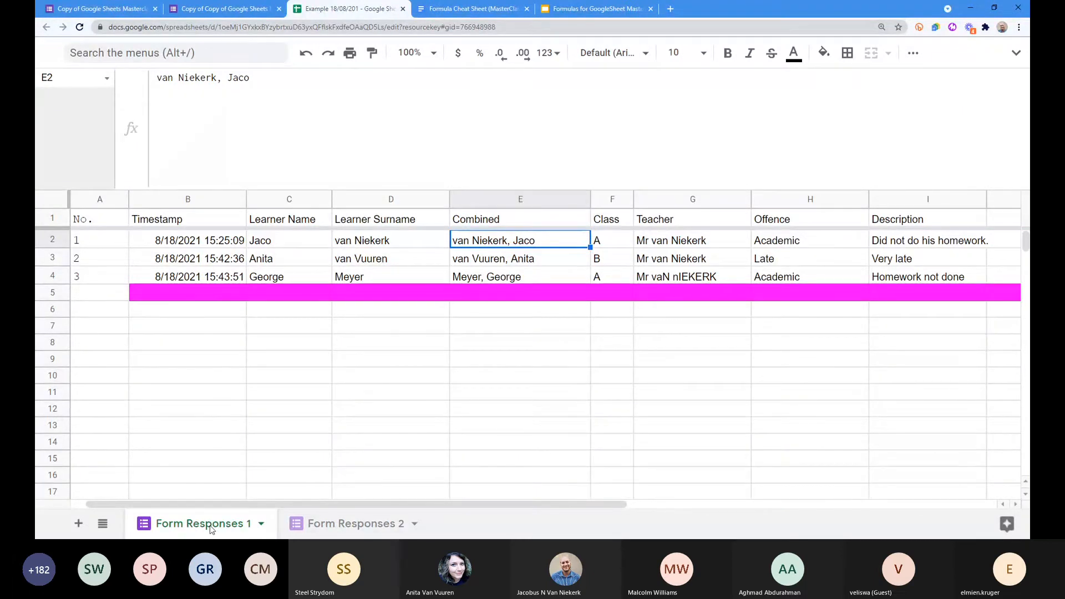
left_click(329, 527)
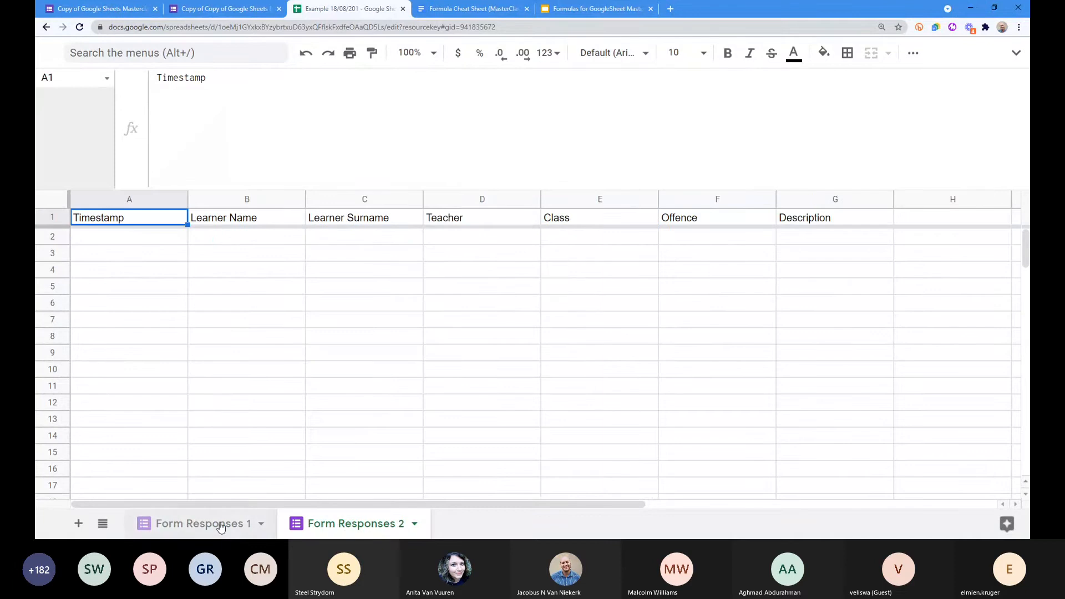
left_click(204, 525)
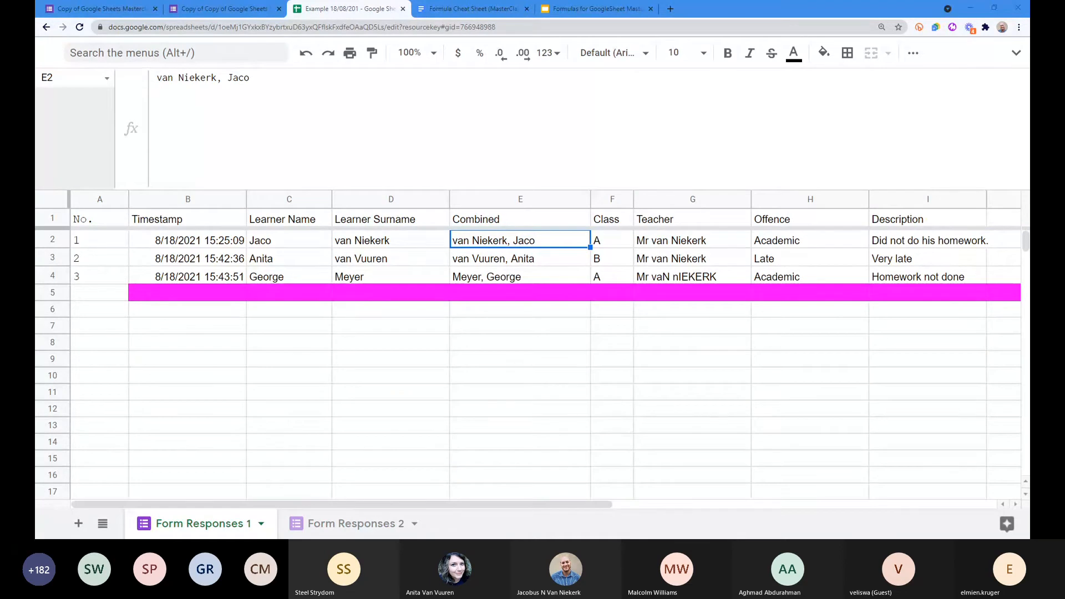
Step: Insert an empty column between Class and Teacher on Form Responses 1, then view the Formula Cheat Sheet
left_click(607, 200)
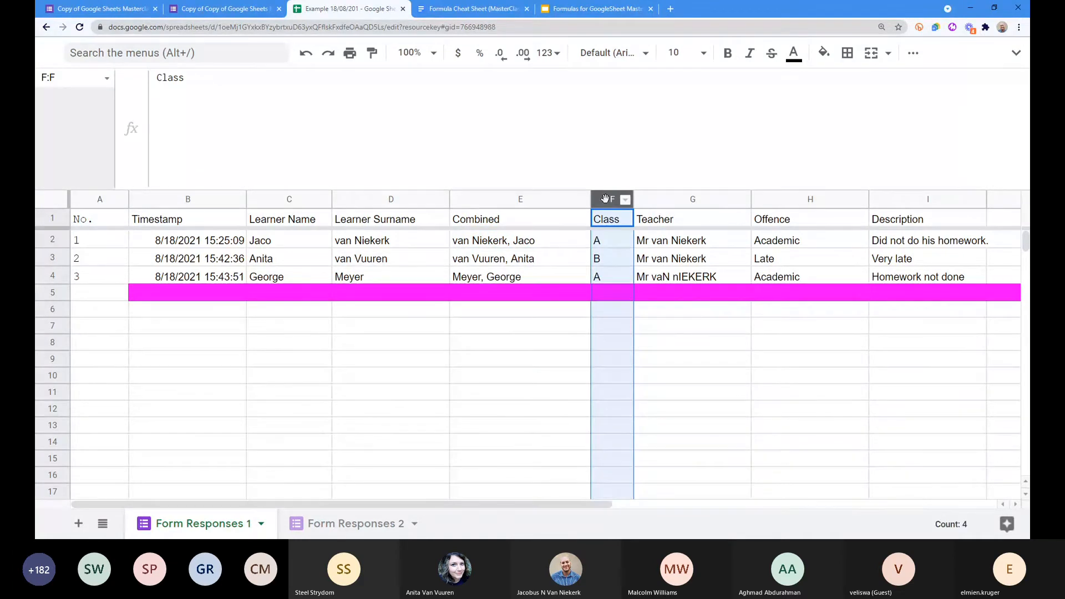
right_click(605, 199)
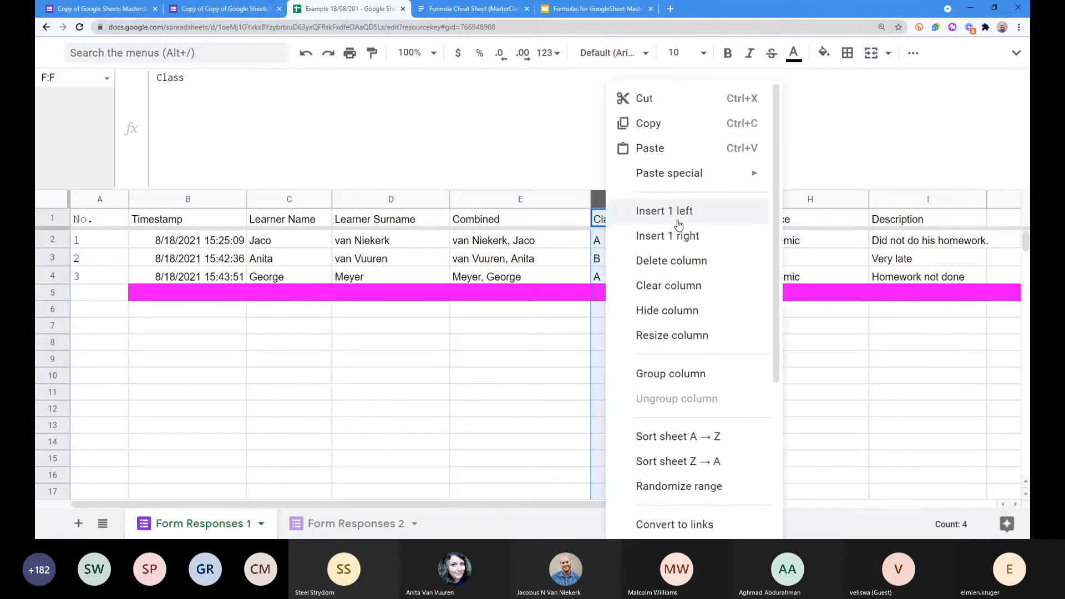
left_click(675, 233)
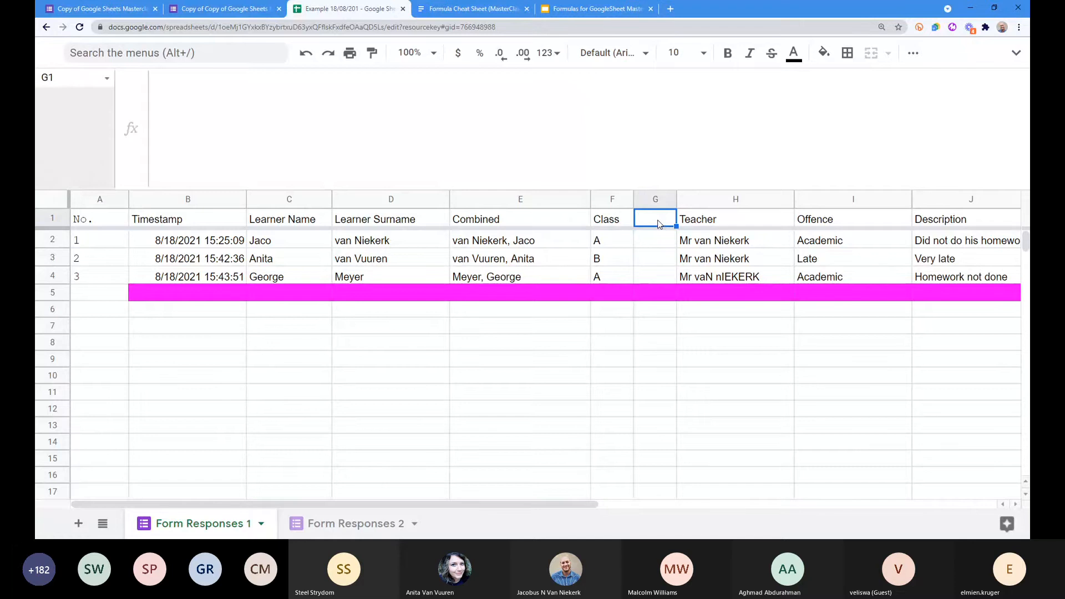
left_click(479, 7)
left_click(361, 423)
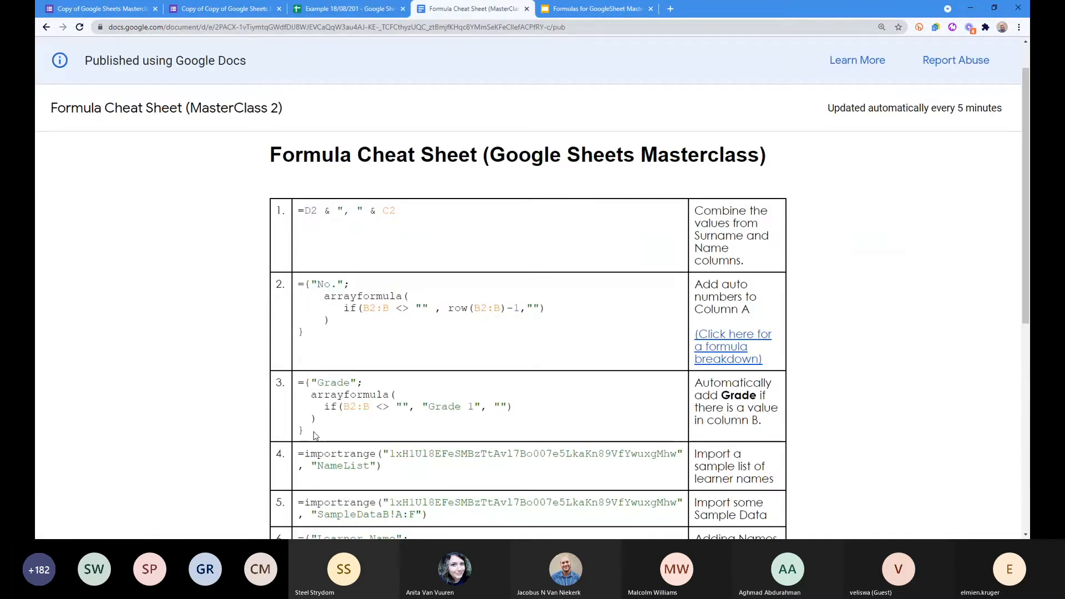
Step: Select the full Grade array formula, formula 3, in the Formula Cheat Sheet
left_click_drag(313, 433, 298, 381)
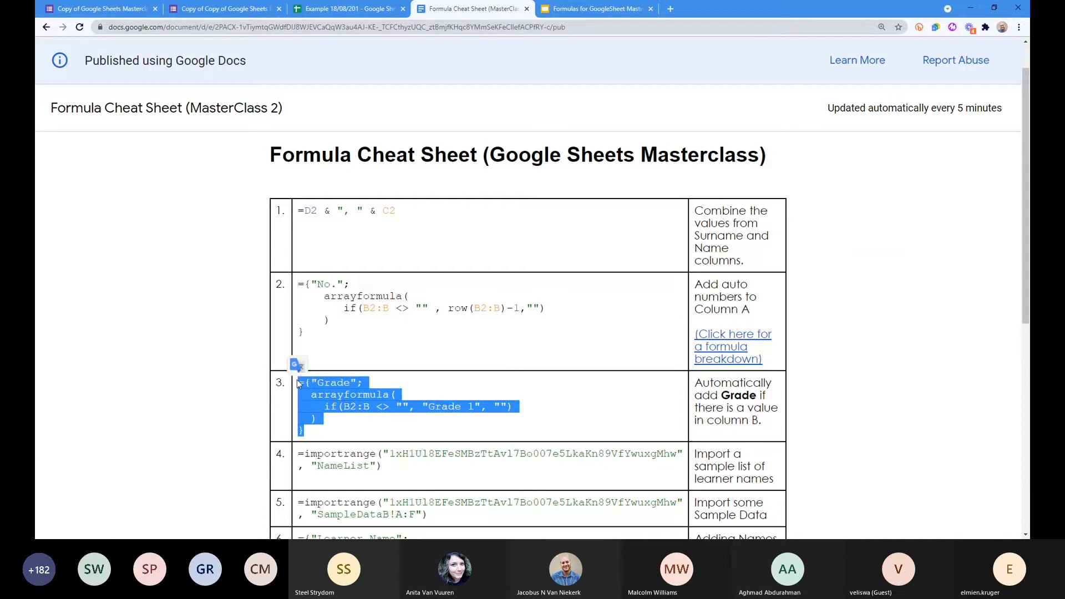
left_click(337, 427)
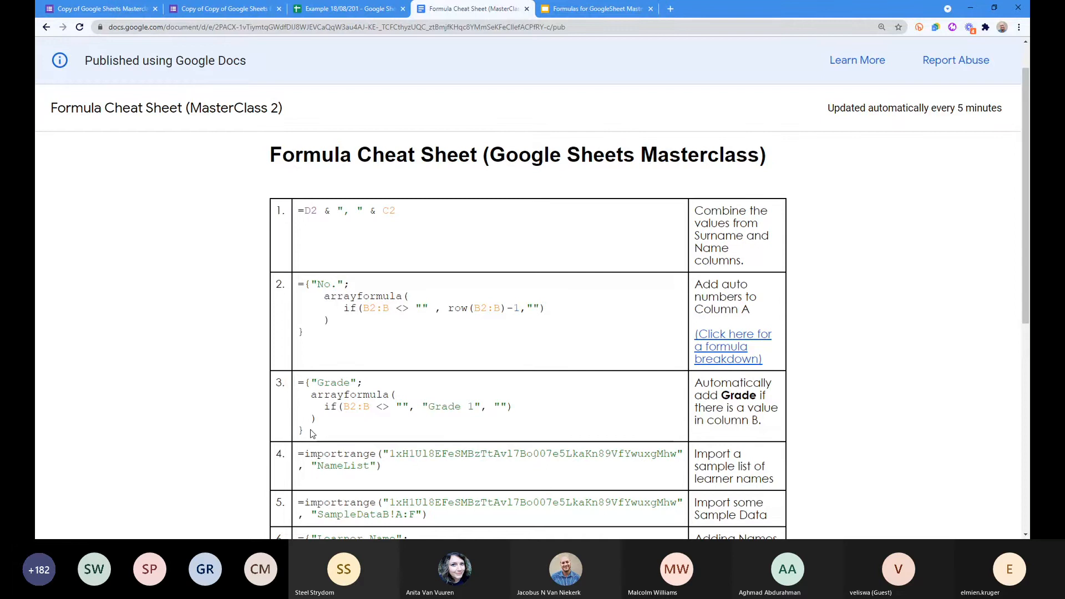
left_click_drag(312, 433, 298, 384)
key("ctrl+c")
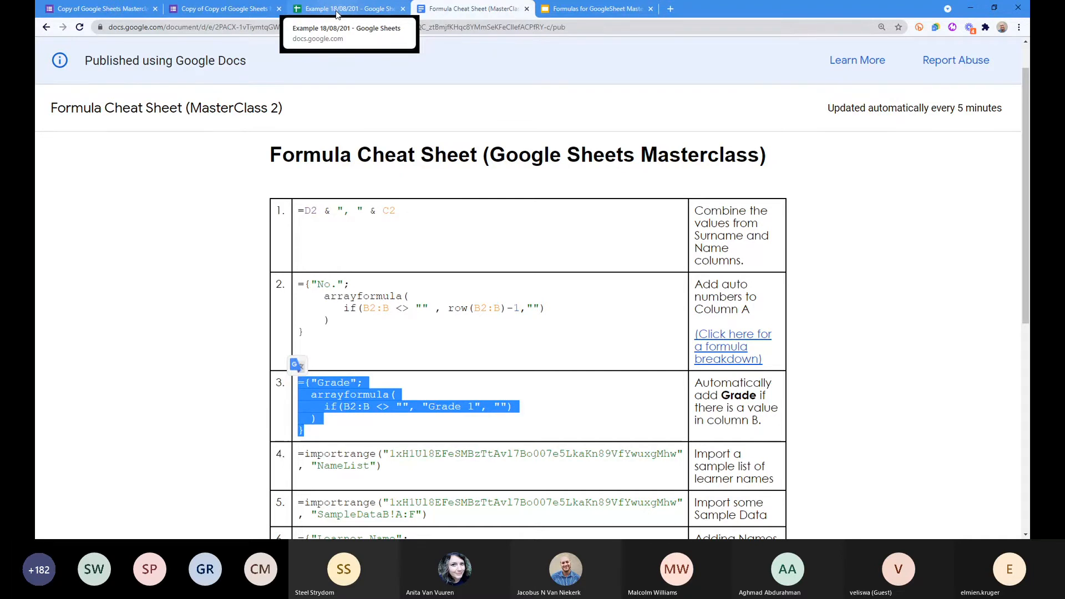
left_click(336, 11)
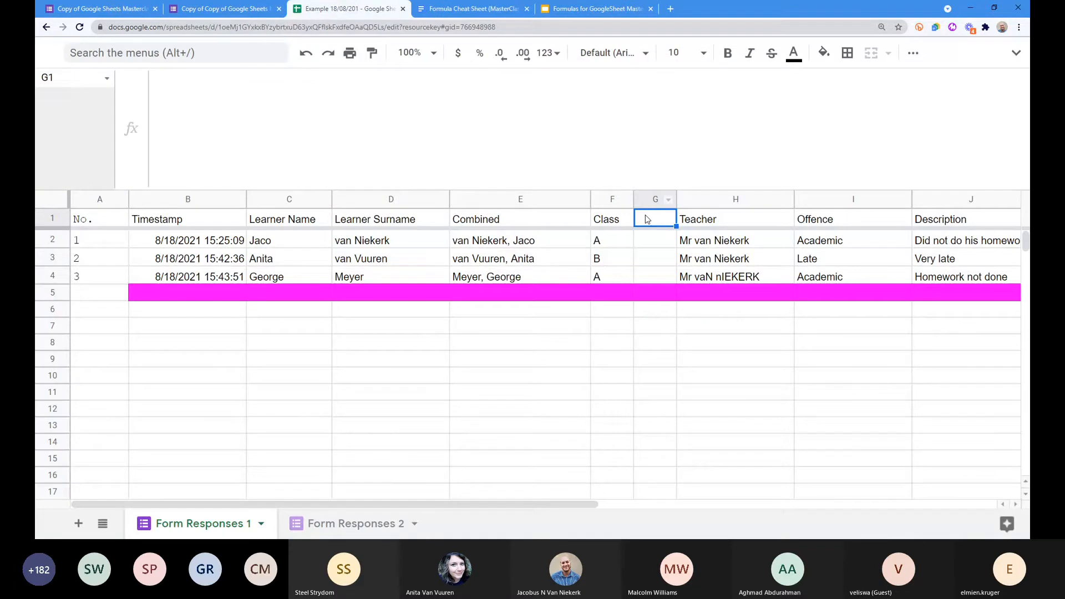
Step: Paste the Grade array formula into G1's formula bar so rows 2–4 show Grade 1
key("ctrl+v")
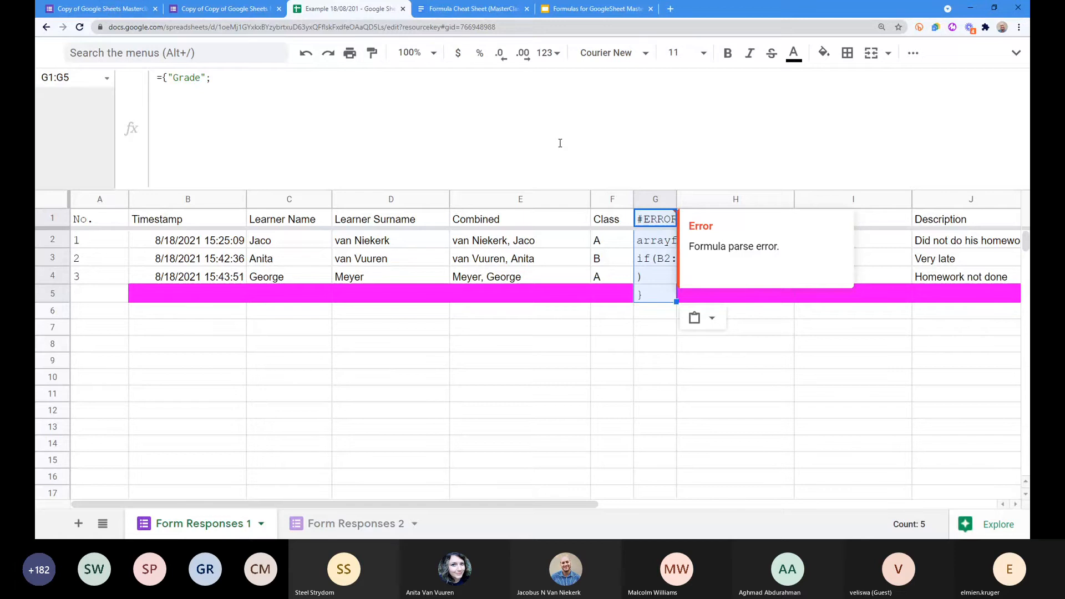
key("ctrl+z")
left_click(326, 123)
key("ctrl+v")
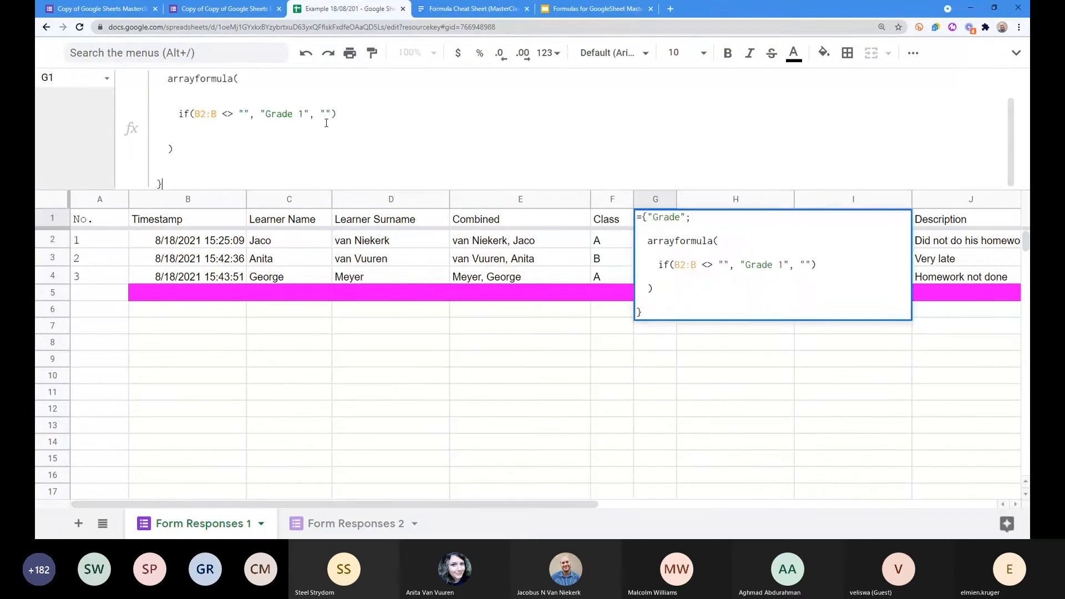
key("Return")
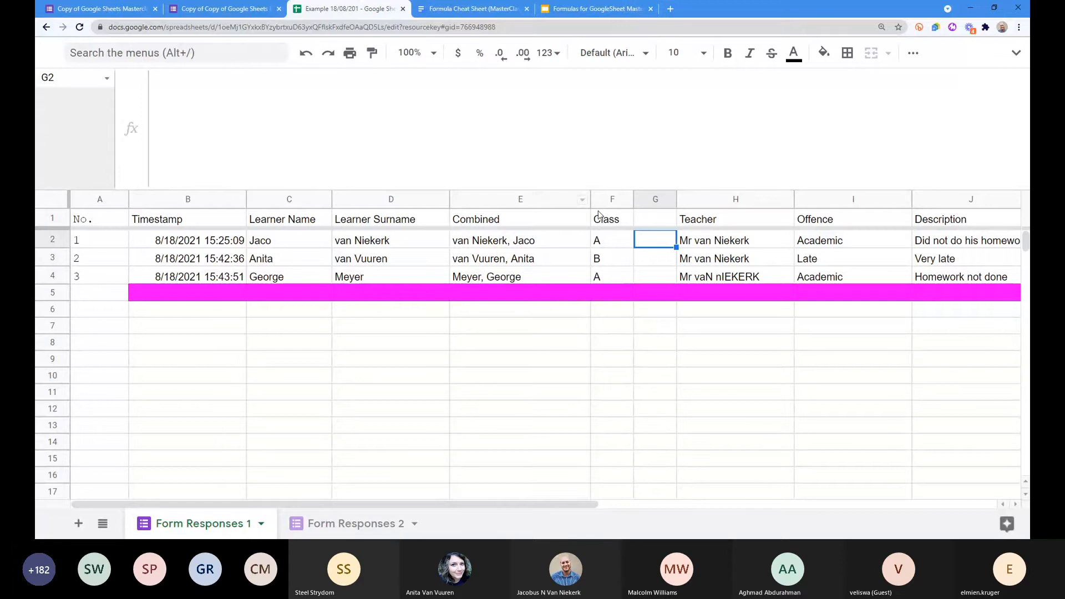
key("Up")
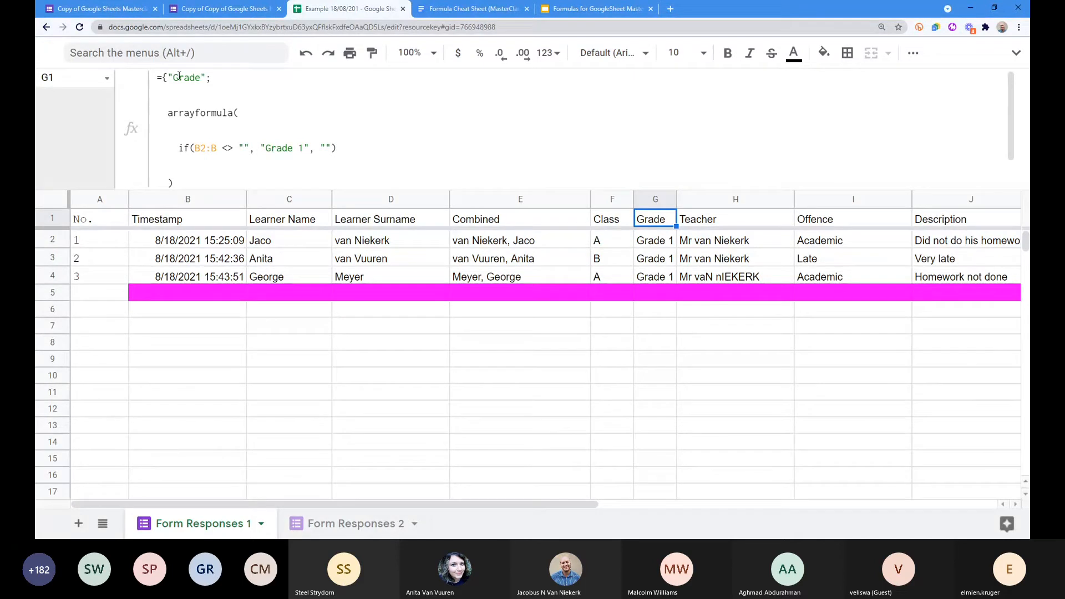
scroll(177, 100, "down", 1)
scroll(178, 100, "up", 1)
Step: Delete the blank lines from the Grade formula in G1 and recommit it
left_click(197, 102)
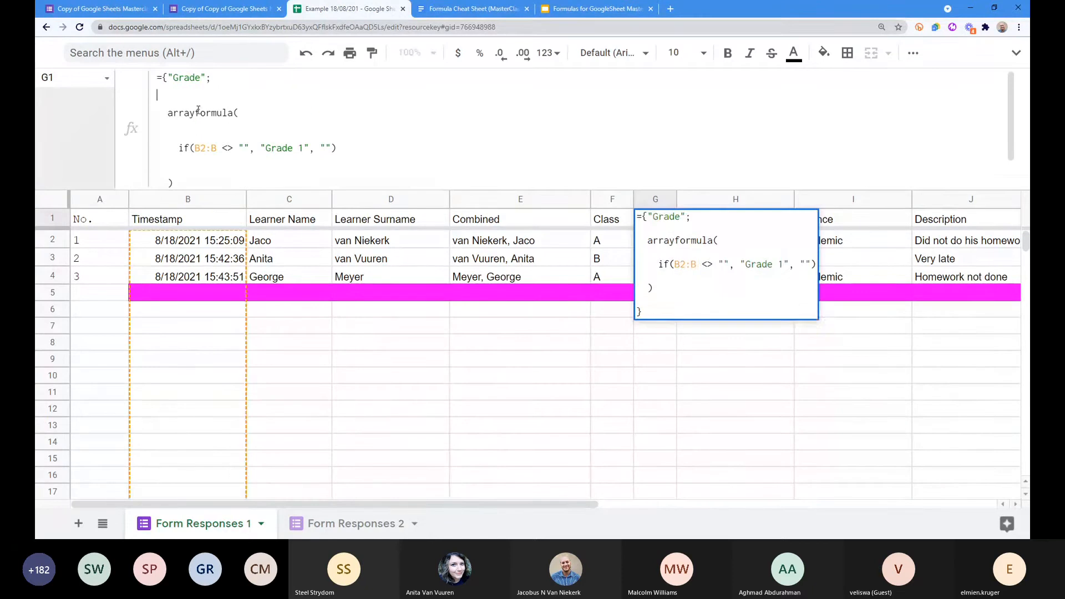
key("Delete")
key("Down")
key("Delete")
key("Down")
key("Delete")
key("Down")
key("Delete")
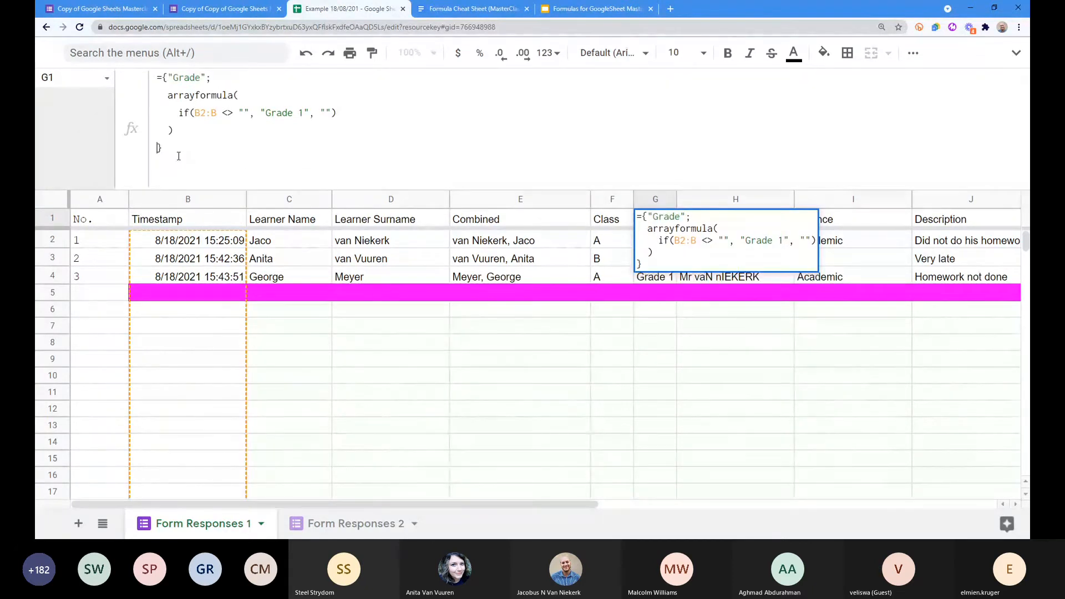
left_click_drag(210, 78, 157, 81)
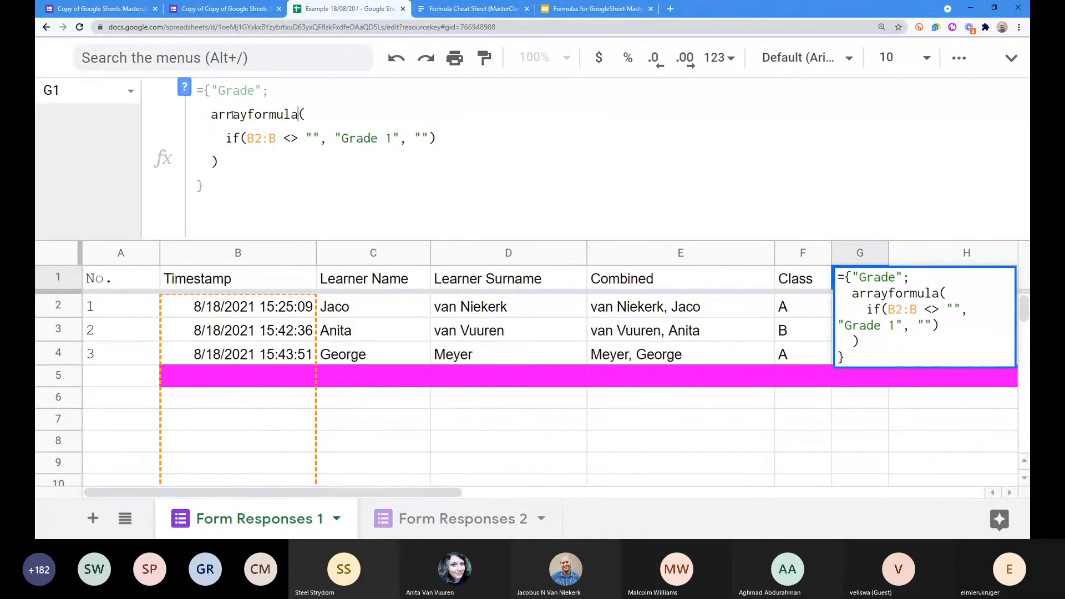
left_click_drag(210, 114, 306, 116)
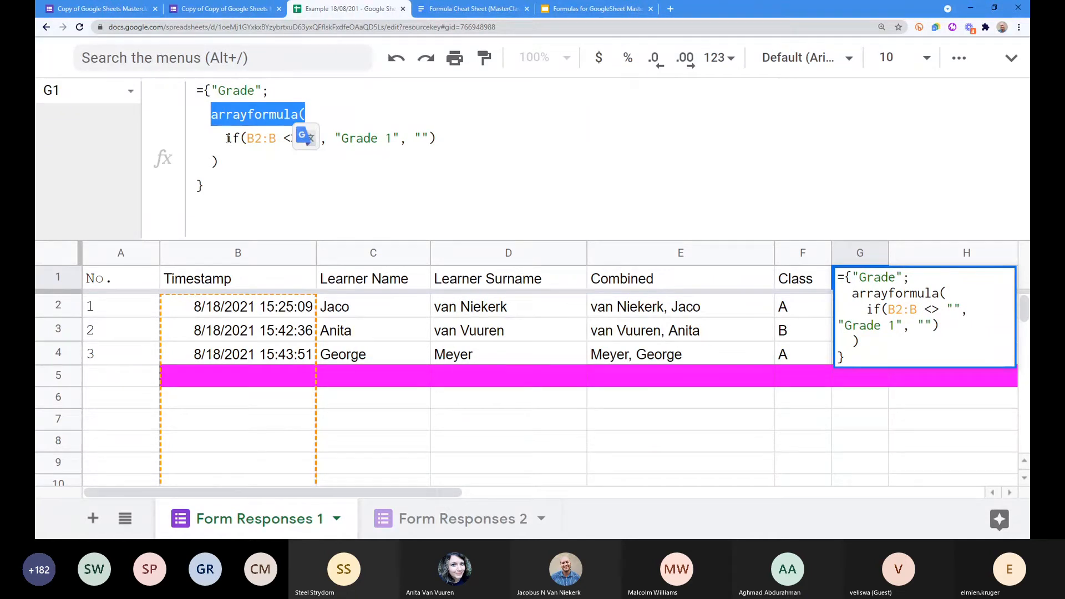
left_click(226, 138)
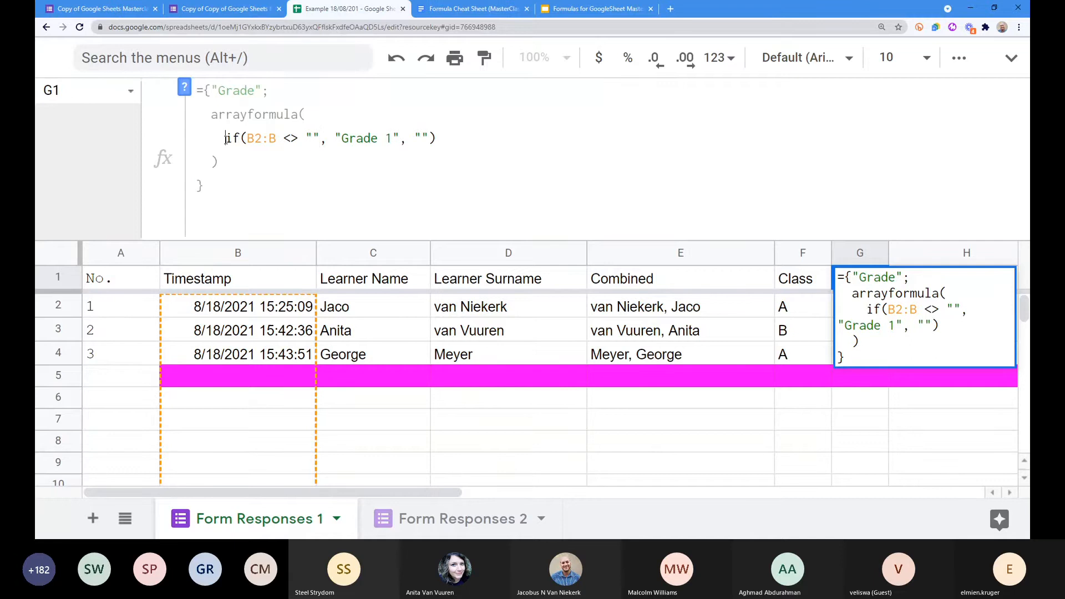
left_click_drag(247, 138, 319, 139)
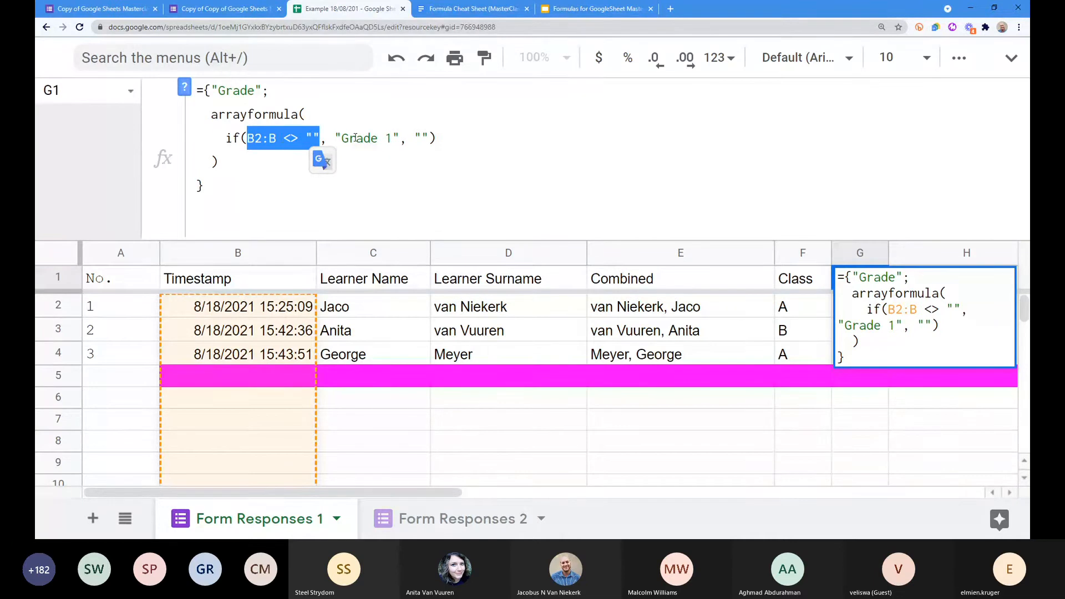
left_click_drag(334, 138, 399, 138)
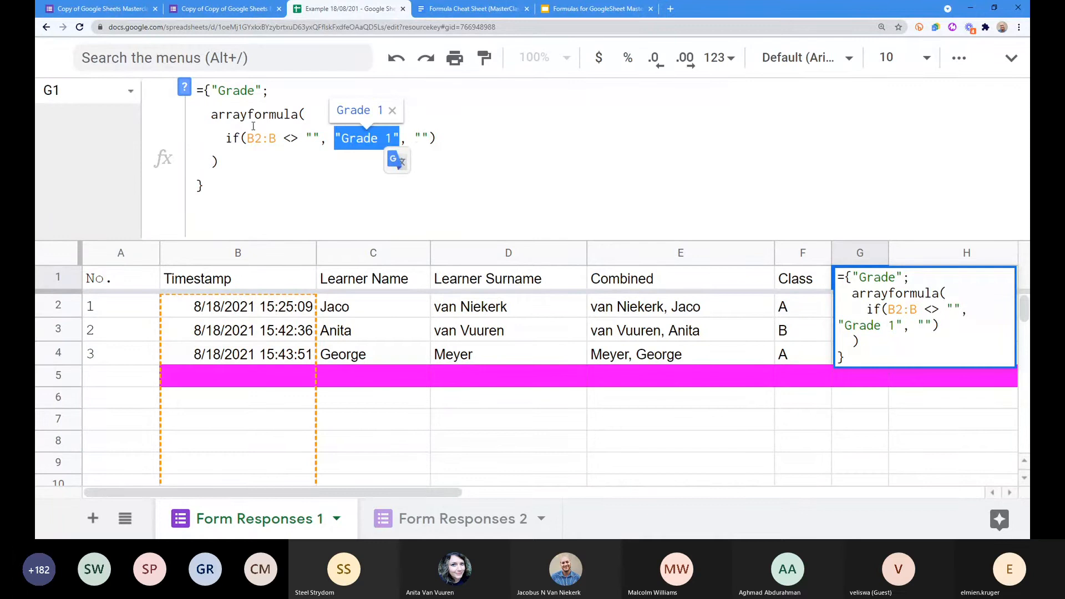
left_click_drag(417, 138, 427, 138)
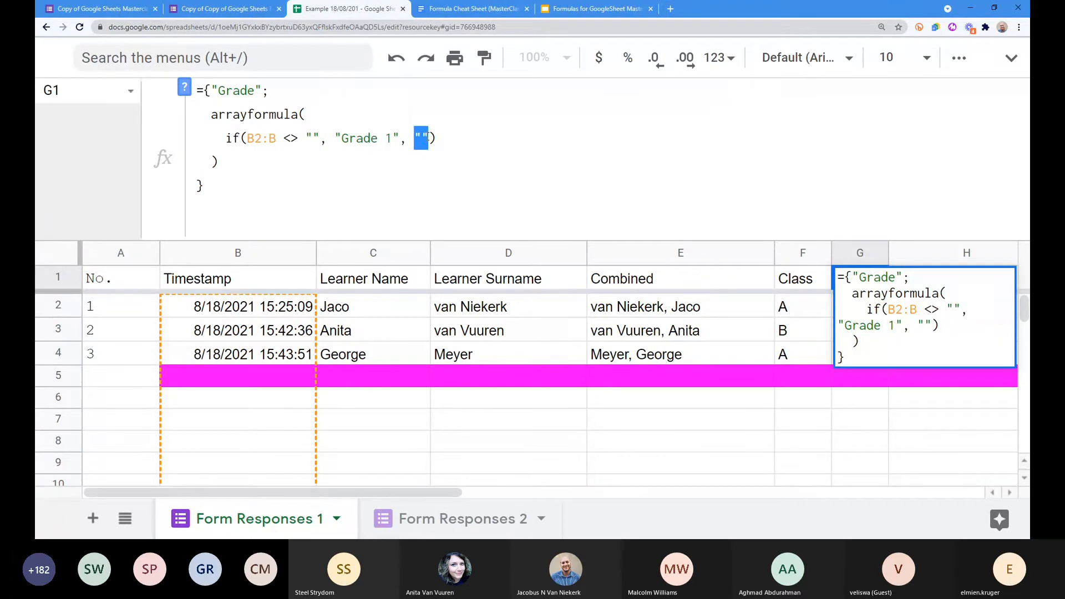
left_click(223, 189)
key("Return")
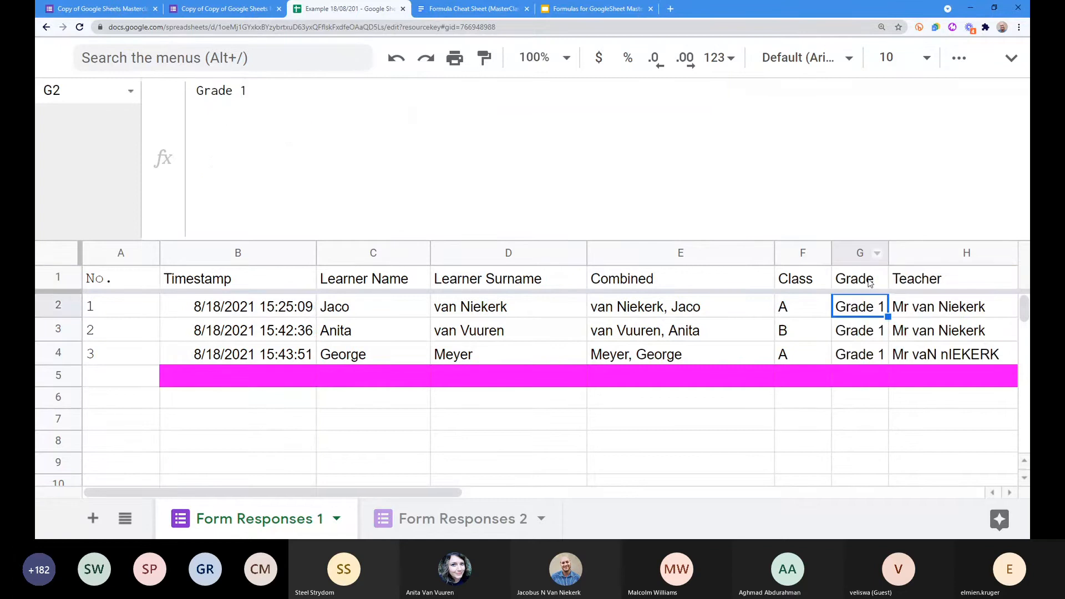
Step: Widen column G to fit Grade 1, narrow column A, and check A1's No. formula
left_click_drag(888, 253, 904, 253)
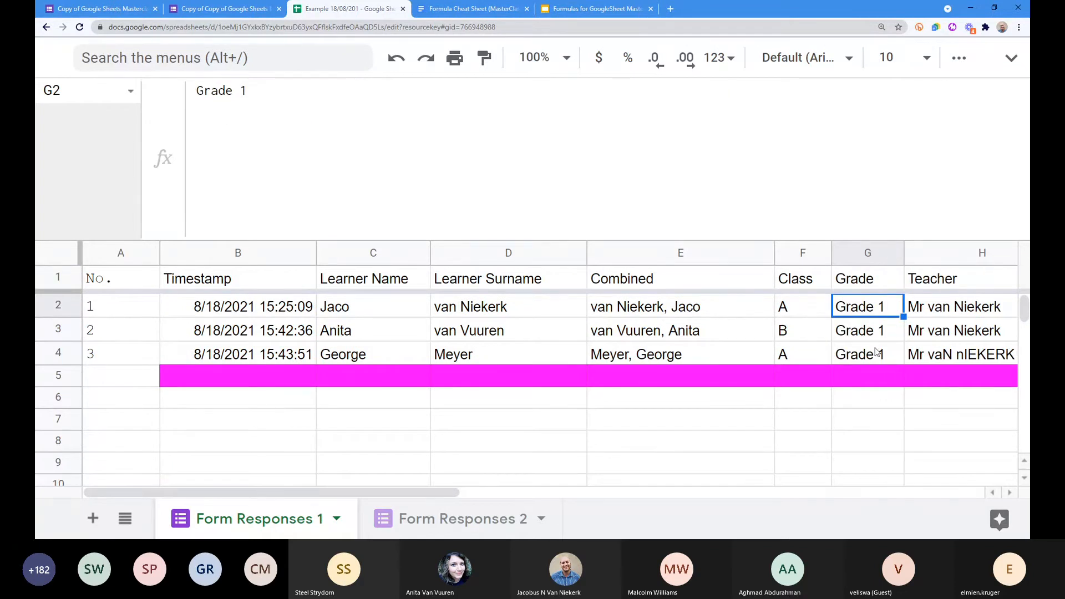
left_click_drag(159, 253, 127, 256)
left_click(105, 253)
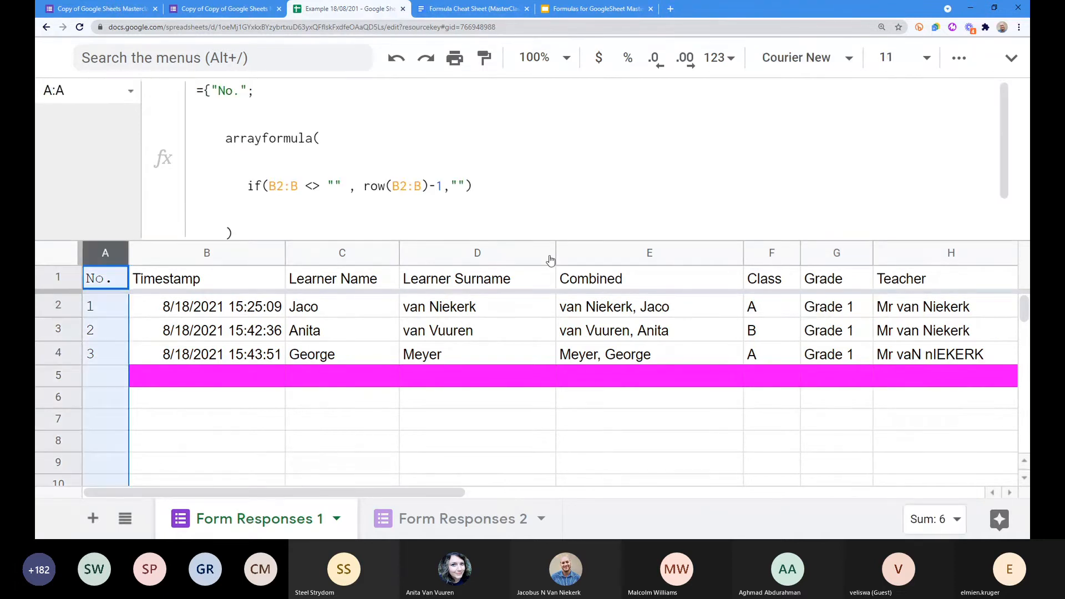
left_click(340, 418)
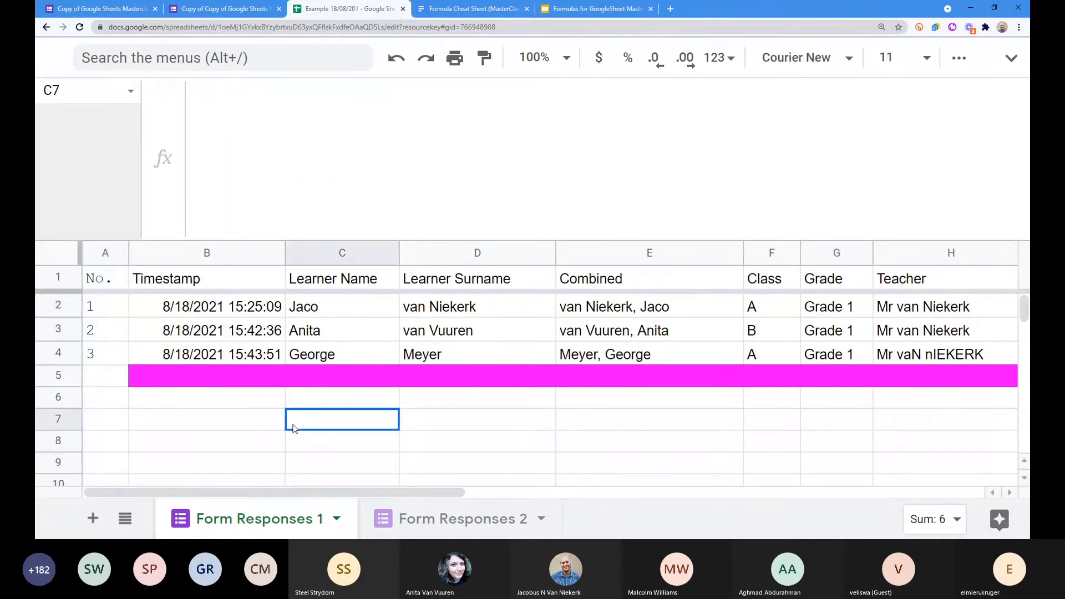
left_click(103, 285)
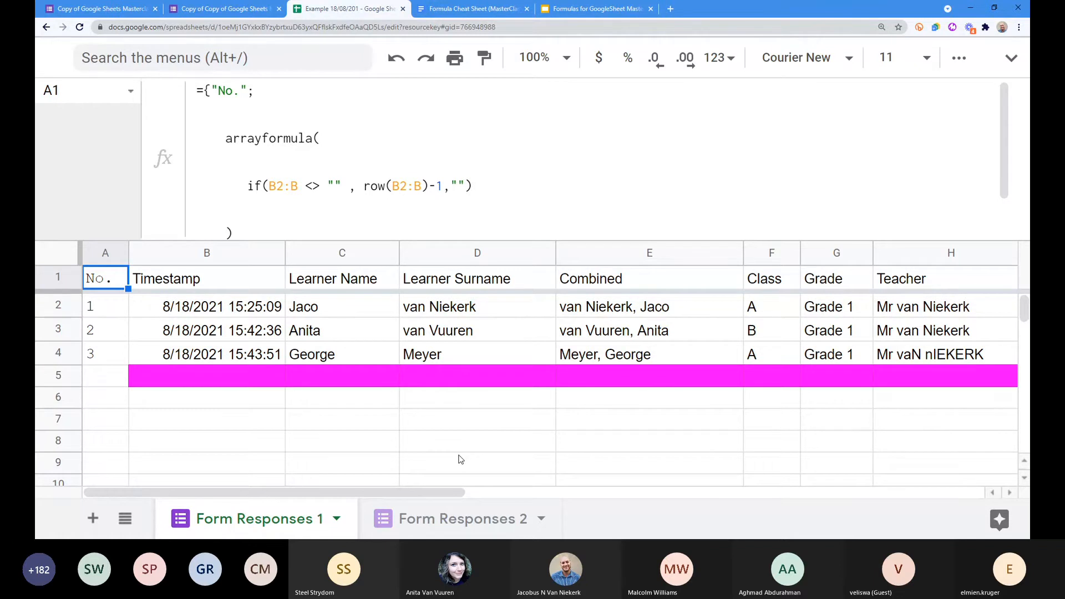
Step: Select the No., Combined and Grade columns together
left_click(96, 252)
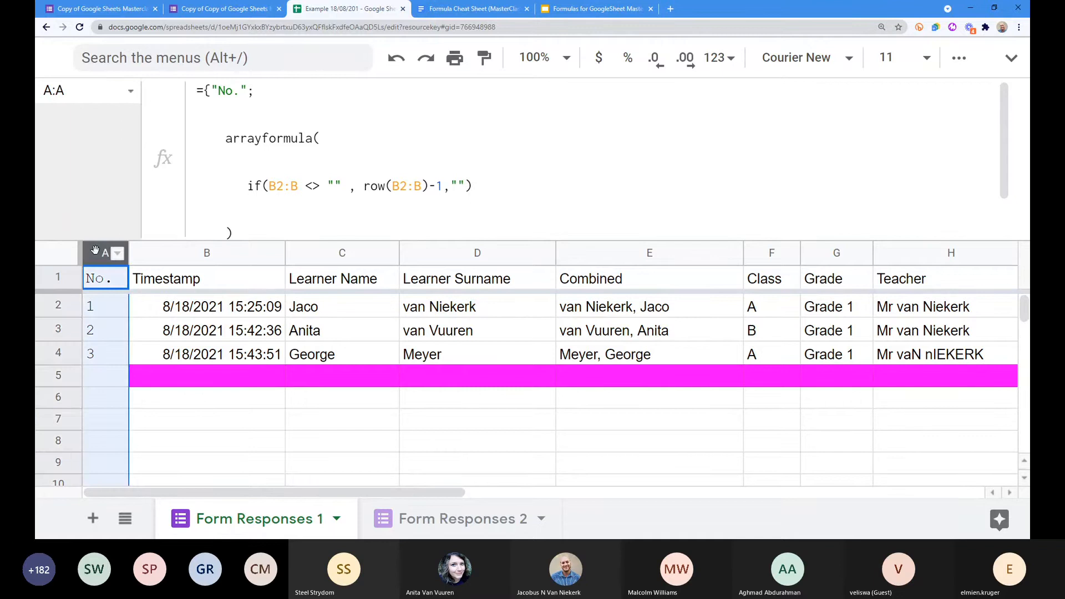
left_click(607, 255, "ctrl")
left_click(827, 252, "ctrl")
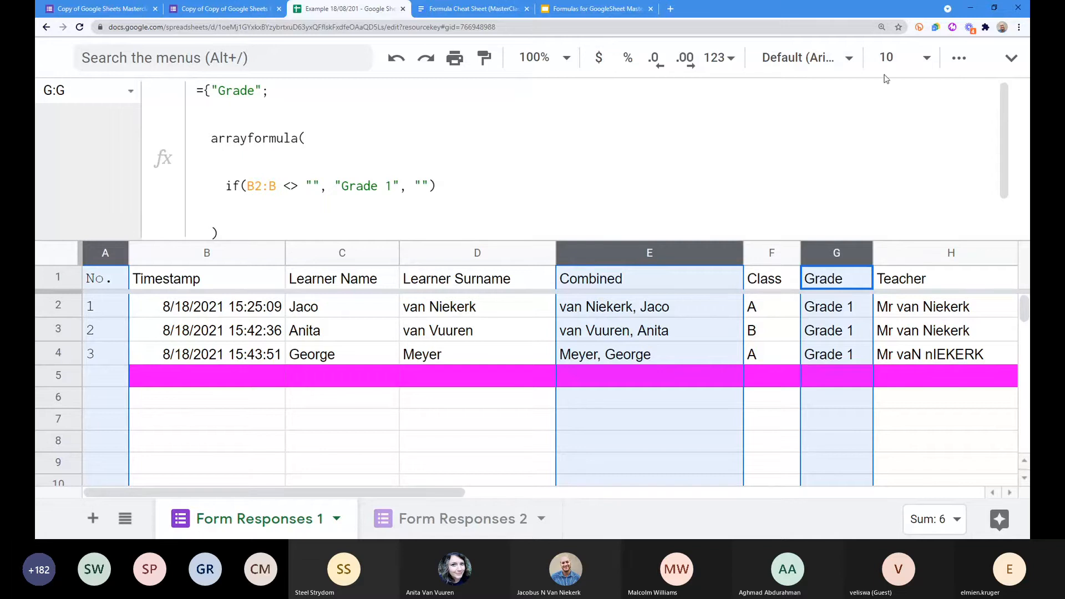
left_click(1001, 63)
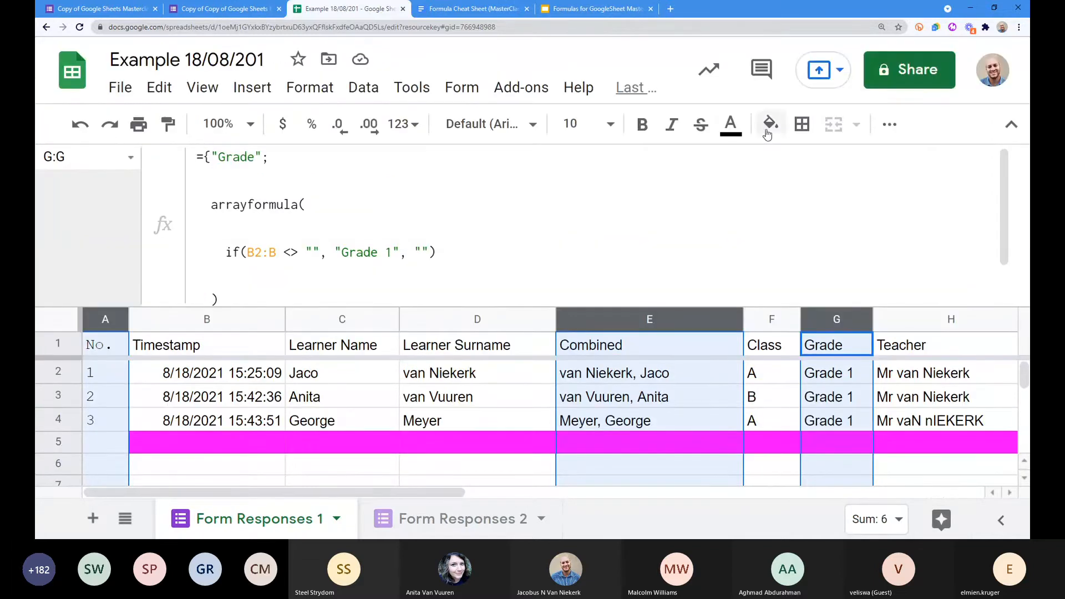
Step: Fill the No., Combined and Grade columns with light blue and zoom the page out
left_click(775, 130)
left_click(897, 255)
left_click_drag(509, 307, 516, 211)
key("ctrl+minus")
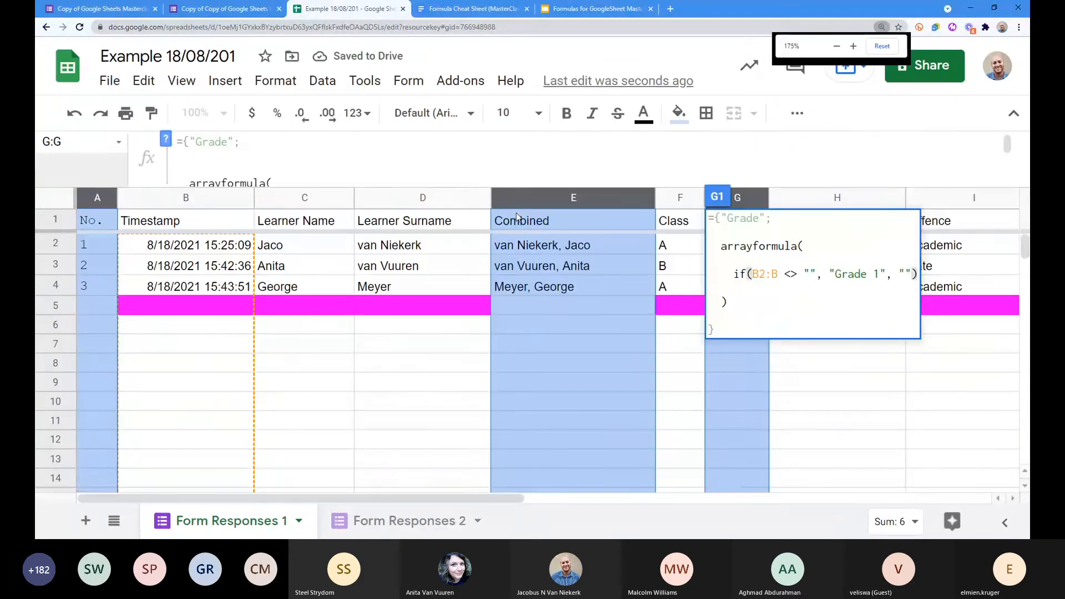
key("ctrl+minus")
left_click(275, 361)
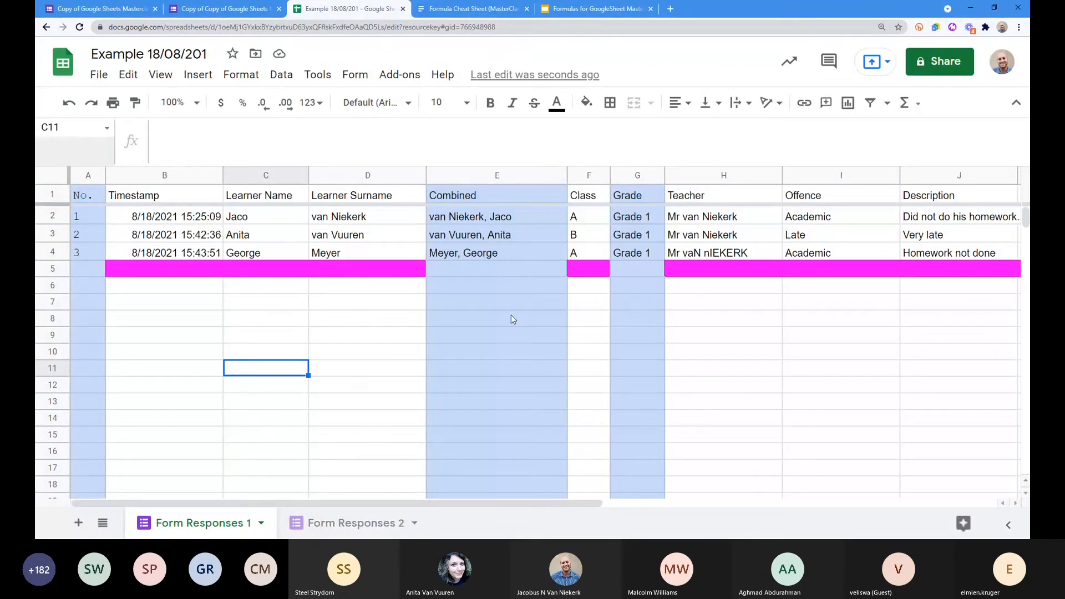
Step: Review the No., Combined and Grade formulas, then move to Form Responses 2
left_click(84, 175)
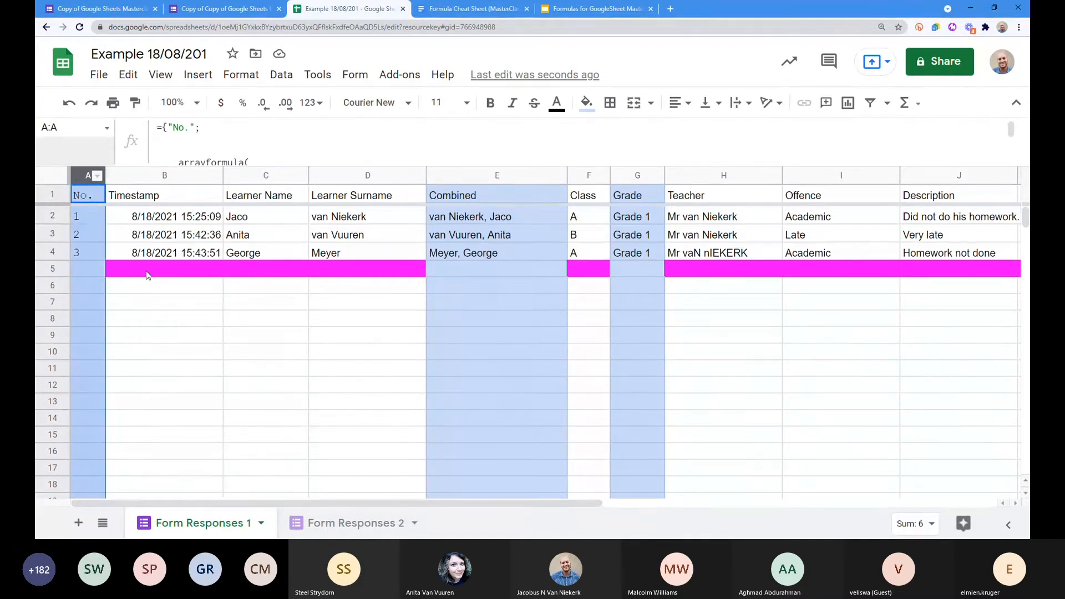
left_click(502, 179)
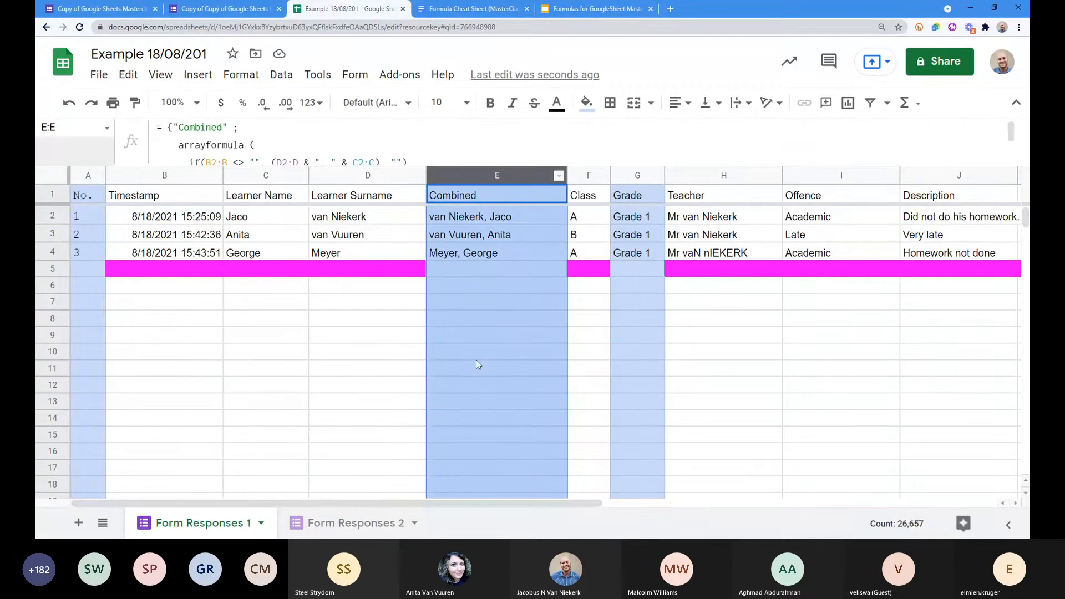
left_click(630, 173)
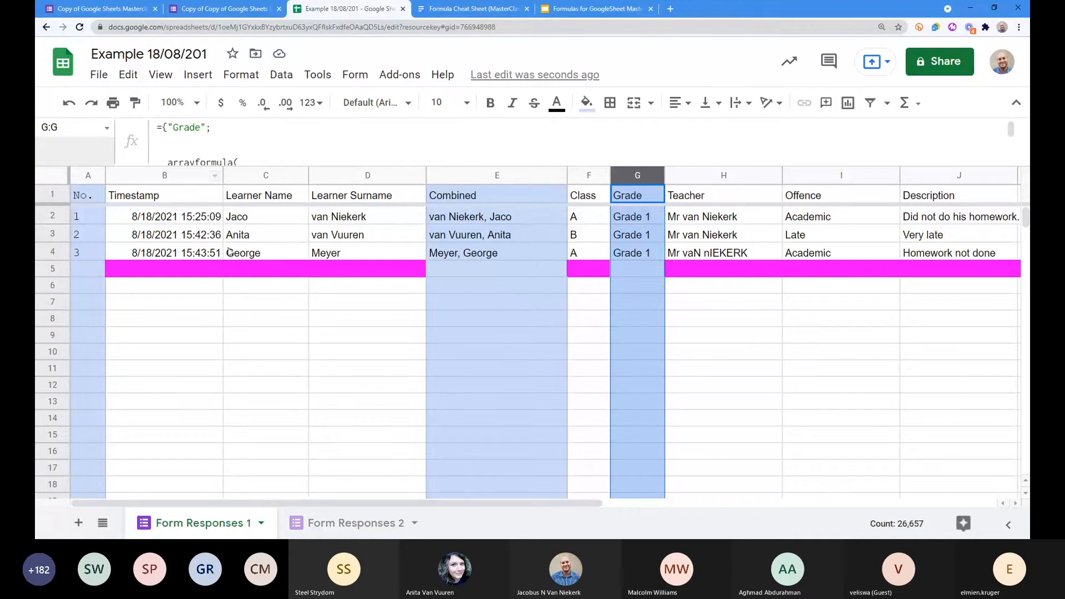
left_click(358, 529)
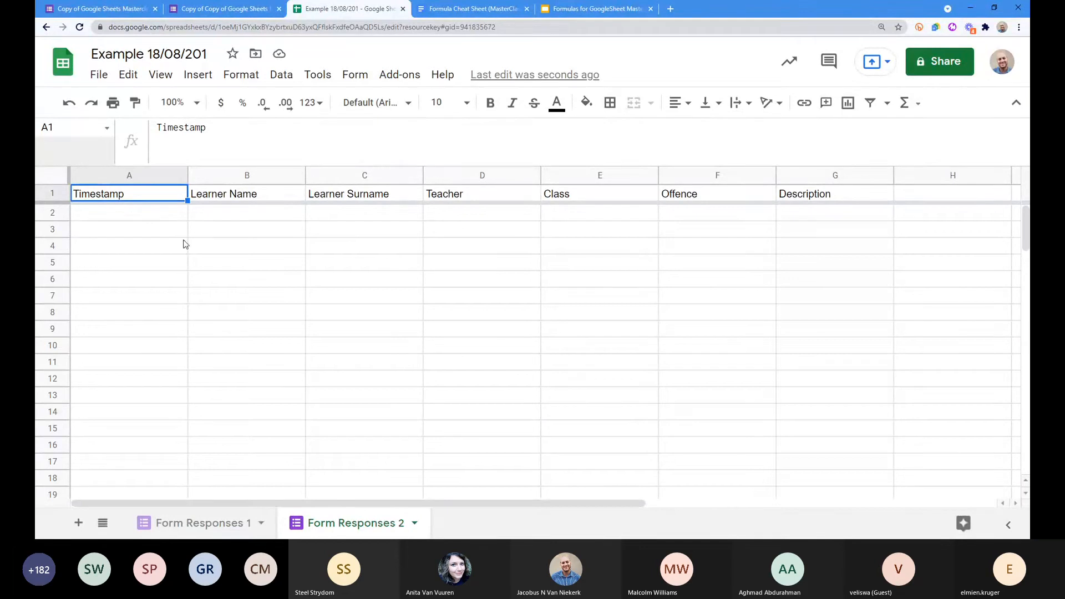
Step: Insert empty columns before Timestamp and after Learner Surname on Form Responses 2
right_click(118, 180)
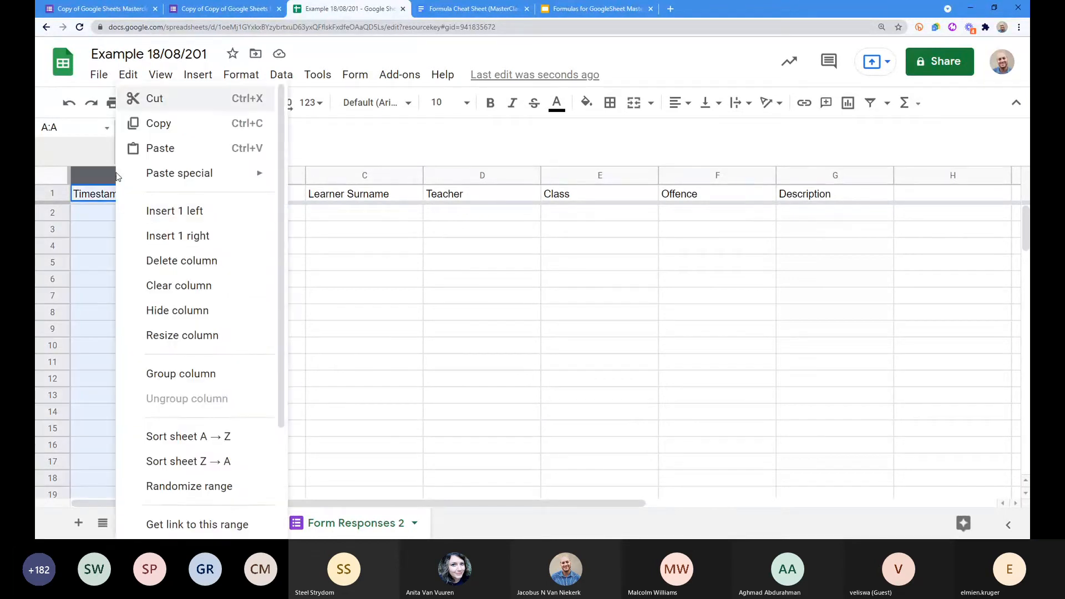
left_click(160, 209)
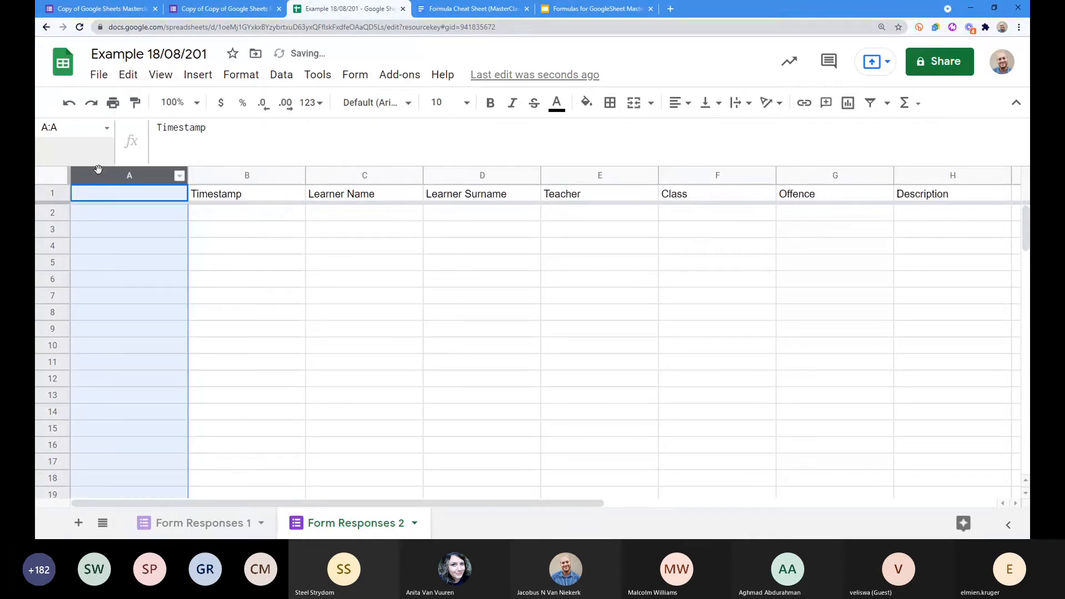
left_click(555, 175)
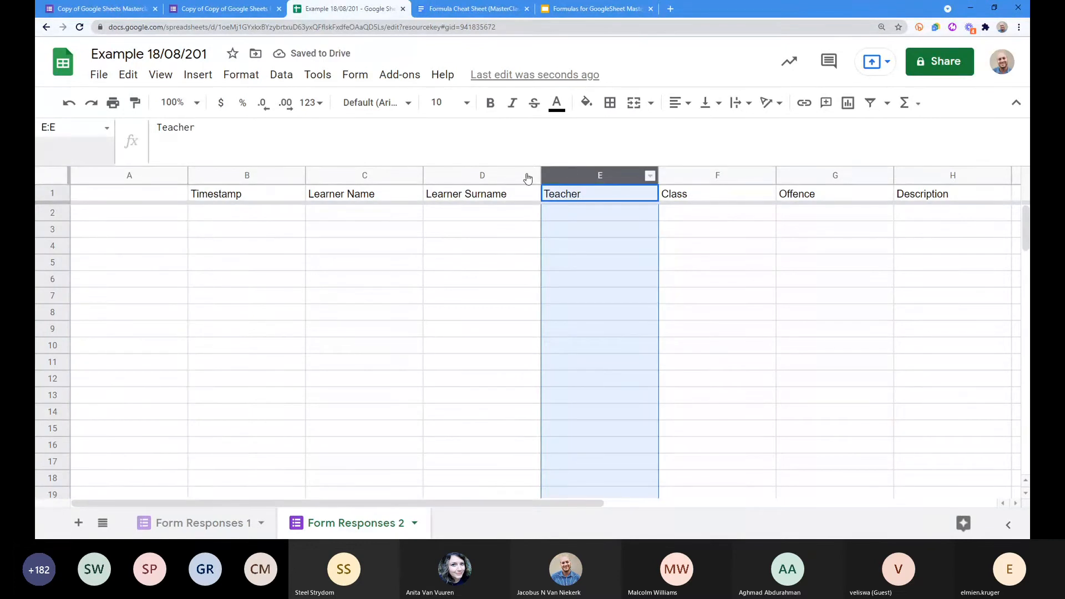
left_click(493, 174)
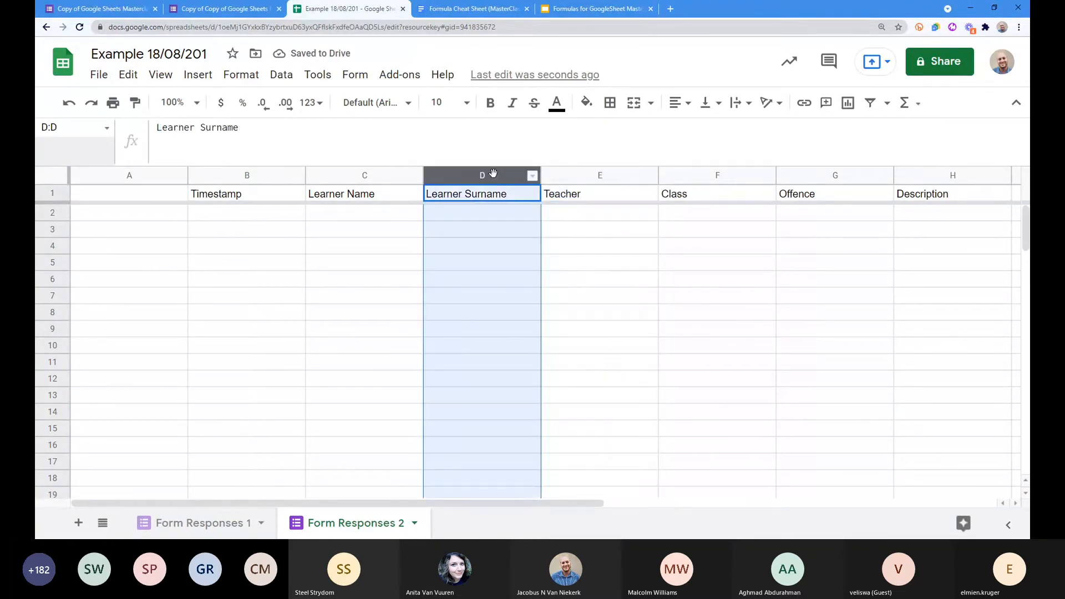
right_click(493, 173)
left_click(577, 235)
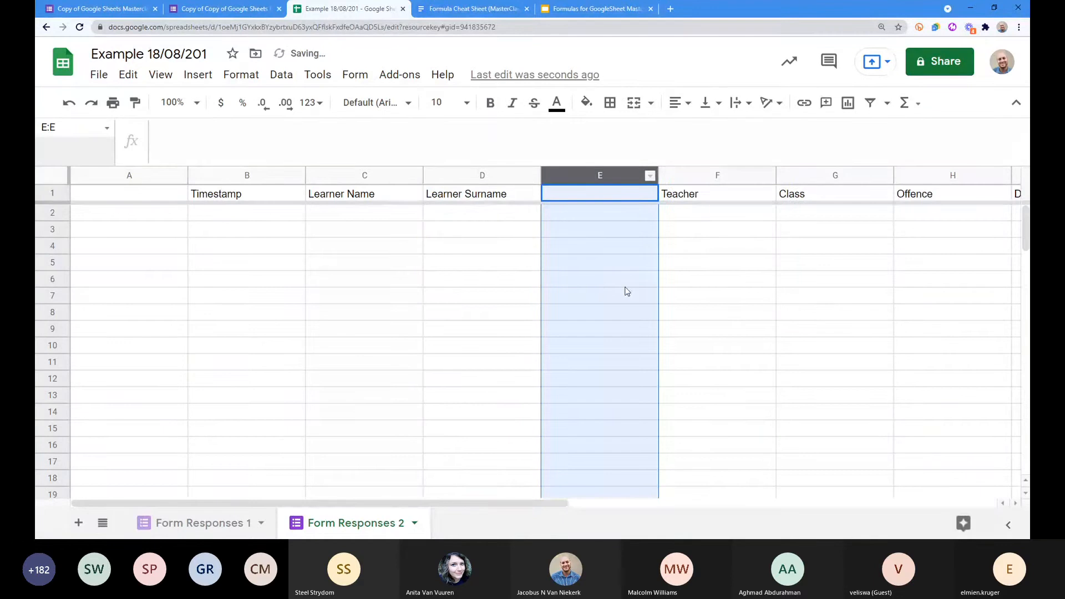
Step: Move Class just left of Teacher and insert an empty column to its right
left_click(809, 176)
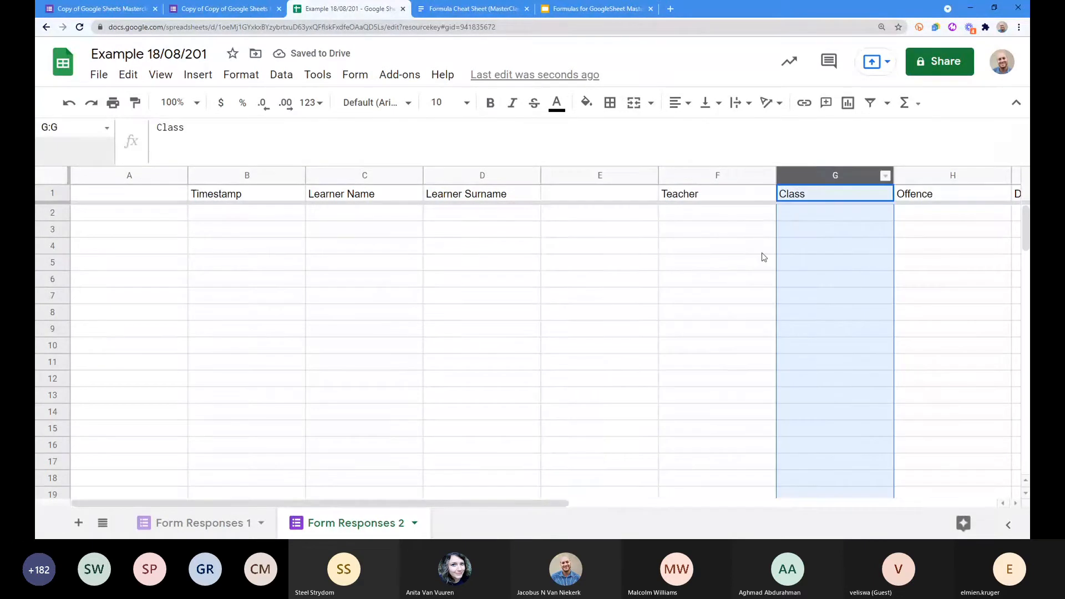
left_click(191, 523)
left_click(746, 194)
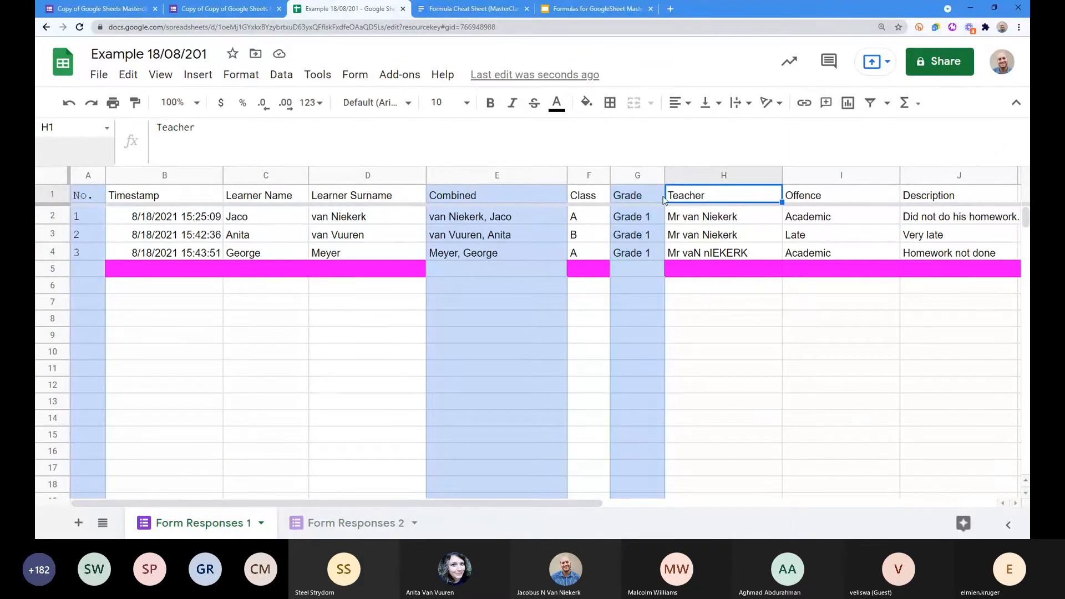
left_click(349, 523)
left_click_drag(804, 175, 729, 198)
left_click(826, 213)
left_click(728, 176)
right_click(727, 175)
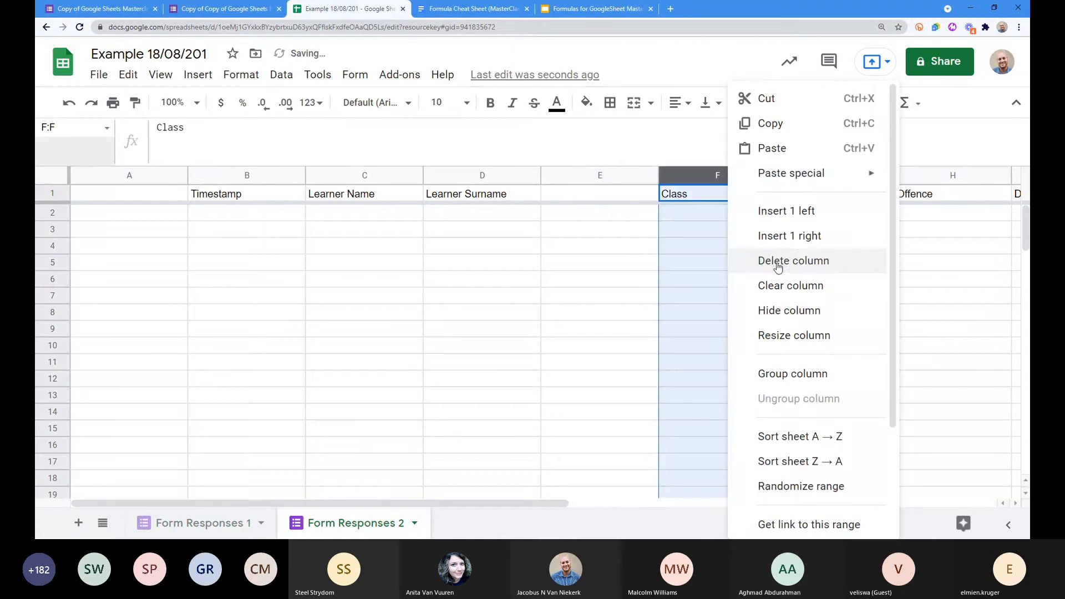
left_click(801, 238)
left_click(837, 231)
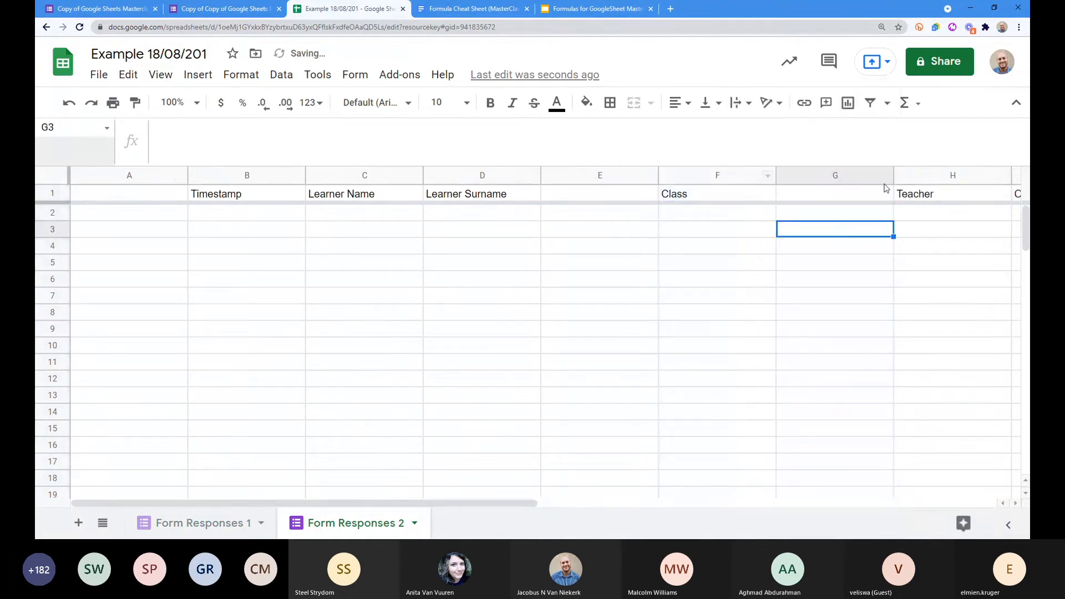
left_click(53, 194)
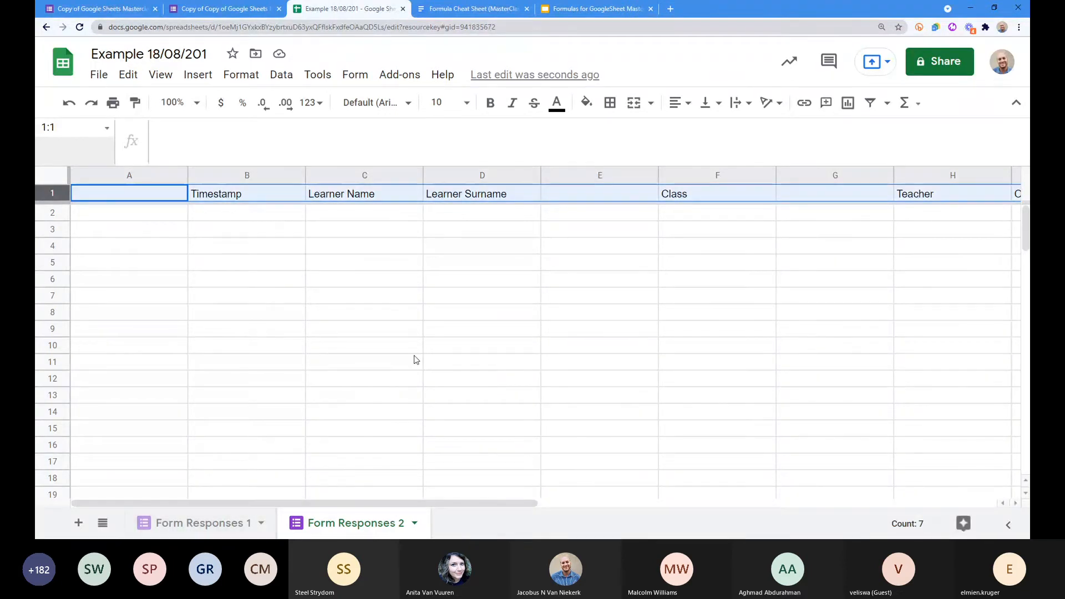
left_click(101, 218)
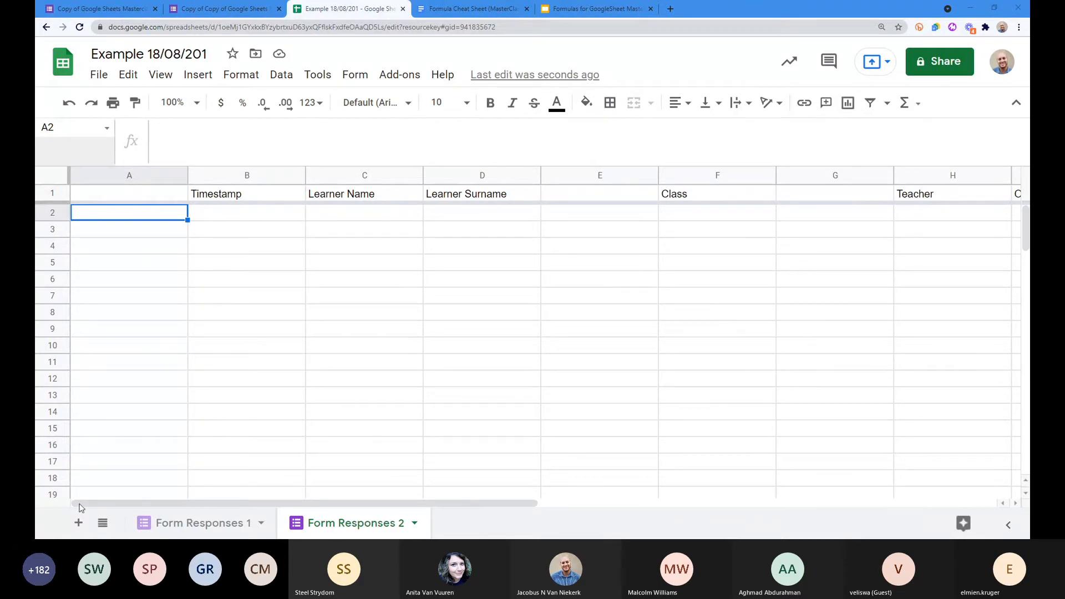
Step: Return to the Form Responses 1 sheet with its three formula-filled learner rows
left_click(168, 521)
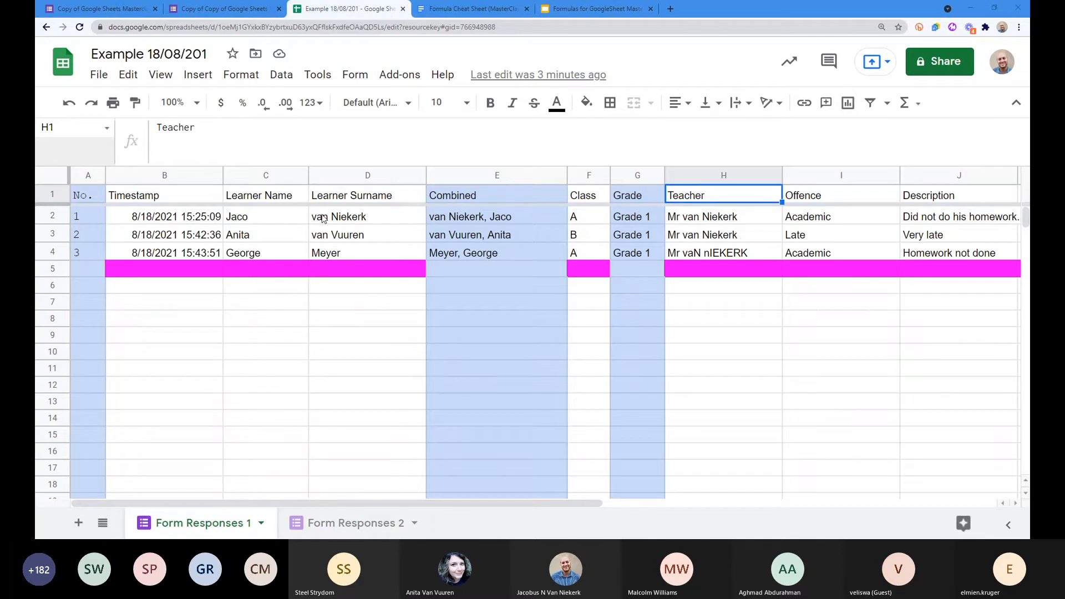
Step: From the Form Responses 2 sheet, open the live Discipline Form – Grade 2 via Form > Go to live form
left_click(352, 523)
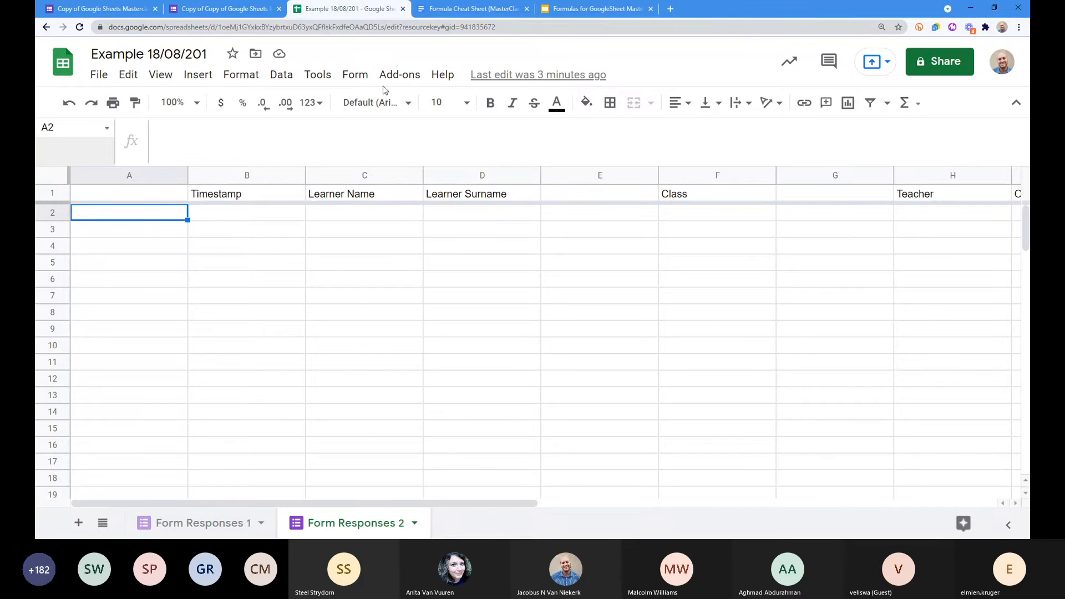
left_click(355, 76)
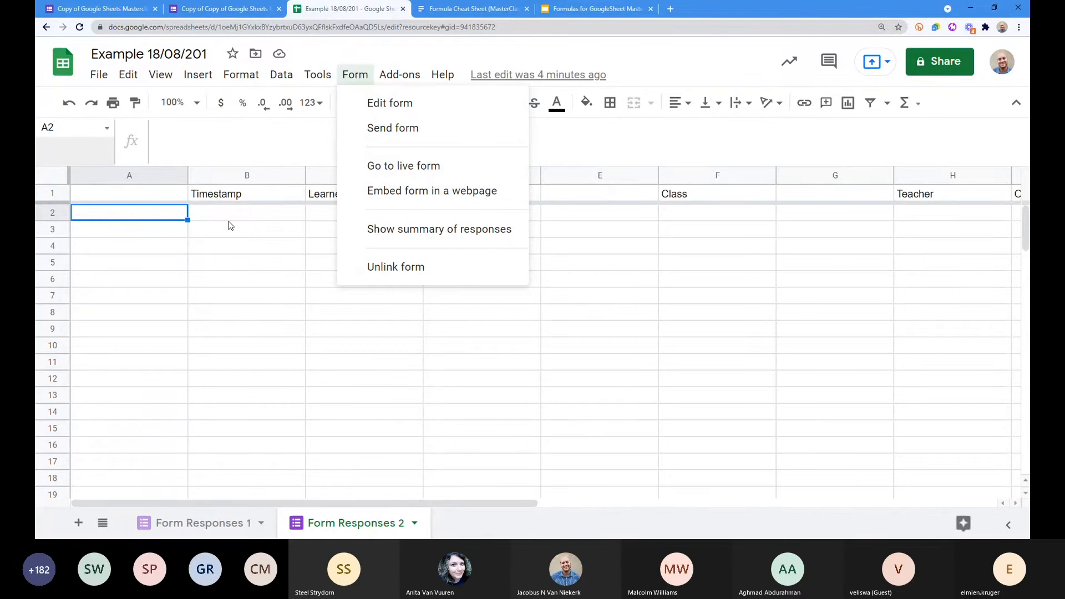
key("alt+slash")
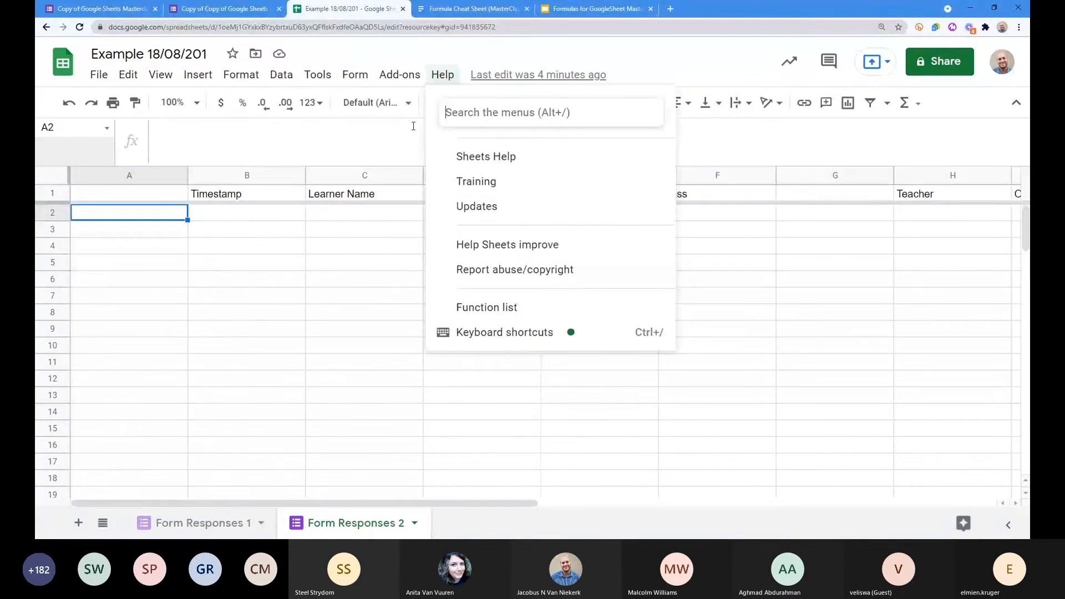
left_click(388, 165)
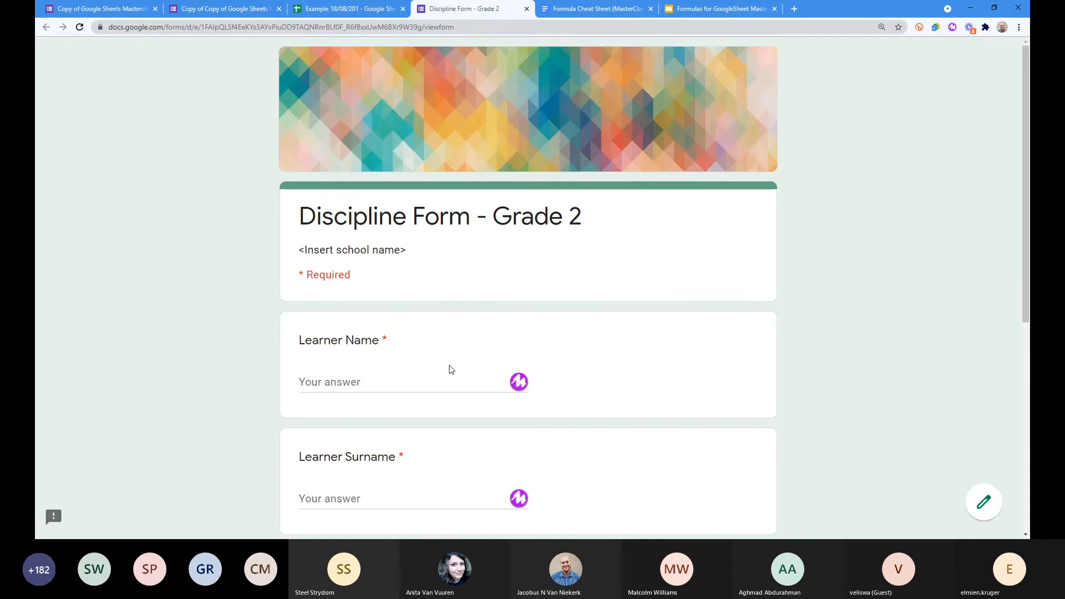
Step: Fill in the learner's name and surname, the teacher's name, and class C
left_click(390, 381)
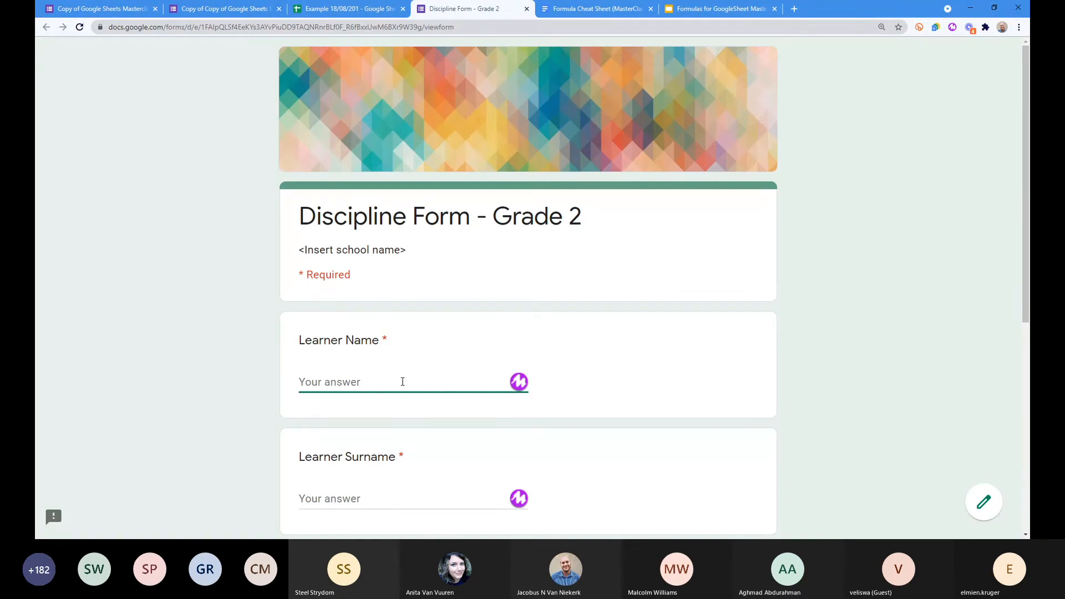
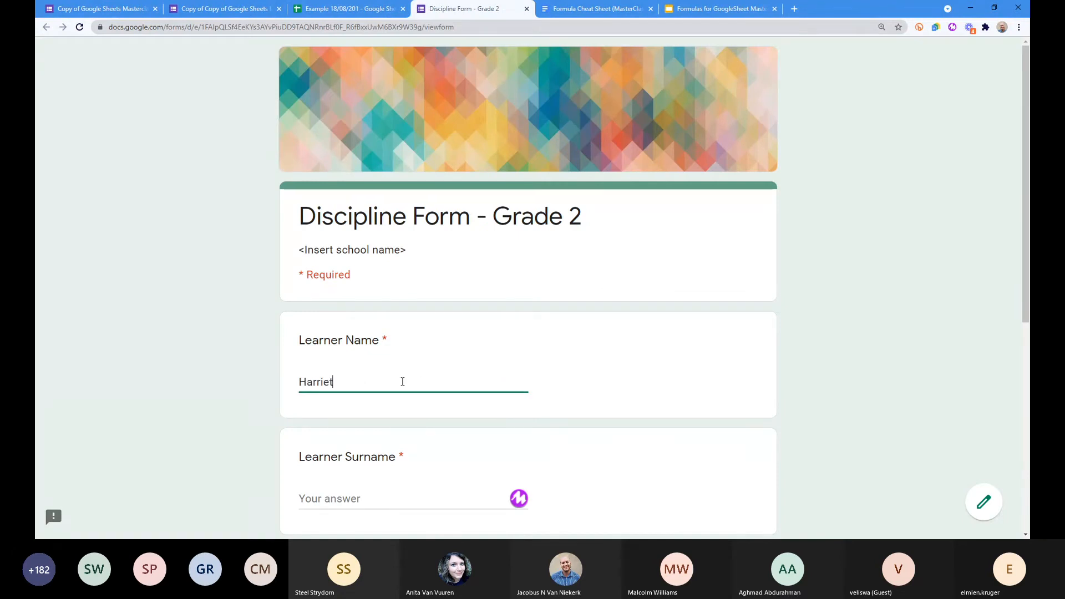
key("Tab")
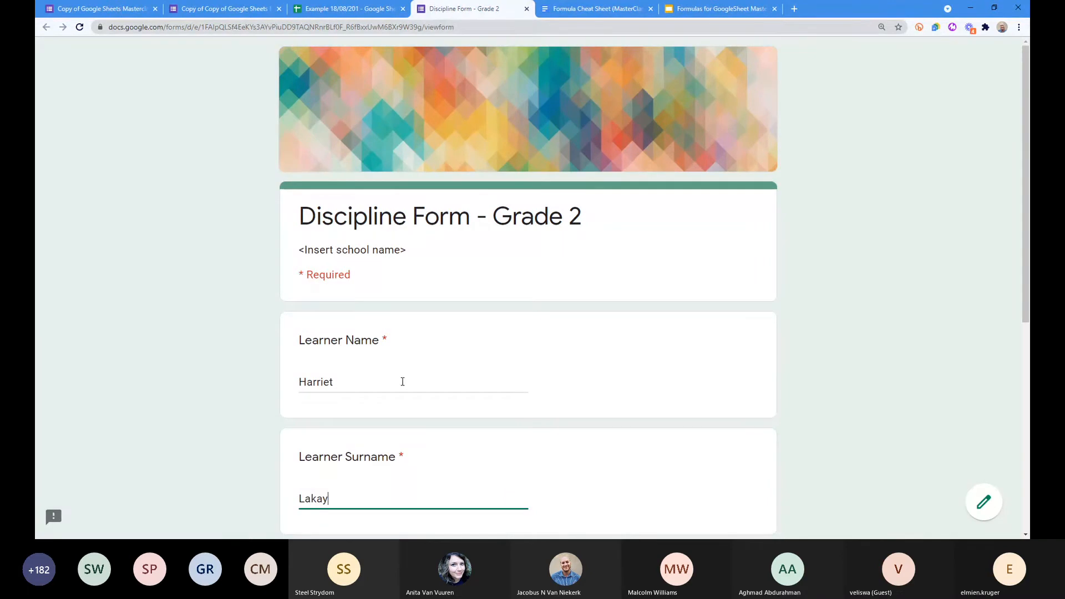
scroll(403, 381, "down", 3)
left_click(348, 459)
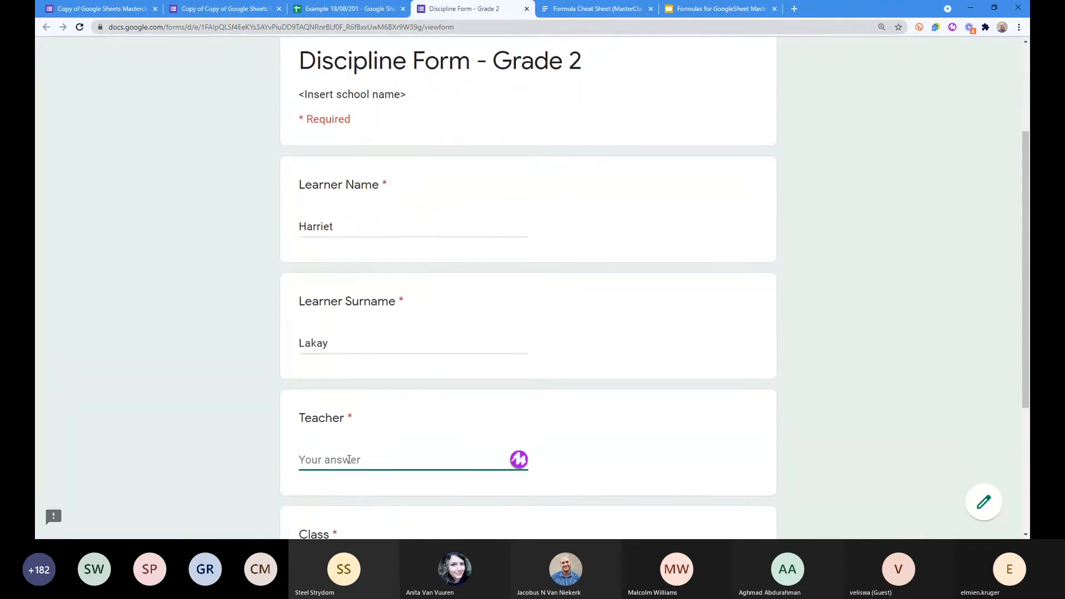
type("Mr van Niekerk")
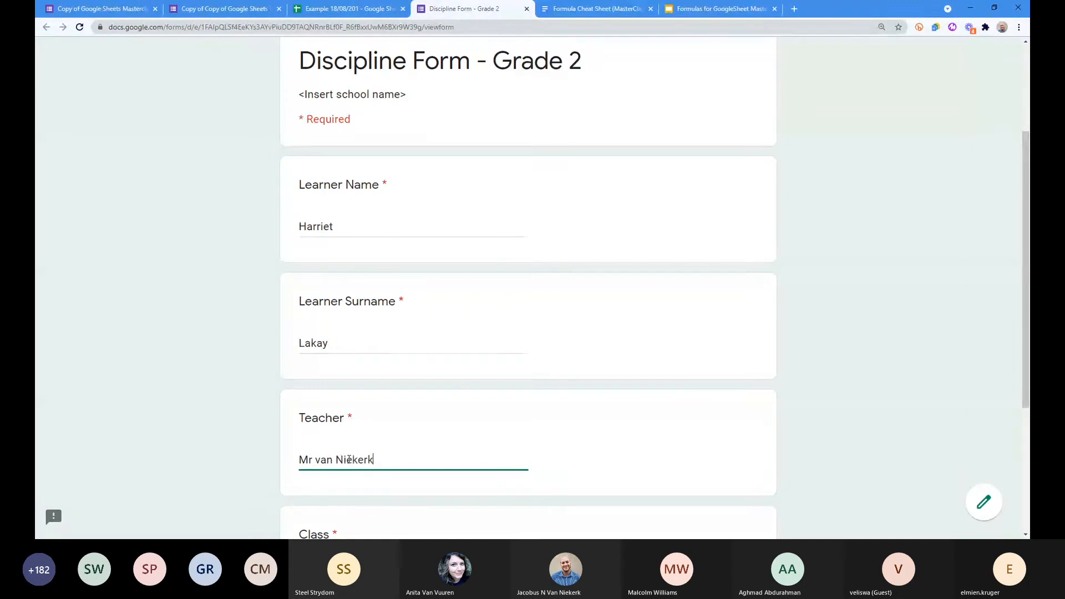
key("Tab")
type("C")
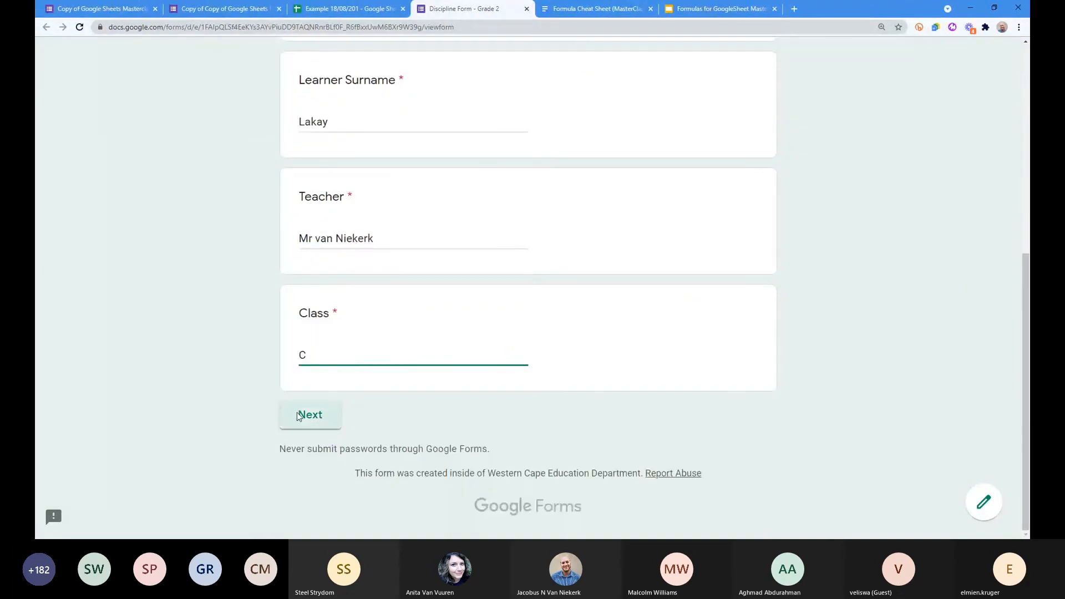
Step: On the next page choose offence Late, describe it as 'He was very late', and submit
left_click(302, 416)
left_click(306, 388)
scroll(482, 327, "down", 4)
left_click(342, 349)
type("He was very late")
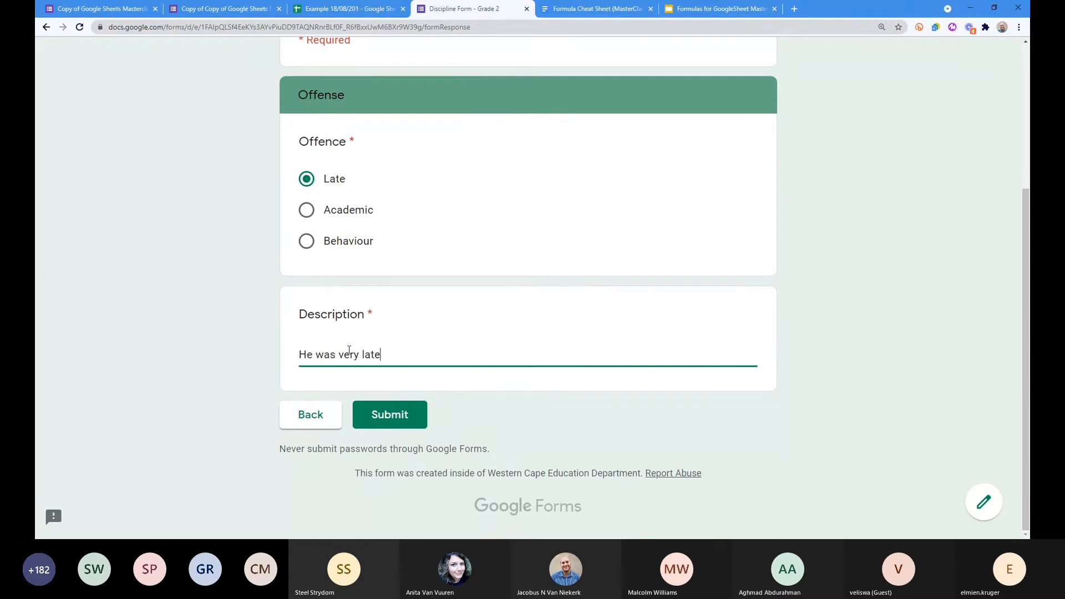
left_click(388, 414)
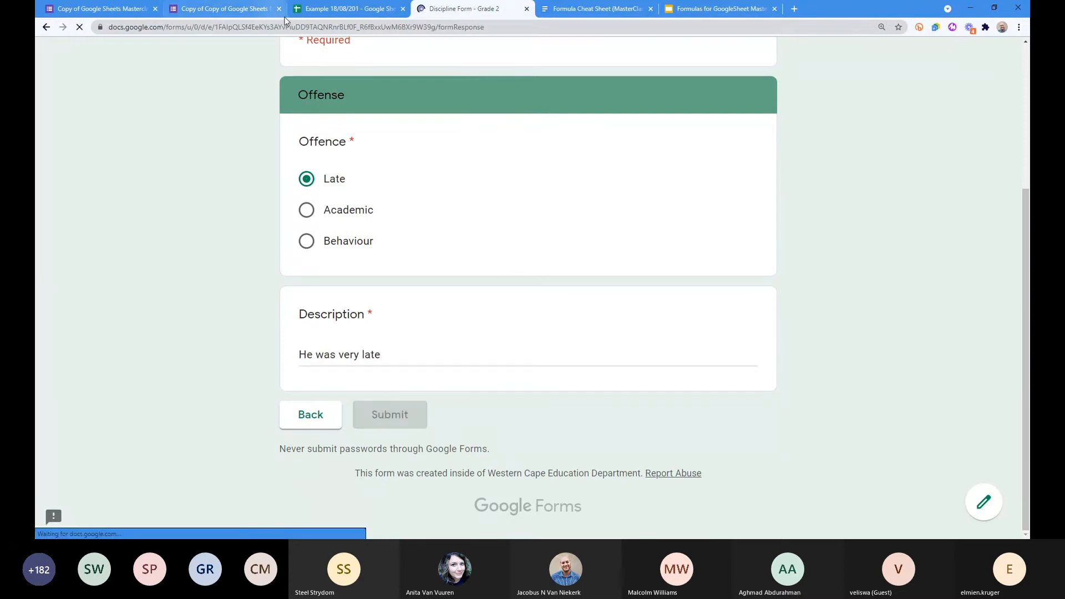
left_click(344, 12)
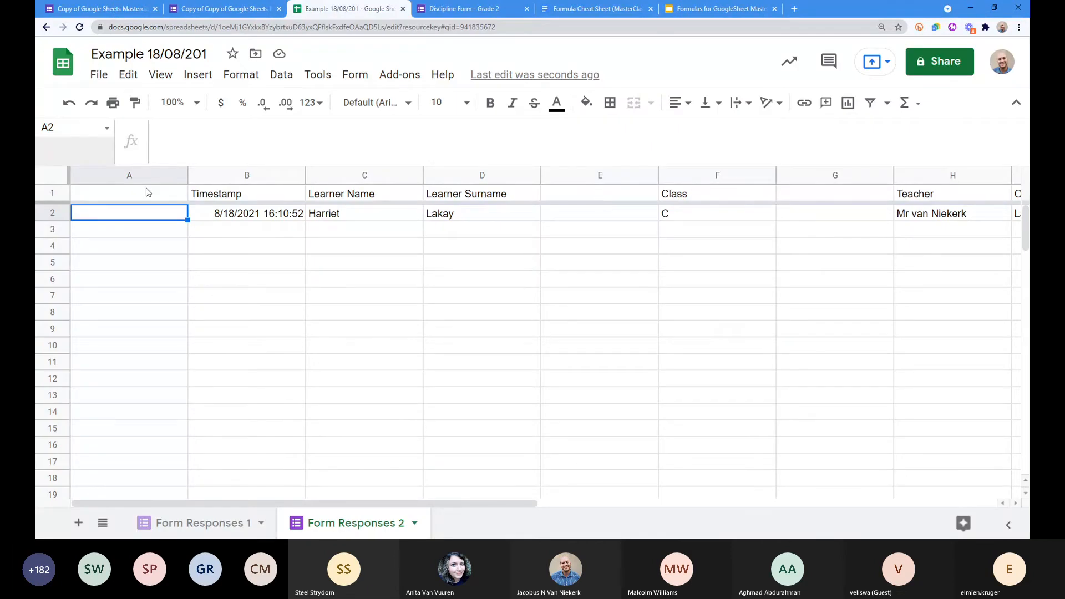
Step: Copy the No. array formula from A1 of Form Responses 1 into A1 of Form Responses 2
left_click(143, 174)
left_click(589, 174)
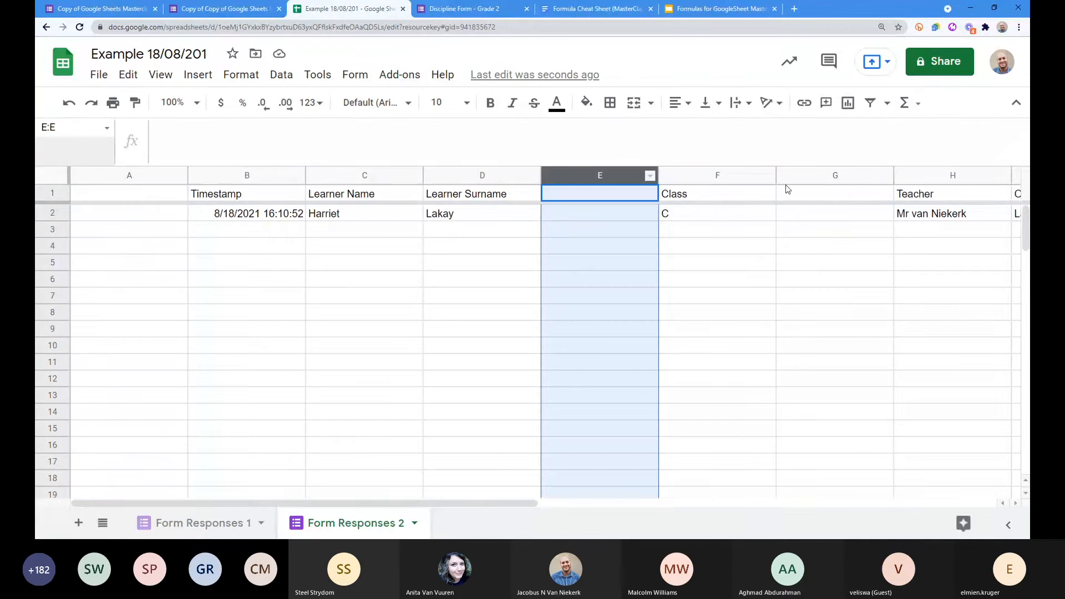
left_click(786, 176)
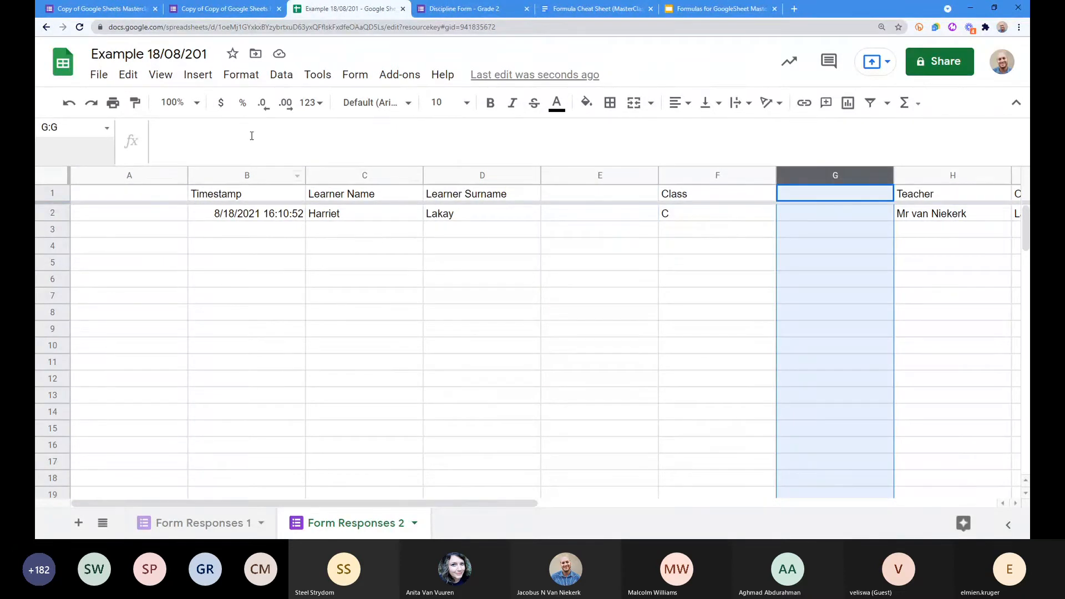
left_click(159, 192)
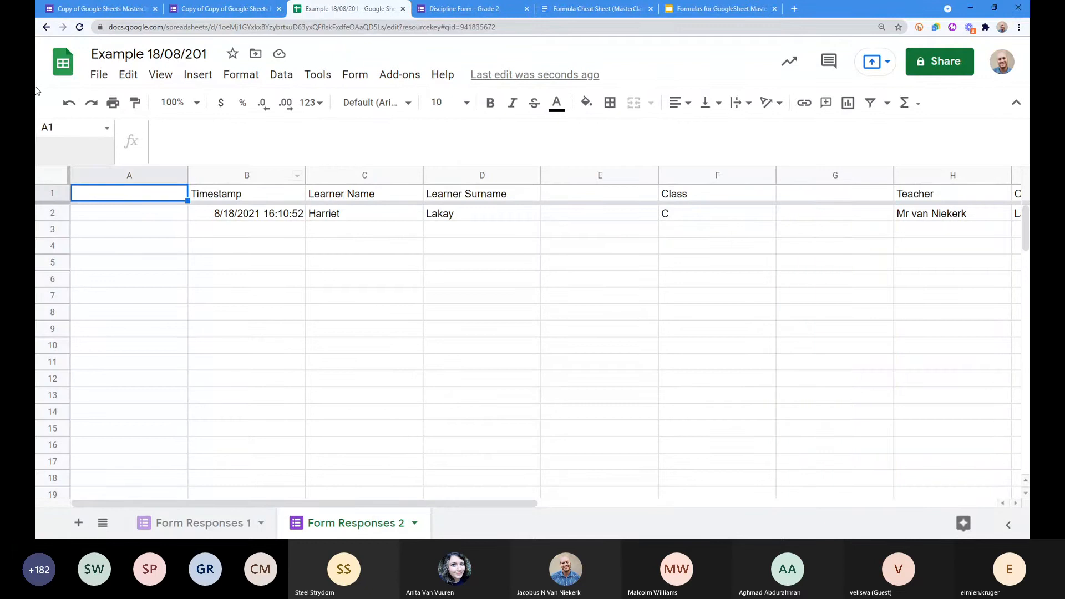
left_click(189, 522)
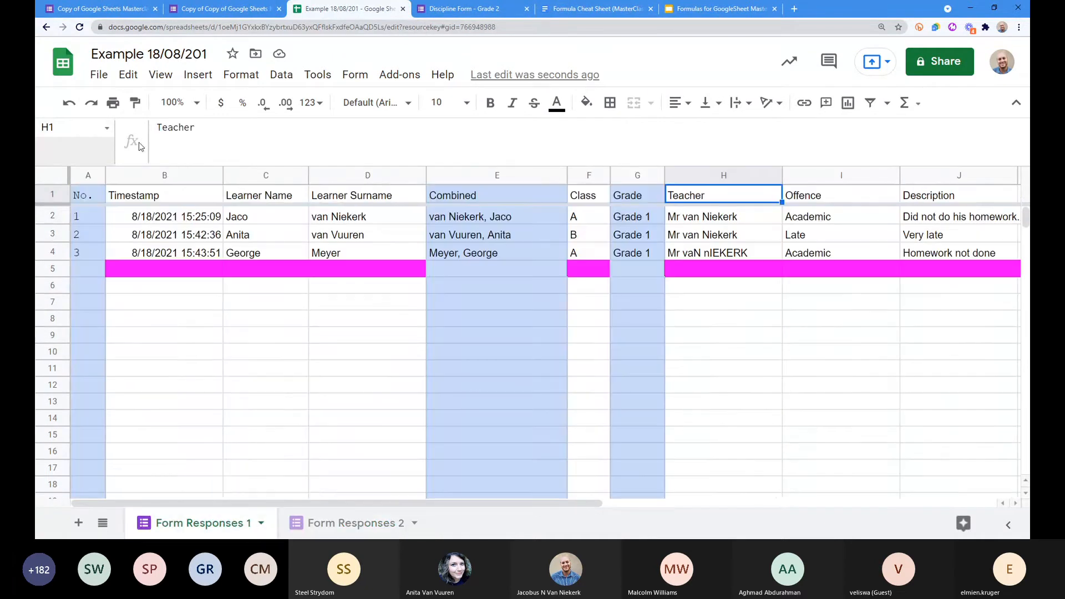
left_click(85, 200)
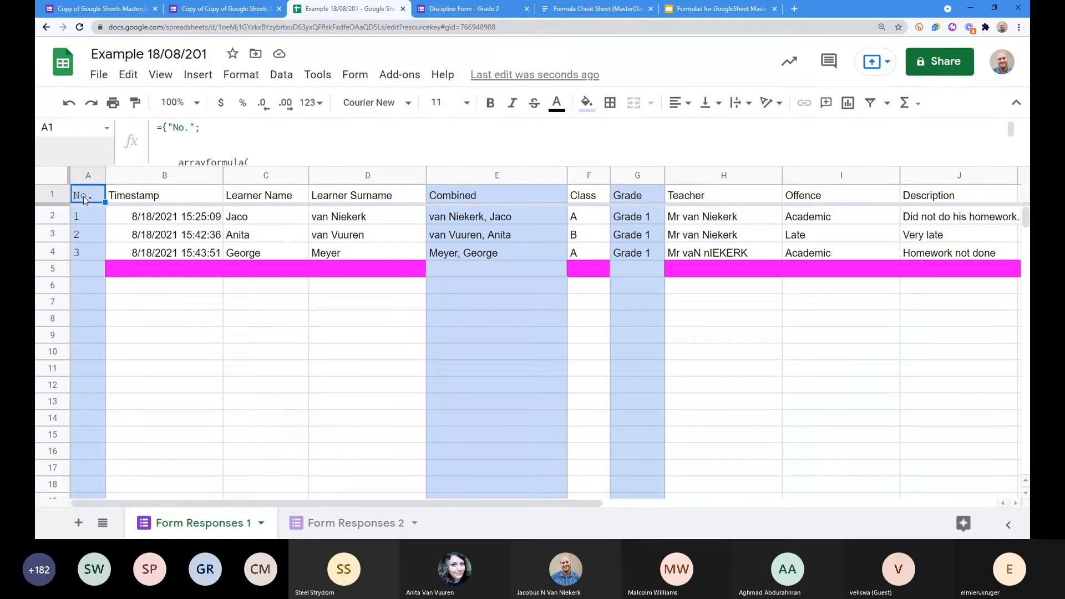
left_click(333, 524)
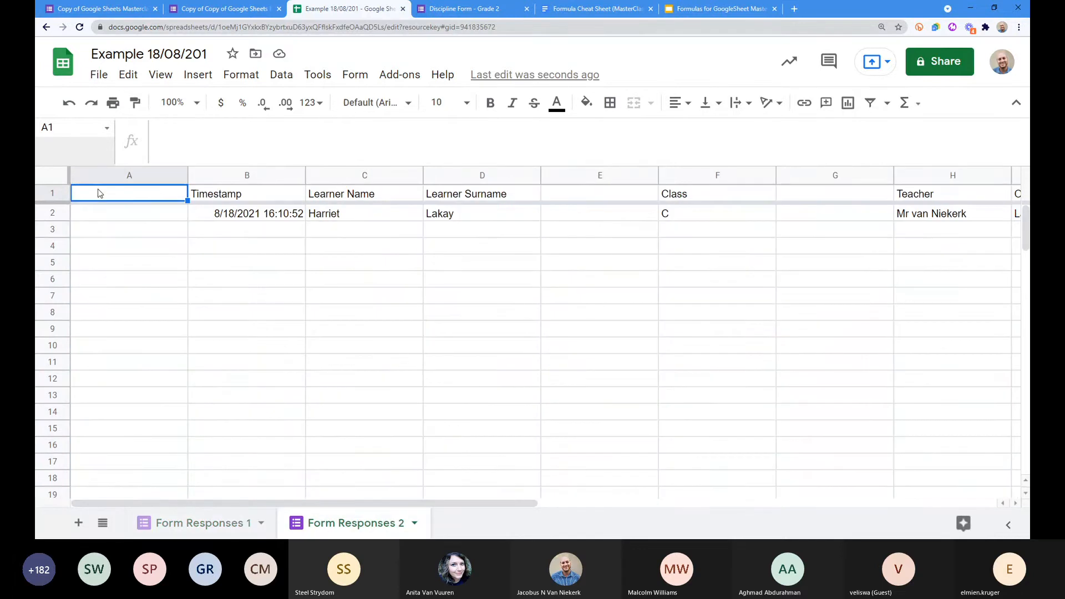
key("ctrl+v")
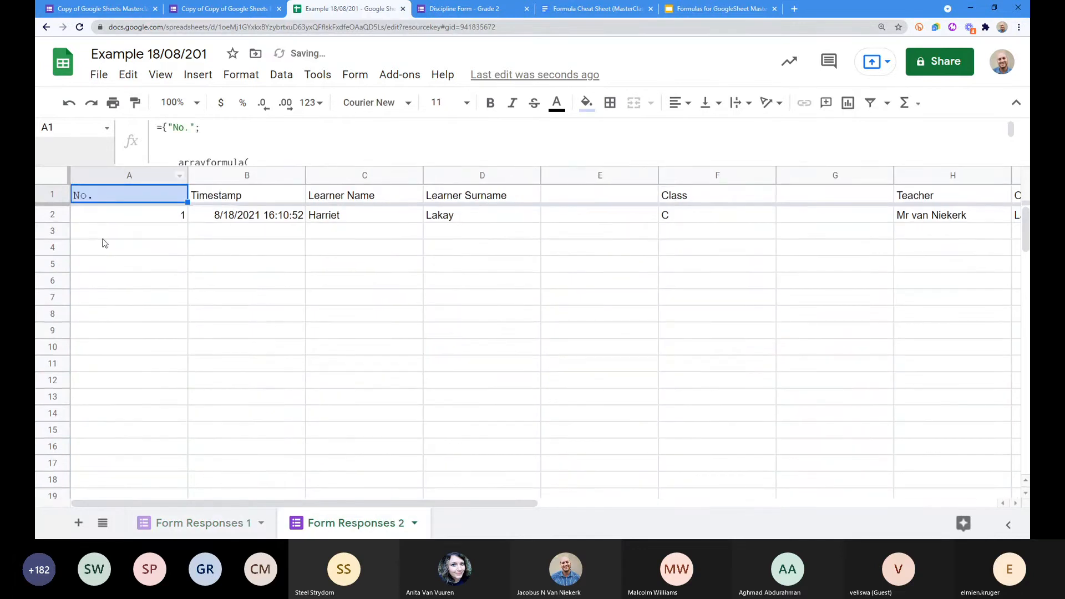
Step: Copy the Combined array formula from Form Responses 1's E1 into E1 of Form Responses 2
left_click(194, 523)
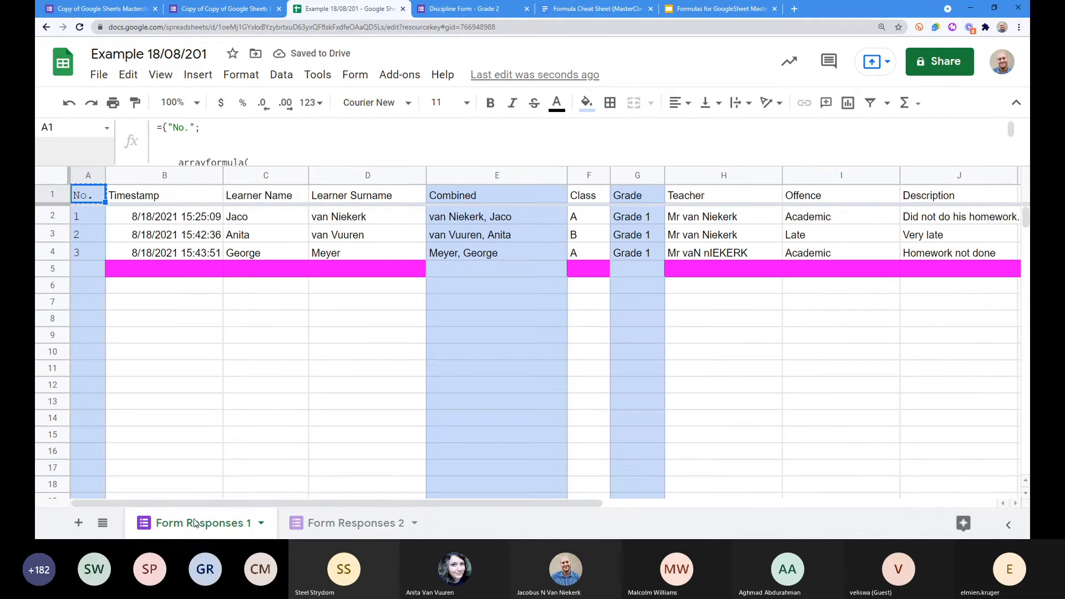
left_click(490, 198)
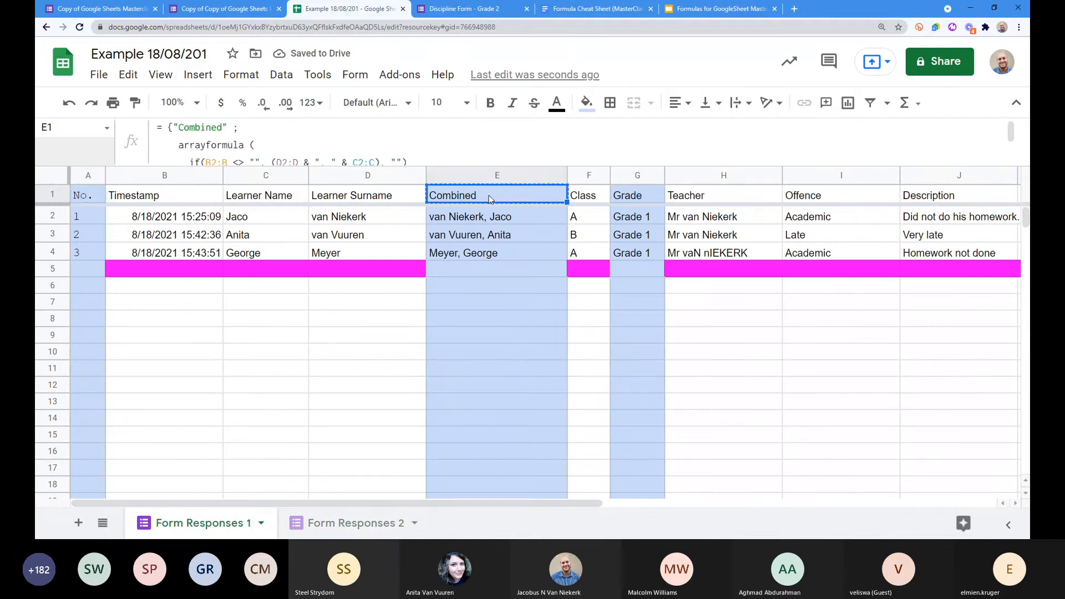
left_click(348, 523)
left_click(567, 198)
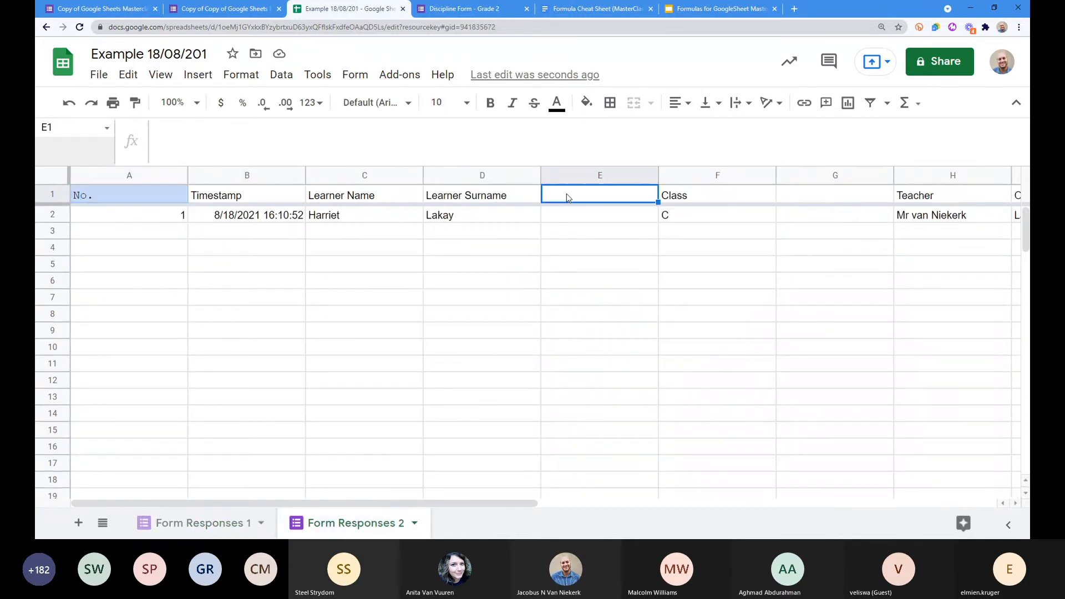
key("ctrl+v")
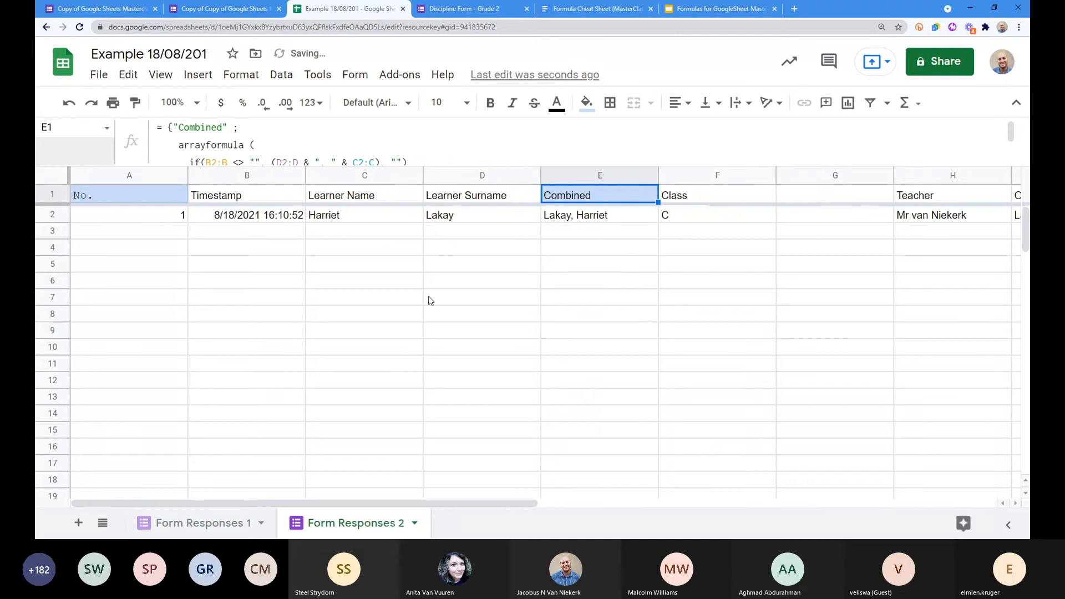
Step: Copy the Grade formula from Form Responses 1's G1 into G1 of Form Responses 2 and expand the formula bar
left_click(197, 521)
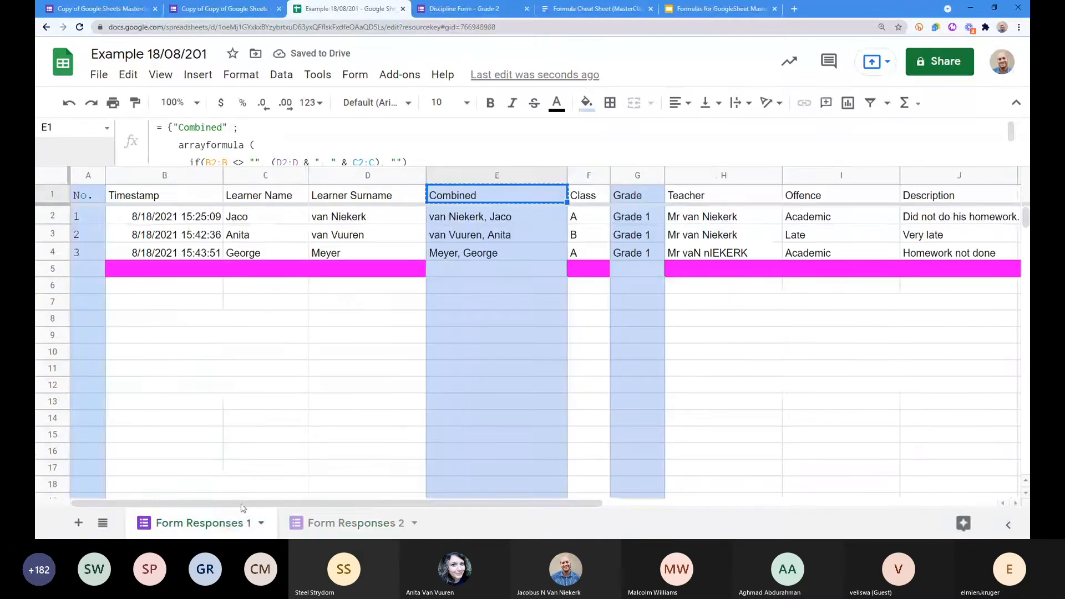
left_click(637, 195)
key("ctrl+c")
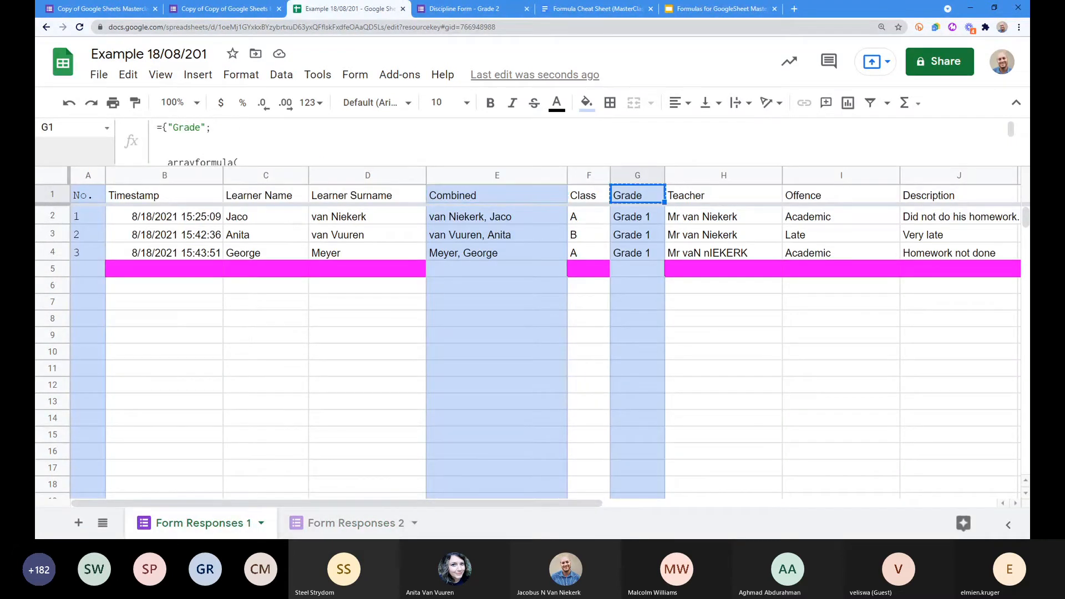
left_click(350, 530)
left_click(801, 198)
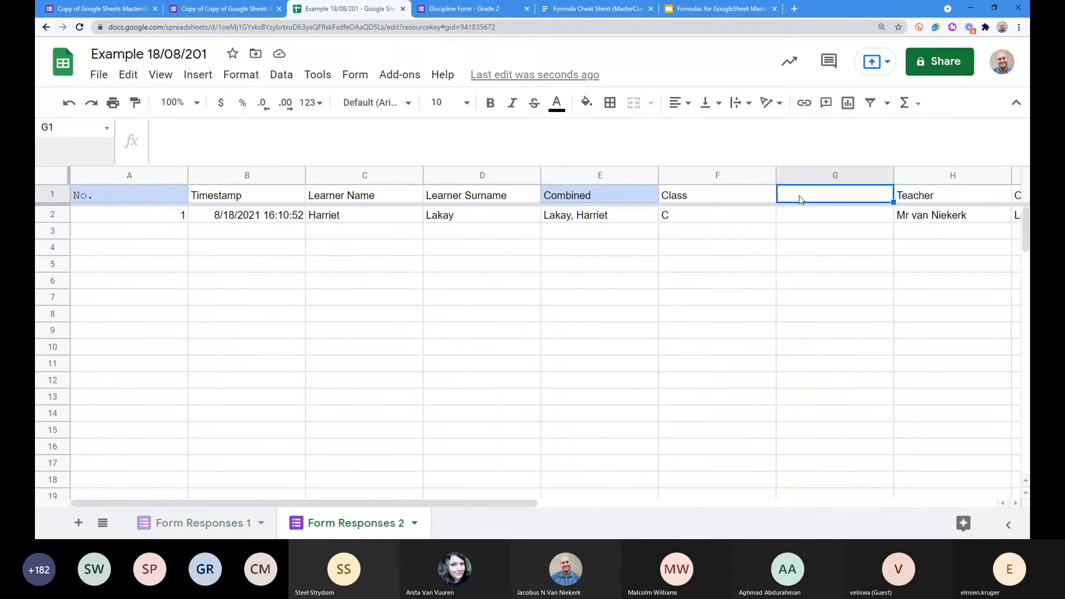
key("ctrl+v")
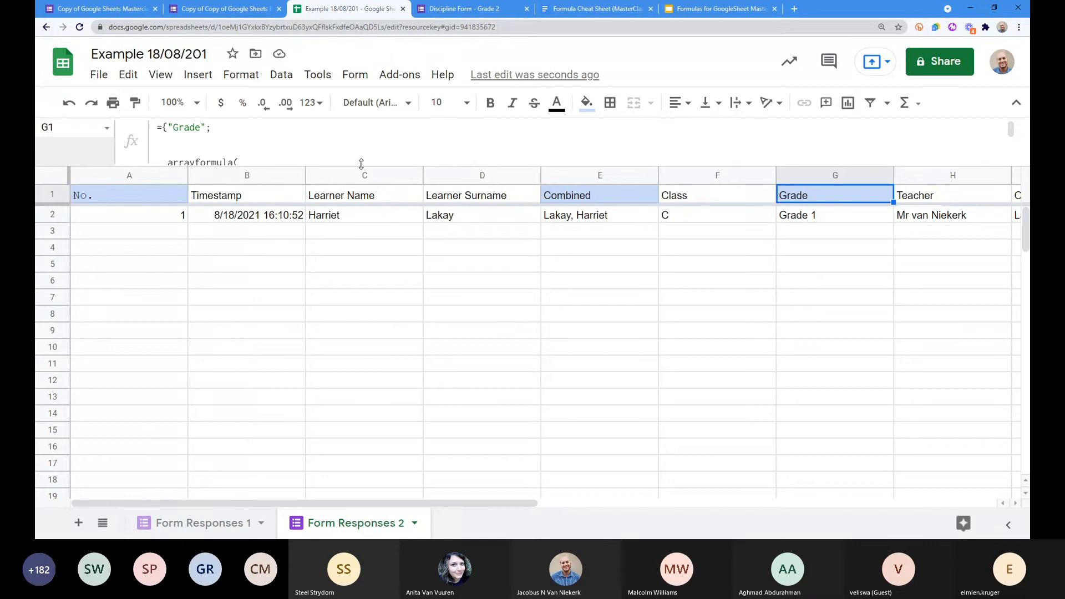
left_click_drag(362, 167, 361, 223)
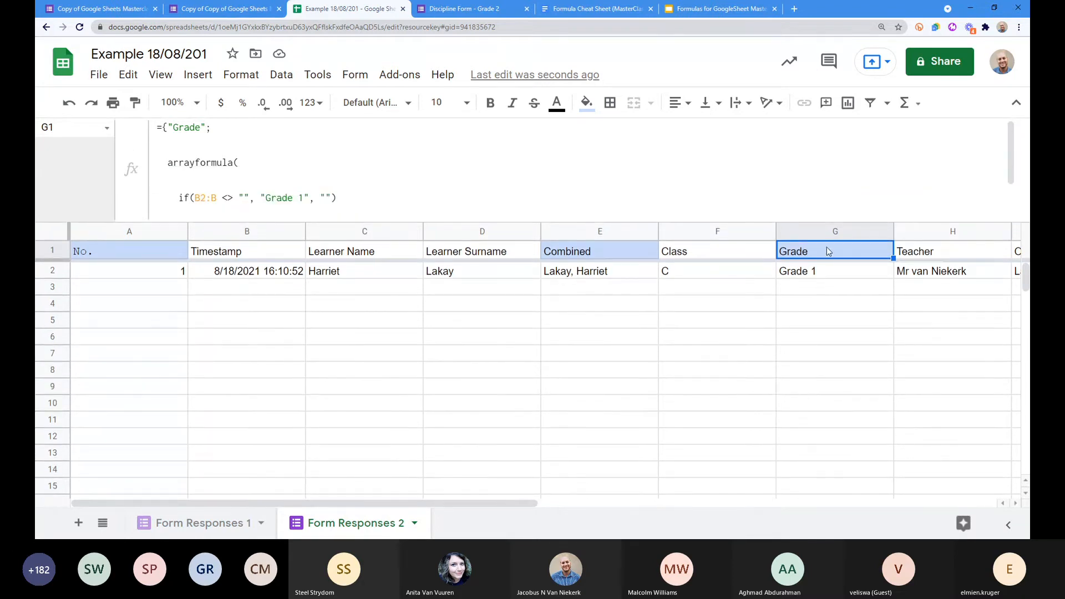
Step: Change 'Grade 1' to 'Grade 2' in the Form Responses 2 Grade formula, then compare with Form Responses 1
double_click(303, 200)
type("2")
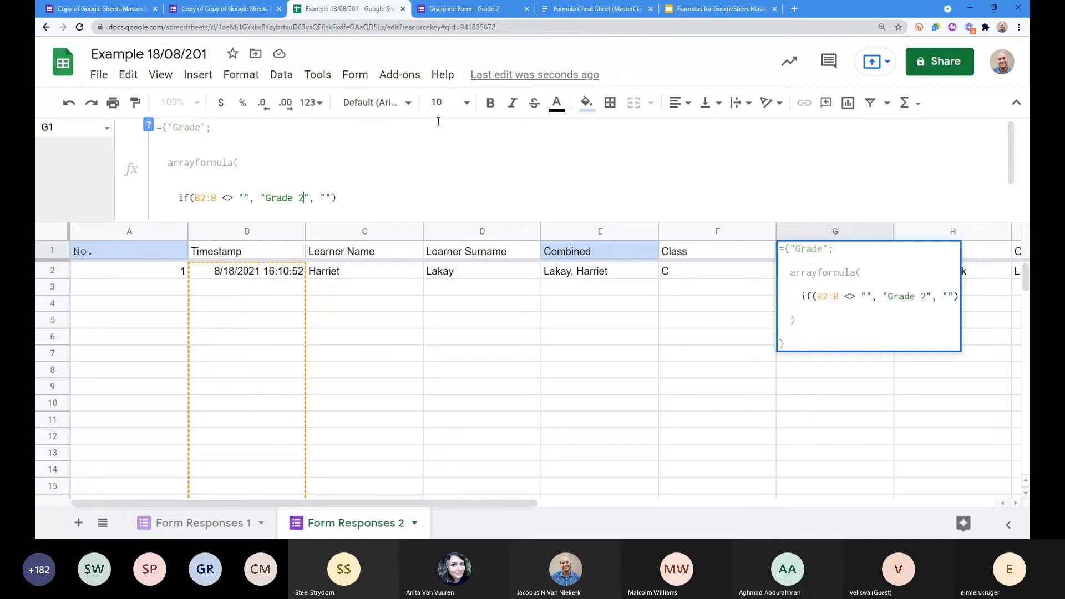
key("Return")
left_click(802, 308)
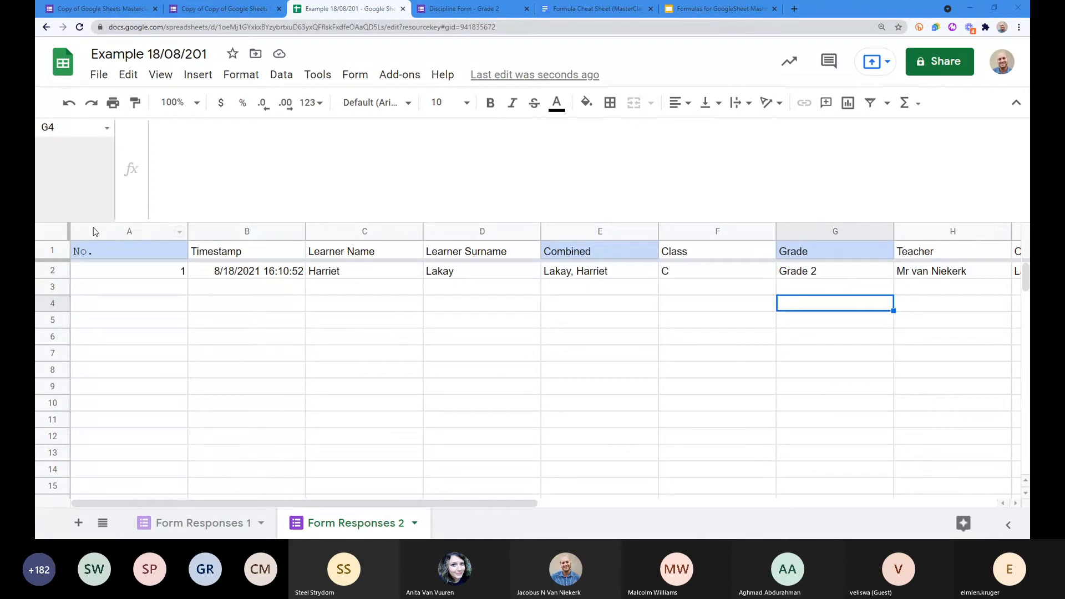
left_click(228, 523)
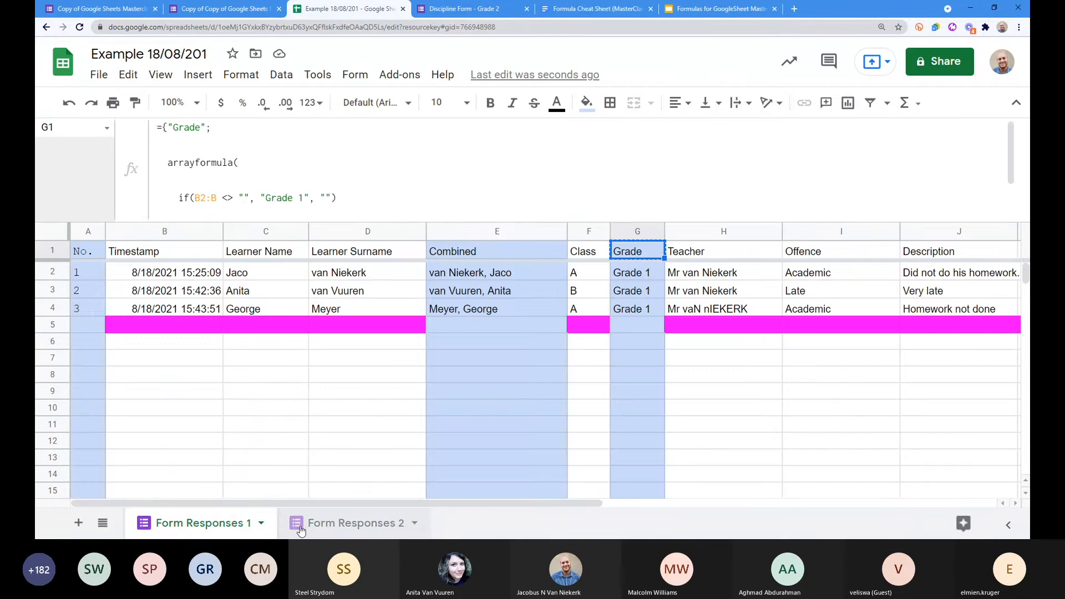
left_click(344, 523)
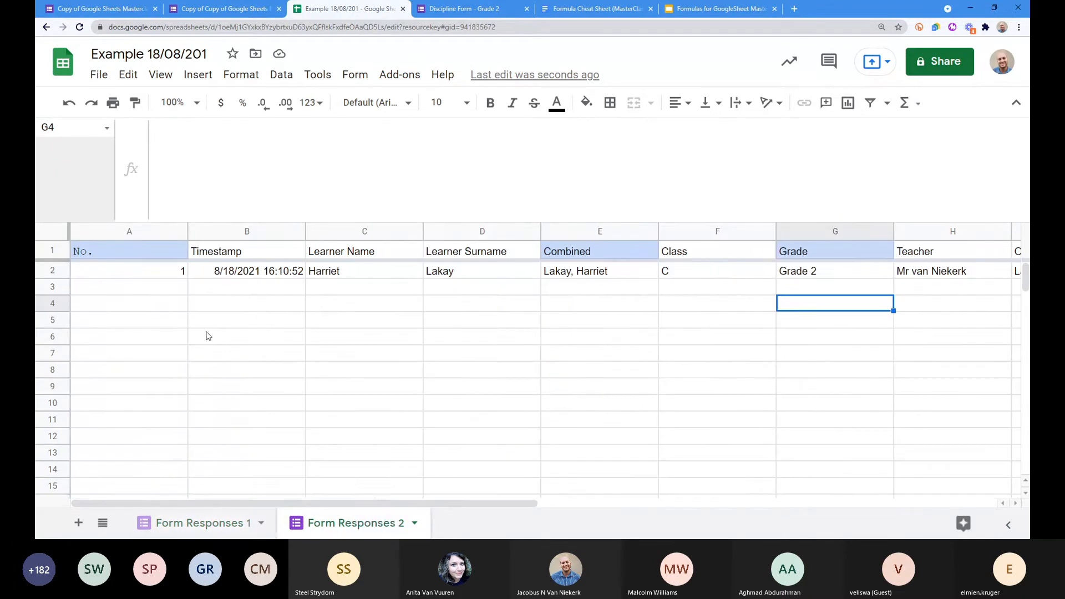
Step: Add a new blank Sheet2, zoom the page to 200% and shrink the formula bar
left_click(79, 523)
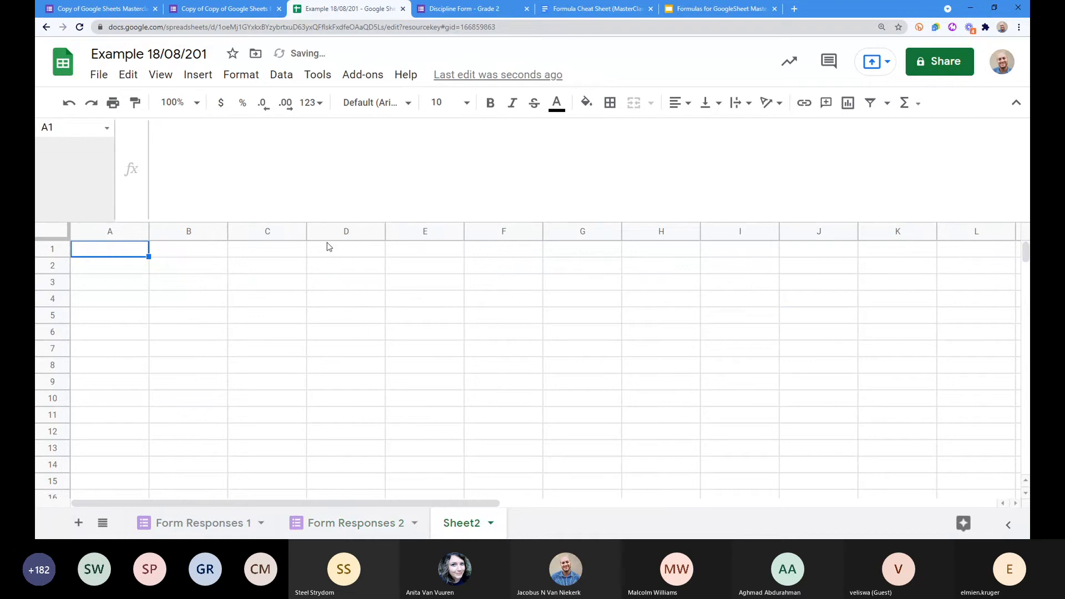
key("ctrl+plus")
key("ctrl+plus")
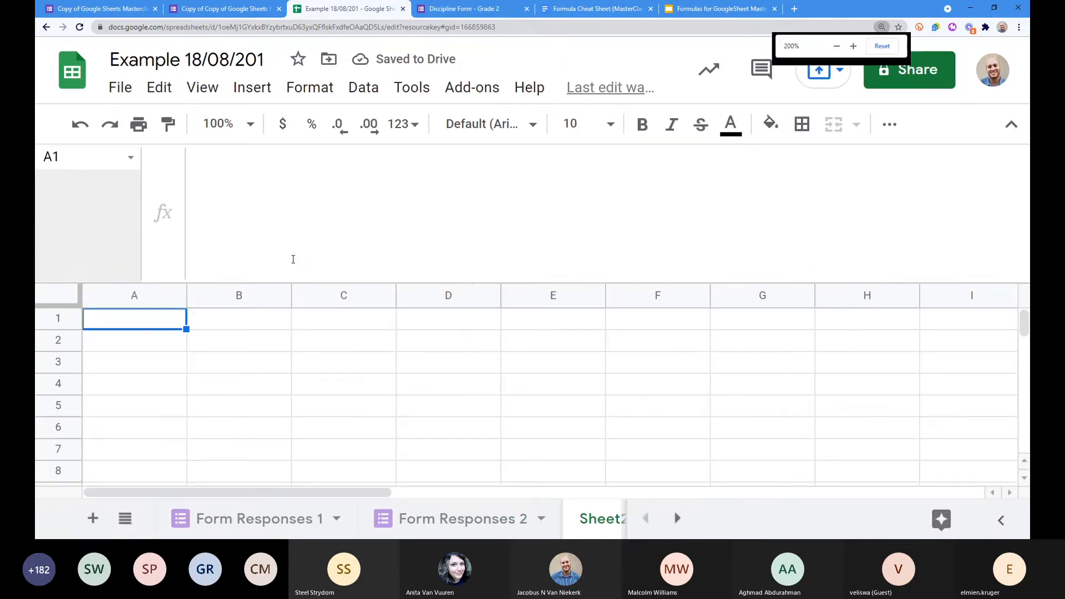
left_click_drag(288, 282, 280, 227)
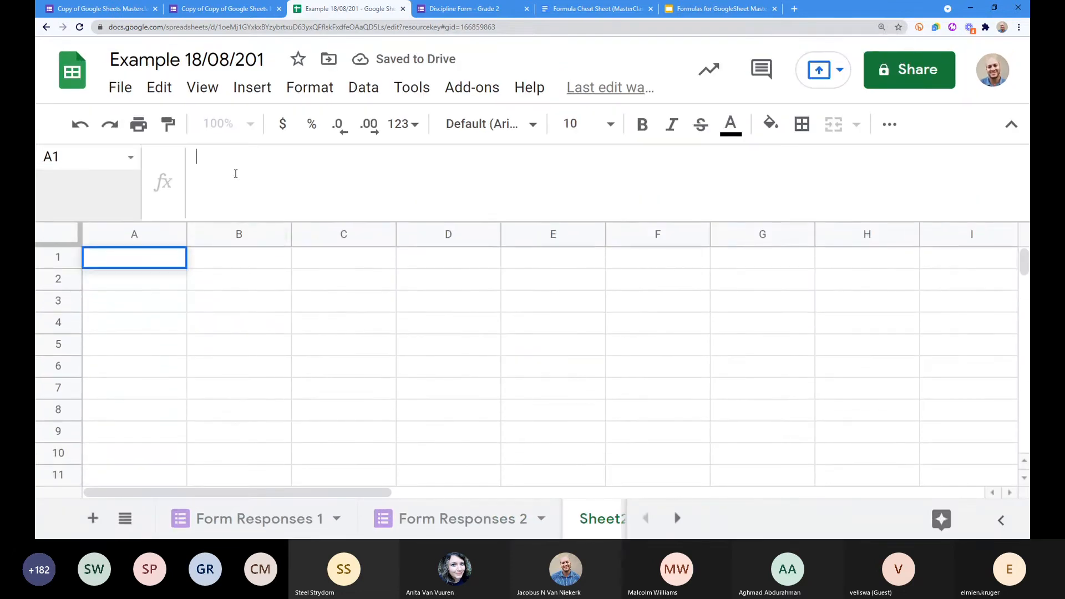
Step: Start an ={ } formula in A1 with blank spaces between the braces
left_click(235, 174)
type("={          ")
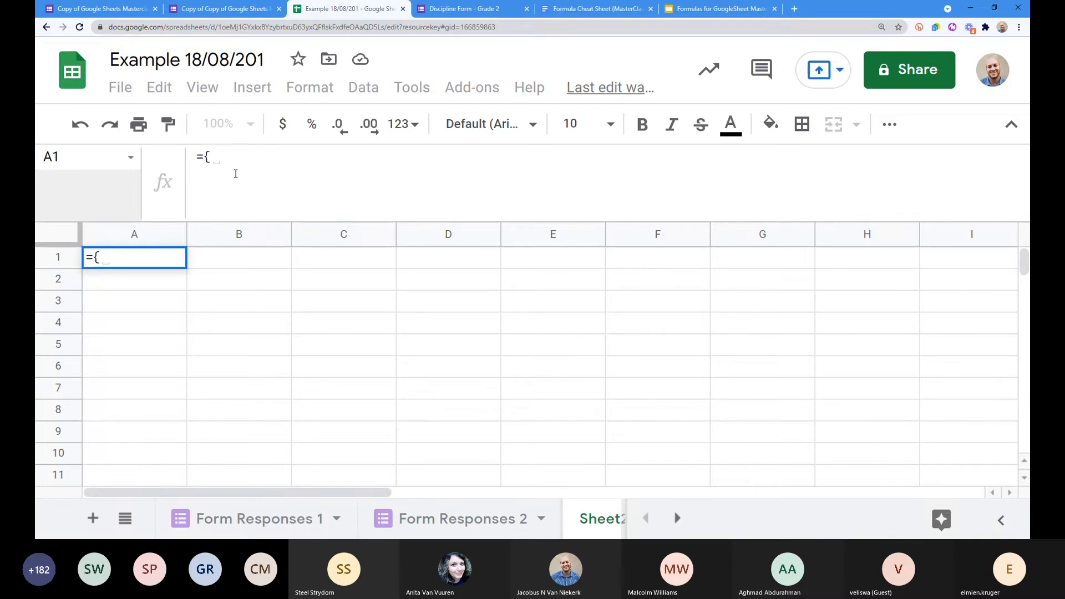
type("}")
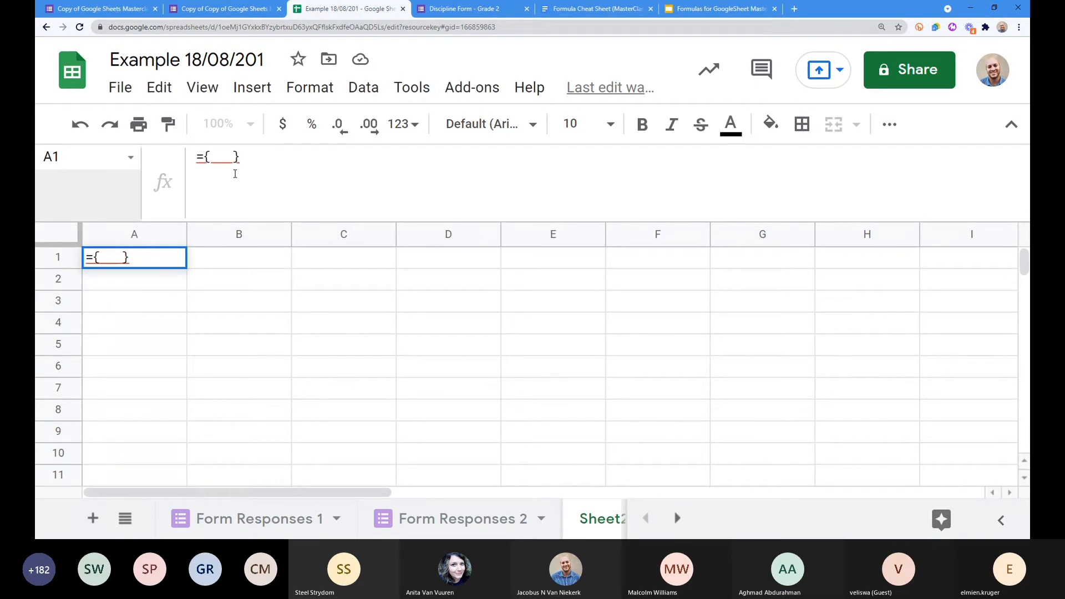
left_click(230, 158)
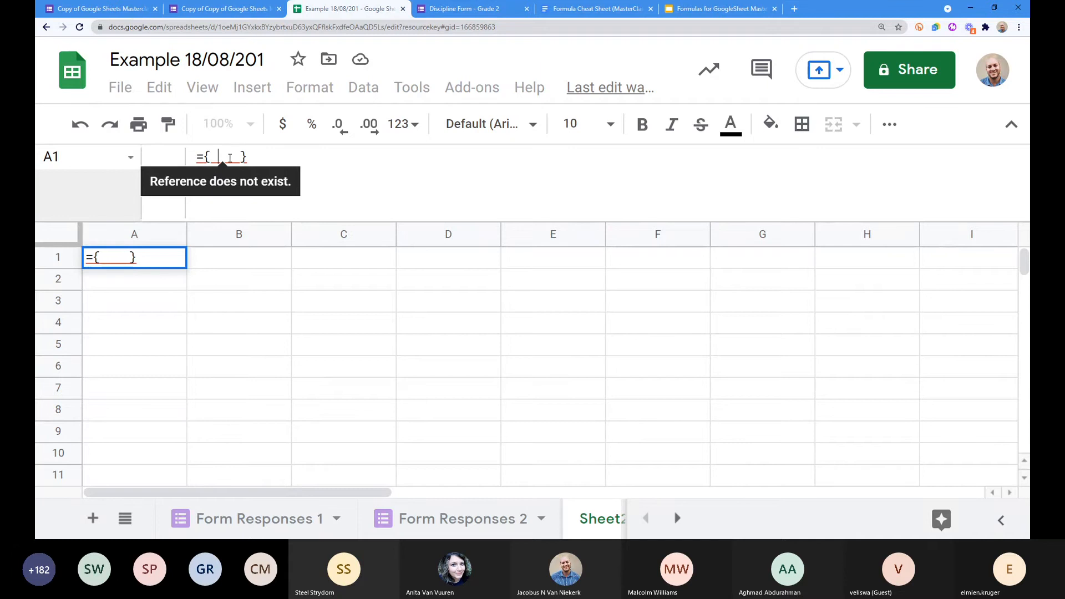
left_click_drag(240, 158, 211, 158)
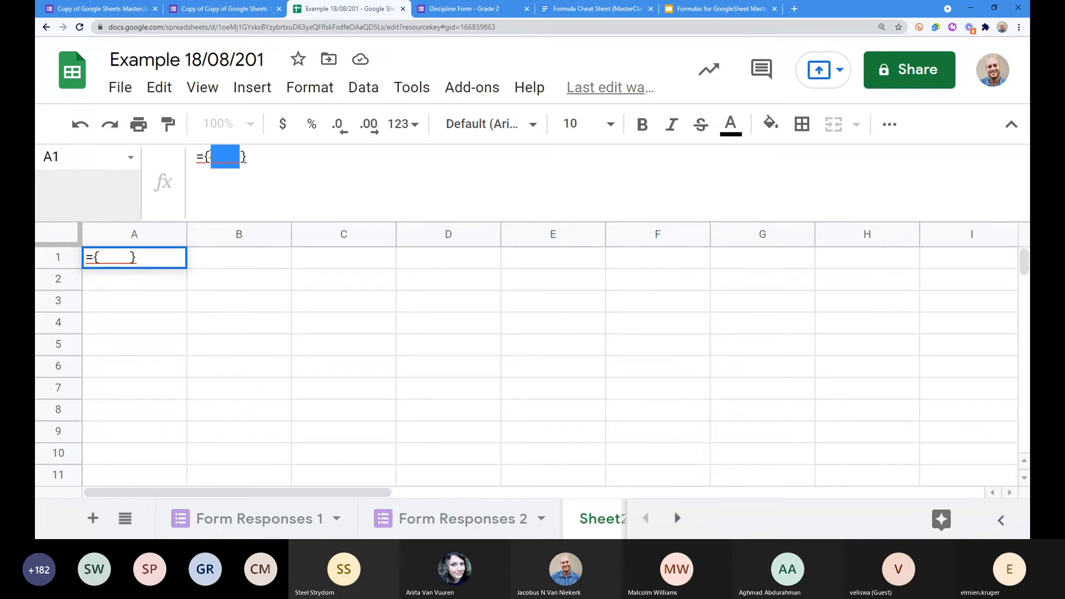
left_click(223, 161)
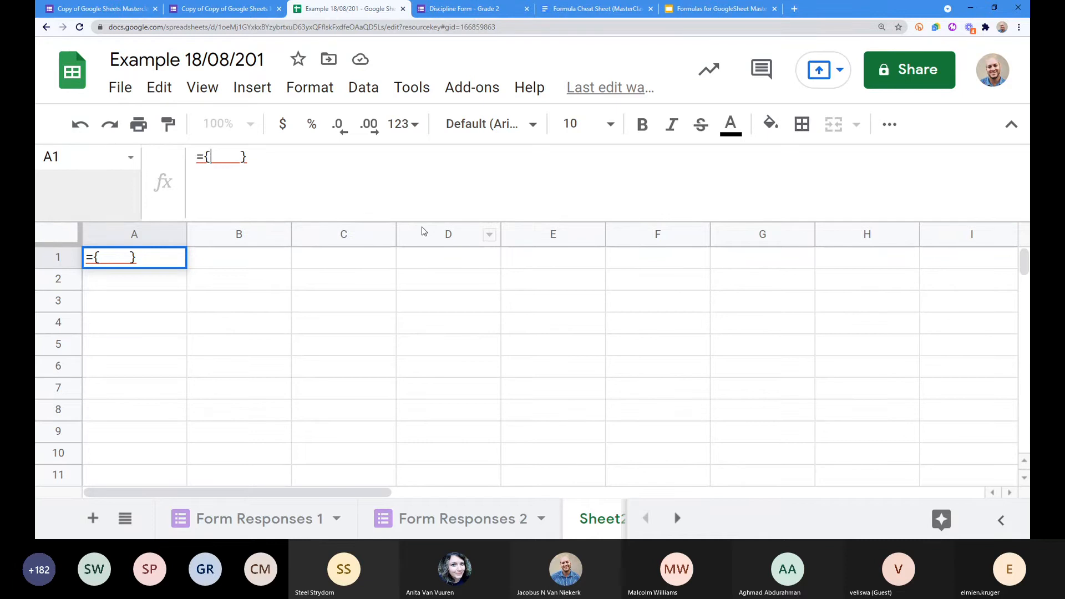
Step: Enter =1,2,3,4 in A1 and inspect the resulting error
key("BackSpace")
key("BackSpace")
key("BackSpace")
key("BackSpace")
key("BackSpace")
key("BackSpace")
type("1,2,3,4")
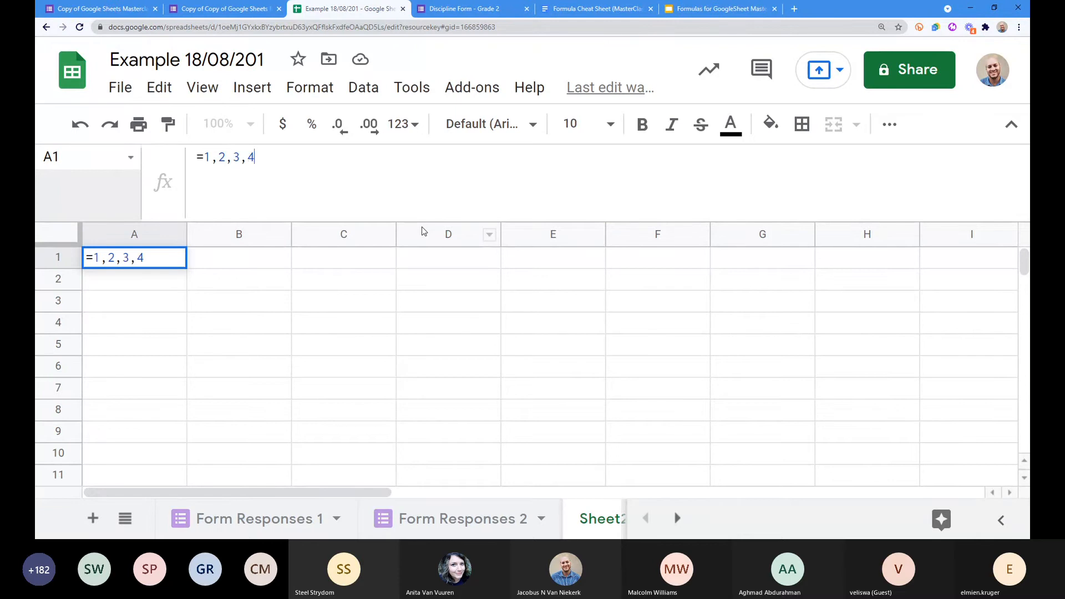
key("Return")
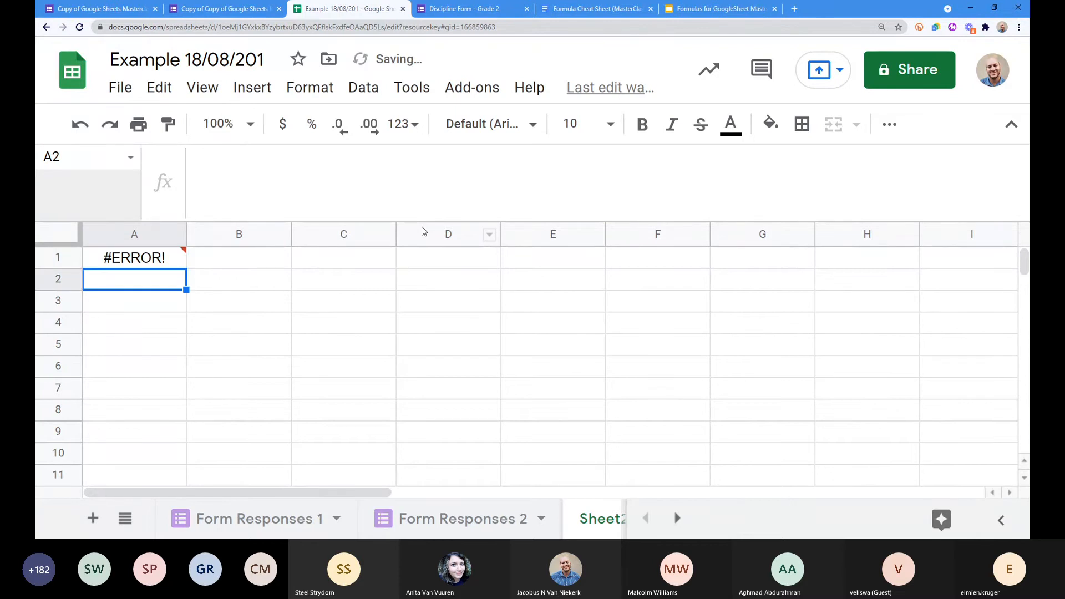
left_click(120, 263)
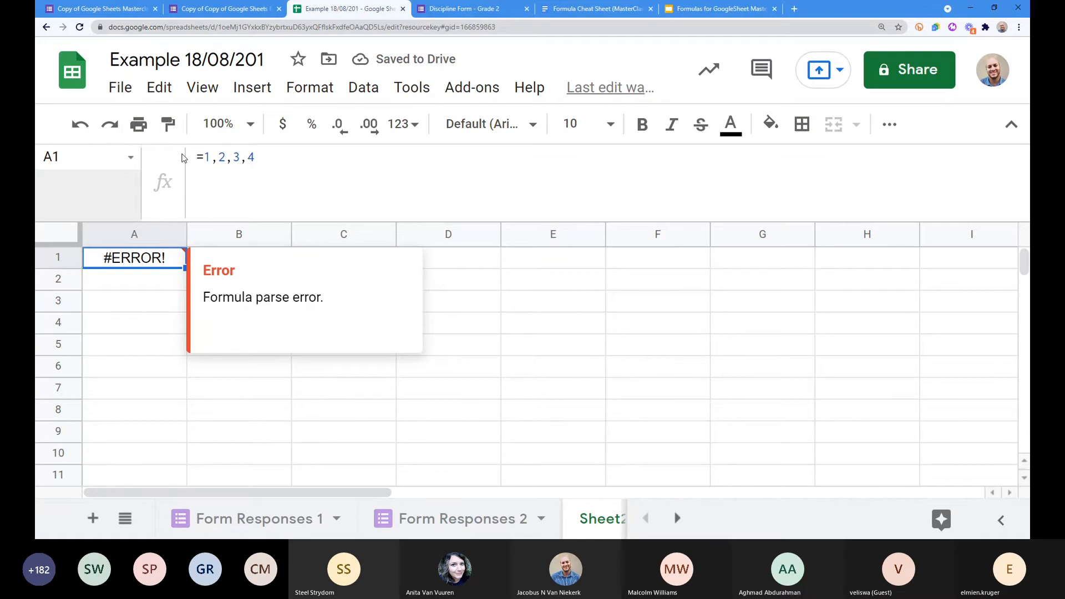
Step: Wrap the formula as ="1,2,3,4" so A1 displays the text 1,2,3,4
left_click(219, 155)
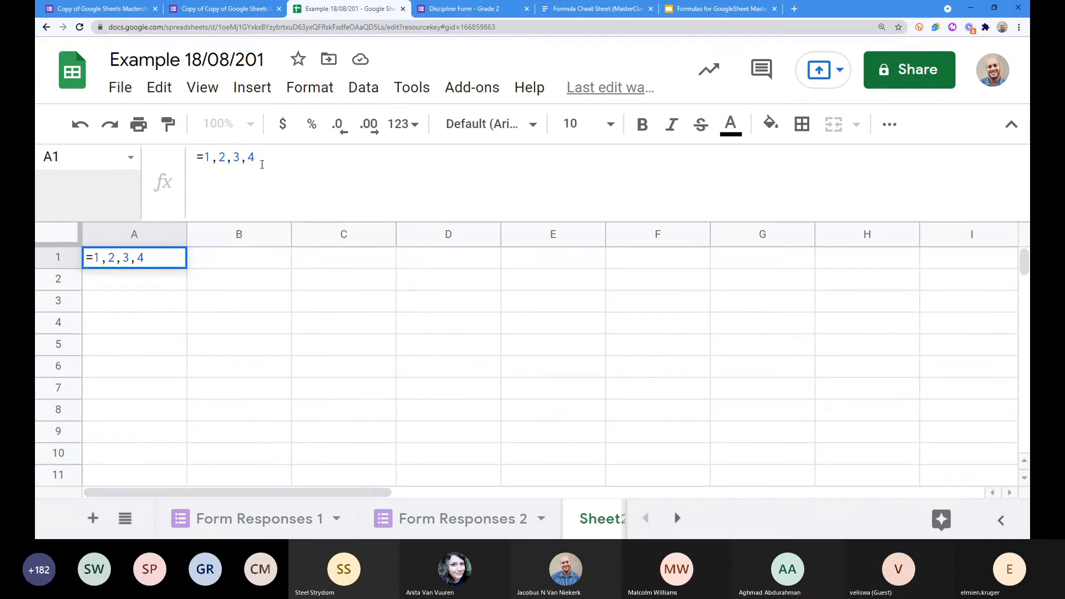
type("\"")
key("Left")
key("Left")
key("Left")
key("Left")
key("Left")
key("Left")
key("Left")
type("\"")
key("Return")
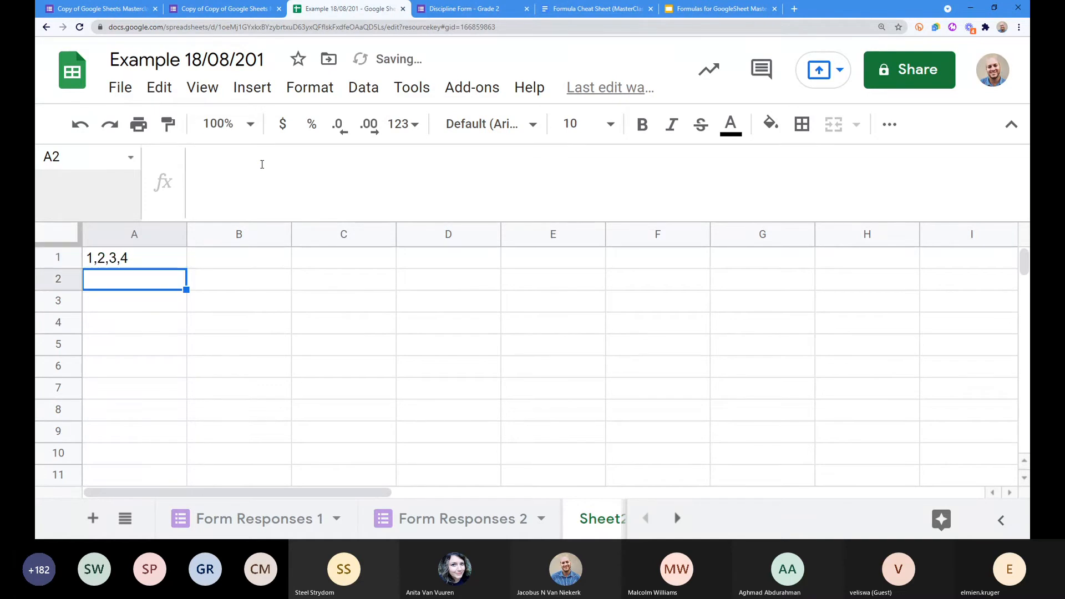
left_click(87, 253)
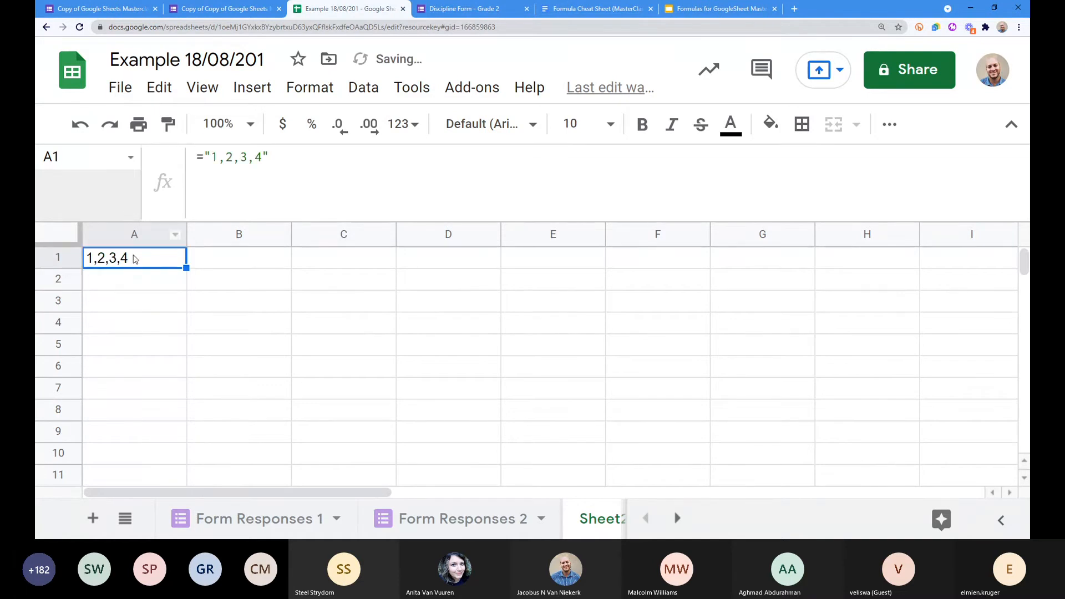
Step: Remove both quotation marks to return A1's formula to =1,2,3,4
left_click(212, 156)
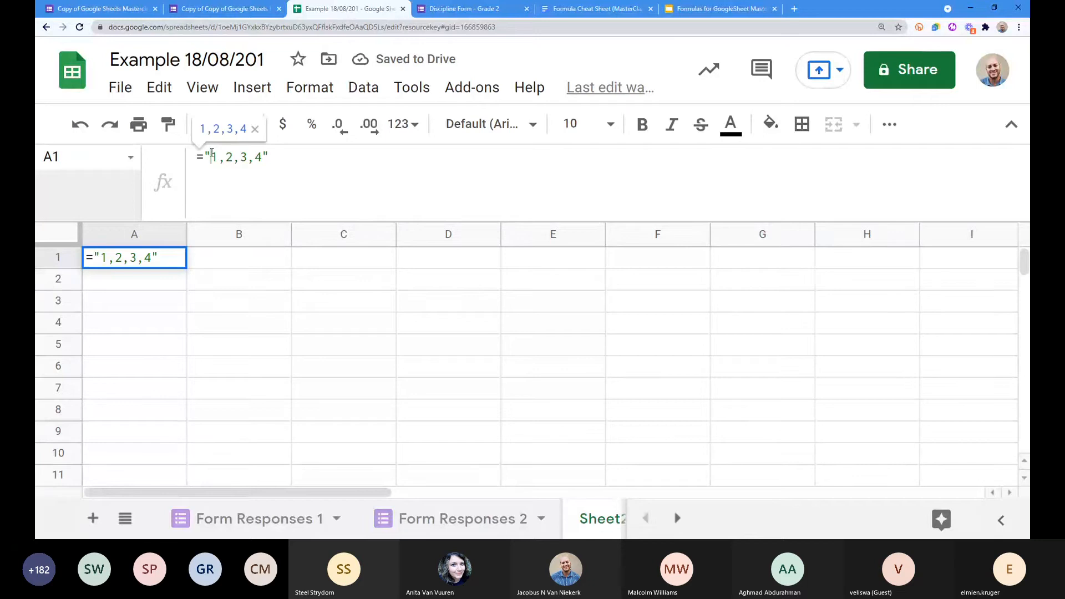
key("BackSpace")
left_click(267, 158)
key("BackSpace")
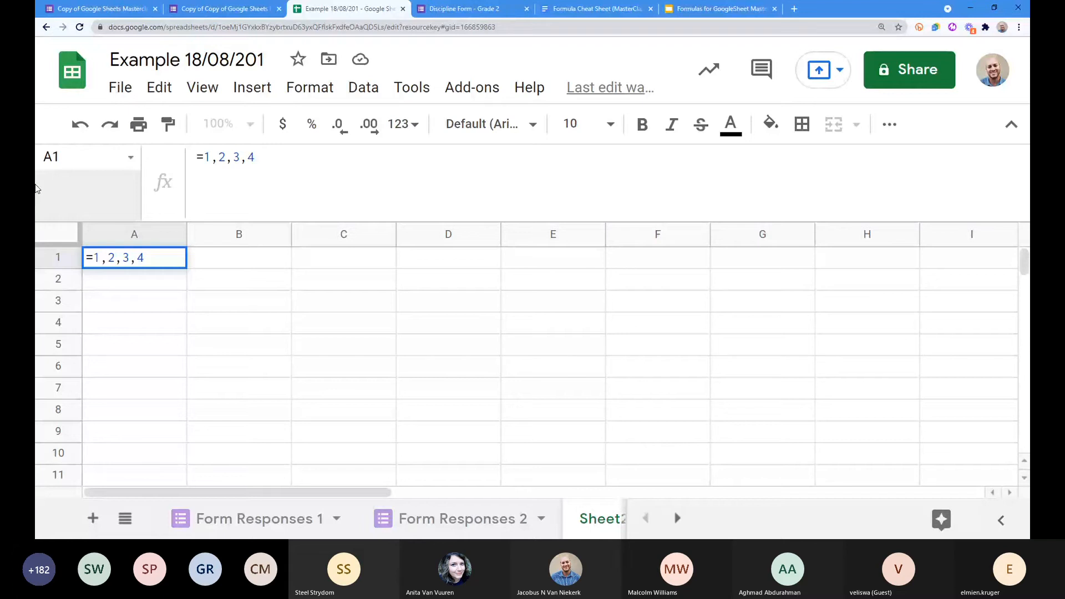
Step: Turn A1 into the array ={1,2,3,4} so the values spill across row 1
left_click(205, 157)
type("{")
type("}")
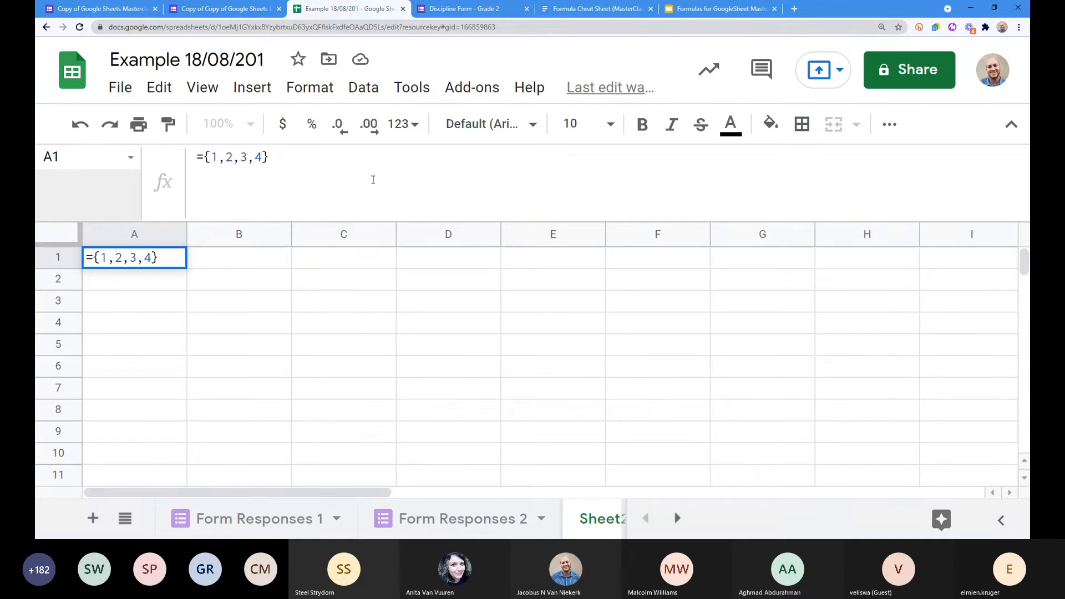
double_click(219, 158)
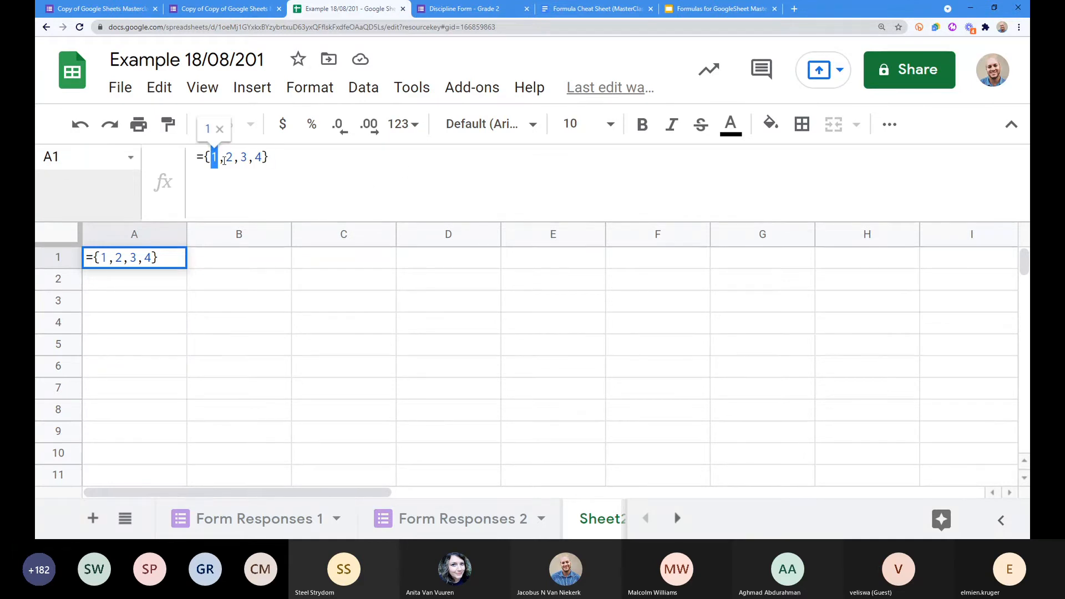
double_click(229, 158)
double_click(243, 158)
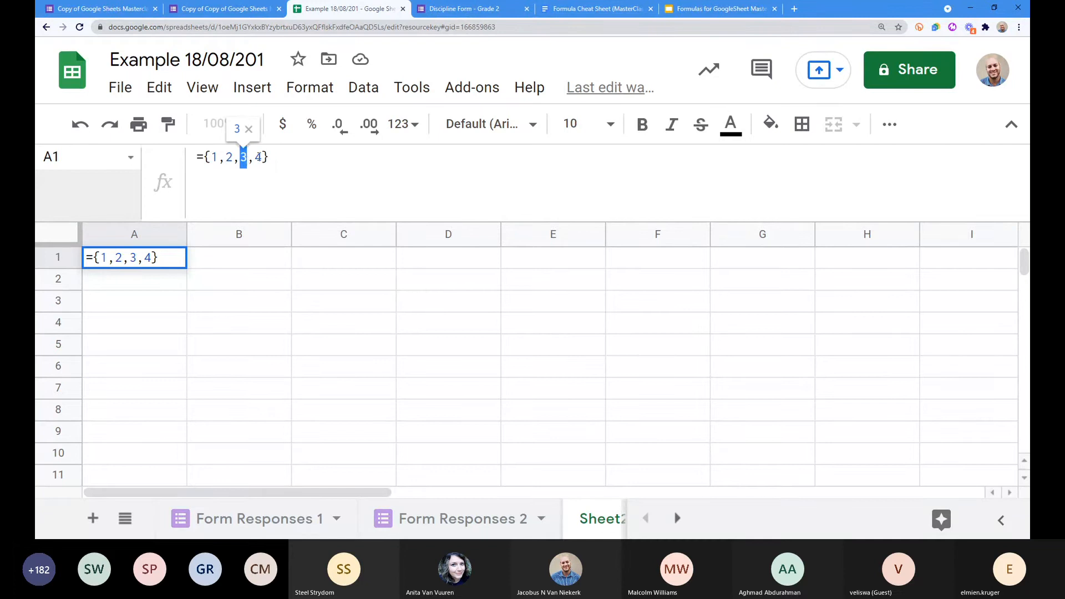
double_click(258, 158)
left_click(285, 158)
key("Return")
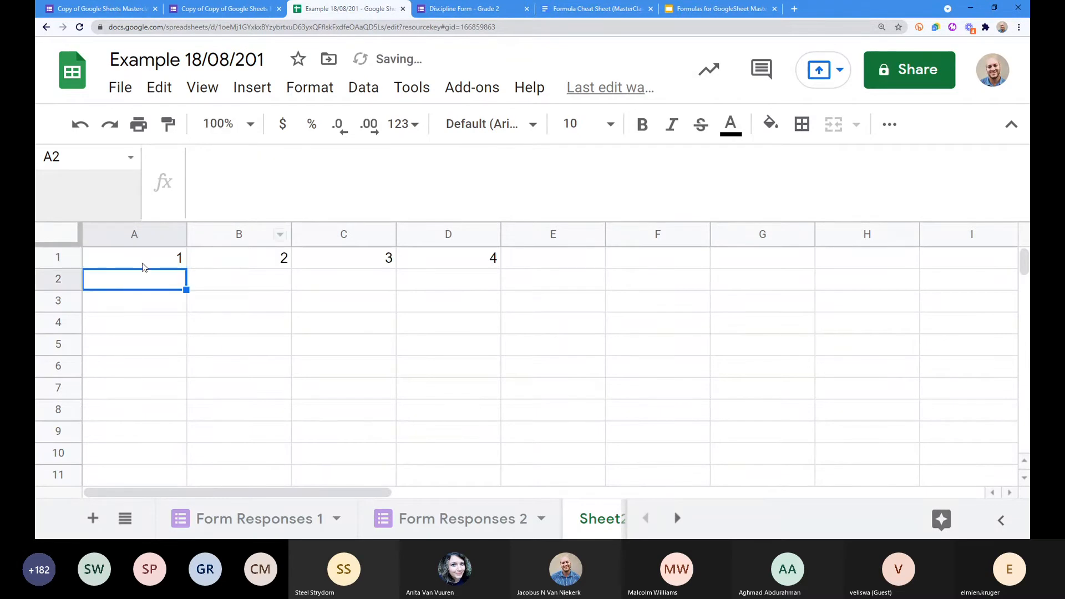
Step: Check that A1 through D1 hold the spilled values 1, 2, 3 and 4
left_click_drag(141, 265, 468, 264)
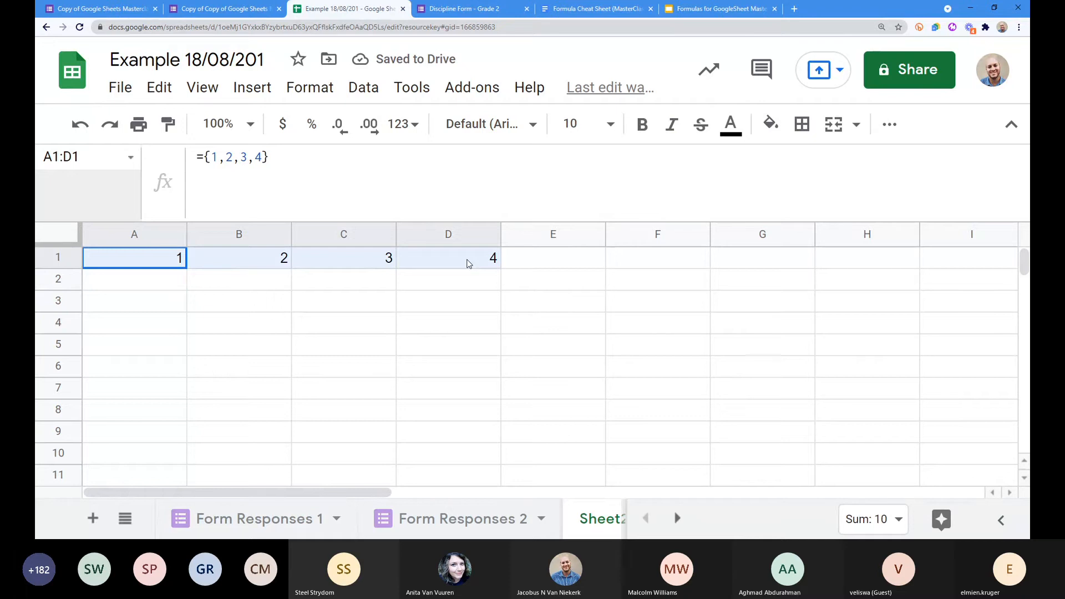
left_click(467, 264)
left_click(143, 265)
left_click(248, 265)
left_click(355, 261)
left_click(462, 267)
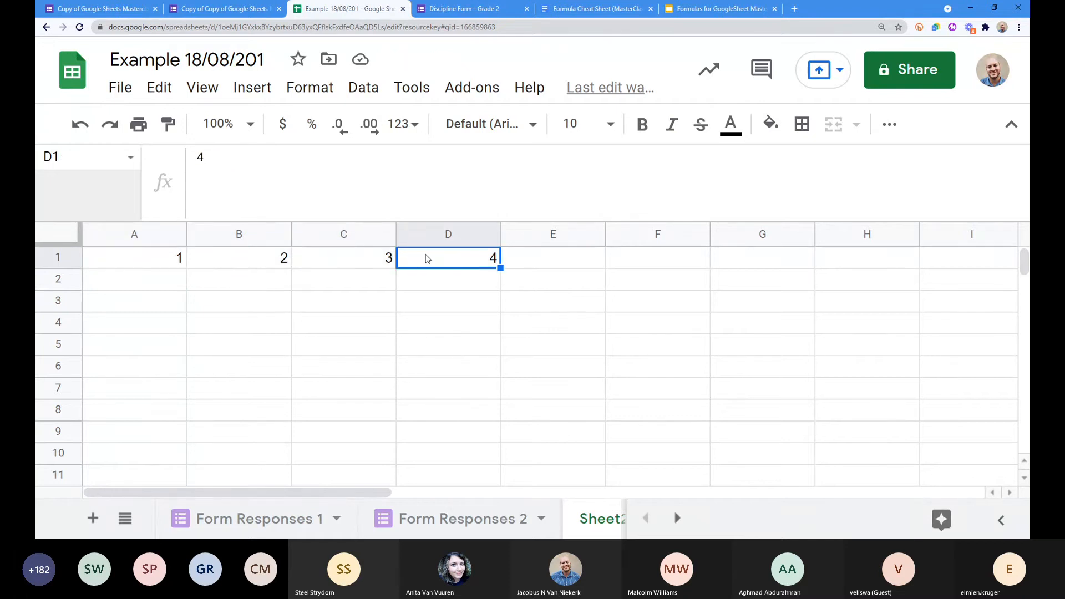
left_click(140, 261)
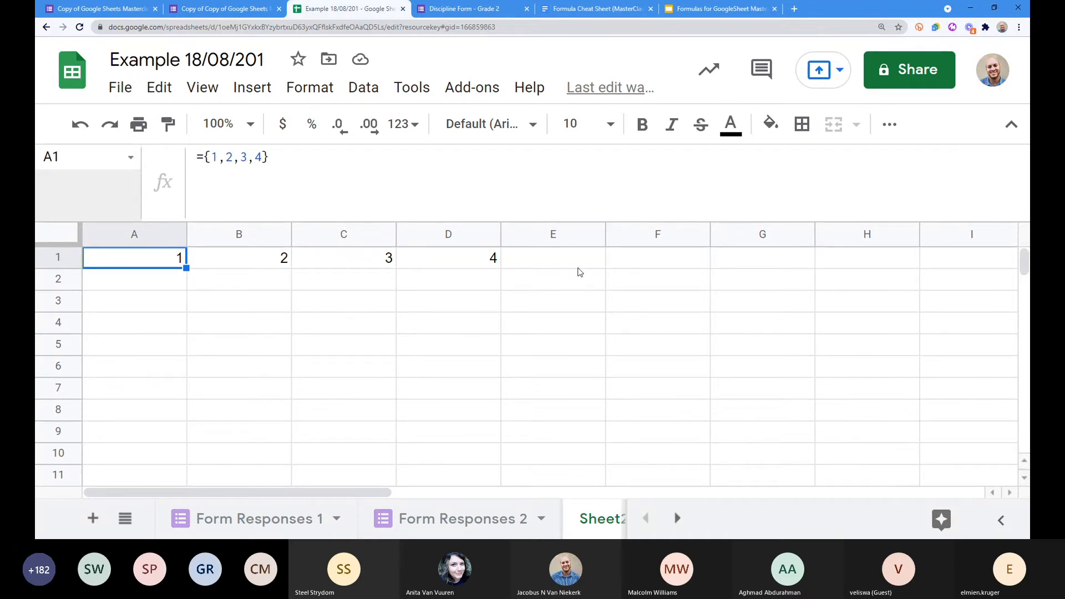
Step: Replace the commas with semicolons so 1 to 4 stack down A1:A4, and verify each cell
left_click(223, 158)
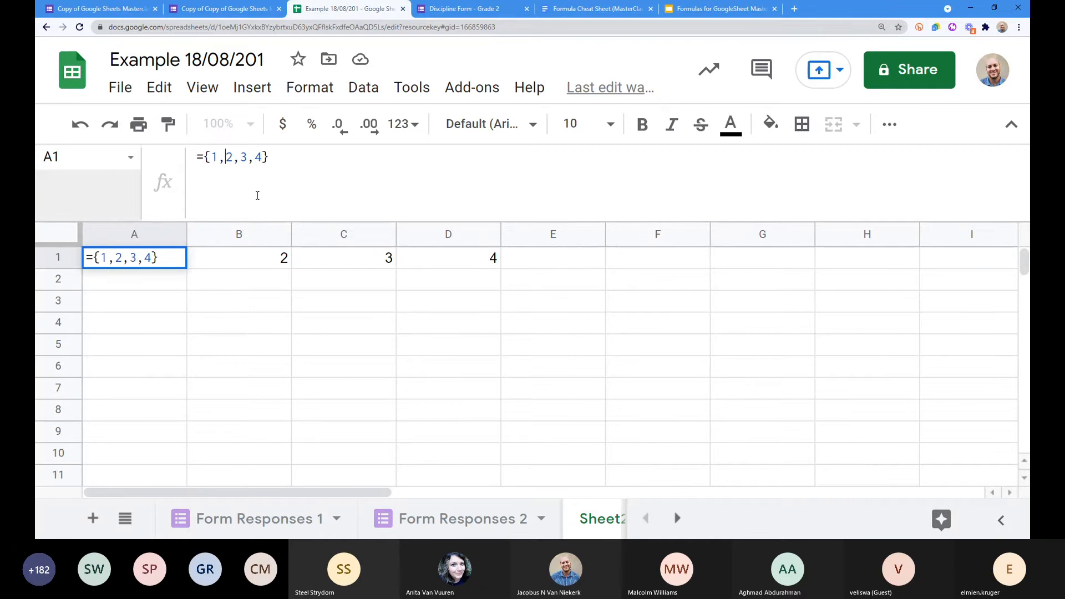
key("BackSpace")
type(";")
key("Right")
key("Right")
key("BackSpace")
type(";")
left_click(298, 158)
key("Return")
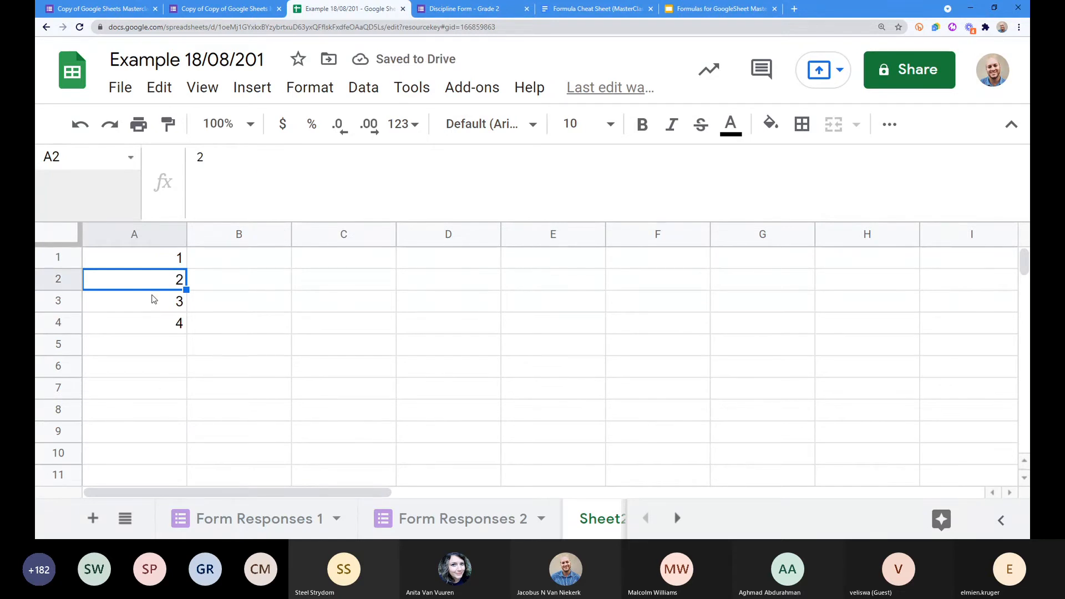
left_click(161, 264)
left_click(160, 288)
left_click(165, 305)
left_click(169, 327)
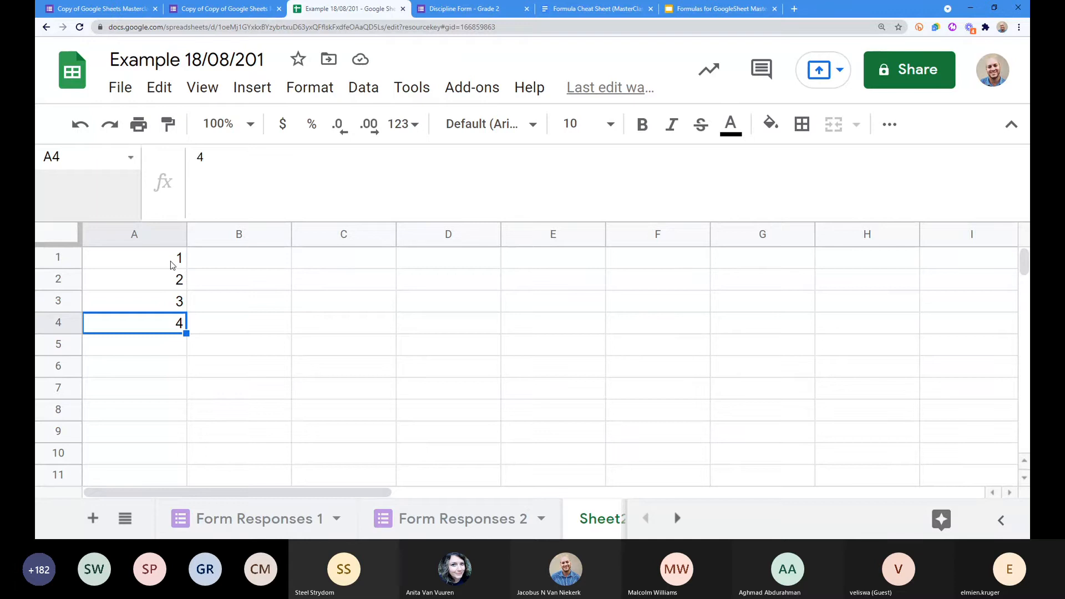
Step: Delete the 1;2;3;4 values, leaving empty braces ={ } in A1
left_click(171, 265)
left_click_drag(215, 156, 260, 158)
key("BackSpace")
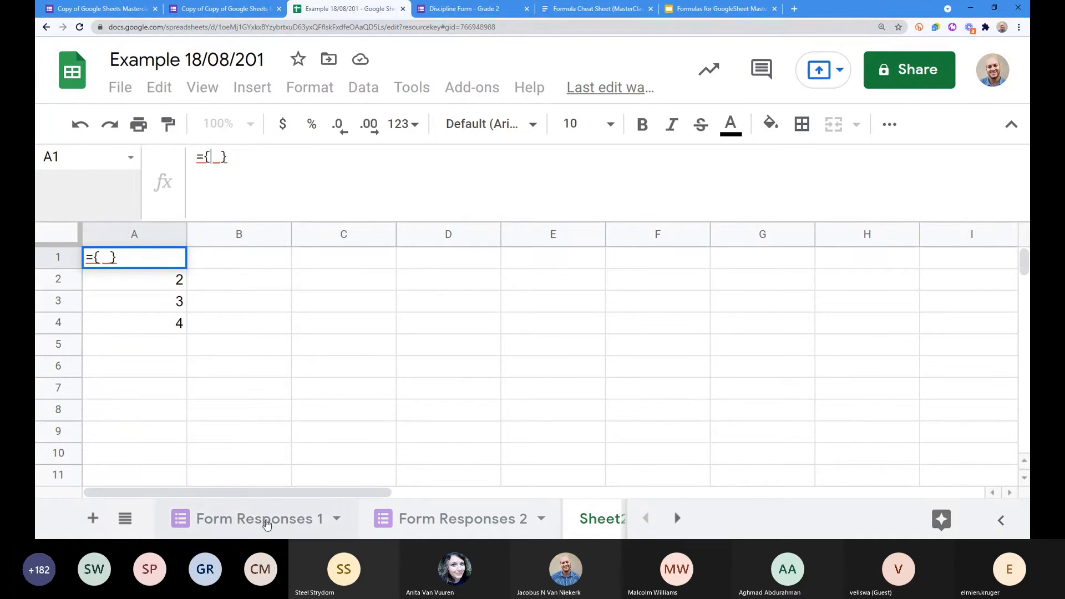
Step: Fill the braces with 'Form Responses 1'!B1:C4 so Timestamp and Learner Name appear in A1:B4
left_click(266, 519)
left_click_drag(206, 267, 373, 333)
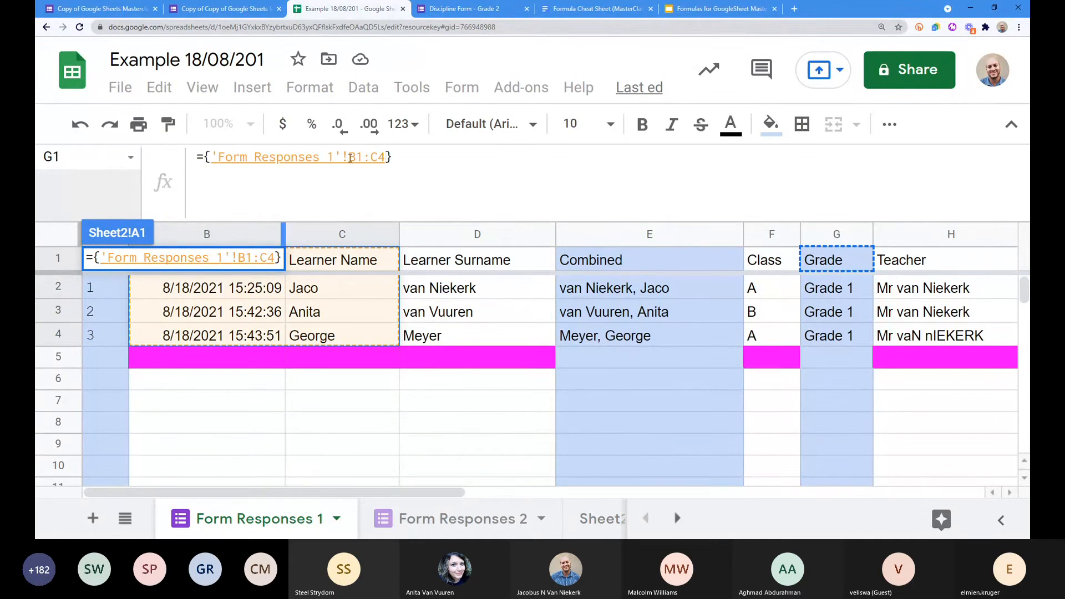
key("Return")
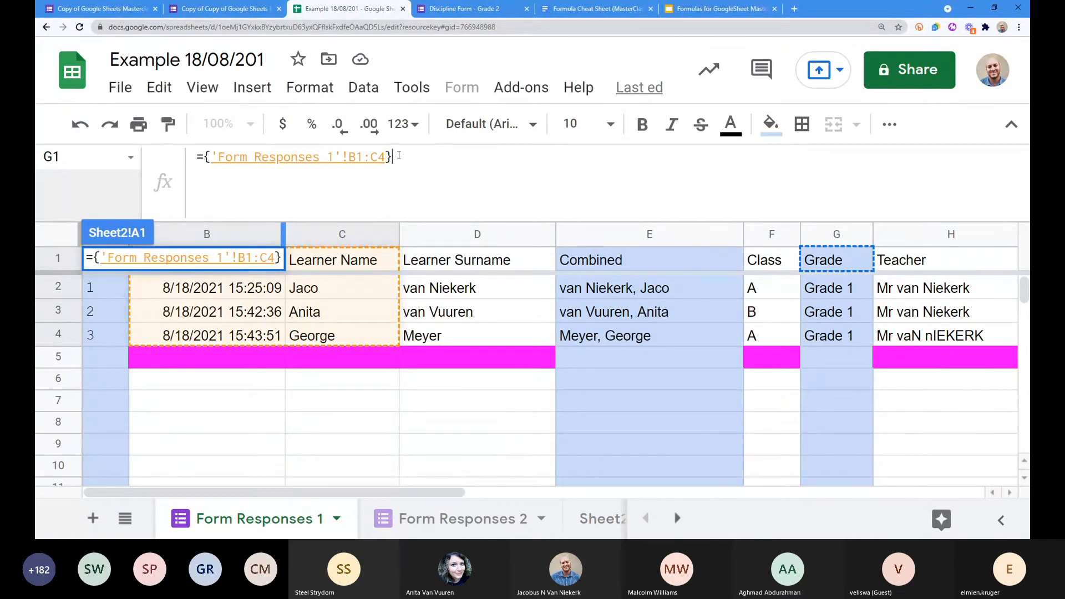
left_click_drag(136, 263, 210, 331)
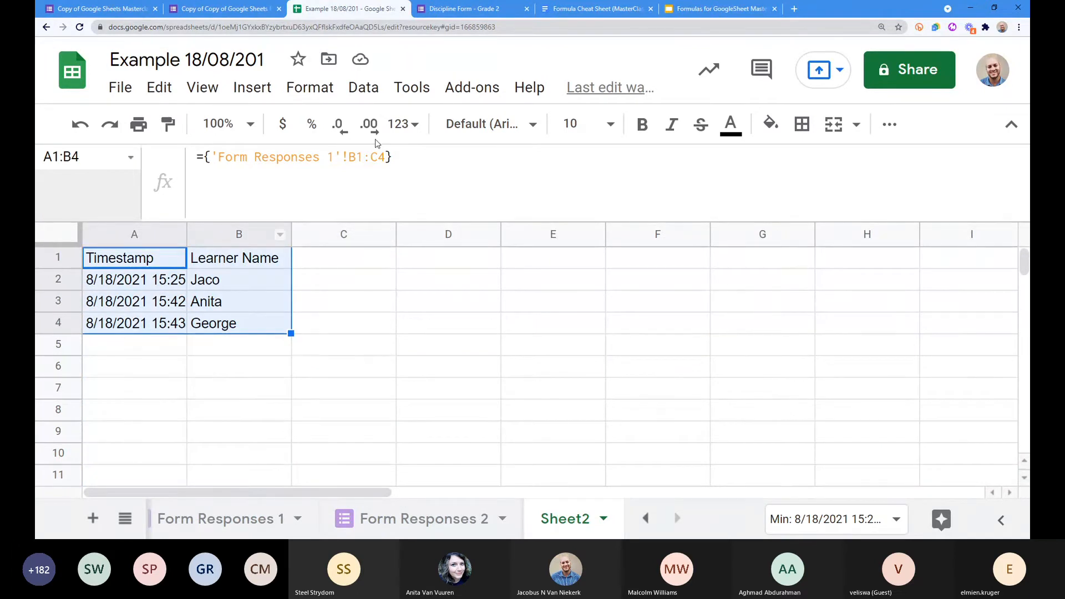
left_click(416, 389)
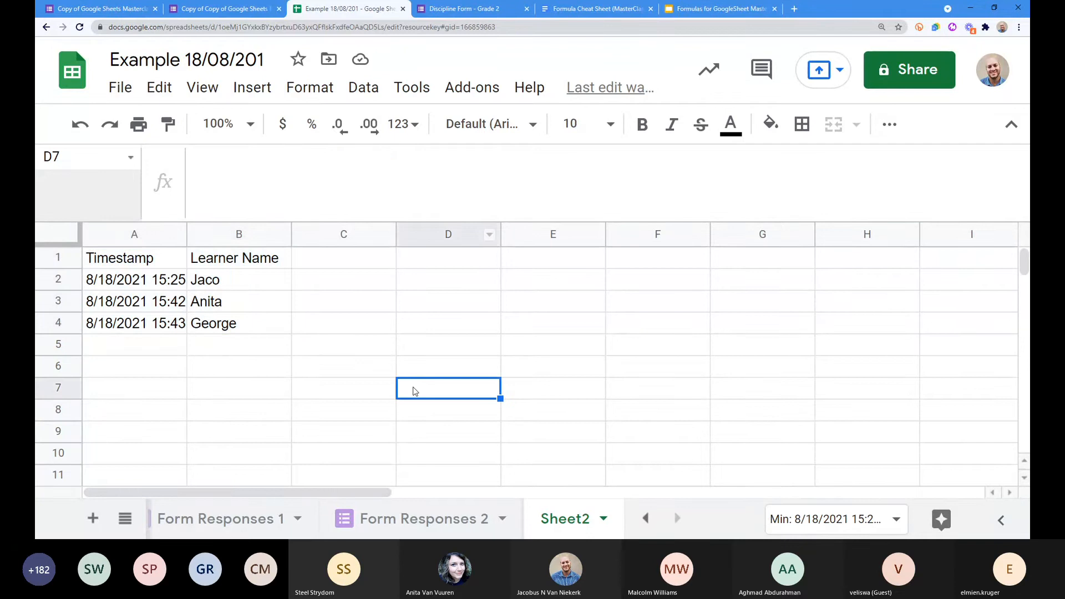
Step: Type 456 in B3 to trigger a #REF! error, then delete it so the array refills
left_click(203, 307)
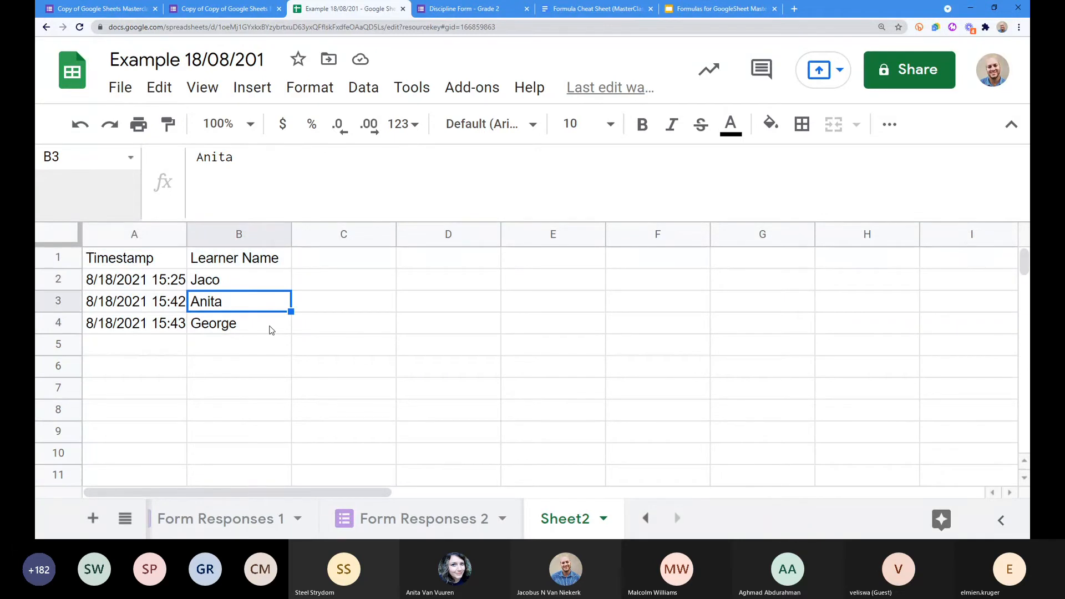
type("456")
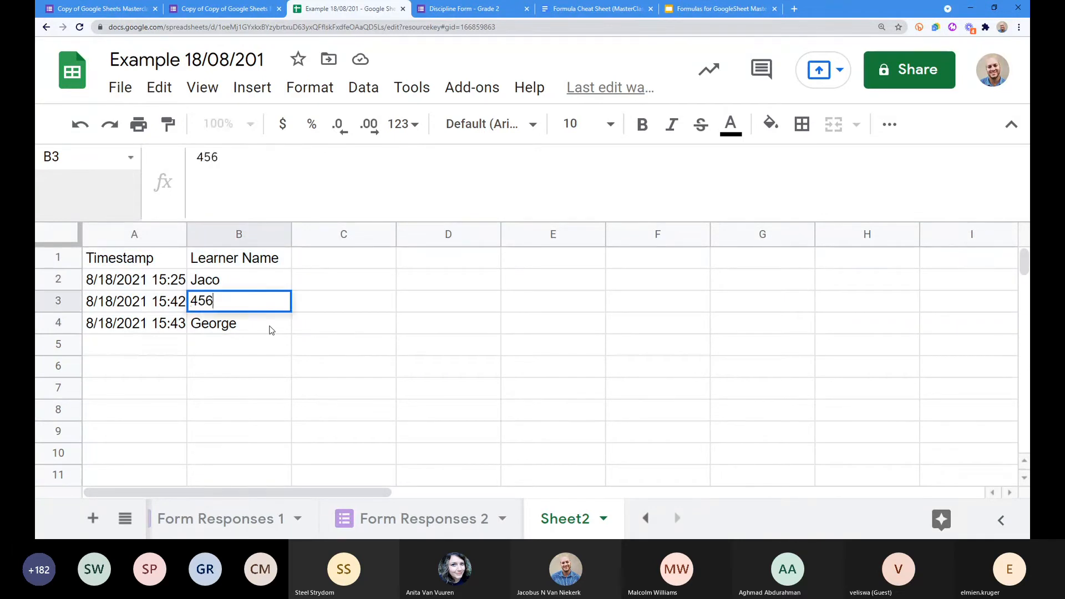
key("Return")
left_click(92, 258)
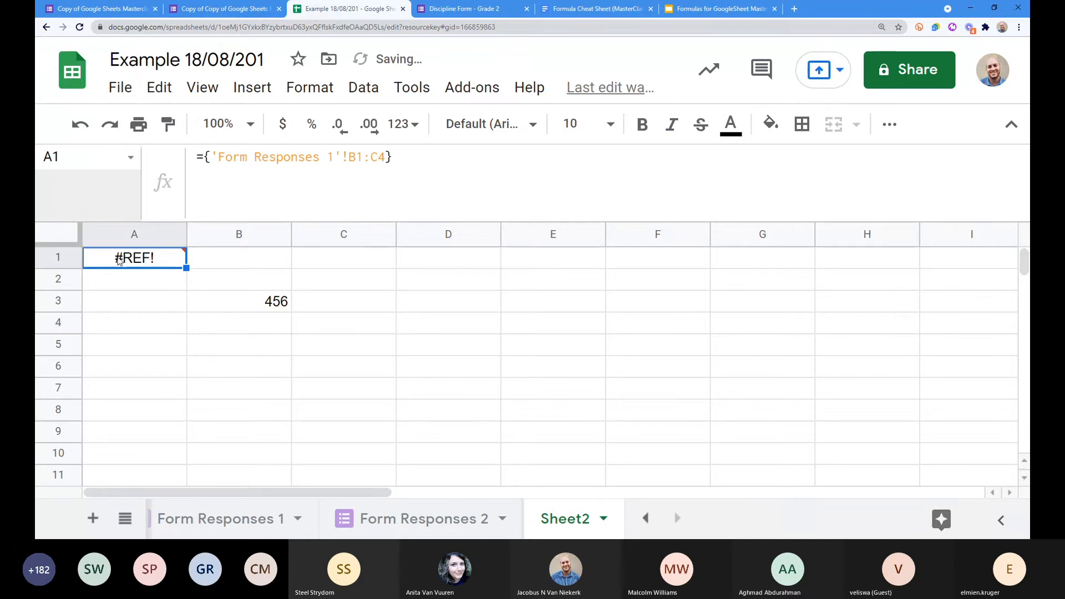
left_click(126, 280)
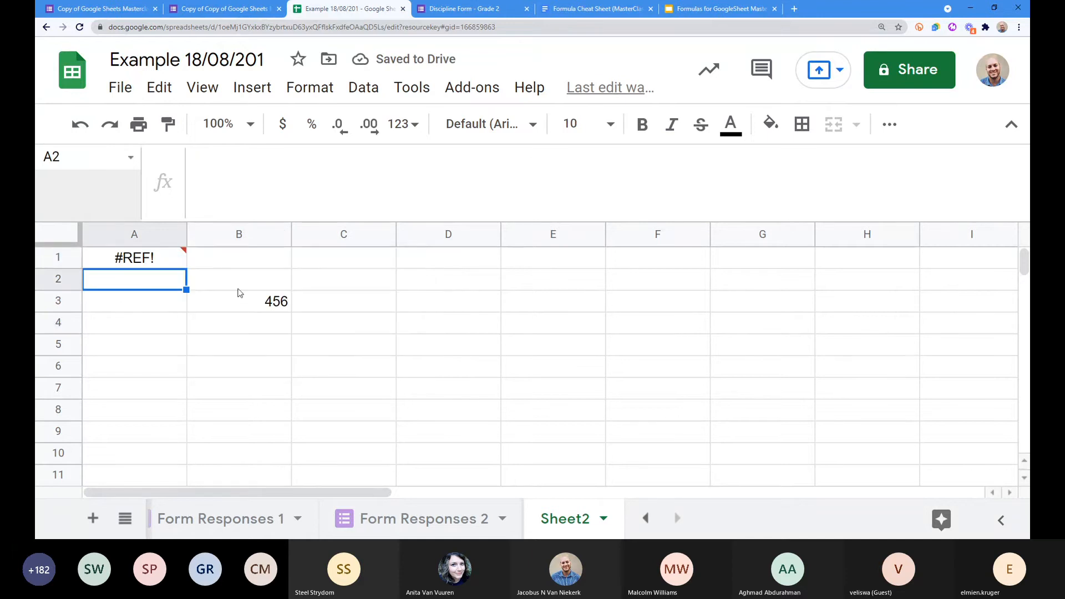
left_click_drag(263, 323, 139, 260)
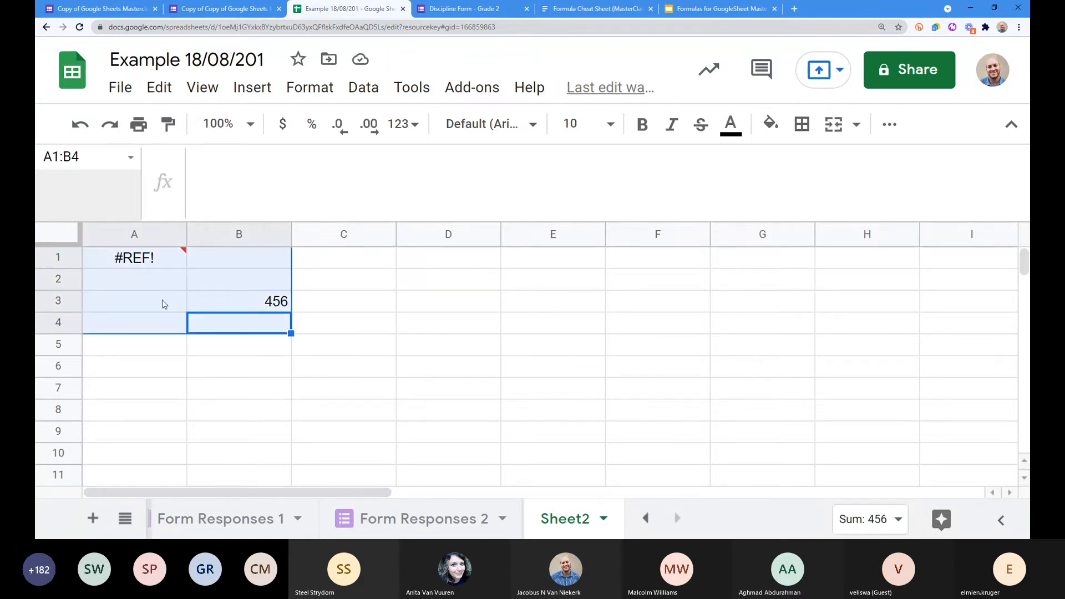
left_click(232, 308)
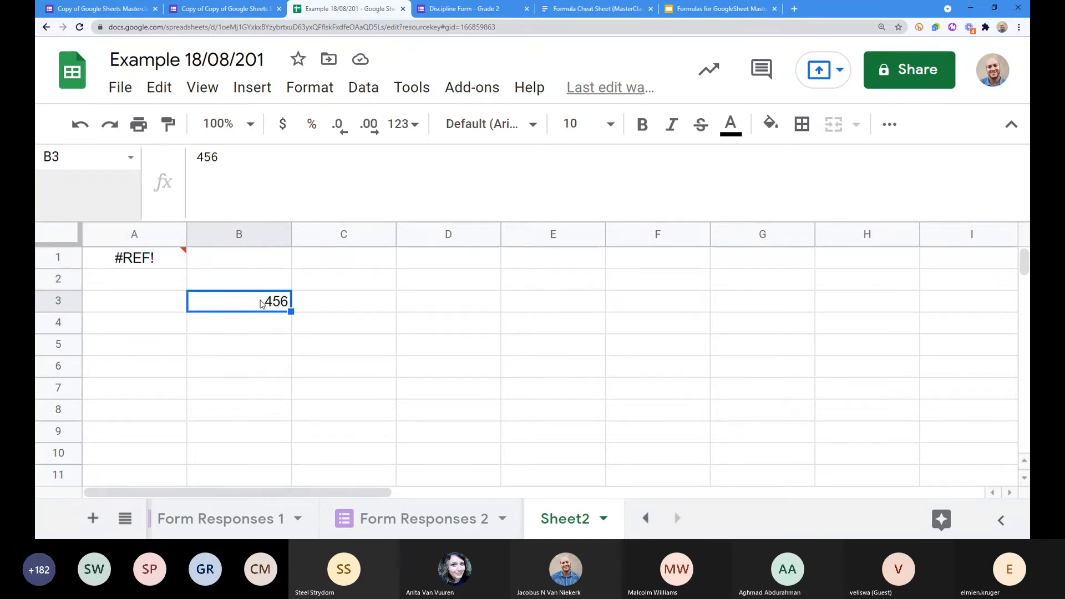
key("Delete")
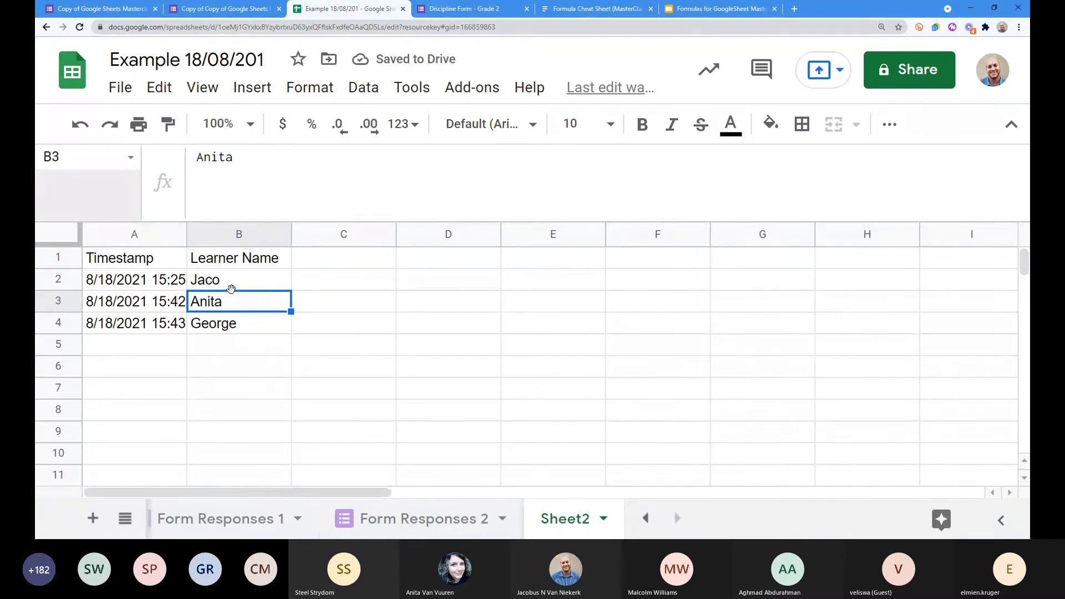
left_click(139, 262)
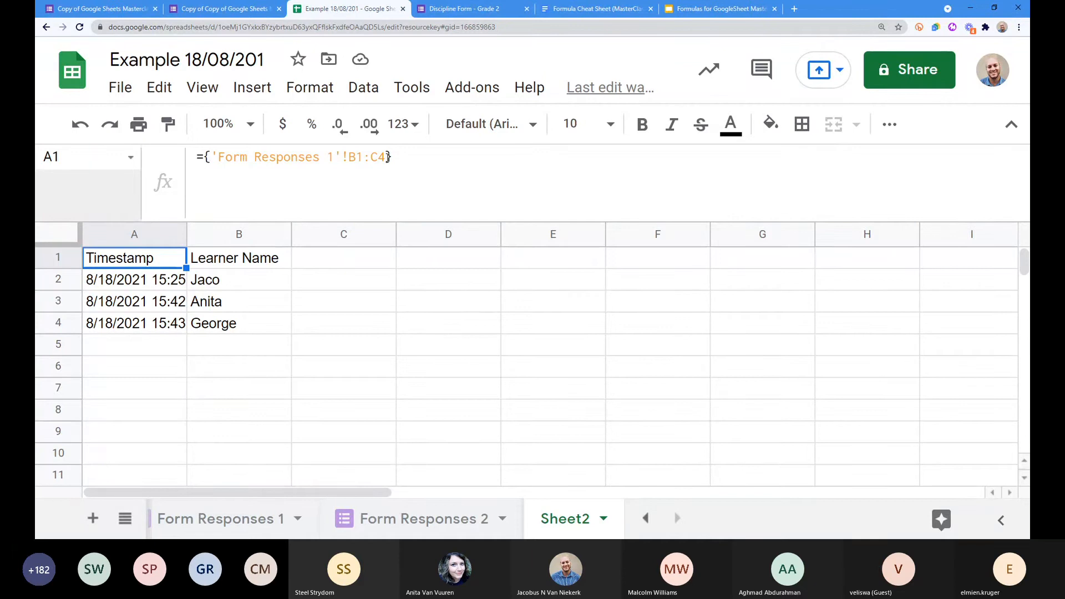
Step: Add a semicolon after 'Form Responses 1'!B1:C4 inside A1's braces, ready for a second range
left_click_drag(387, 157, 211, 157)
left_click(390, 210)
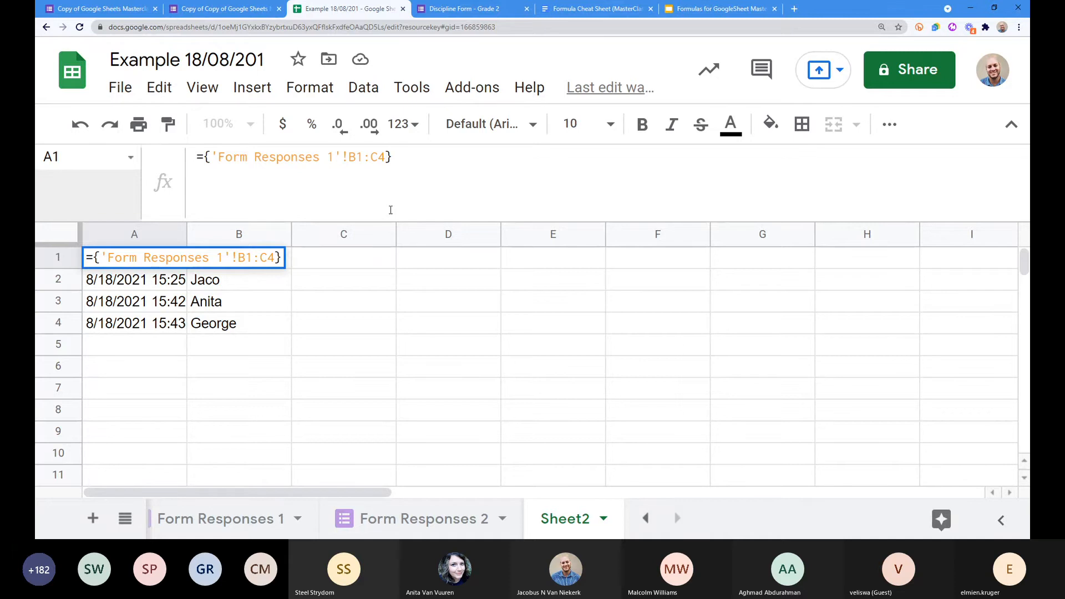
type(";")
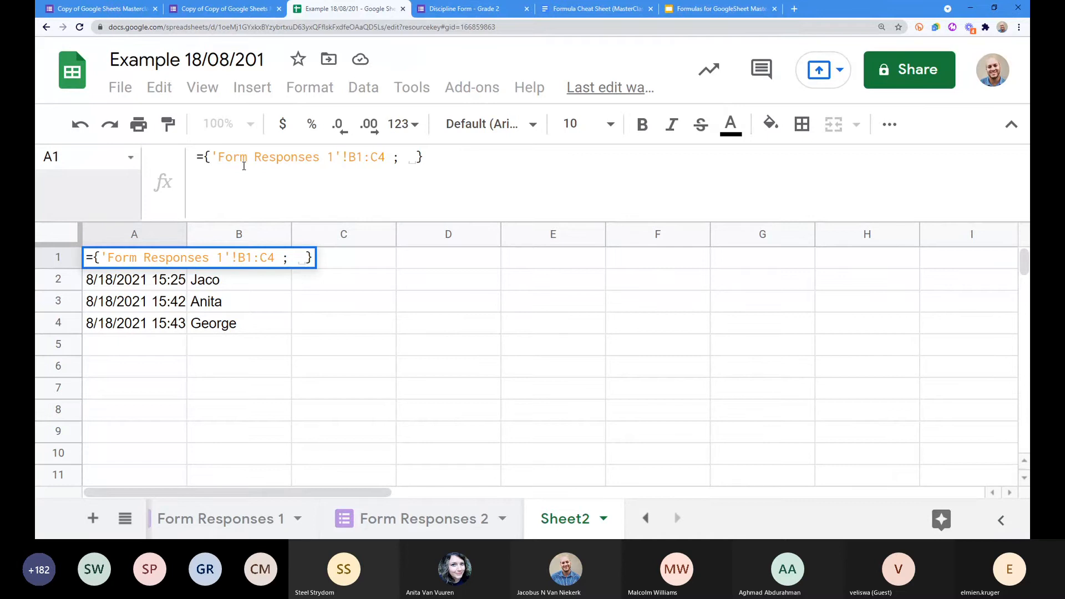
left_click_drag(213, 158, 386, 168)
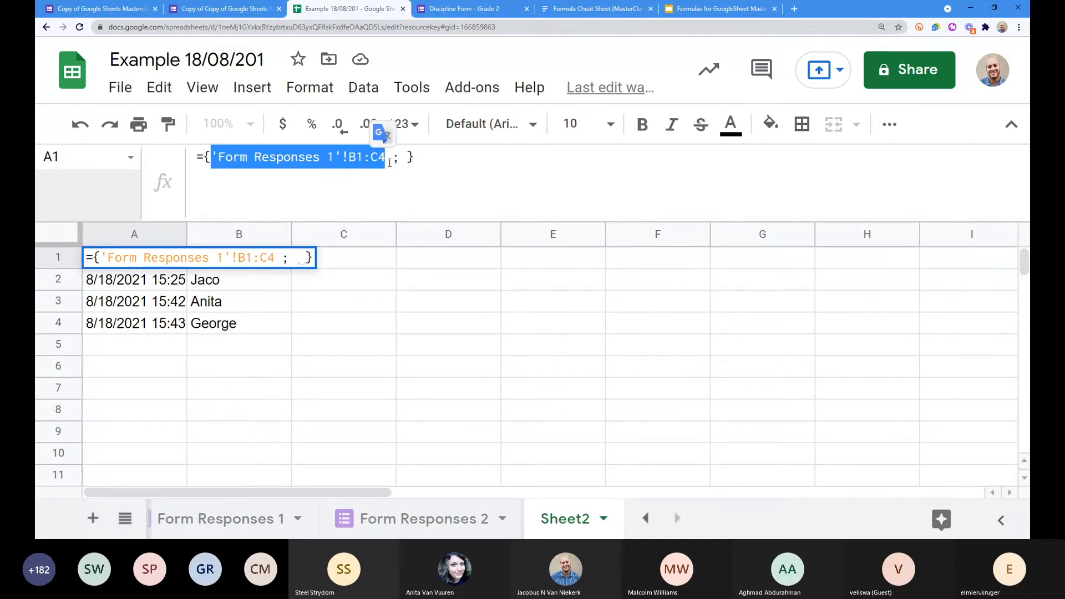
left_click(407, 158)
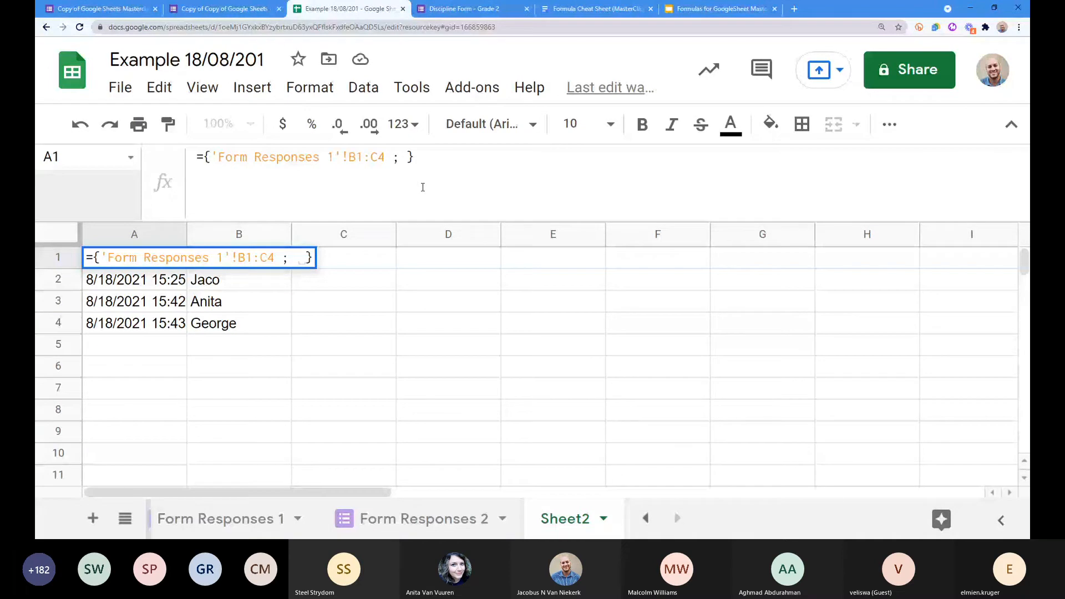
Step: Replace the A1 array contents with A,B,C, which produces a parse error
left_click_drag(210, 157, 402, 157)
key("BackSpace")
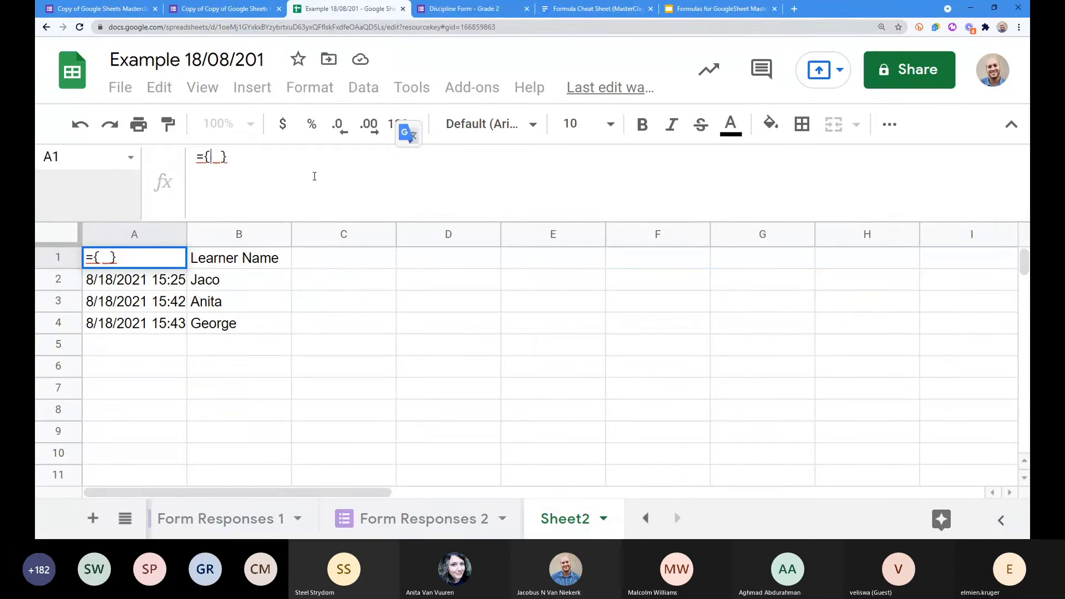
type("A,B,C")
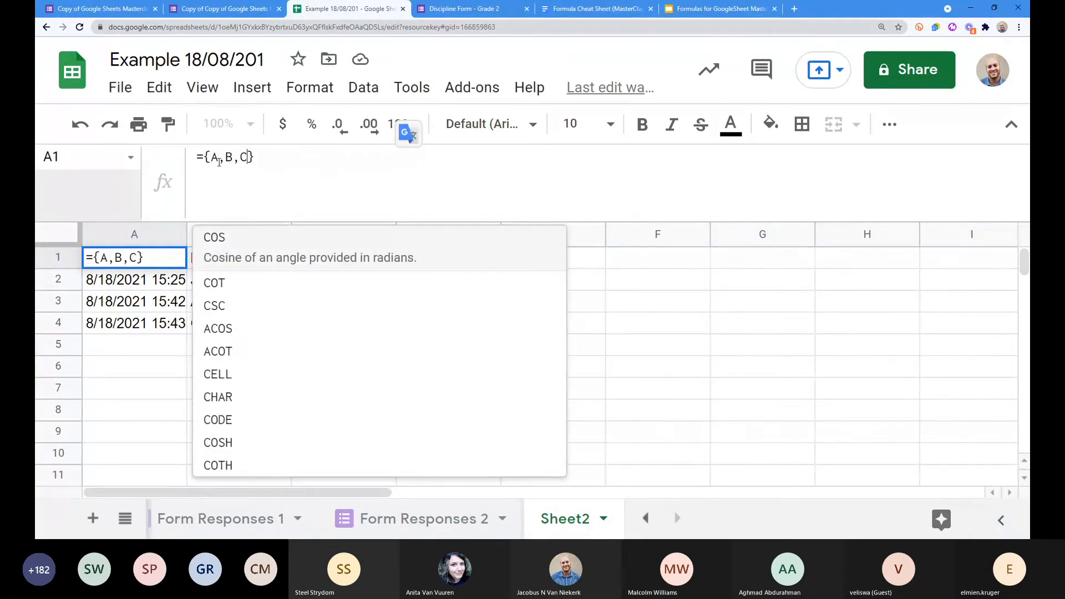
key("Return")
left_click(158, 259)
Step: Change the array to ={1,2,3} so 1, 2 and 3 fill A1:C1
double_click(214, 157)
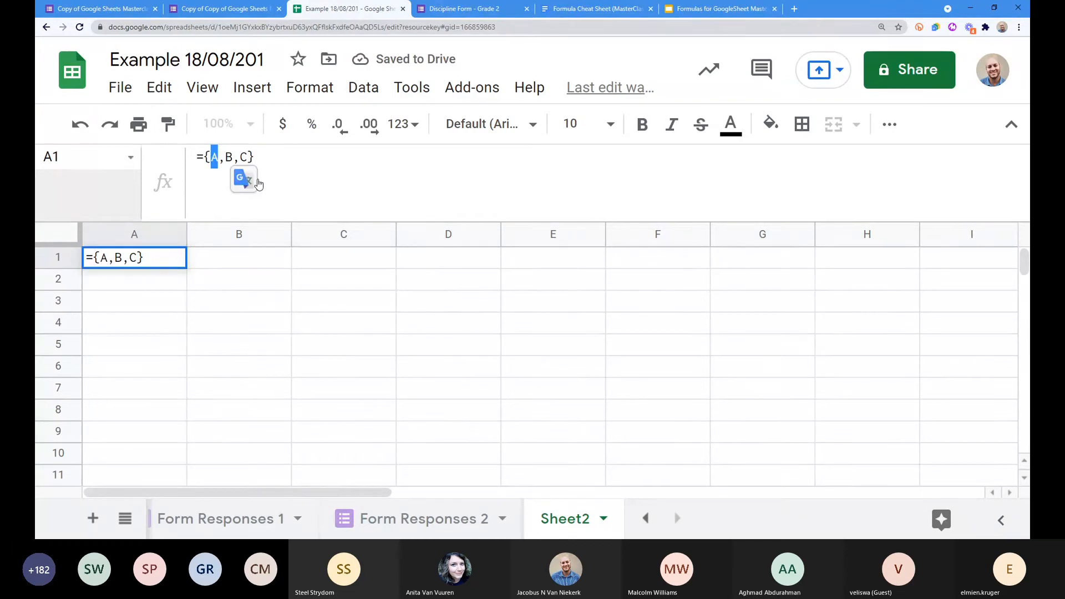
key("Delete")
key("Delete")
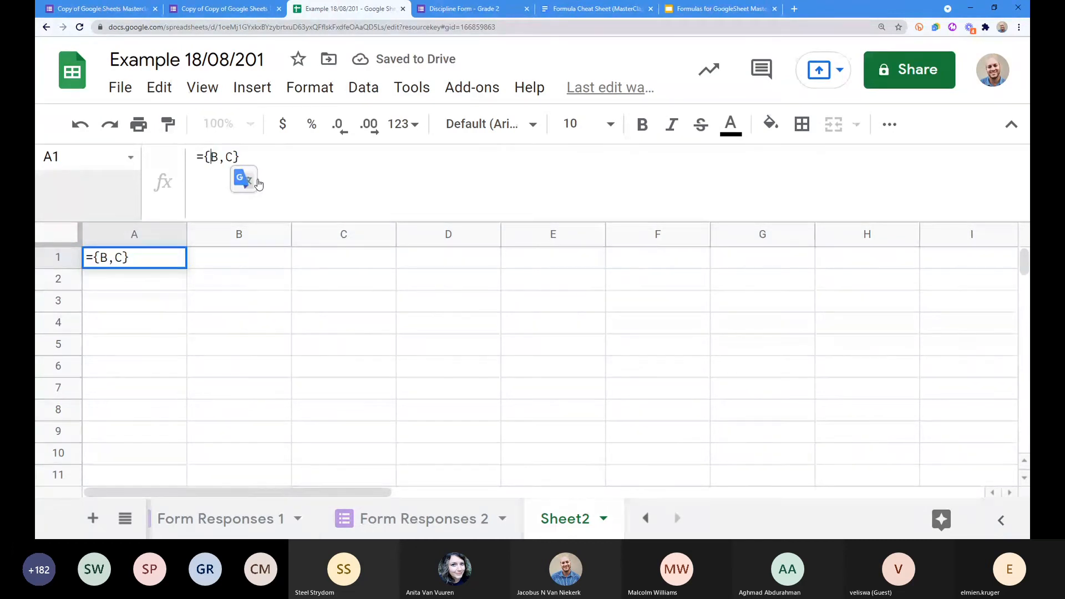
type("1,2,3")
key("Delete")
key("Delete")
key("Delete")
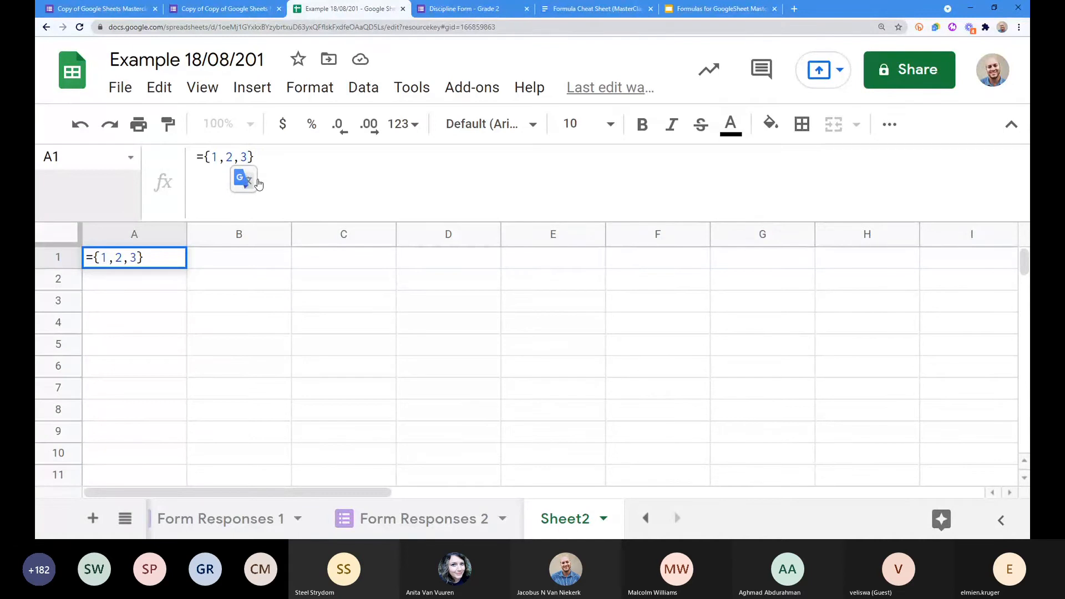
key("Return")
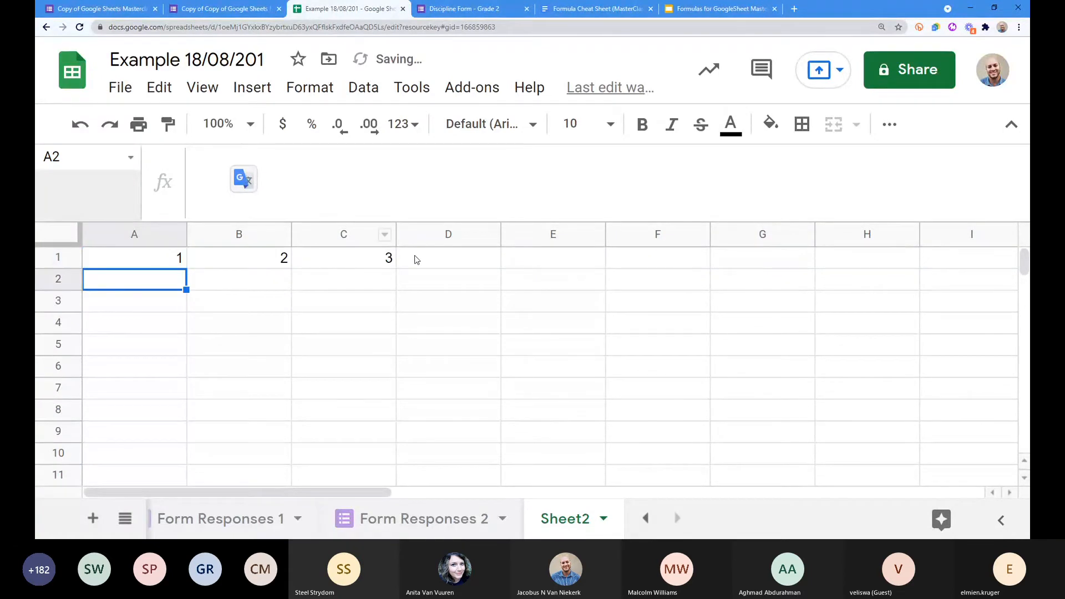
key("Up")
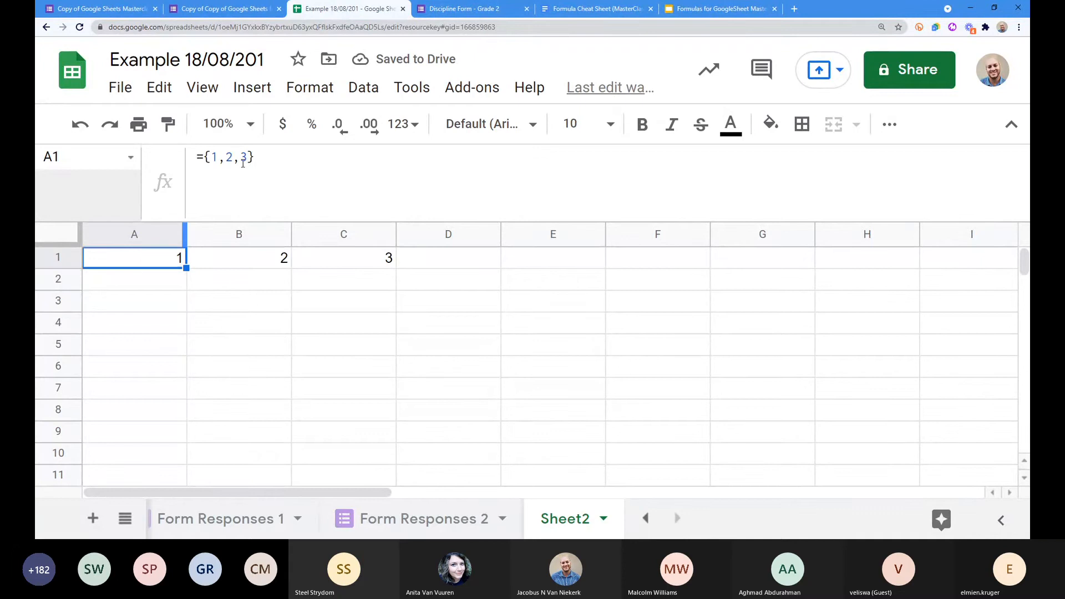
left_click(247, 160)
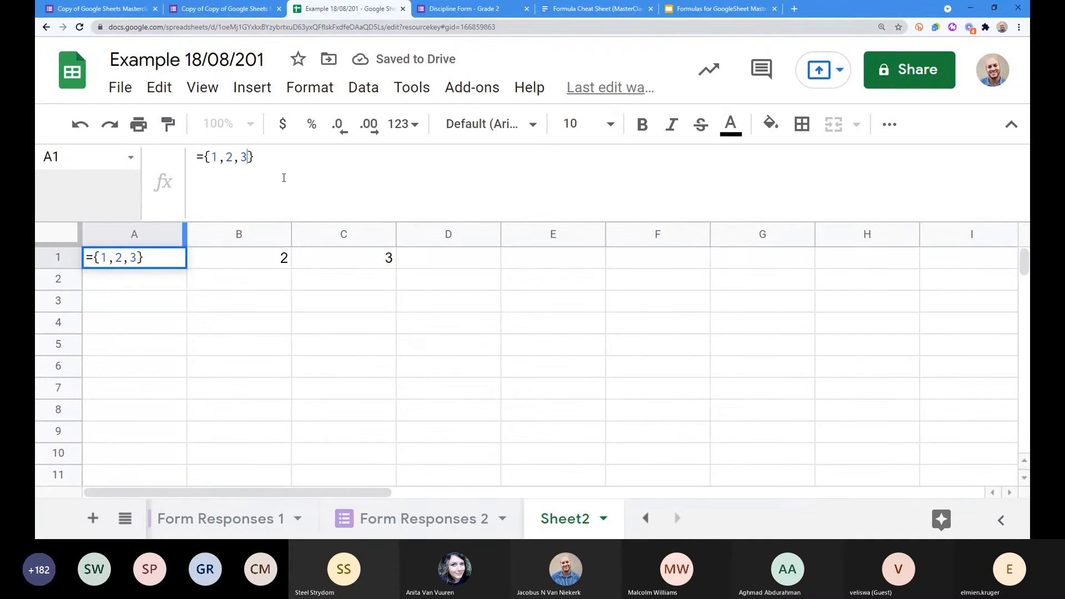
Step: Extend the A1 array to ={1,2,3 ; 4,5,6}, adding a second row
type(";1,2")
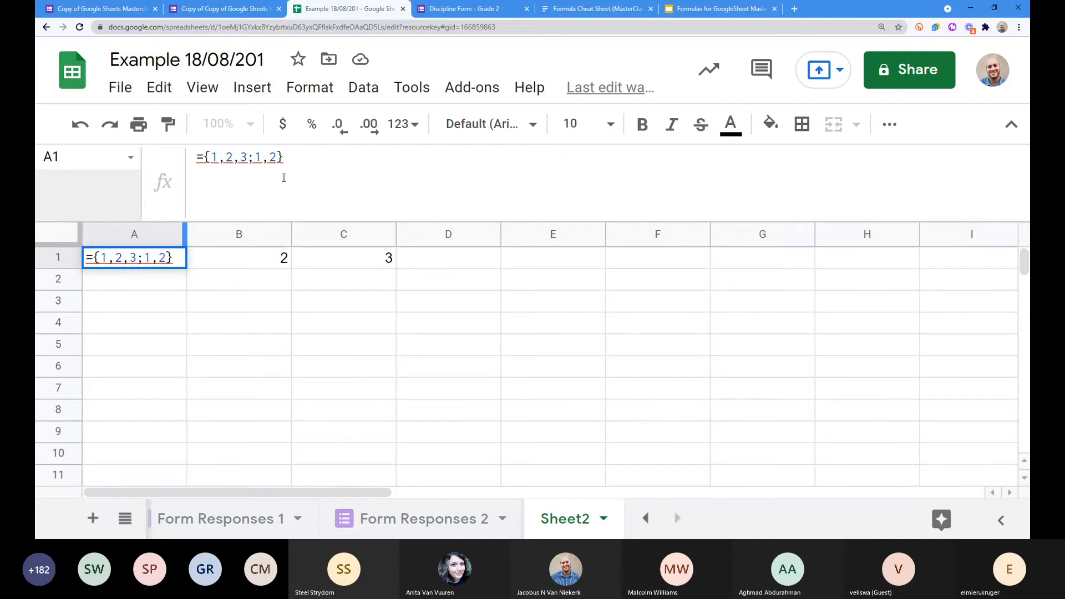
key("Return")
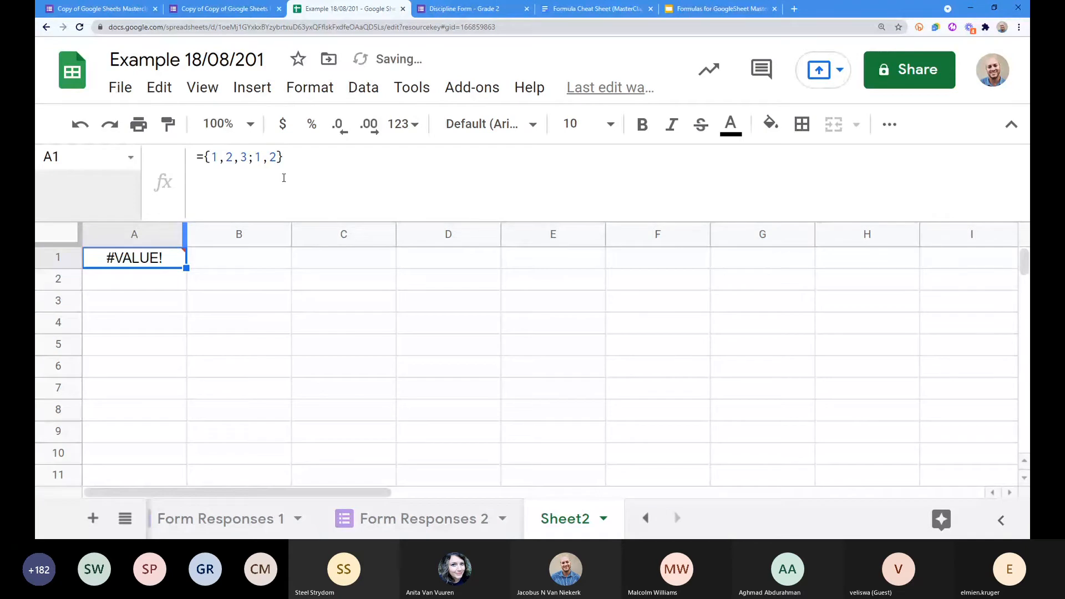
left_click(254, 158)
left_click(248, 157)
left_click(213, 158)
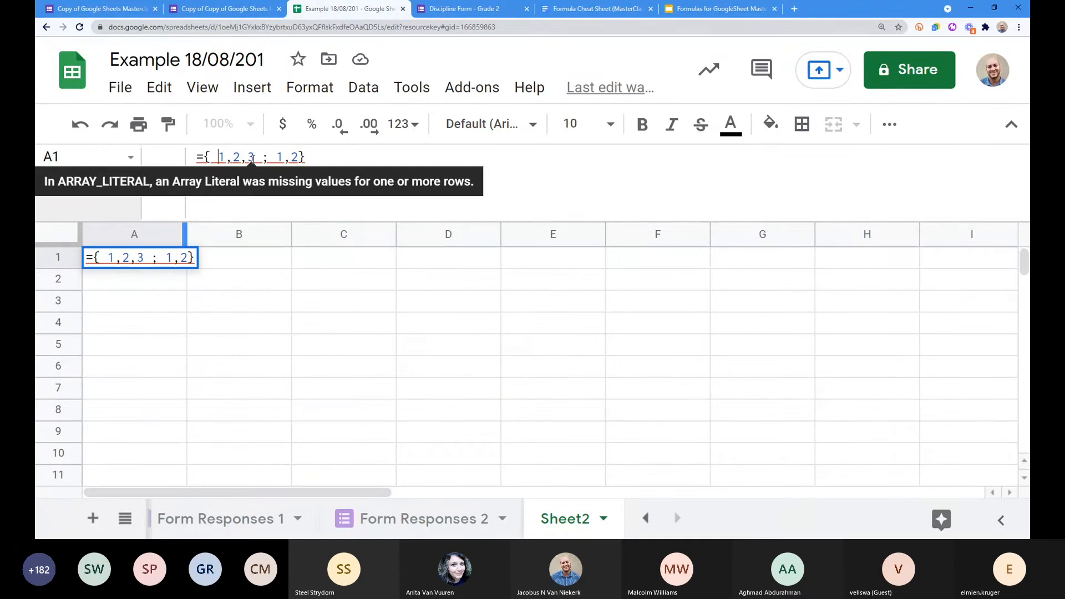
left_click_drag(218, 157, 252, 158)
left_click(277, 157)
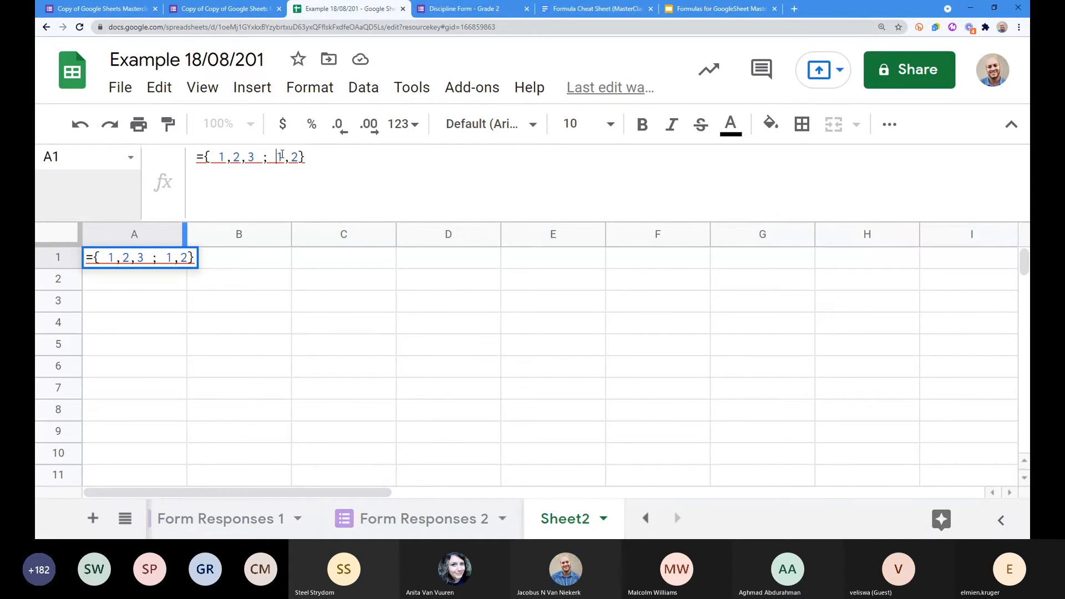
left_click_drag(277, 158, 299, 157)
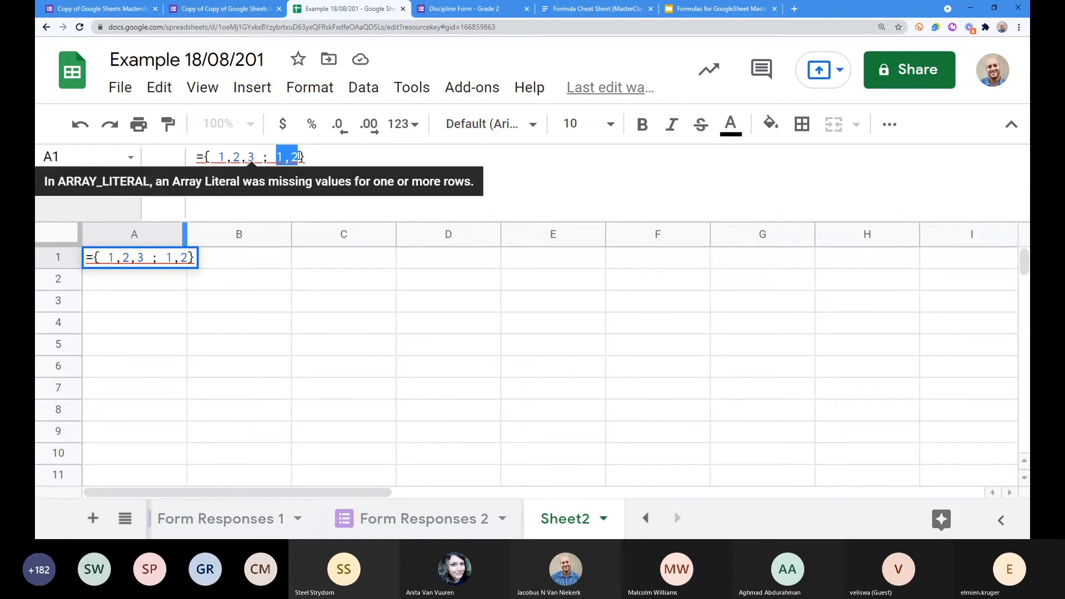
left_click(298, 157)
key("BackSpace")
key("BackSpace")
key("BackSpace")
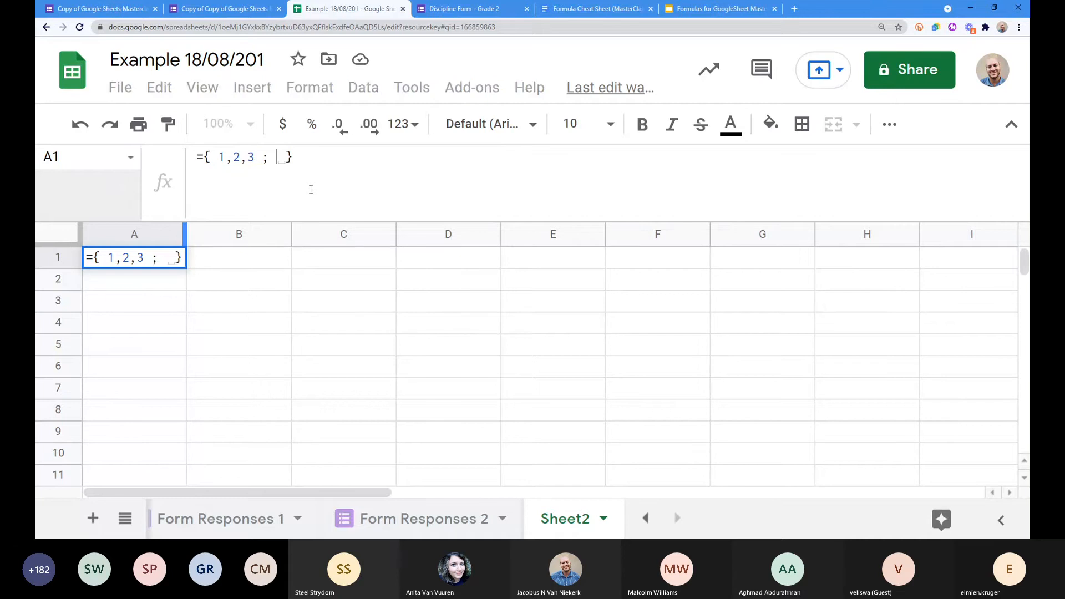
type("4,")
type("5,6")
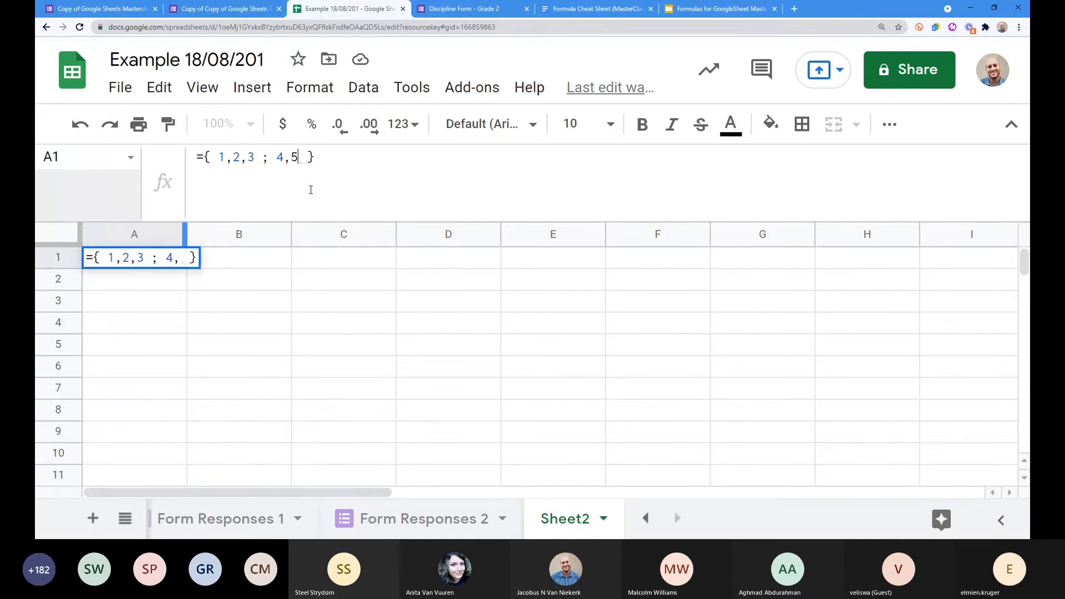
key("Return")
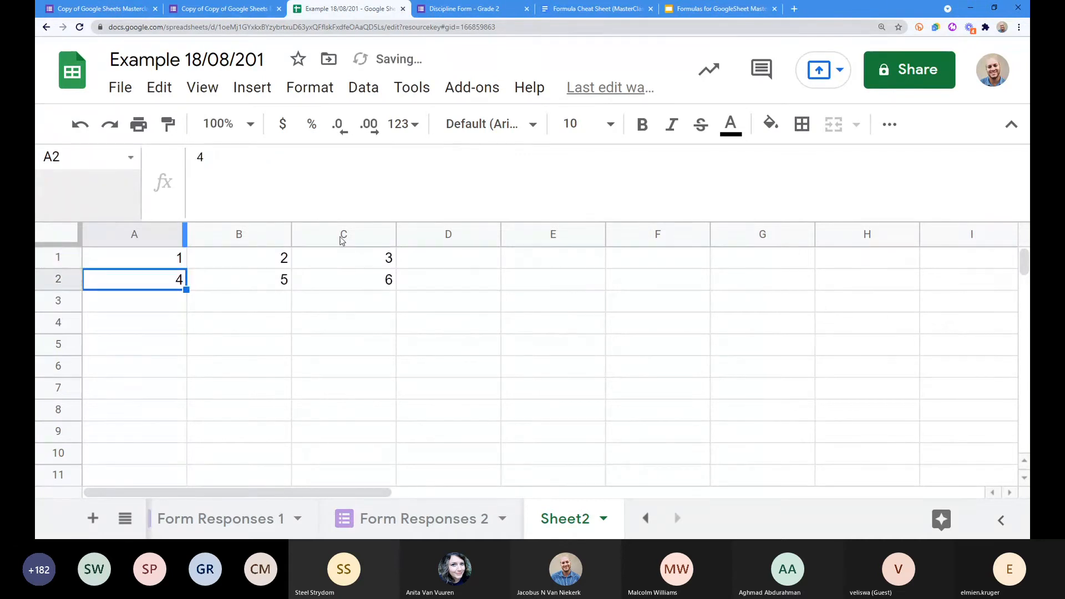
Step: Check the spilled values in B1, C1, B2 and C2, then recommit the A1 formula
left_click(153, 260)
left_click(234, 261)
left_click(328, 261)
left_click(244, 278)
left_click(322, 278)
left_click(137, 261)
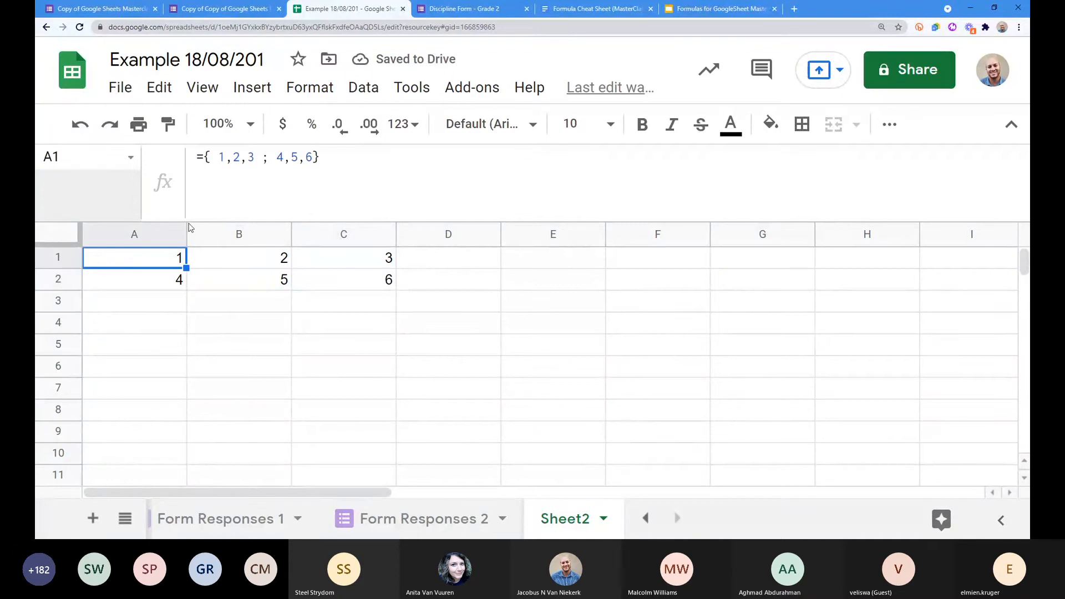
left_click(222, 159)
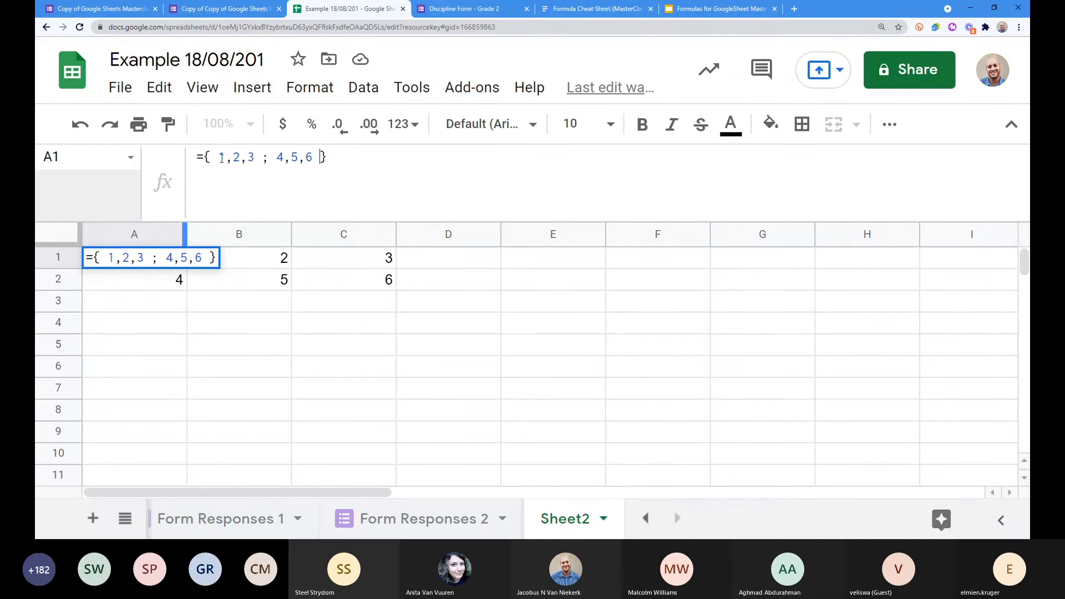
key("Return")
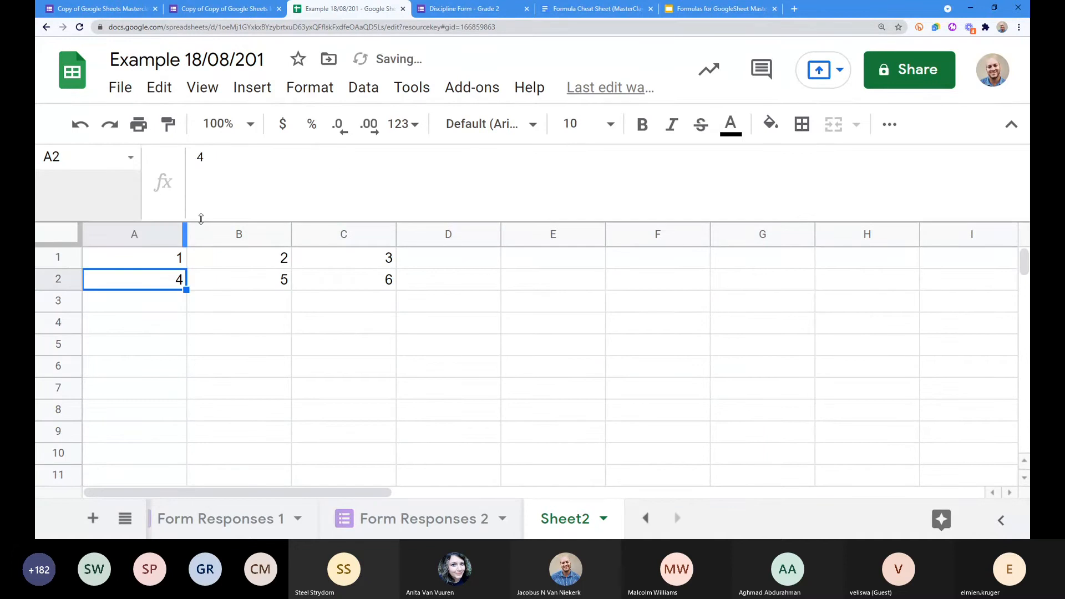
key("Up")
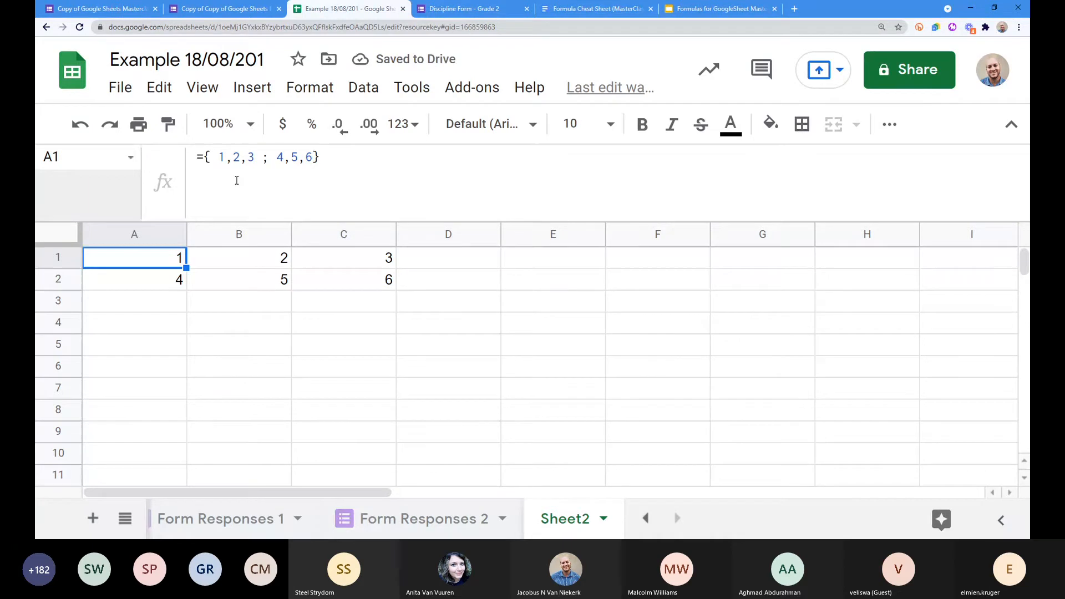
Step: Erase the 1,2,3 ; 4,5,6 values, inner space and closing brace, leaving only ={
left_click_drag(218, 157, 313, 157)
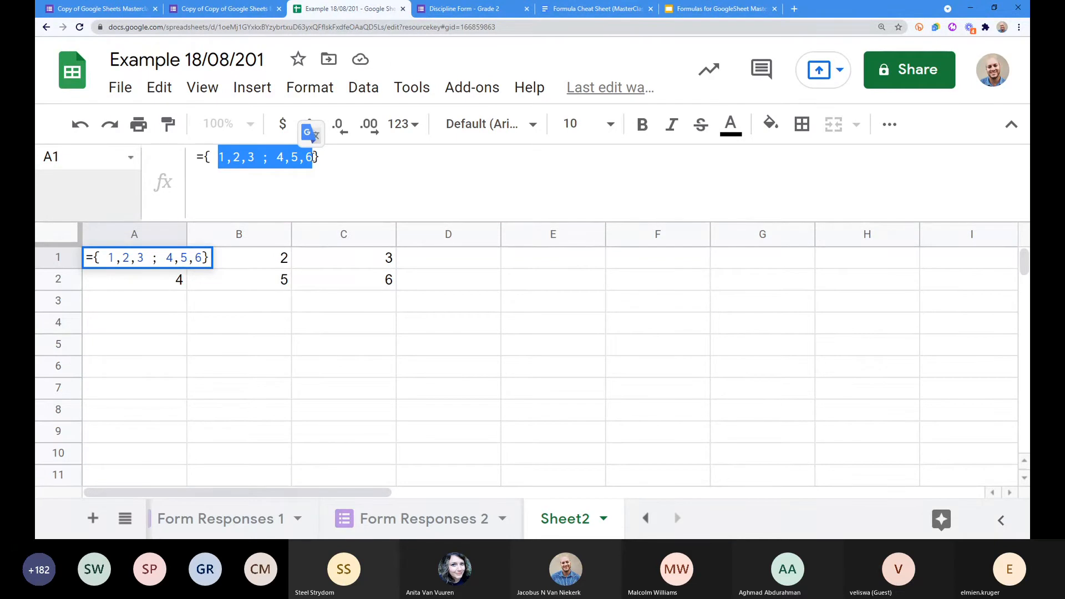
key("BackSpace")
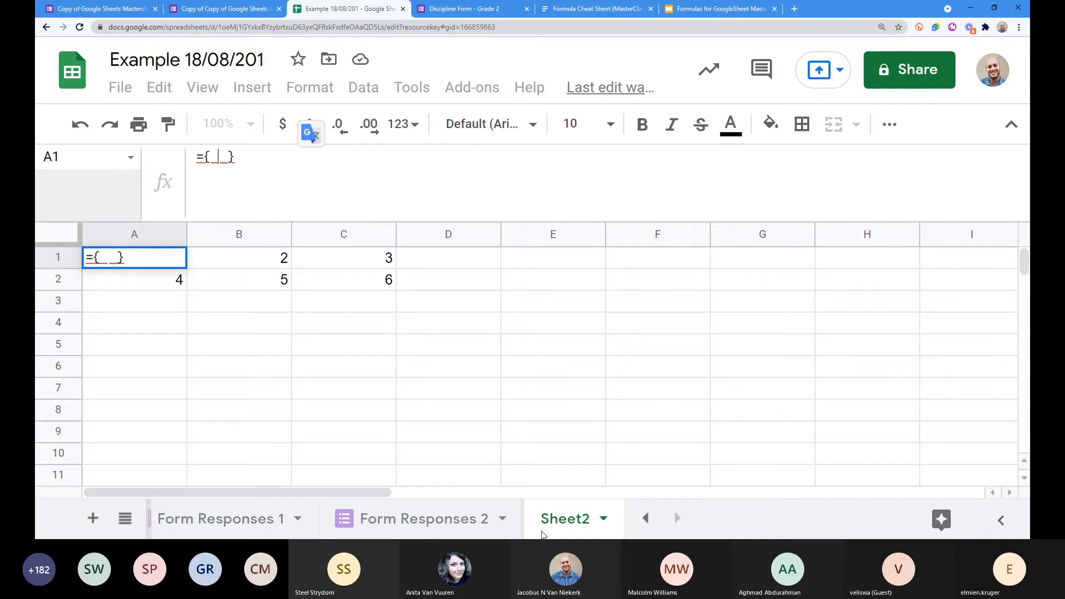
left_click(646, 519)
left_click_drag(234, 157, 210, 157)
key("BackSpace")
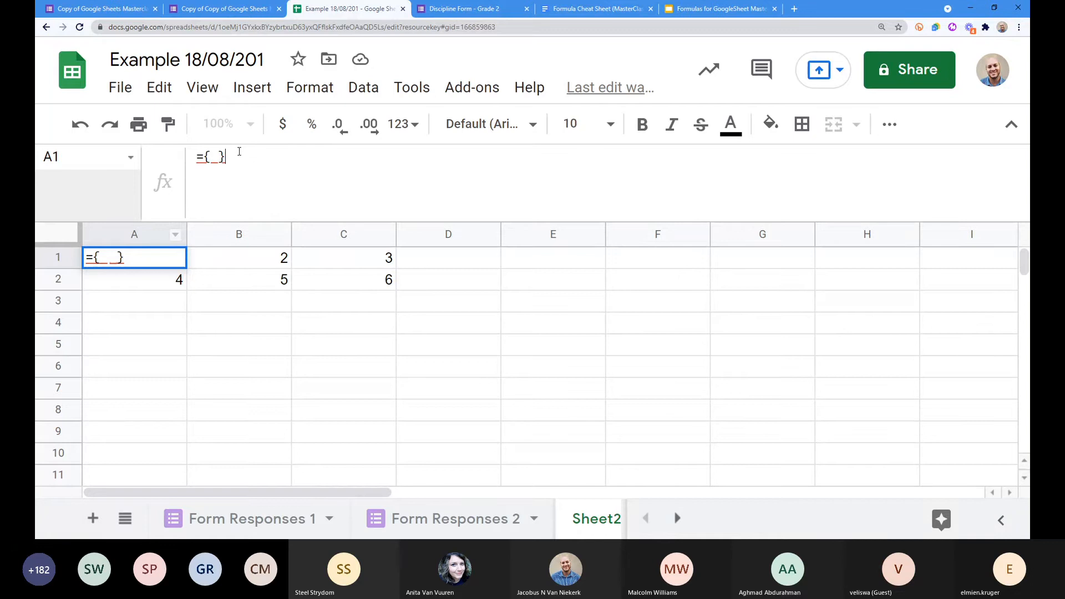
key("Delete")
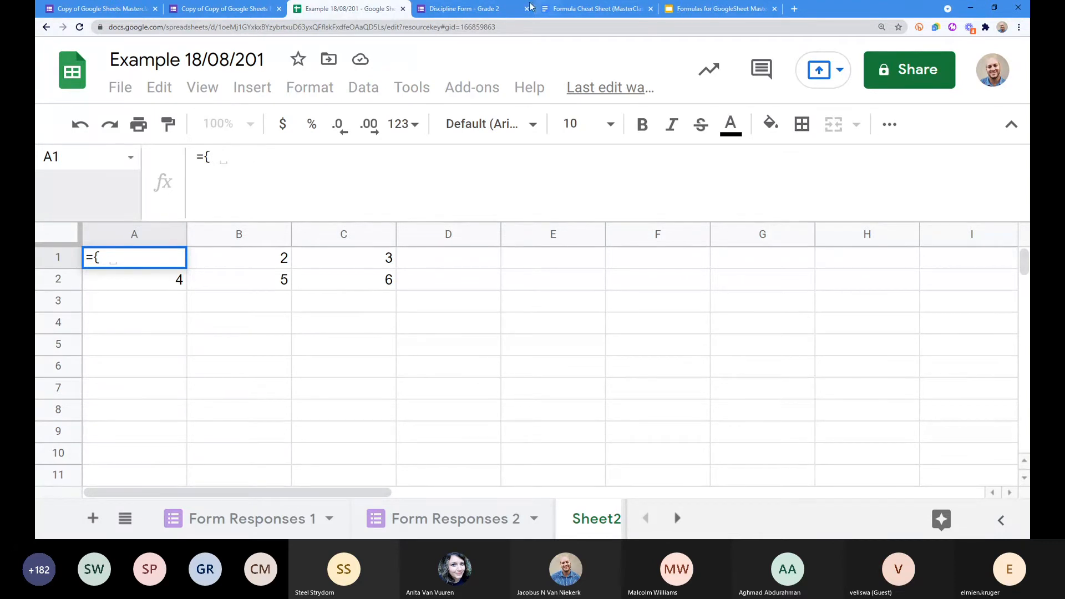
Step: Insert the 'Form Responses 1'!B2:J5 range into the braces and close the array with }
left_click(286, 520)
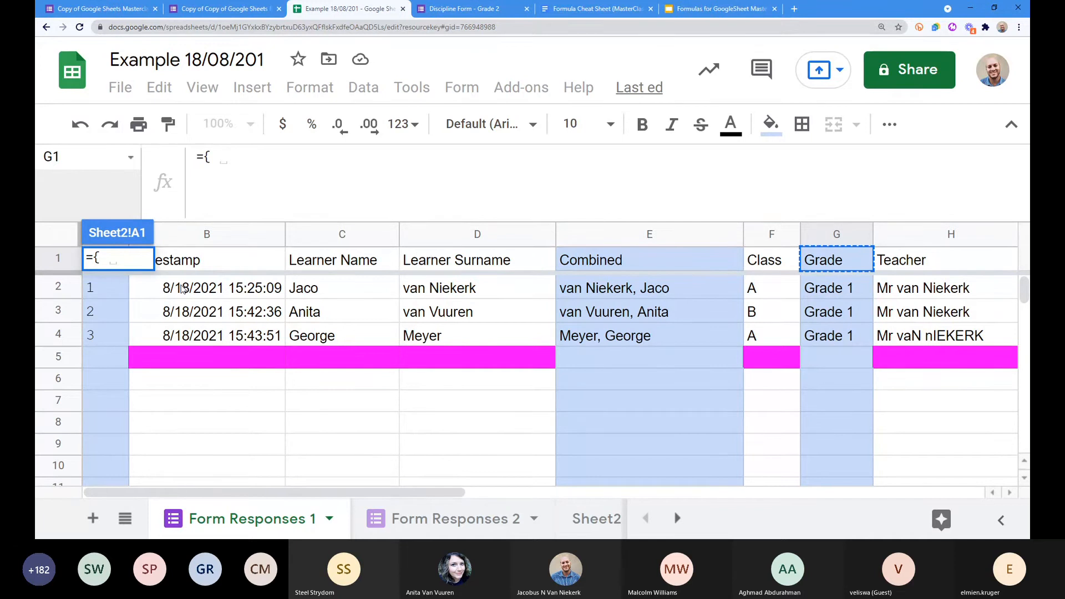
left_click_drag(183, 288, 361, 335)
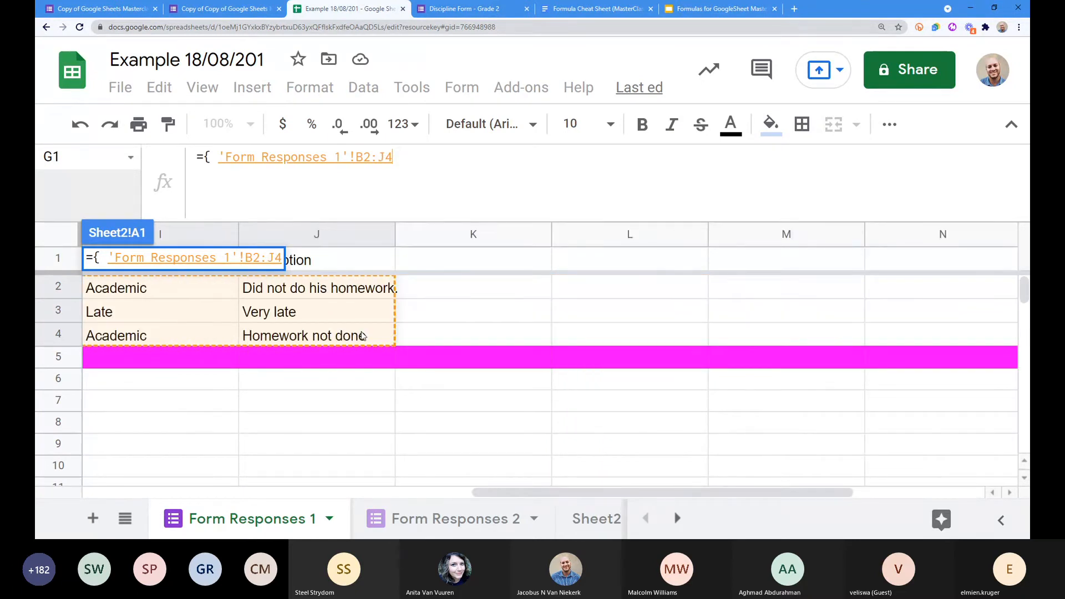
left_click_drag(362, 335, 369, 367)
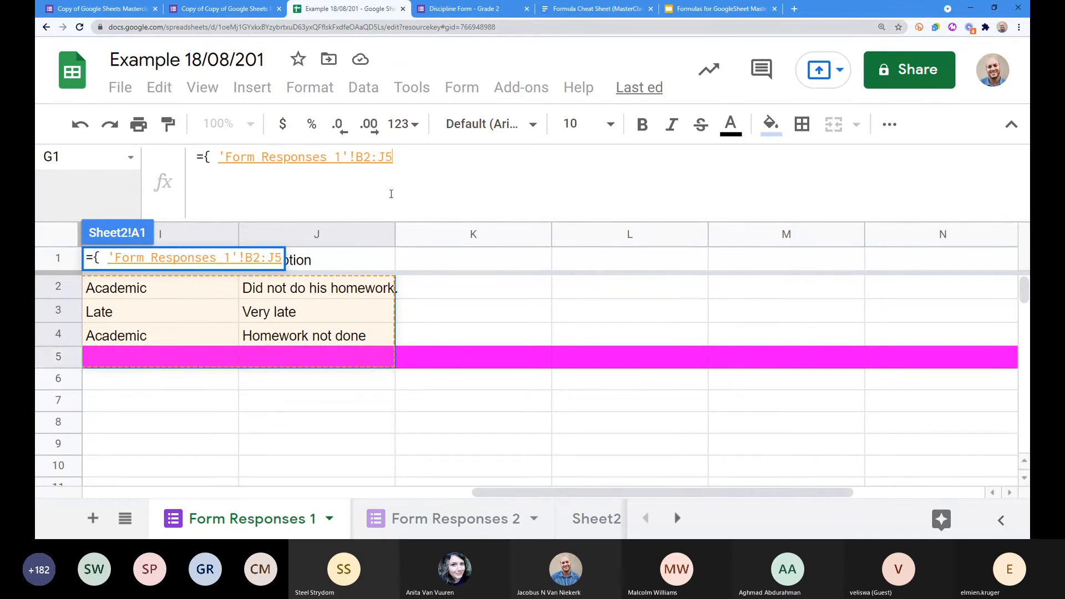
left_click(405, 156)
type("}")
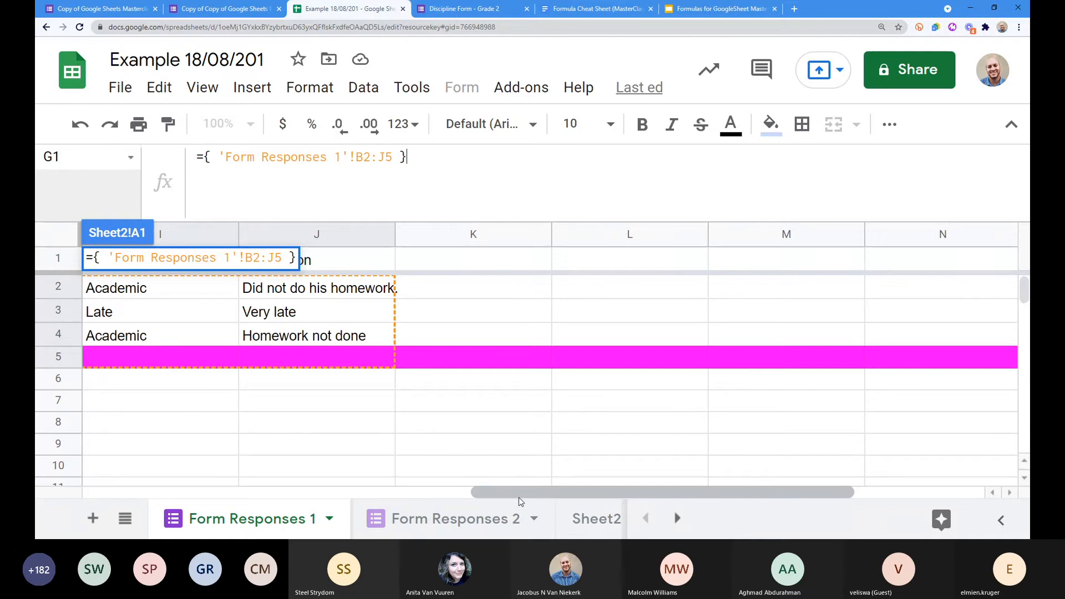
left_click_drag(521, 499, 133, 499)
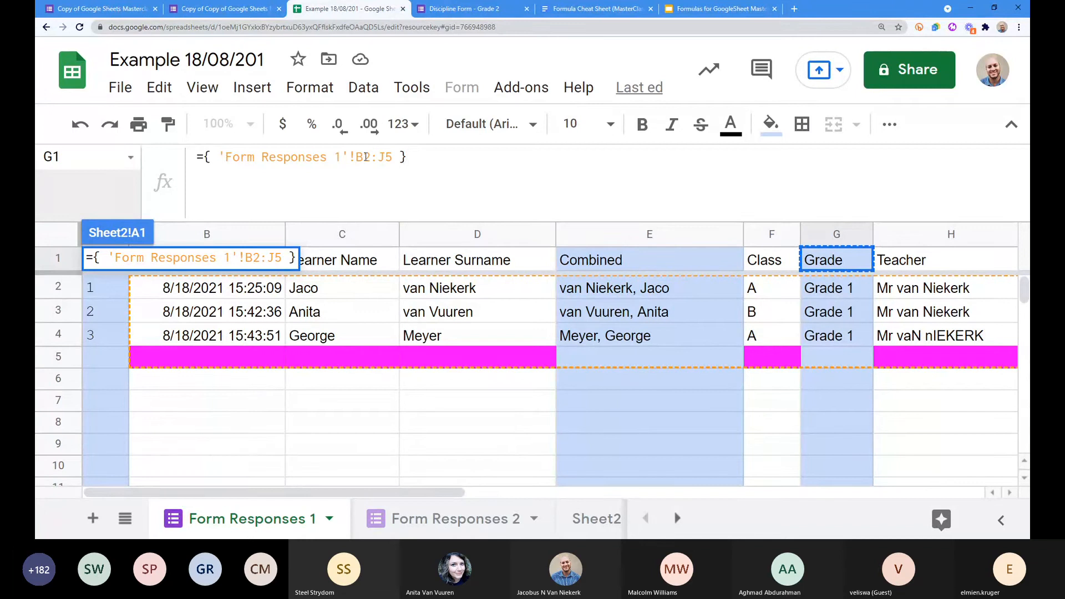
double_click(366, 156)
double_click(388, 157)
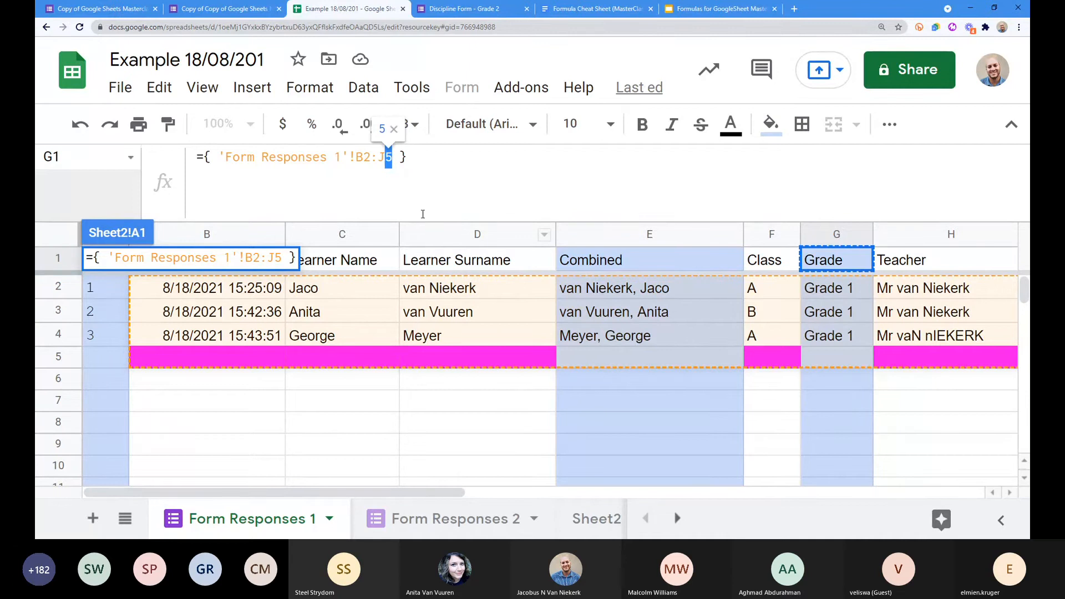
left_click(416, 156)
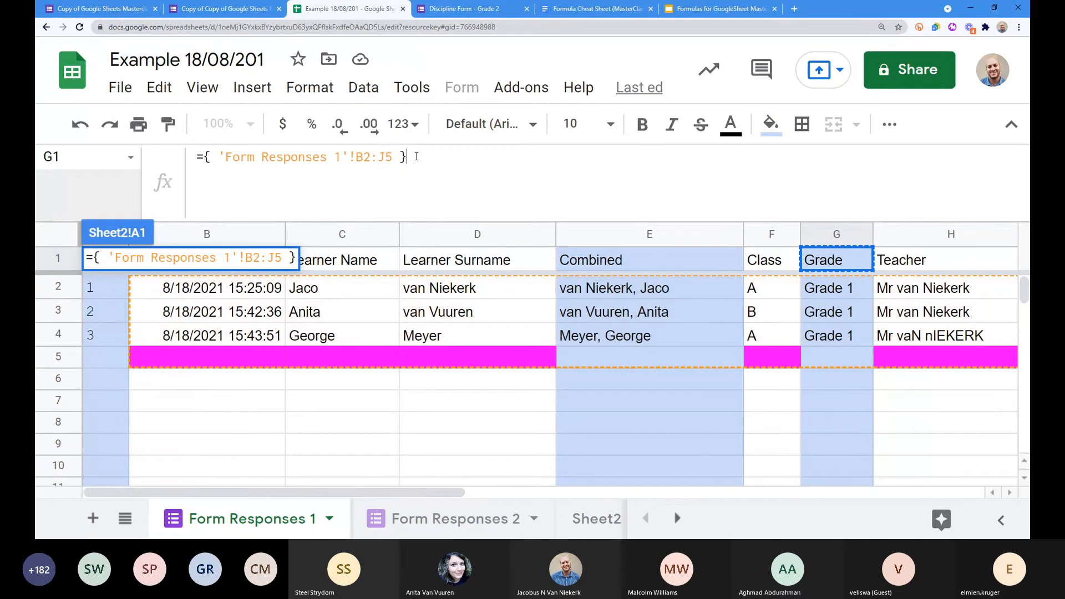
Step: Commit the stacked-responses formula in A1, then copy it and paste it into B2
key("Return")
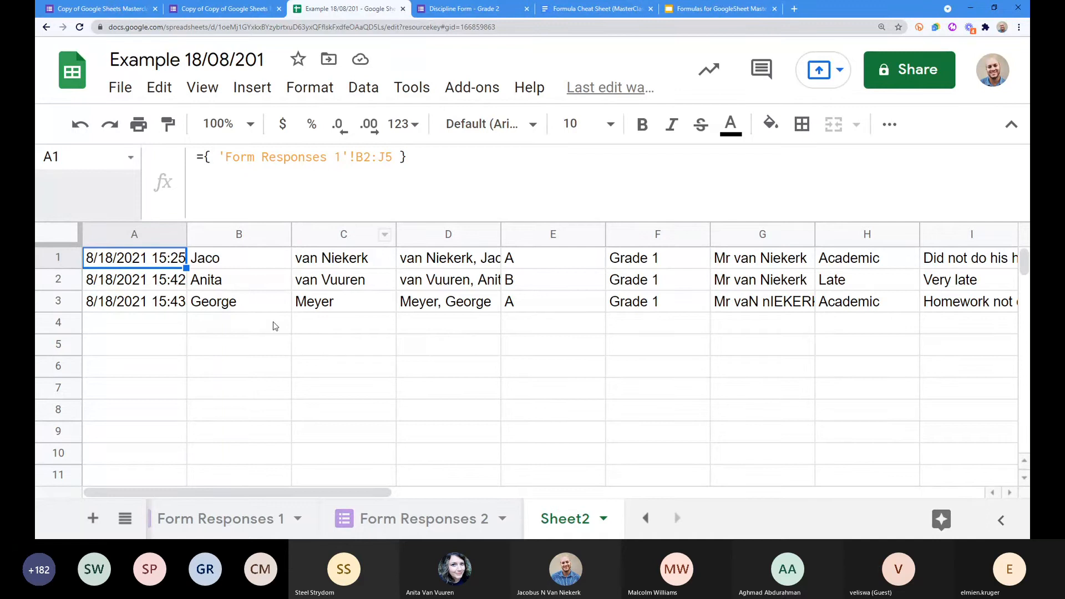
key("ctrl+c")
left_click(228, 286)
key("ctrl+v")
left_click(159, 259)
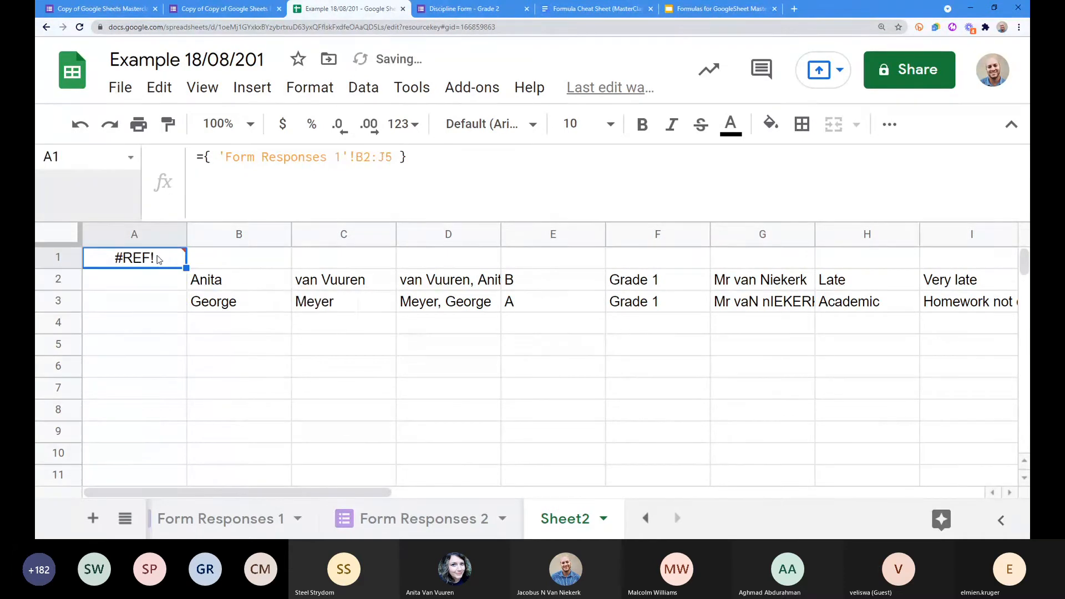
Step: Clear A1, inspect the #REF! result, then undo both the clear and the B2 paste
key("Delete")
left_click(149, 340)
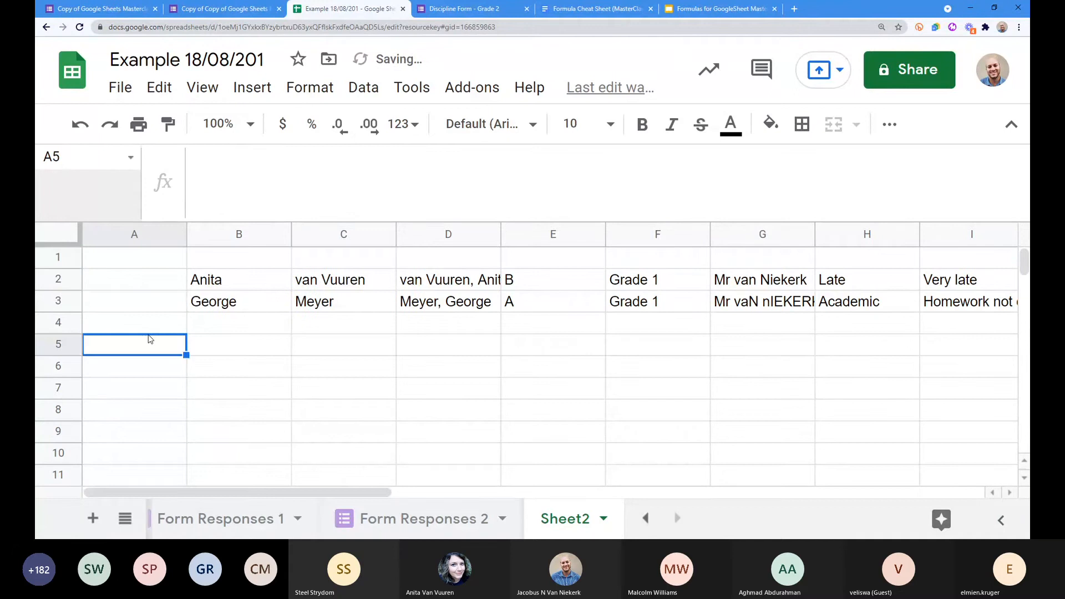
left_click(261, 280)
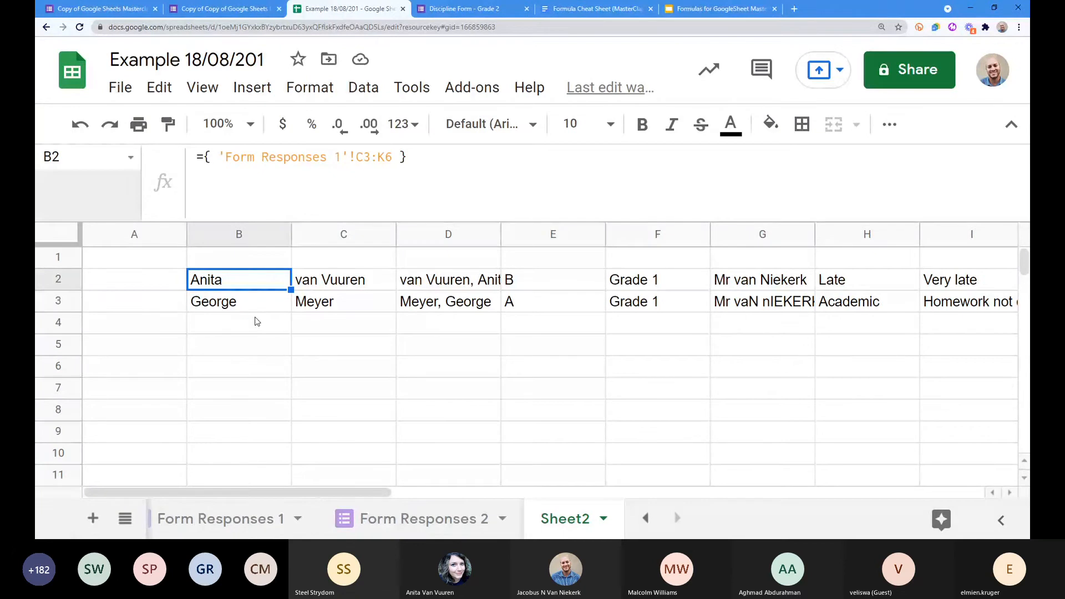
key("ctrl+z")
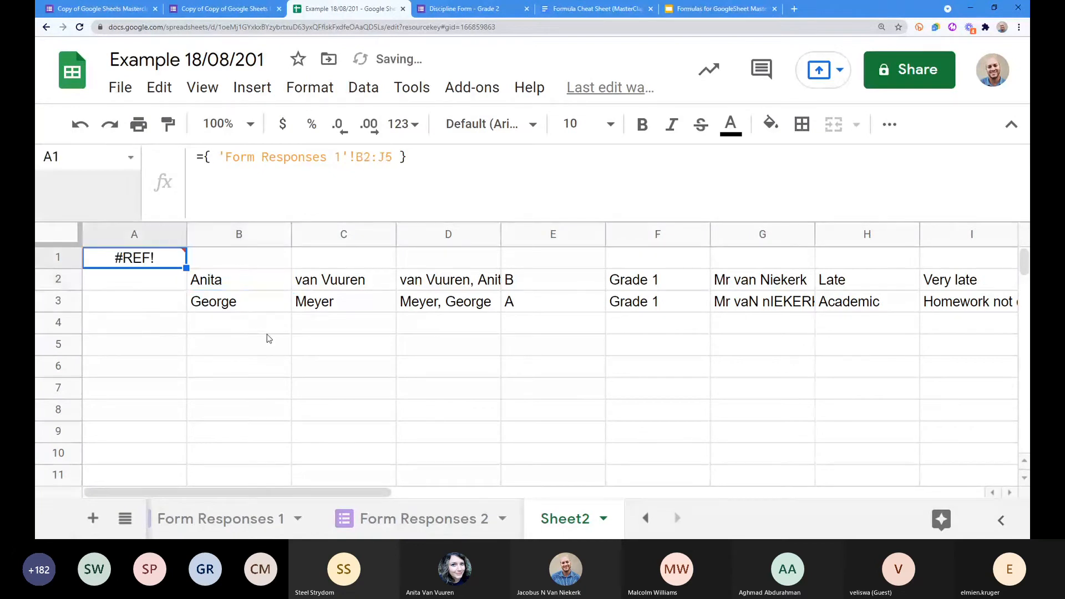
key("ctrl+z")
left_click(295, 329)
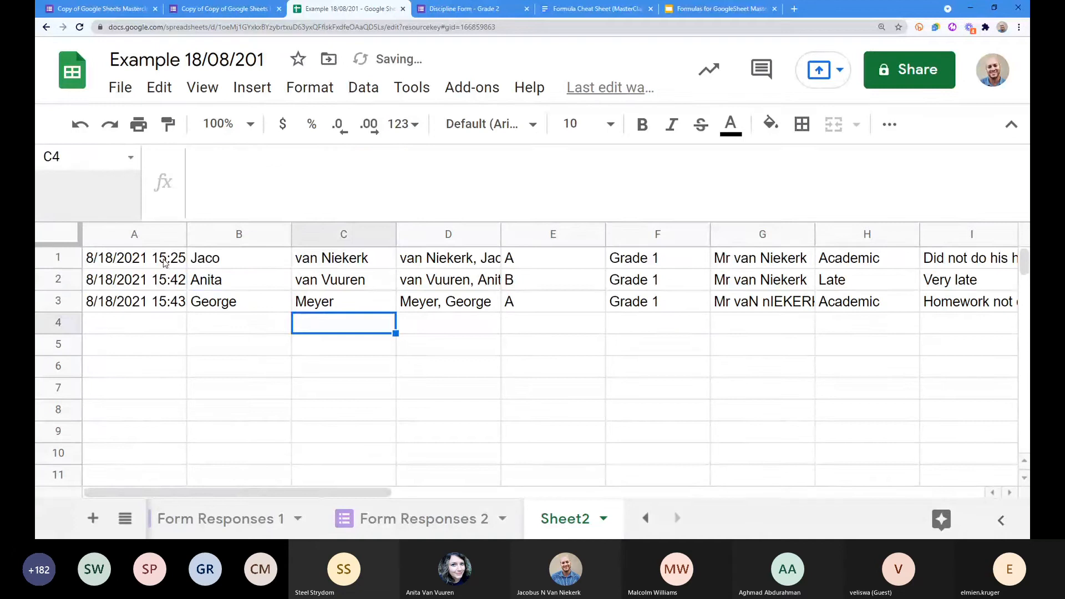
Step: Paste the A1 formula text into B2, commit it, and clear A1
left_click(165, 263)
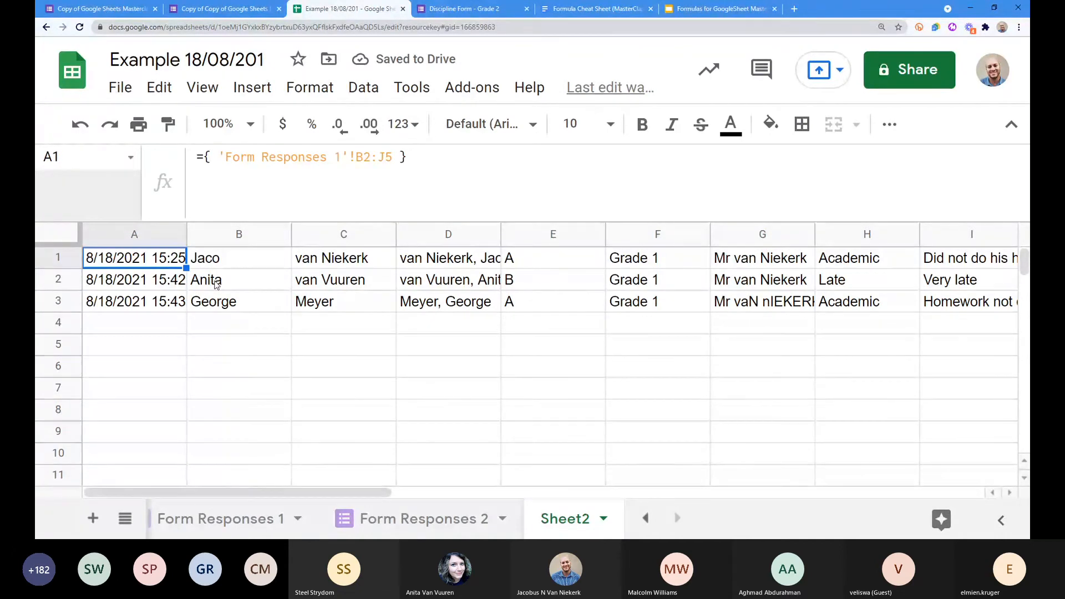
left_click_drag(425, 163, 122, 157)
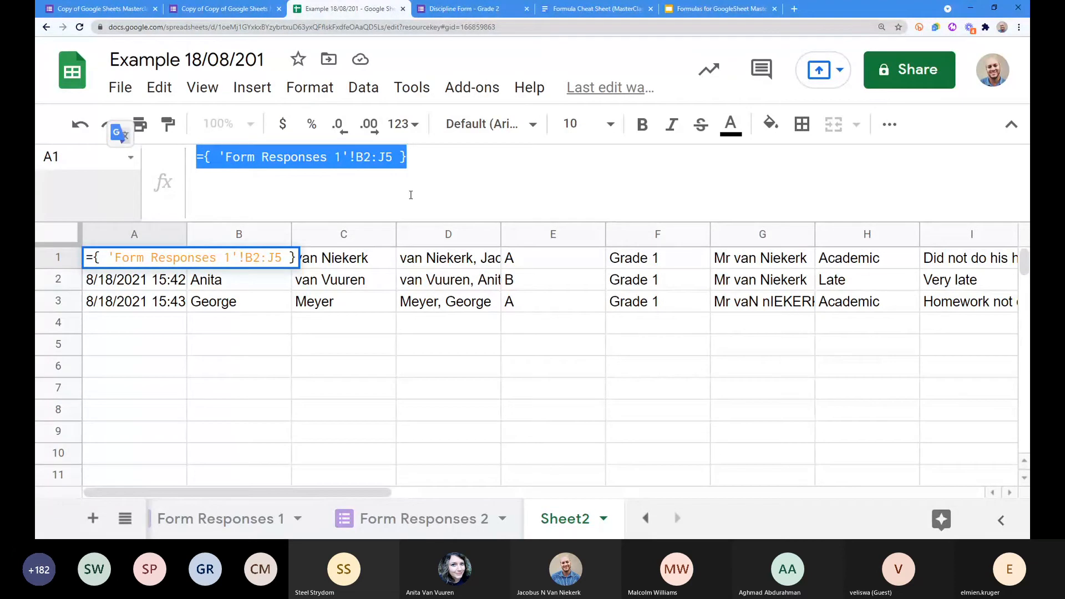
left_click(272, 280)
left_click_drag(335, 167, 170, 168)
key("ctrl+v")
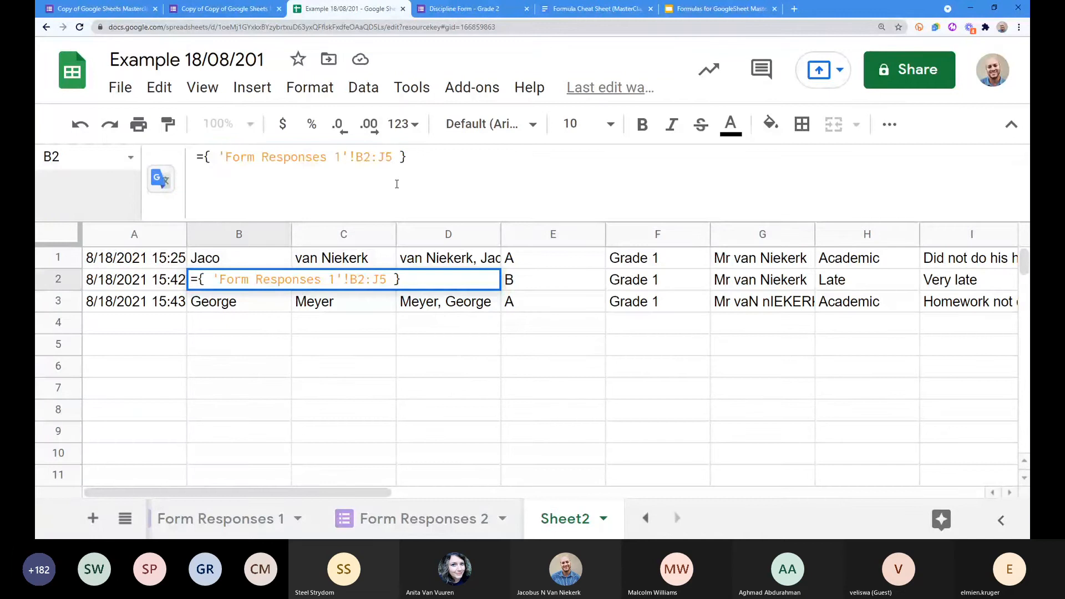
key("Return")
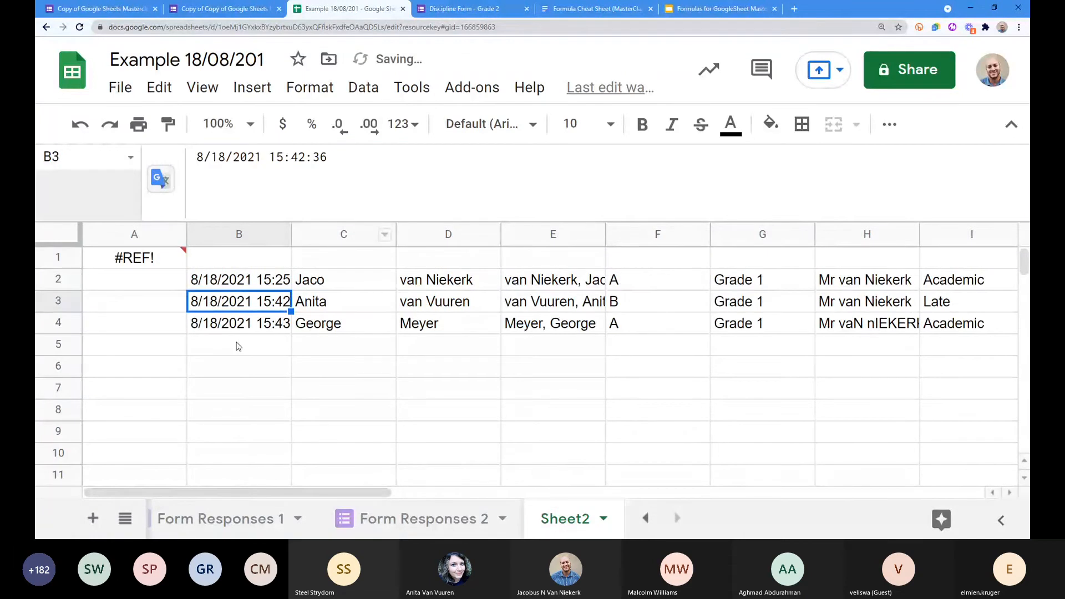
left_click(166, 259)
key("Delete")
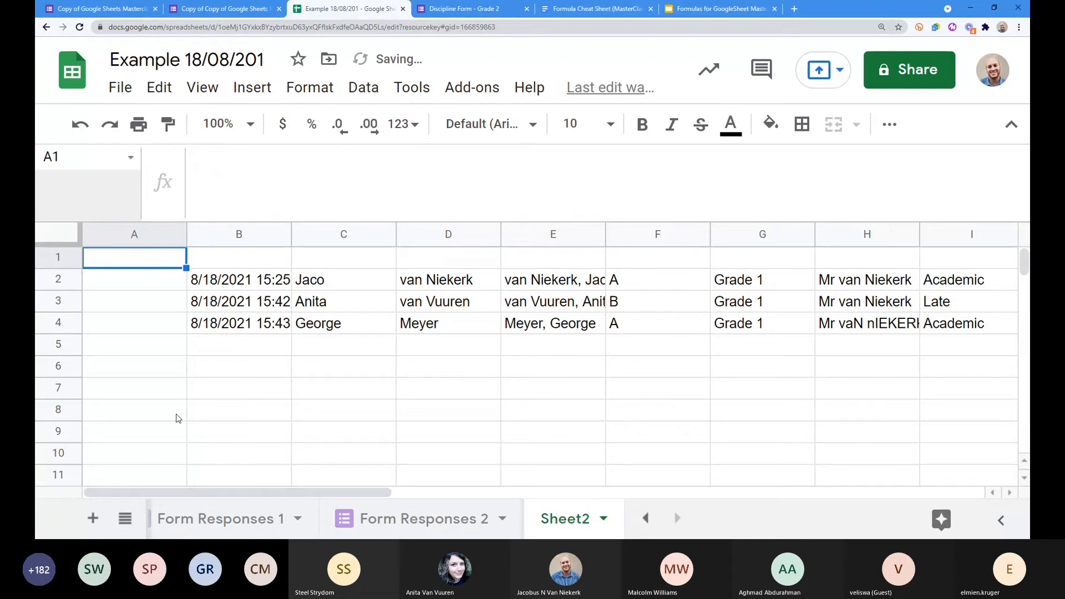
left_click(241, 286)
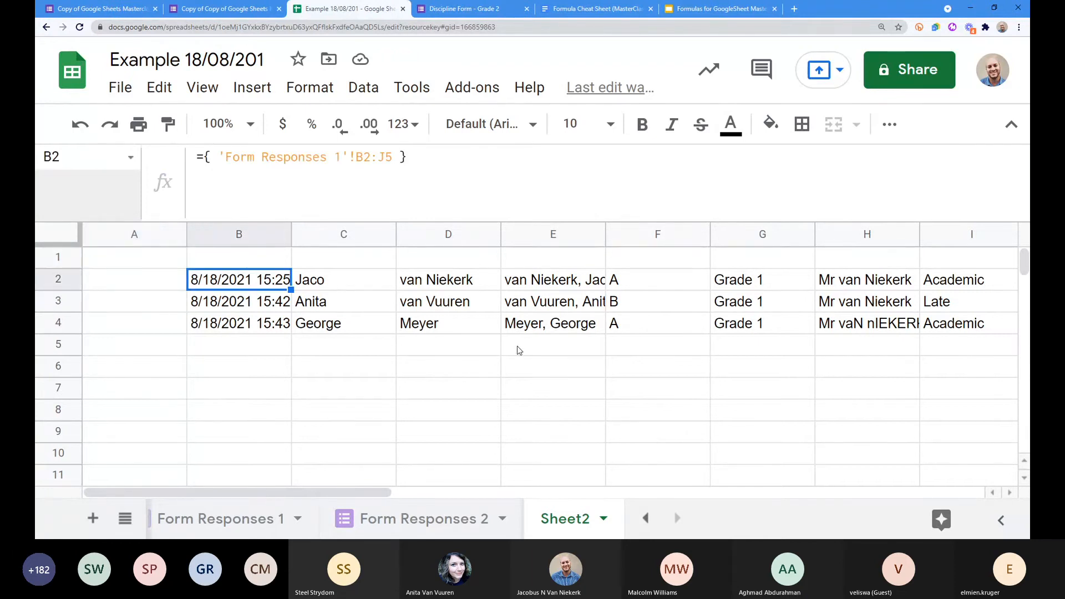
Step: Copy the Form Responses 1 header row B1:J1, Timestamp through Description, and select Sheet2's B1
left_click(434, 518)
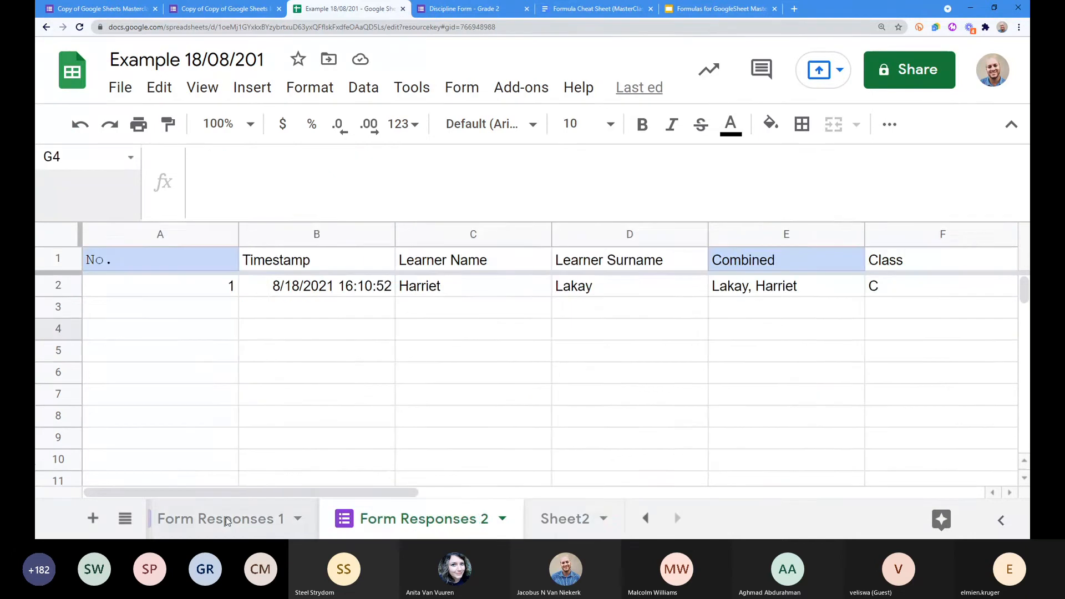
left_click(225, 516)
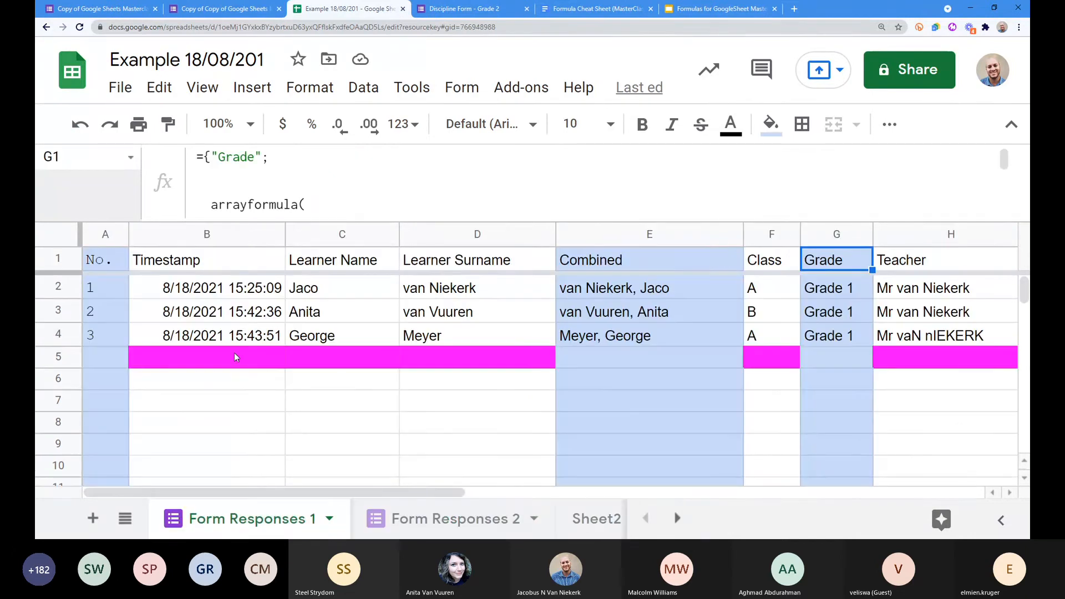
left_click(115, 260)
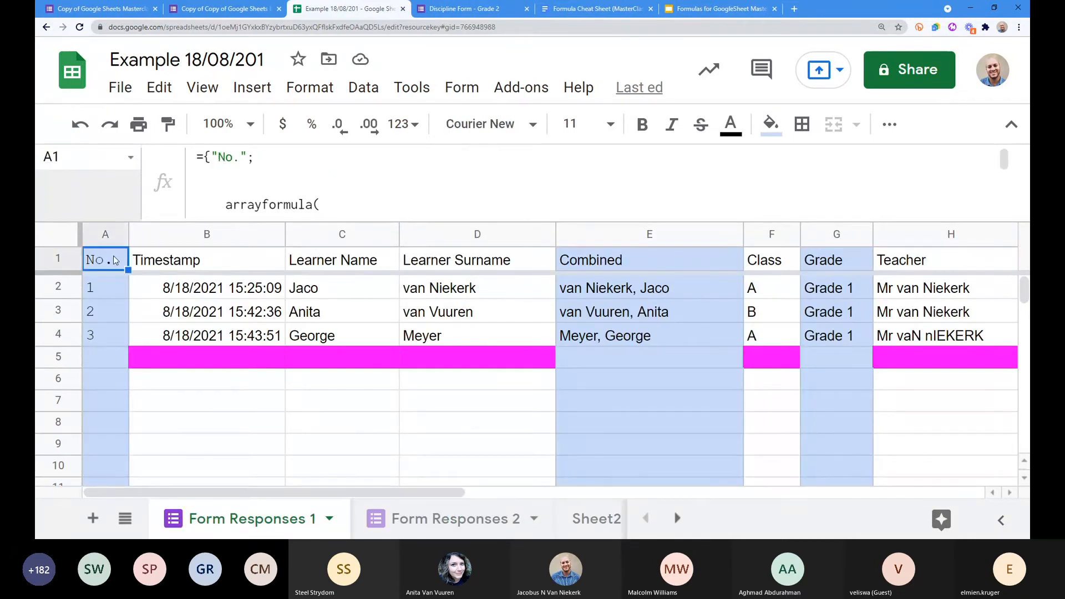
left_click(172, 264)
left_click_drag(169, 265, 934, 261)
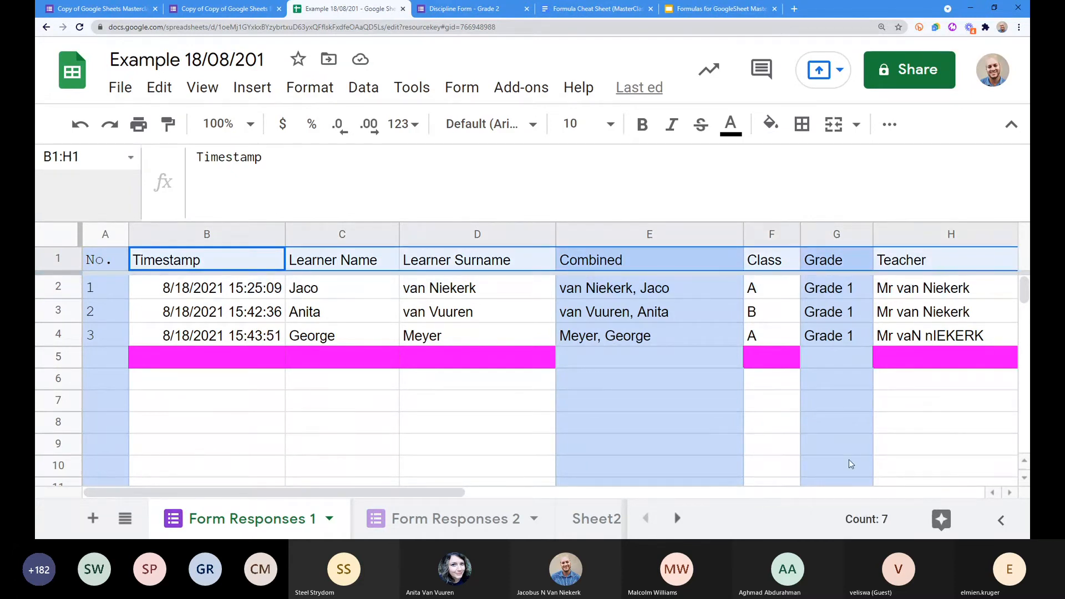
left_click_drag(333, 493, 547, 497)
left_click(761, 262, "shift")
key("ctrl+c")
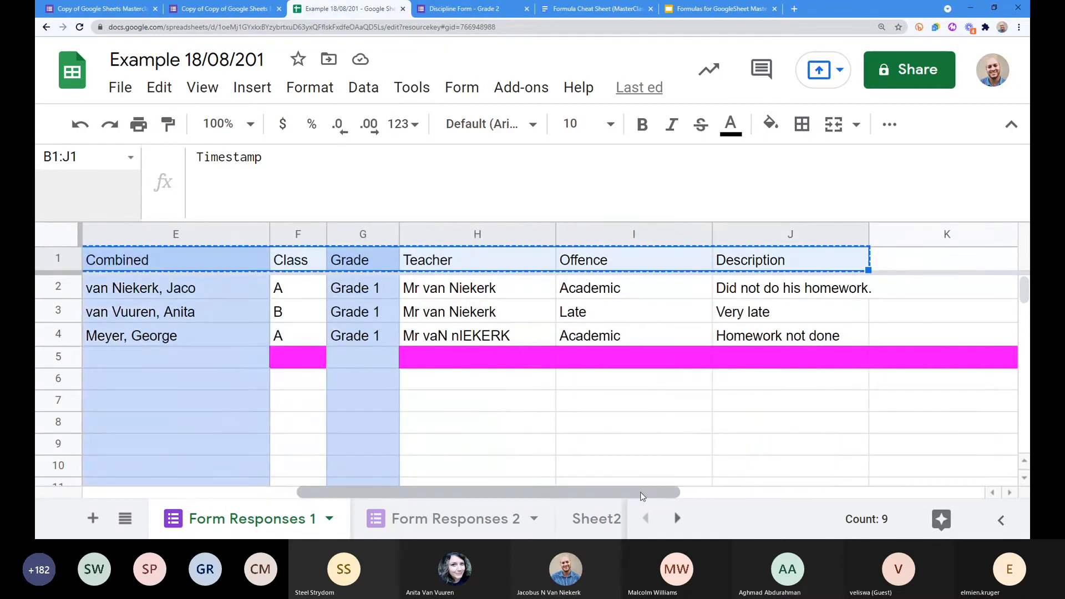
left_click_drag(642, 495, 429, 493)
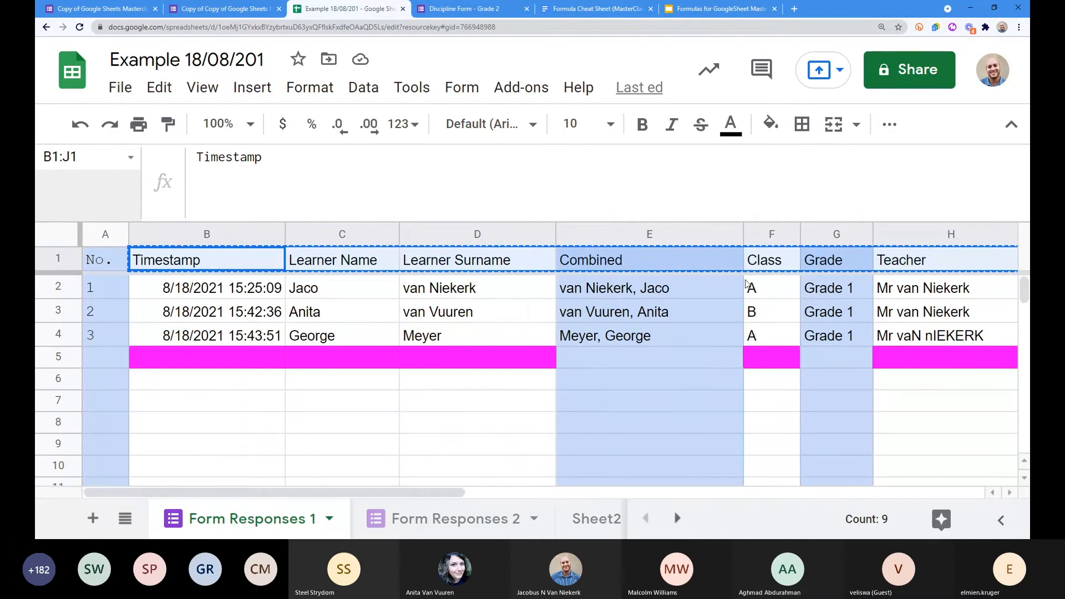
left_click(593, 527)
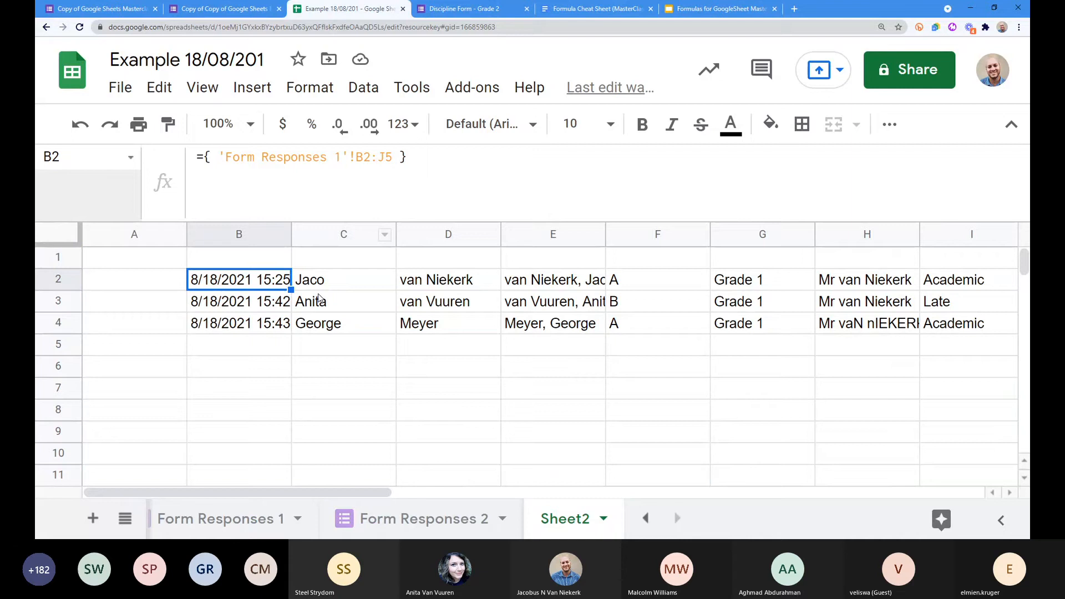
left_click(255, 265)
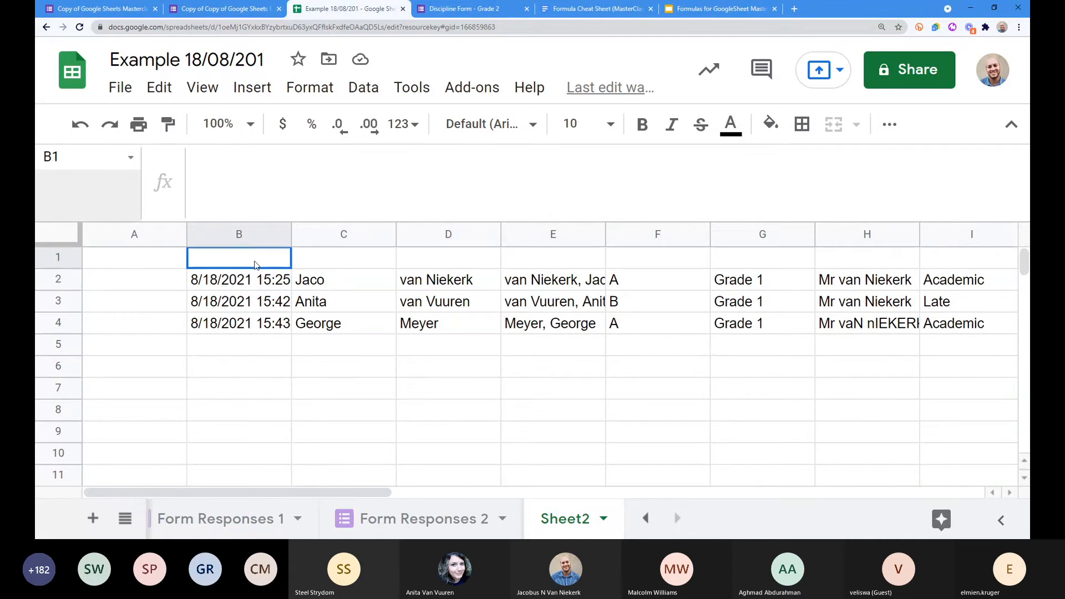
Step: Paste the copied headers into Sheet2's B1 as values only
right_click(227, 254)
mouse_move(358, 224)
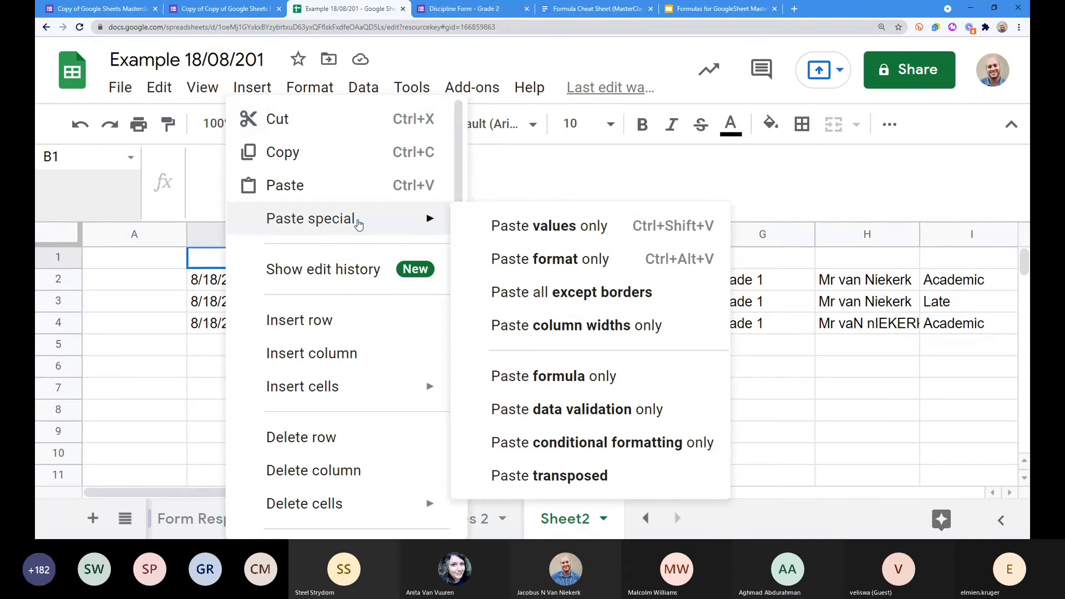
left_click(519, 230)
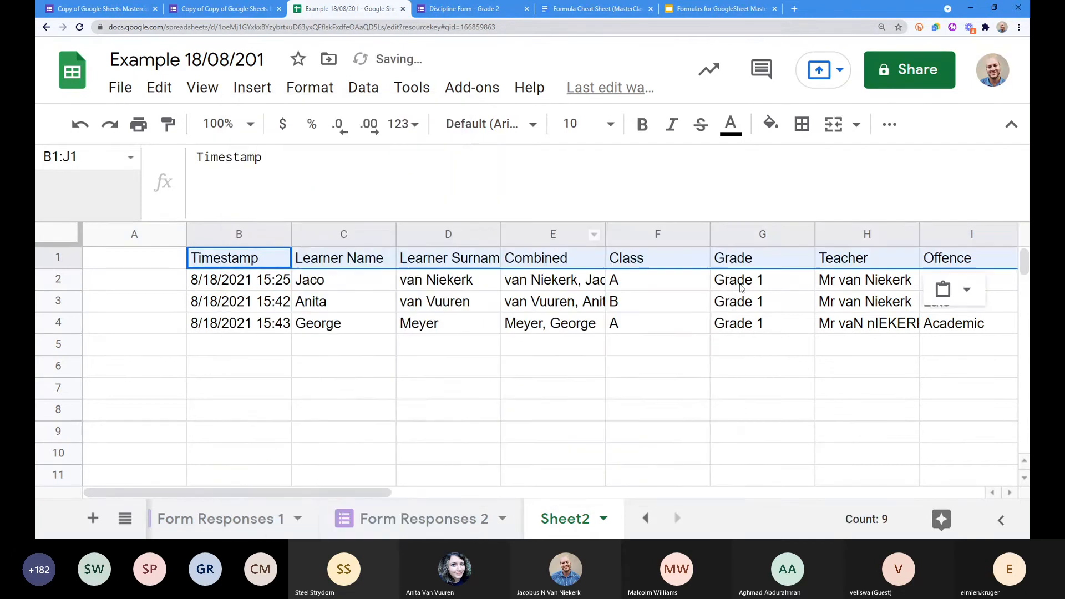
left_click(244, 259)
left_click_drag(320, 496, 403, 497)
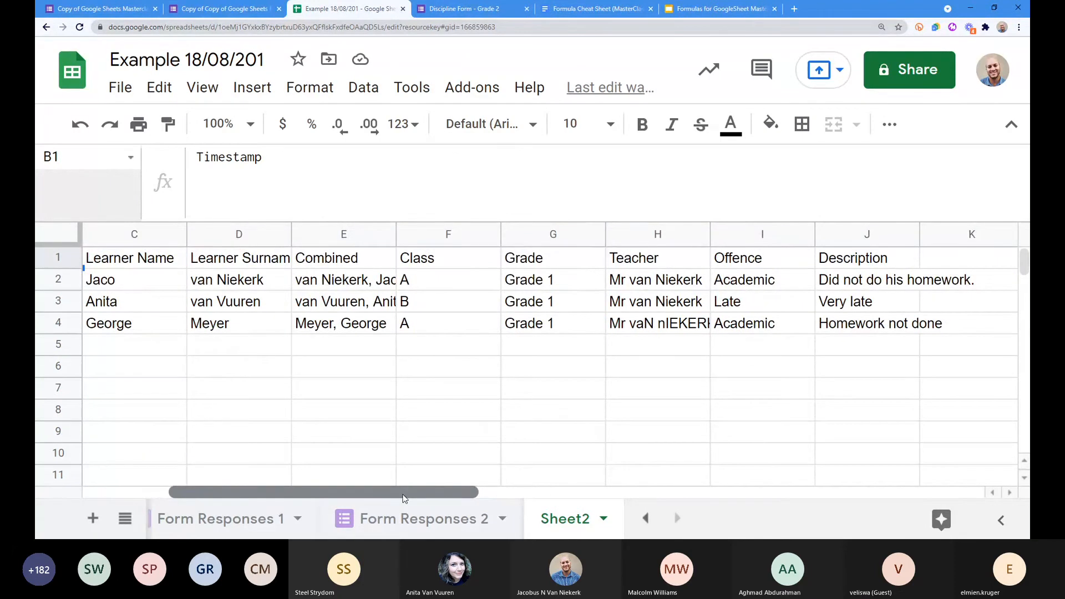
left_click_drag(402, 497, 345, 491)
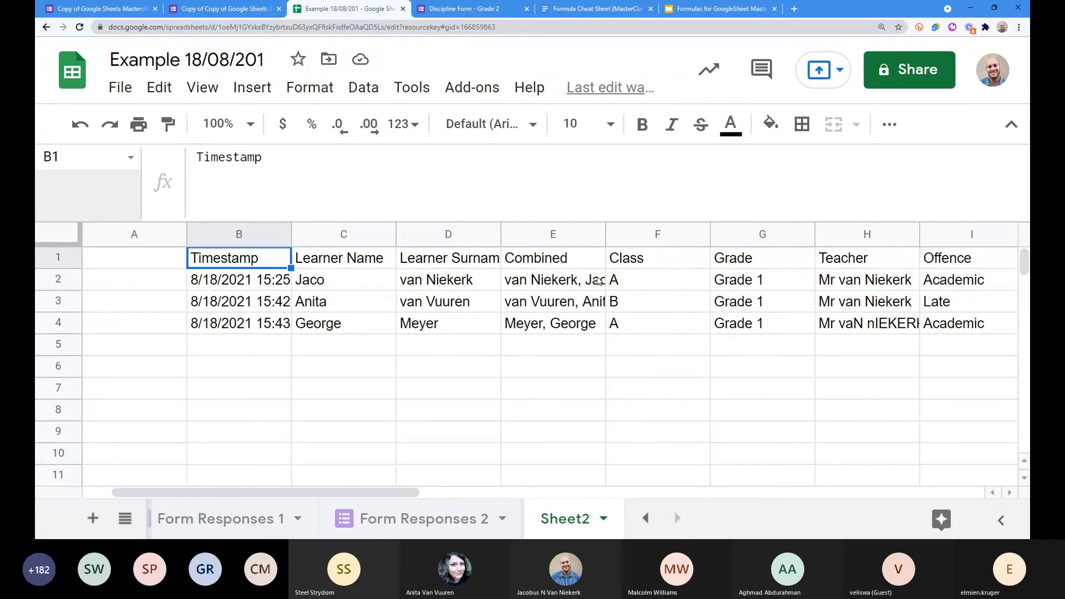
Step: Inspect the Class and Grade columns, then select Form Responses 1's A1 numbering formula
left_click(635, 262)
left_click(774, 259)
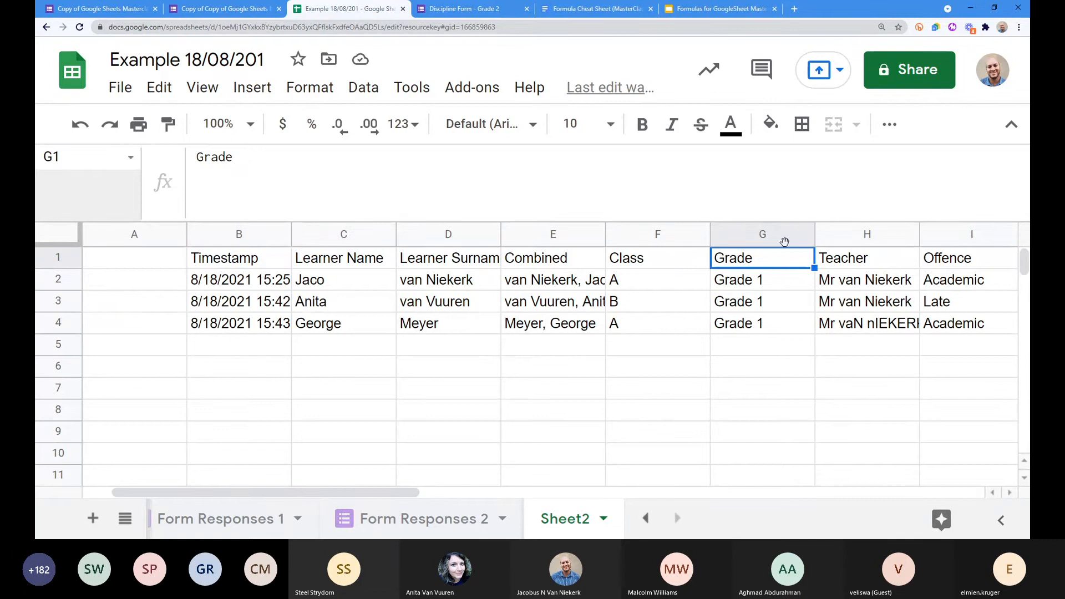
left_click_drag(761, 282, 762, 325)
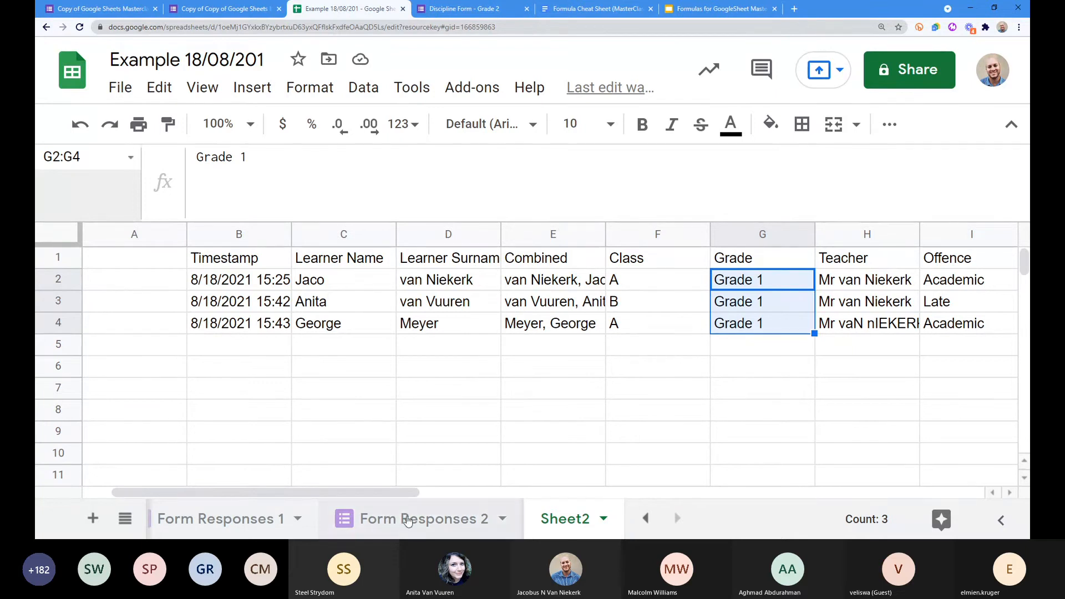
left_click(229, 521)
left_click(101, 265)
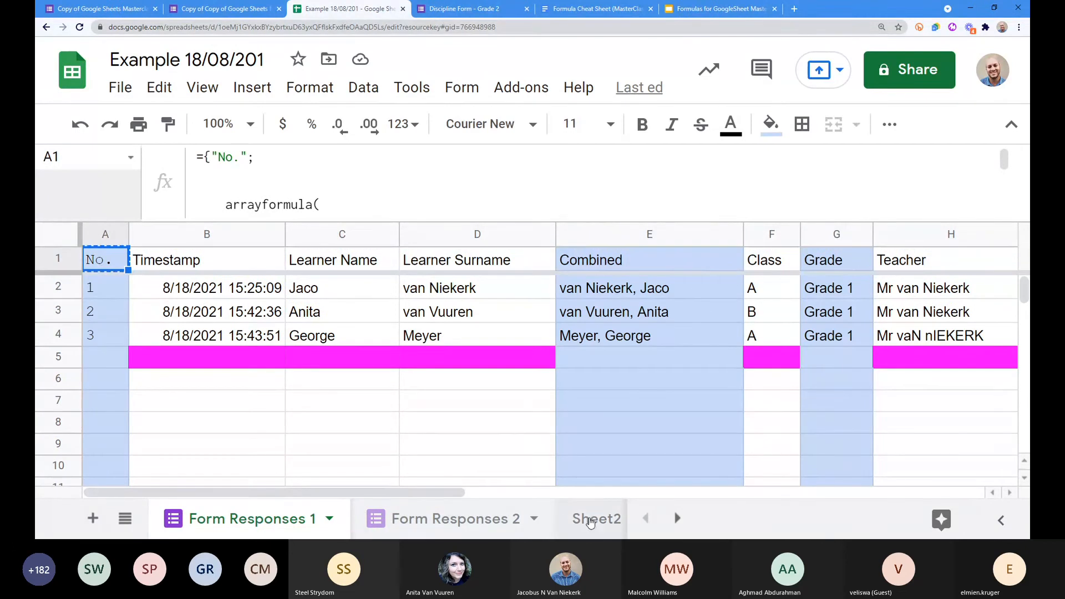
Step: Paste the No. numbering formula into Sheet2's A1 and narrow column A
left_click(588, 519)
left_click(124, 260)
key("ctrl+v")
left_click(157, 328)
left_click_drag(182, 234, 124, 241)
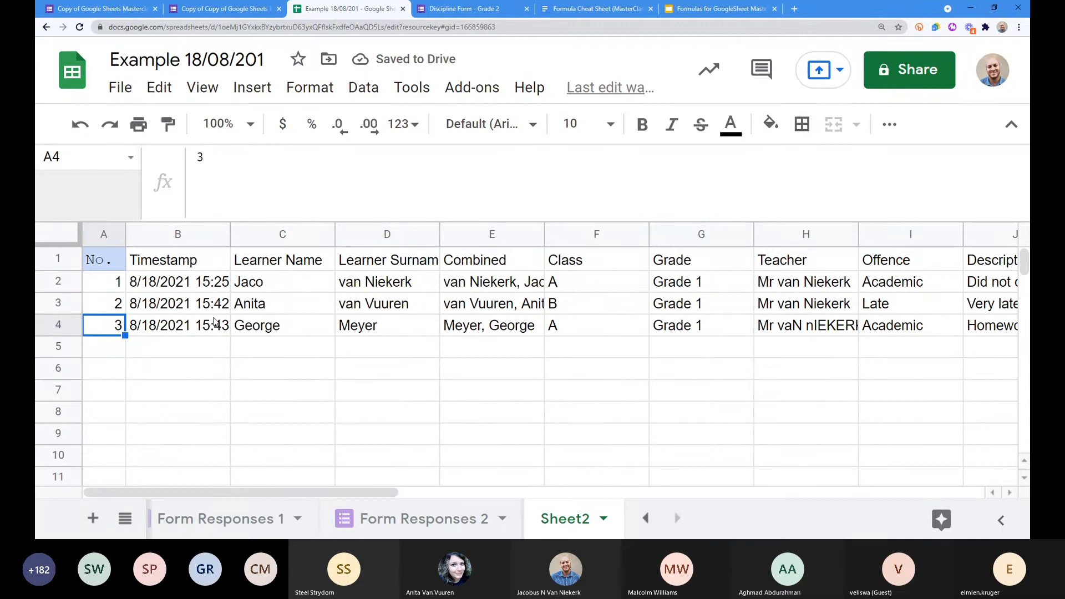
left_click(158, 285)
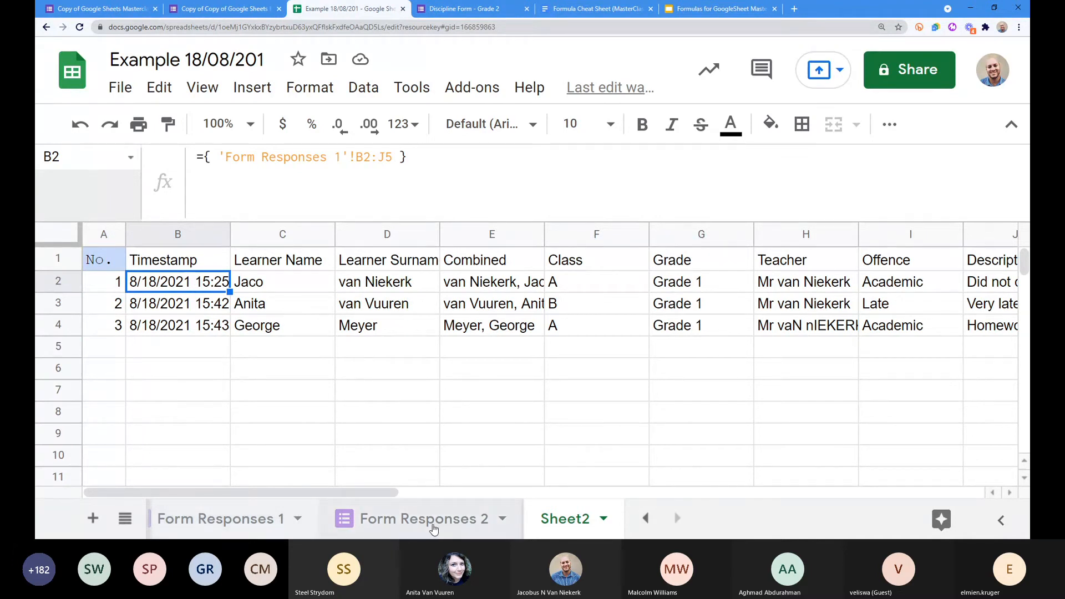
Step: Add a semicolon after J5 in B2's formula and reference 'Form Responses 2'!B2
key("Return")
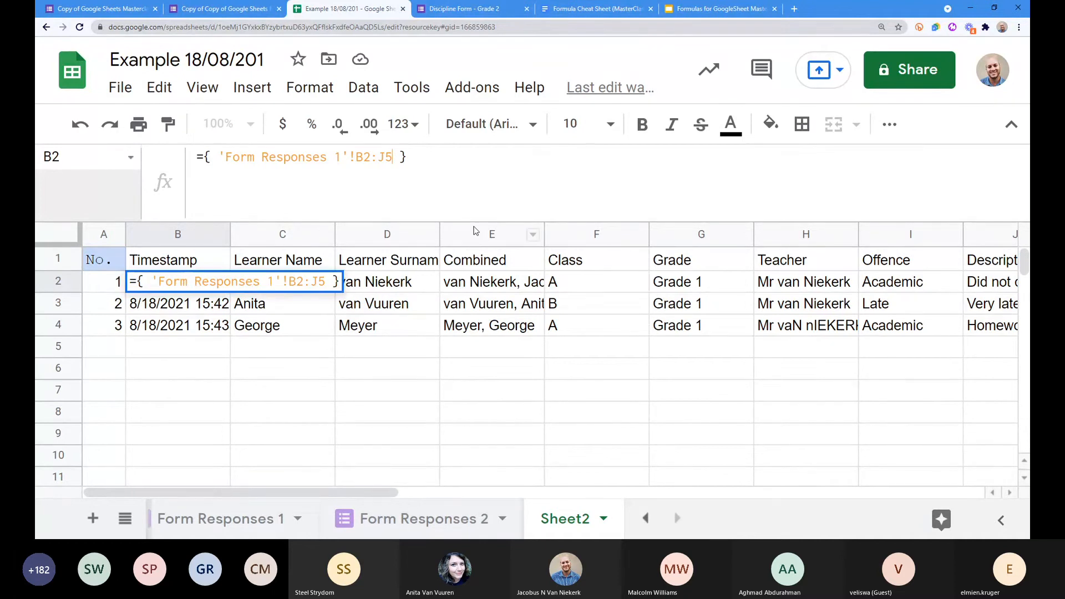
type(";")
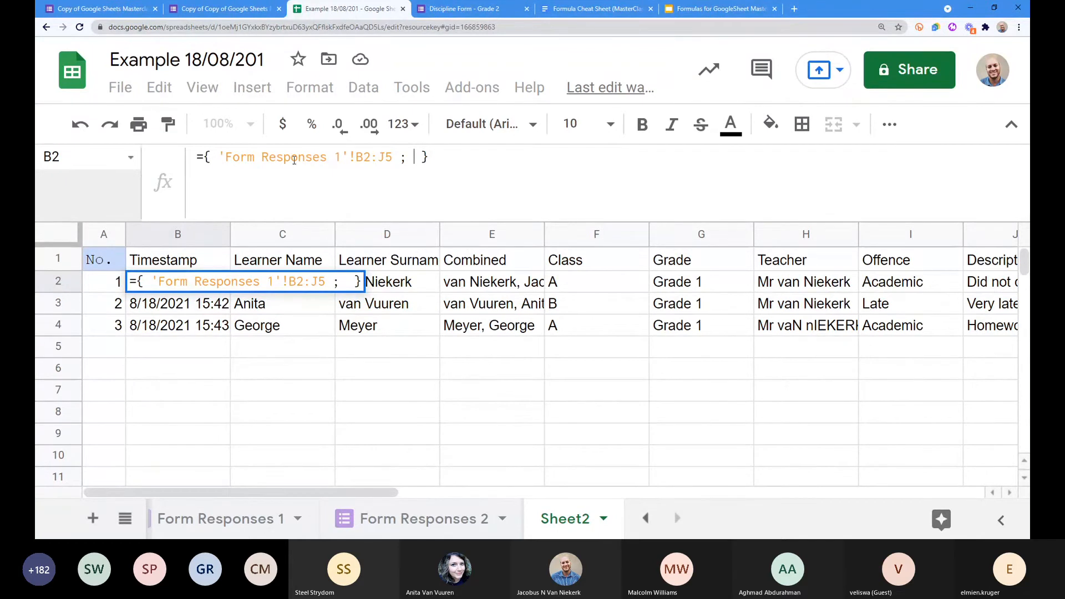
left_click(446, 522)
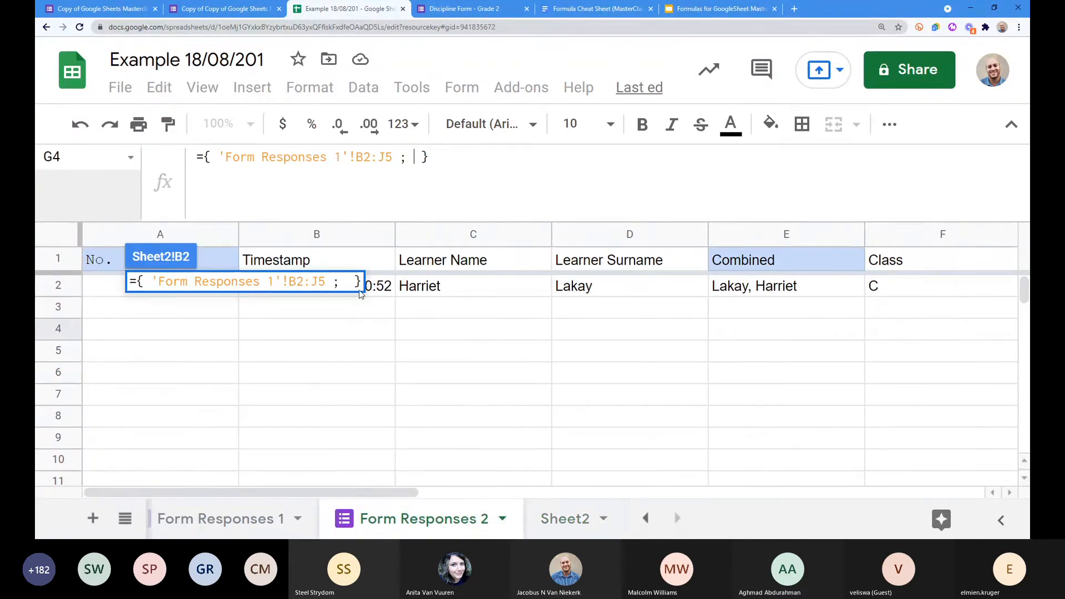
left_click(388, 286)
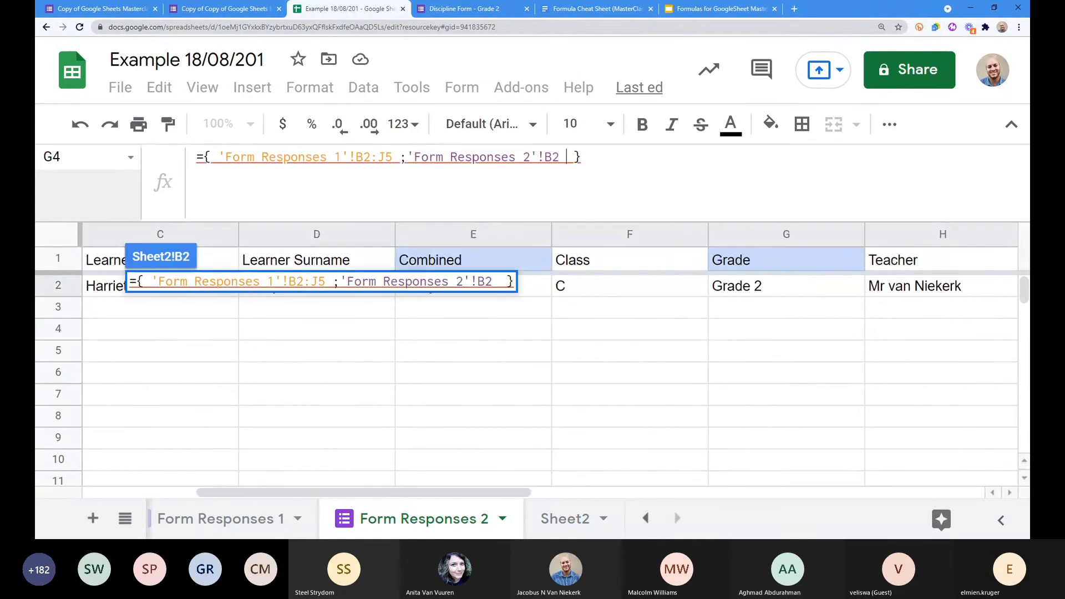
scroll(442, 304, "right", 5)
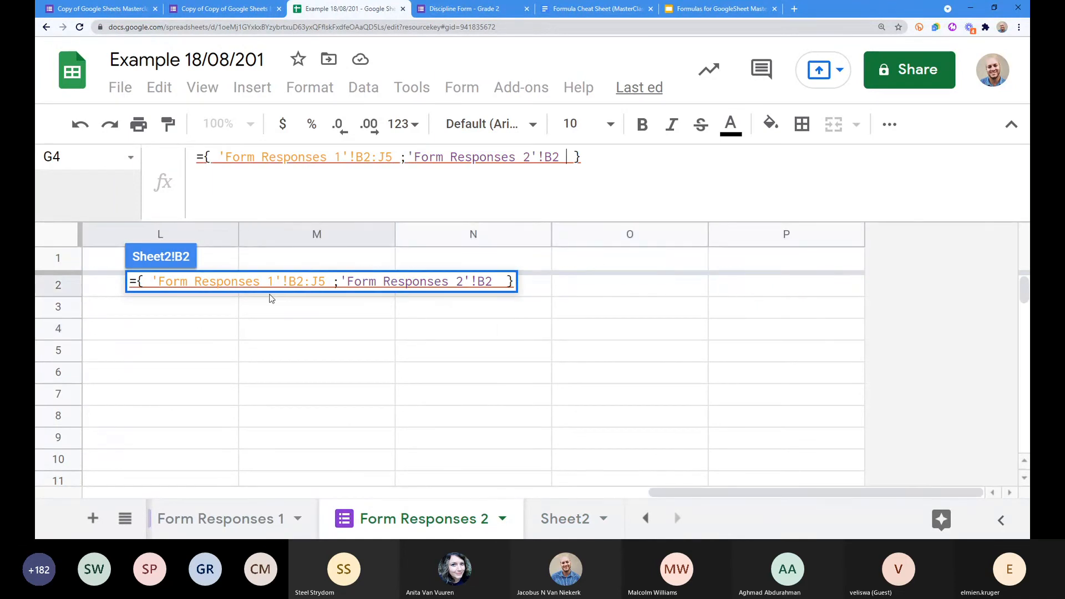
left_click_drag(657, 492, 345, 481)
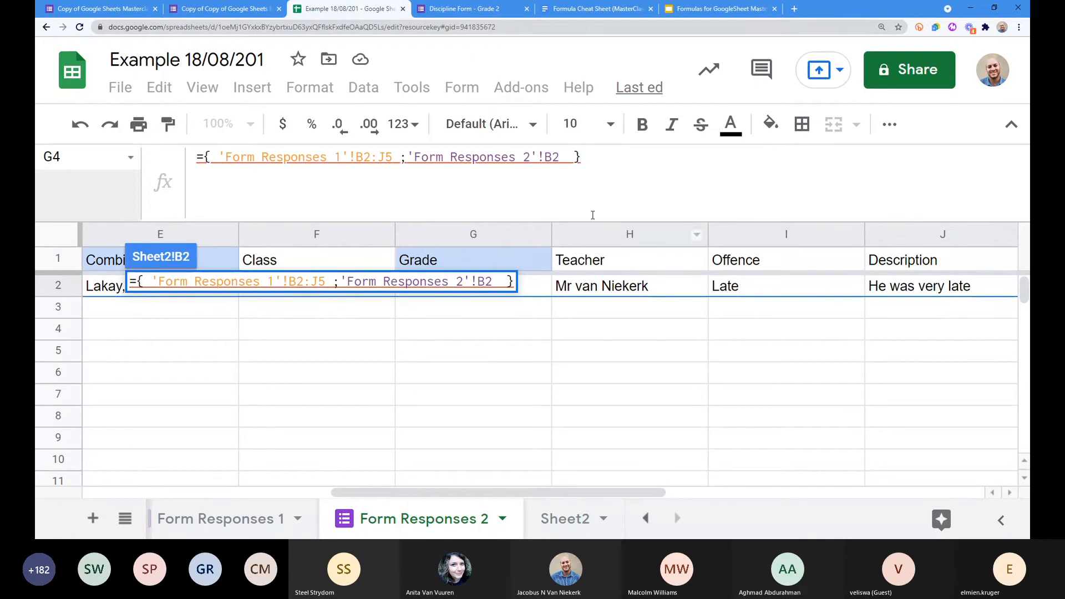
Step: Complete the second range as 'Form Responses 2'!B2:J3, retyping the final 3
left_click(563, 162)
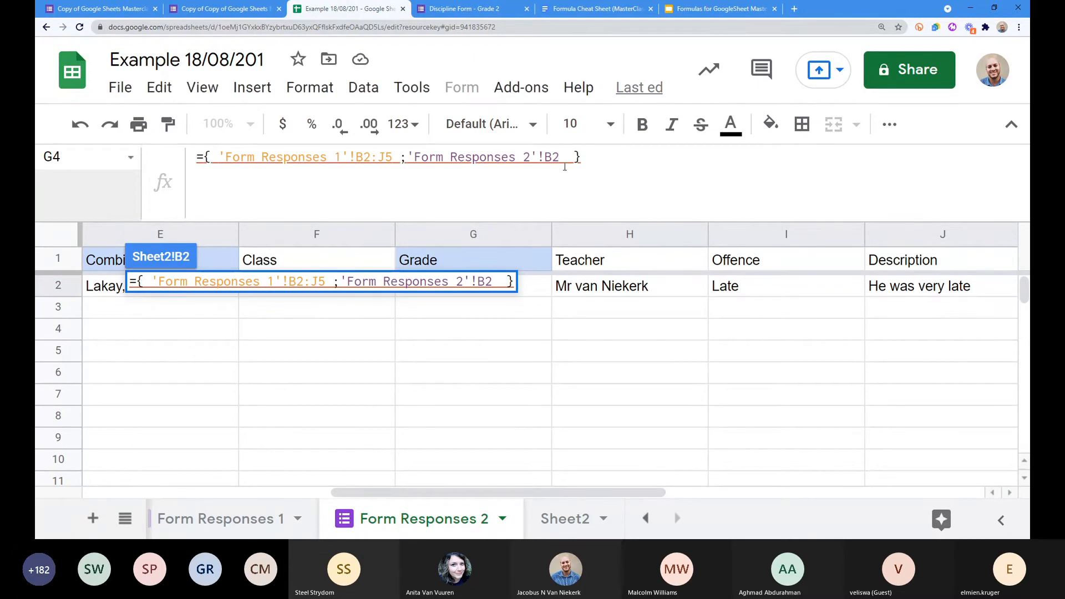
type(":")
type("3")
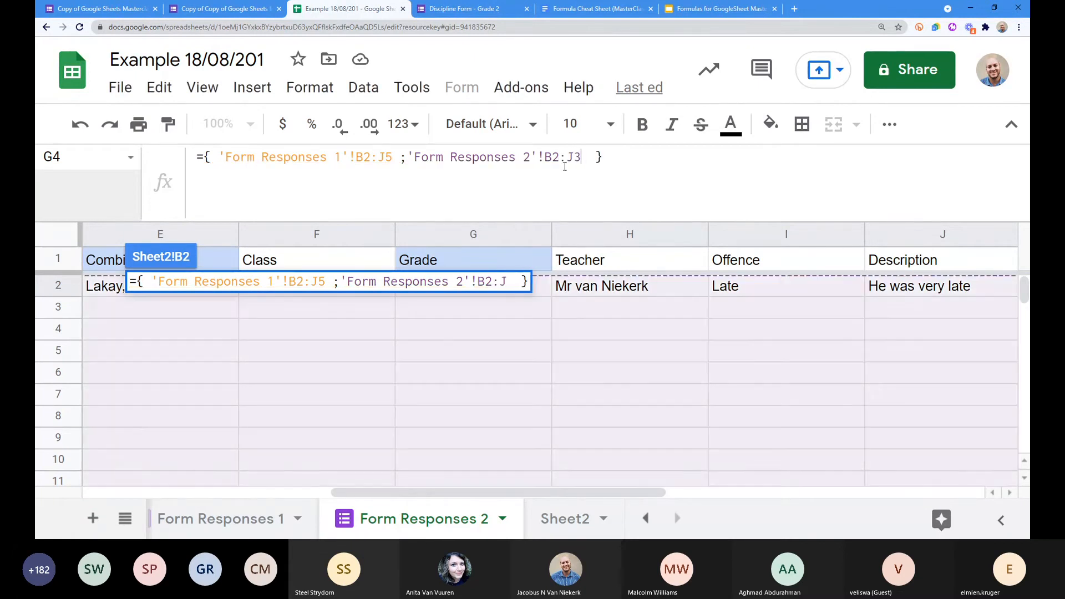
left_click_drag(580, 158, 574, 158)
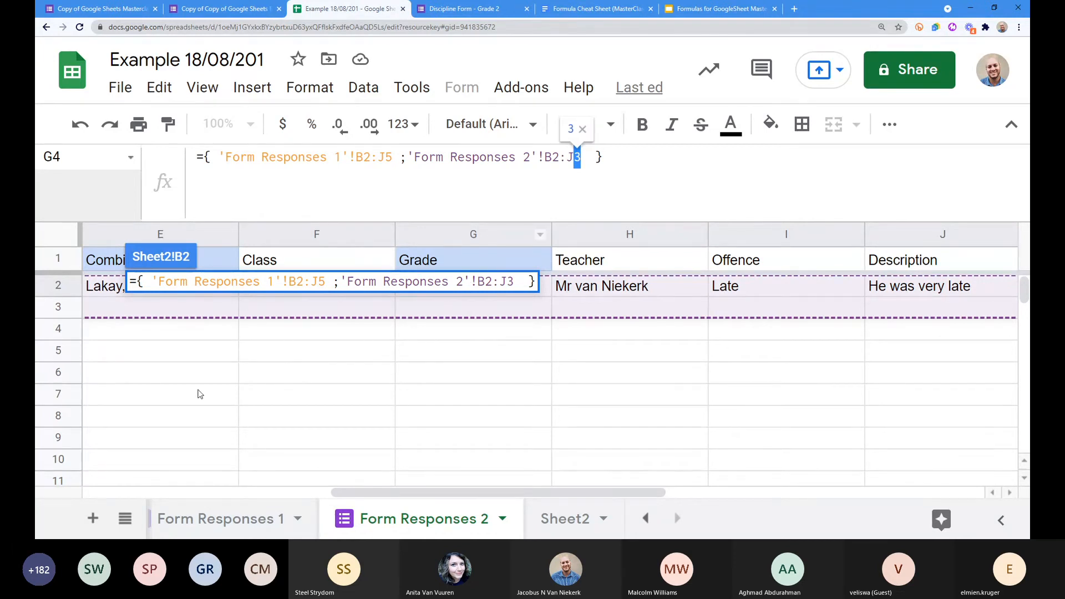
left_click_drag(477, 497, 363, 511)
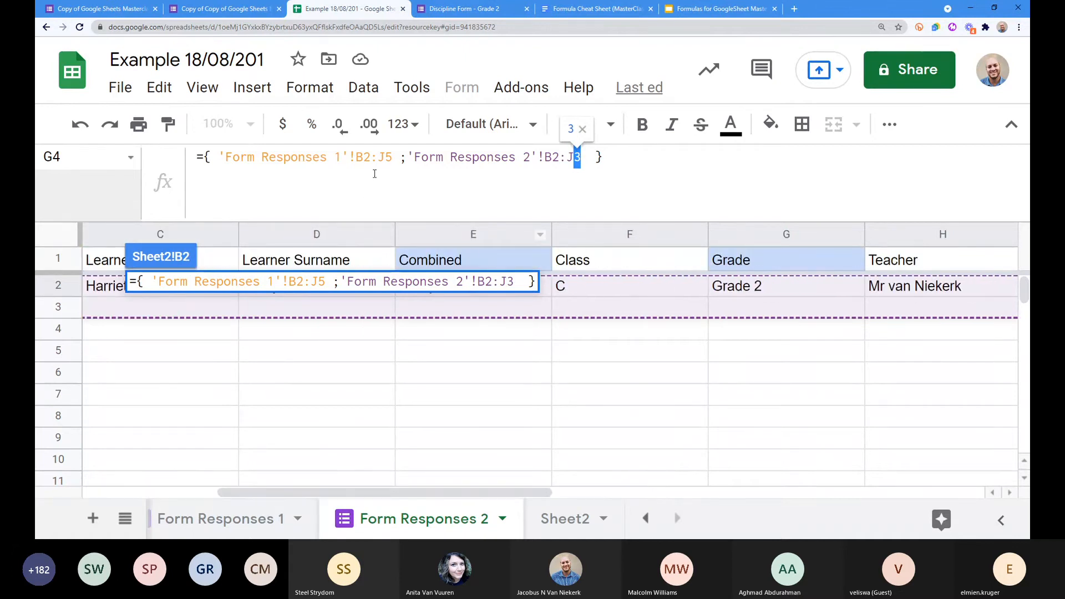
left_click(409, 158)
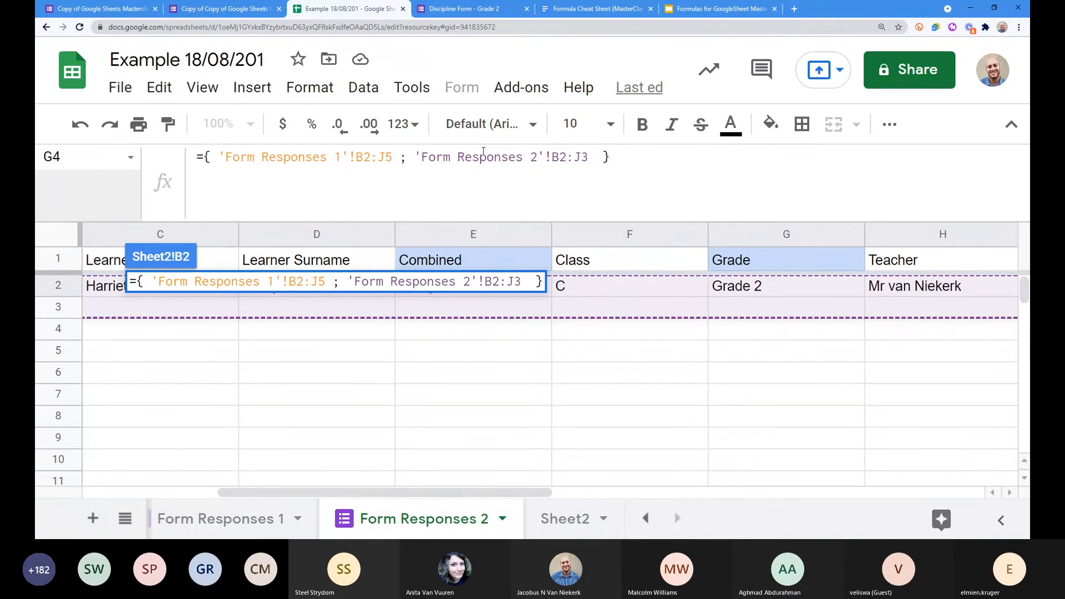
left_click_drag(581, 158, 588, 159)
key("BackSpace")
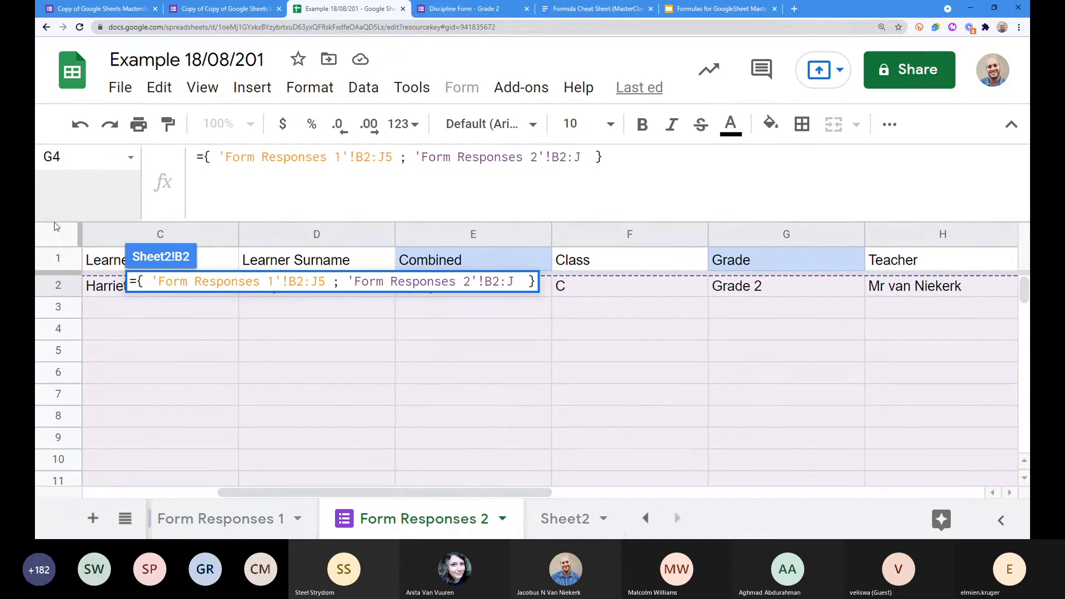
type("3")
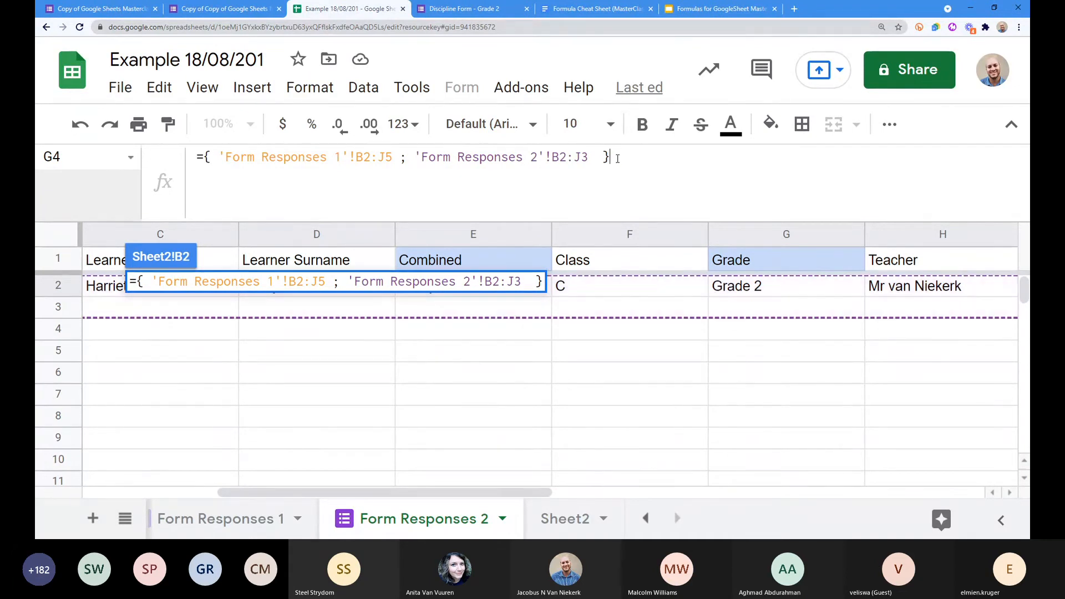
Step: Commit the B2 array formula so the Grade 2 test response lands in row 6, then zoom out
key("Return")
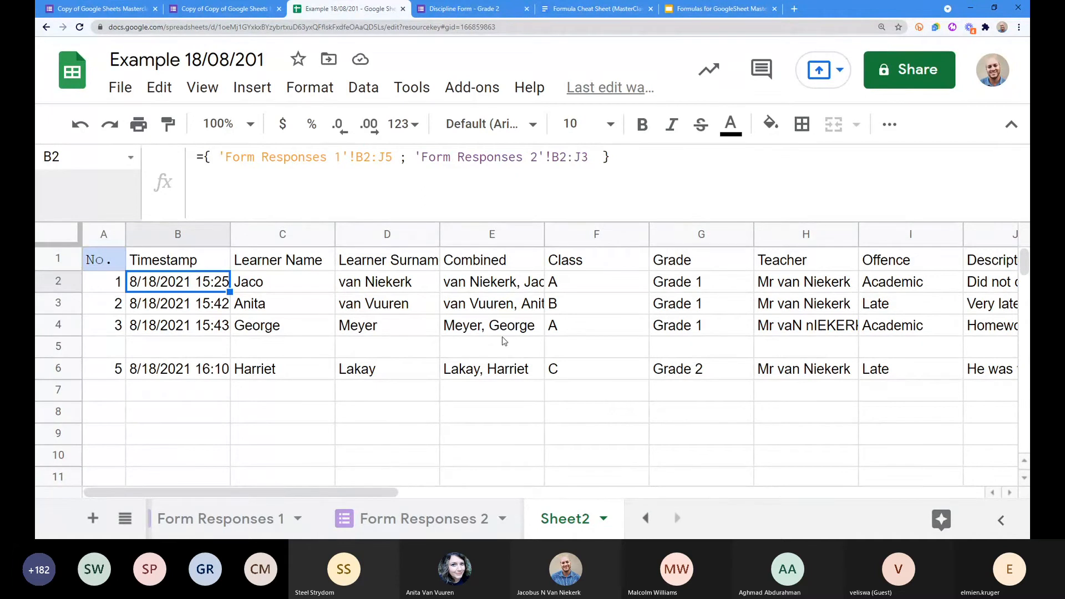
key("ctrl+minus")
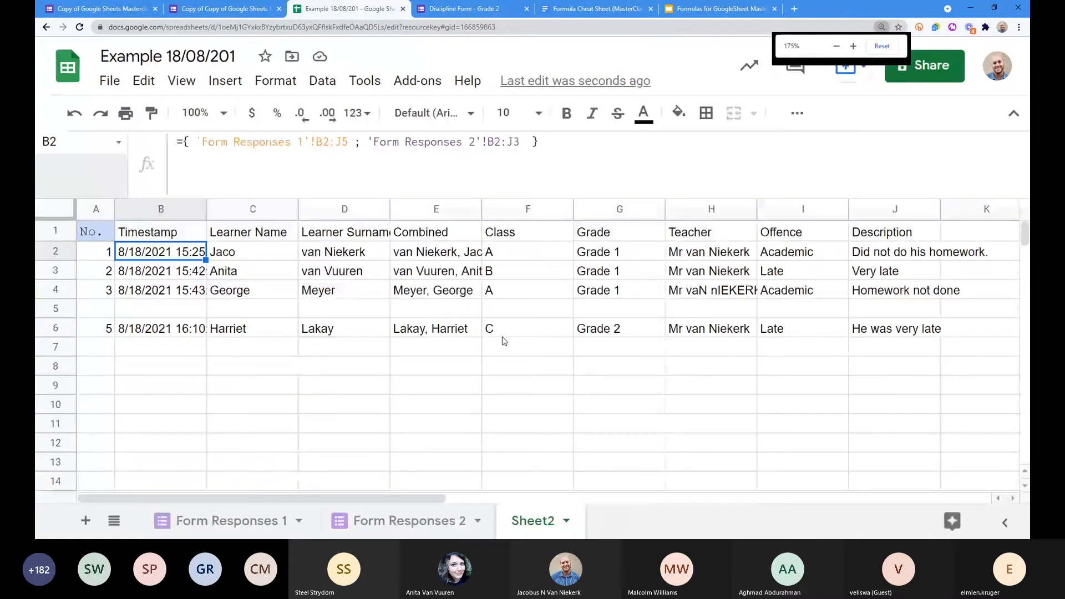
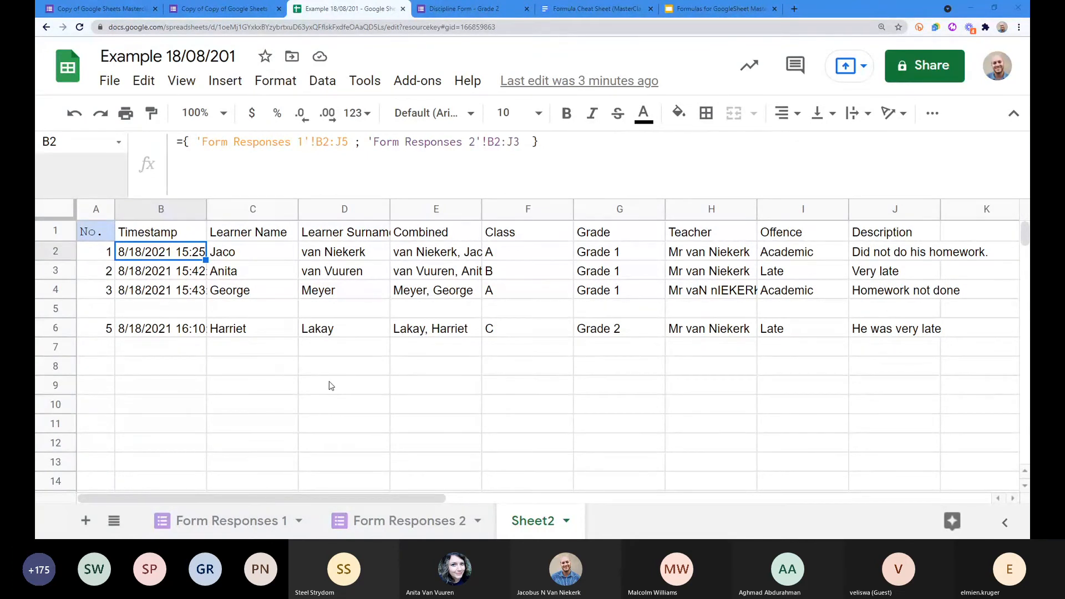
Step: Freeze row 1 of Sheet2 as the header row, then select B2 to view its array formula
left_click(56, 308)
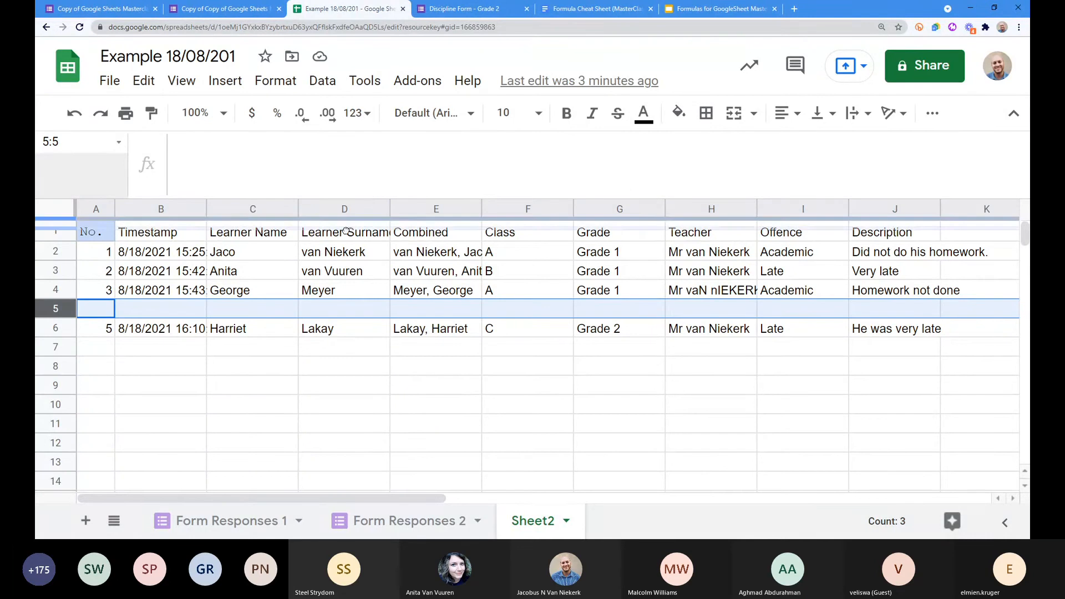
left_click_drag(346, 230, 345, 232)
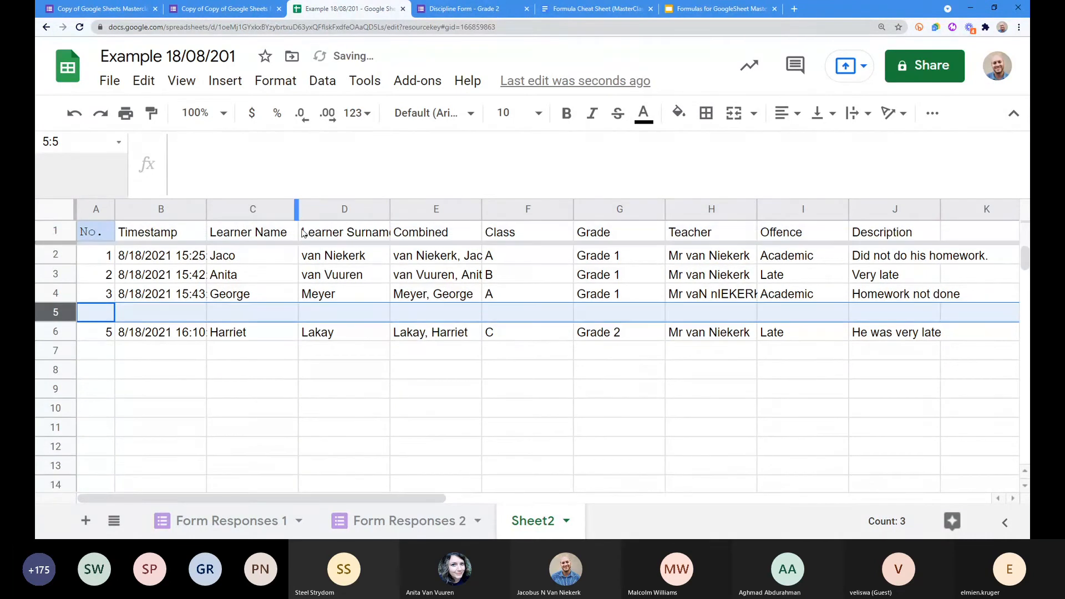
left_click(146, 258)
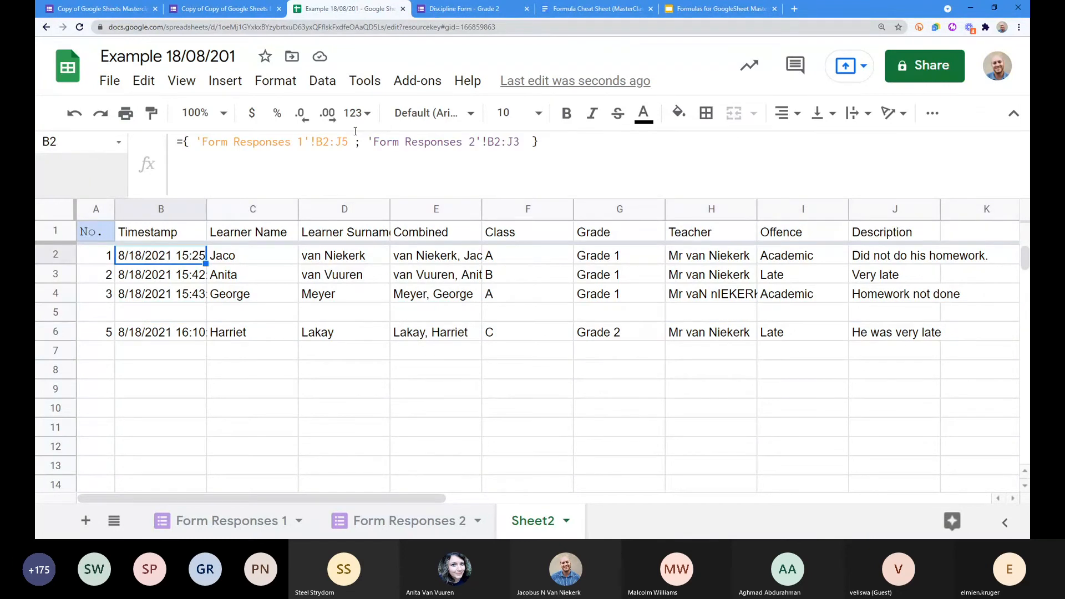
Step: Wrap B2's combined {…} array formula inside sort( … )
left_click(183, 142)
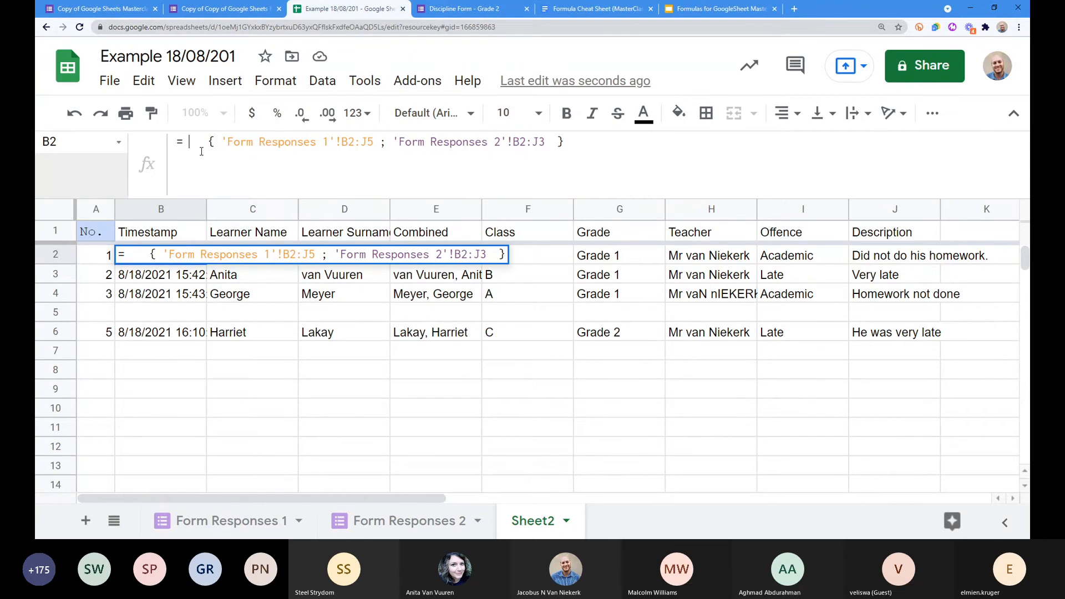
type("s")
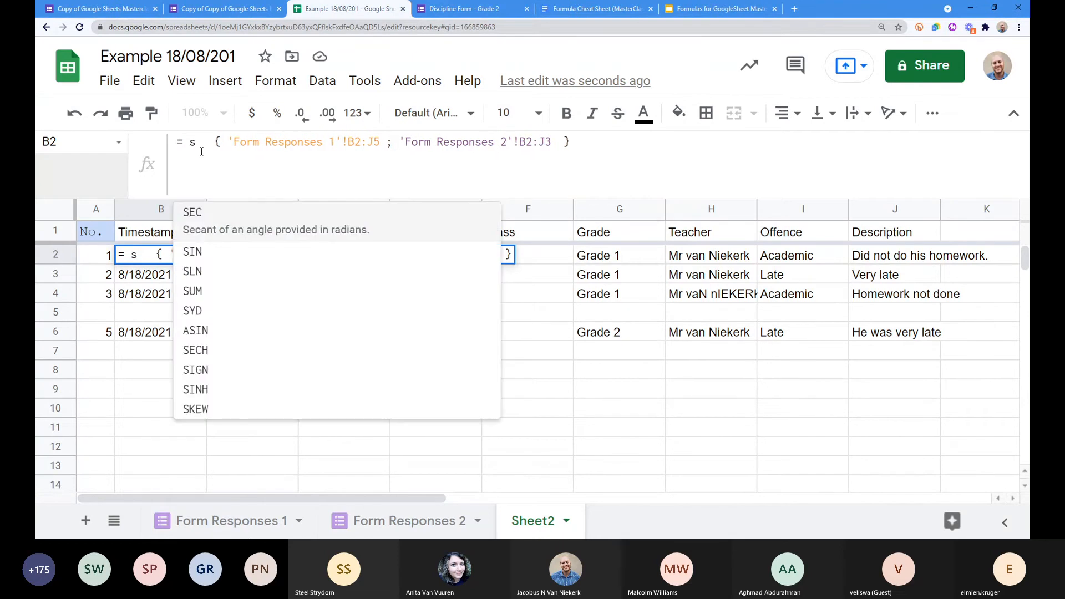
type("ort")
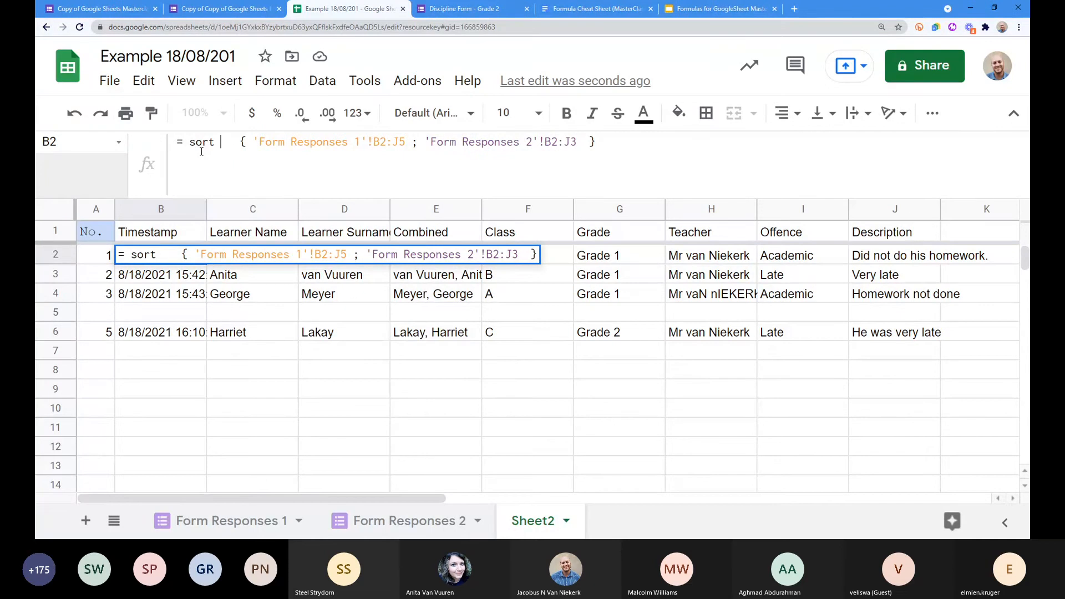
type(" (")
left_click(669, 146)
type(")")
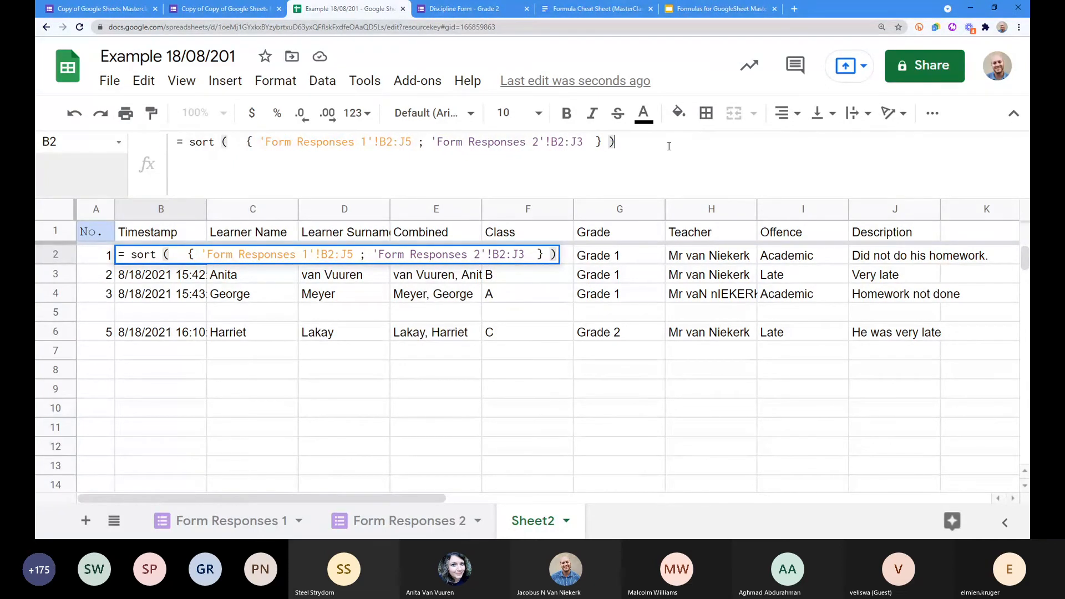
Step: Highlight the array and the sort wrapper to explain them, then commit the sort formula
left_click_drag(602, 143, 249, 144)
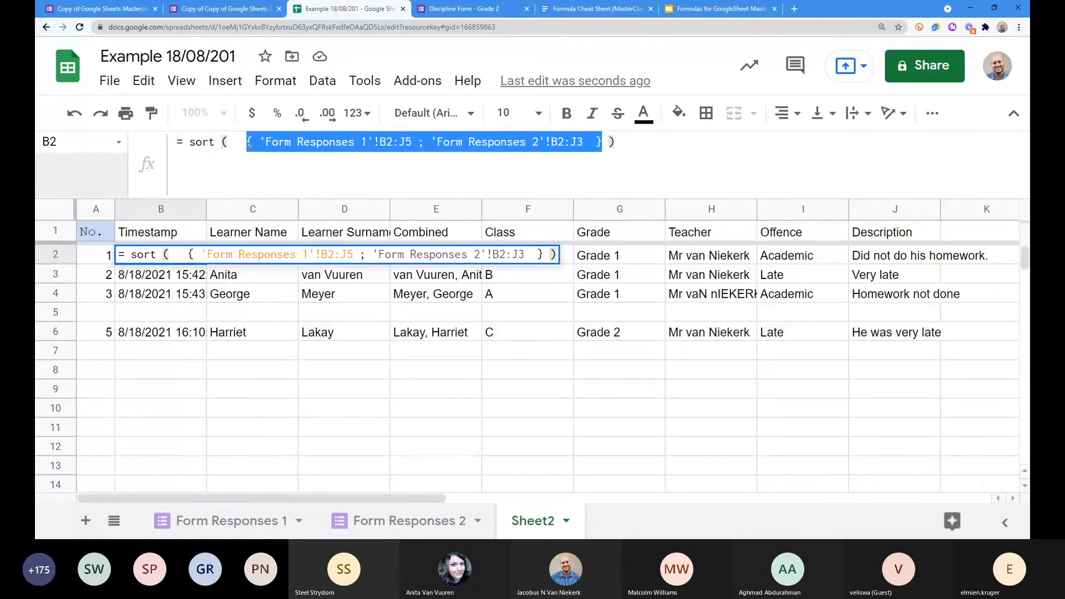
left_click(249, 143)
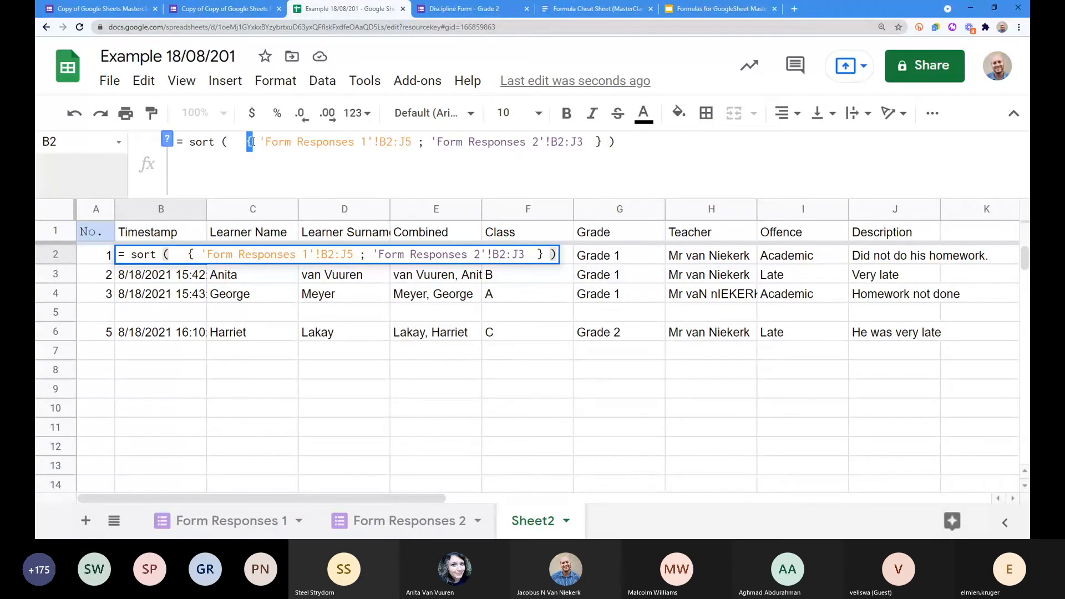
left_click(600, 142)
left_click(205, 141)
left_click(189, 141)
double_click(190, 141)
double_click(224, 142)
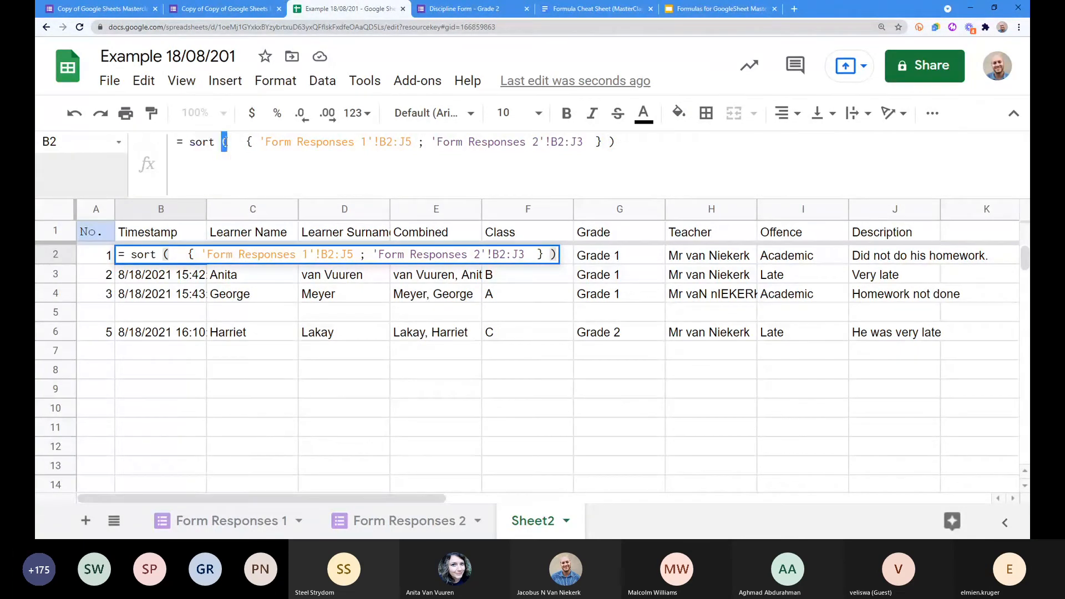
left_click(635, 142)
key("Return")
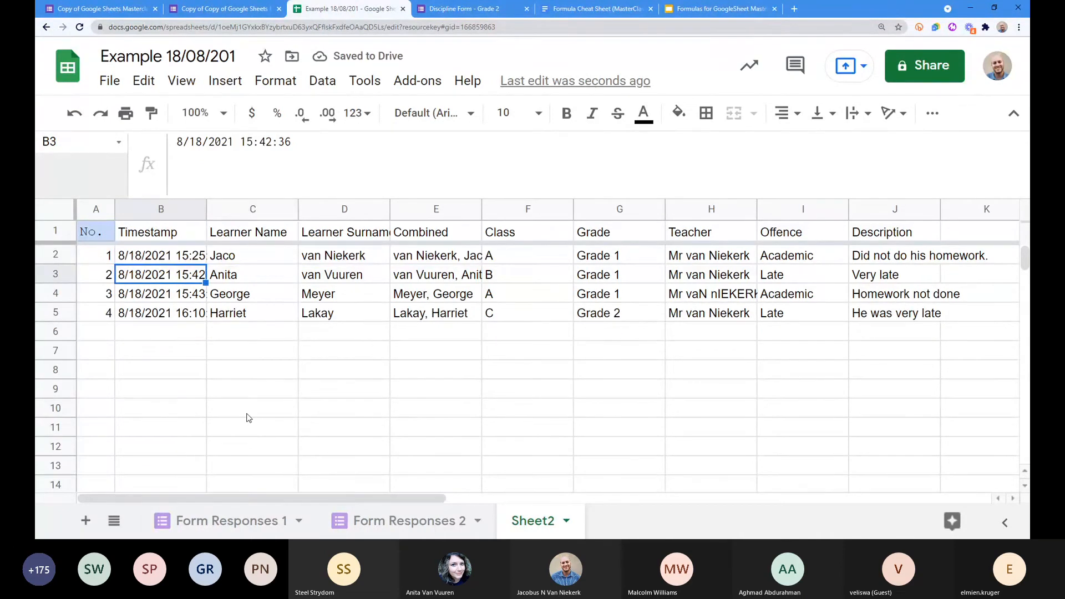
Step: Check that the timestamps in B2:B5 now fill four rows with no blank row
left_click(144, 257)
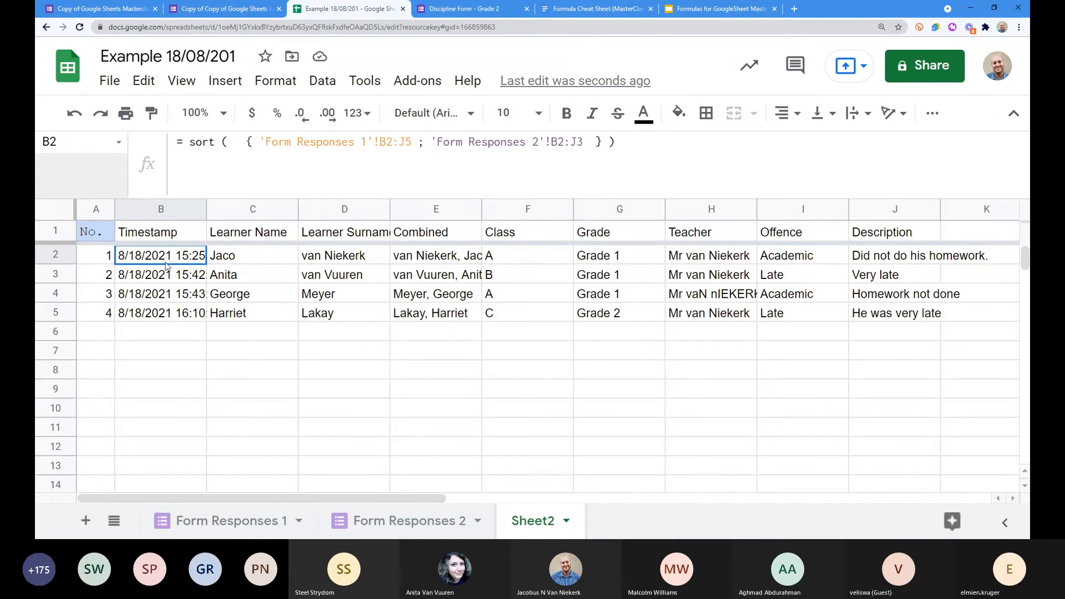
left_click_drag(165, 265, 162, 317)
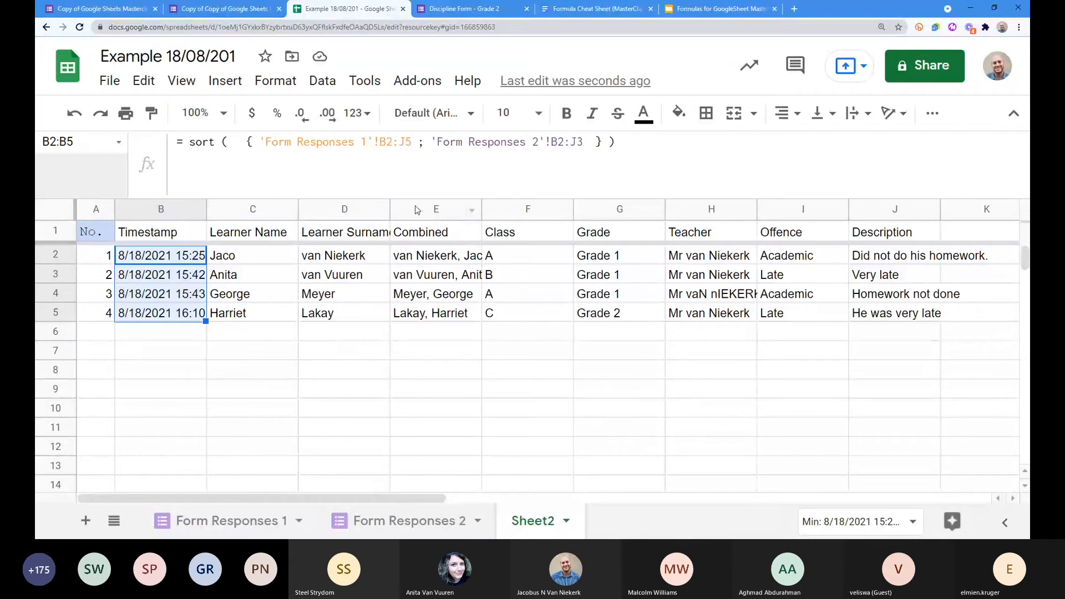
left_click(148, 257)
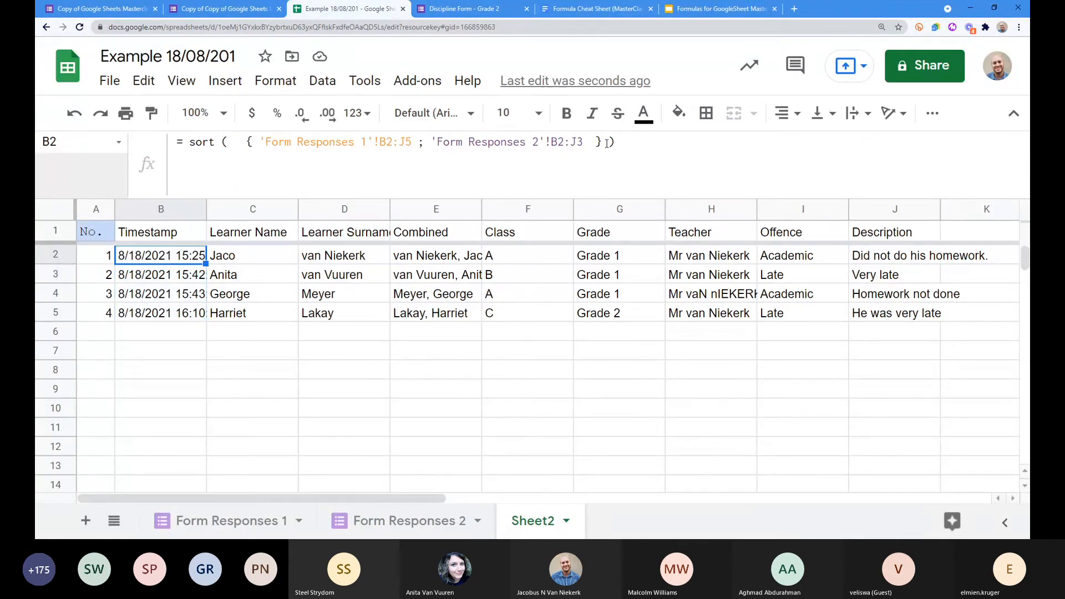
Step: Add sort key 5, TRUE after the array so records order ascending by Class
left_click(604, 142)
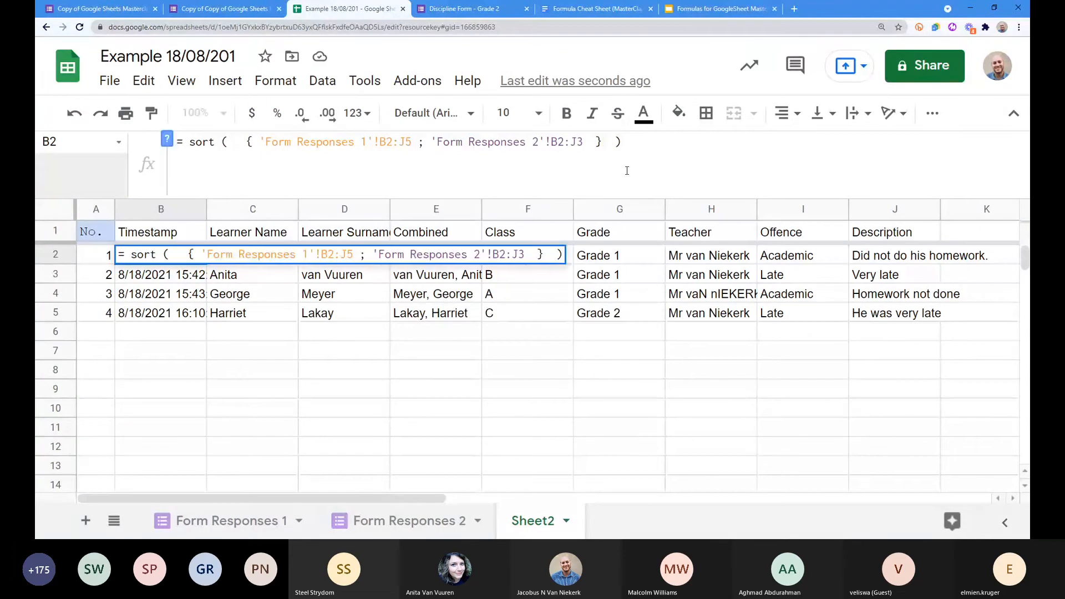
type(",")
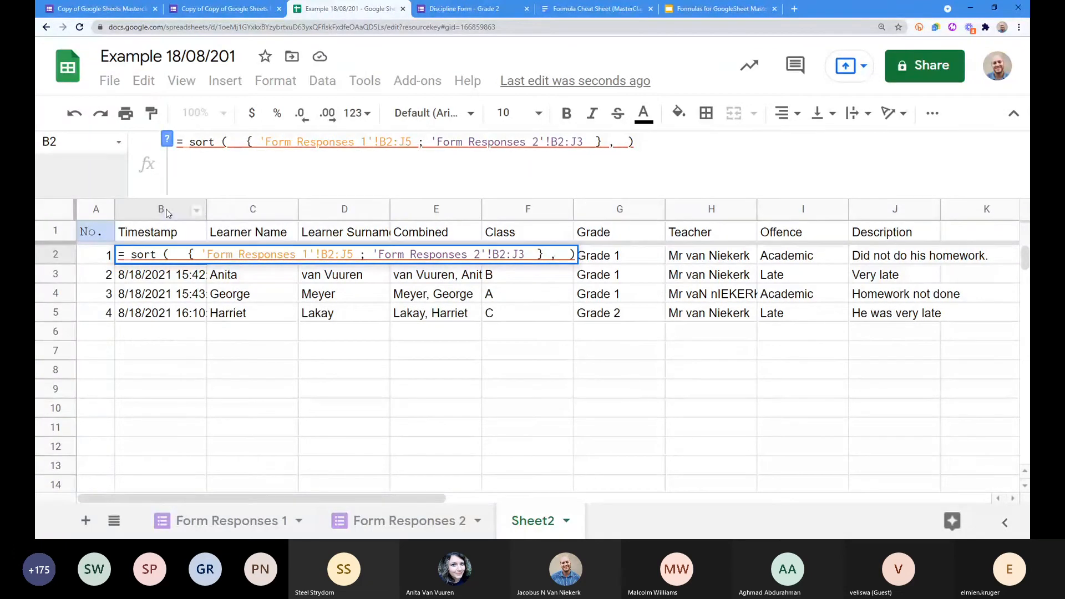
left_click_drag(380, 142, 409, 143)
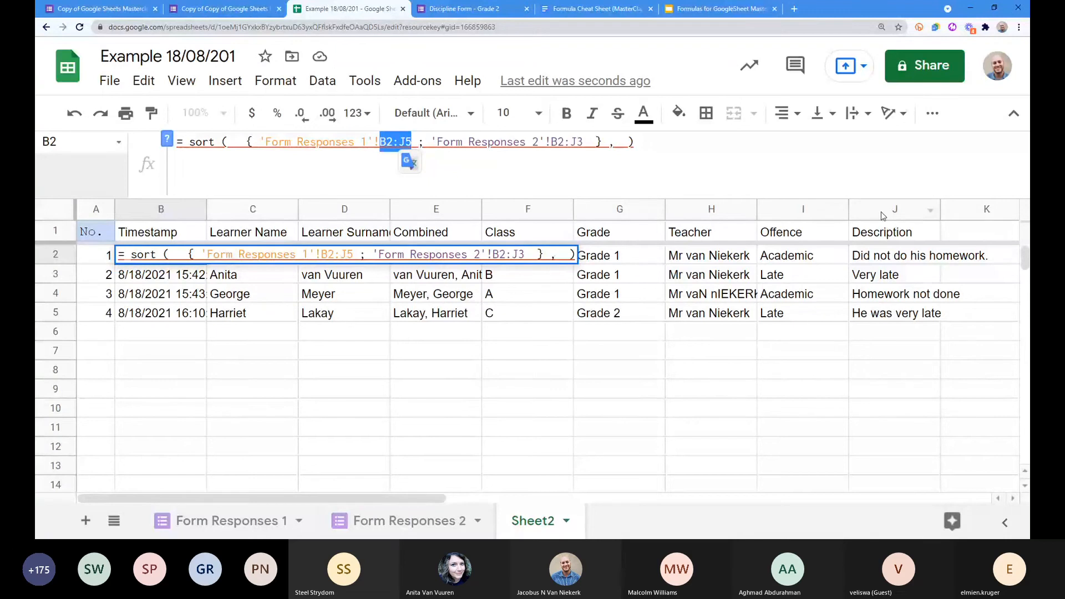
left_click(617, 143)
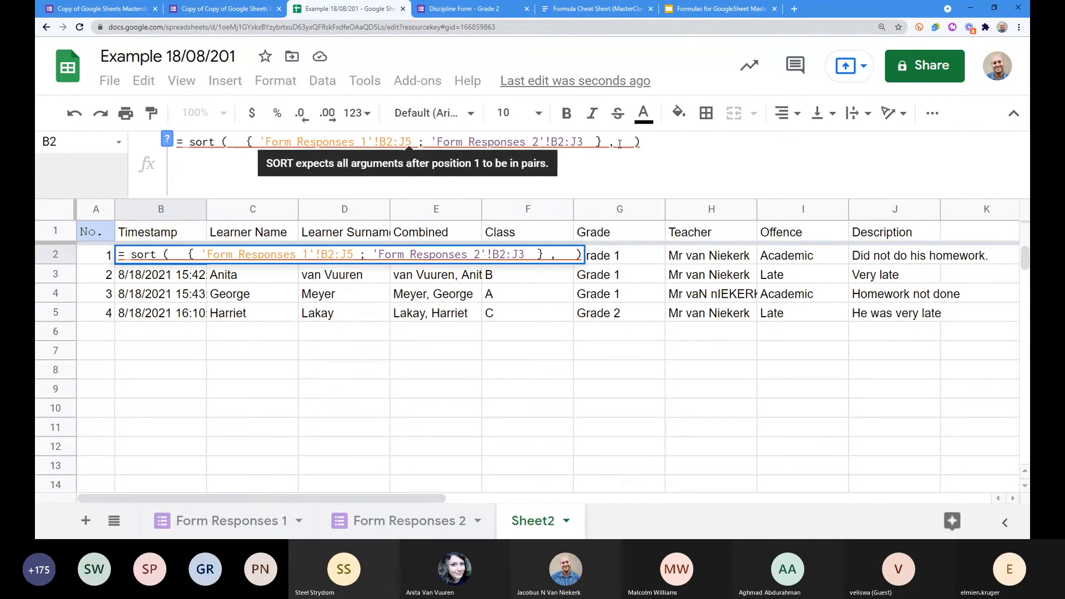
type("5 ")
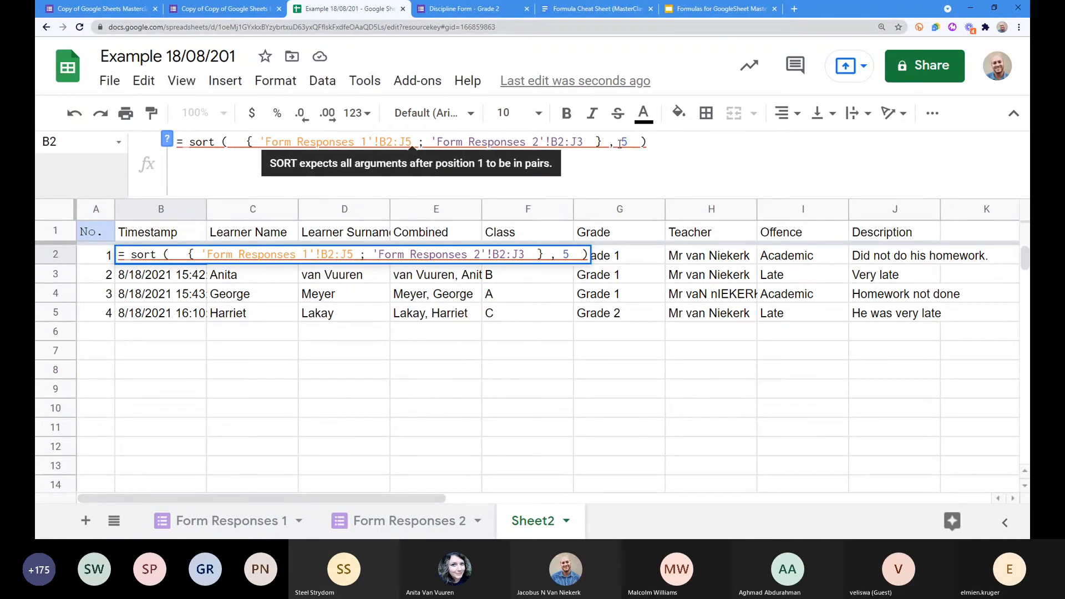
type(", ")
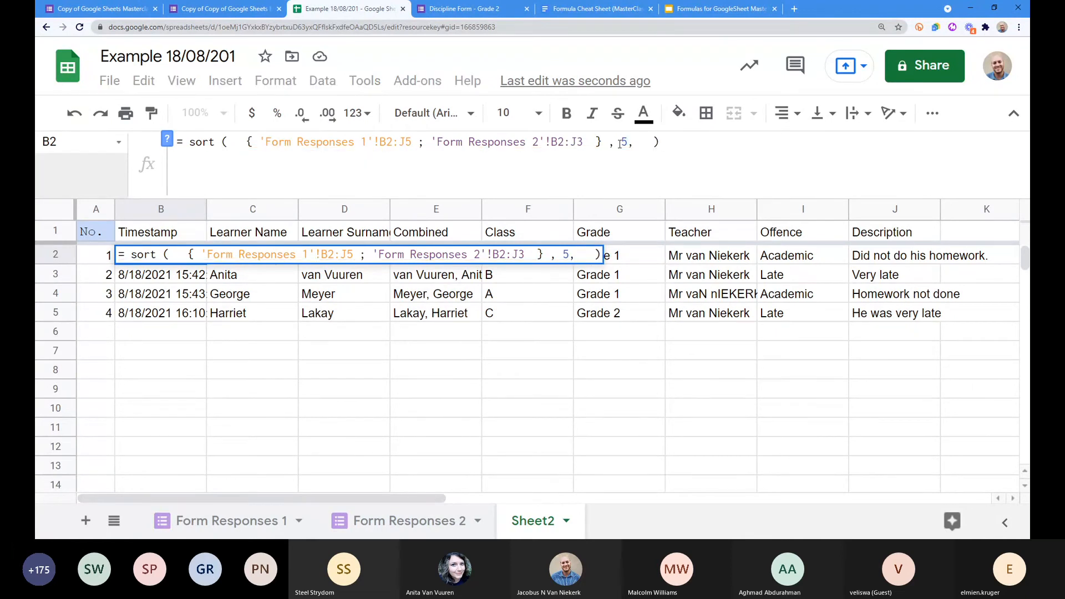
type("TRUE")
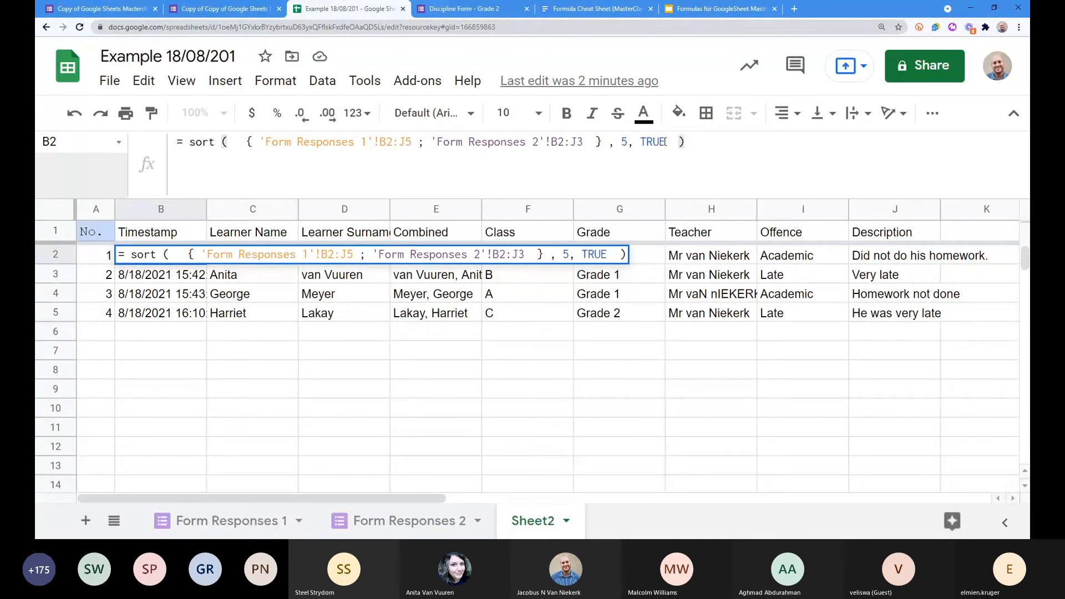
key("Return")
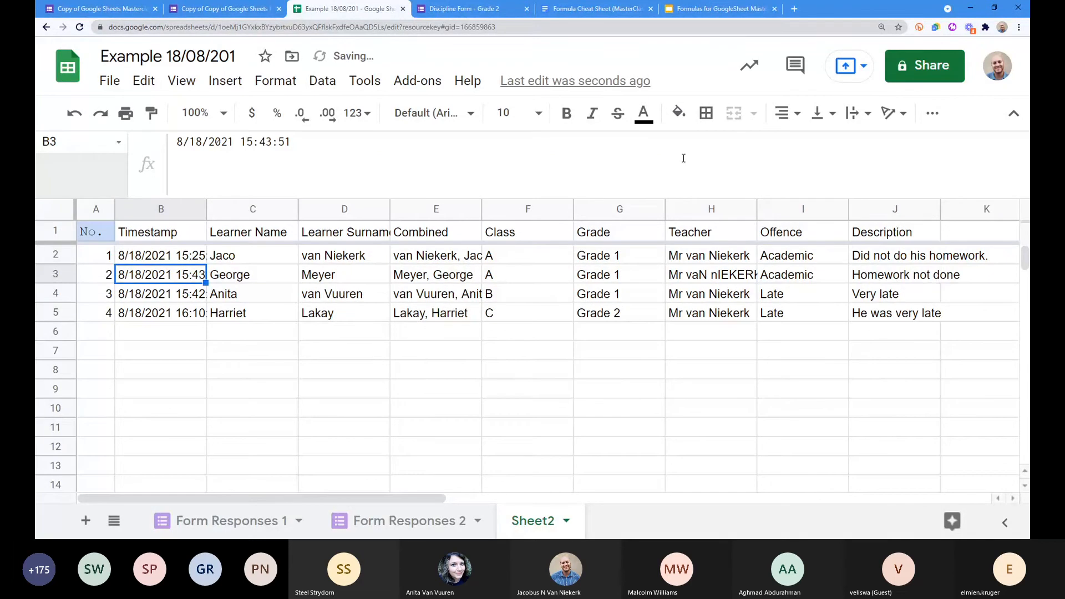
left_click(527, 209)
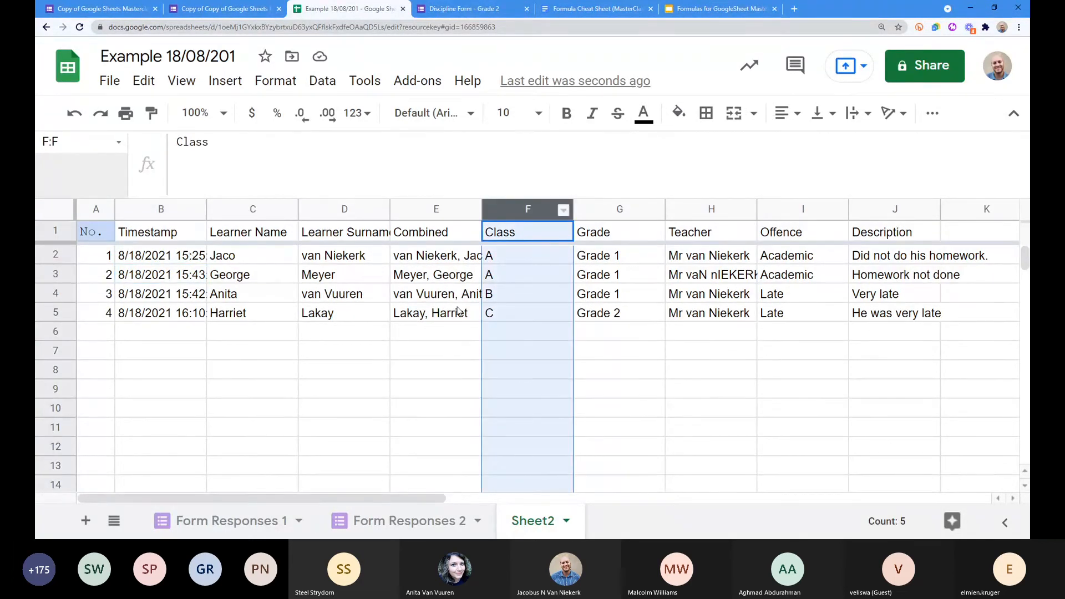
left_click(182, 259)
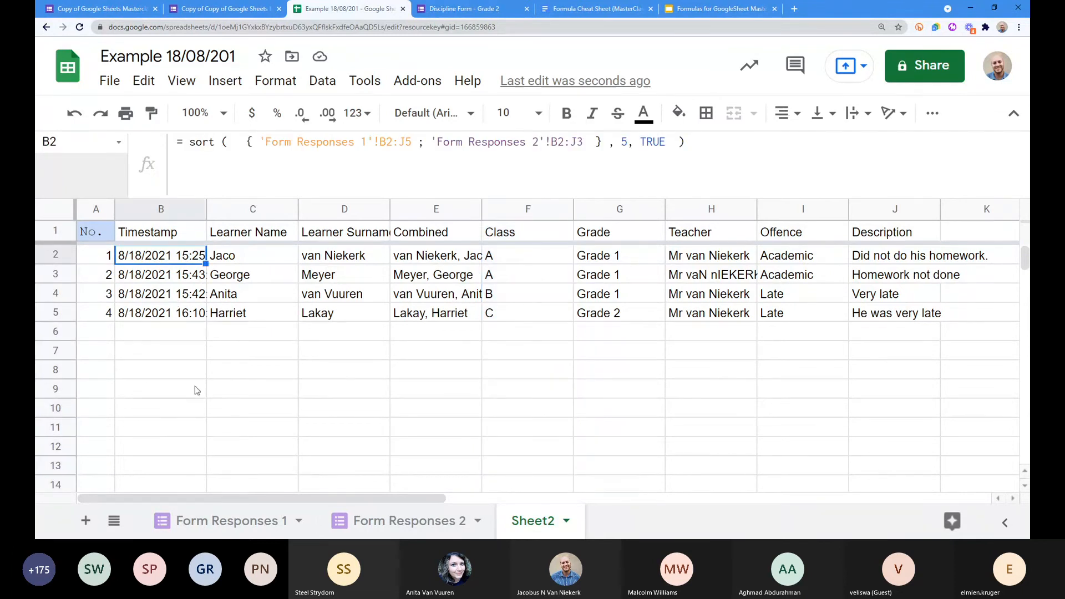
left_click(148, 334)
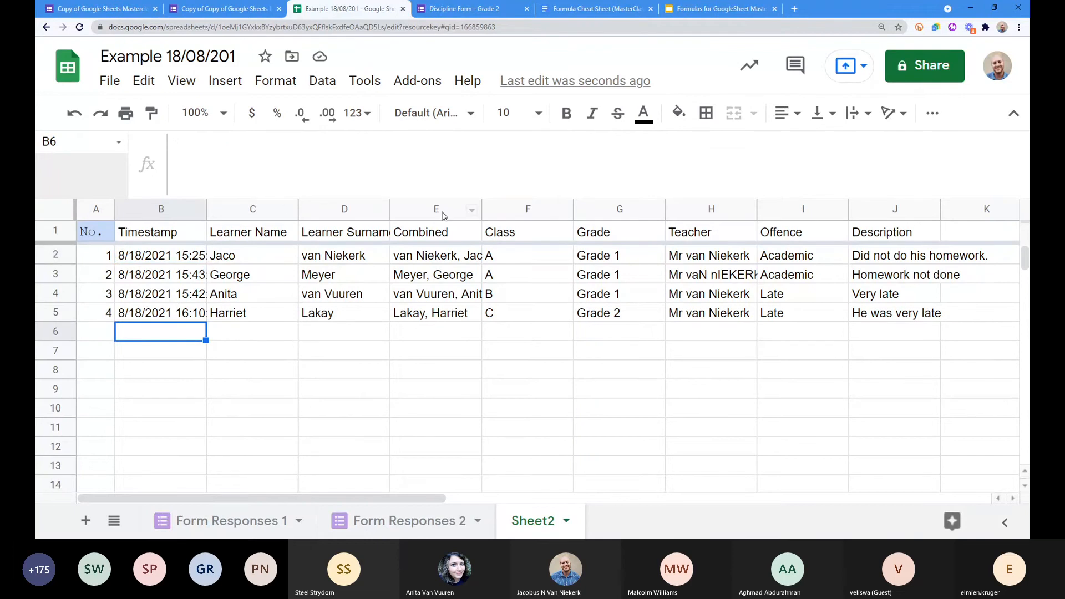
left_click(535, 209)
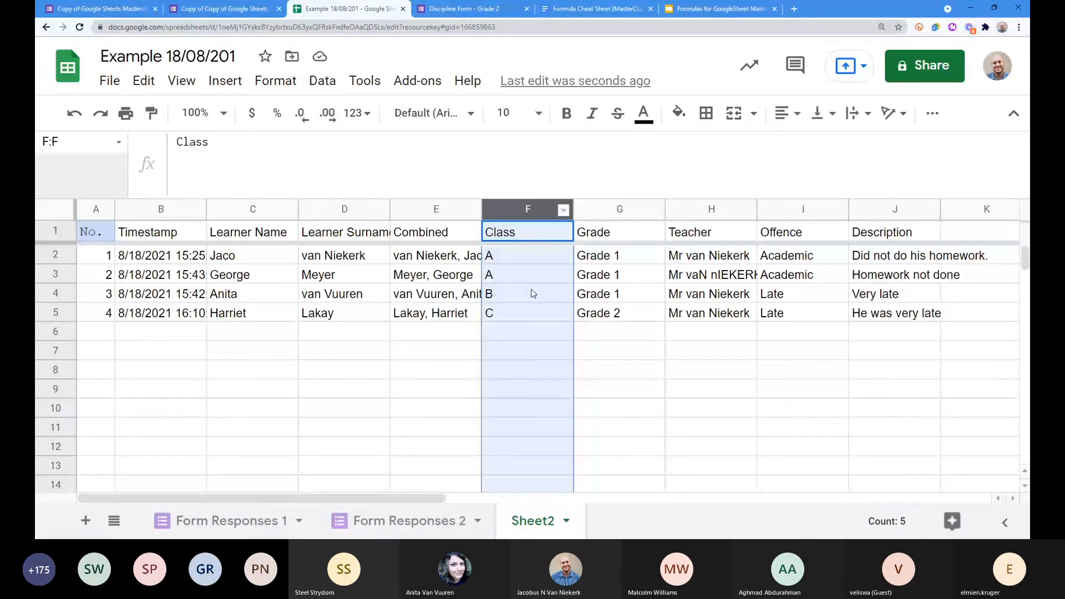
left_click(200, 257)
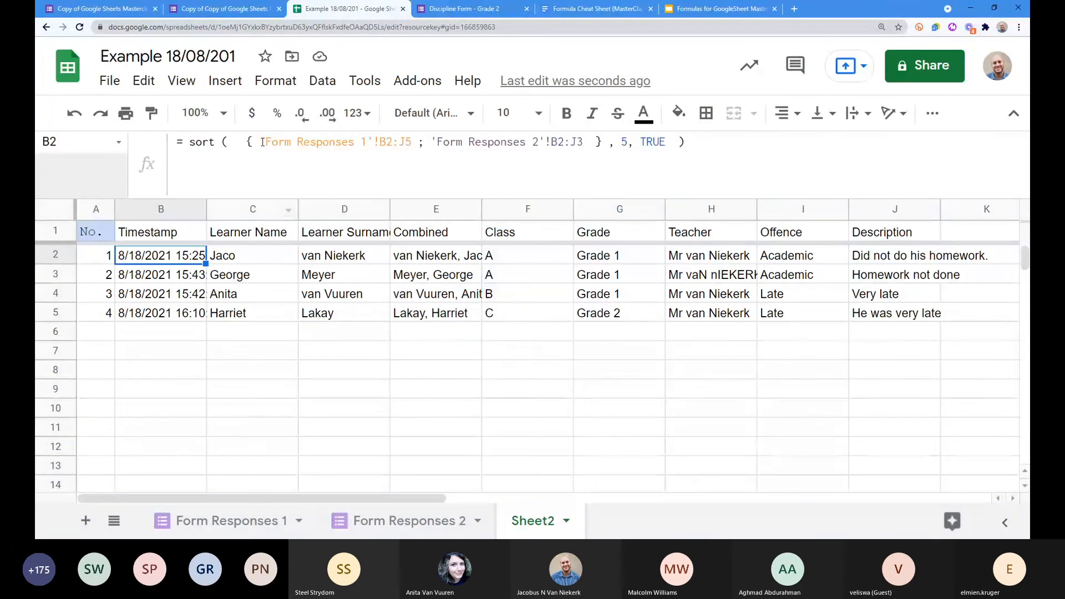
left_click_drag(247, 142, 602, 140)
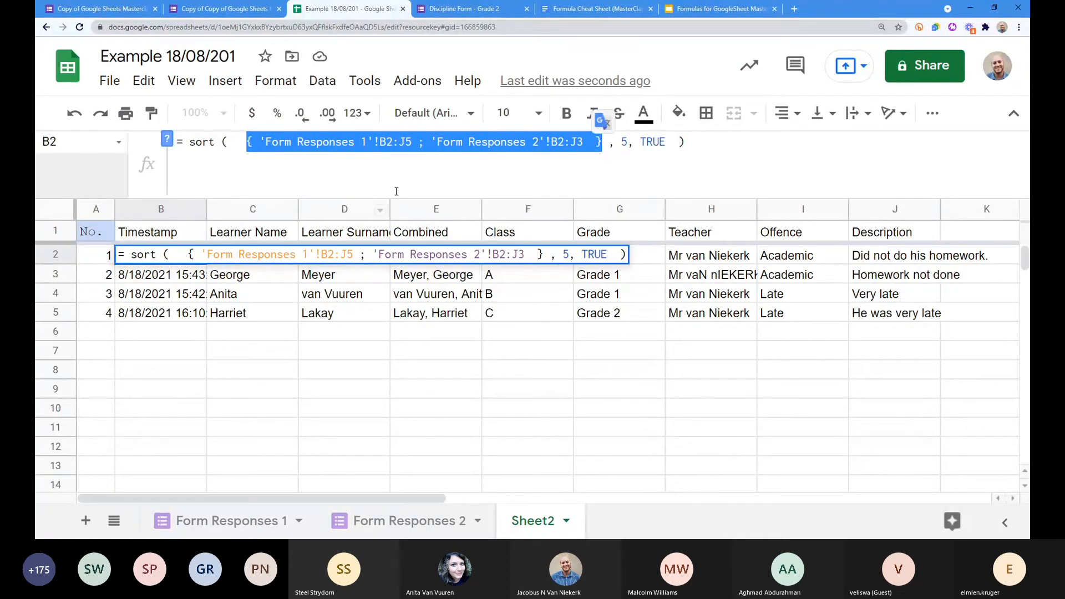
Step: Add a second sort key 4, TRUE after 5, TRUE so George's row comes first
left_click(670, 143)
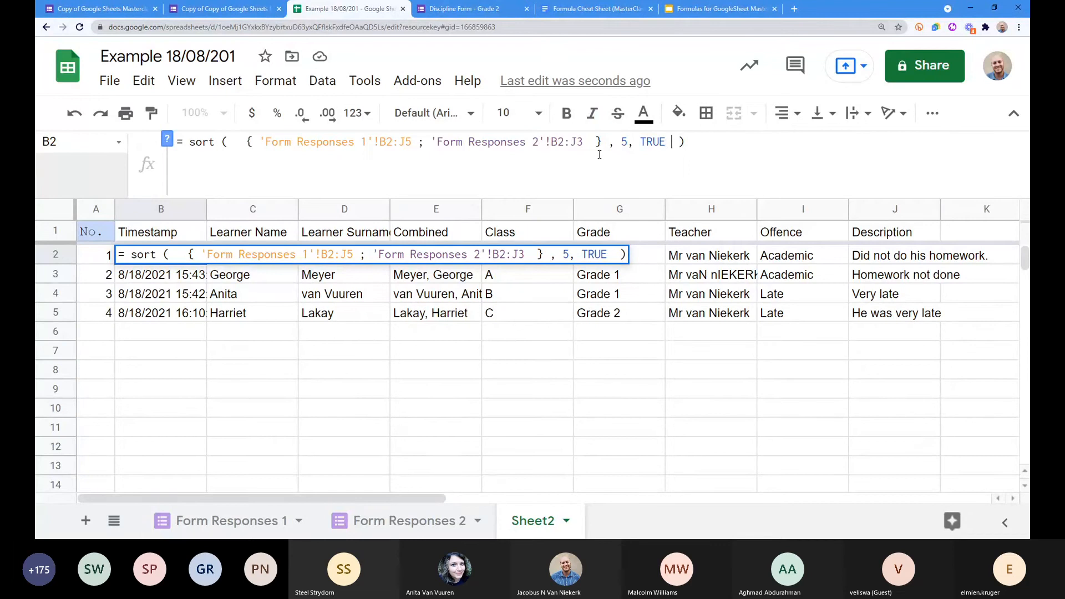
left_click(667, 145)
type(",")
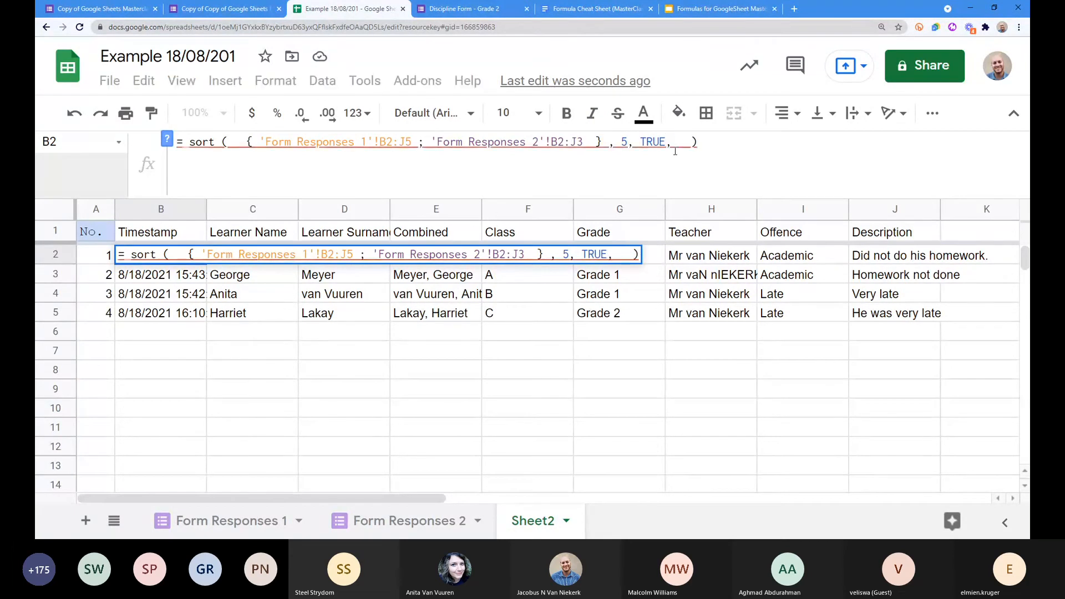
key("BackSpace")
key("BackSpace")
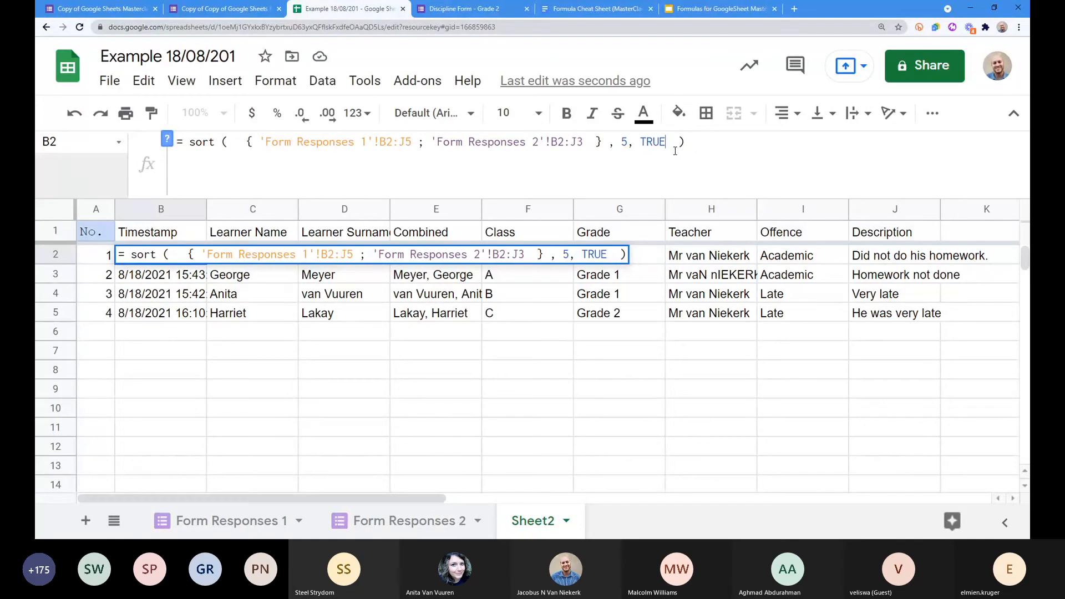
key("Right")
key("Right")
key("Right")
type(",")
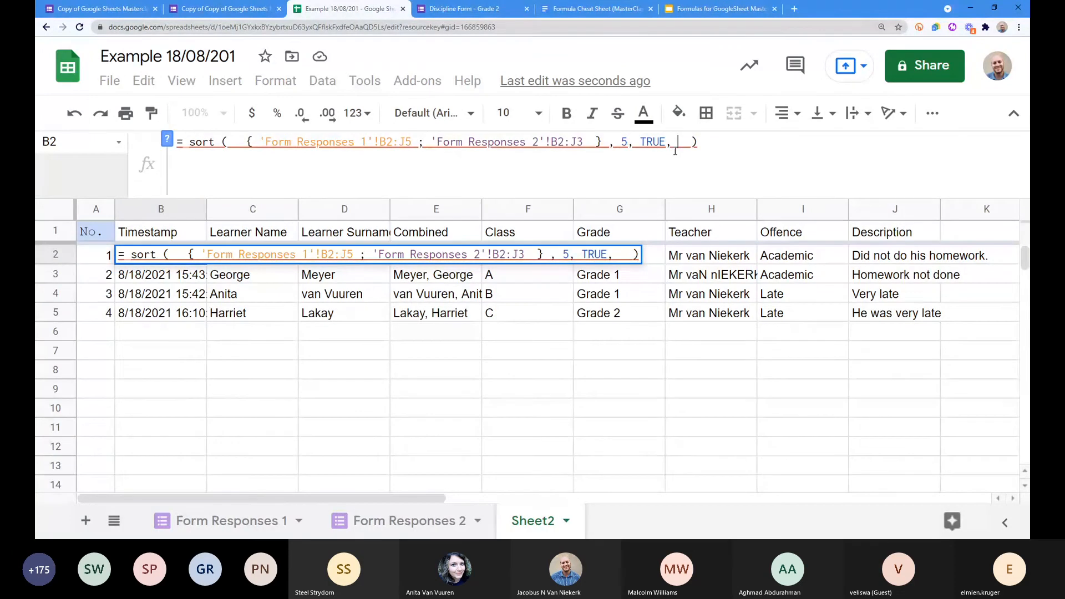
mouse_move(623, 143)
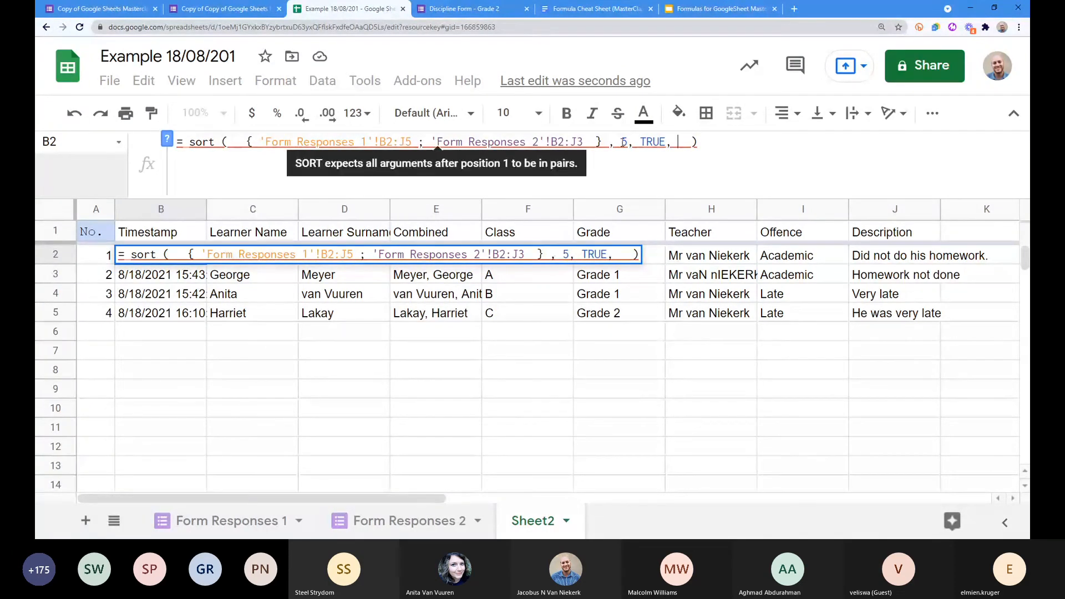
type("4,")
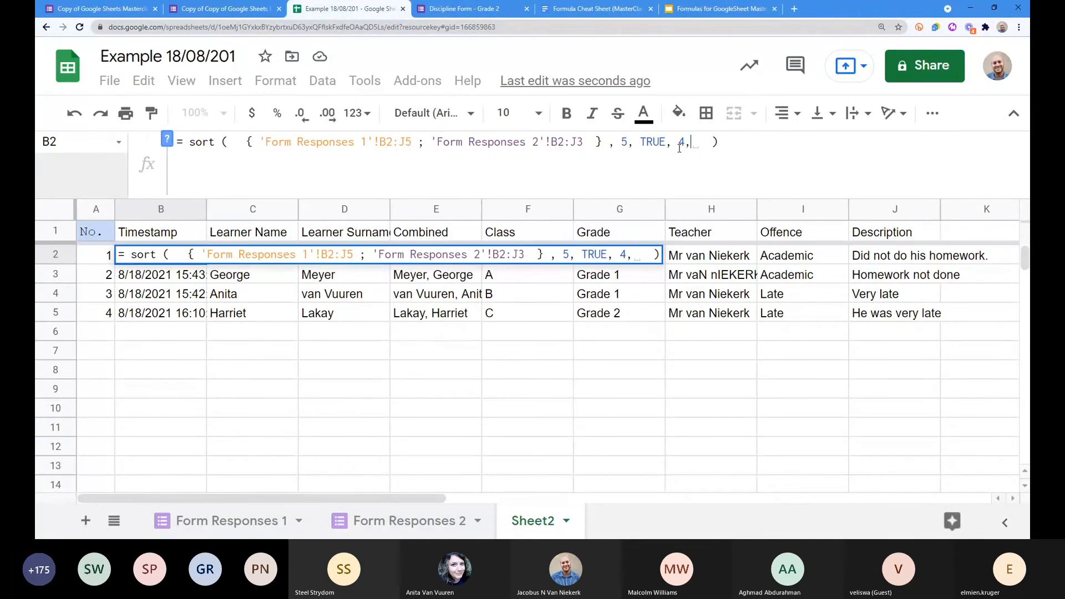
type(" TRUE")
key("Return")
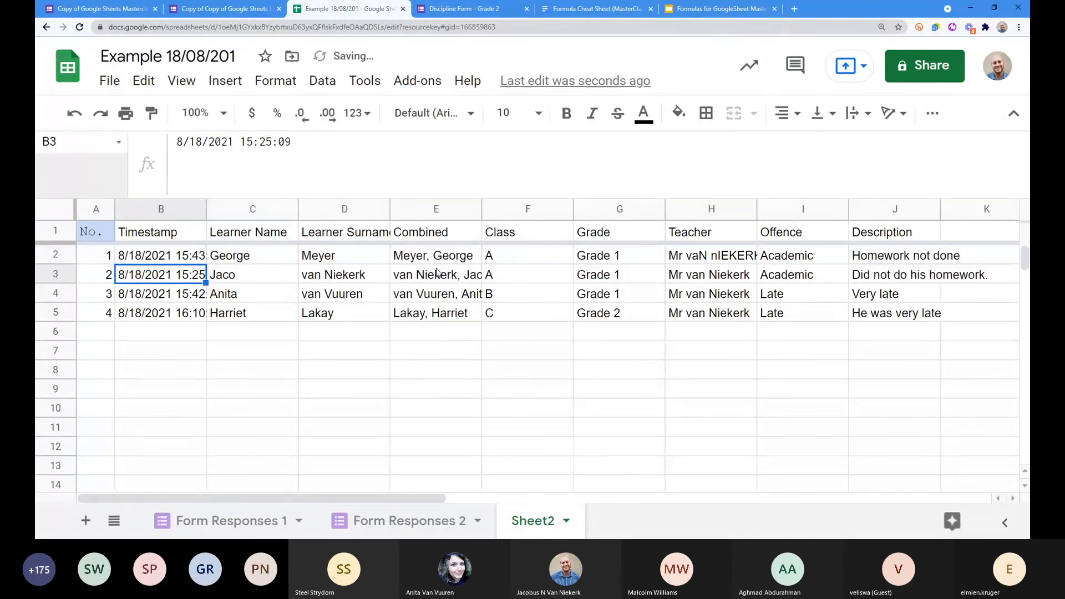
Step: Reopen B2 and split the sort arguments onto separate lines, with 4, TRUE on its own
left_click(179, 259)
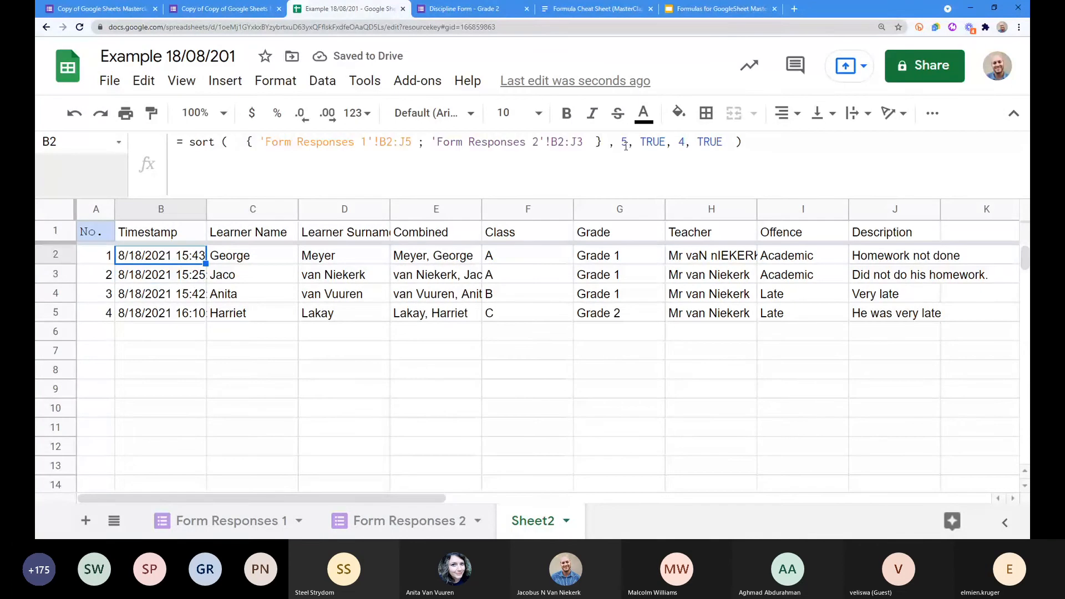
left_click(625, 144)
key("ctrl+Return")
key("ctrl+Return")
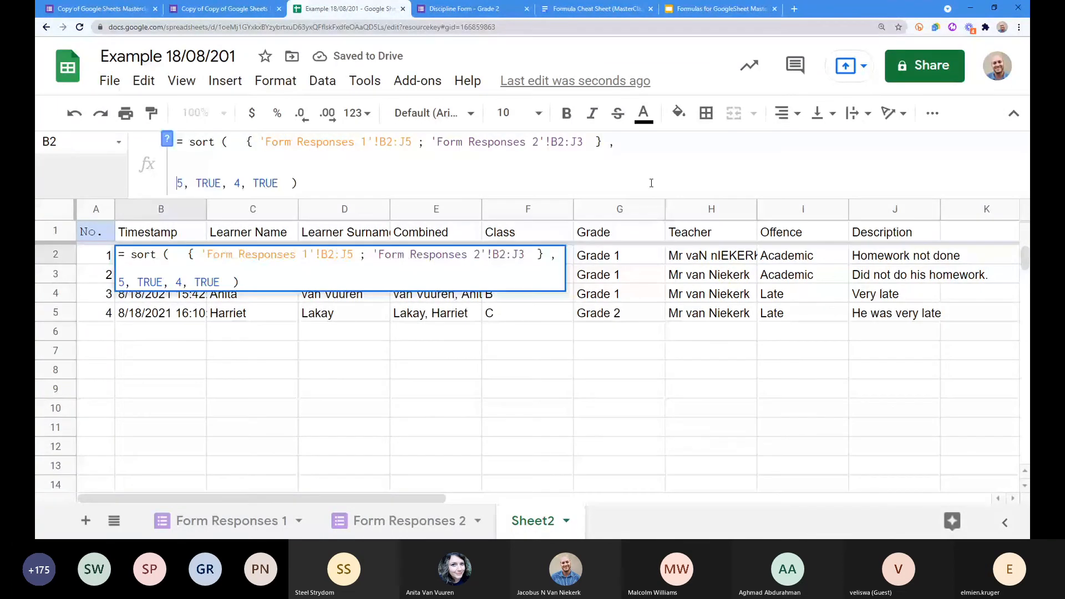
key("BackSpace")
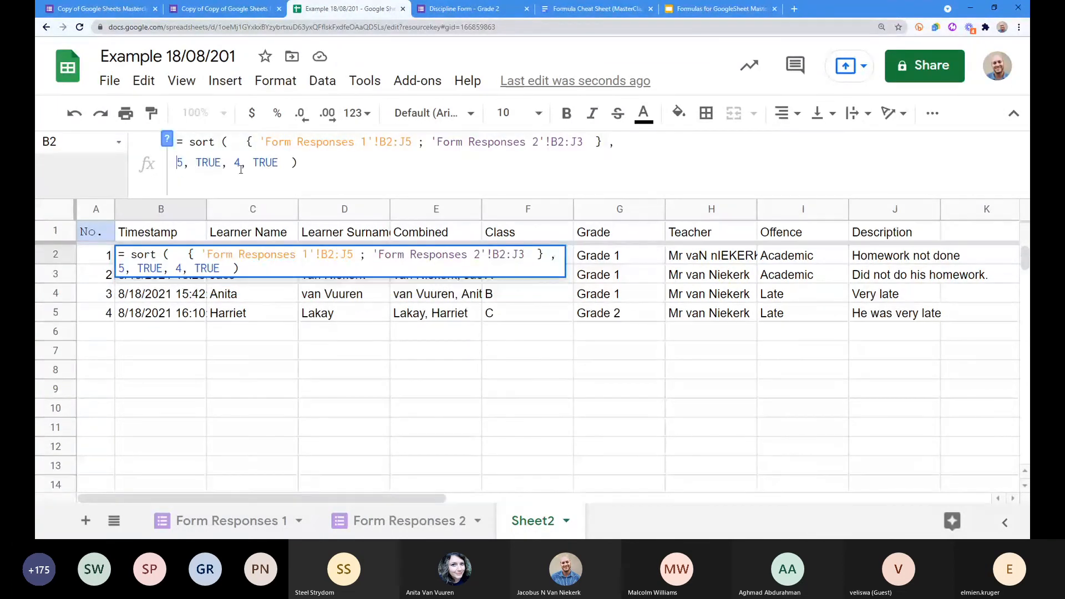
left_click(237, 163)
key("ctrl+Return")
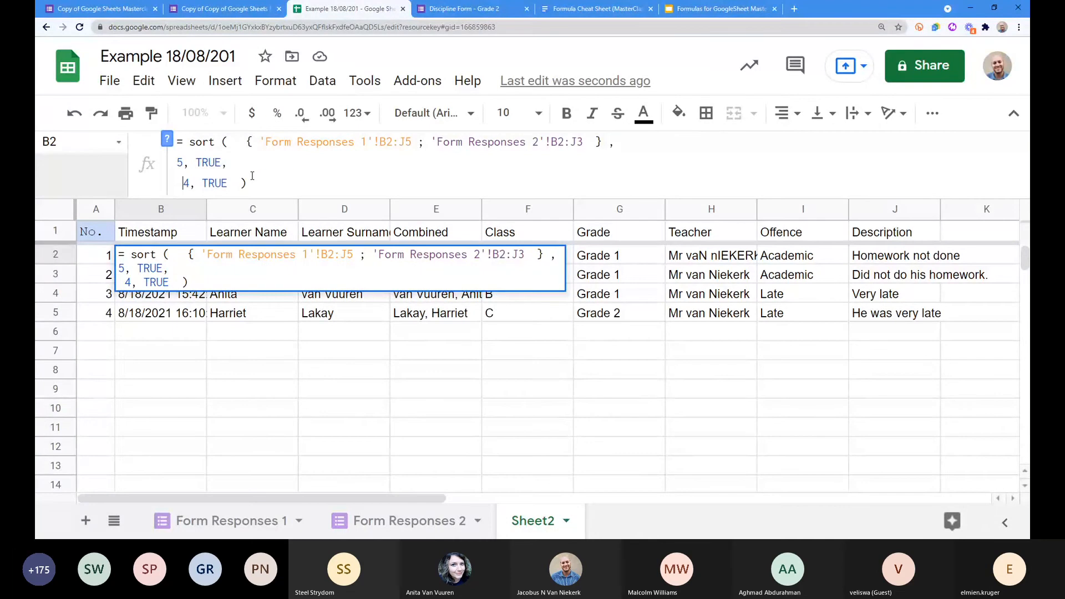
Step: Indent the sort keys, put the range array and closing parenthesis on own lines, and enlarge the formula bar
left_click(178, 163)
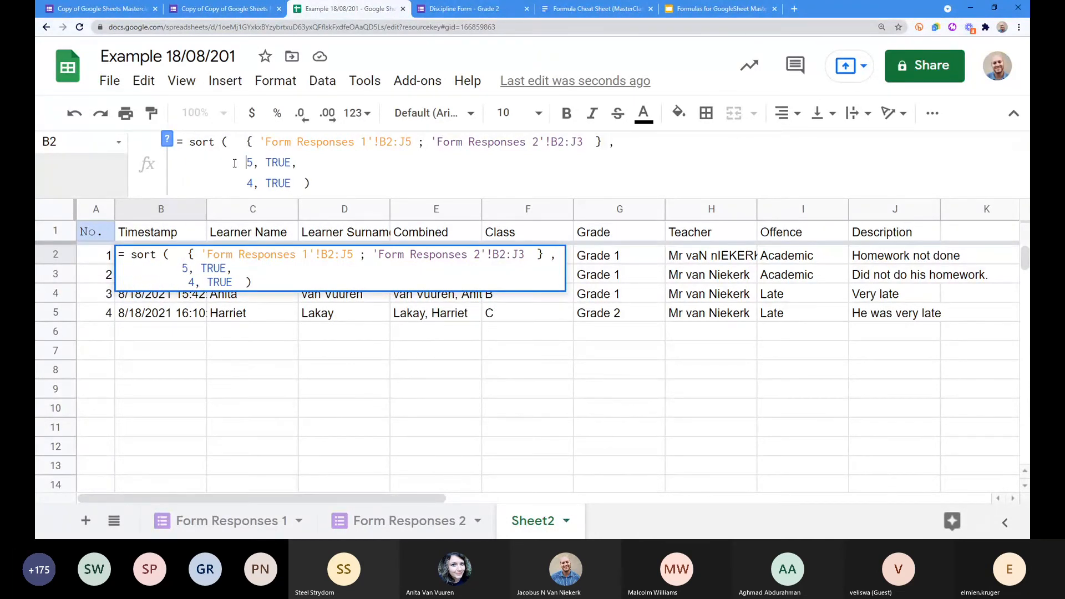
left_click(248, 142)
key("ctrl+Return")
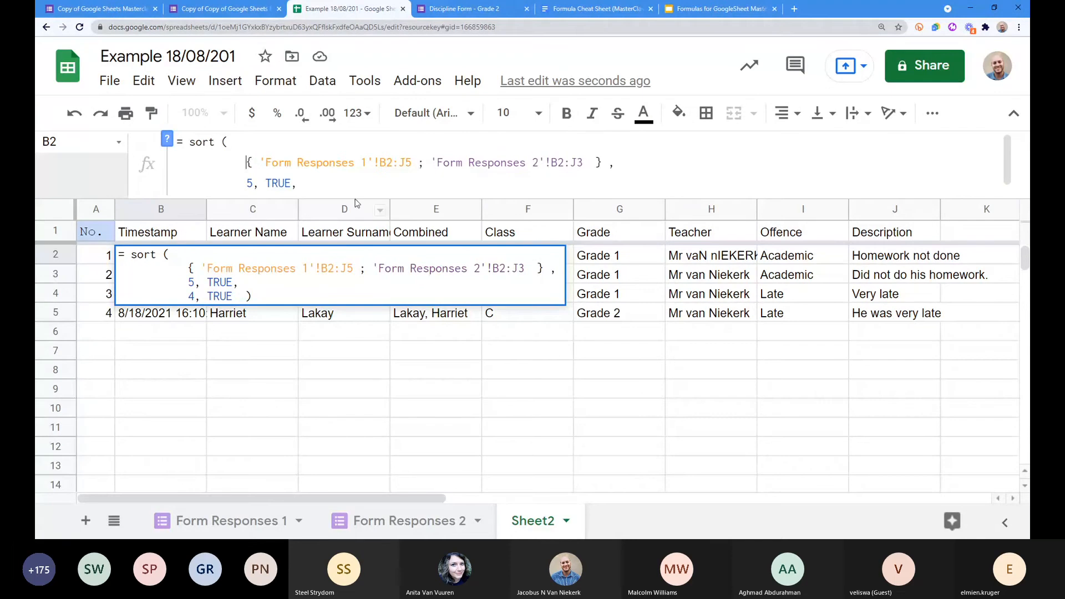
left_click_drag(357, 200, 357, 239)
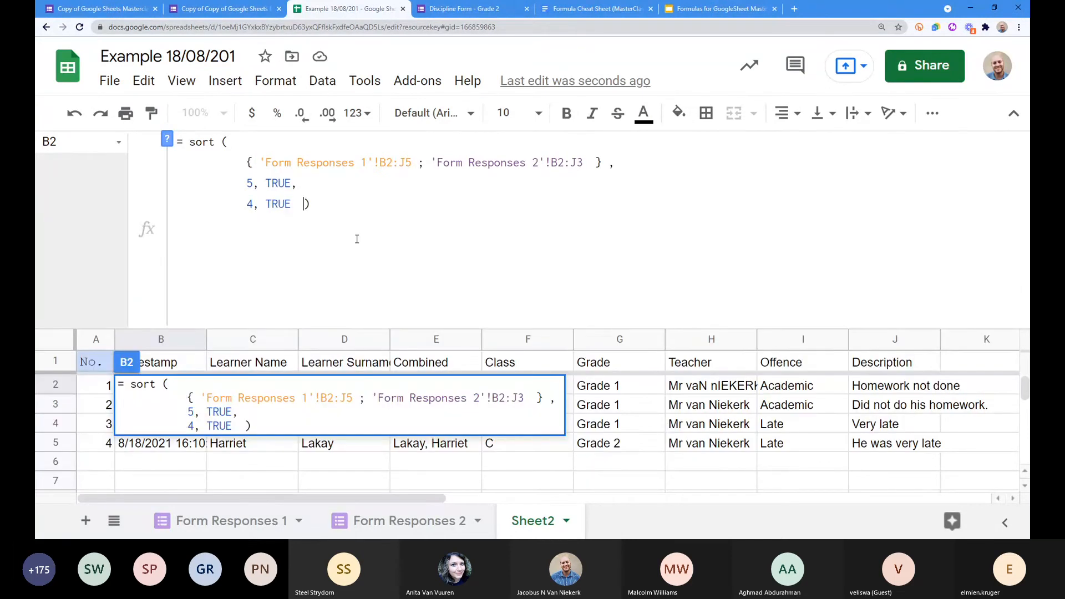
key("ctrl+Return")
key("BackSpace")
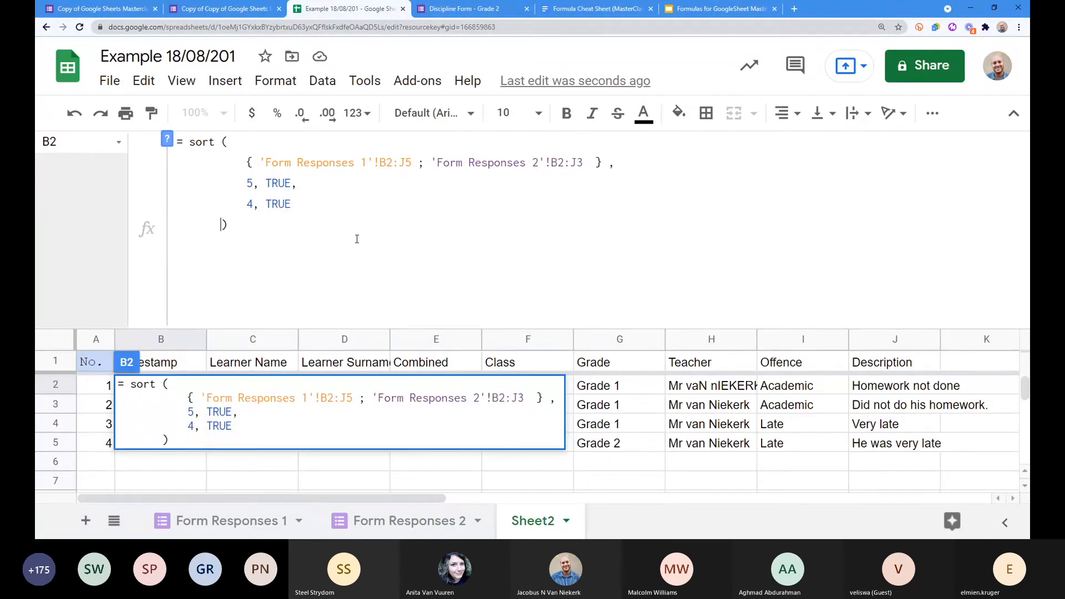
Step: Highlight the combined array, the Form Responses 1 B2:J5 range and the joining semicolon to explain them
left_click(217, 166)
left_click_drag(249, 162, 603, 160)
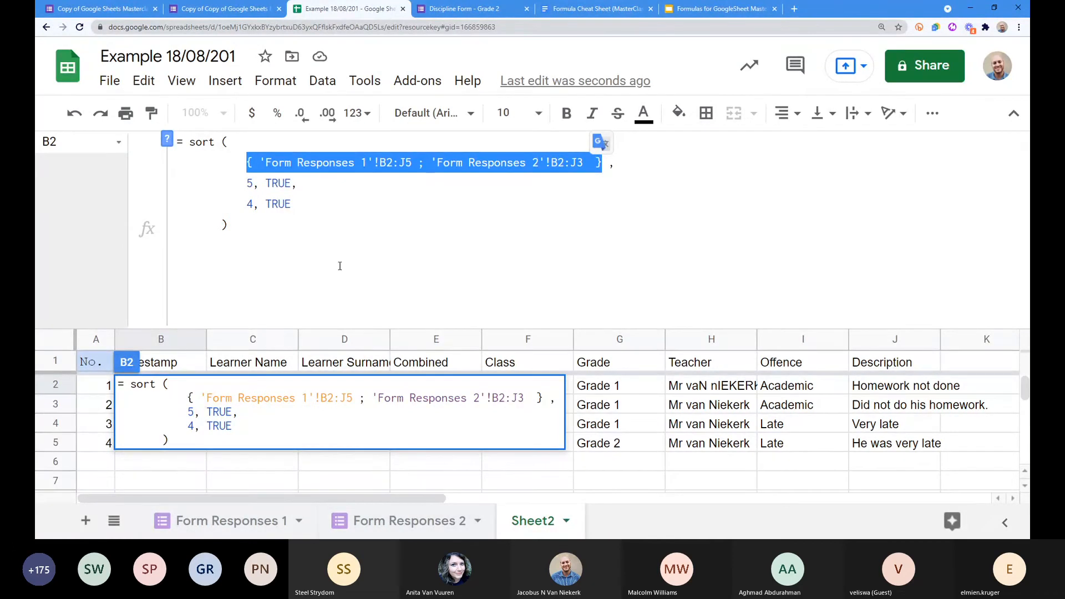
left_click(276, 163)
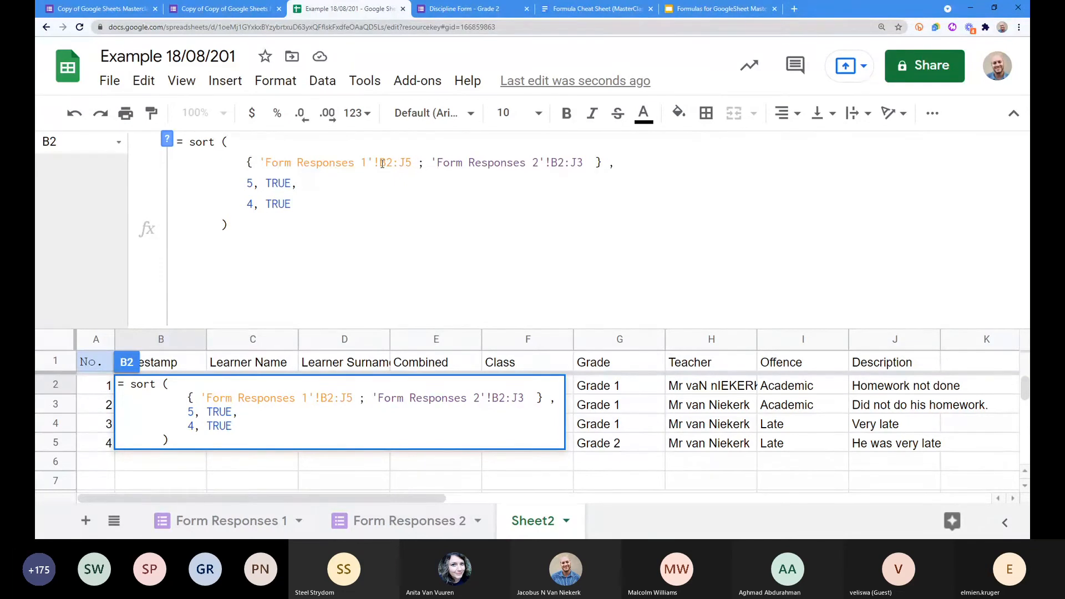
left_click_drag(380, 164, 413, 162)
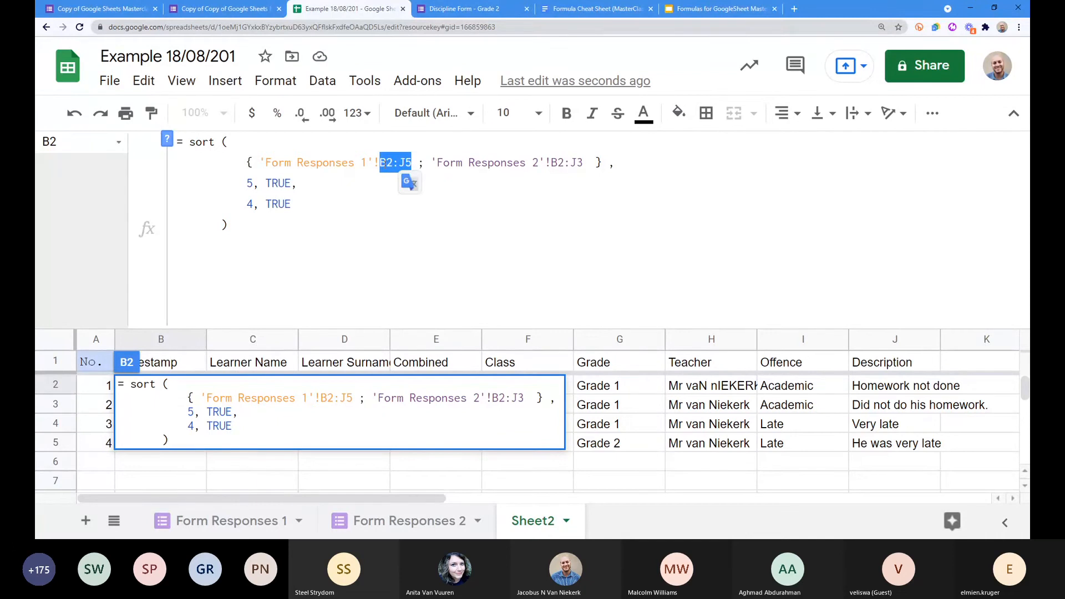
double_click(421, 164)
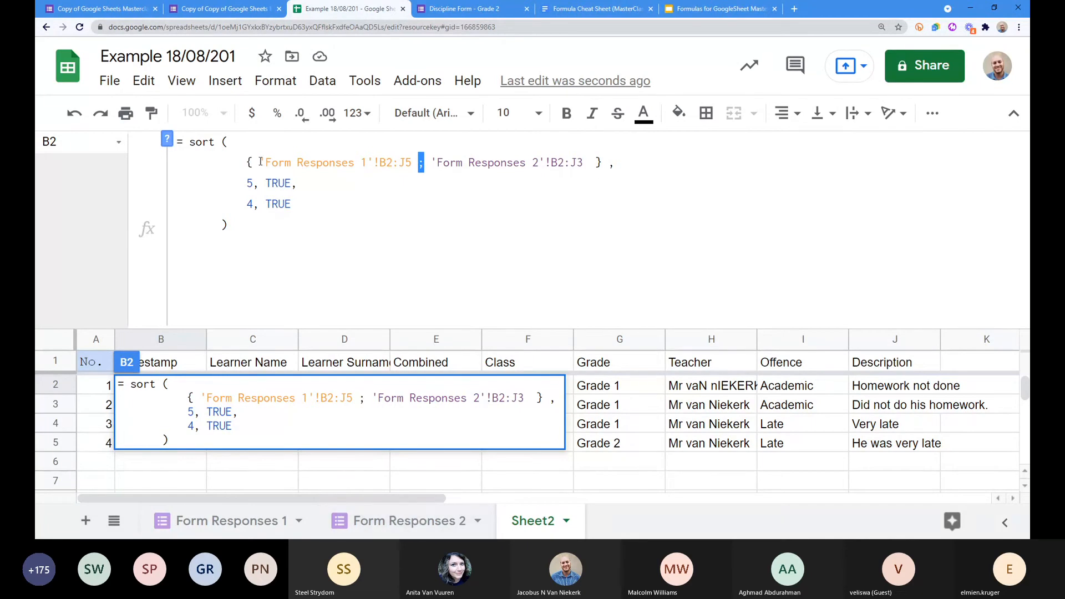
left_click_drag(259, 163, 559, 166)
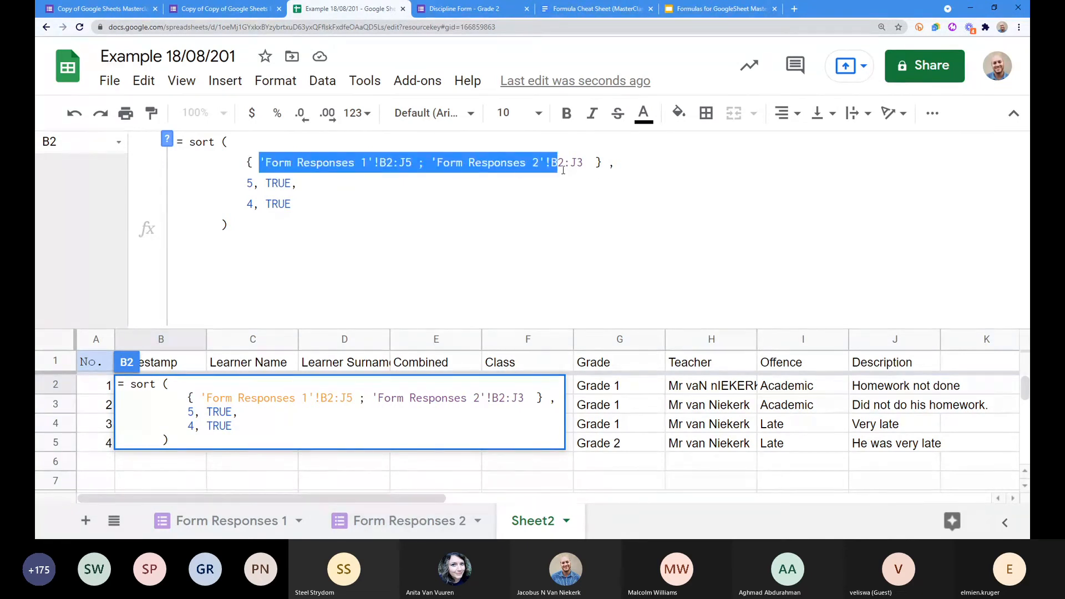
left_click_drag(563, 170, 249, 163)
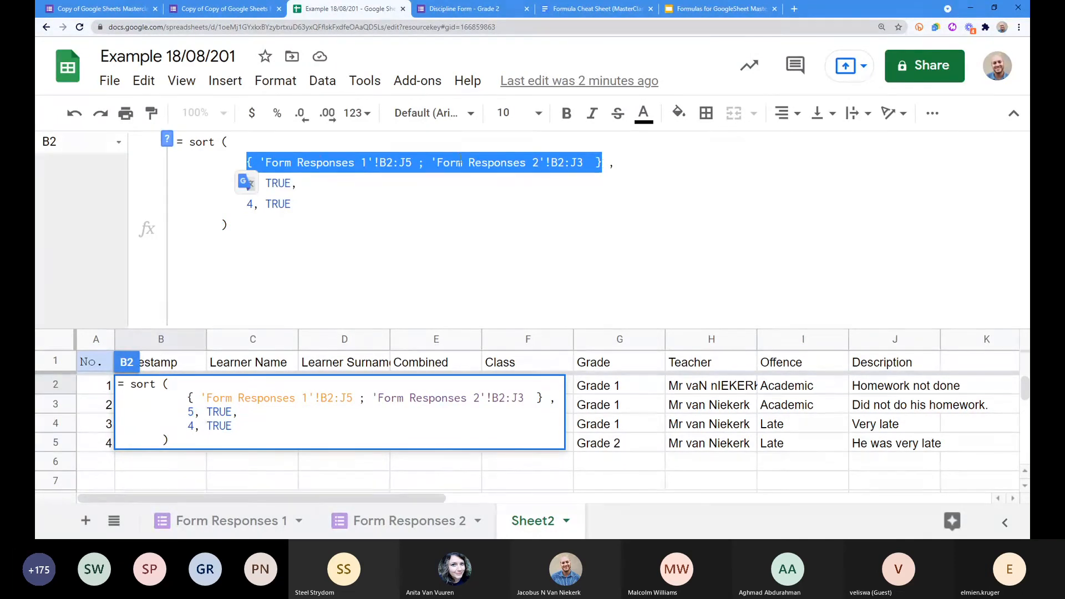
left_click(567, 160)
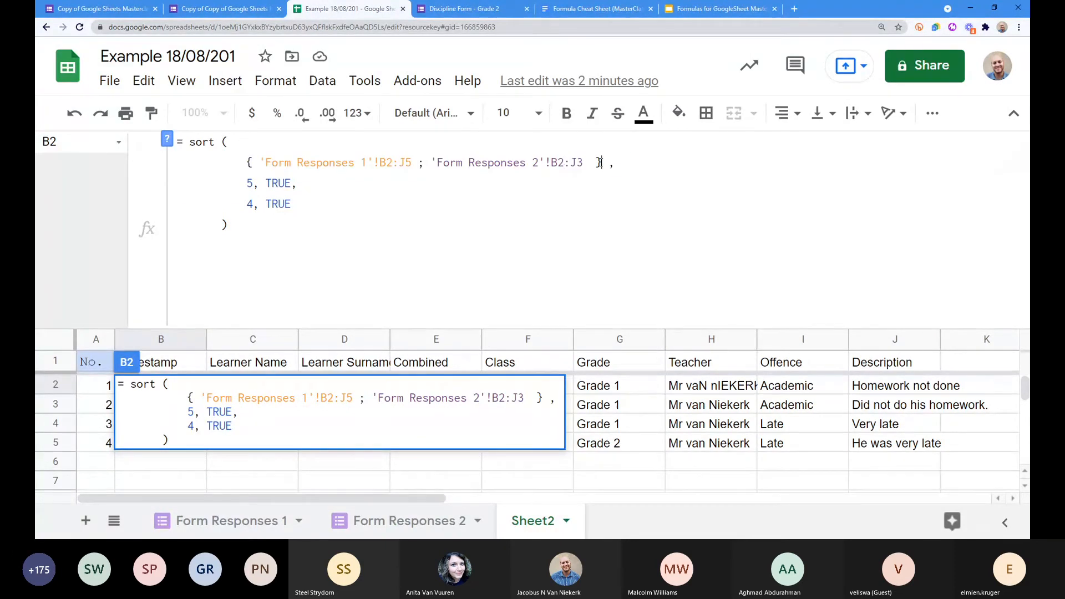
Step: Highlight the comma with the first sort pair and the range array, ending after the closing brace
left_click_drag(601, 162, 348, 178)
left_click(247, 162)
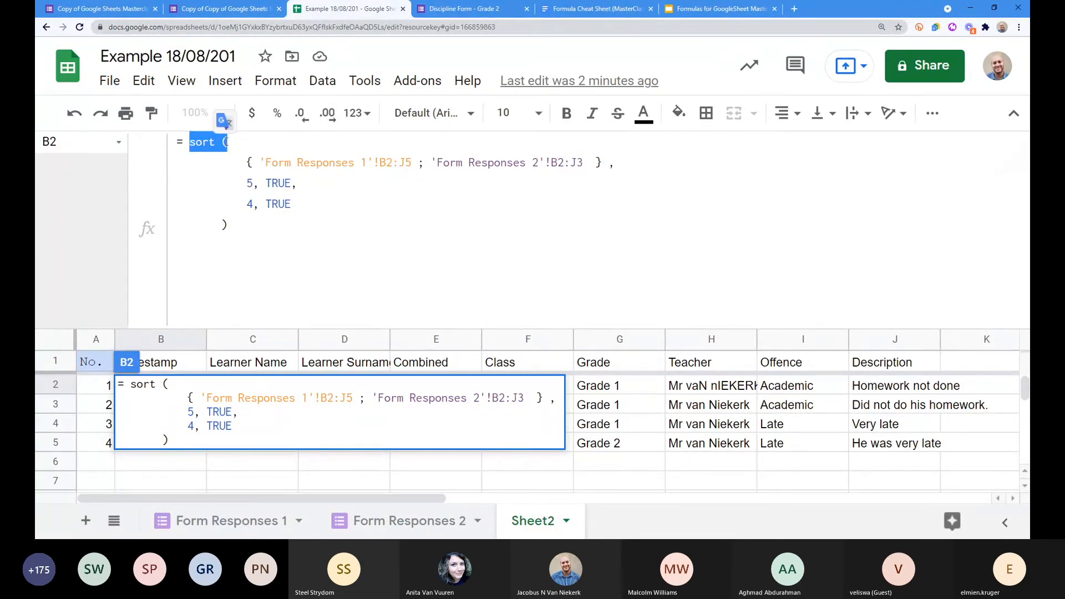
left_click_drag(262, 165, 602, 166)
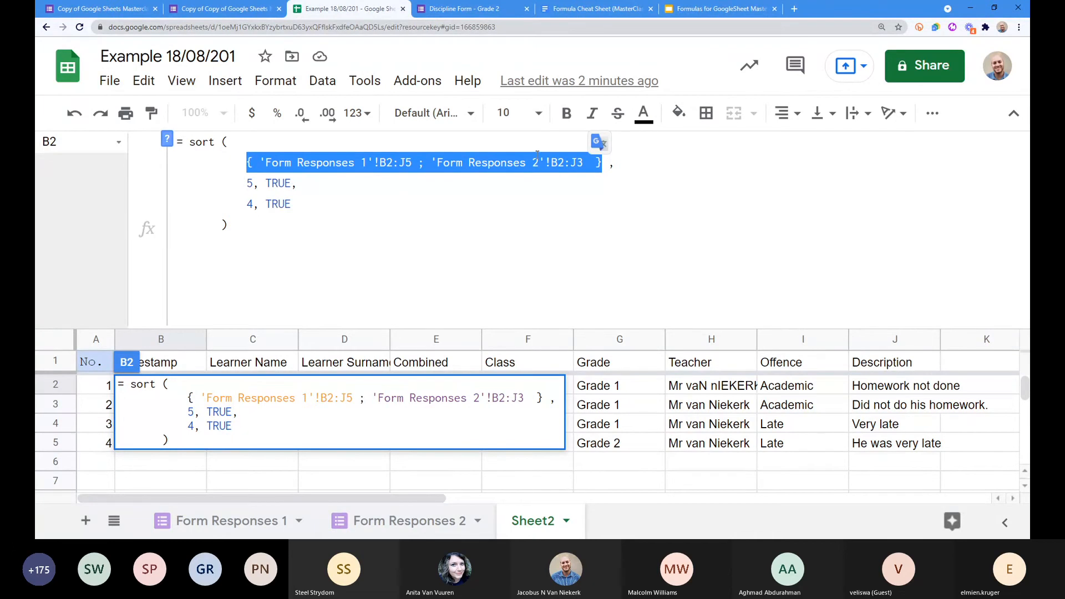
left_click(606, 162)
Step: Put the comma after the array on its own line, join the first sort pair to it, and commit
key("ctrl+Return")
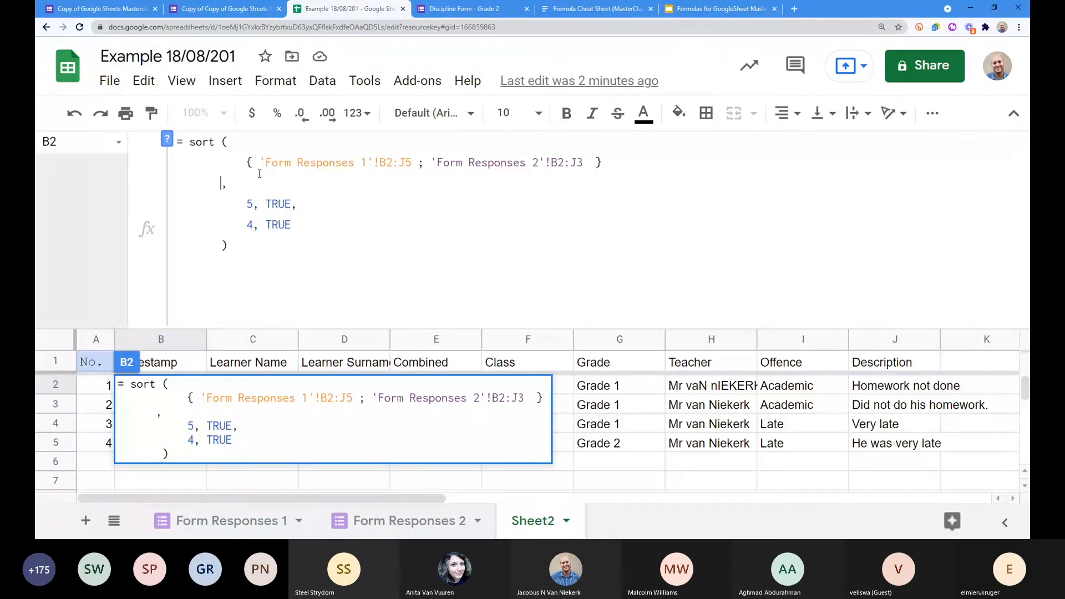
key("Right")
key("Delete")
key("Delete")
key("Delete")
key("Delete")
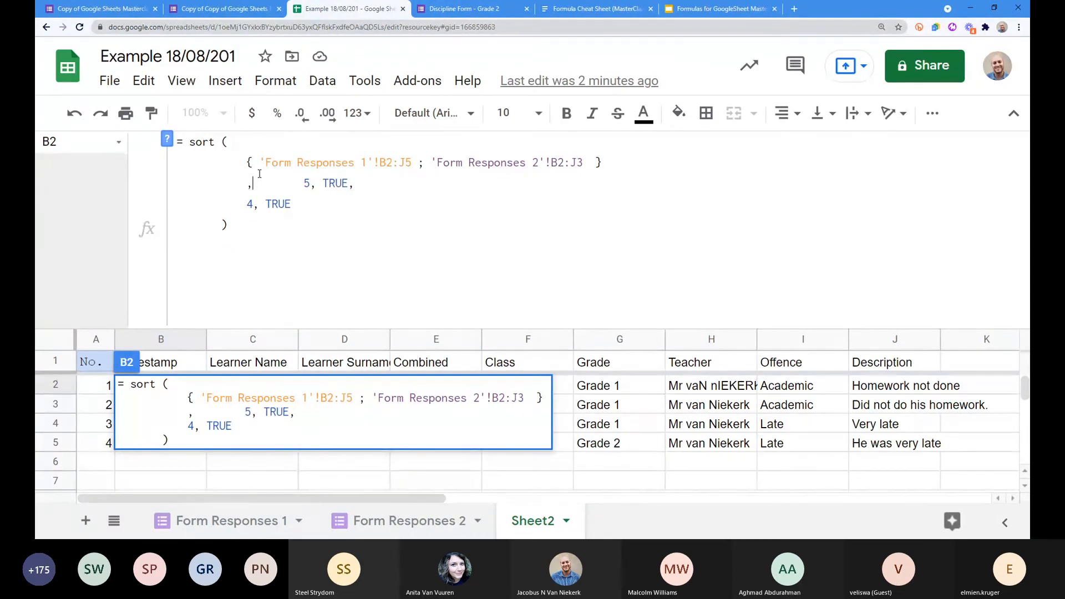
key("Delete")
key("Delete")
key("Delete")
key("Delete")
key("Delete")
key("Delete")
key("Delete")
key("Delete")
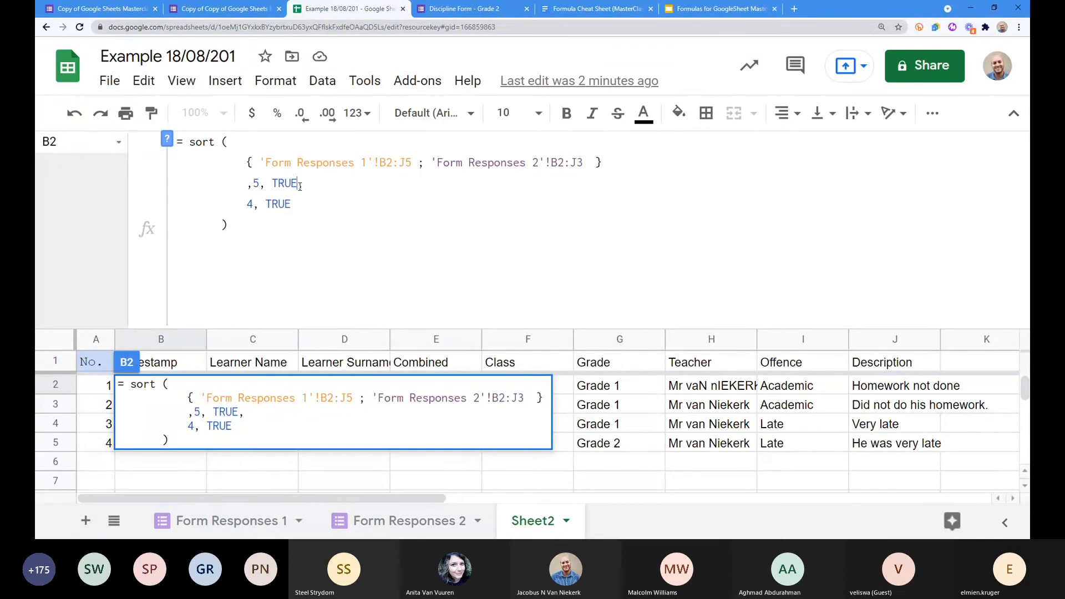
key("Return")
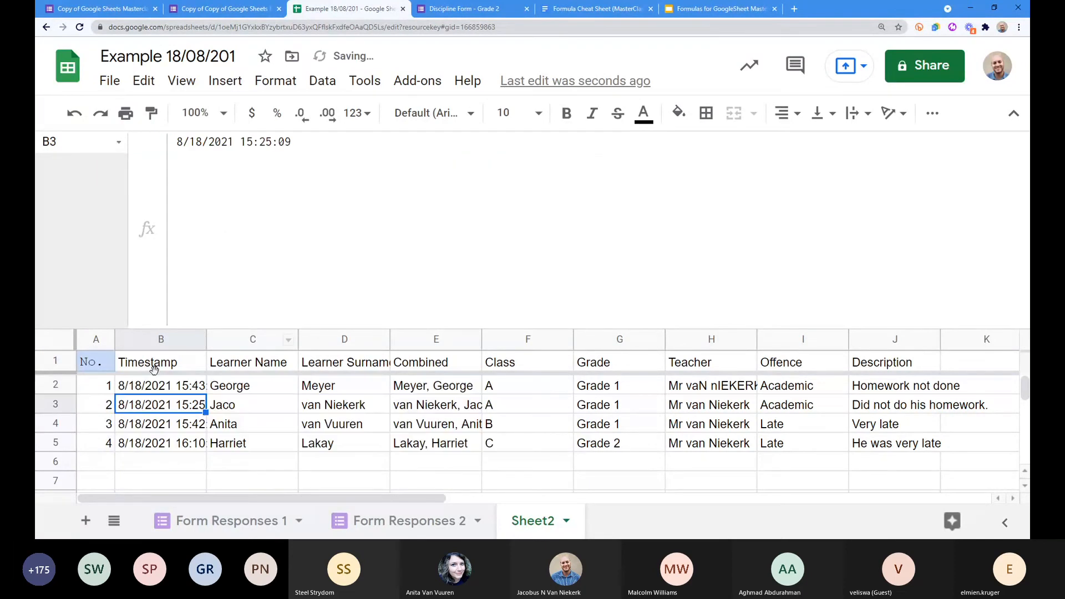
key("Up")
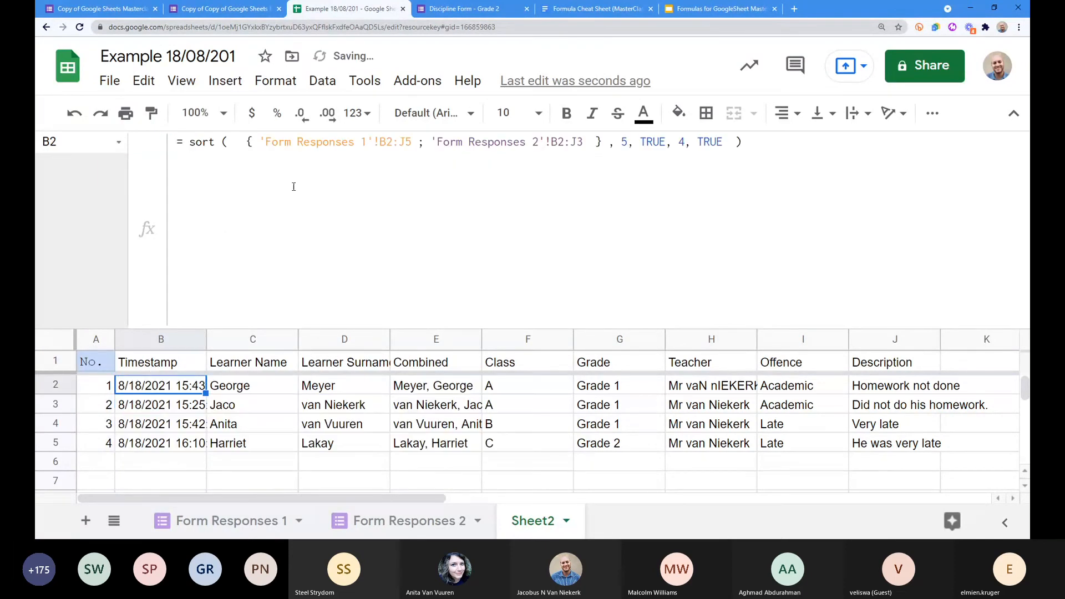
Step: Delete the 5, TRUE, 4, TRUE sort keys and trailing comma so records list by timestamp
left_click(621, 143)
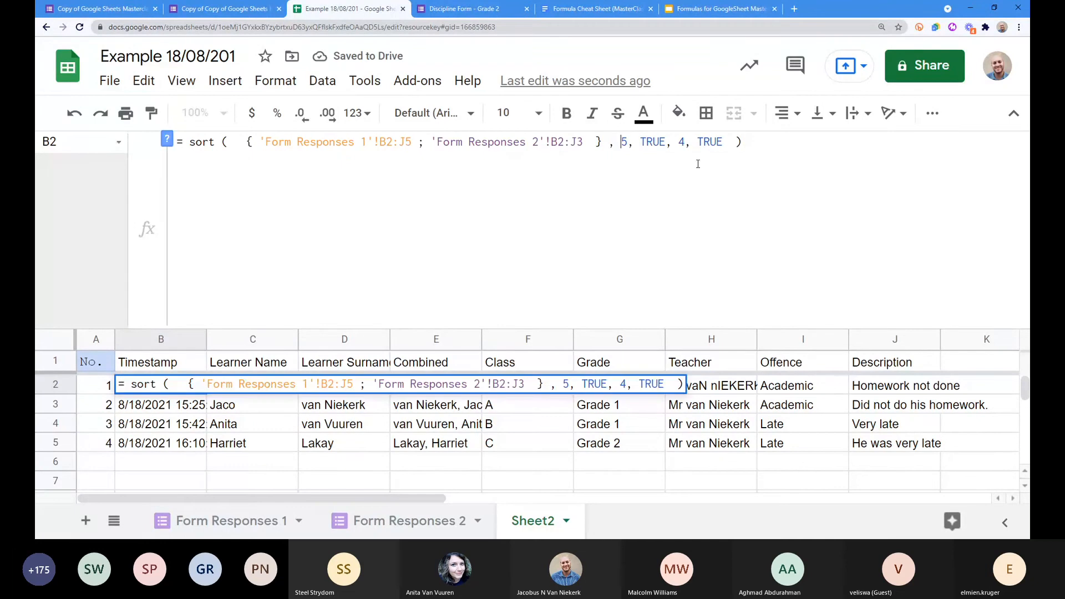
key("ctrl+Return")
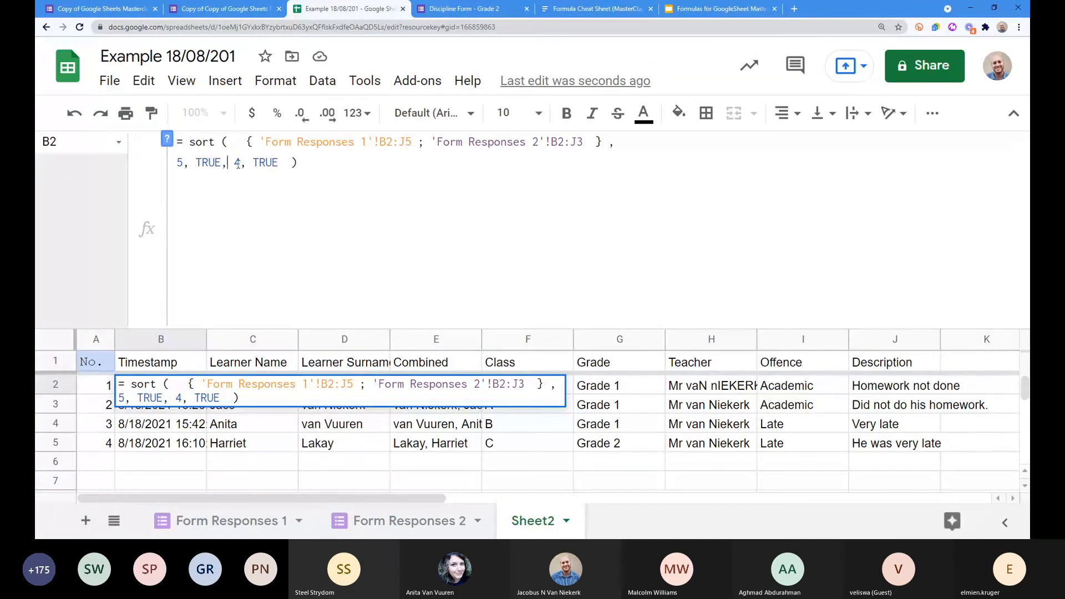
key("ctrl+Return")
left_click(241, 163)
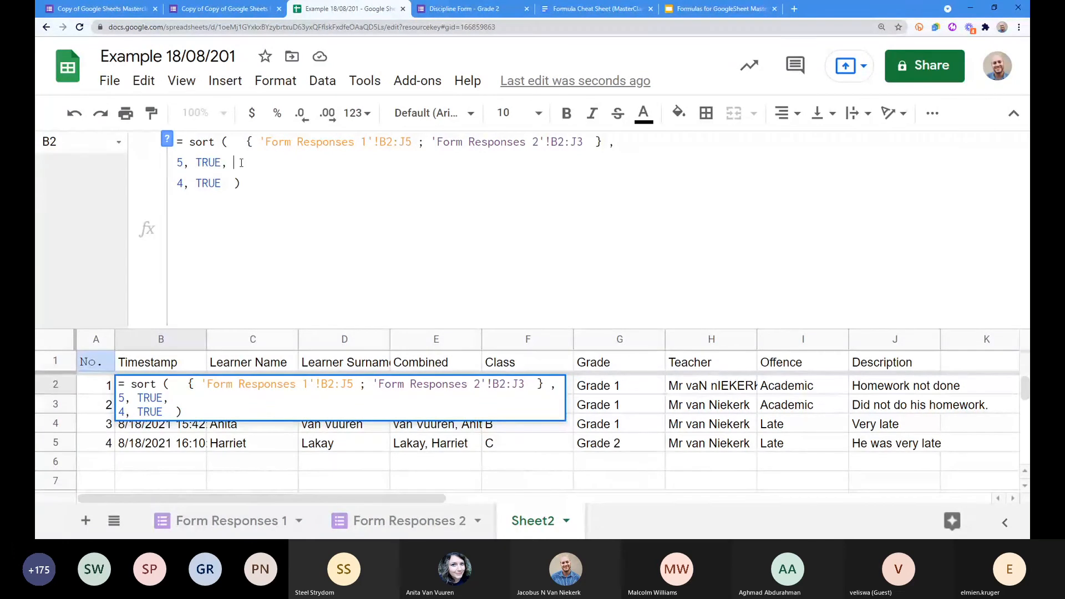
left_click_drag(233, 183, 179, 162)
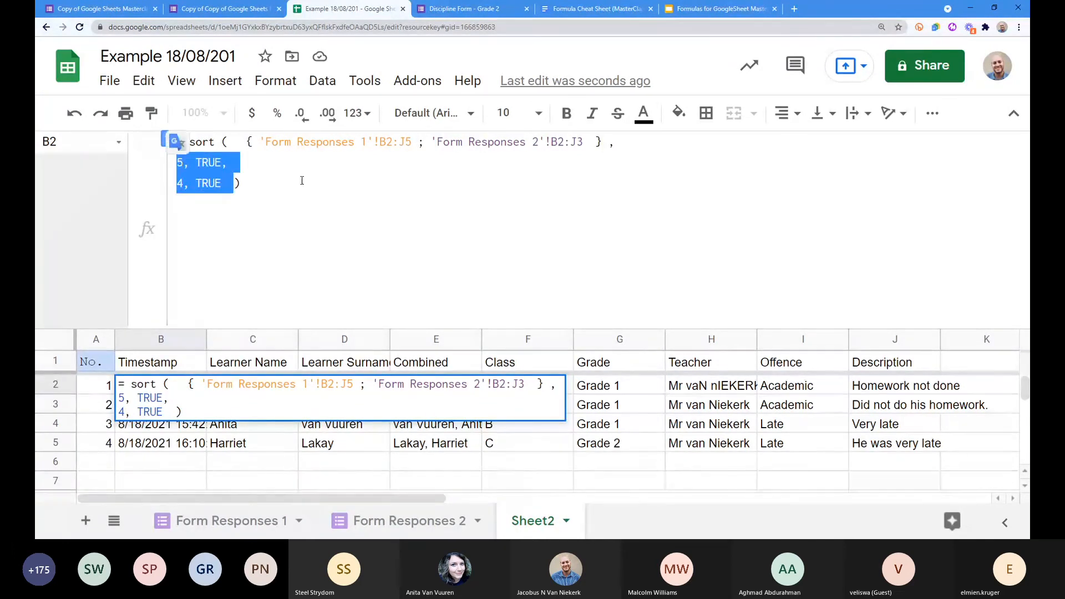
key("BackSpace")
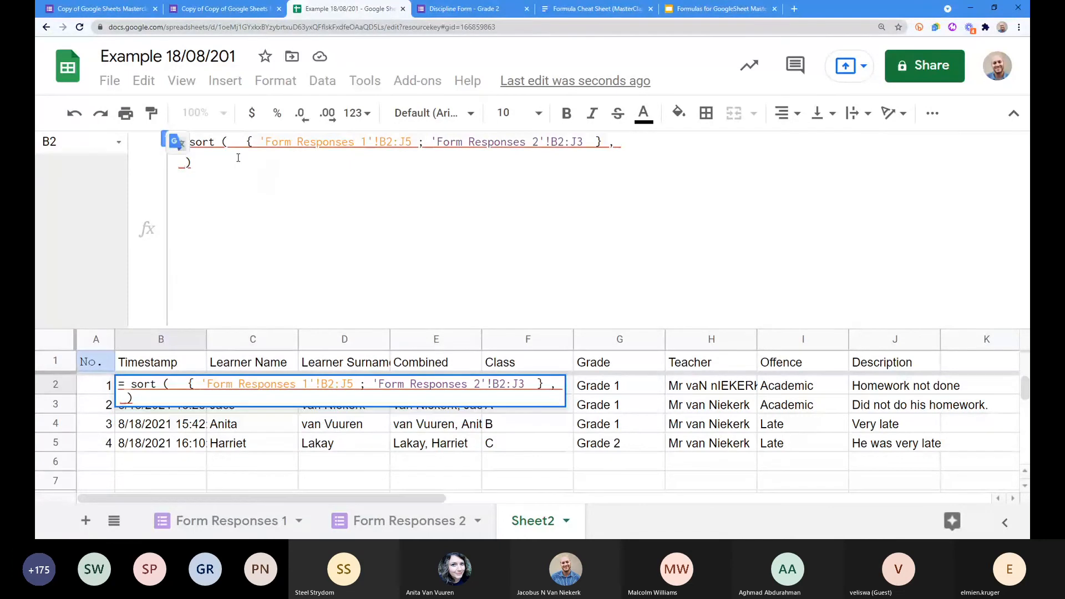
double_click(618, 151)
key("BackSpace")
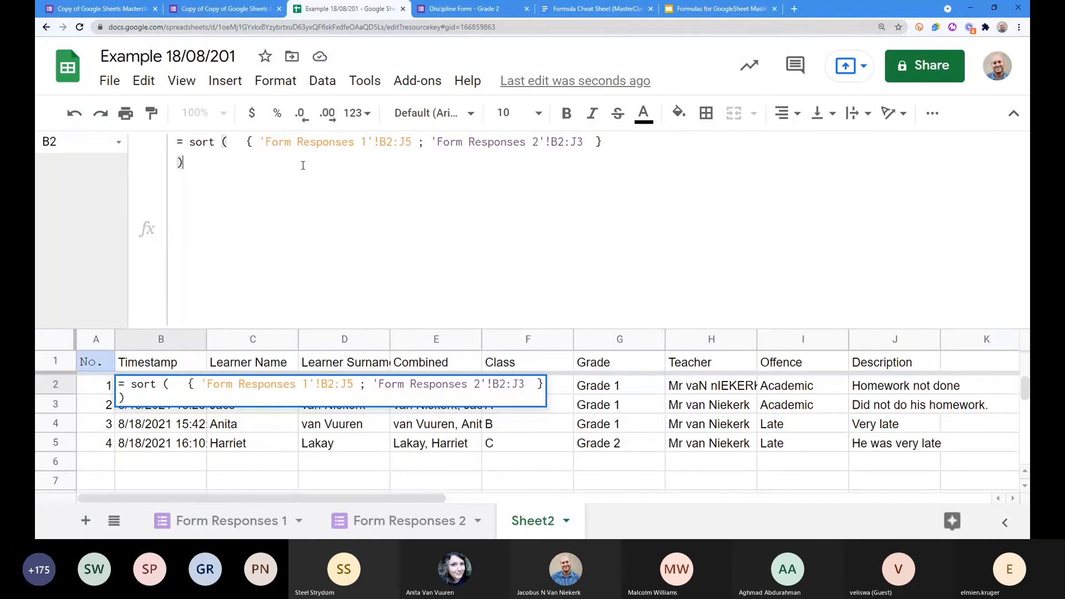
key("Return")
left_click(192, 336)
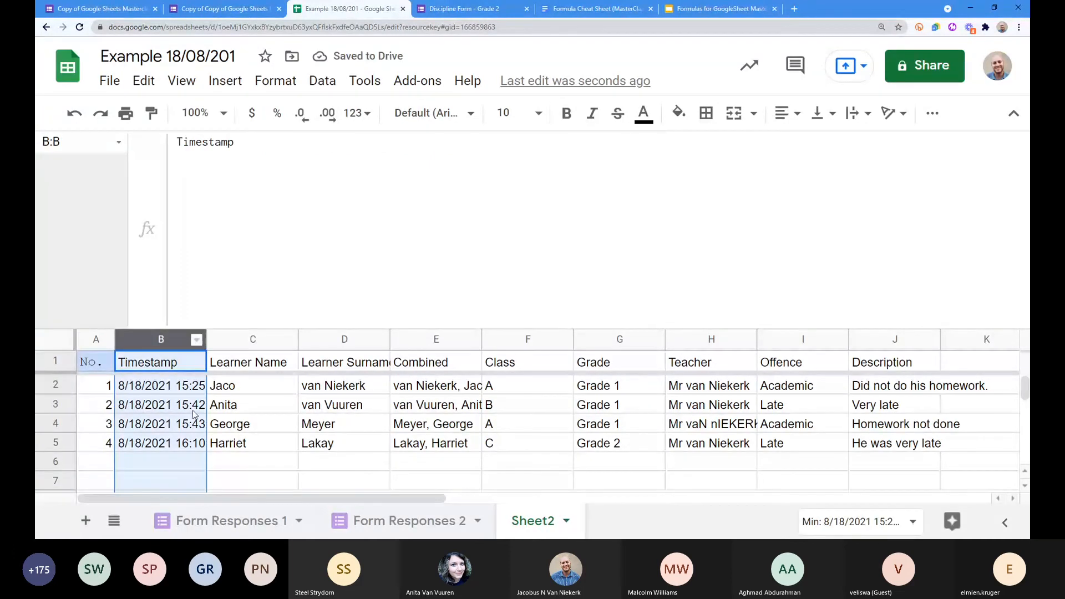
left_click(196, 385)
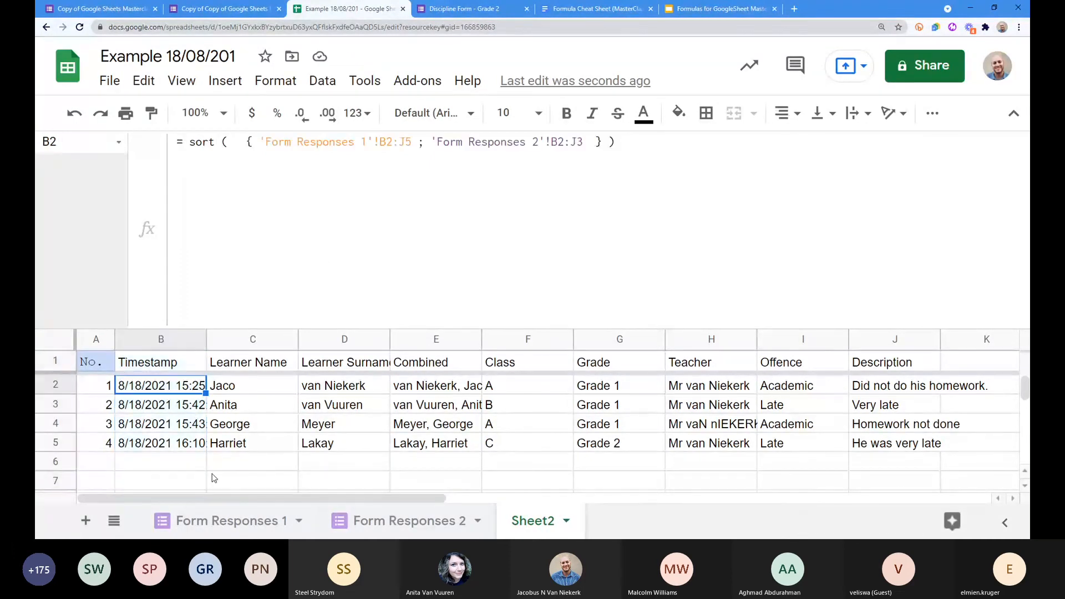
Step: Append sort keys 2, TRUE, 3, FALSE after the array brace in B2's formula
left_click(602, 143)
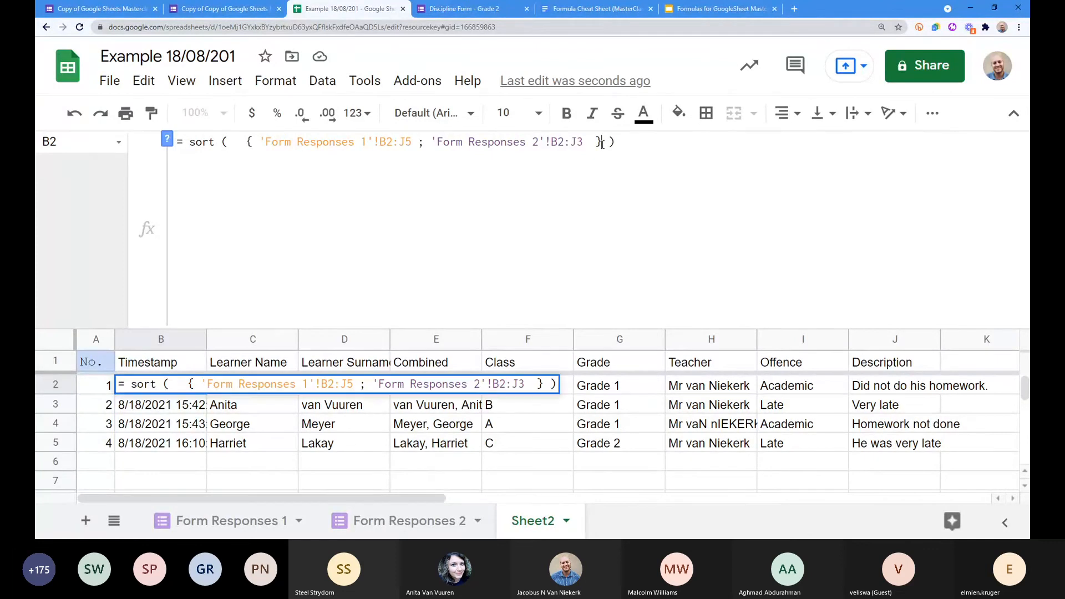
type(", ")
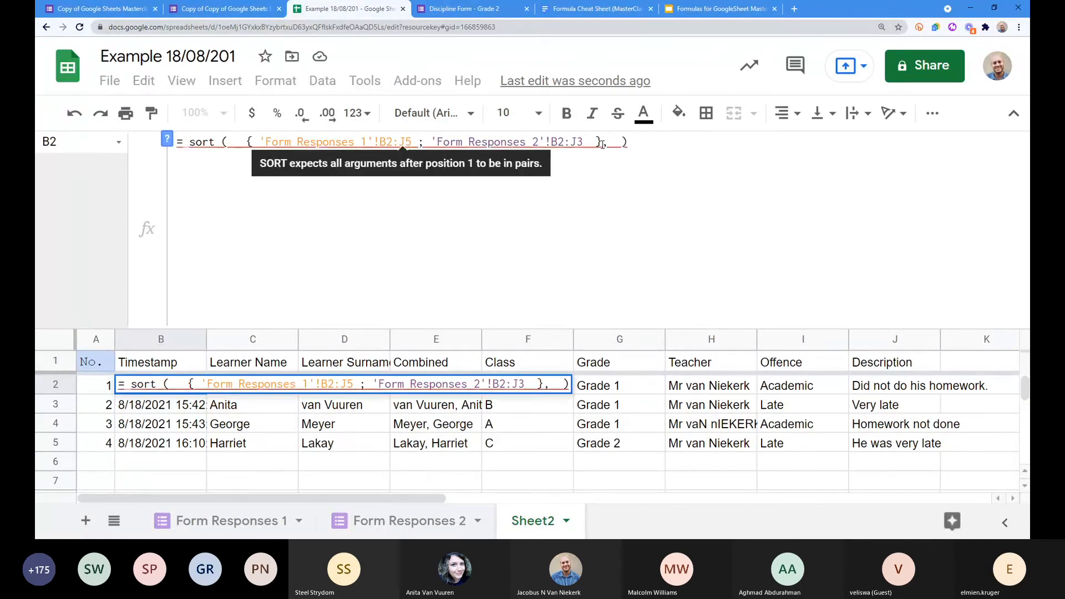
type("2")
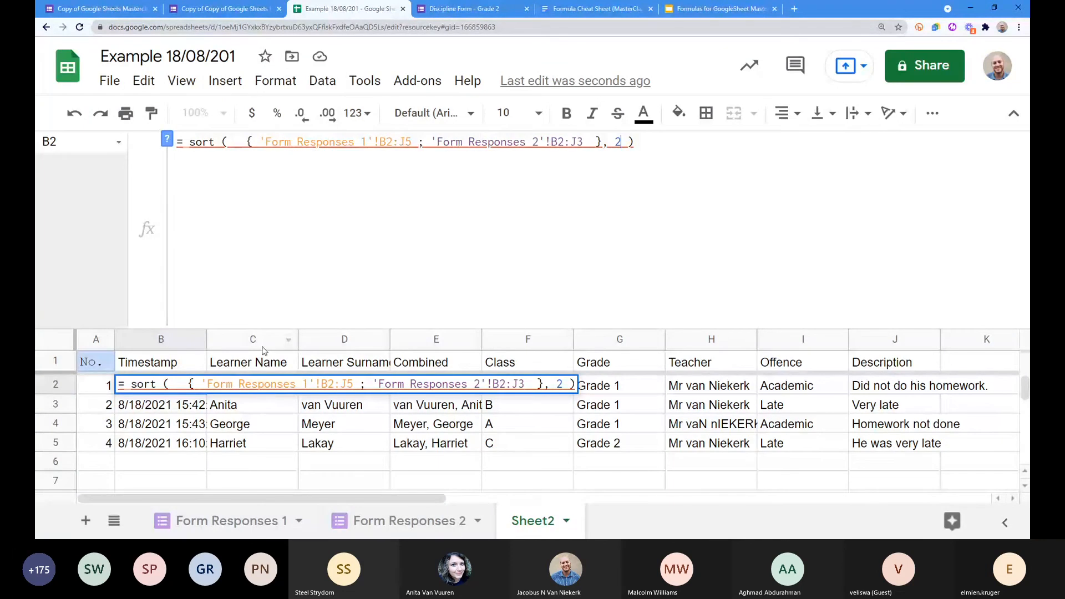
mouse_move(620, 142)
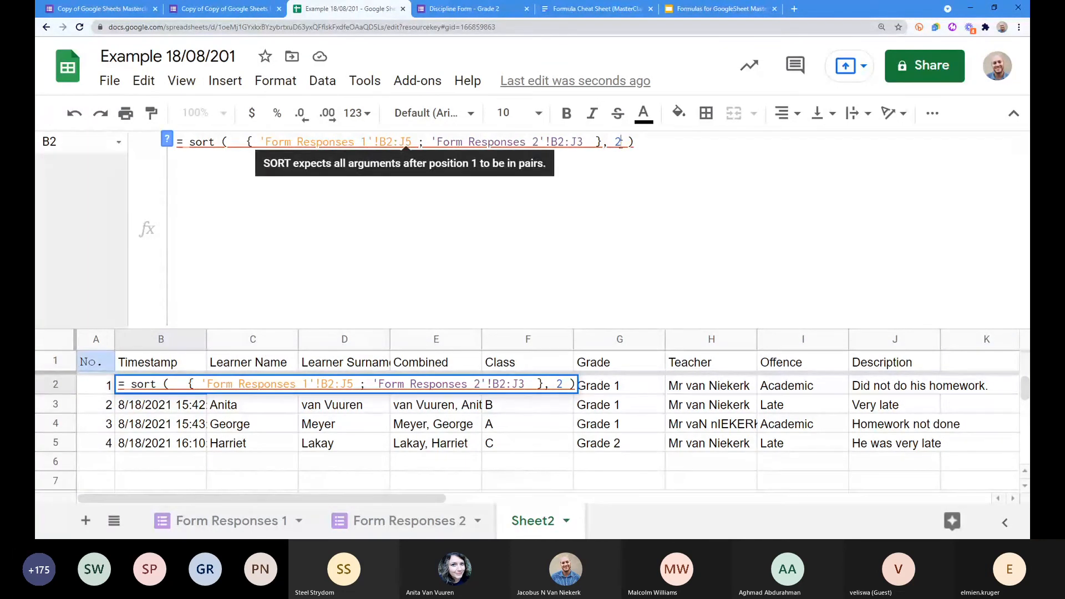
type(", ")
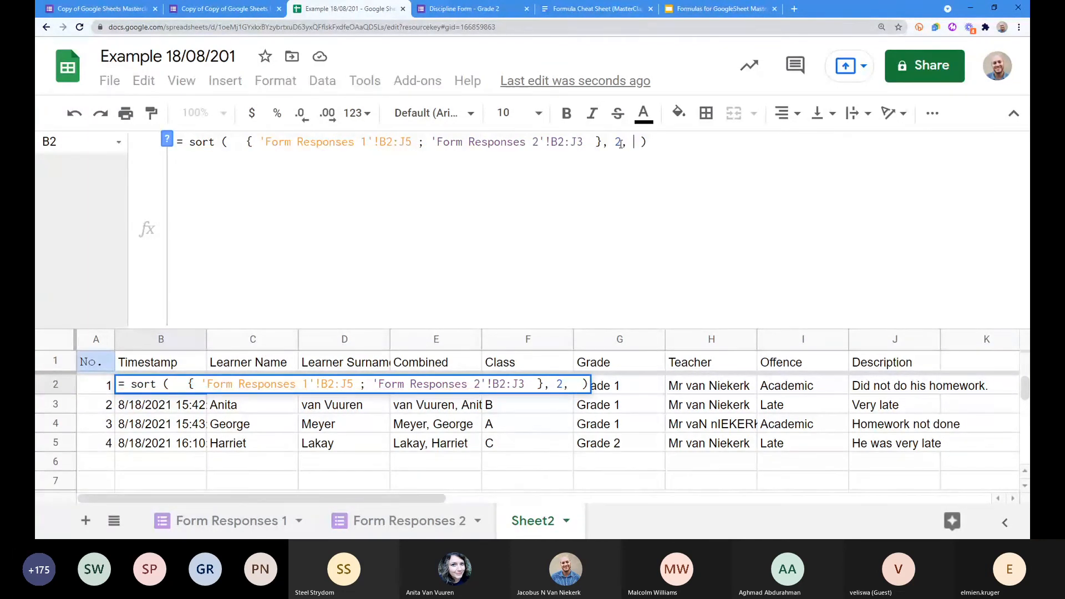
type("TRUE")
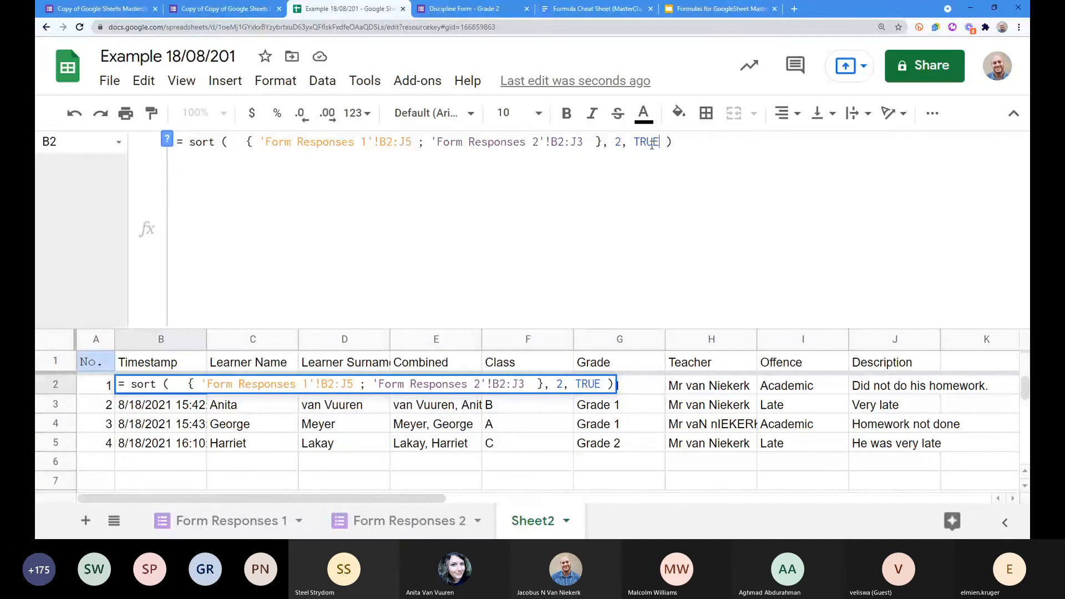
type(", ")
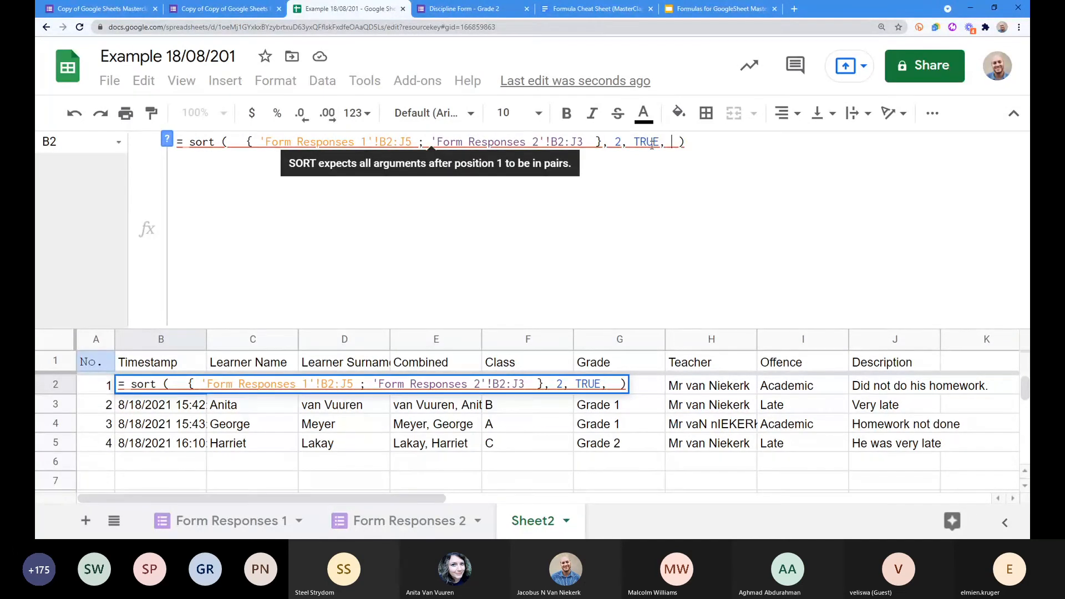
type("3, ")
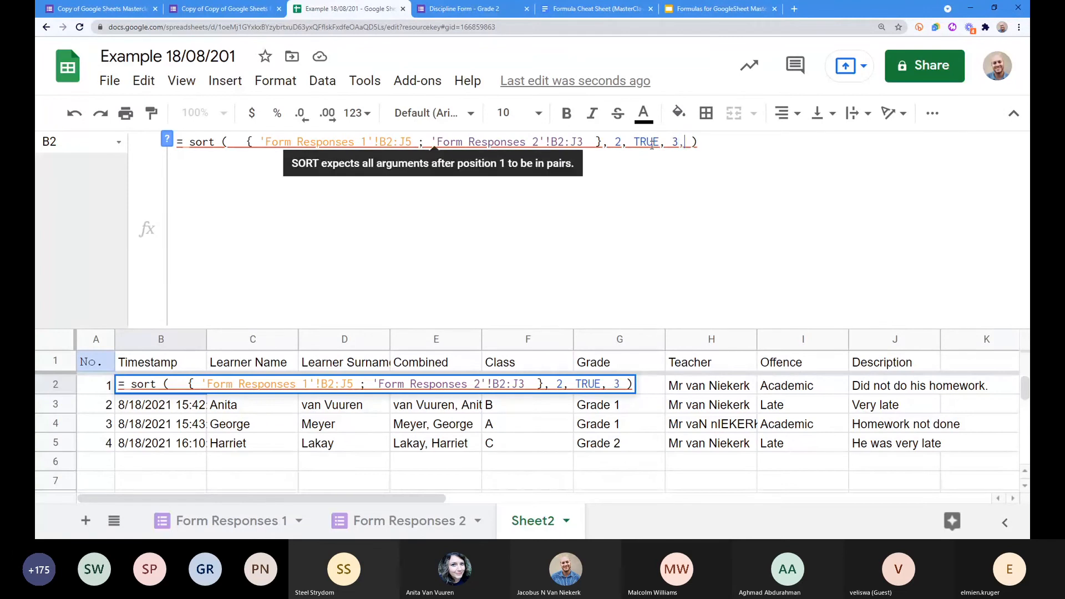
type("FALSE")
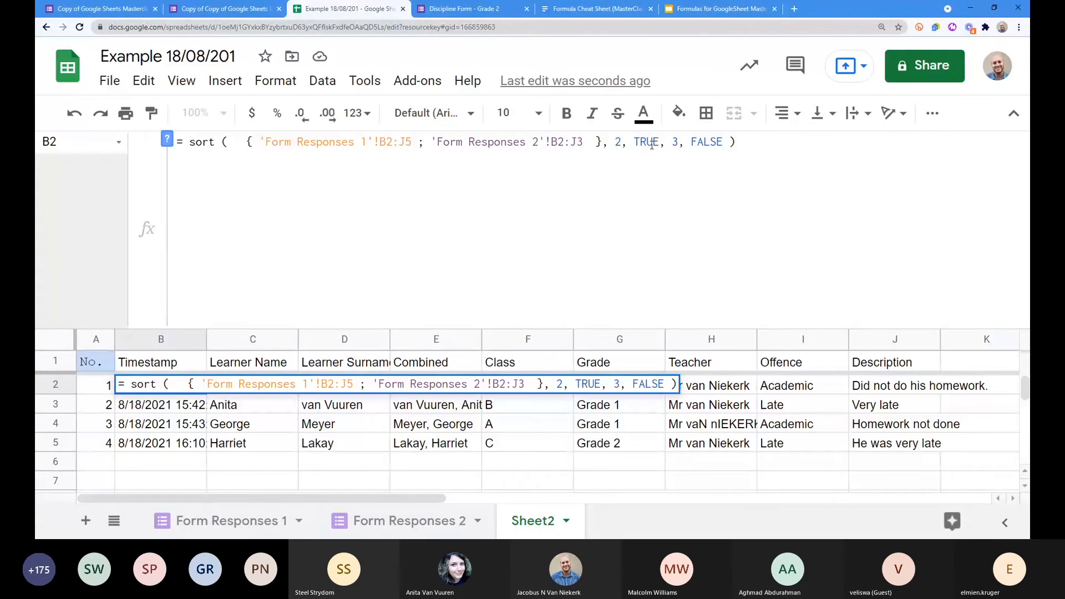
key("Return")
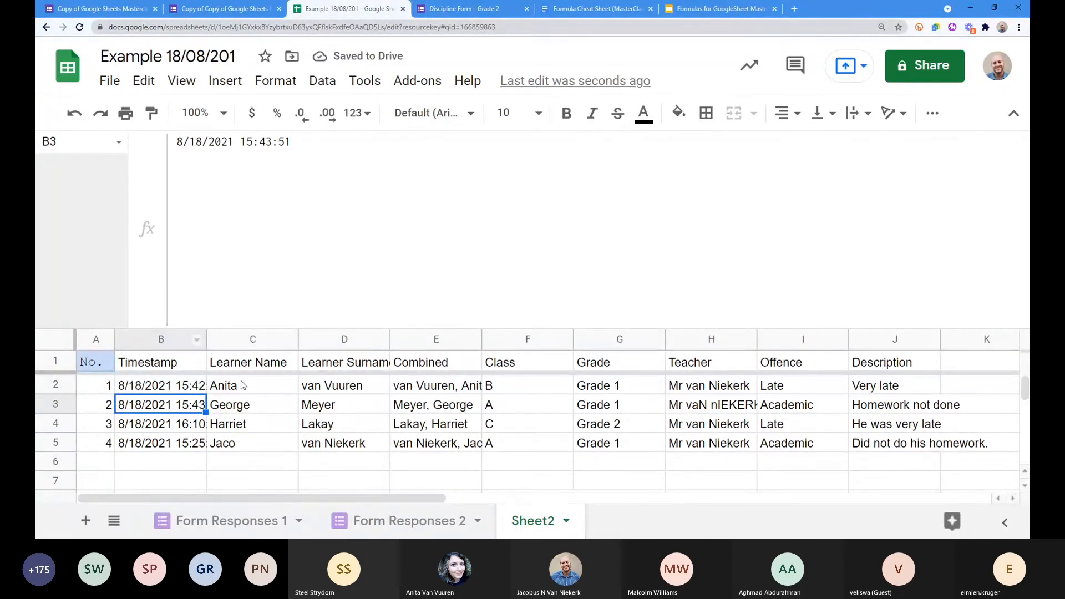
Step: Review the learner names and surnames now listed alphabetically
left_click(262, 389)
left_click_drag(262, 389, 255, 446)
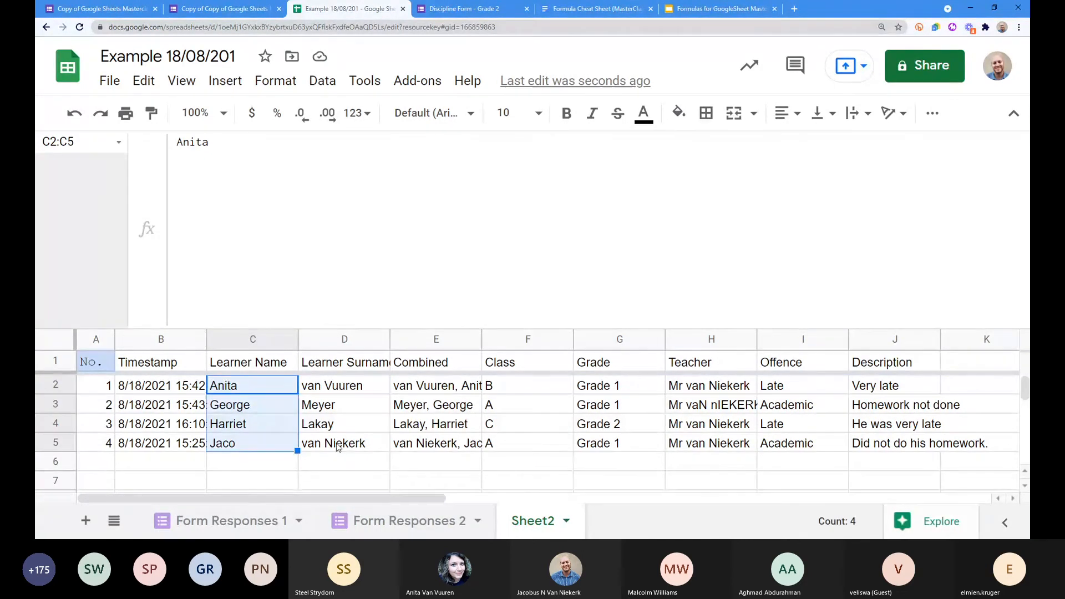
left_click_drag(337, 447, 338, 391)
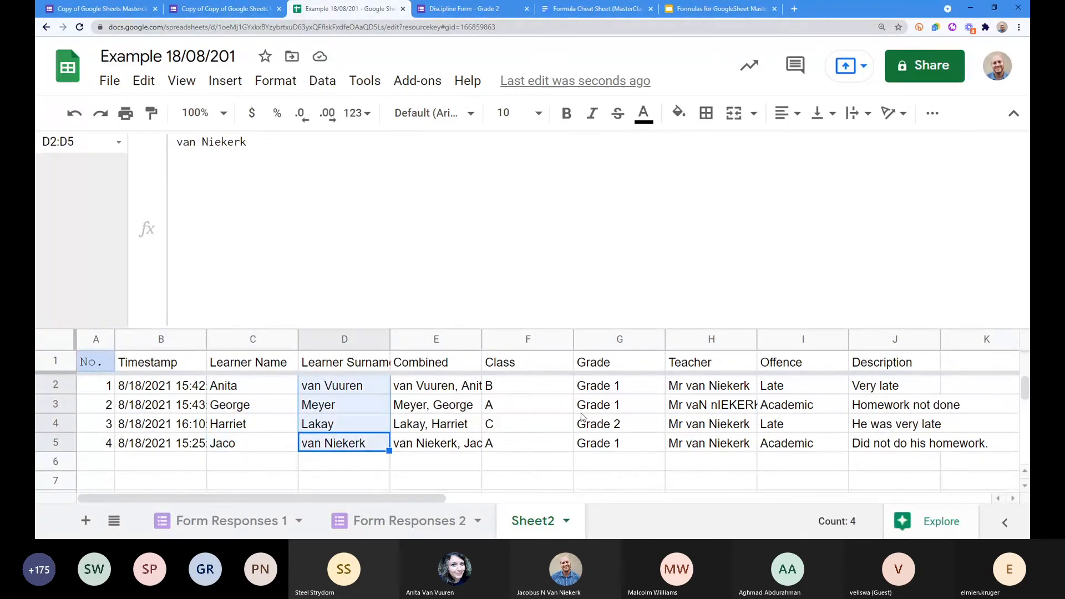
Step: Replace sort keys 2, TRUE, 3, FALSE with 5, TRUE, 4, TRUE in B2's formula
left_click(142, 391)
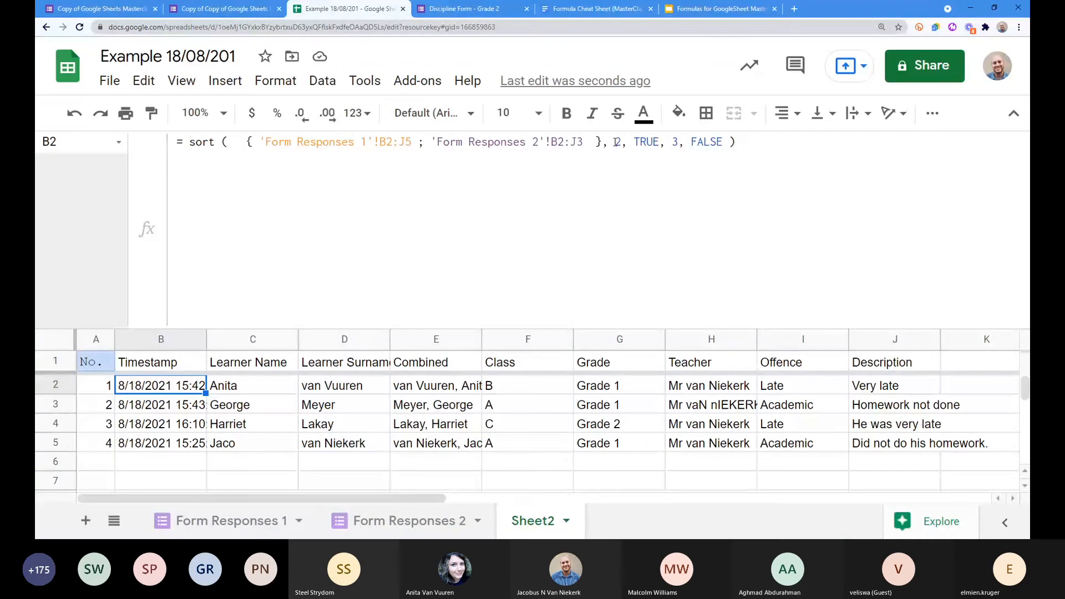
left_click_drag(615, 142, 722, 142)
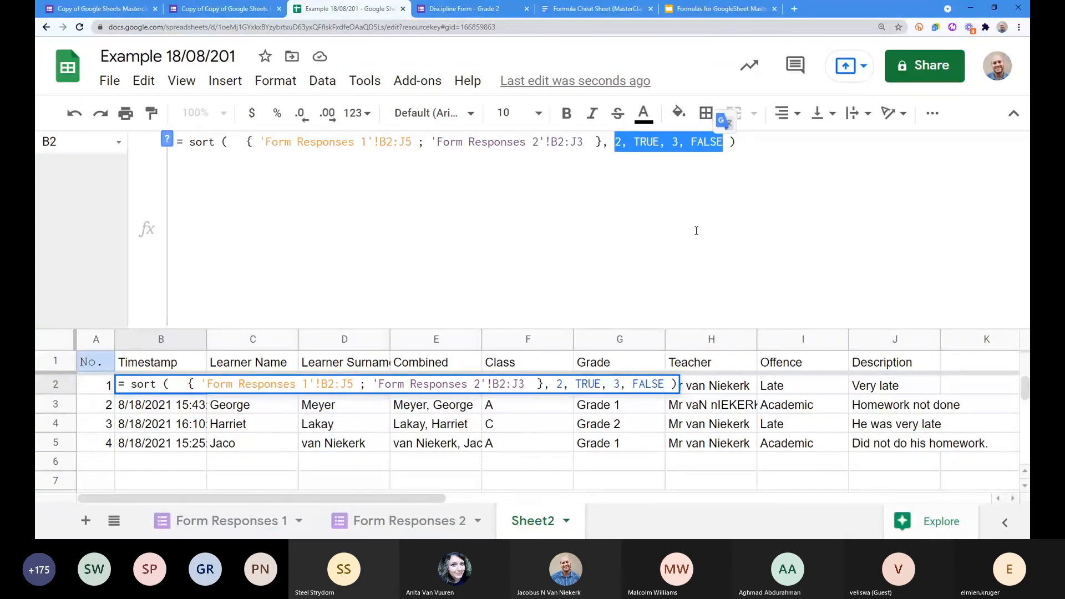
type("5m")
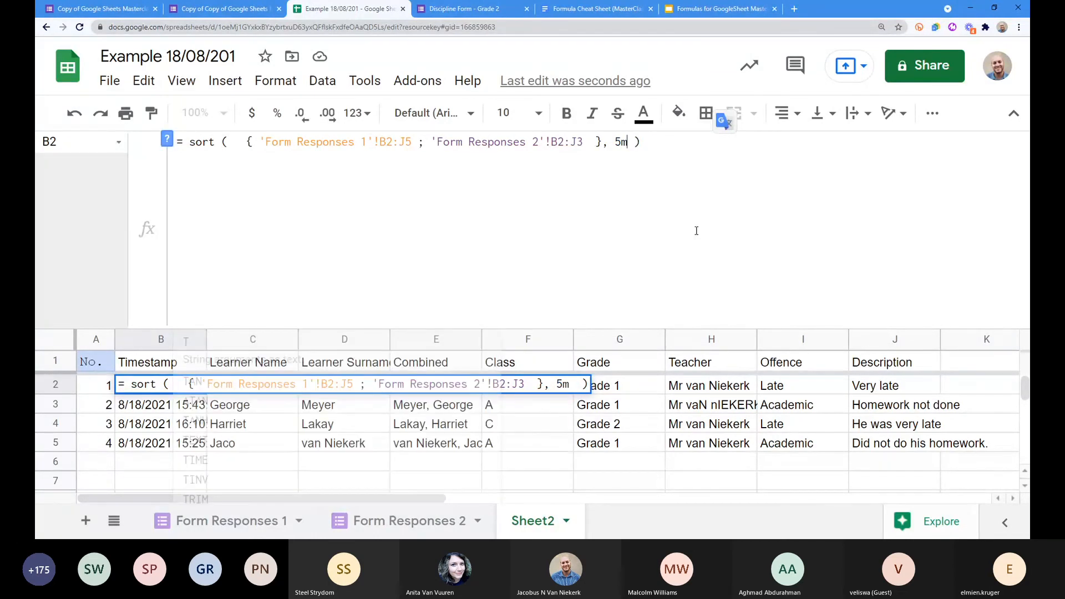
key("BackSpace")
type(", TRUE,")
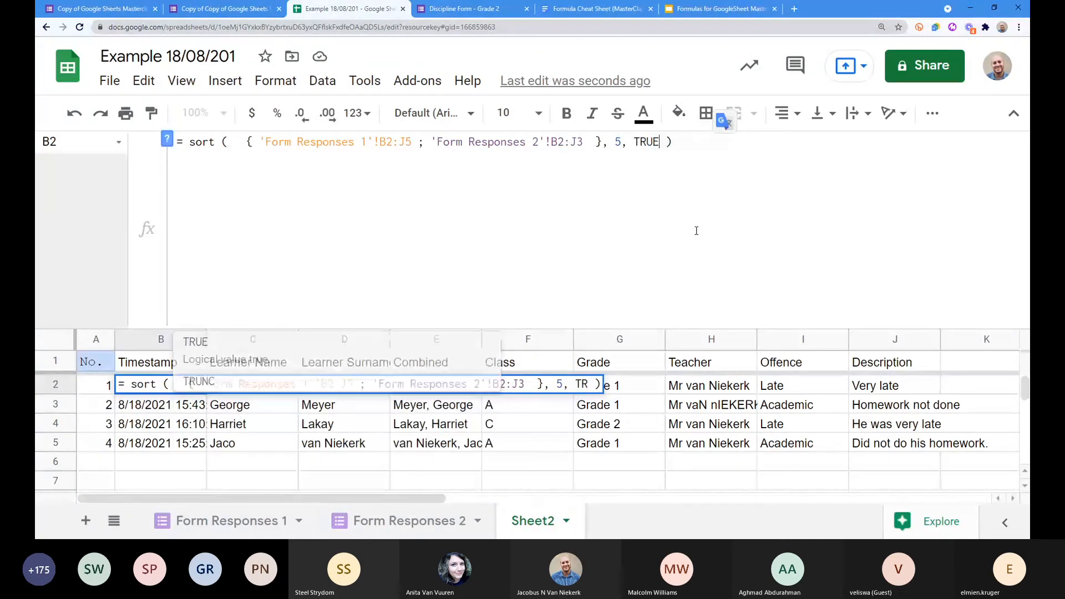
key("BackSpace")
type("4, TRUE")
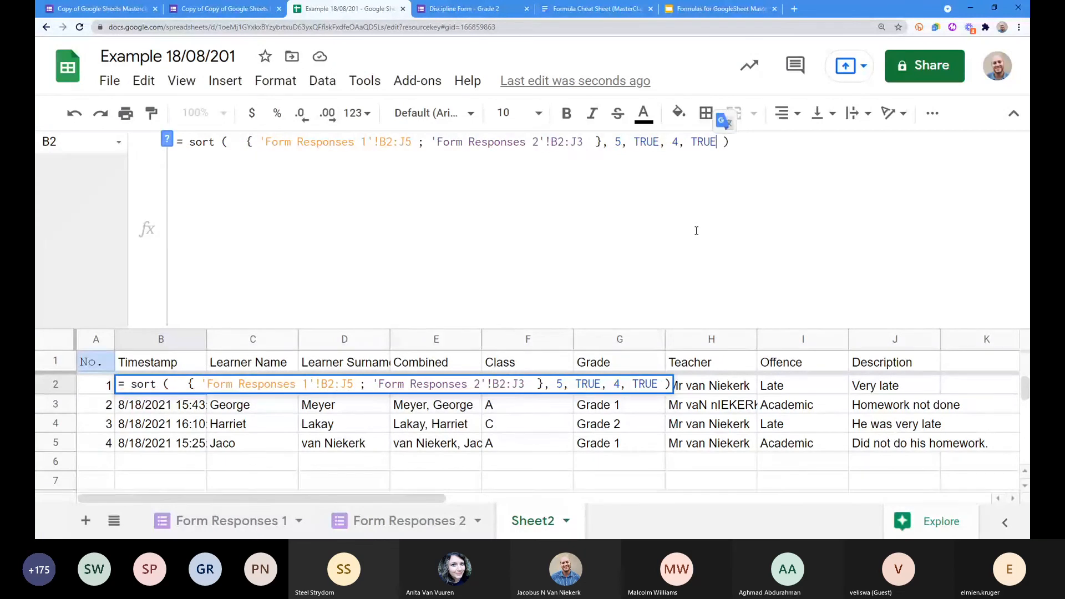
key("Return")
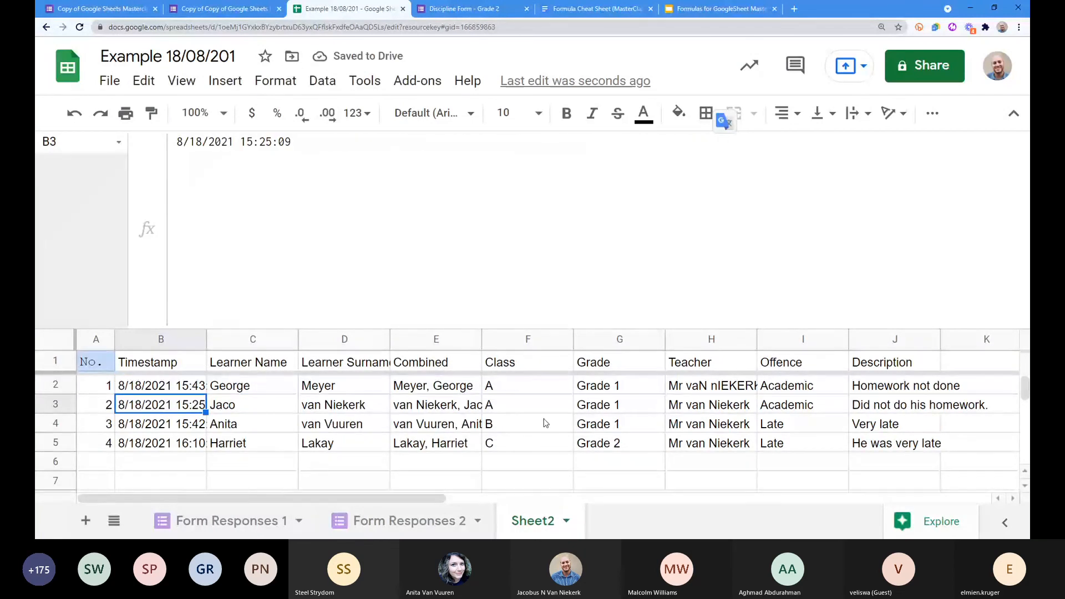
left_click(527, 339)
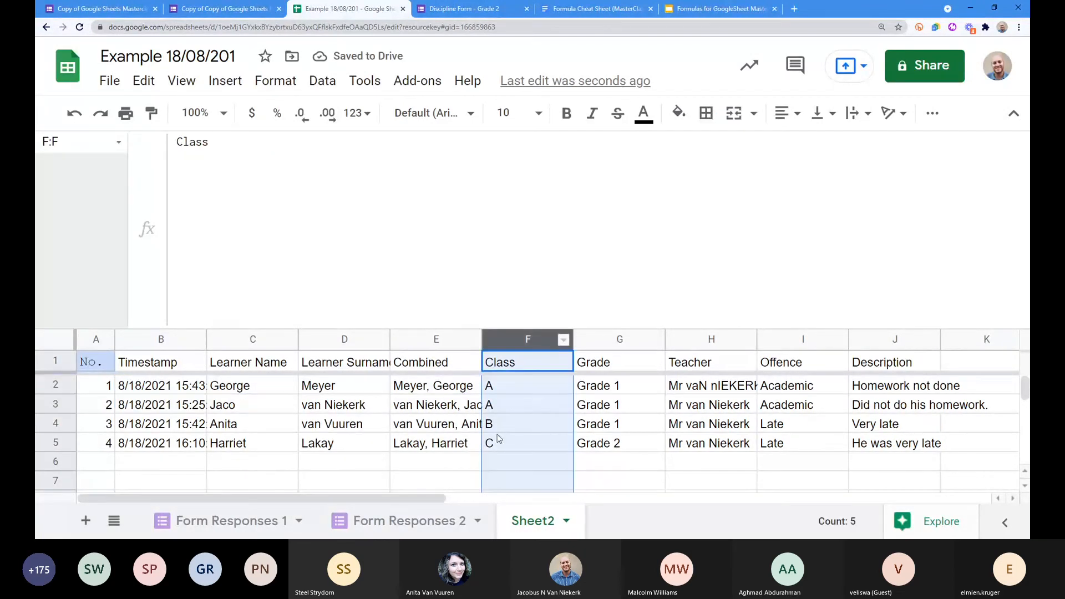
left_click(448, 388)
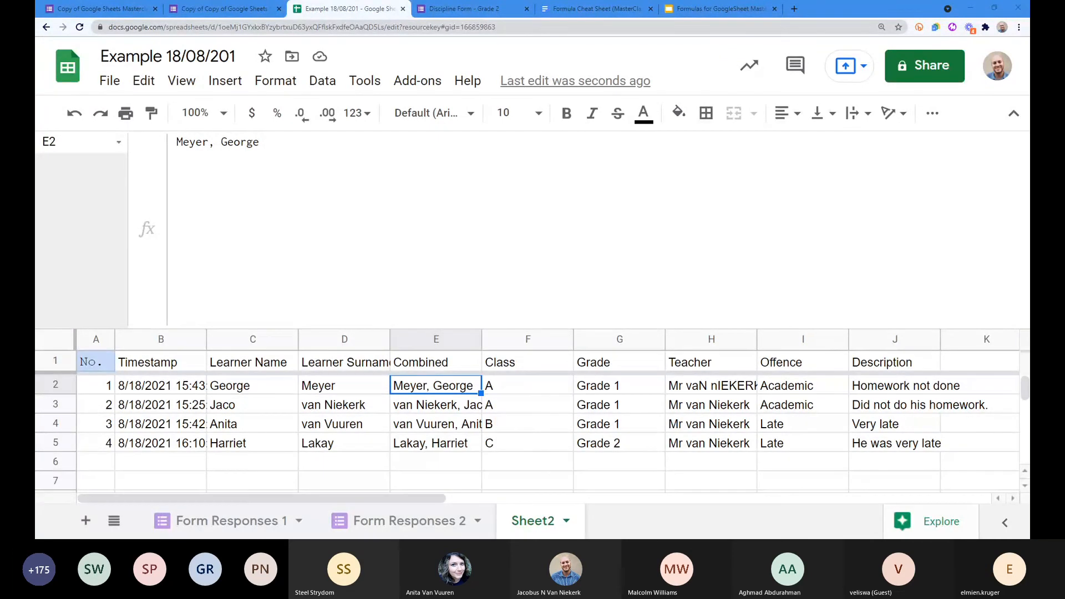
left_click_drag(718, 402, 714, 450)
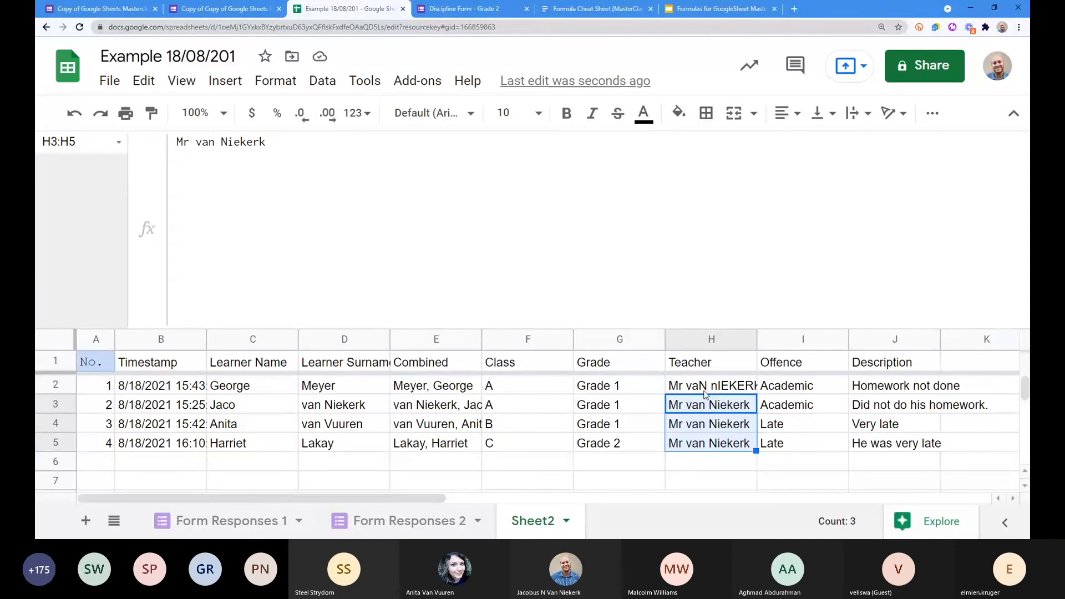
left_click(707, 388)
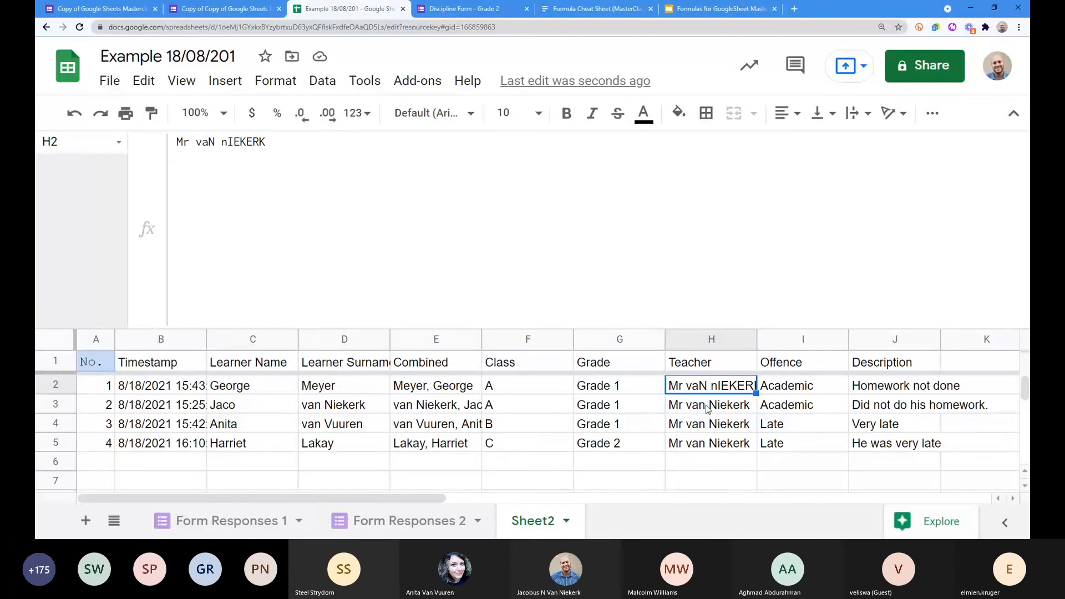
left_click(707, 406)
key("shift+Up")
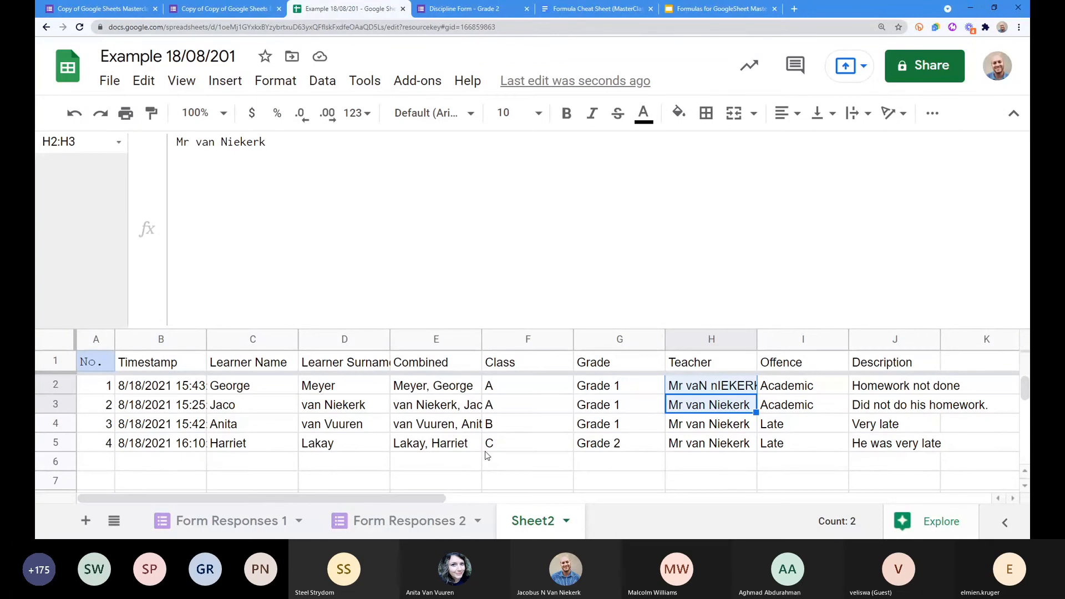
Step: Select the combined name in E5, then bring in the finished Masterclass example spreadsheet
left_click(411, 445)
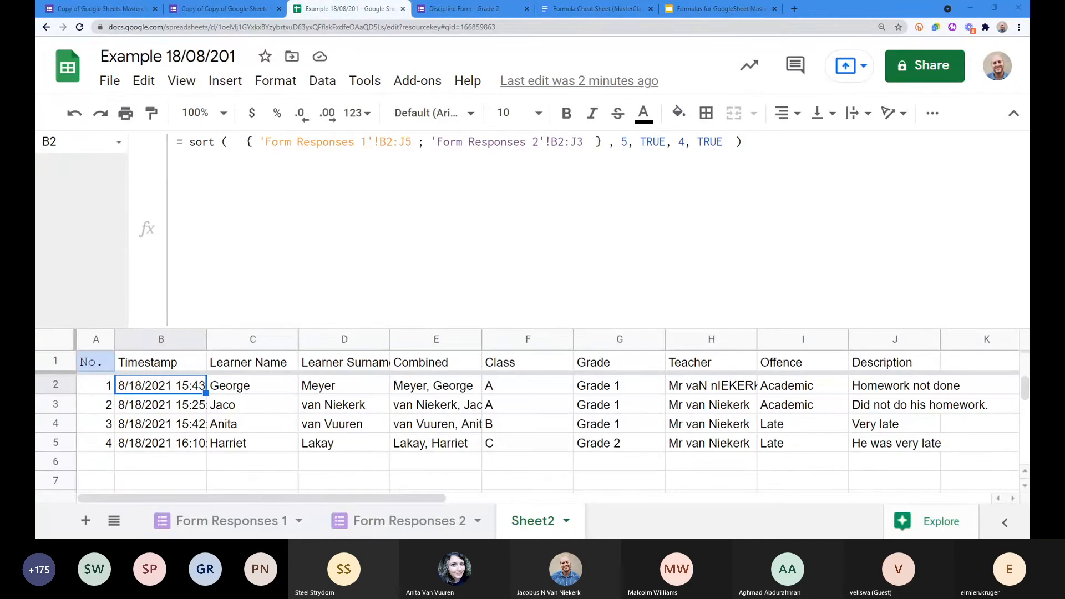
left_click_drag(365, 2, 784, 14)
Step: Check B4's filter formula and the date and teacher cells, with the menus collapsed
left_click(200, 254)
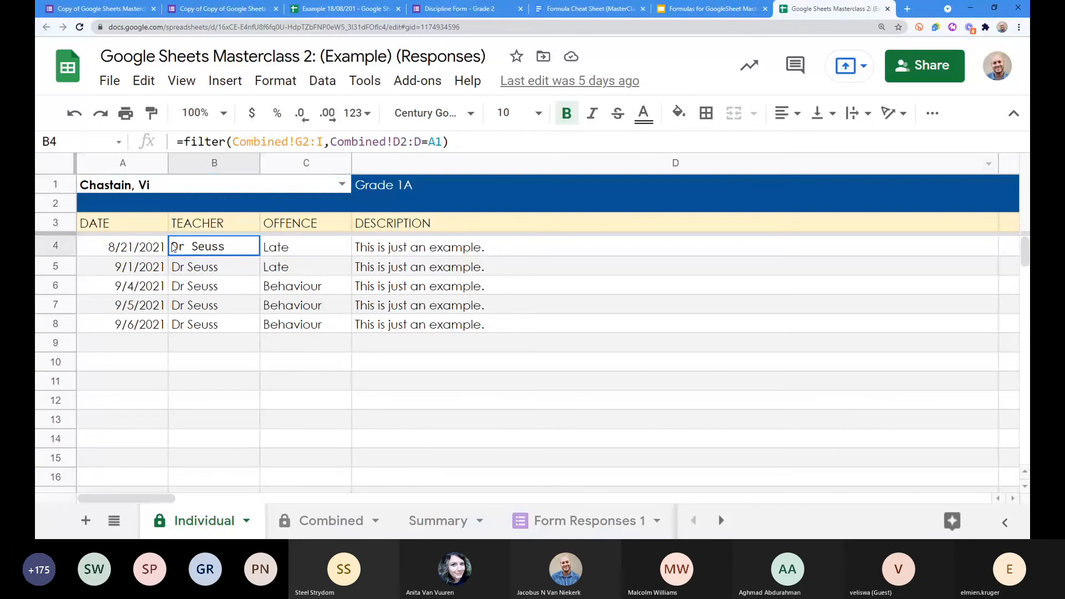
left_click(1013, 113)
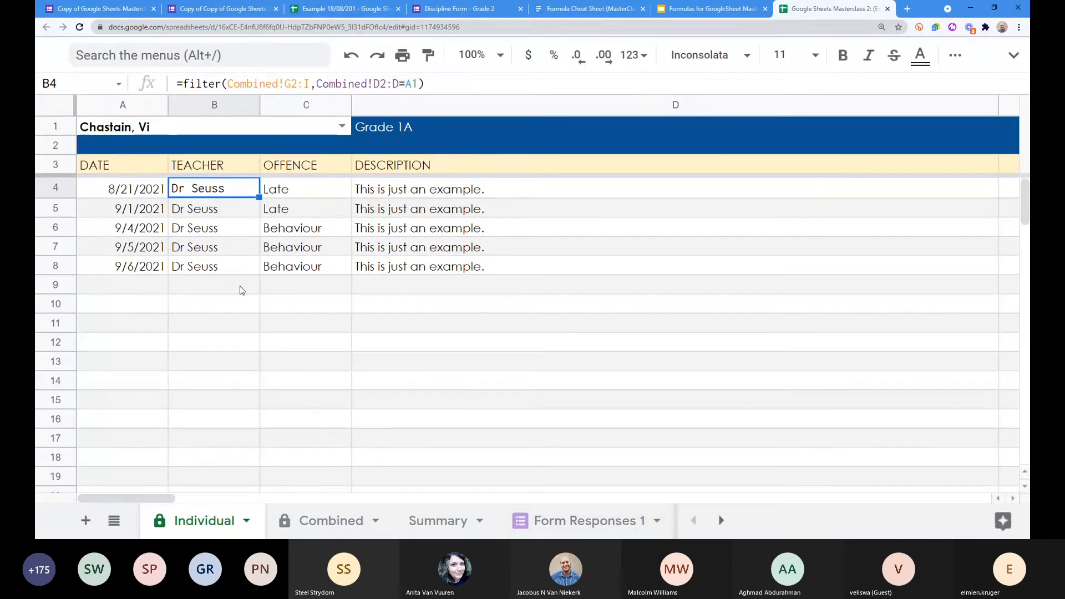
left_click(130, 227)
left_click(122, 192)
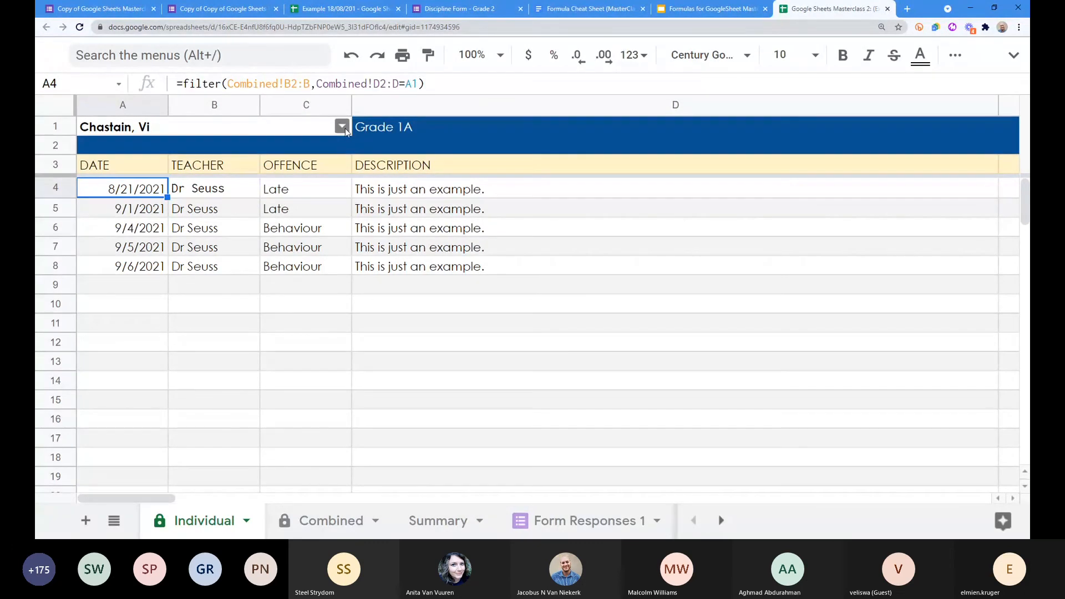
left_click(202, 233)
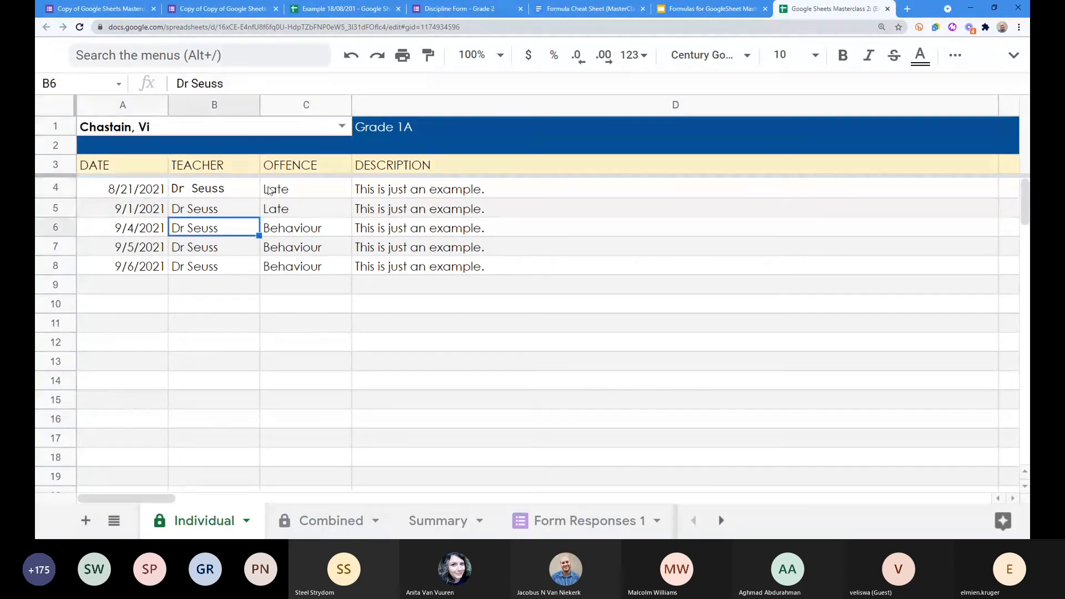
Step: Switch the A1 learner dropdown to two different Grade 3C learners' records
left_click(342, 127)
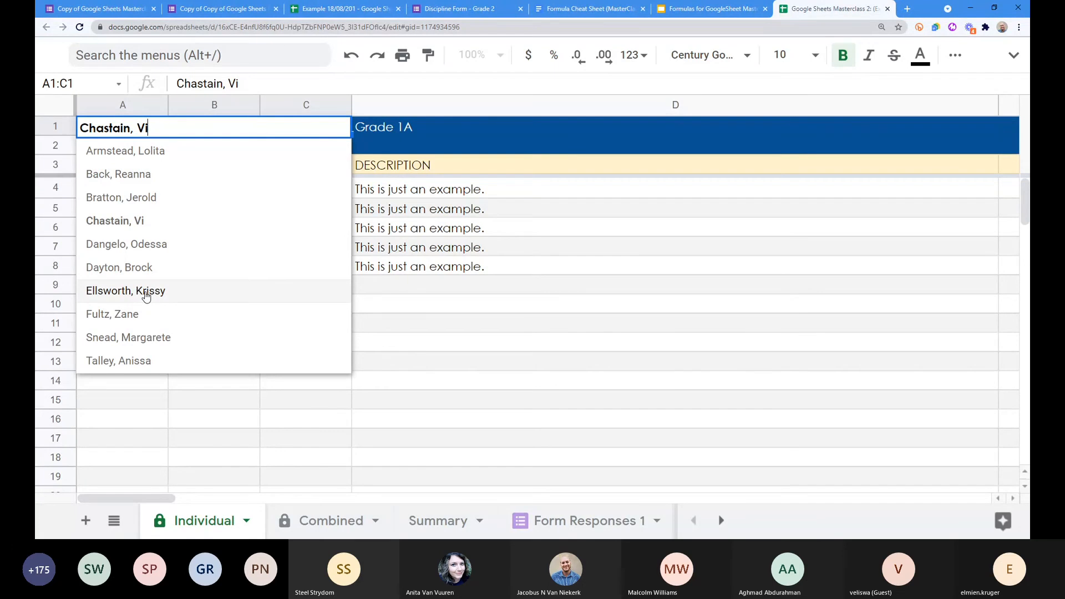
left_click(448, 245)
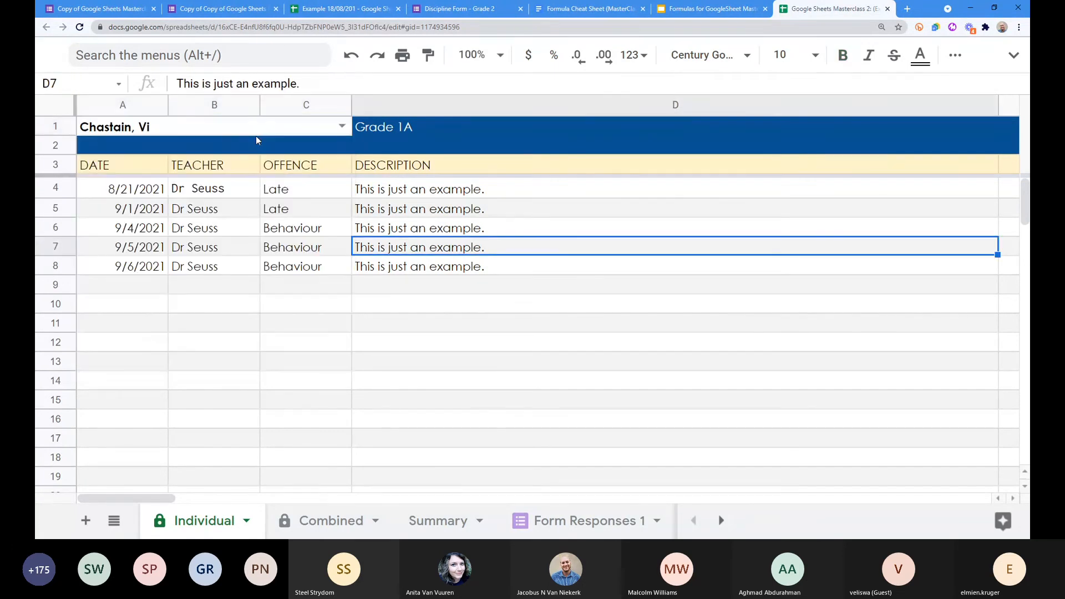
left_click(343, 125)
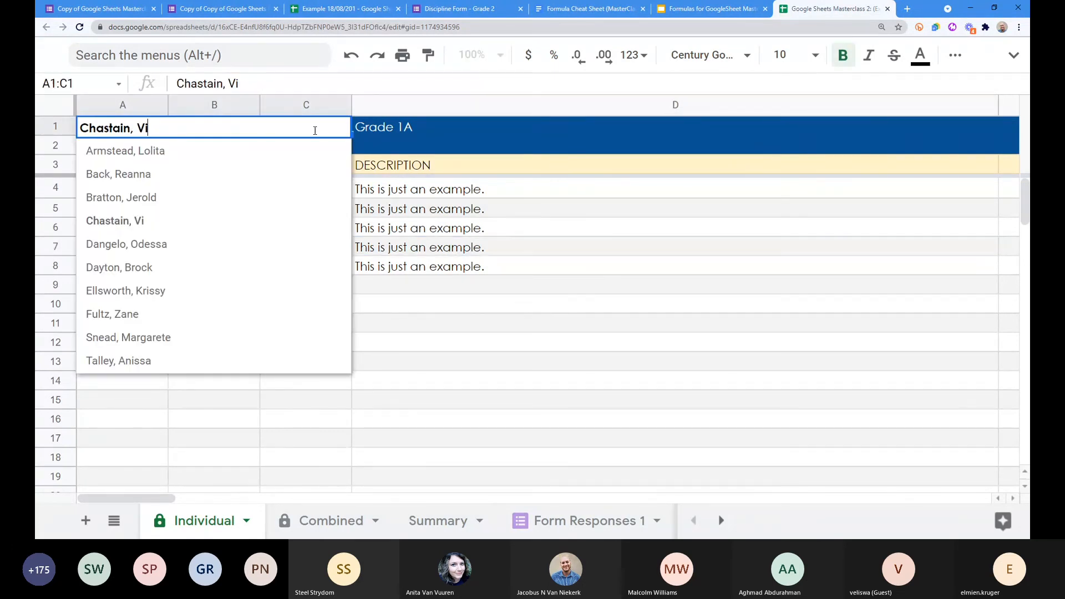
left_click(114, 272)
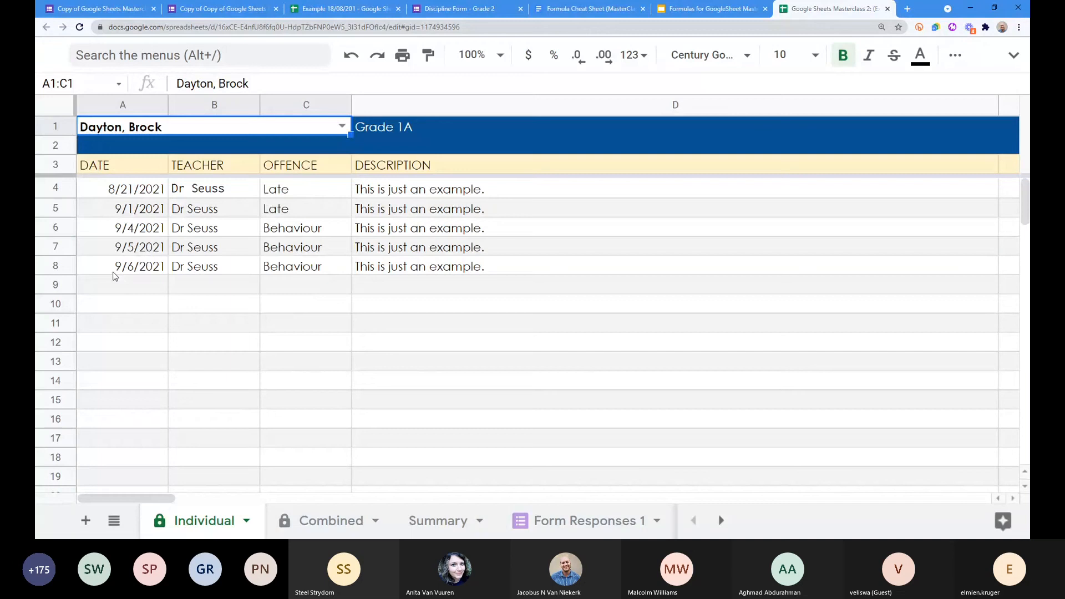
left_click(342, 126)
left_click(140, 335)
Step: Show a Grade 1A learner, return to the original learner's five descriptions, then open Summary
left_click(343, 126)
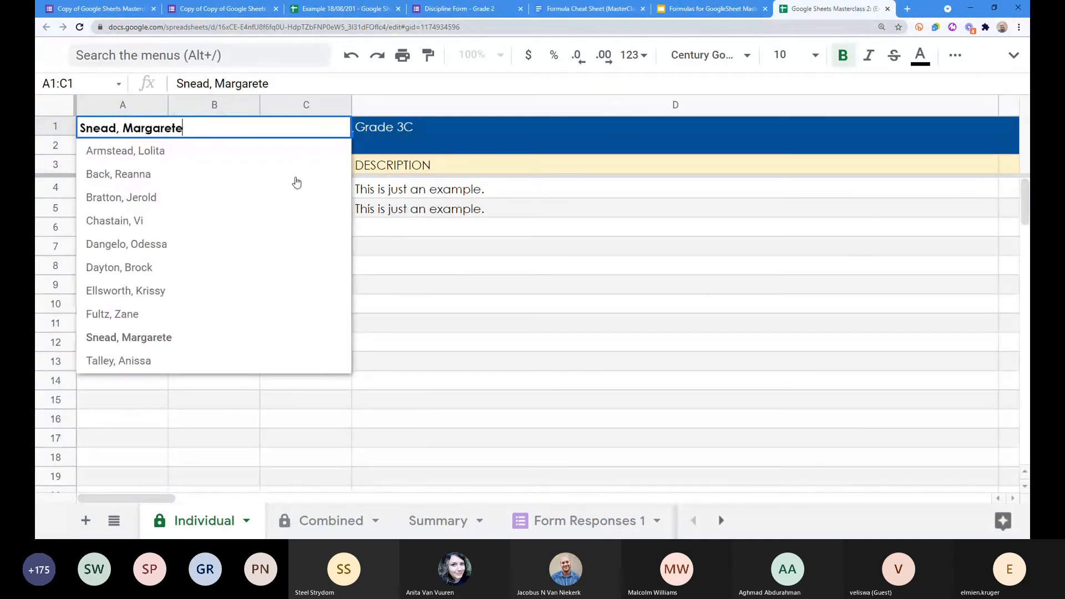
left_click(153, 362)
left_click(342, 126)
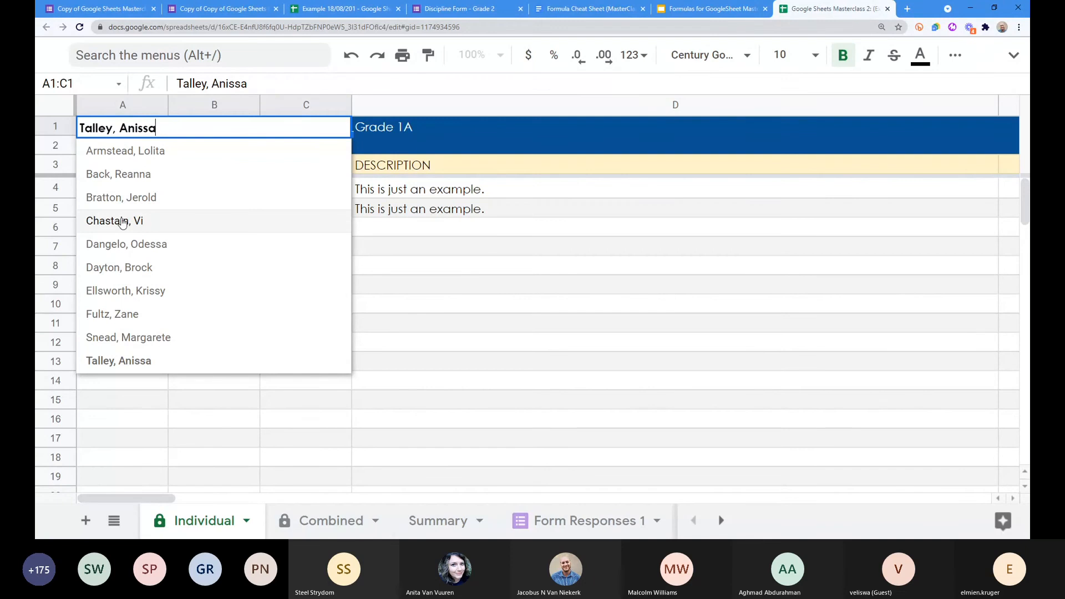
left_click(124, 220)
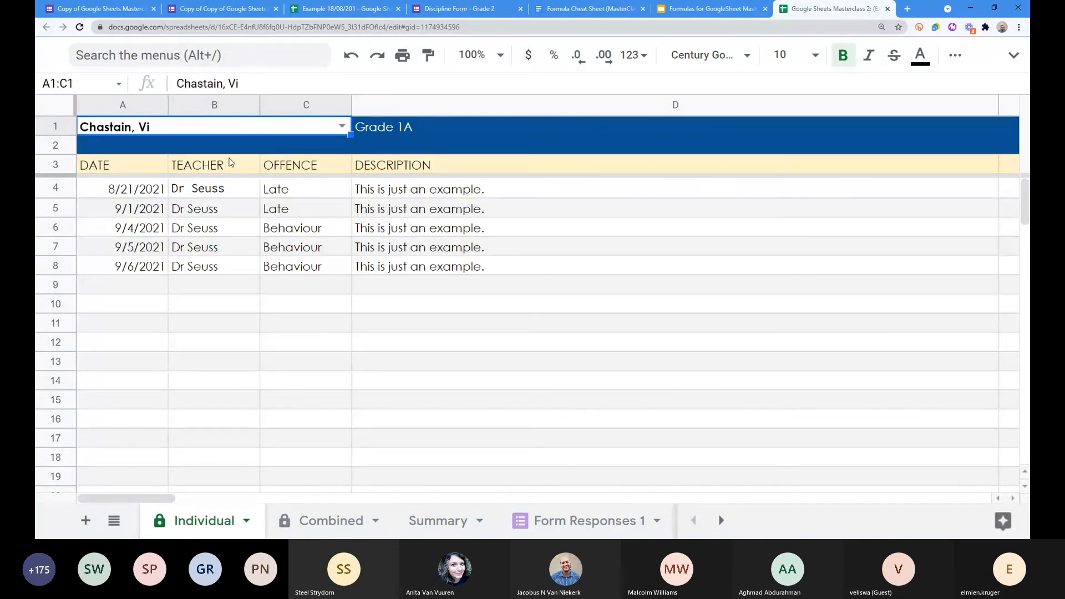
left_click_drag(410, 191, 375, 269)
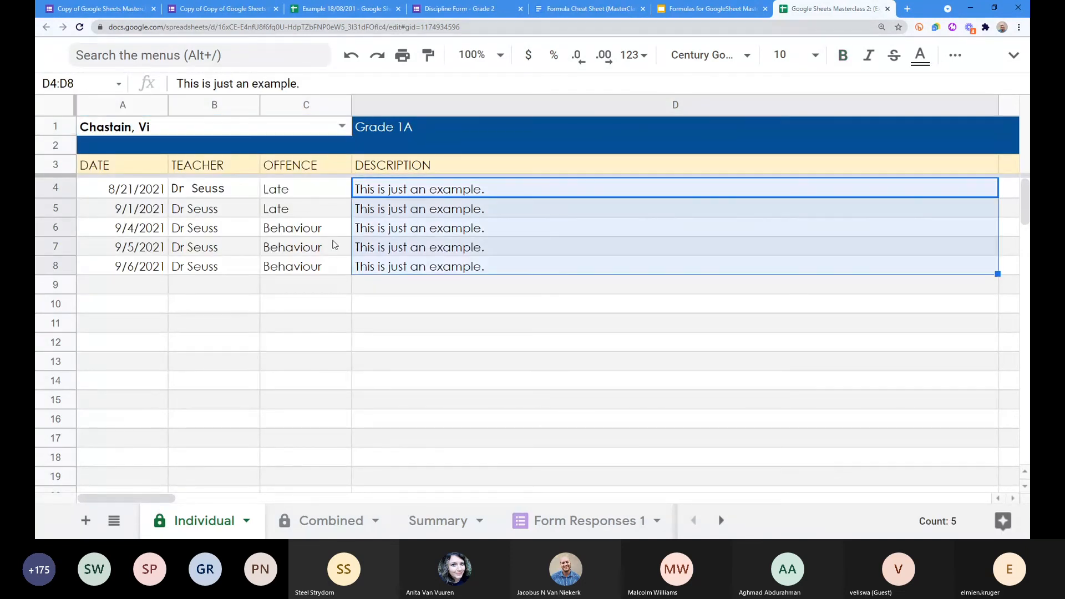
left_click(437, 527)
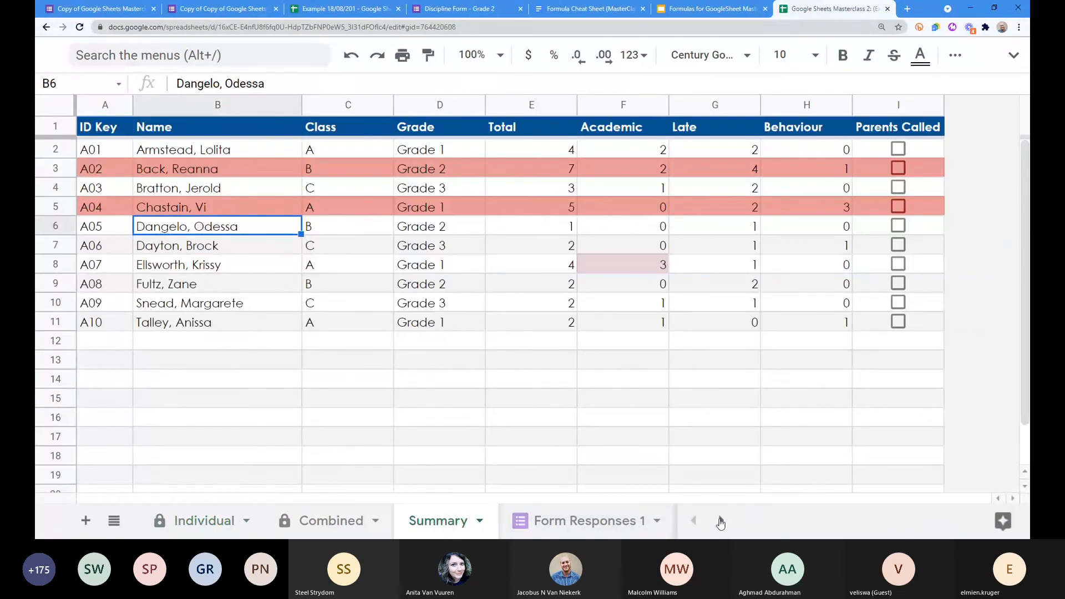
Step: Select names, classes and grades B2:D11, then point out red-flagged rows 3 and 5
mouse_move(139, 150)
left_mouse_down()
mouse_move(438, 299)
mouse_move(444, 323)
left_mouse_up()
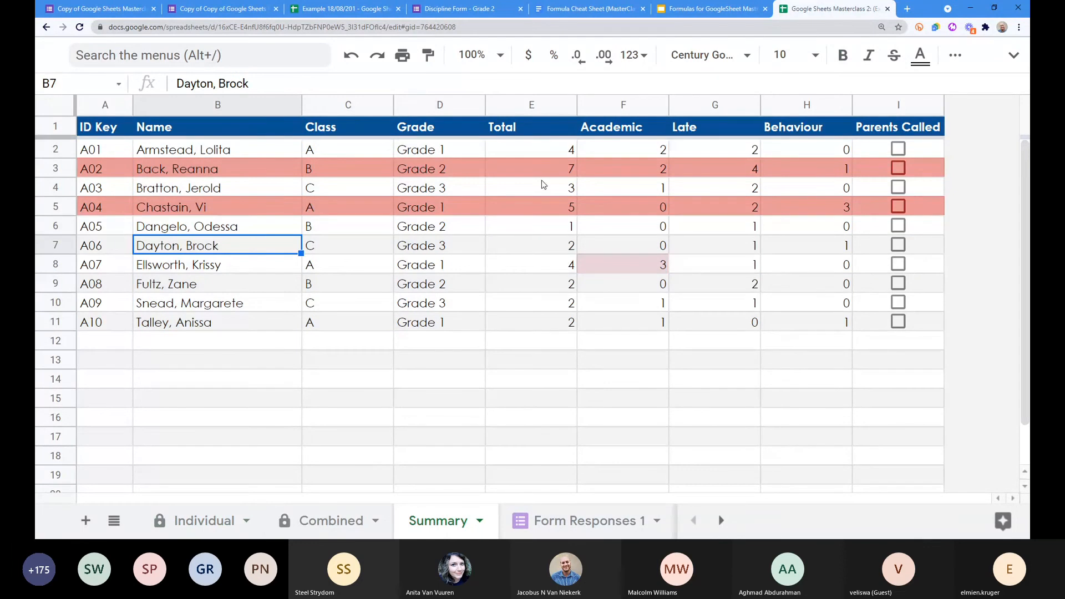
left_click(56, 169)
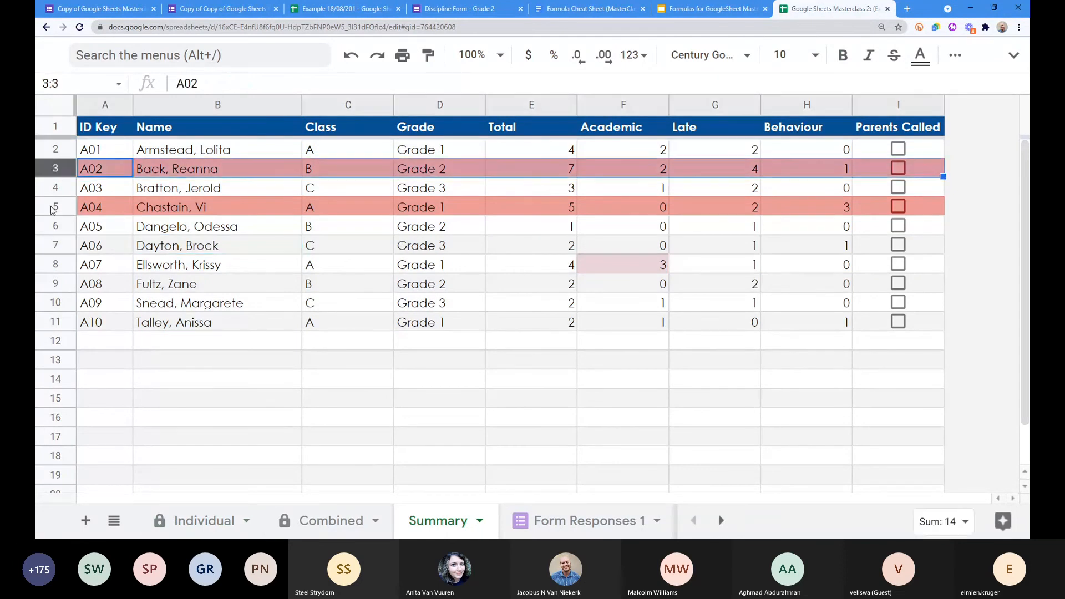
left_click(52, 206)
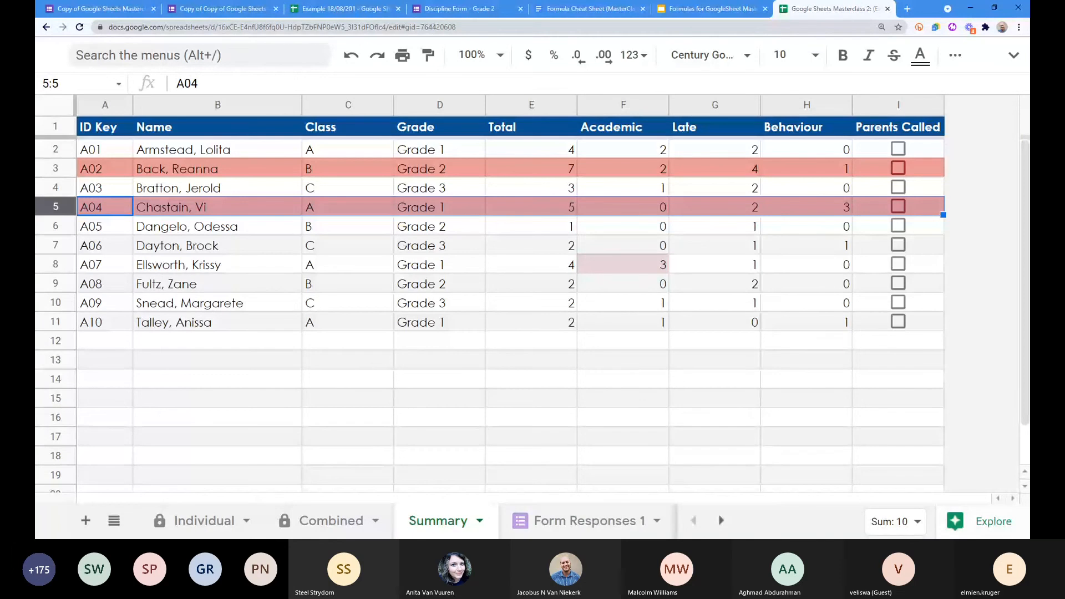
left_click(194, 261)
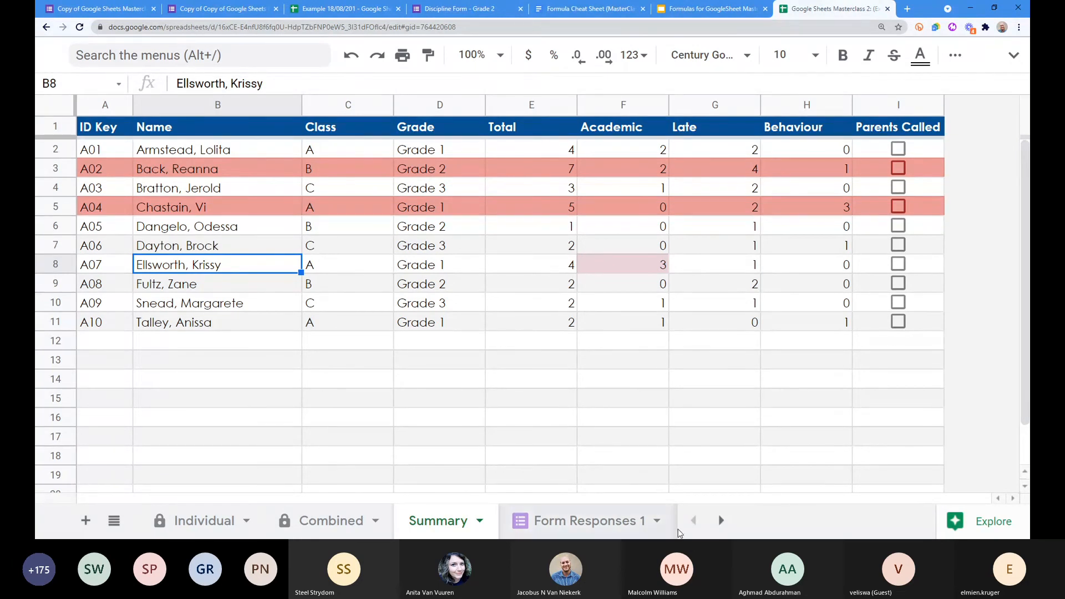
Step: View Form Responses 1, then Form Responses 2 with learner A02's Grade 2 Academic record
left_click(721, 520)
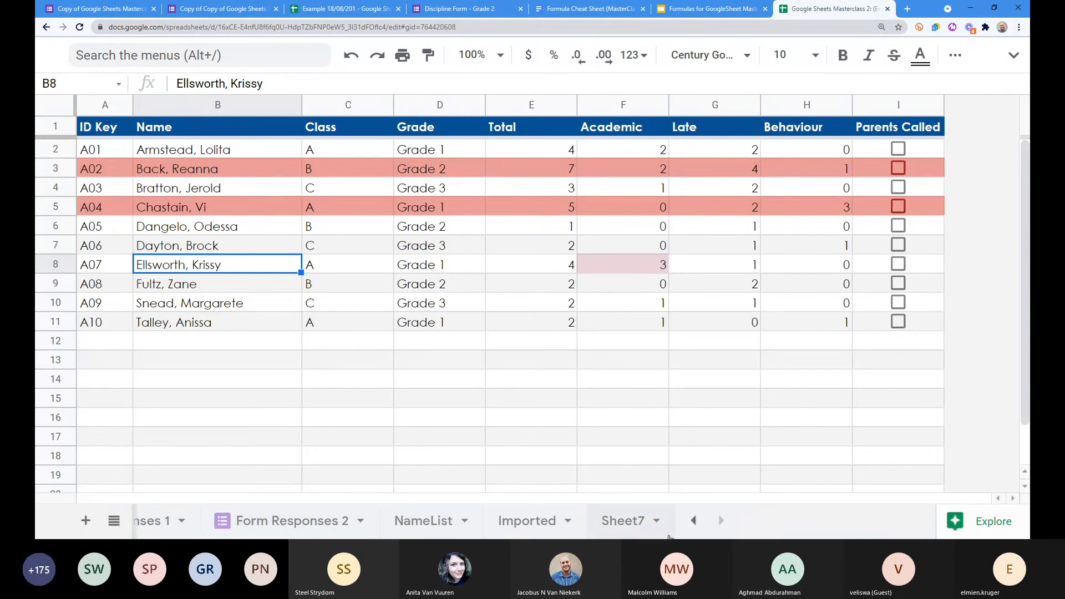
left_click(693, 521)
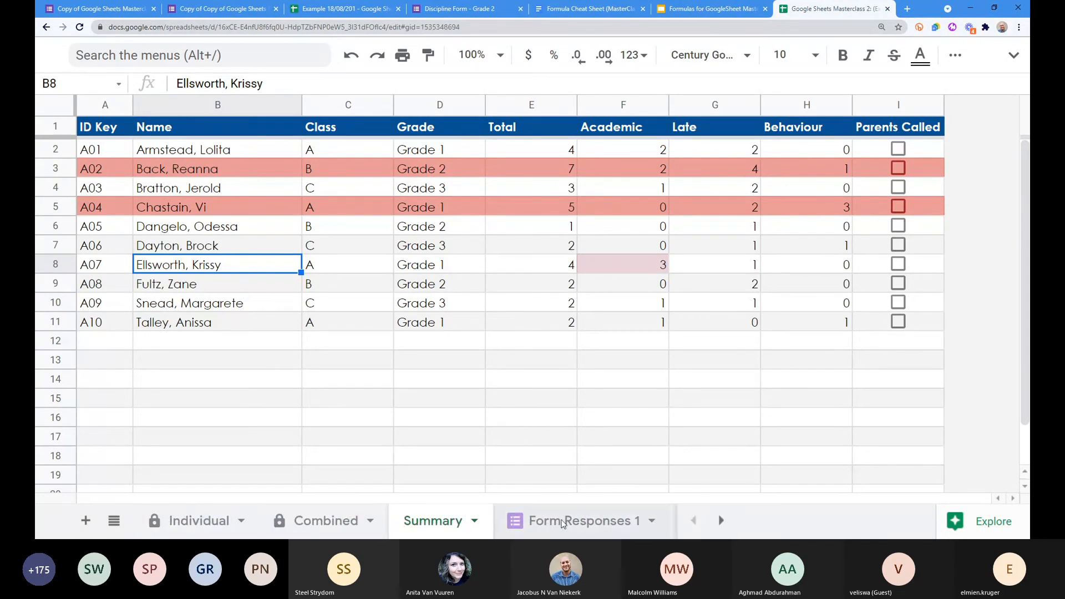
left_click(516, 520)
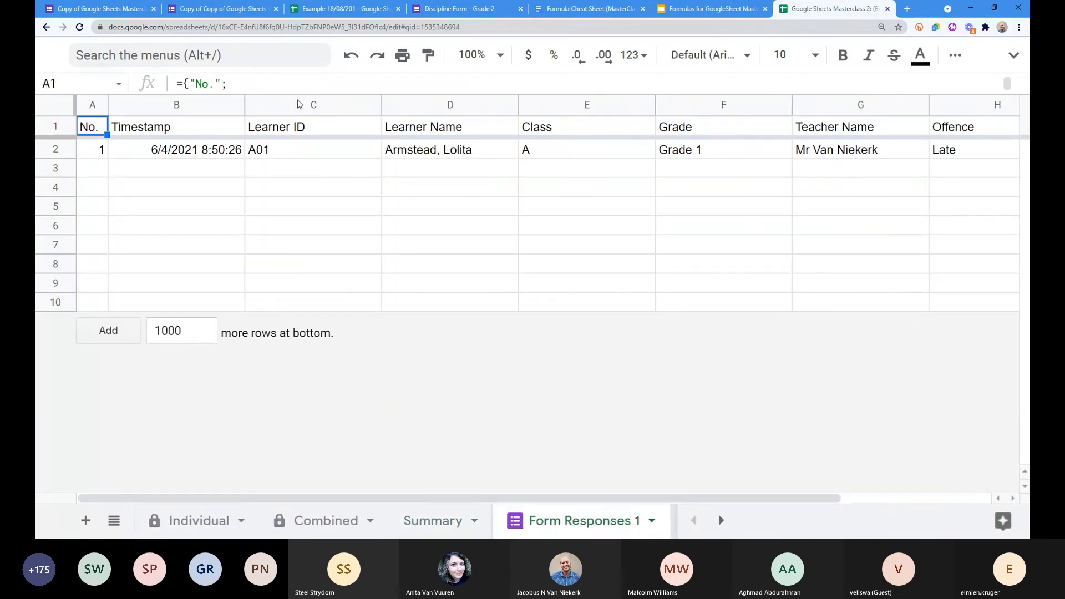
mouse_move(635, 498)
left_mouse_down()
mouse_move(869, 498)
mouse_move(649, 499)
left_mouse_up()
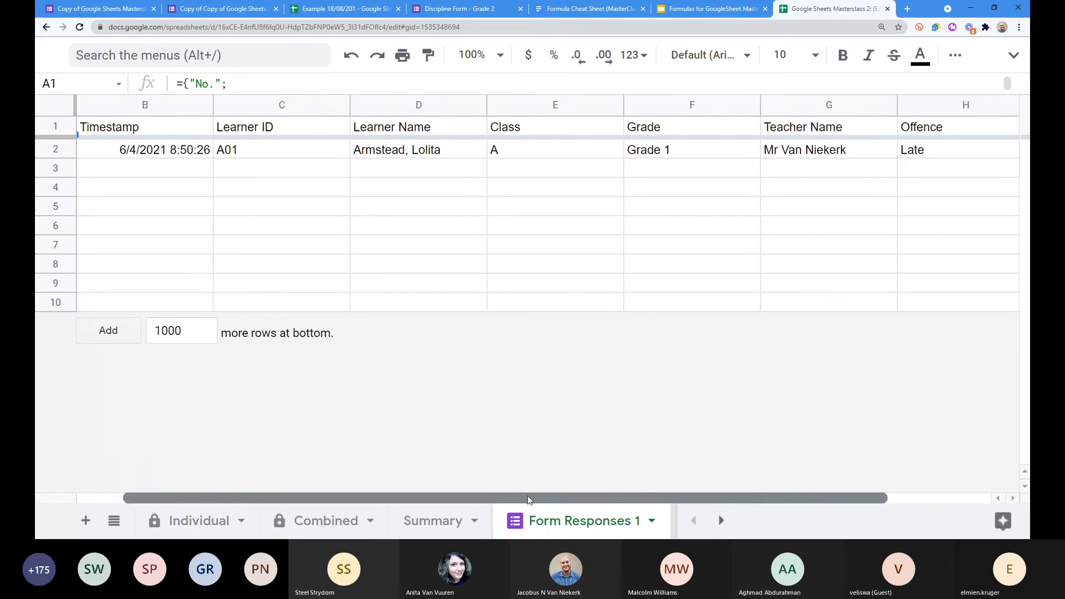
left_click(721, 520)
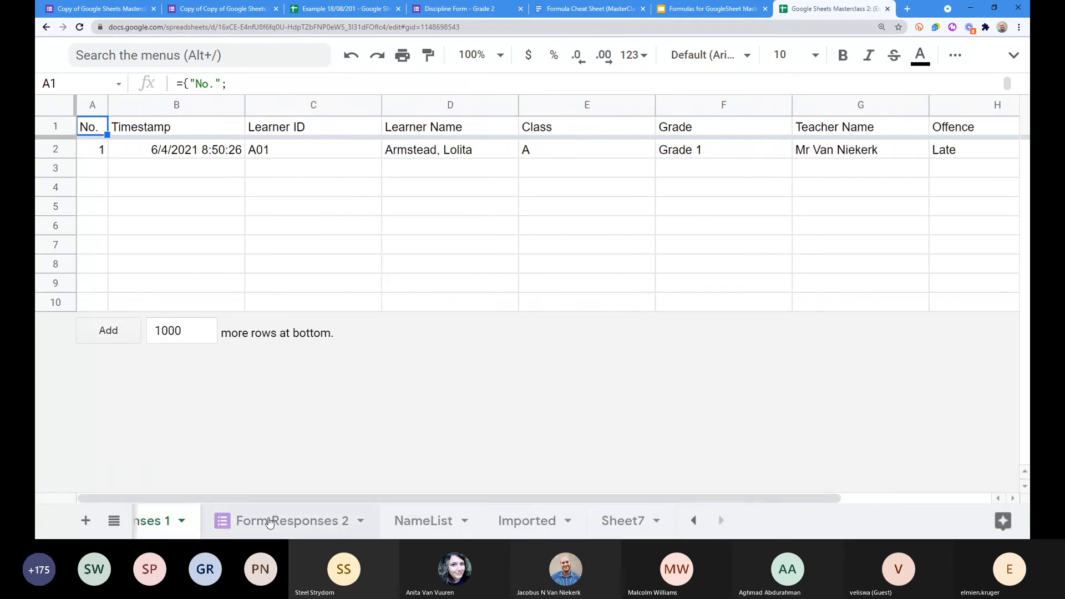
left_click(269, 521)
left_click_drag(531, 497, 476, 497)
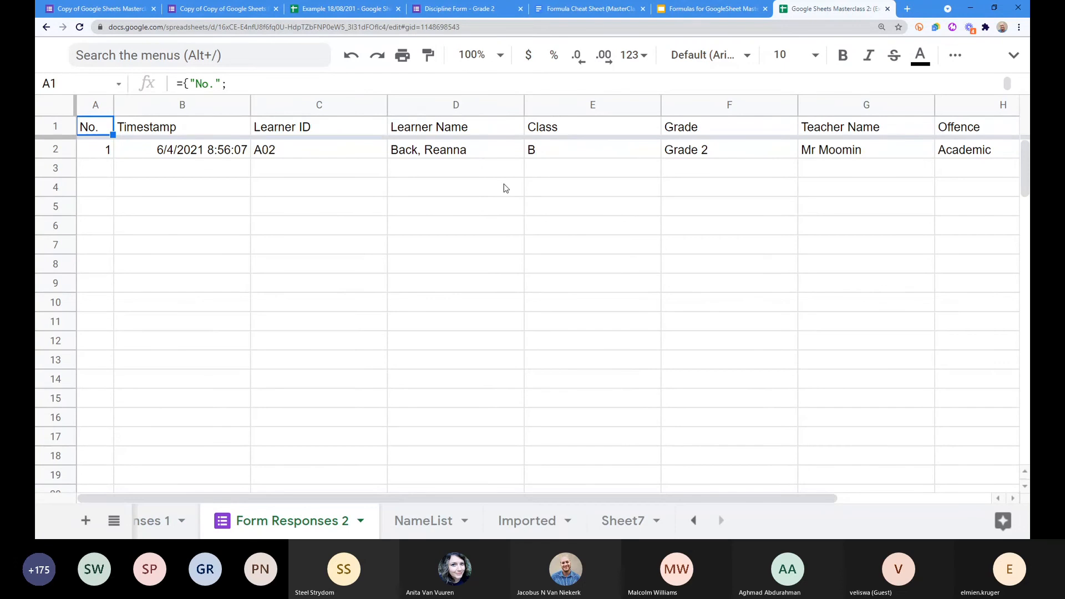